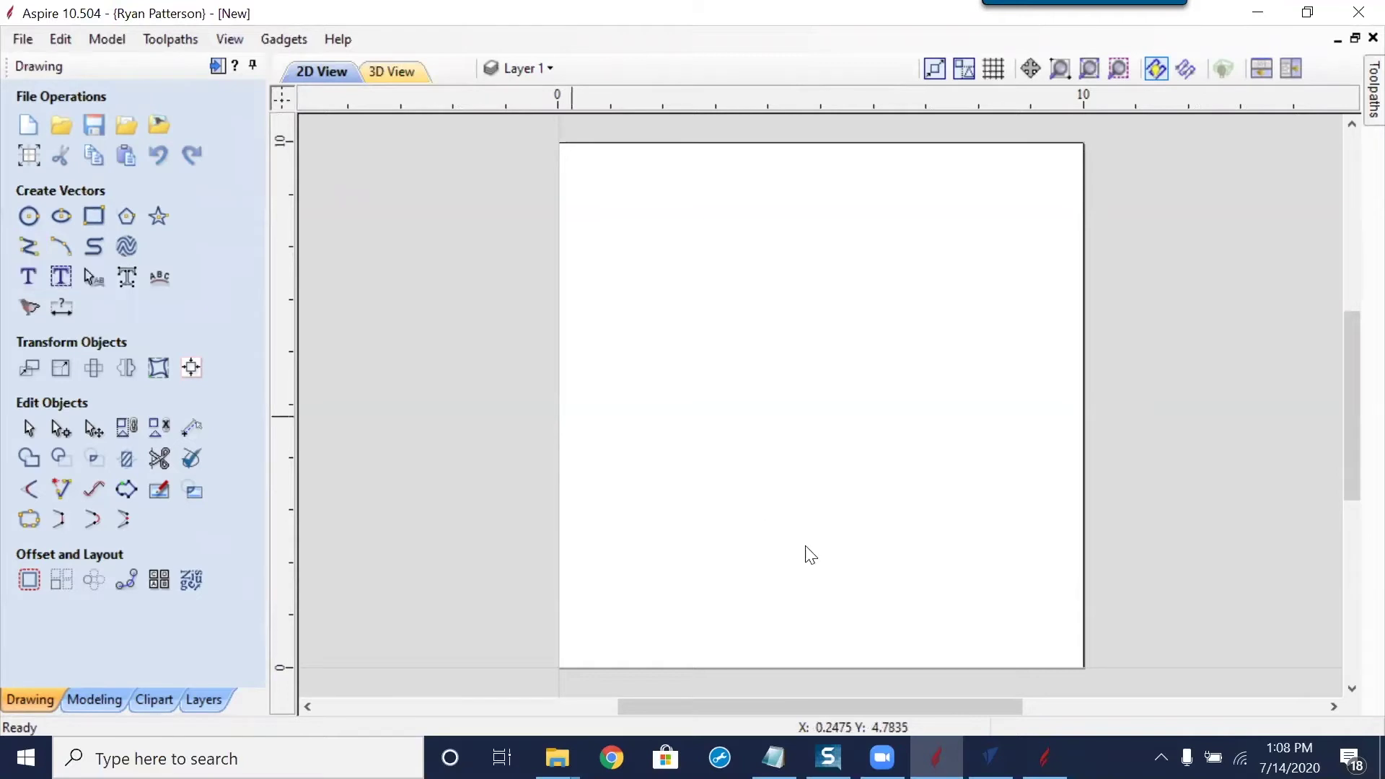
Get the red pitcher character picture from Chrome and paste it into the empty 2D drawing in Aspire
{"action": "left_click", "coordinate": [613, 757]}
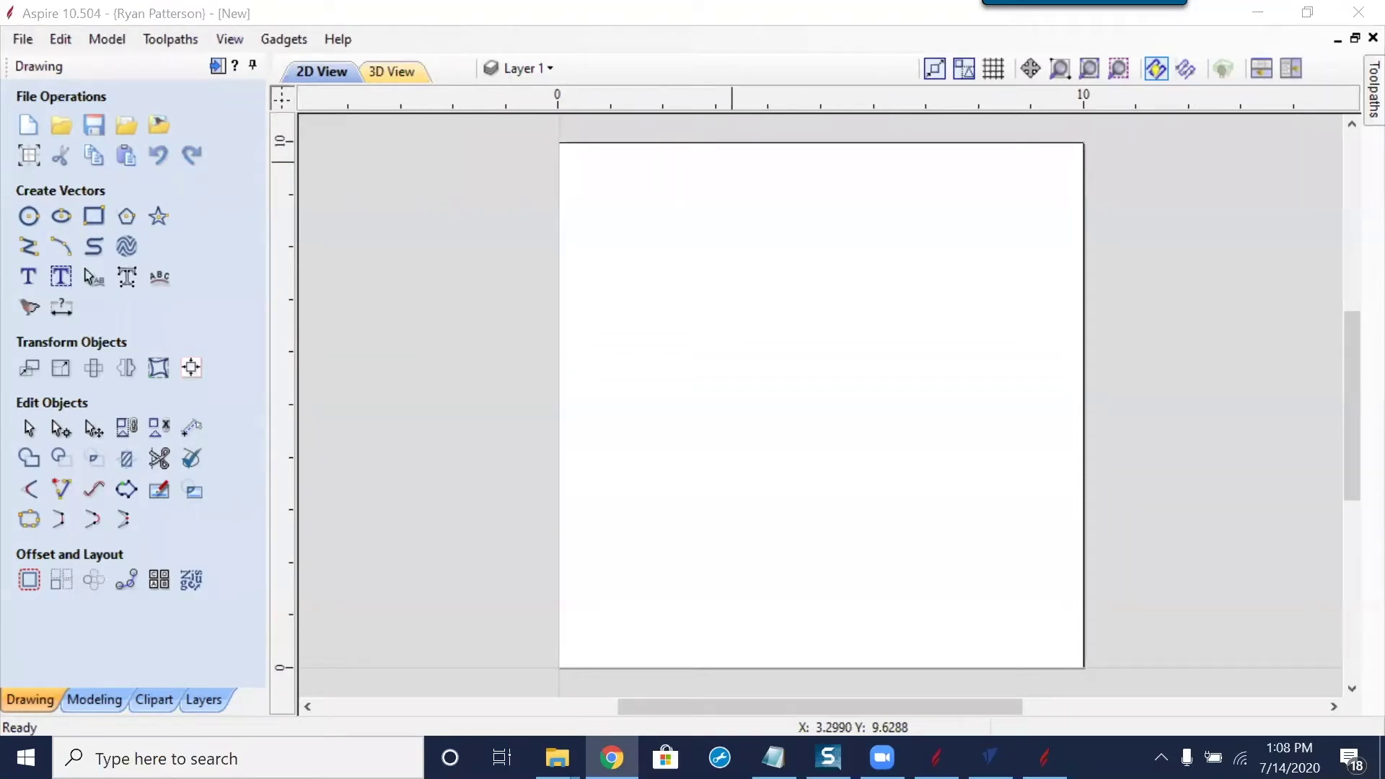
{"action": "right_click", "coordinate": [726, 468]}
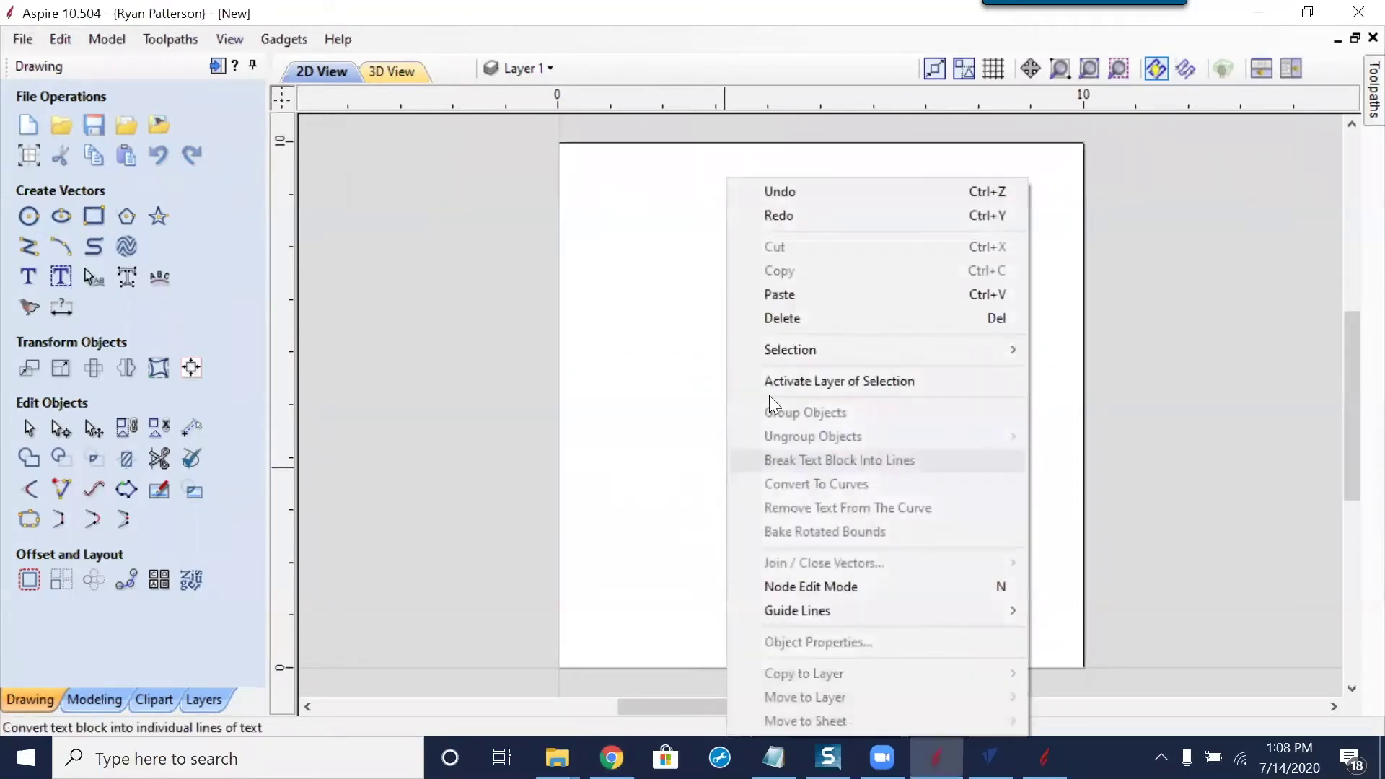
{"action": "left_click", "coordinate": [780, 294]}
{"action": "scroll", "coordinate": [837, 419], "scroll_direction": "up", "scroll_amount": 4}
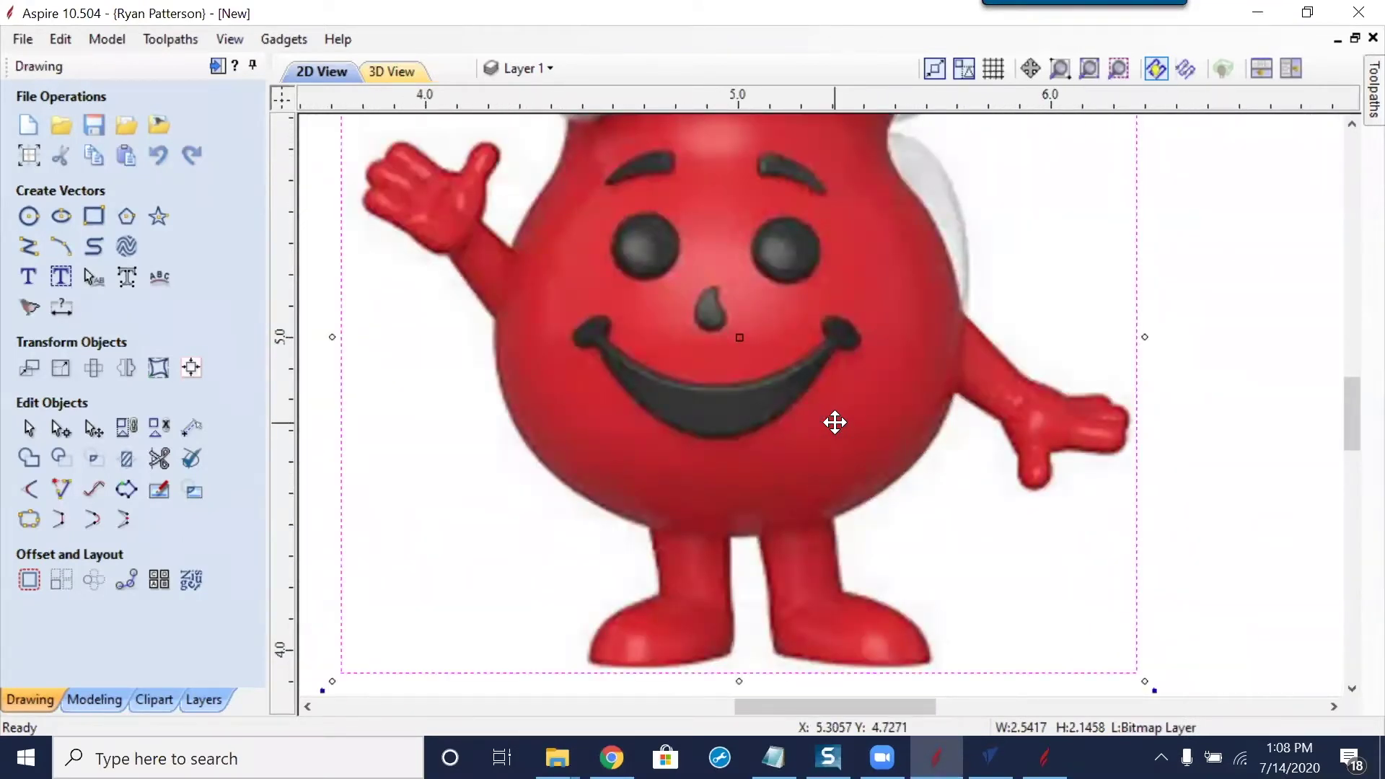
{"action": "scroll", "coordinate": [582, 448], "scroll_direction": "down", "scroll_amount": 3}
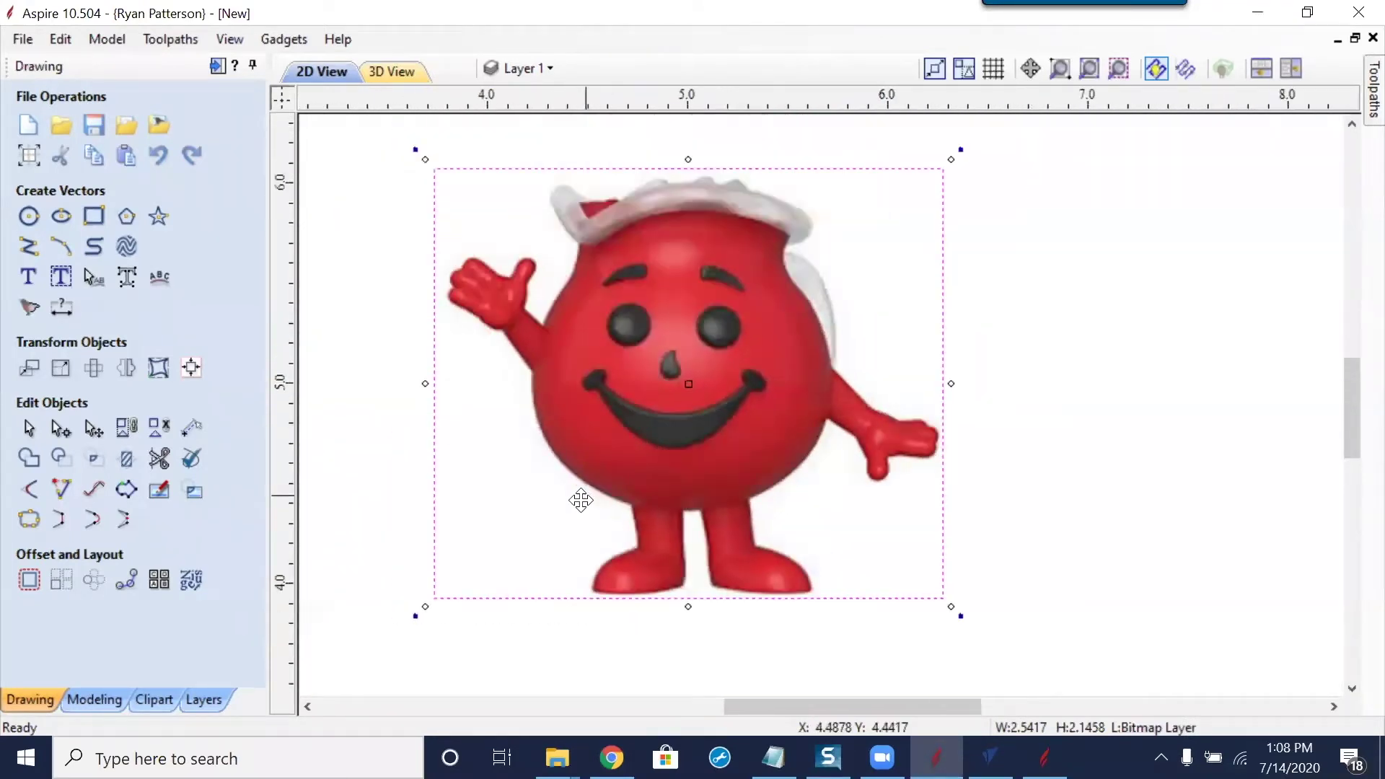
{"action": "left_click", "coordinate": [32, 249]}
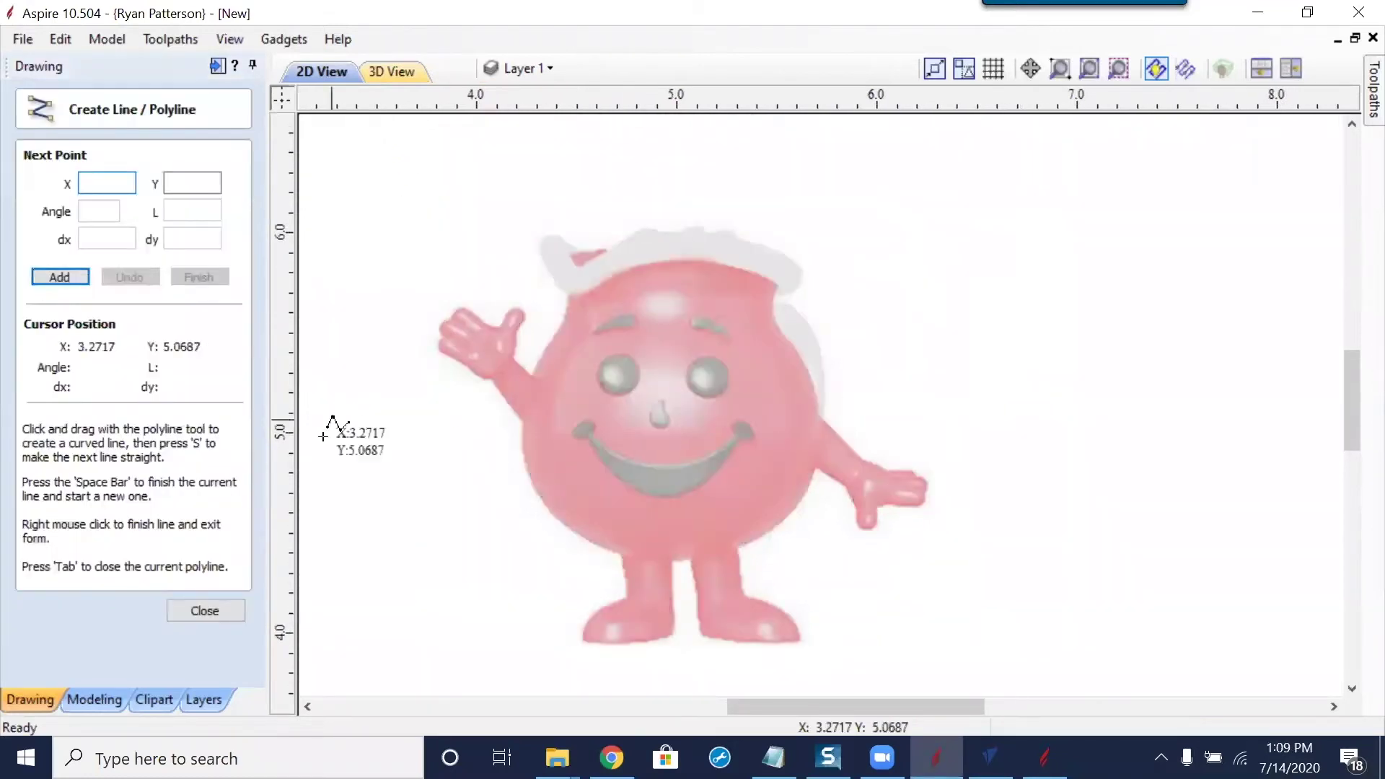
{"action": "left_click", "coordinate": [205, 610]}
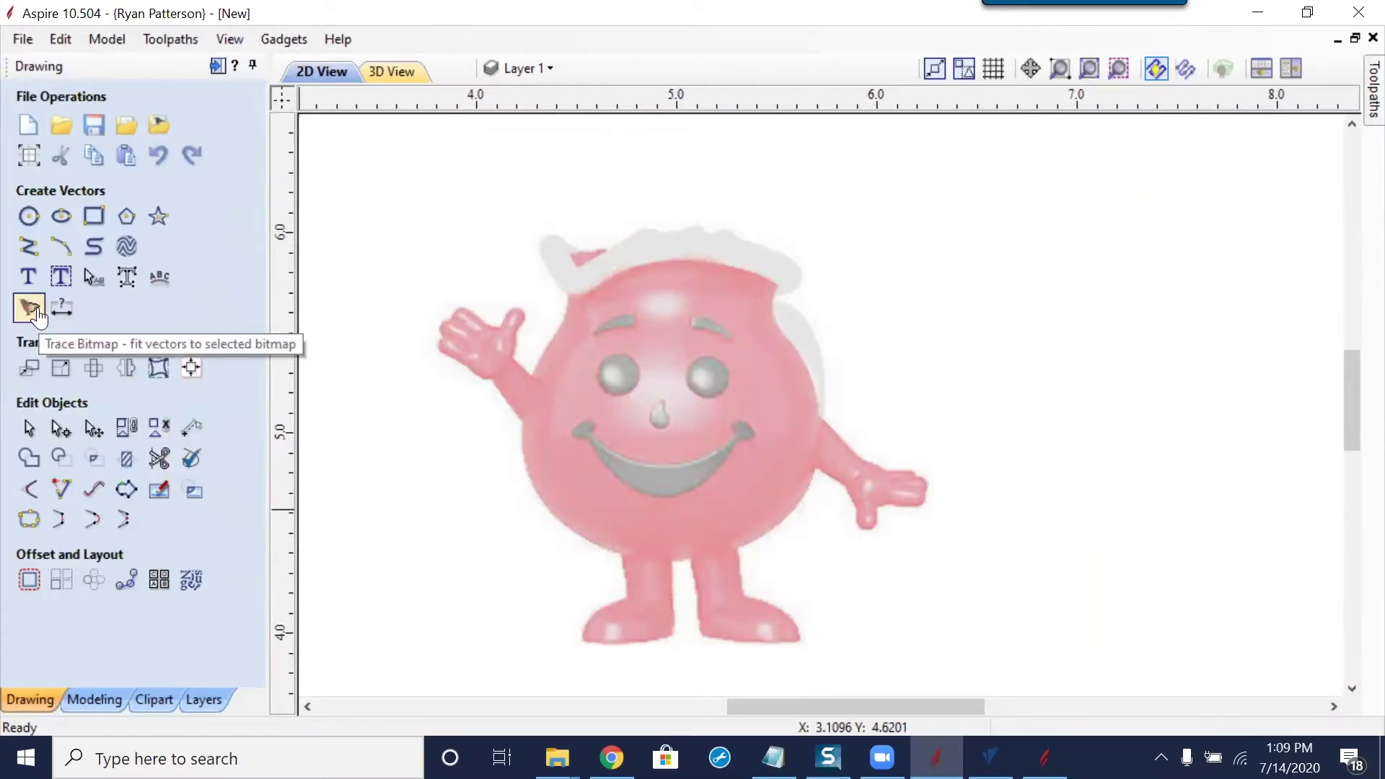
{"action": "scroll", "coordinate": [549, 345], "scroll_direction": "up", "scroll_amount": 6}
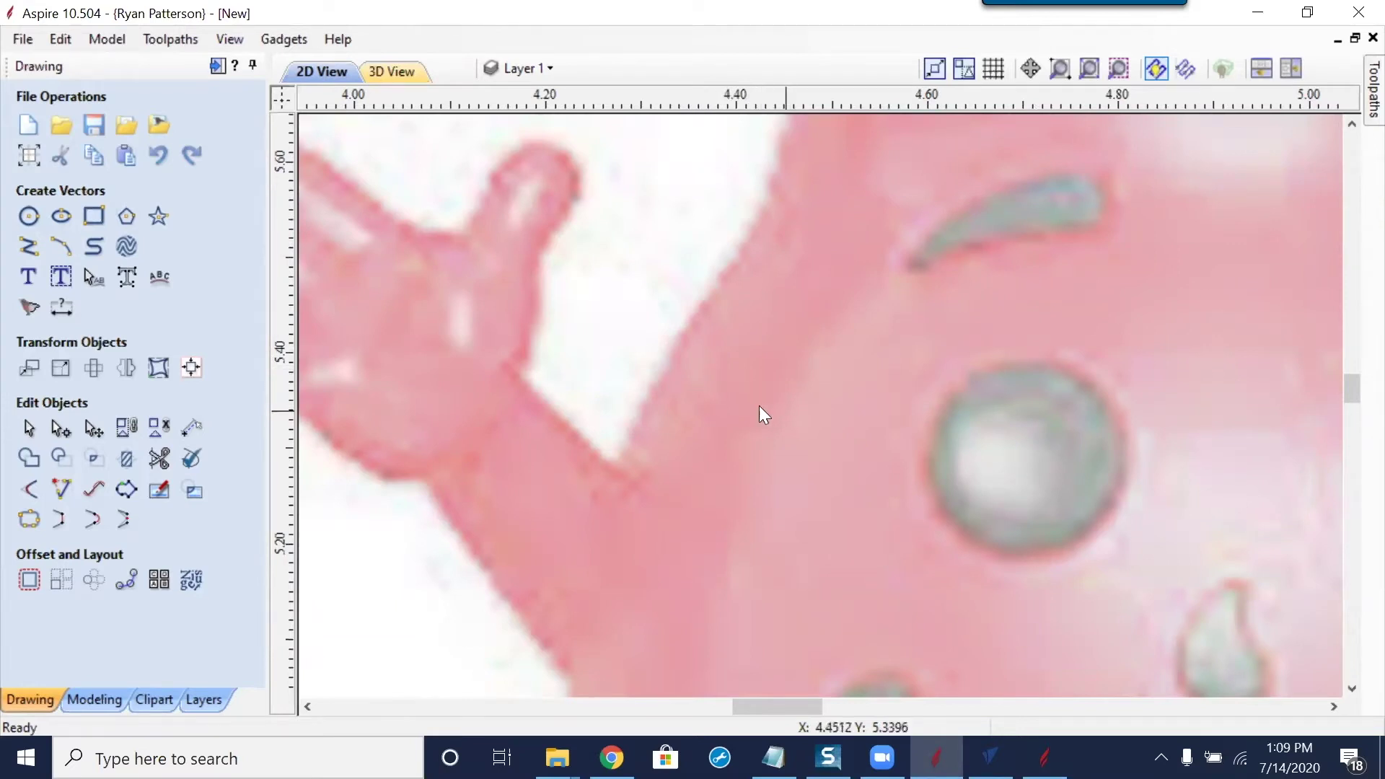
{"action": "scroll", "coordinate": [592, 345], "scroll_direction": "down", "scroll_amount": 4}
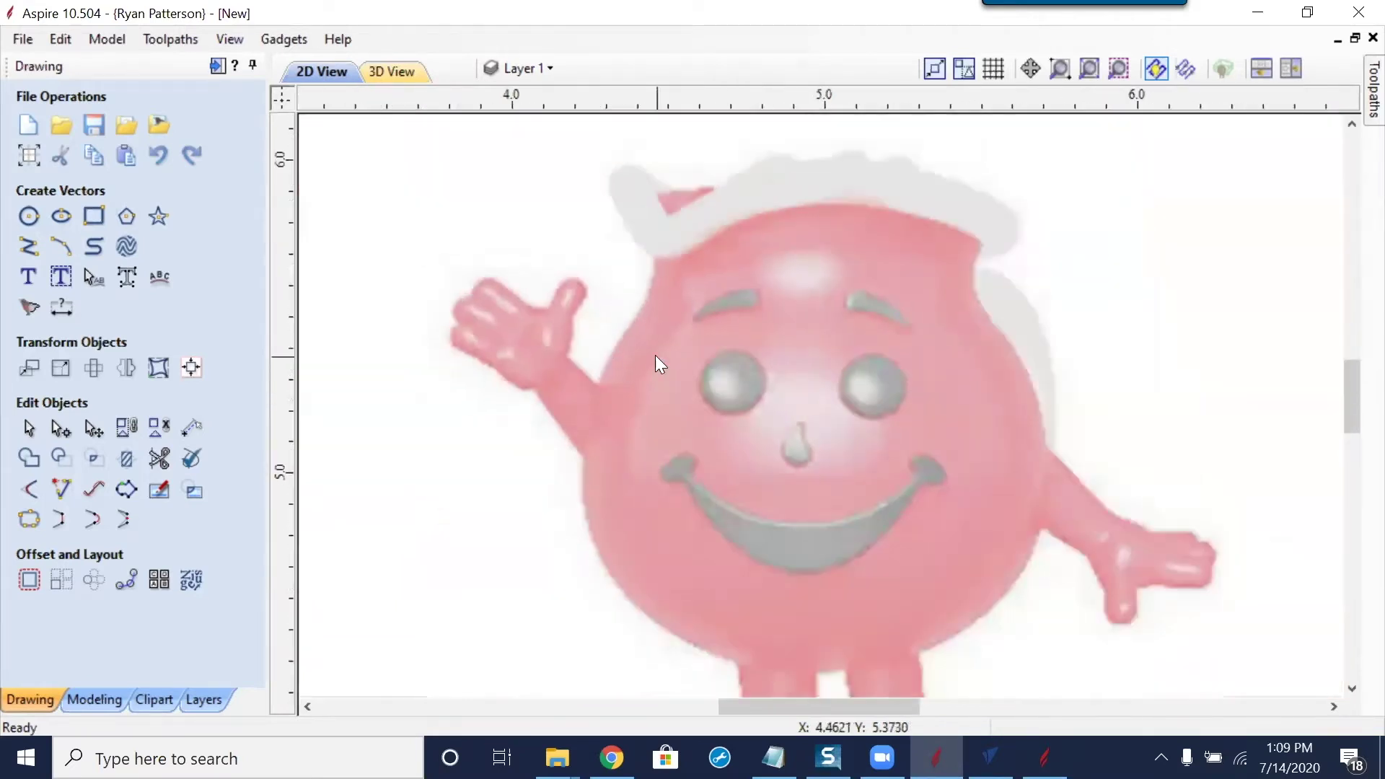
Draw a straight-segment polyline about 0.48 wide and 0.66 high along the pitcher's lower-left edge, from under the raised arm to the leg
{"action": "left_click", "coordinate": [28, 246]}
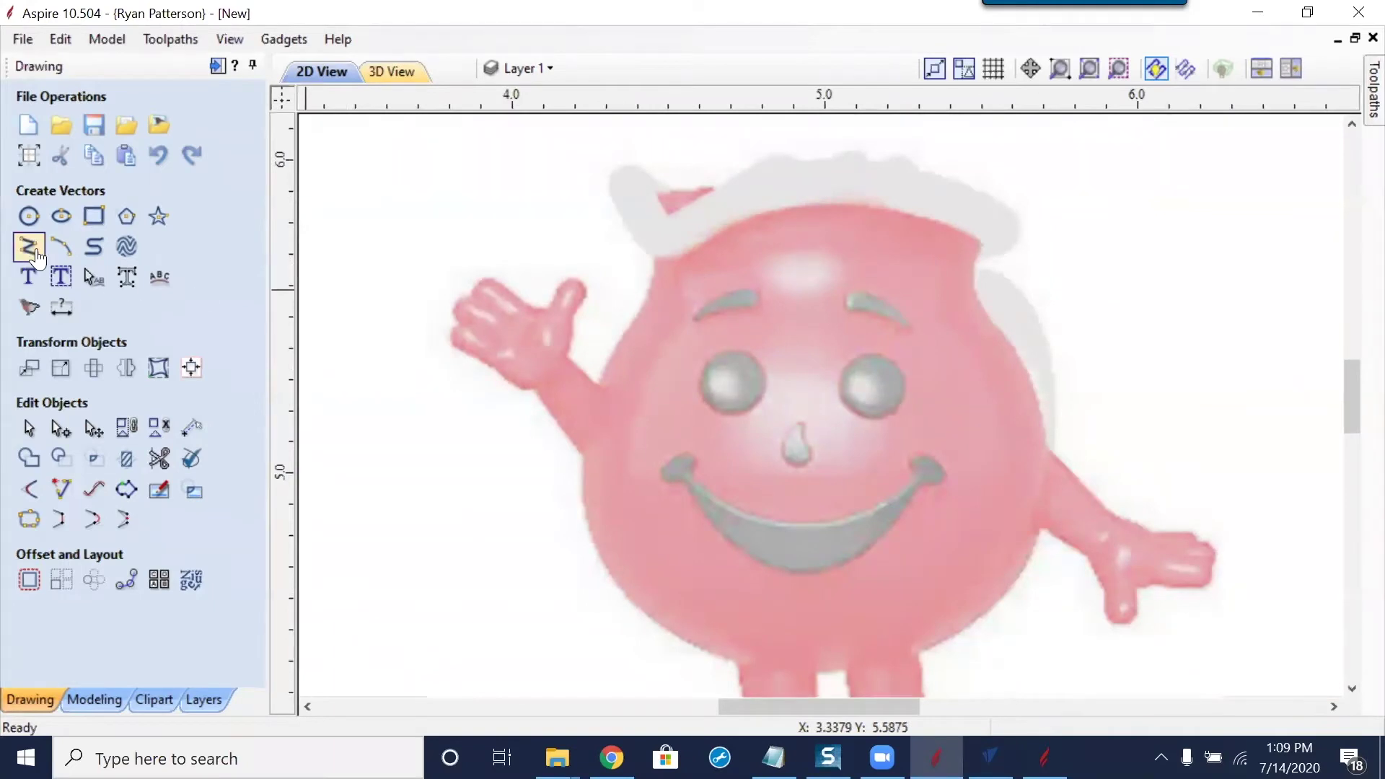
{"action": "left_click", "coordinate": [582, 453]}
{"action": "scroll", "coordinate": [588, 550], "scroll_direction": "up", "scroll_amount": 5}
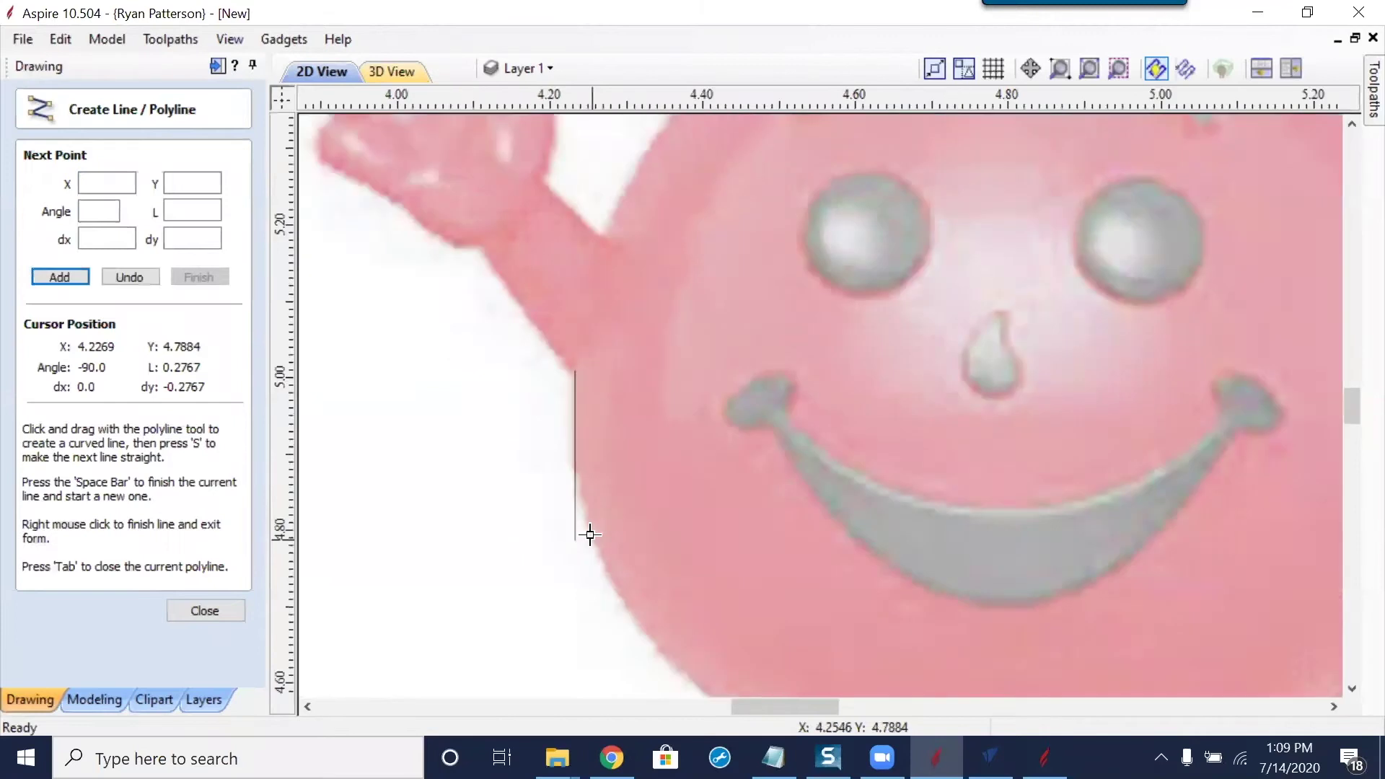
{"action": "left_click", "coordinate": [605, 543]}
{"action": "scroll", "coordinate": [628, 551], "scroll_direction": "down", "scroll_amount": 6}
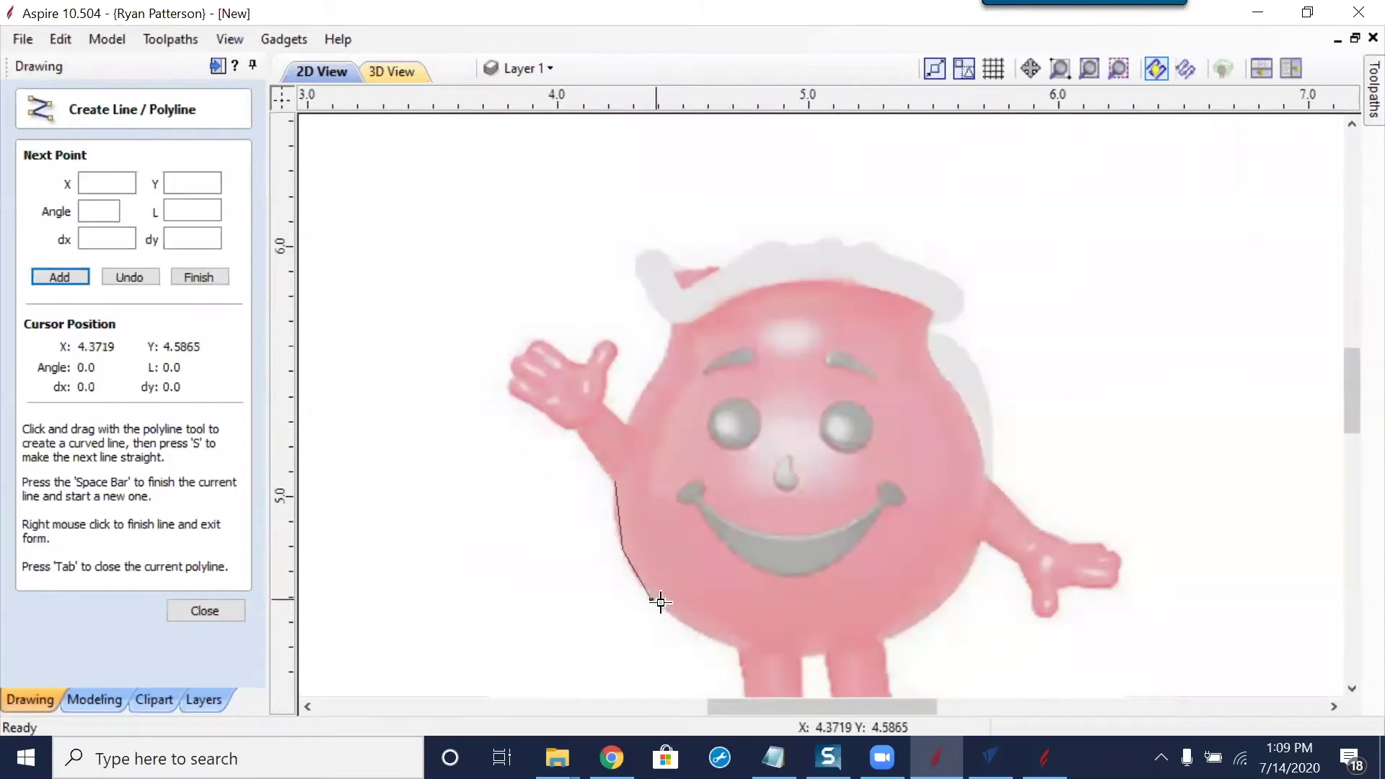
{"action": "left_click", "coordinate": [650, 598]}
{"action": "scroll", "coordinate": [675, 610], "scroll_direction": "up", "scroll_amount": 5}
{"action": "left_click", "coordinate": [742, 631]}
{"action": "scroll", "coordinate": [801, 656], "scroll_direction": "down", "scroll_amount": 4}
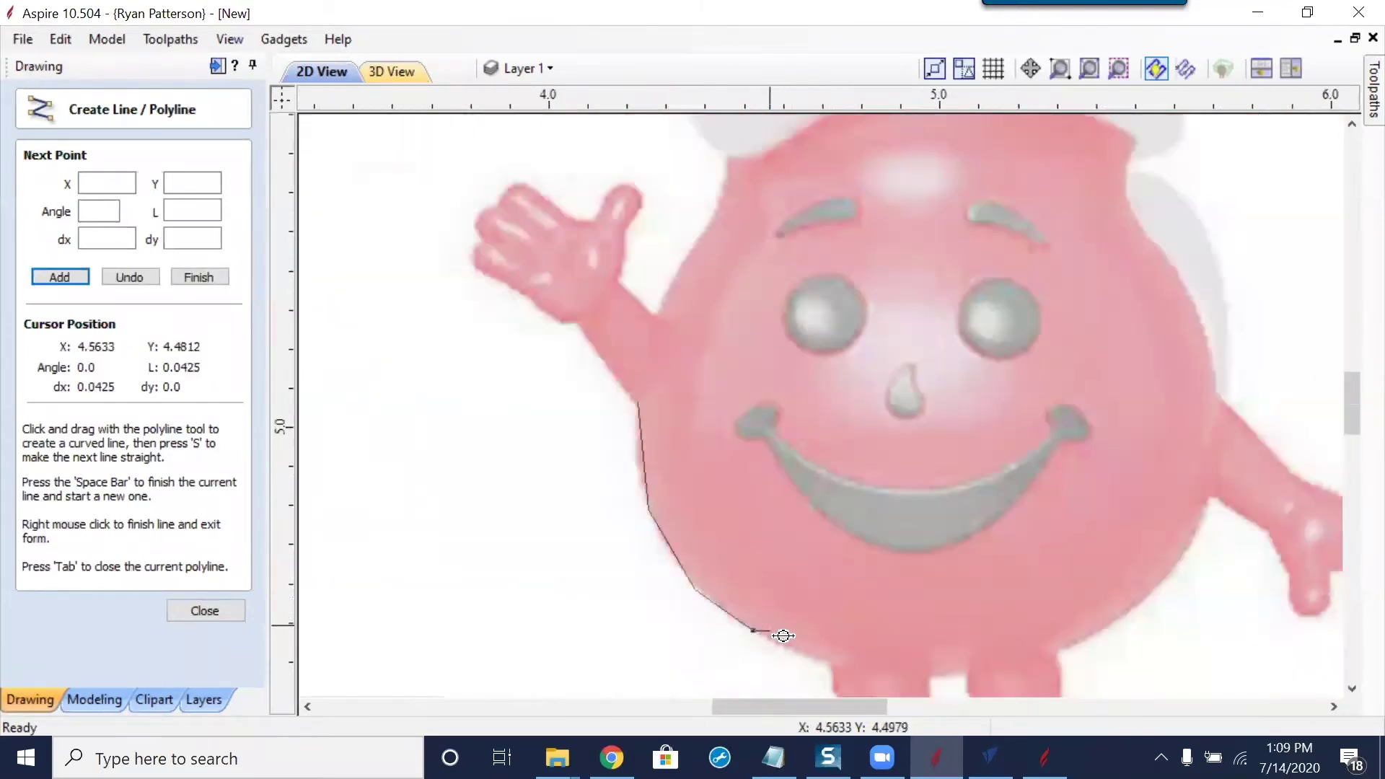
{"action": "left_click", "coordinate": [825, 661]}
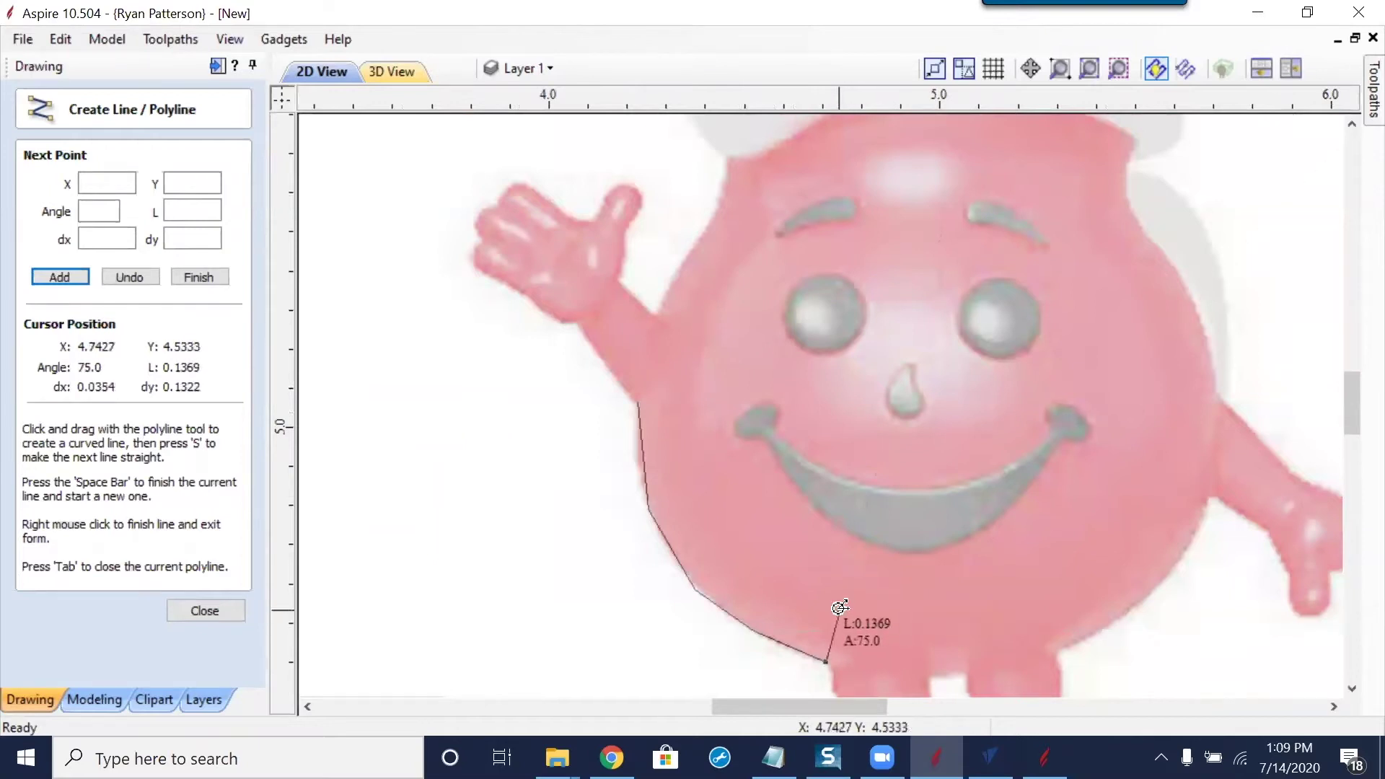
{"action": "right_click", "coordinate": [765, 625]}
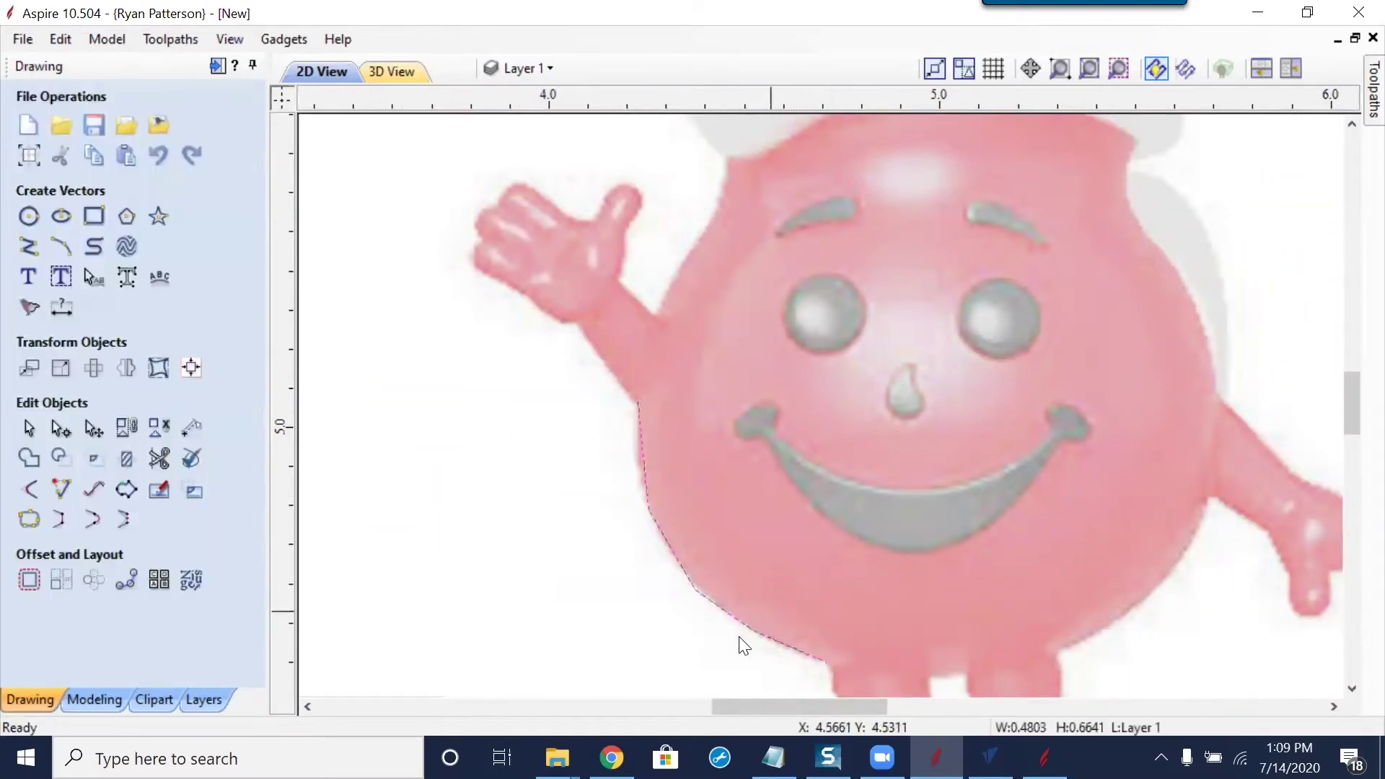
Smooth the three intermediate nodes of the traced polyline in node editing so it follows the pitcher's rounded edge
{"action": "key", "text": "n"}
{"action": "scroll", "coordinate": [746, 639], "scroll_direction": "up", "scroll_amount": 3}
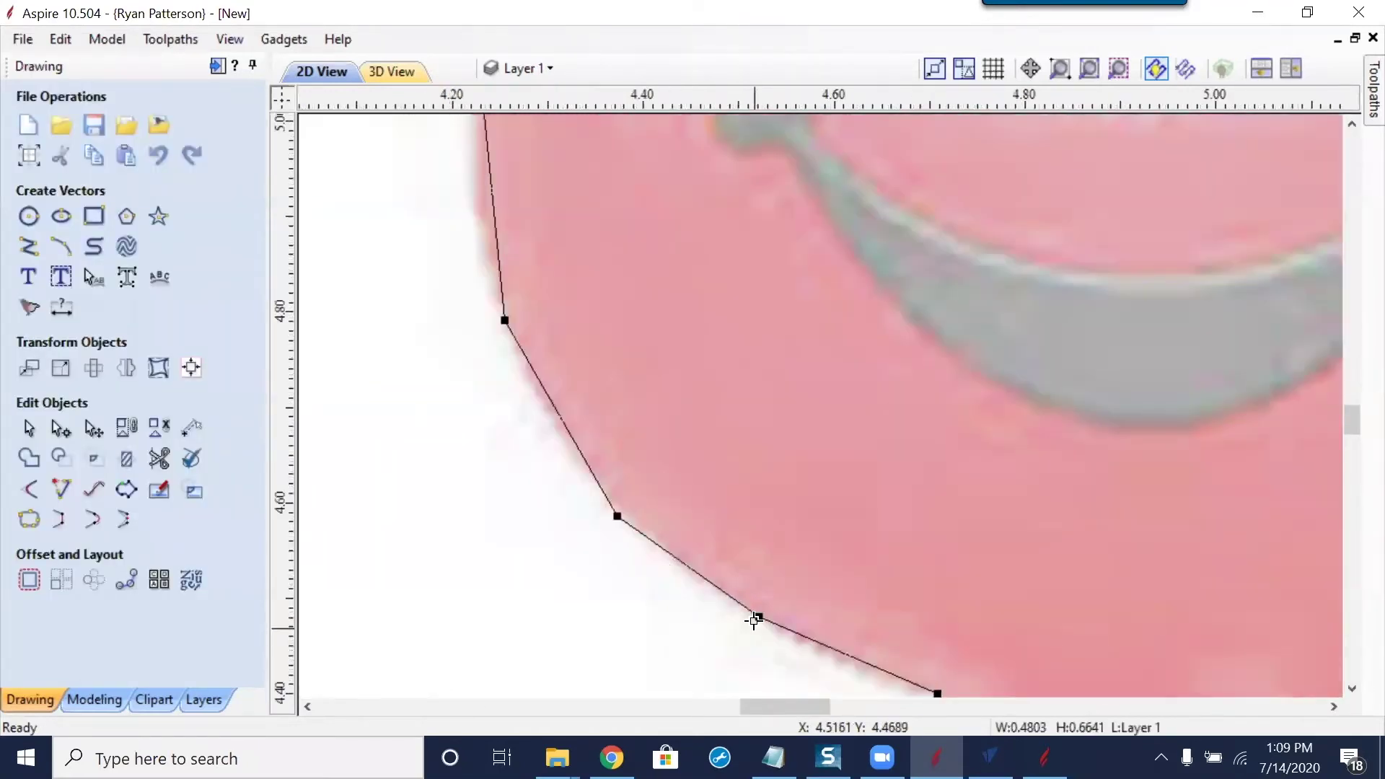
{"action": "key", "text": "s"}
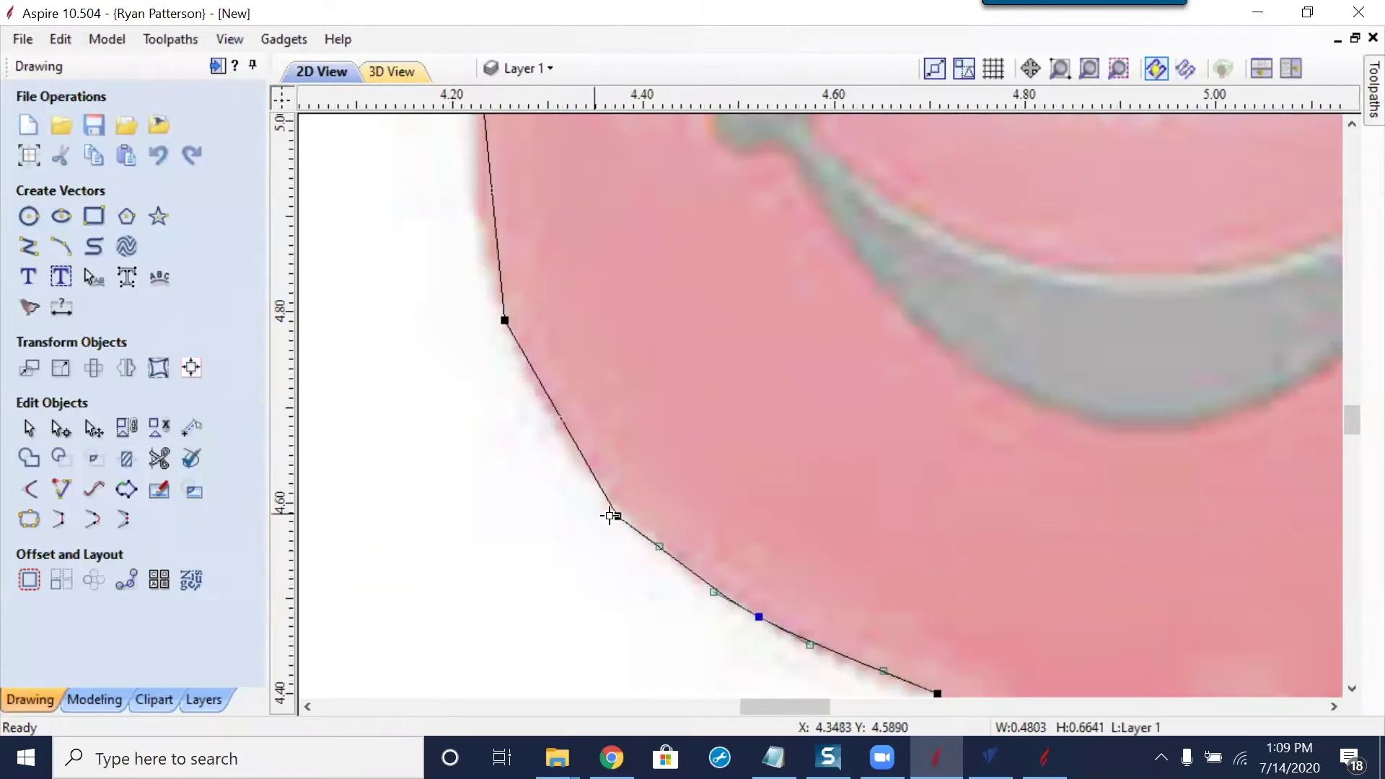
{"action": "key", "text": "s"}
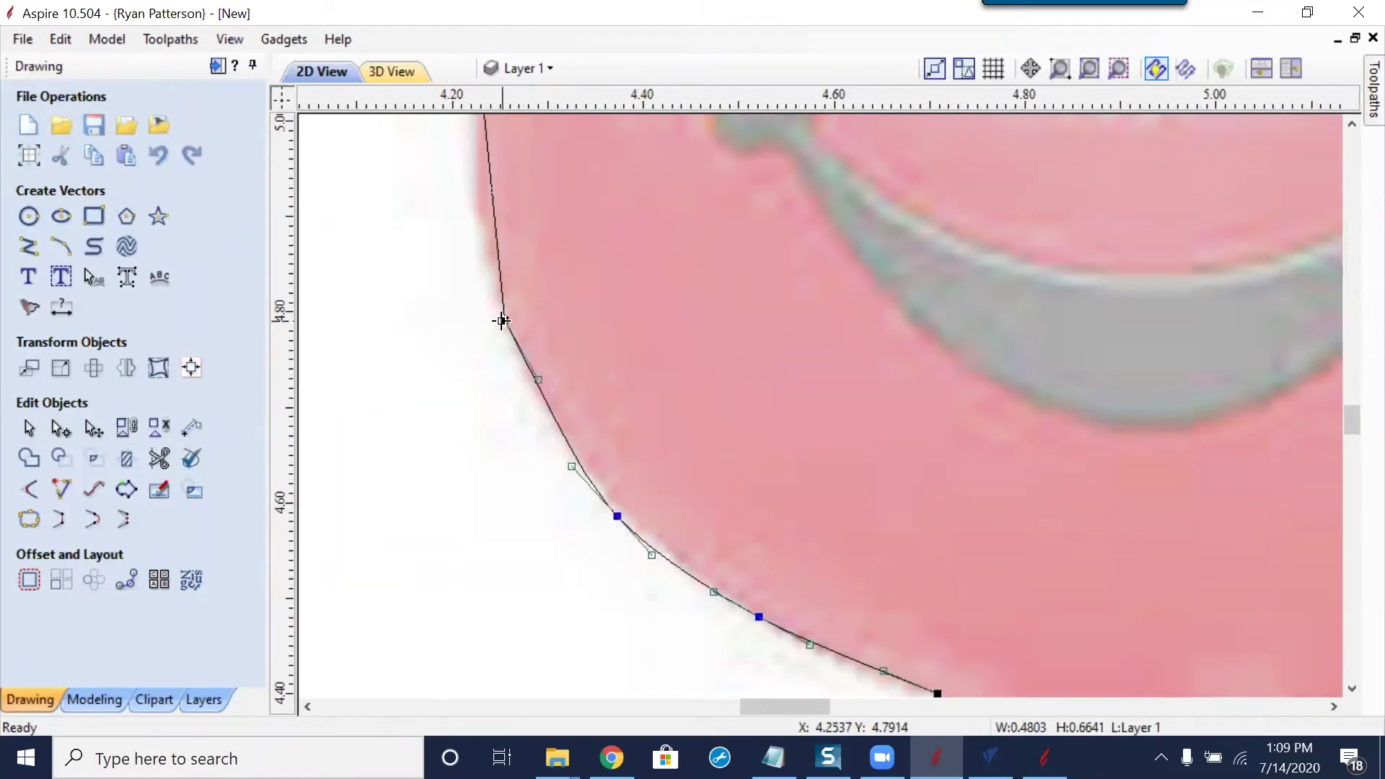
{"action": "key", "text": "s"}
{"action": "scroll", "coordinate": [603, 514], "scroll_direction": "down", "scroll_amount": 1}
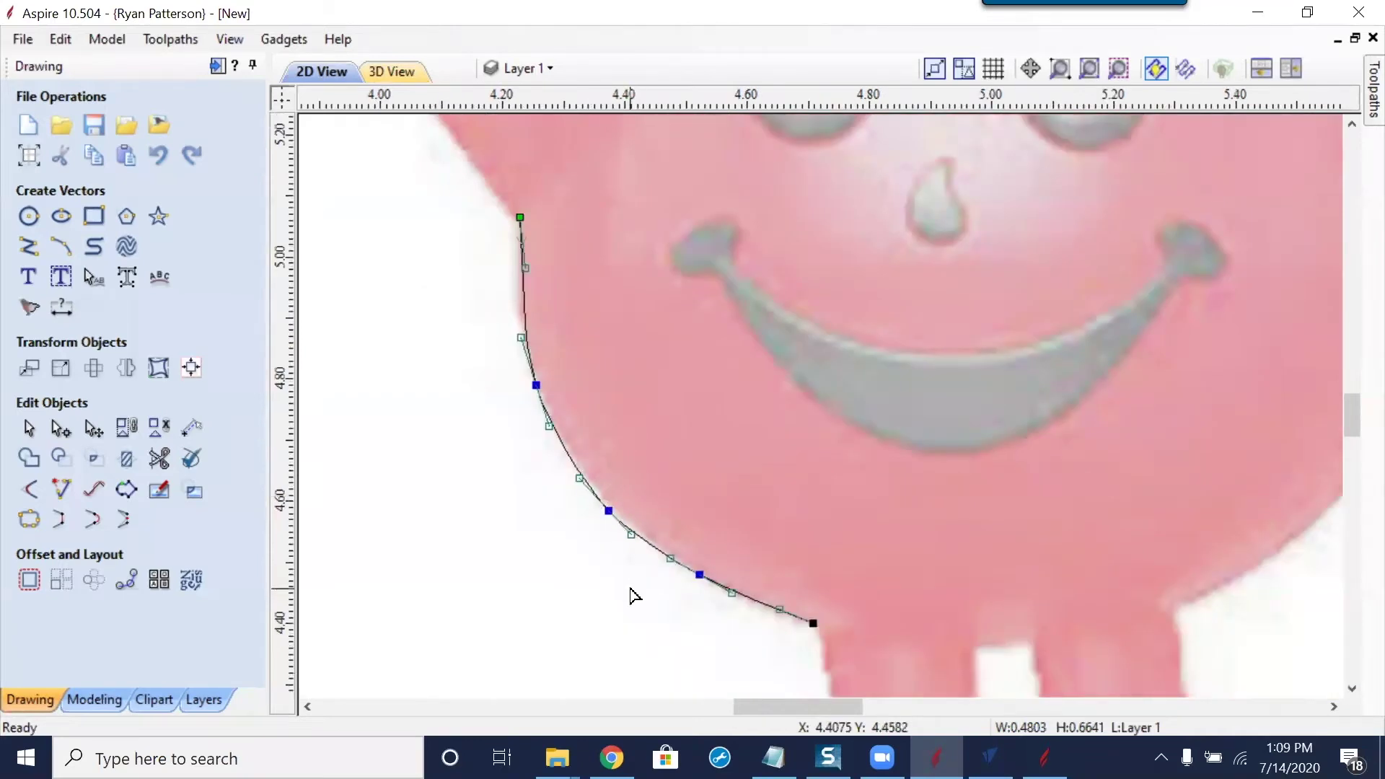
Undo the node smoothing and the traced polyline on the pitcher's lower-left edge
{"action": "key", "text": "ctrl+z"}
{"action": "key", "text": "ctrl+z"}
{"action": "key", "text": "ctrl+z"}
{"action": "key", "text": "ctrl+z"}
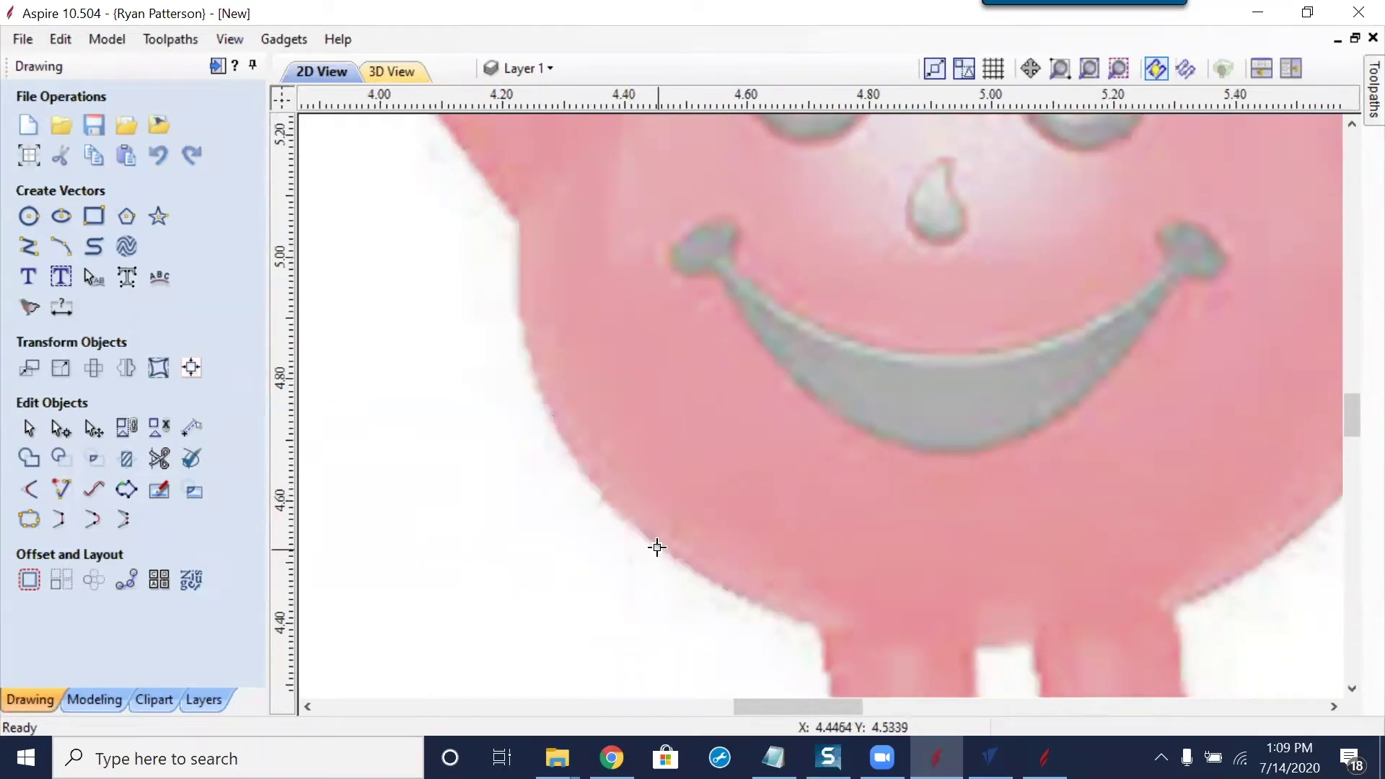
Trace the pitcher's lower-left edge from the raised arm to the leg with one polyline mixing straight and curved segments, about 0.48 by 0.67
{"action": "left_click", "coordinate": [36, 249]}
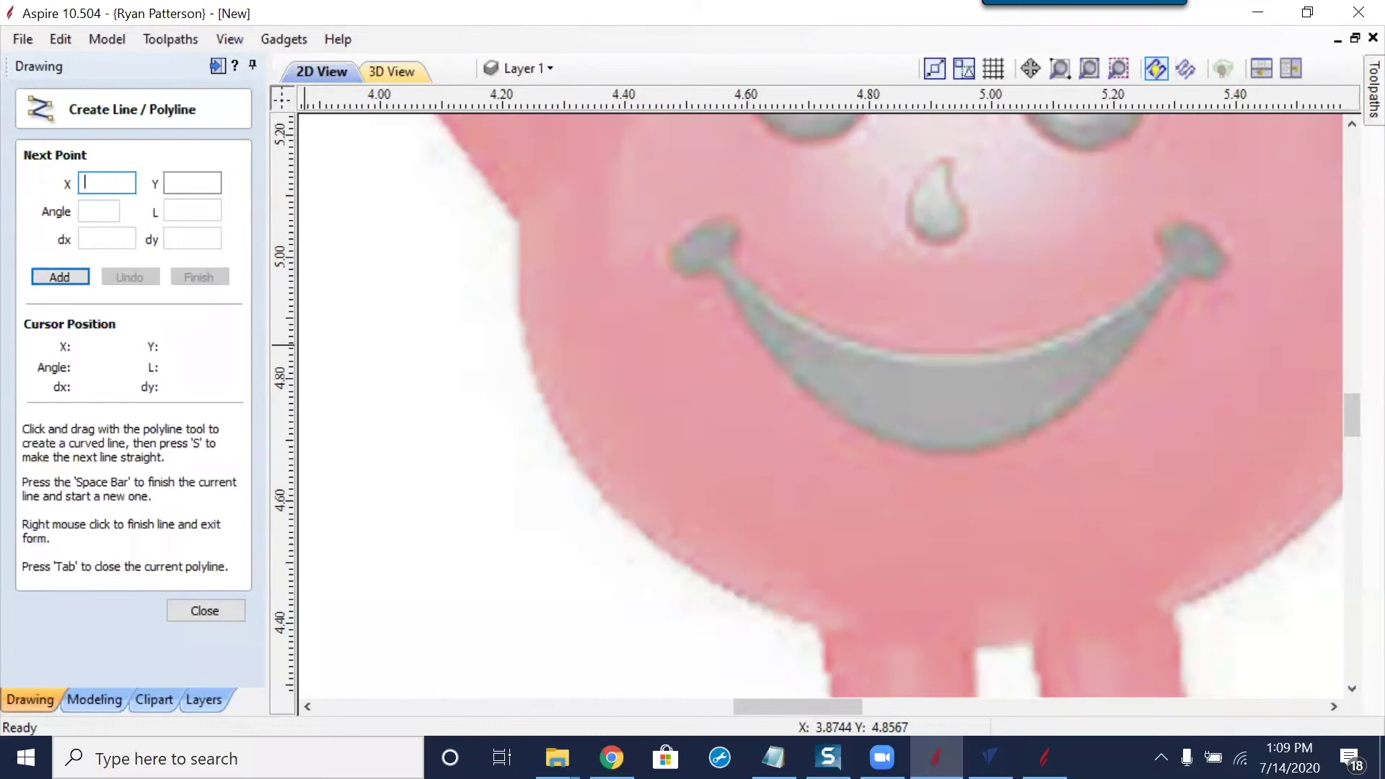
{"action": "left_click", "coordinate": [521, 214]}
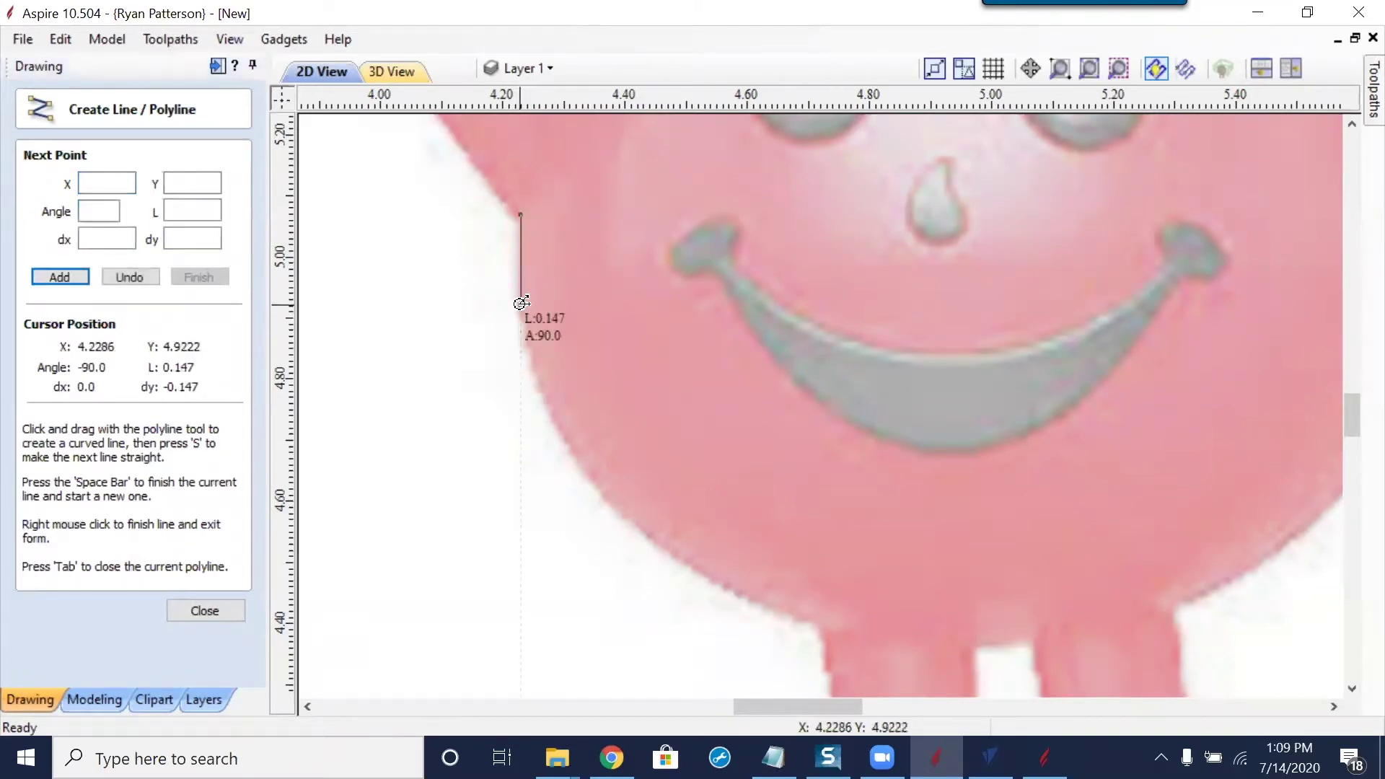
{"action": "left_click", "coordinate": [521, 304]}
{"action": "left_click", "coordinate": [545, 396]}
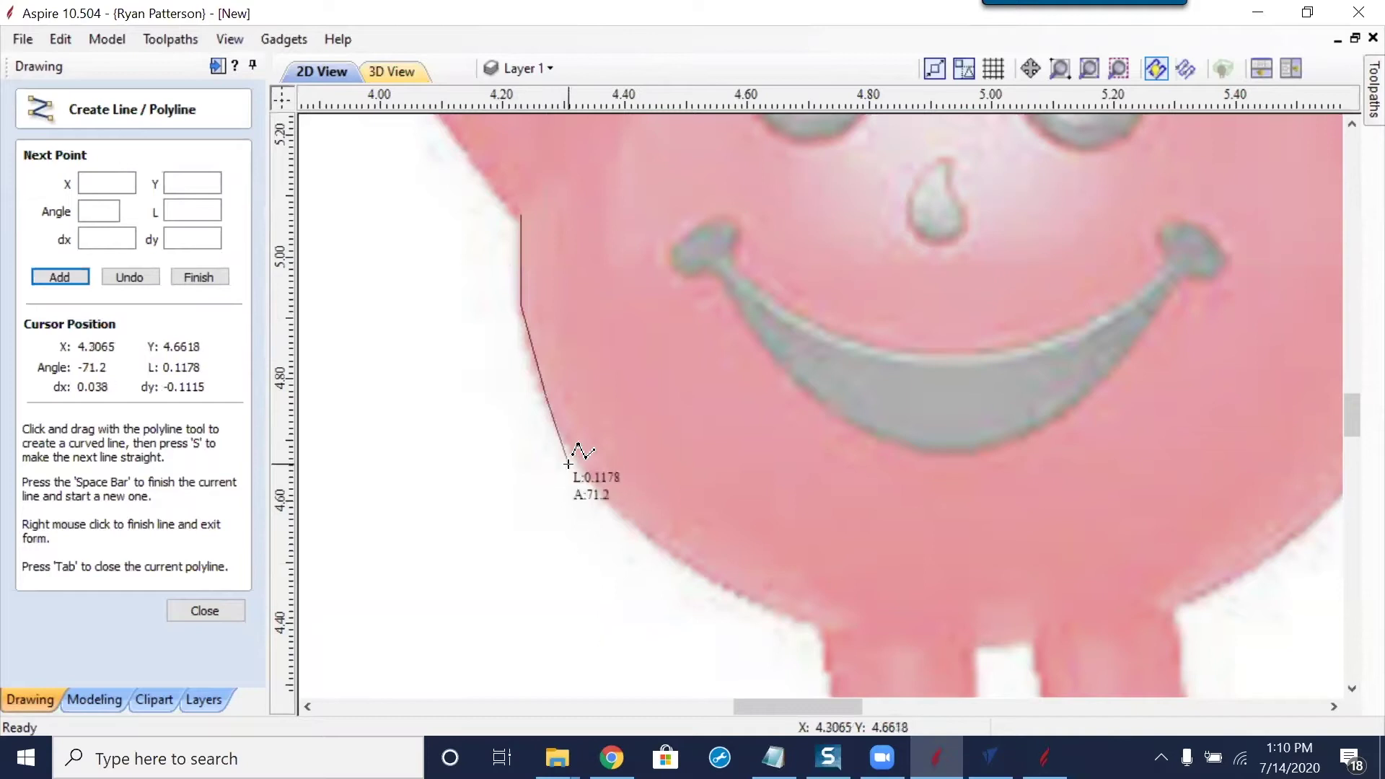
{"action": "left_click_drag", "start_coordinate": [576, 464], "coordinate": [594, 489]}
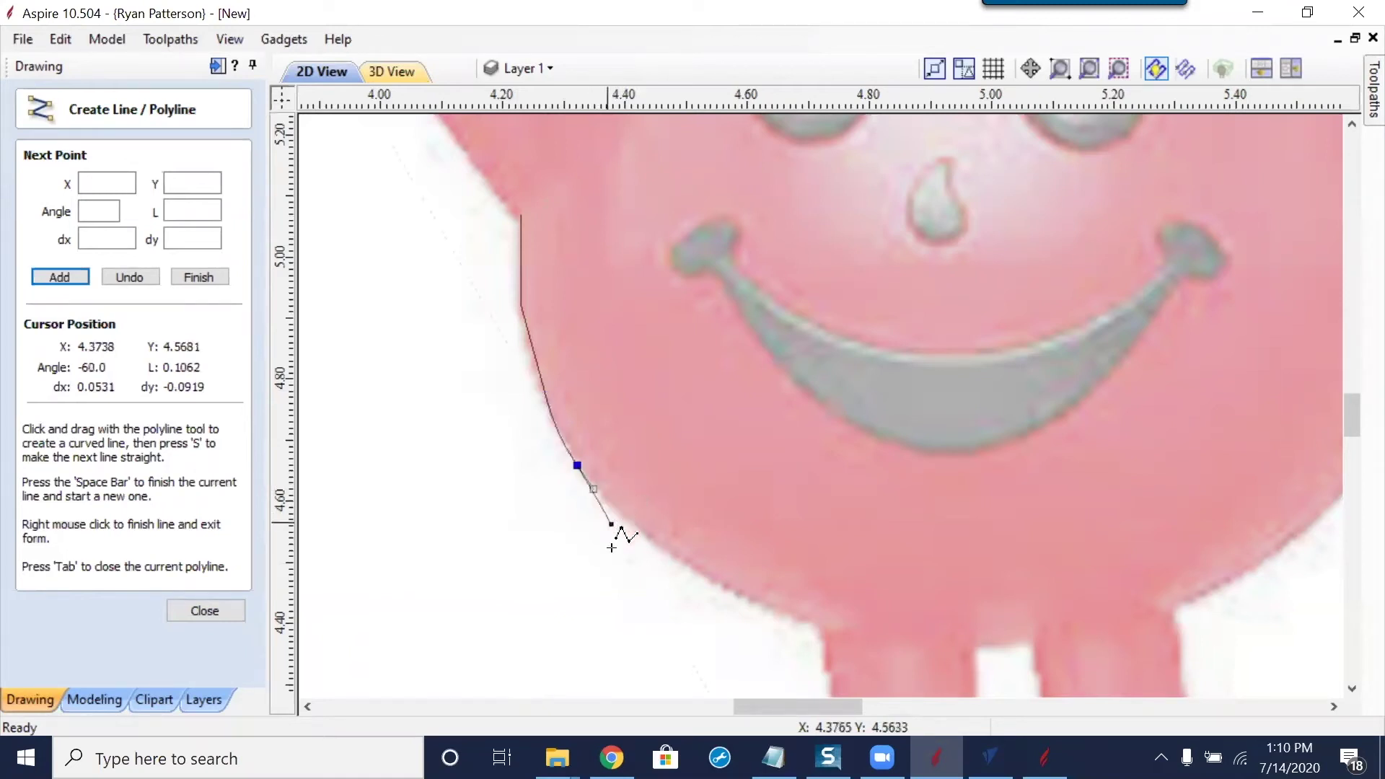
{"action": "left_click", "coordinate": [666, 554]}
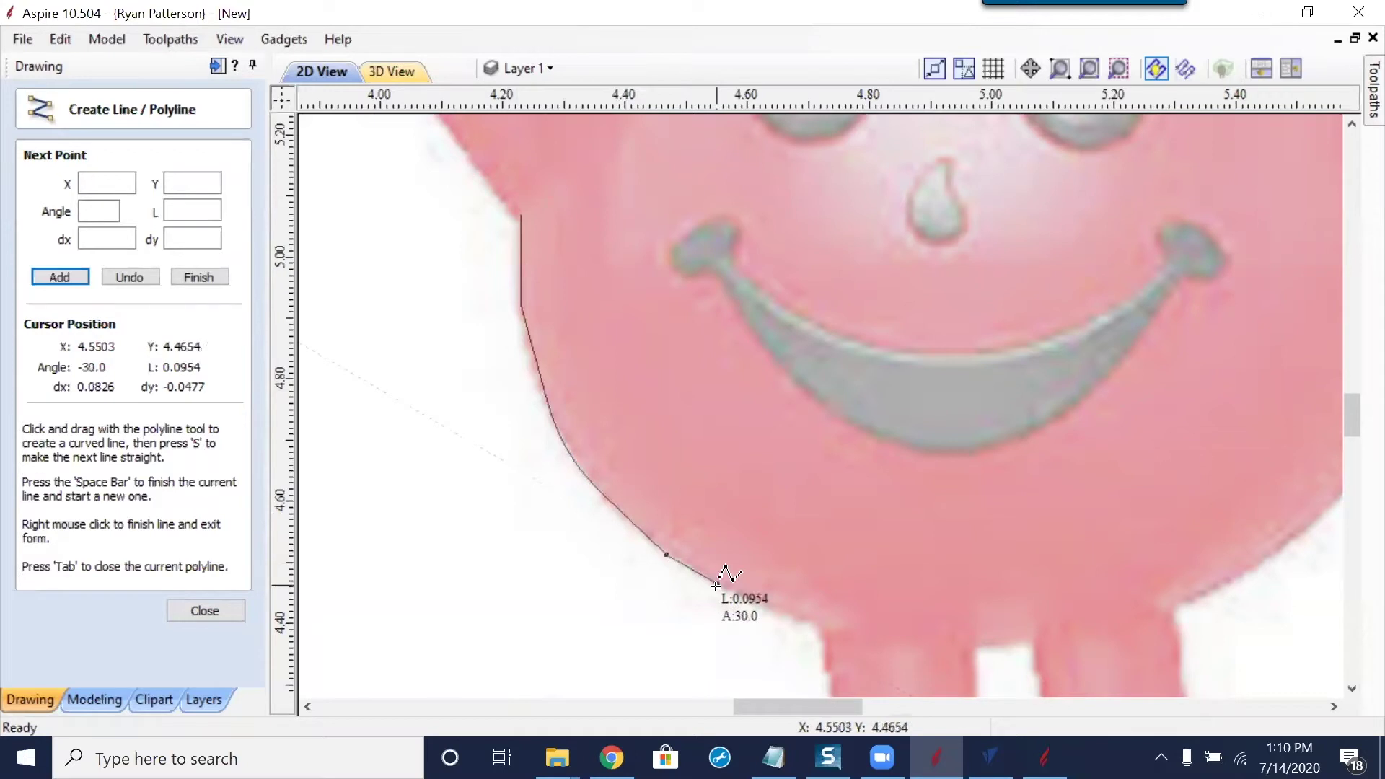
{"action": "left_click_drag", "start_coordinate": [717, 585], "coordinate": [757, 596]}
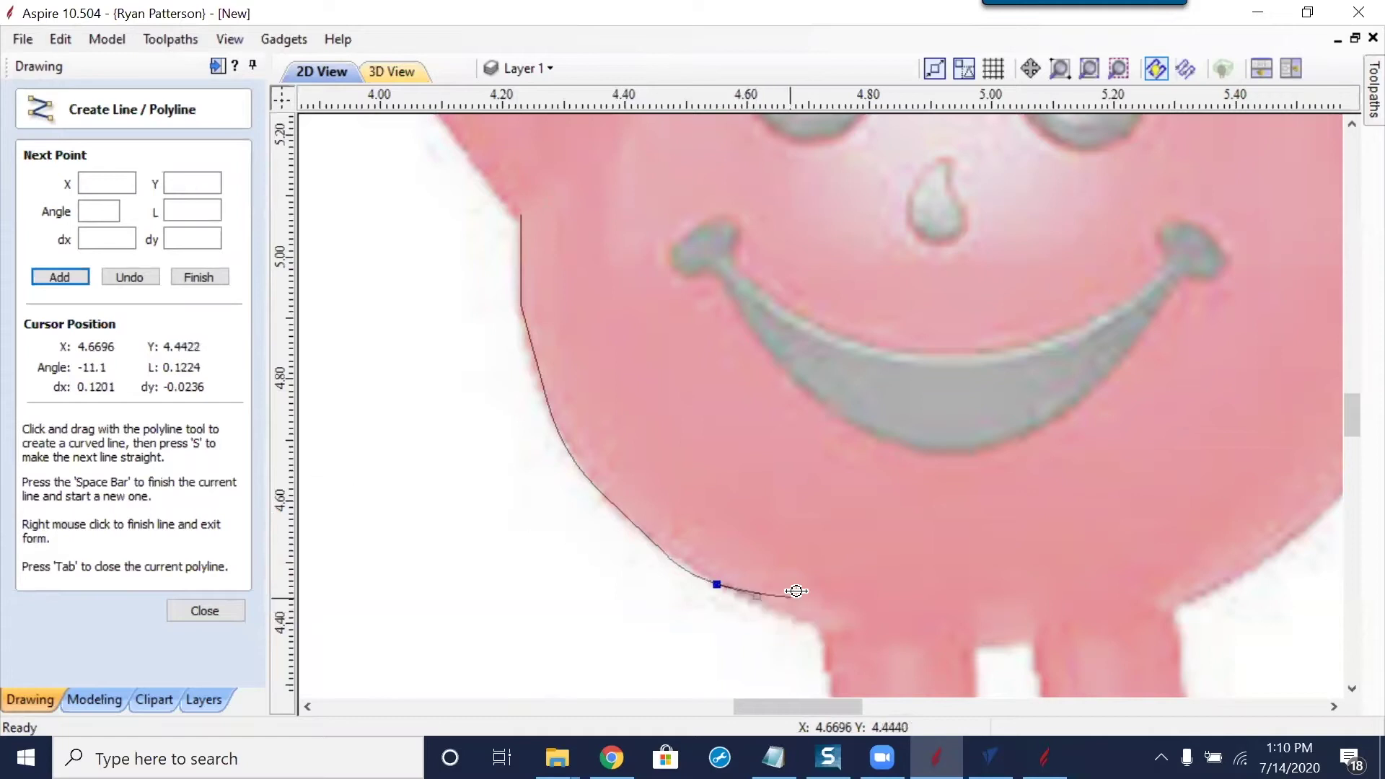
{"action": "left_click", "coordinate": [815, 621]}
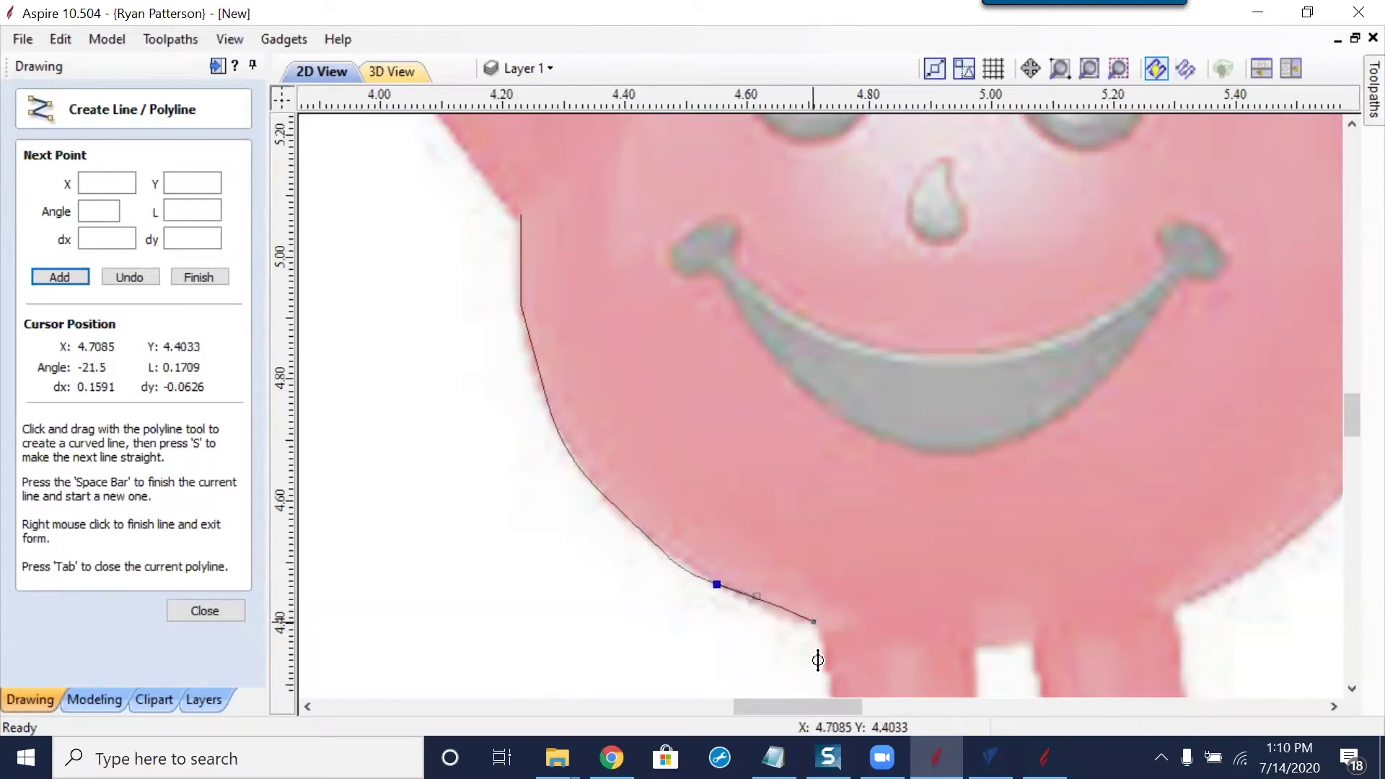
{"action": "right_click", "coordinate": [781, 606]}
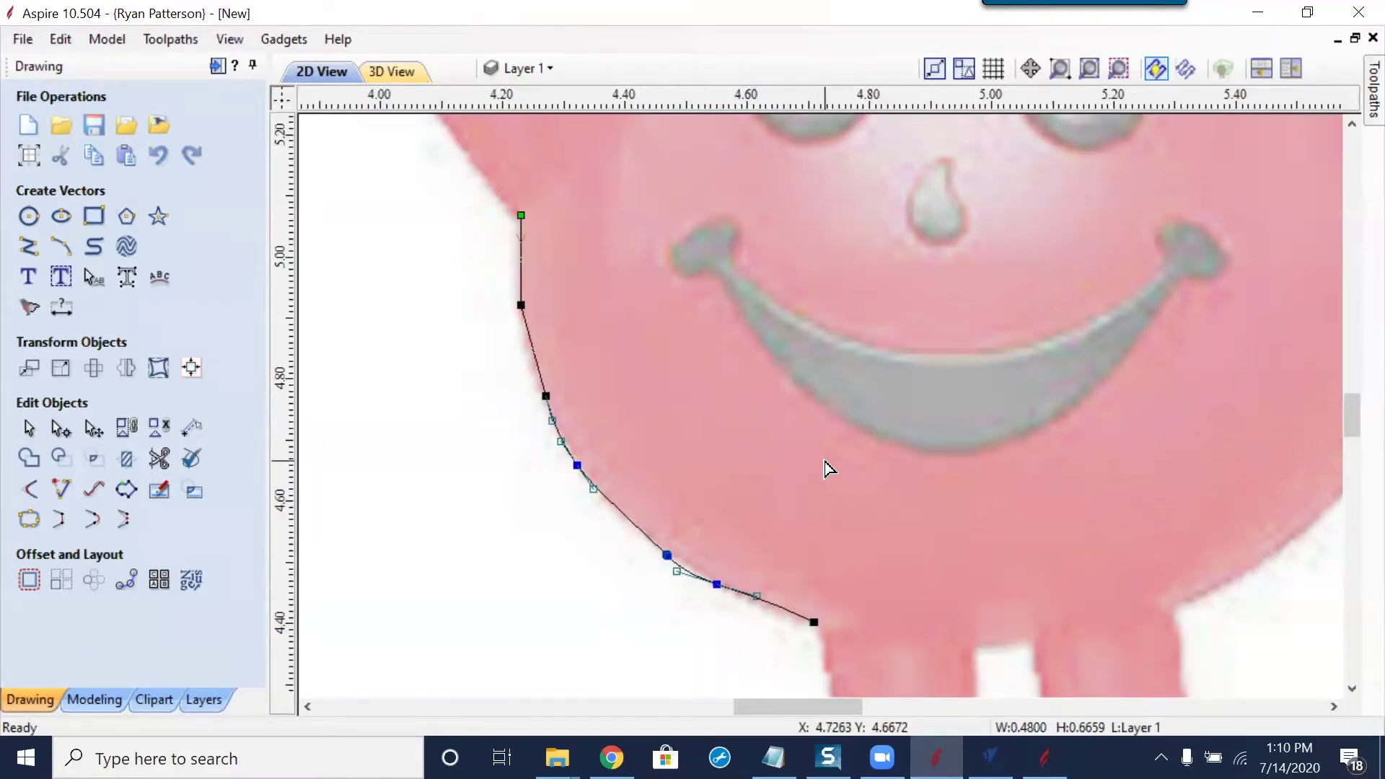
Trace the pitcher's lower-right edge with a second polyline, from under the lowered arm to the top of the leg, including a curved segment
{"action": "scroll", "coordinate": [862, 548], "scroll_direction": "down", "scroll_amount": 2}
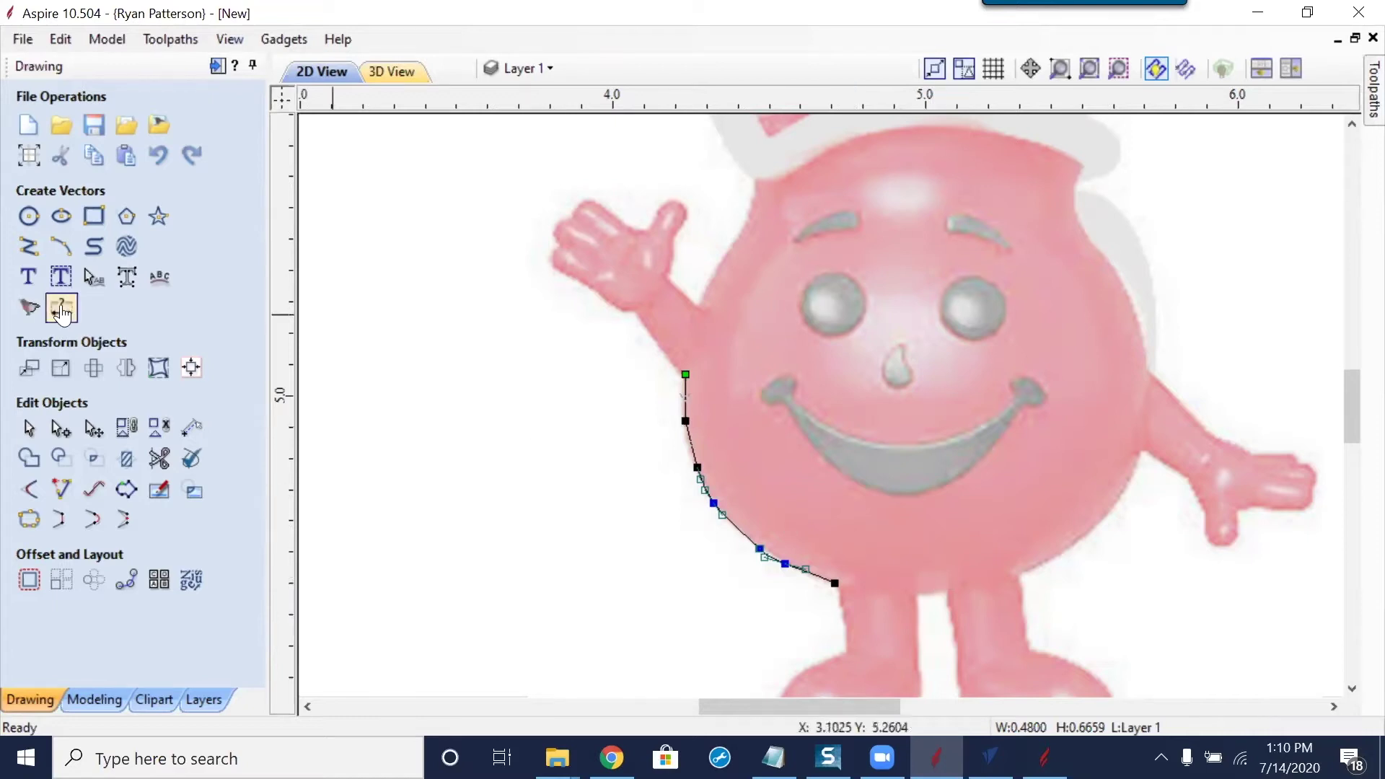
{"action": "left_click", "coordinate": [28, 247]}
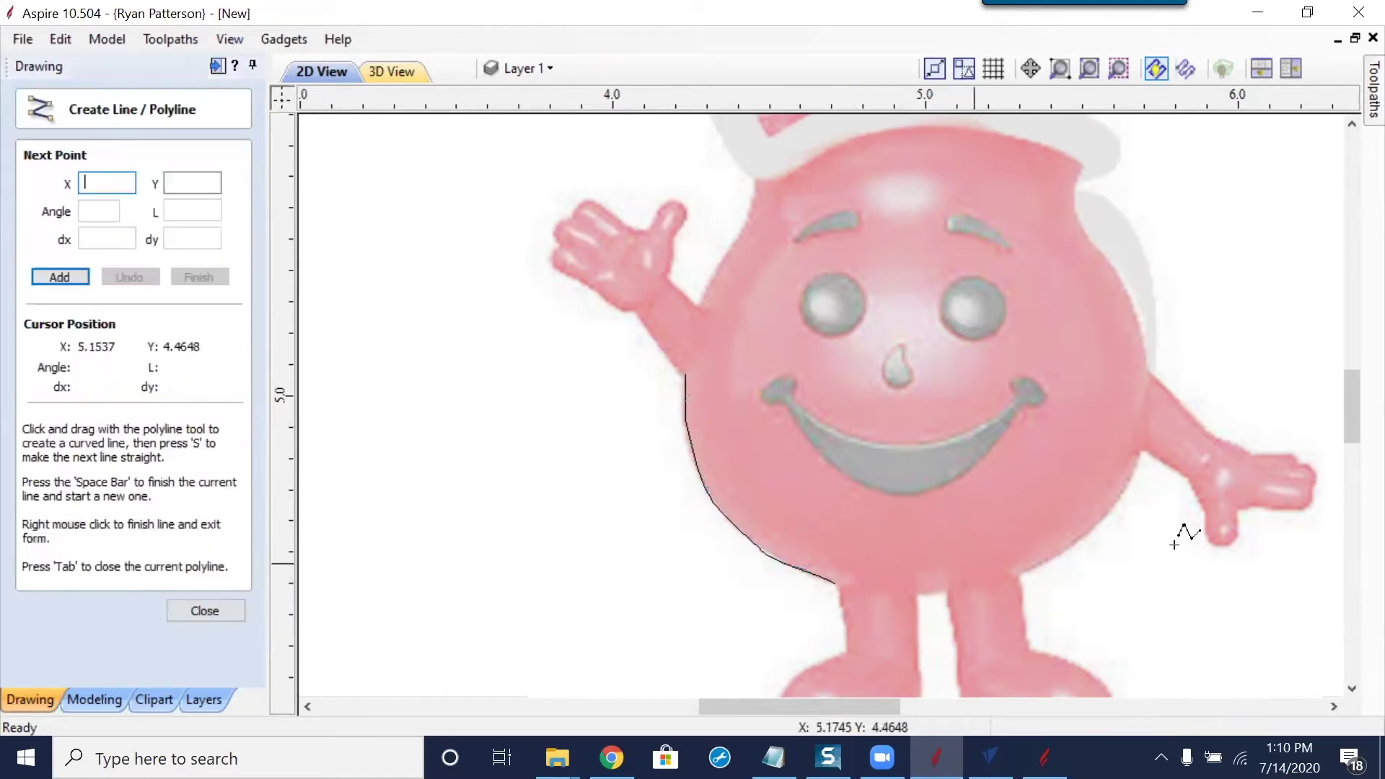
{"action": "left_click", "coordinate": [1141, 454]}
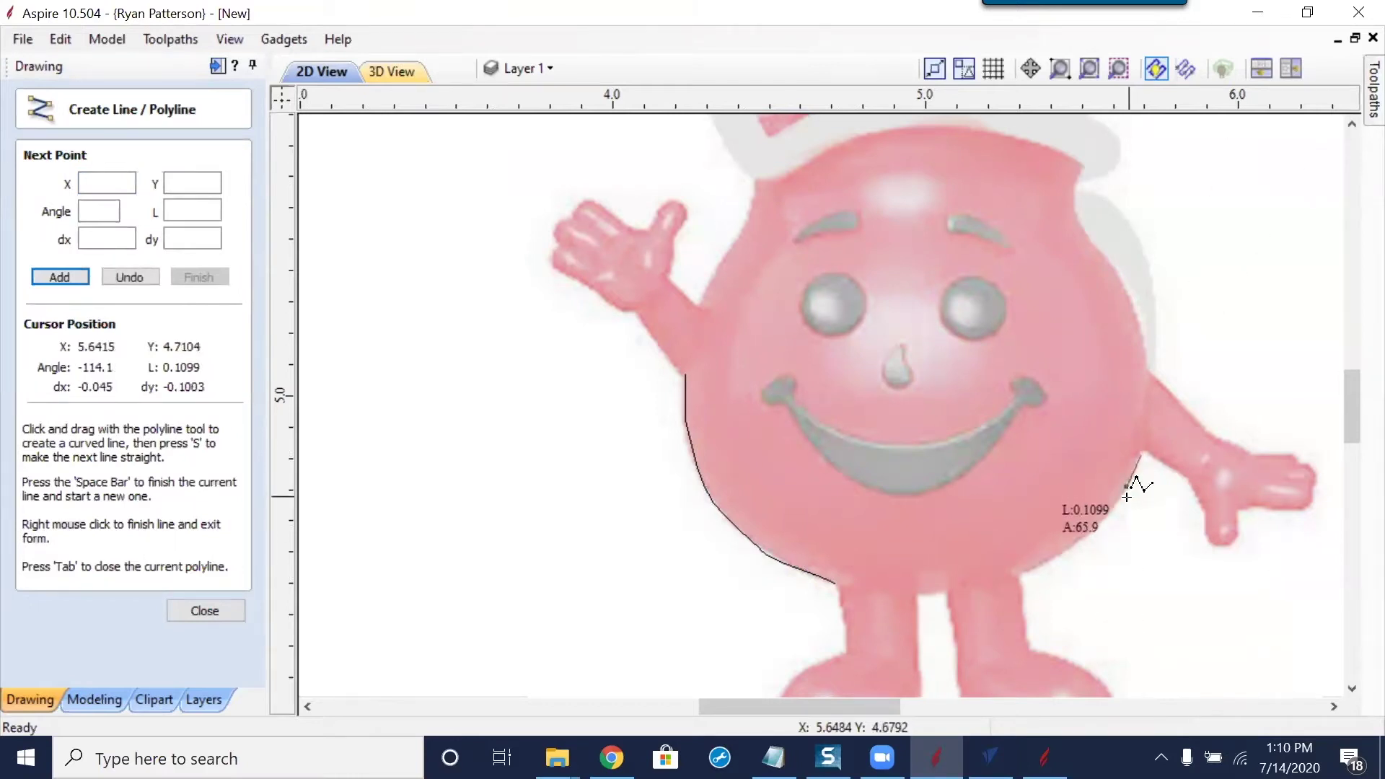
{"action": "left_click_drag", "start_coordinate": [1101, 515], "coordinate": [1052, 551]}
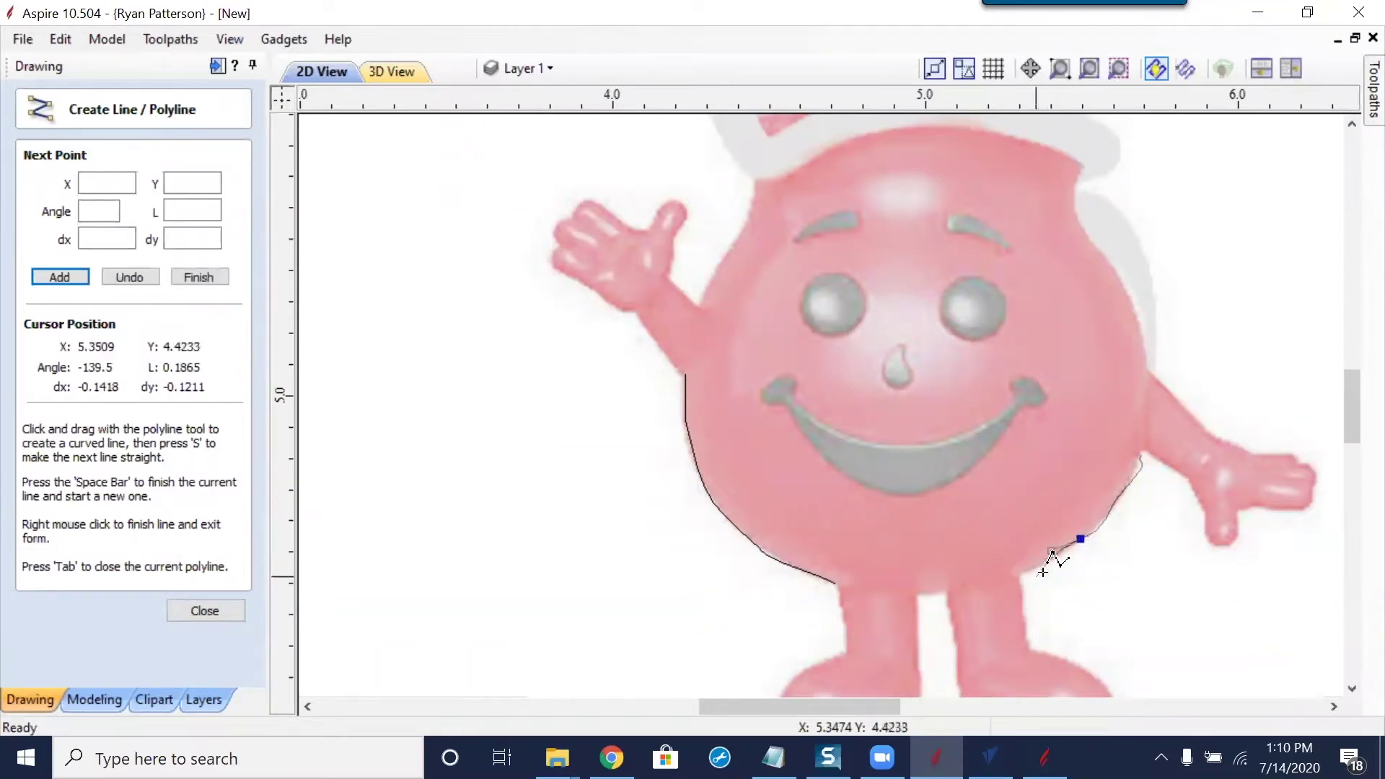
{"action": "left_click", "coordinate": [1016, 575]}
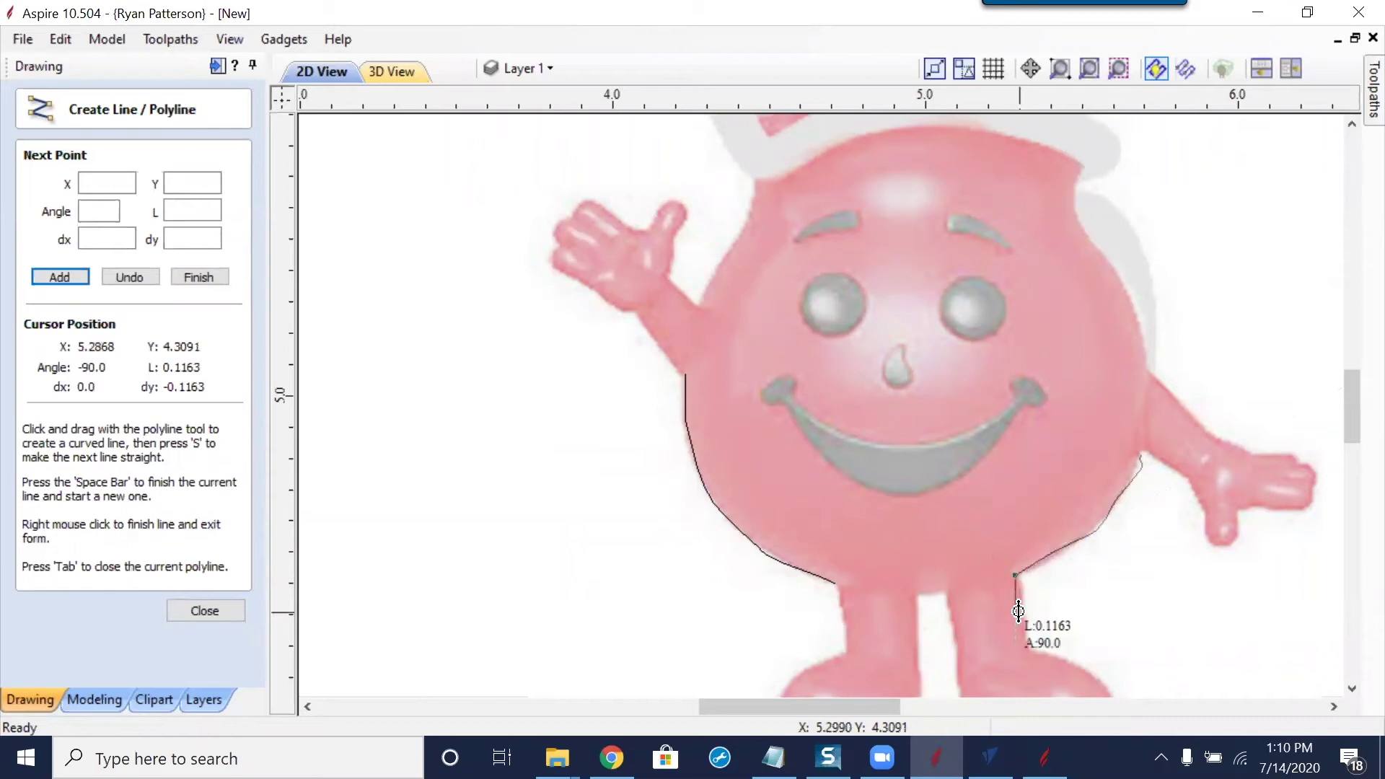
Extend the polyline down the pitcher's right leg and over the foot with a curved segment, add straight segments beside it, and finish the line
{"action": "left_click", "coordinate": [1025, 614]}
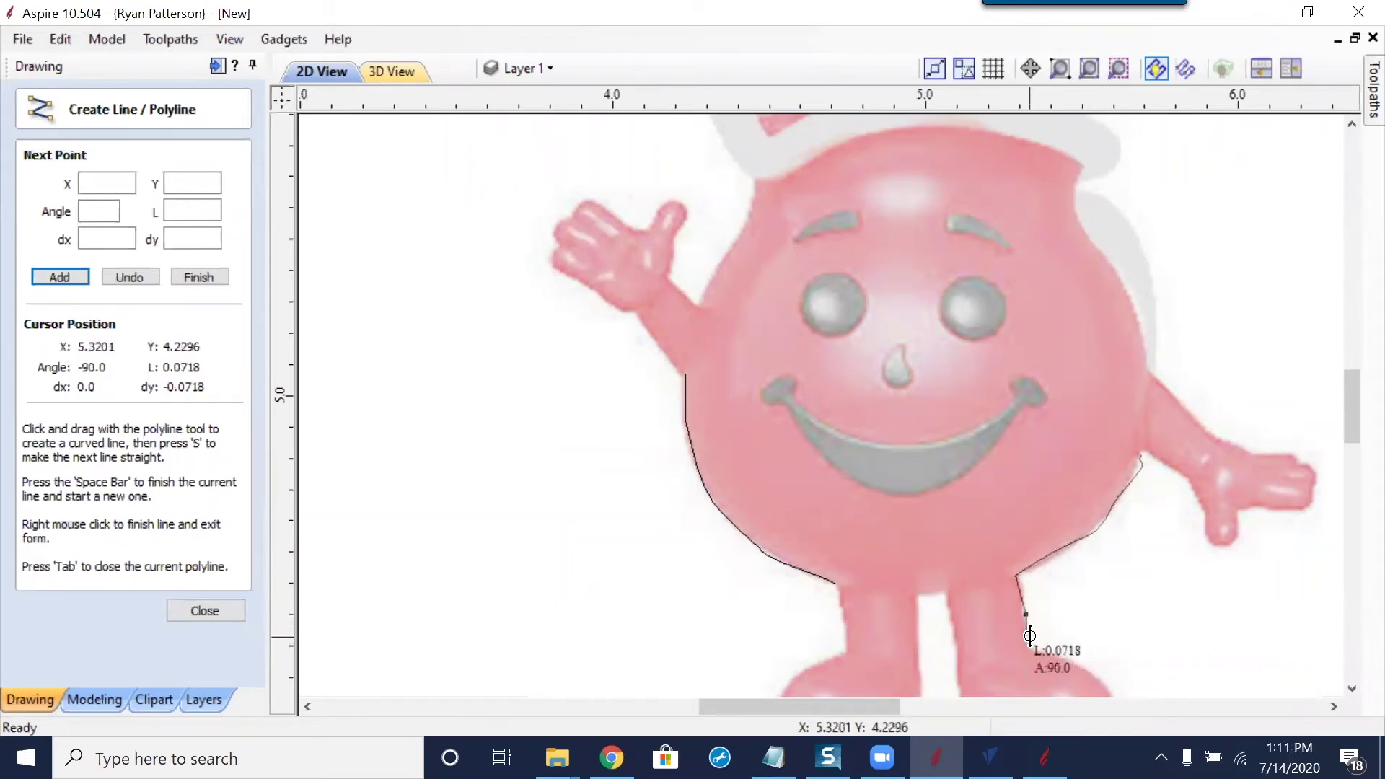
{"action": "mouse_move", "coordinate": [1027, 659]}
{"action": "left_mouse_down"}
{"action": "mouse_move", "coordinate": [1010, 668]}
{"action": "mouse_move", "coordinate": [1025, 671]}
{"action": "left_mouse_up"}
{"action": "left_click", "coordinate": [1082, 666]}
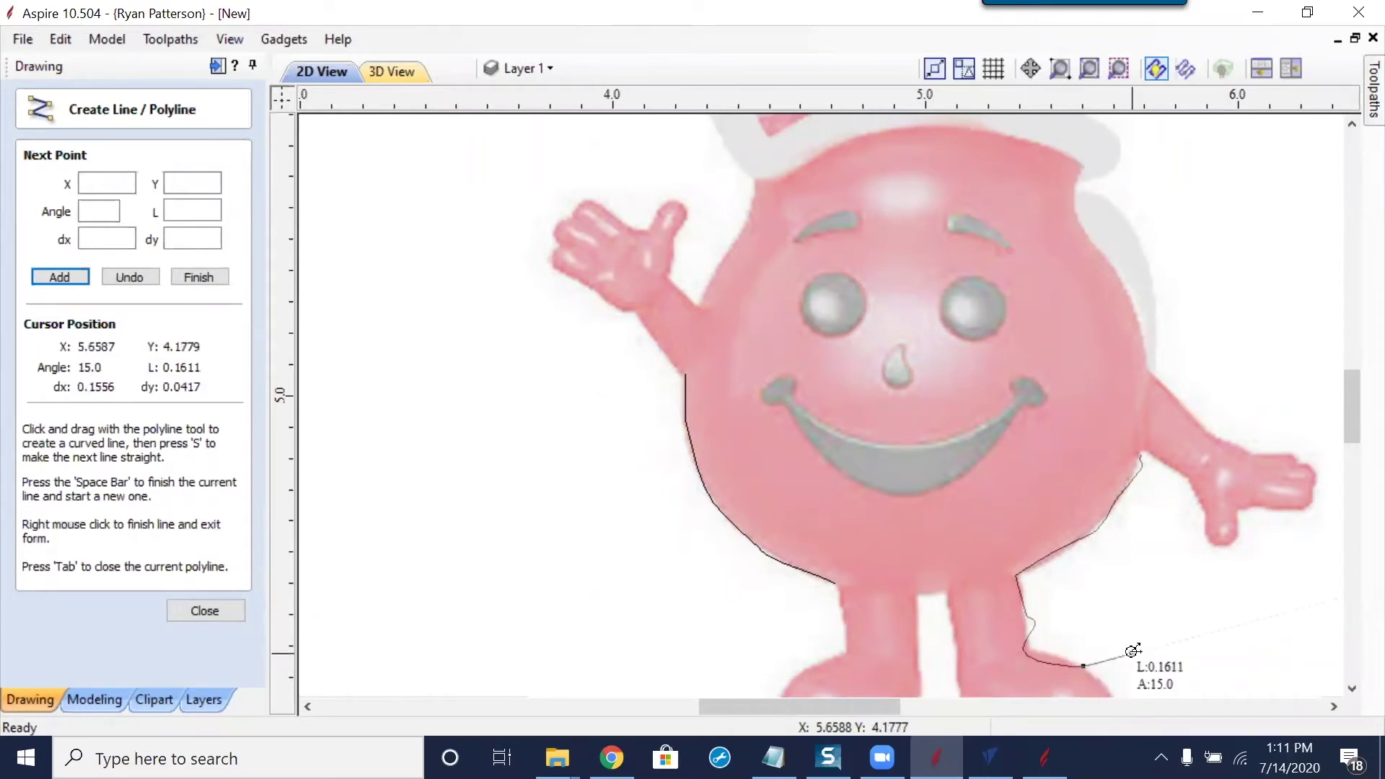
{"action": "left_click", "coordinate": [1132, 617]}
{"action": "left_click", "coordinate": [1132, 567]}
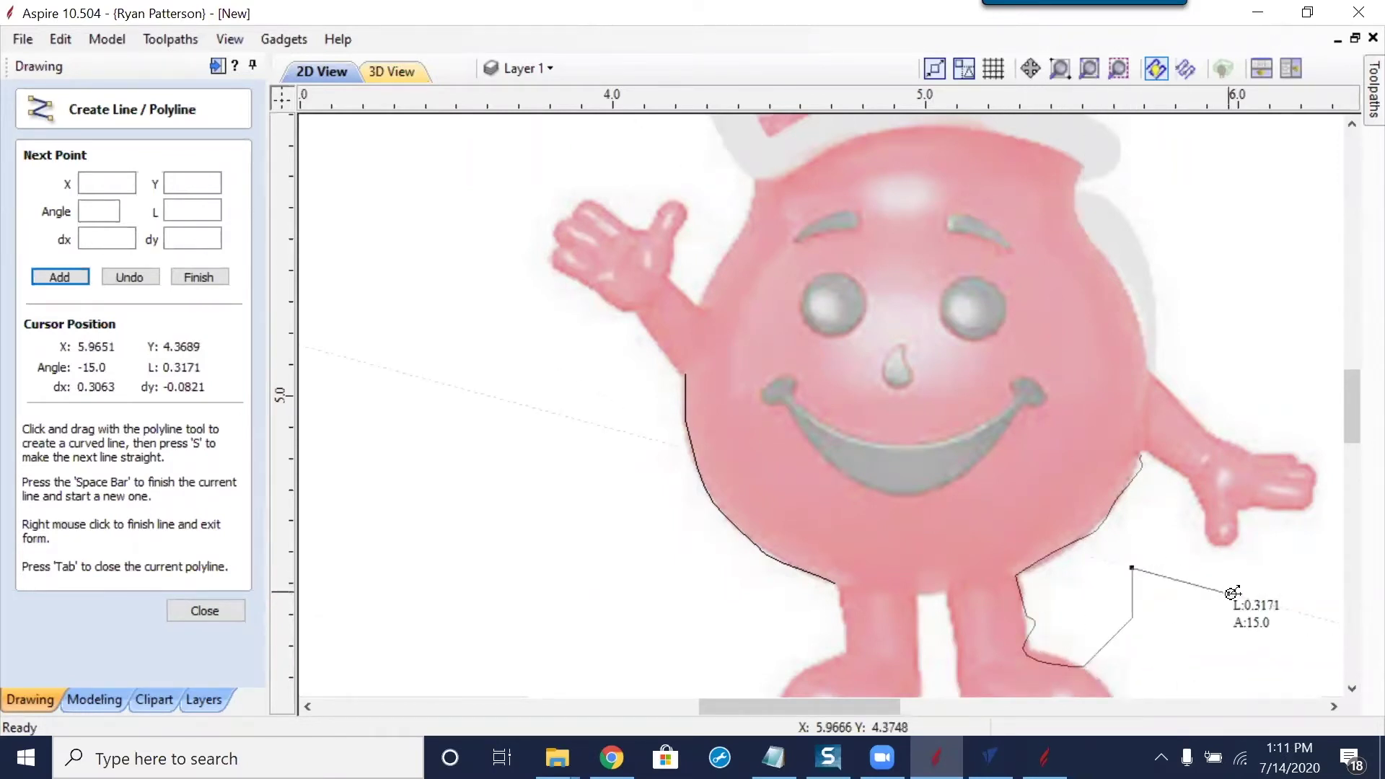
{"action": "right_click", "coordinate": [1230, 592]}
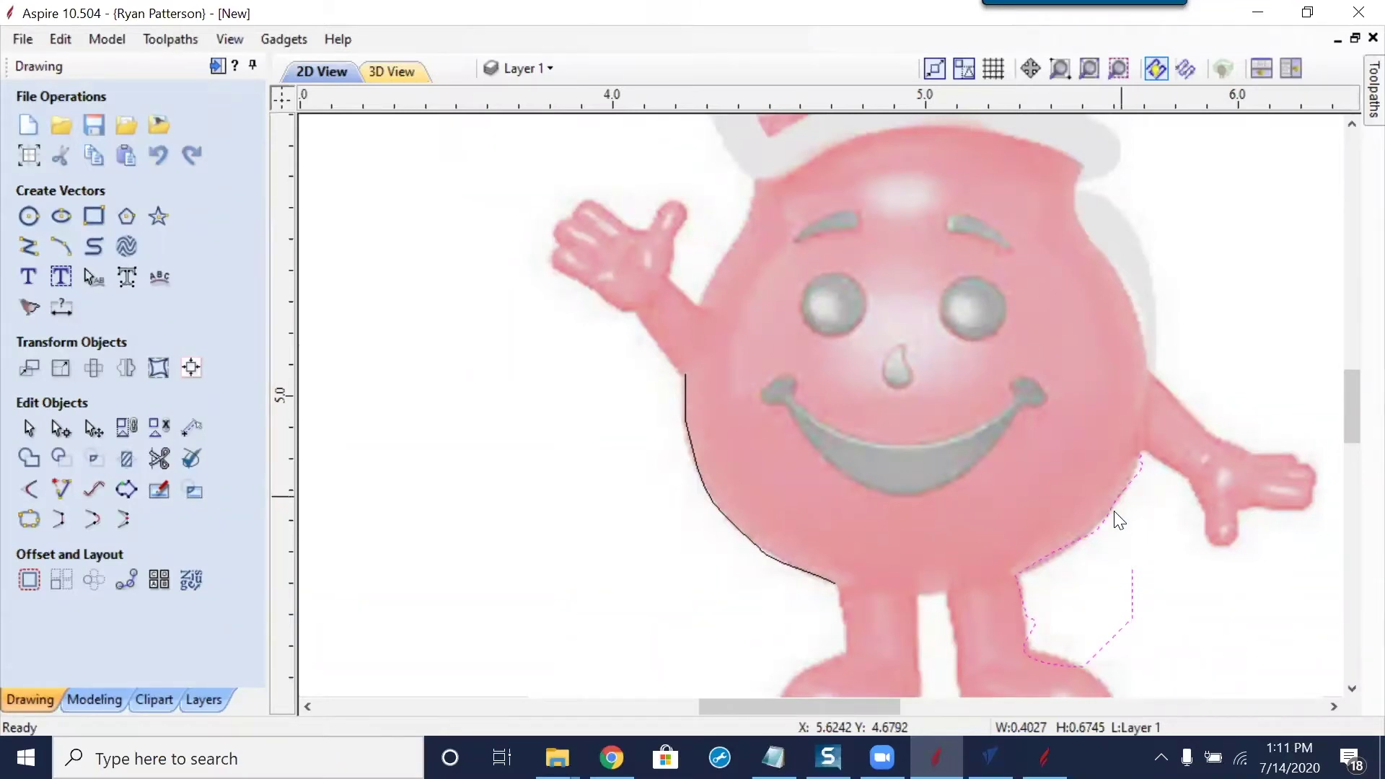
Delete the pitcher image and both traced polylines
{"action": "scroll", "coordinate": [1122, 512], "scroll_direction": "down", "scroll_amount": 3}
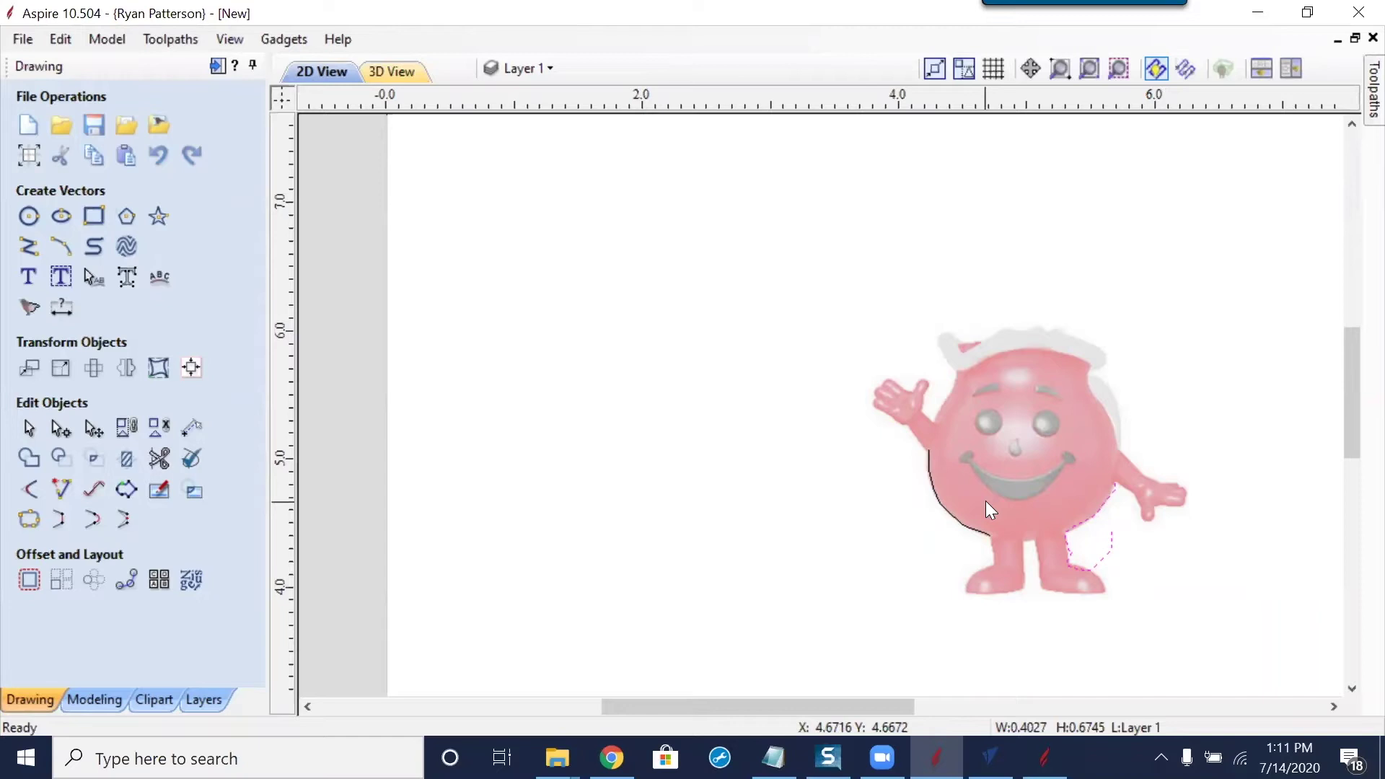
{"action": "left_click", "coordinate": [1034, 479]}
{"action": "key", "text": "Delete"}
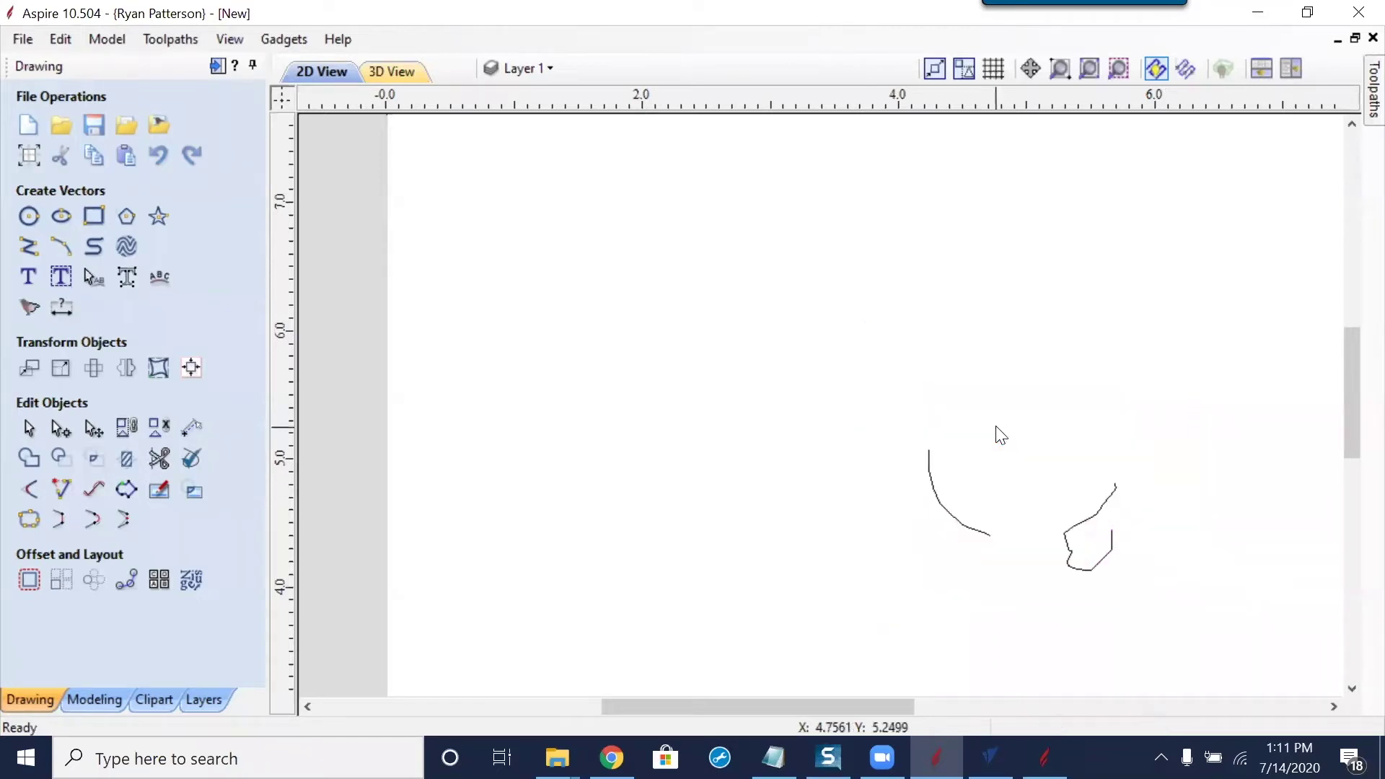
{"action": "left_click_drag", "start_coordinate": [894, 344], "coordinate": [1181, 677]}
{"action": "key", "text": "Delete"}
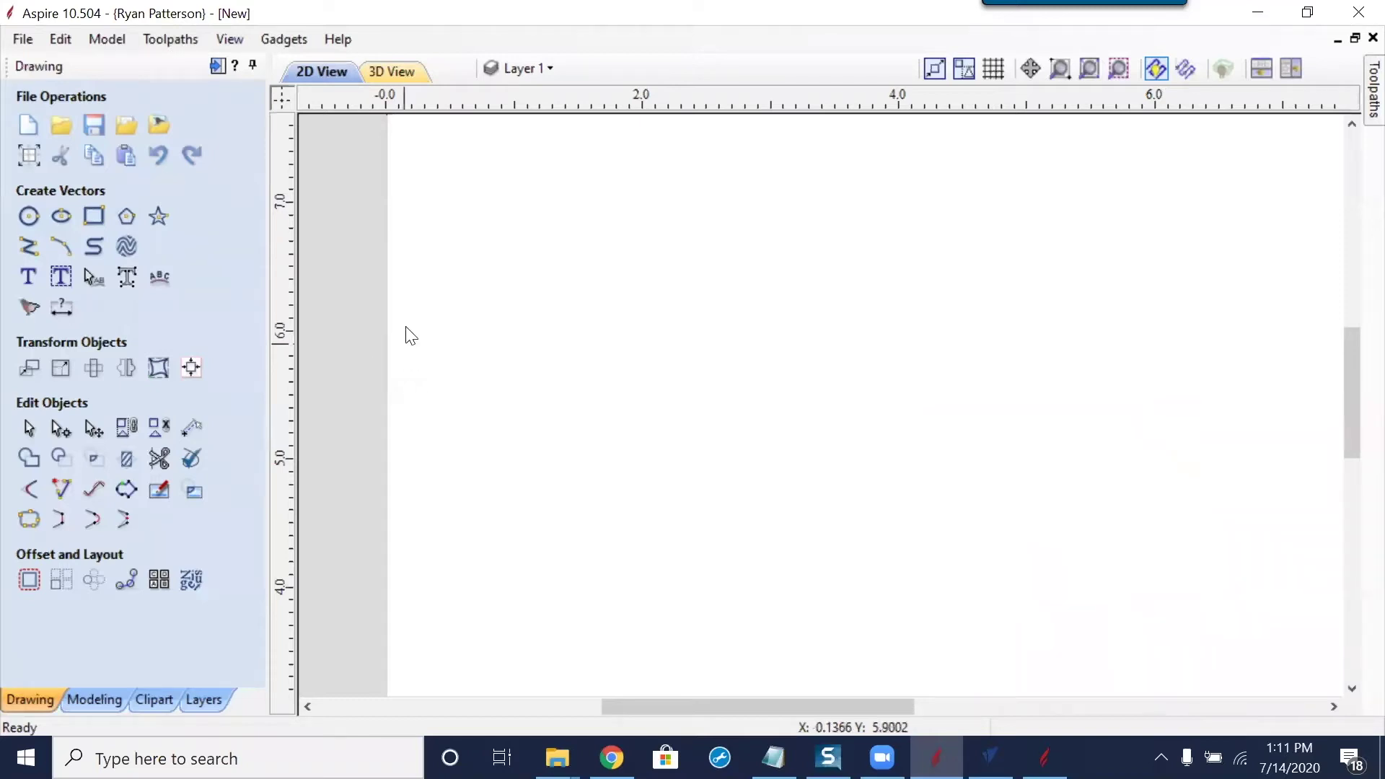
Draw a rectangle about 4.73 by 2.26 inches with 0.9-inch external radiused corners
{"action": "left_click", "coordinate": [92, 220]}
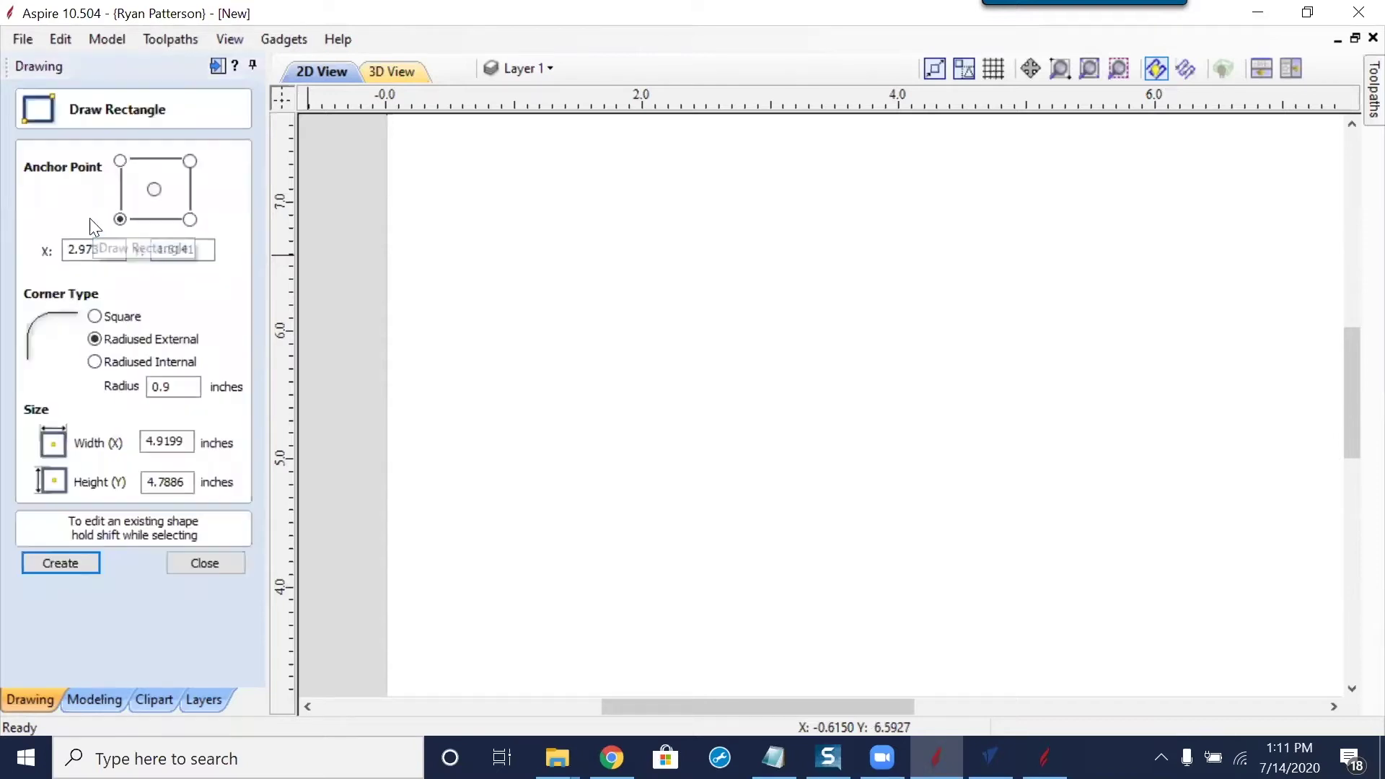
{"action": "mouse_move", "coordinate": [567, 274]}
{"action": "left_mouse_down"}
{"action": "mouse_move", "coordinate": [1016, 620]}
{"action": "mouse_move", "coordinate": [1172, 562]}
{"action": "left_mouse_up"}
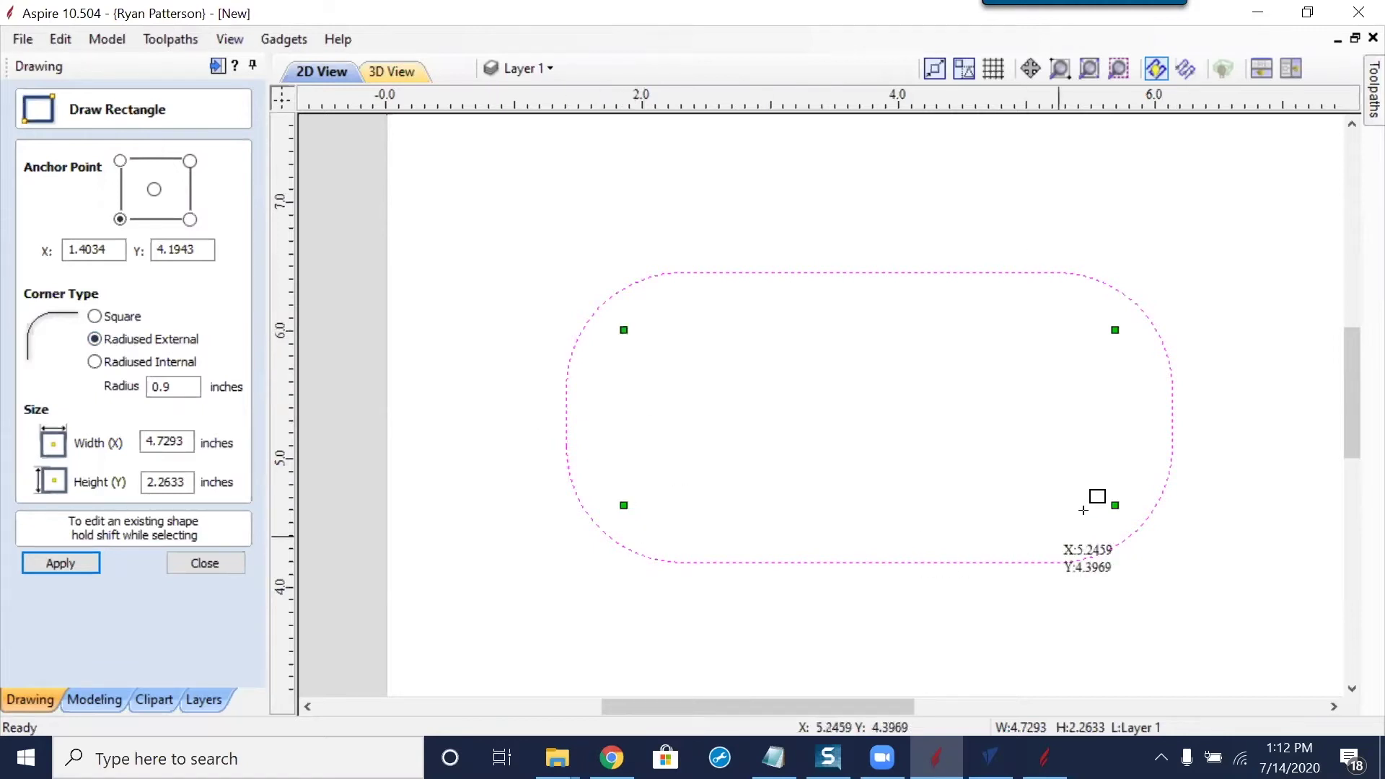
In Aspire 10.022, create a new 10 by 10 inch job and draw a rectangle about 6.02 by 3.07 inches with 0.9-inch external radiused corners
{"action": "left_click", "coordinate": [1044, 758]}
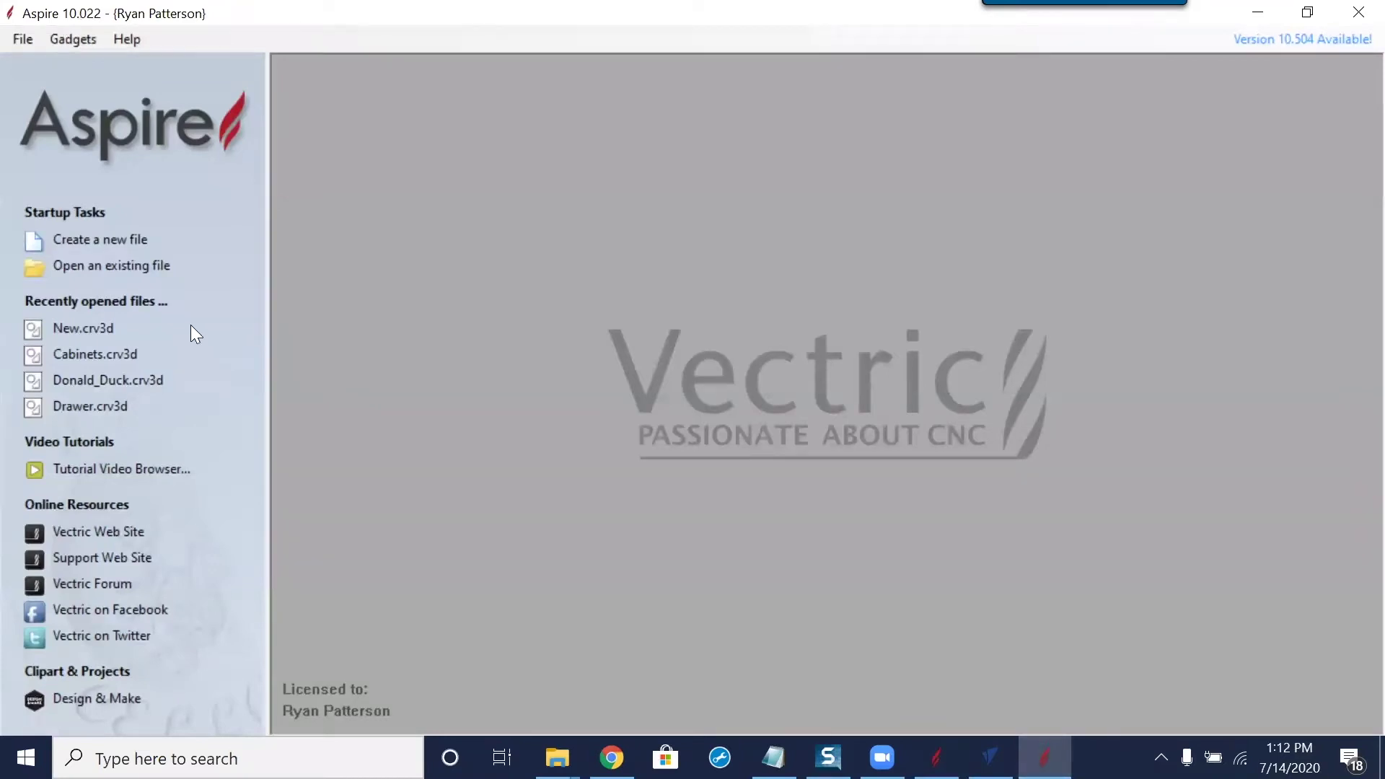
{"action": "left_click", "coordinate": [117, 241]}
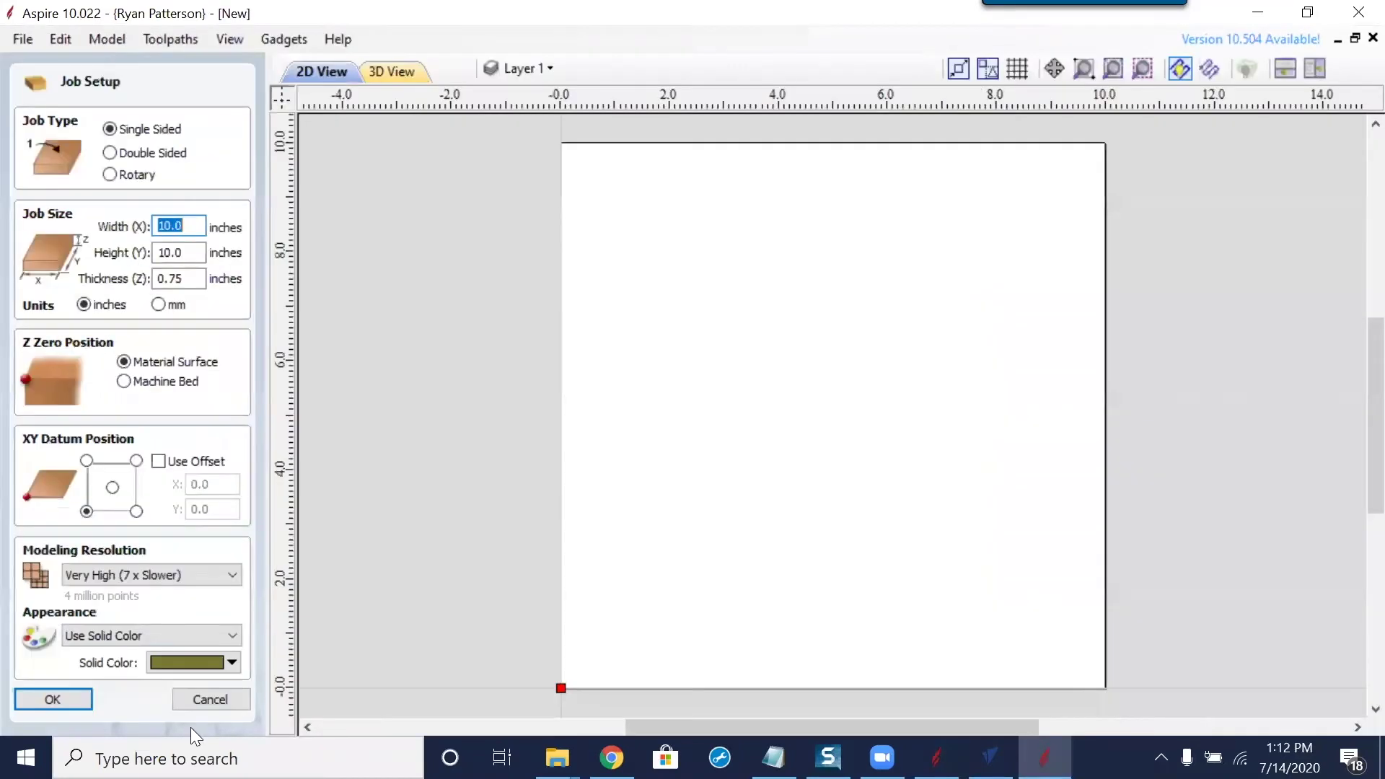
{"action": "left_click", "coordinate": [72, 700]}
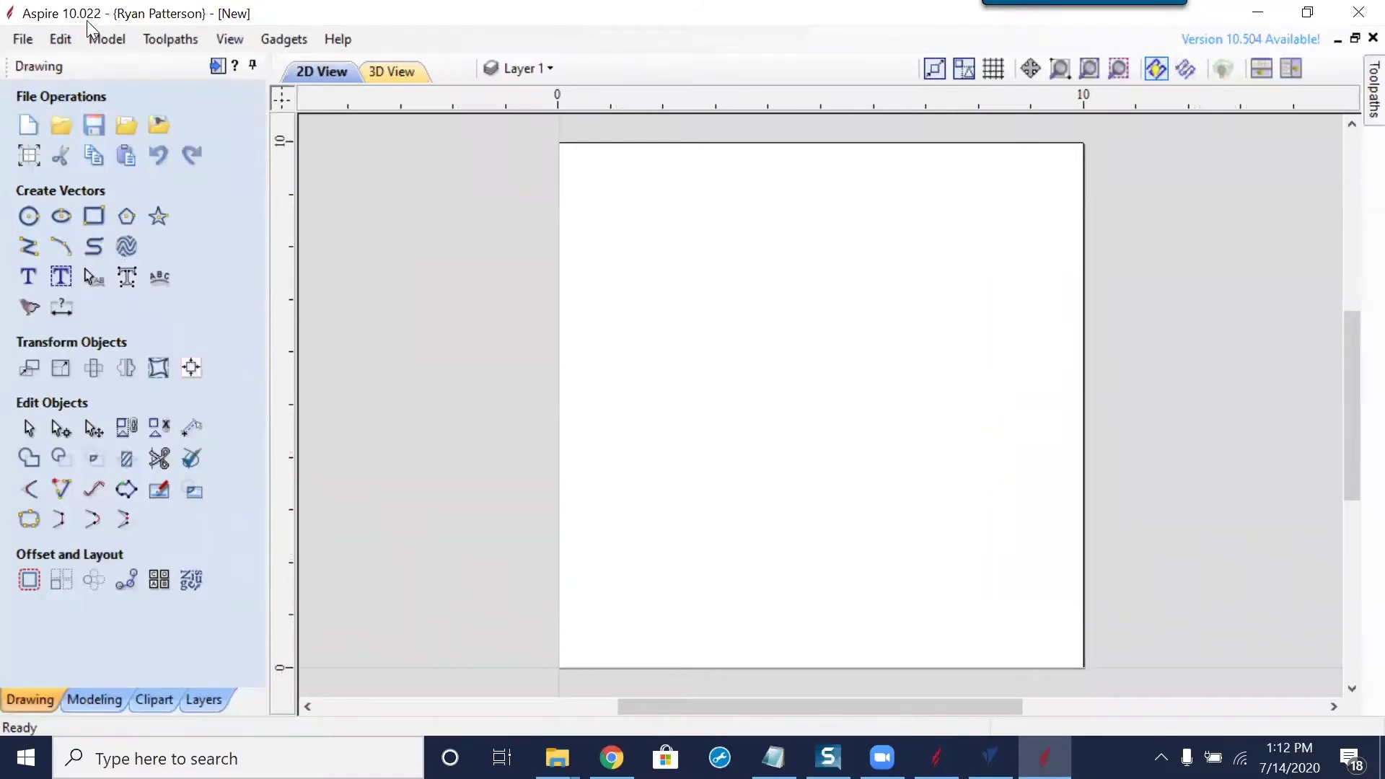
{"action": "left_click", "coordinate": [94, 216]}
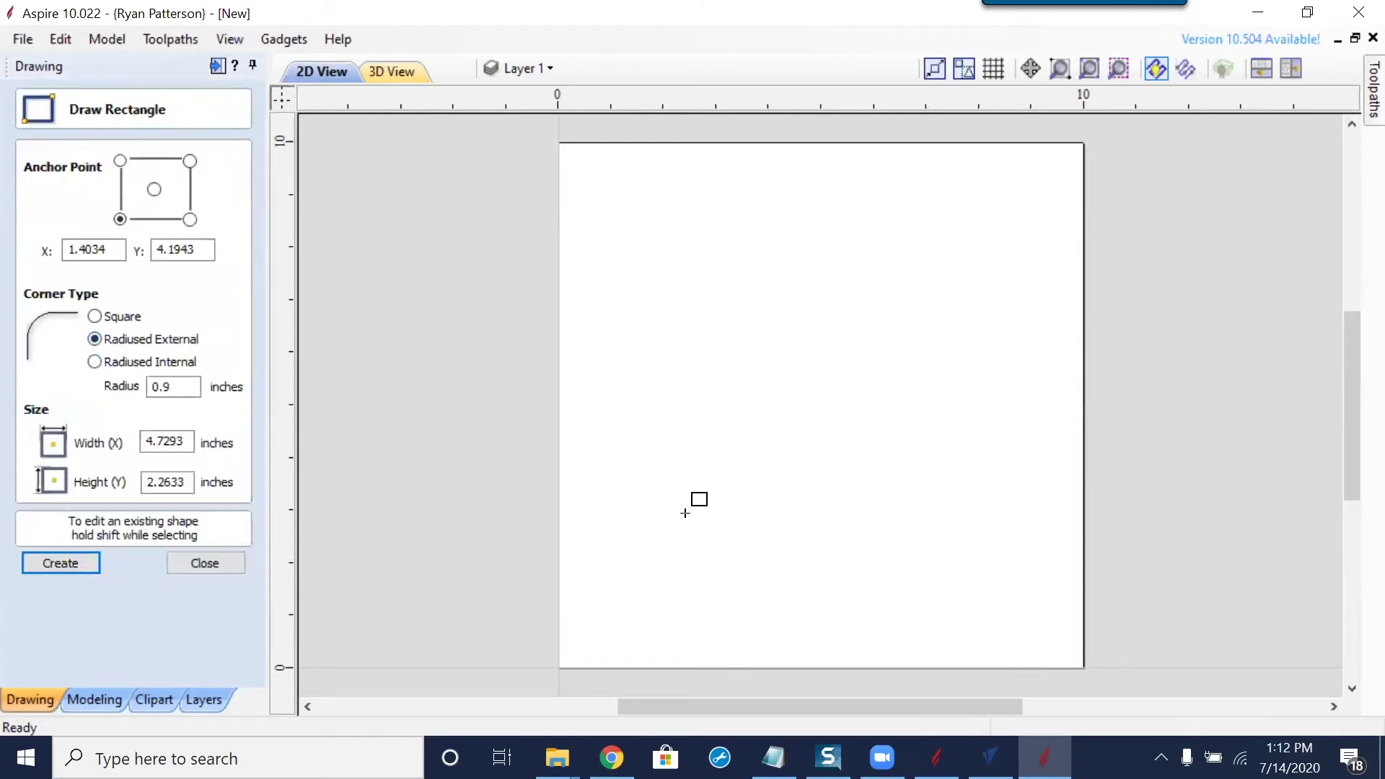
{"action": "left_click_drag", "start_coordinate": [633, 358], "coordinate": [949, 519]}
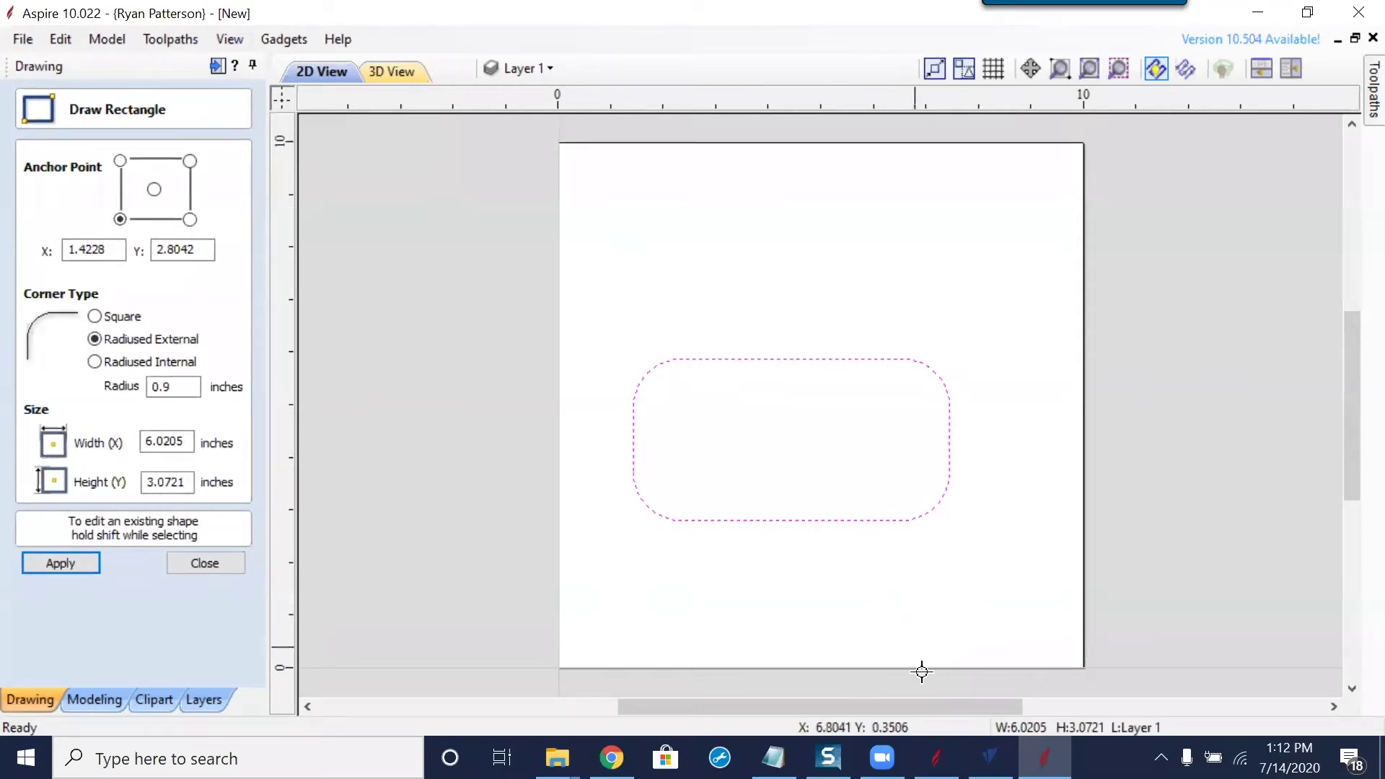
Switch back to Aspire 10.504 and interactively reshape the rectangle's corners, first to a 0.725-inch external radius and finally to a 0.7-inch internal radius
{"action": "mouse_move", "coordinate": [936, 758]}
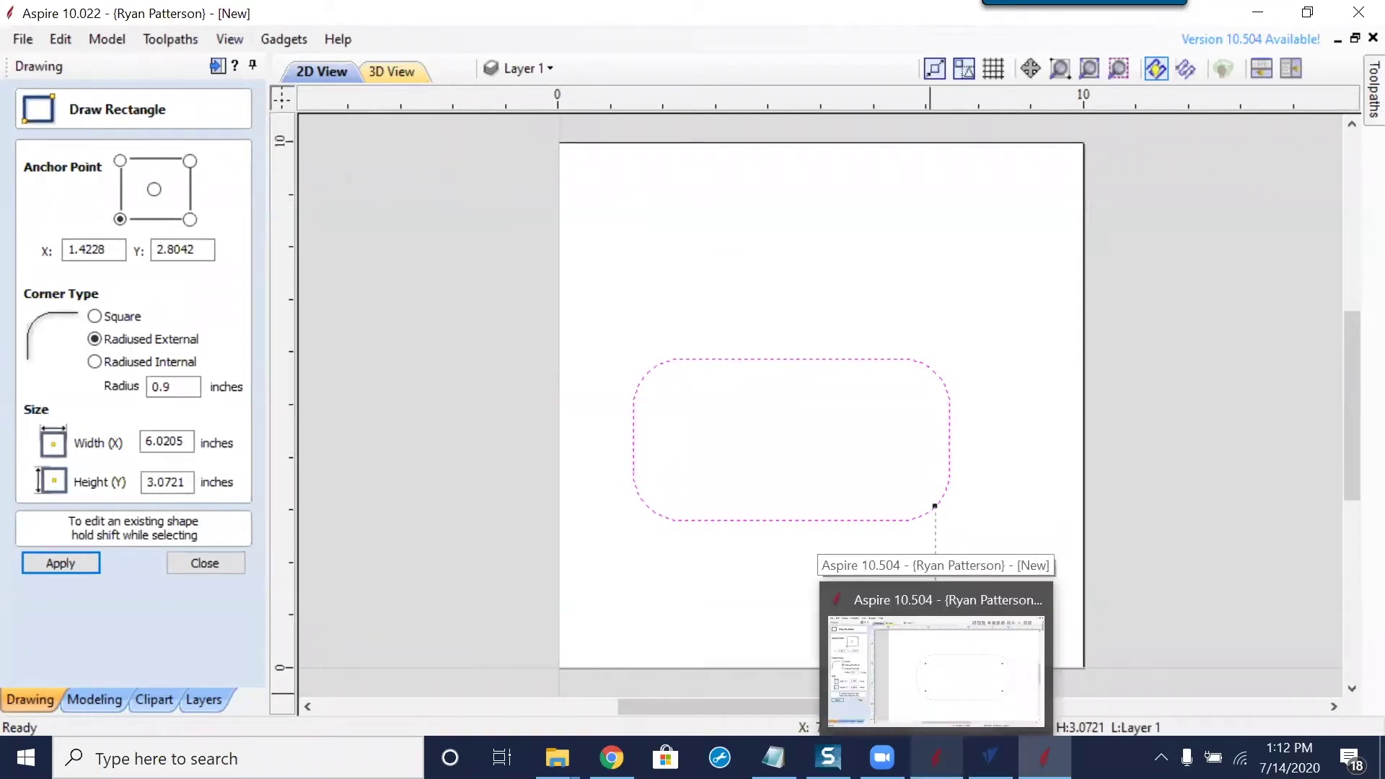
{"action": "left_click", "coordinate": [934, 592]}
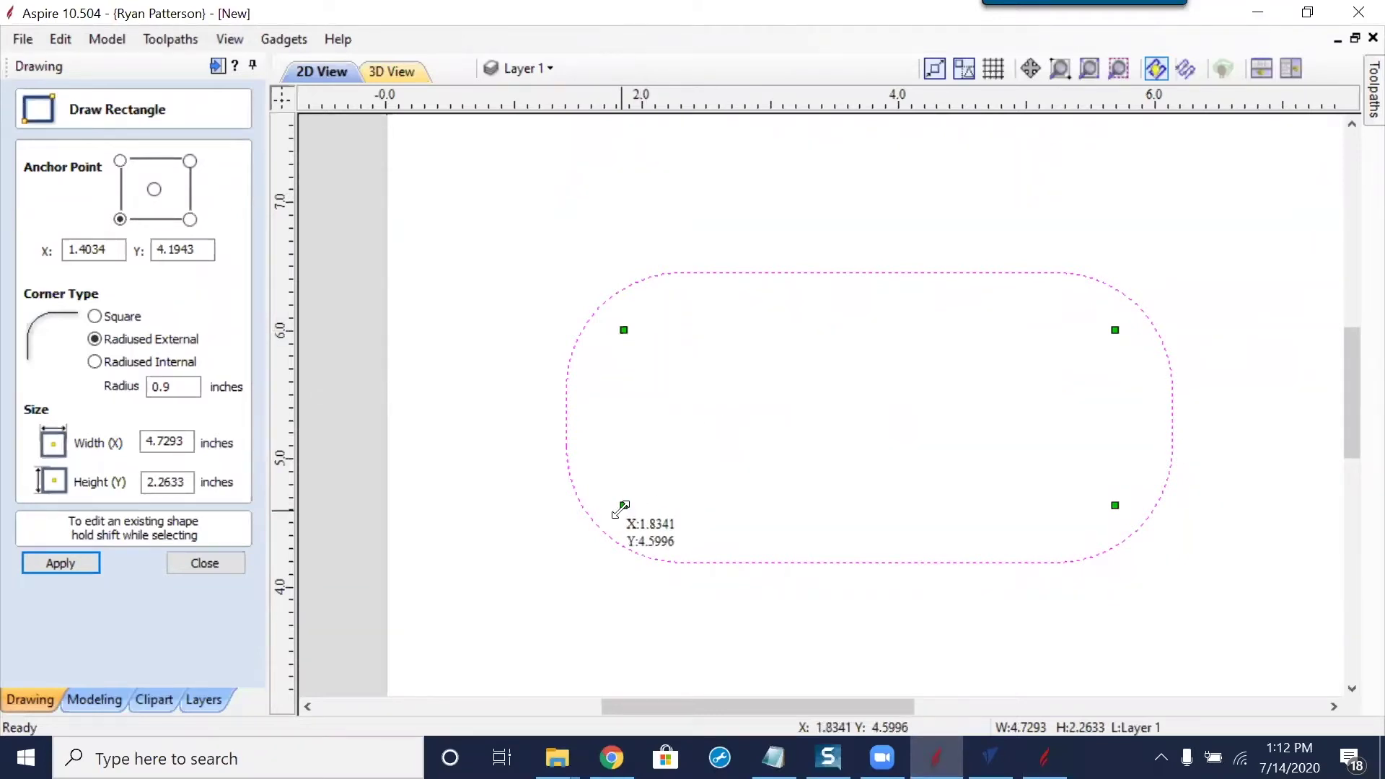
{"action": "mouse_move", "coordinate": [625, 506]}
{"action": "left_mouse_down"}
{"action": "mouse_move", "coordinate": [641, 488]}
{"action": "mouse_move", "coordinate": [599, 526]}
{"action": "mouse_move", "coordinate": [616, 513]}
{"action": "left_mouse_up"}
{"action": "mouse_move", "coordinate": [612, 321]}
{"action": "left_mouse_down"}
{"action": "mouse_move", "coordinate": [629, 342]}
{"action": "mouse_move", "coordinate": [602, 318]}
{"action": "left_mouse_up"}
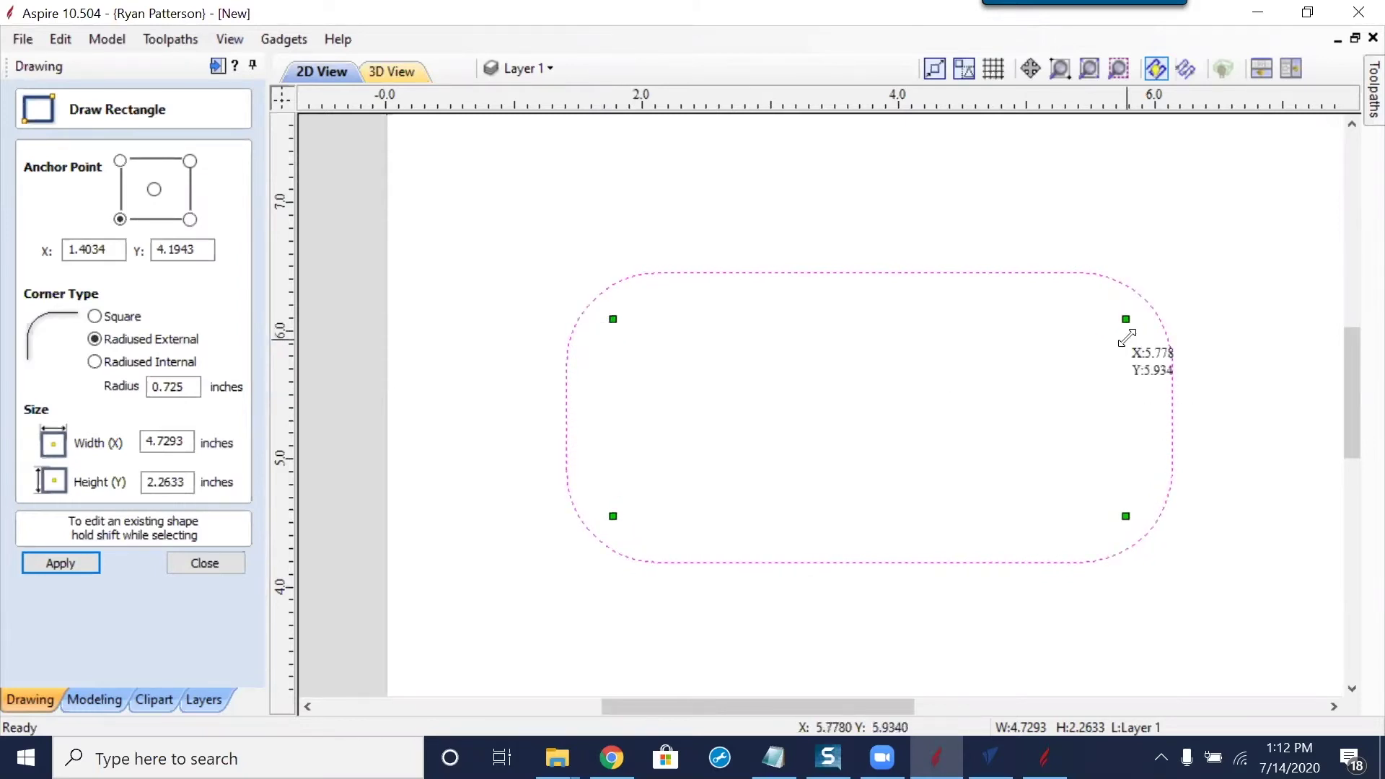
{"action": "left_click_drag", "start_coordinate": [1131, 319], "coordinate": [1217, 229]}
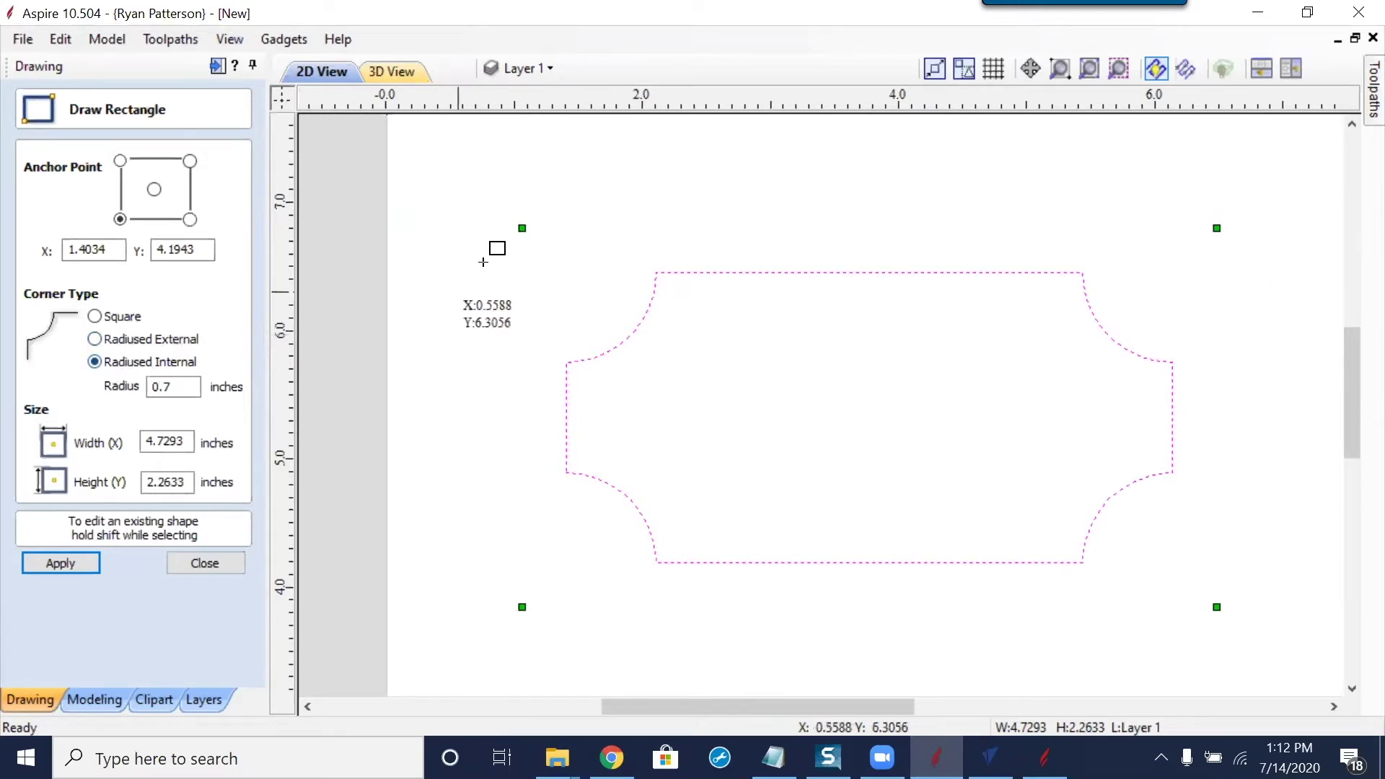
Reshape the rectangle's corners interactively to external radii down to 0.625 inch, and finish with an internal radius of 0.55 inch
{"action": "left_click_drag", "start_coordinate": [522, 228], "coordinate": [610, 327]}
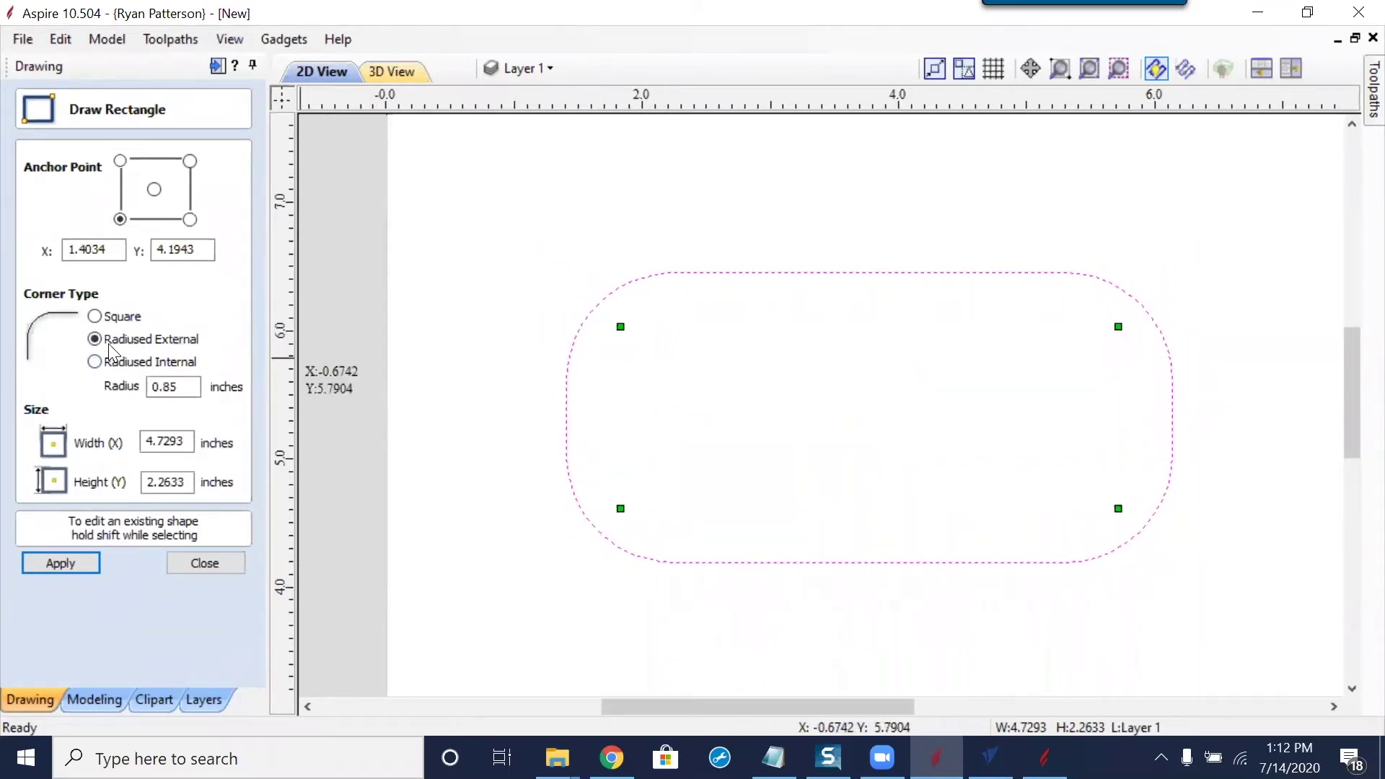
{"action": "left_click_drag", "start_coordinate": [1115, 327], "coordinate": [1152, 308]}
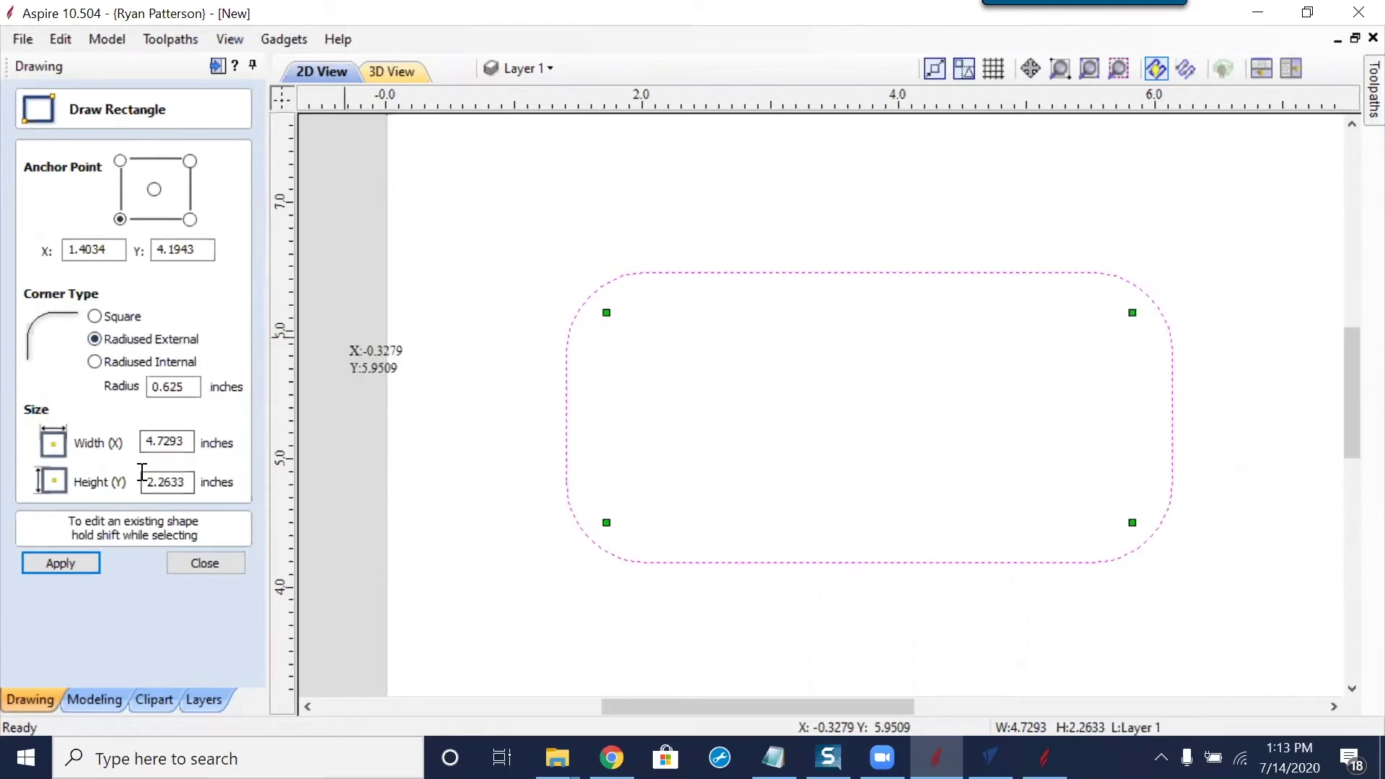
{"action": "left_click_drag", "start_coordinate": [606, 313], "coordinate": [540, 265]}
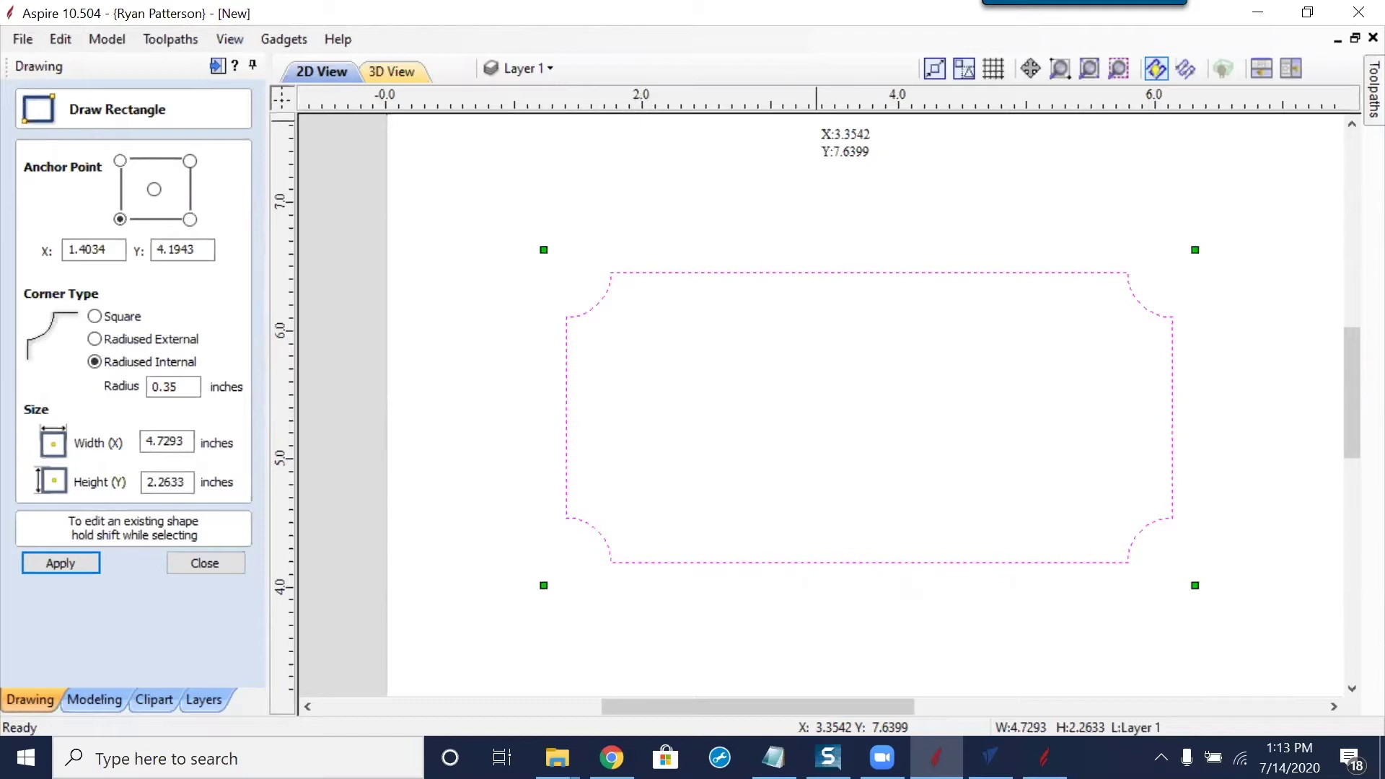
{"action": "mouse_move", "coordinate": [544, 250]}
{"action": "left_mouse_down"}
{"action": "mouse_move", "coordinate": [635, 380]}
{"action": "mouse_move", "coordinate": [531, 239]}
{"action": "left_mouse_up"}
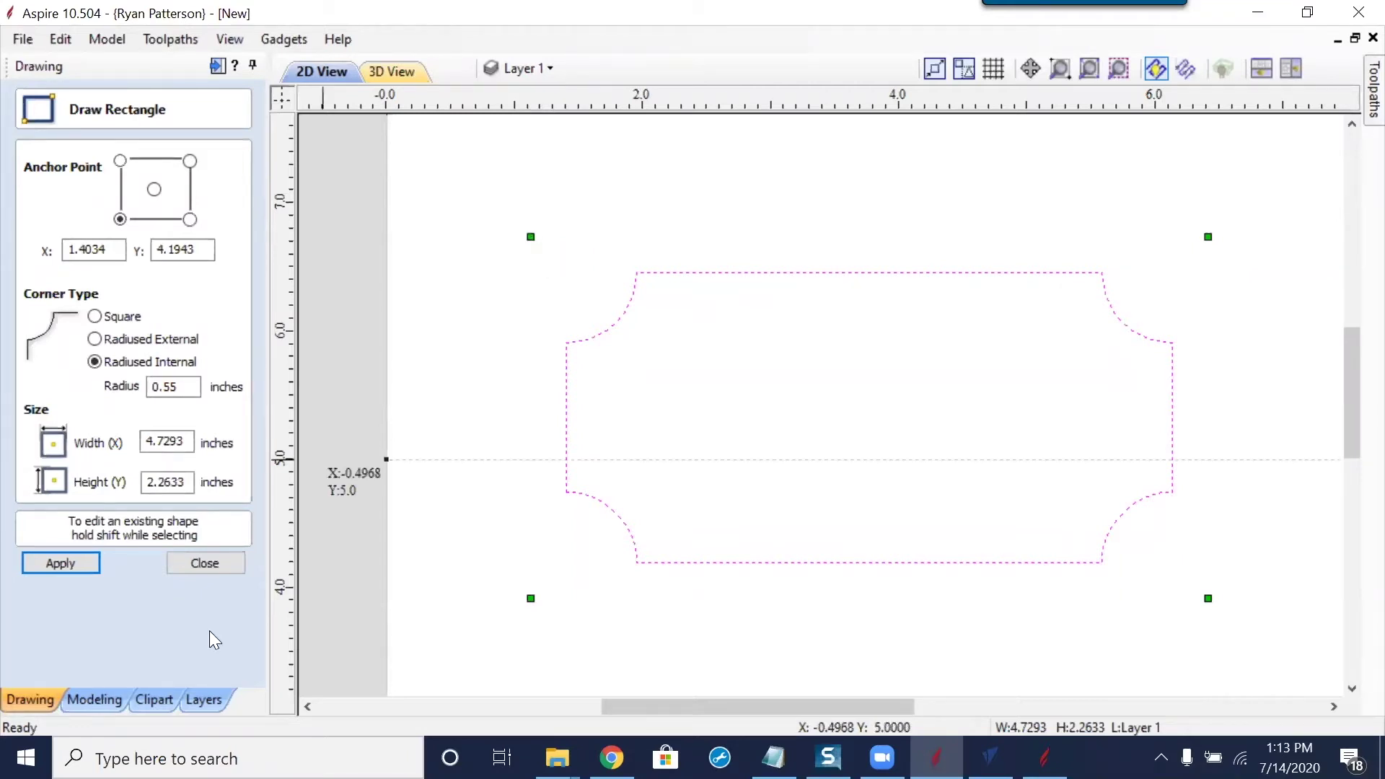
{"action": "left_click", "coordinate": [236, 558]}
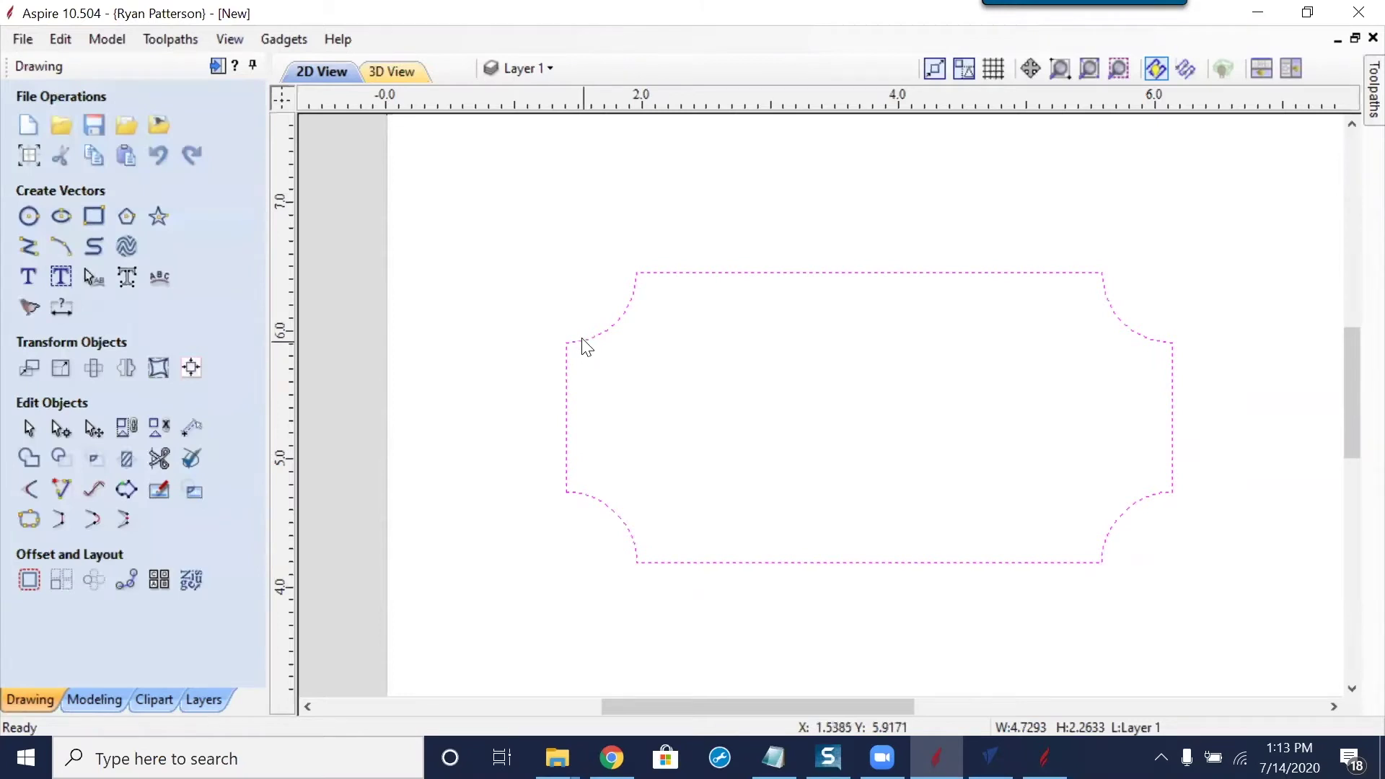
Flatten and widen the notched rectangle into a narrow bar about 7.01 by 0.65 inches
{"action": "scroll", "coordinate": [582, 344], "scroll_direction": "down", "scroll_amount": 2}
{"action": "left_click", "coordinate": [765, 295]}
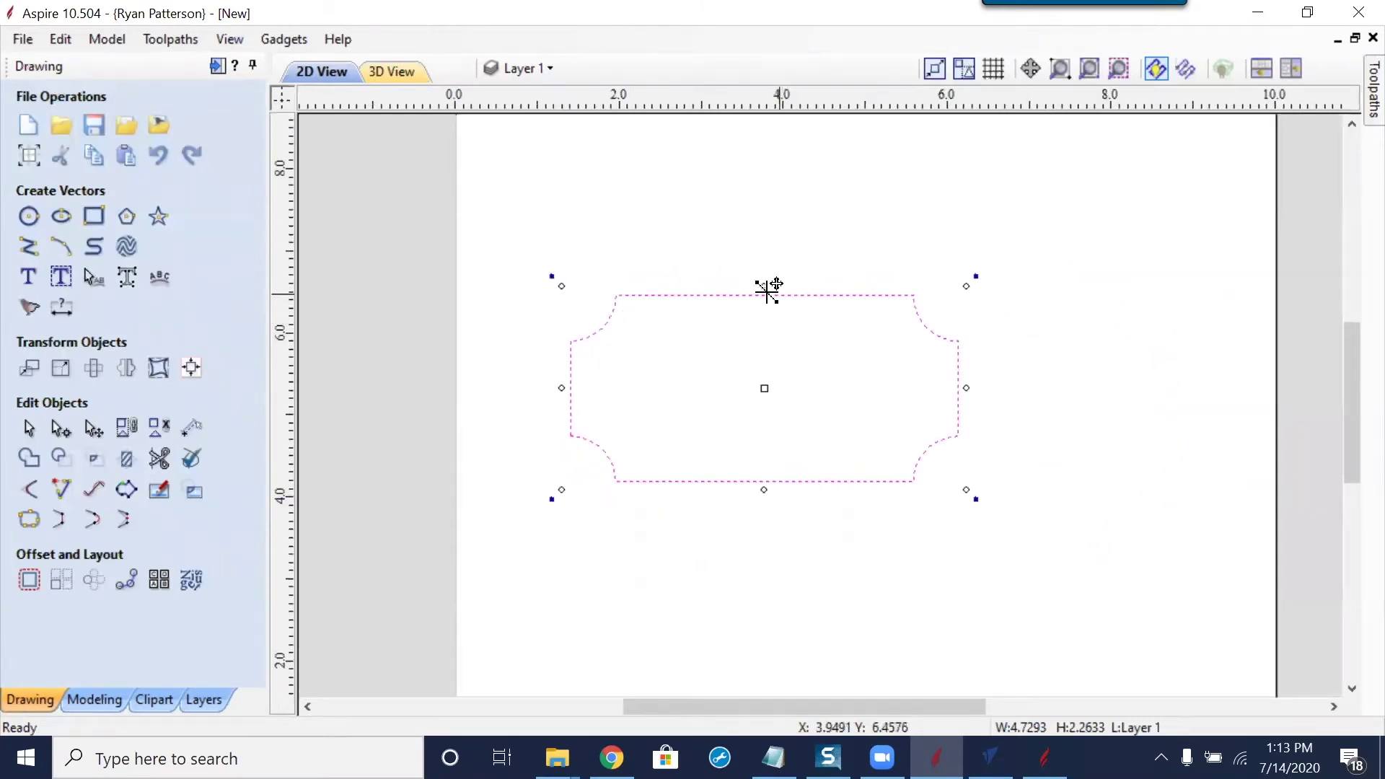
{"action": "left_click_drag", "start_coordinate": [760, 286], "coordinate": [773, 433]}
{"action": "left_click_drag", "start_coordinate": [763, 485], "coordinate": [768, 467]}
{"action": "left_click_drag", "start_coordinate": [969, 442], "coordinate": [1146, 454]}
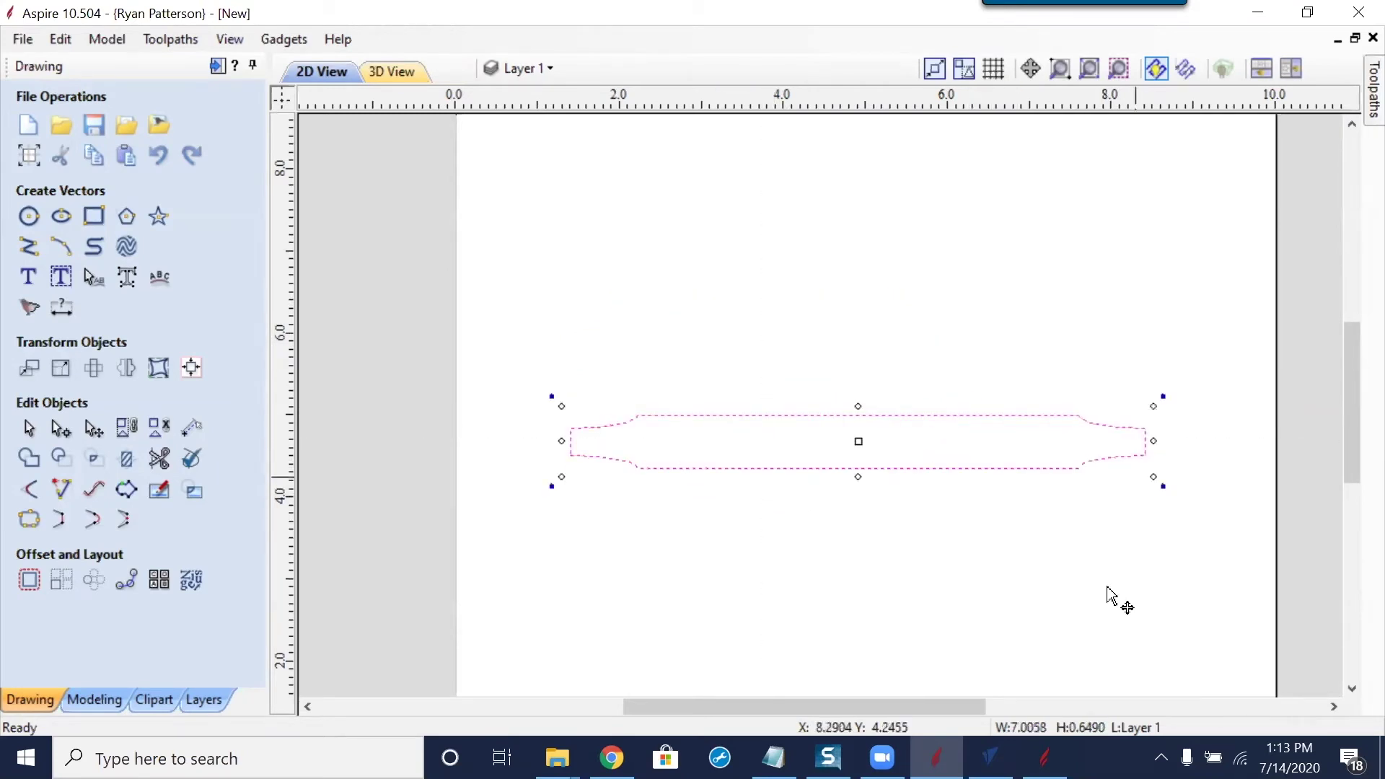
Circular-copy the bar around its centre with six rotated items over a total angle of 360 degrees
{"action": "left_click", "coordinate": [84, 592]}
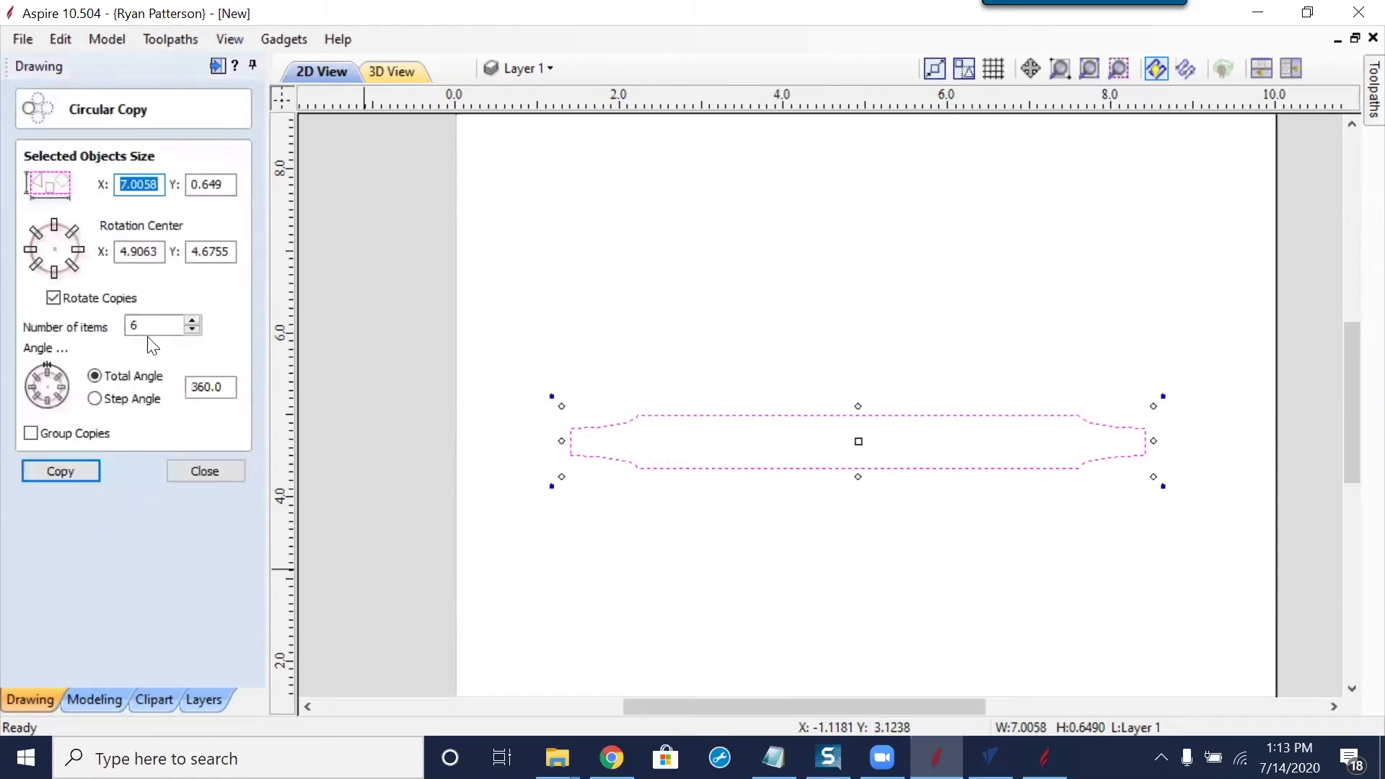
{"action": "left_click", "coordinate": [82, 469]}
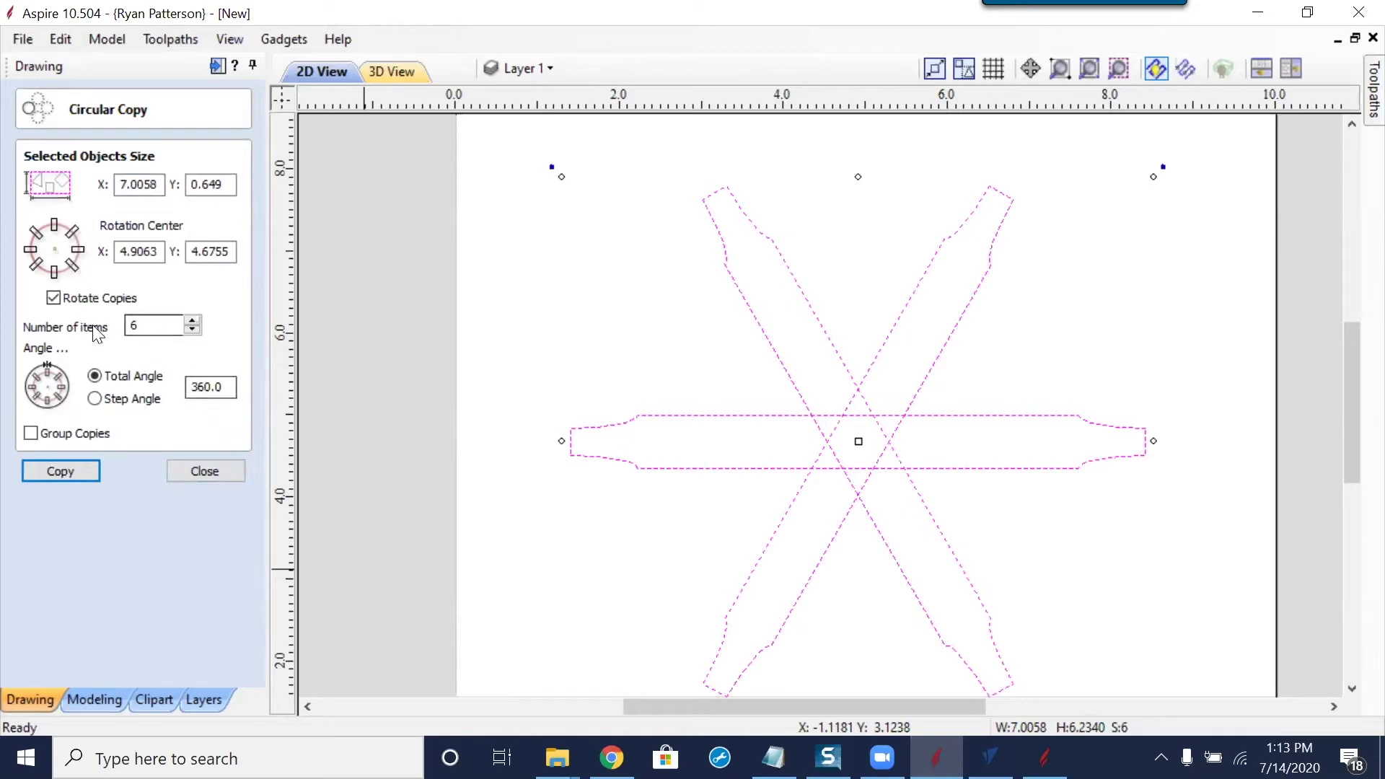
{"action": "scroll", "coordinate": [852, 425], "scroll_direction": "up", "scroll_amount": 3}
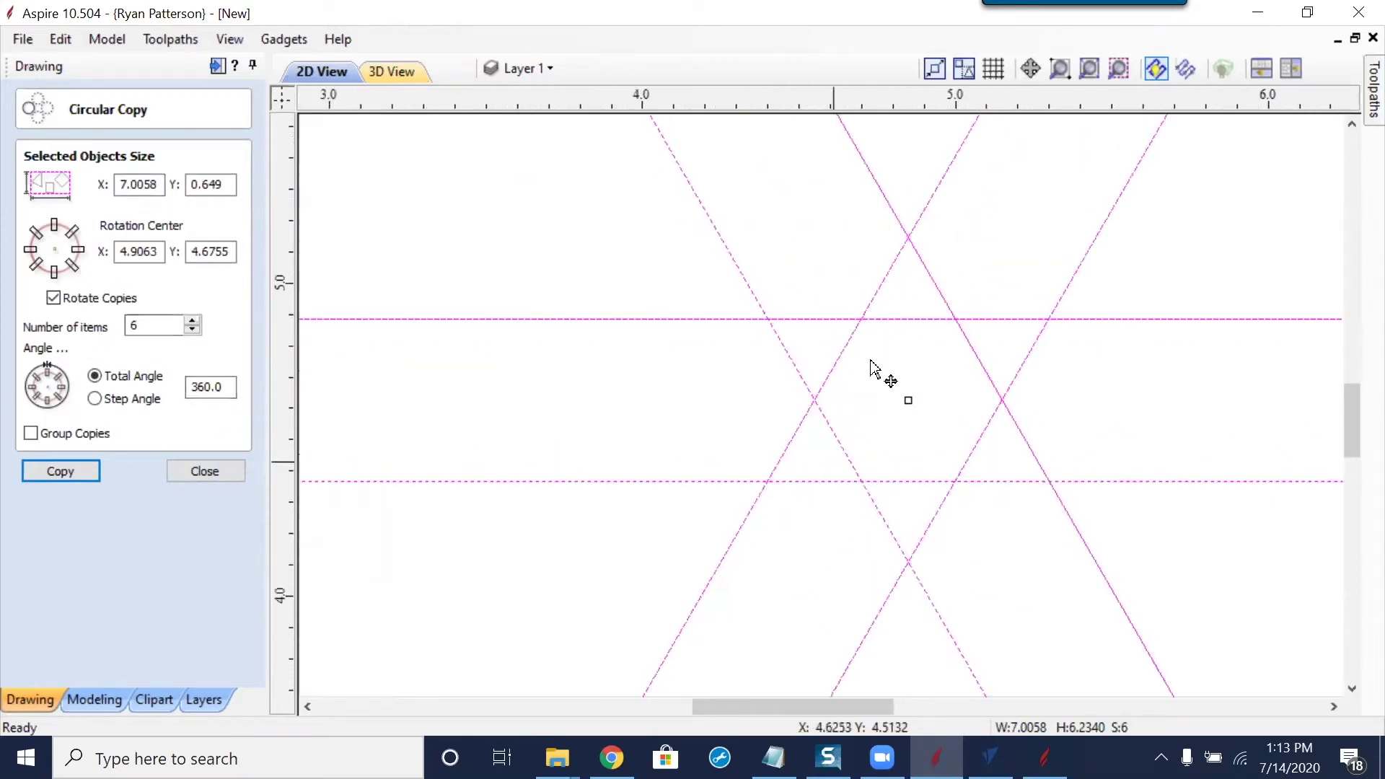
{"action": "left_click", "coordinate": [971, 315]}
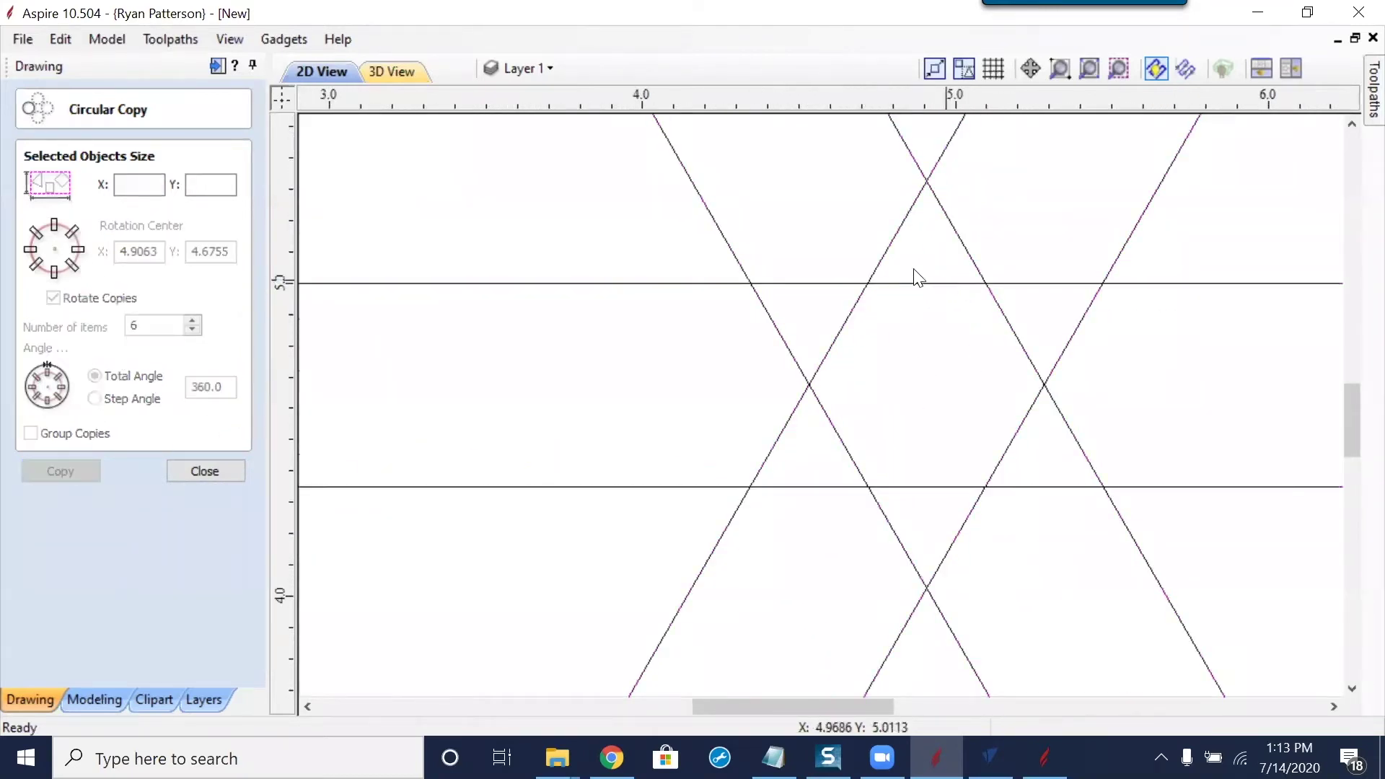
{"action": "left_click", "coordinate": [189, 473]}
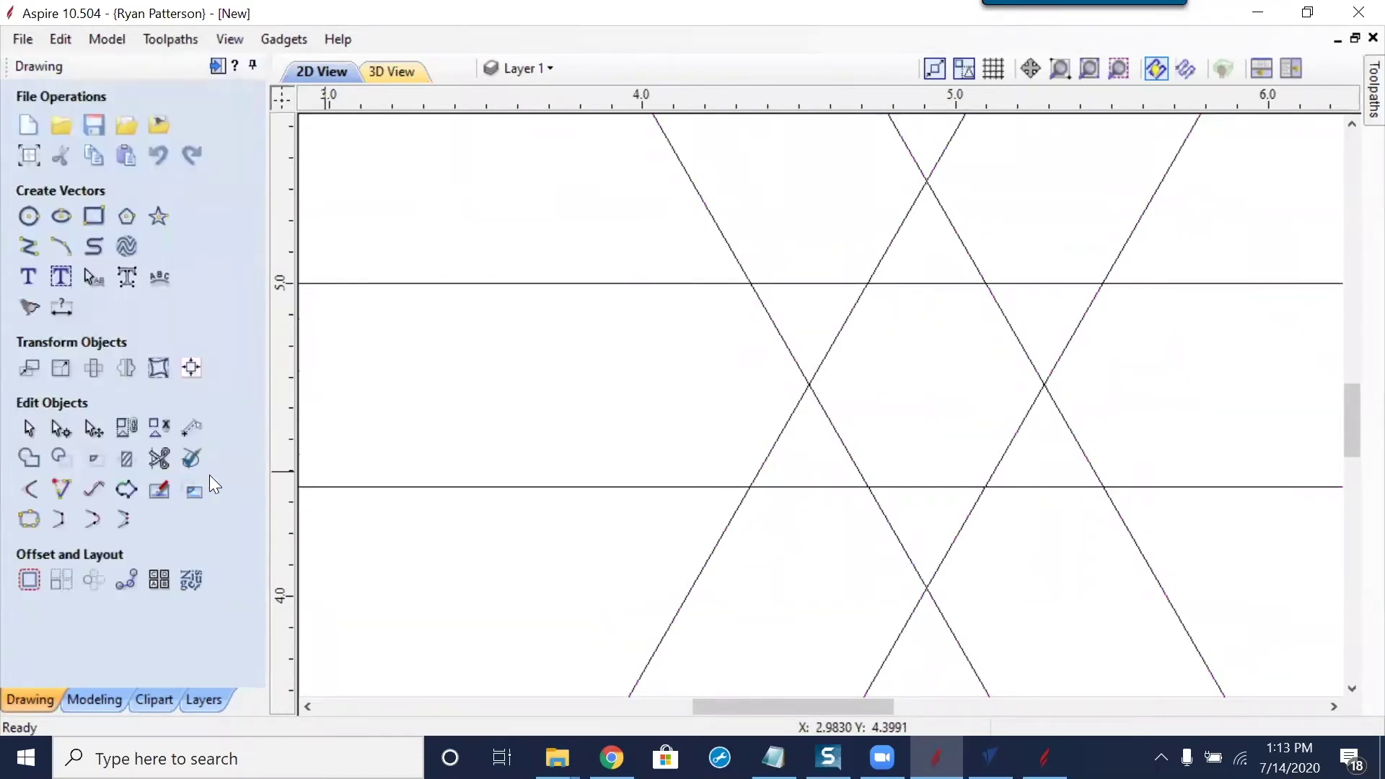
Undo the circular copy and the bar's last width change, and leave vector trimming
{"action": "left_click", "coordinate": [154, 455]}
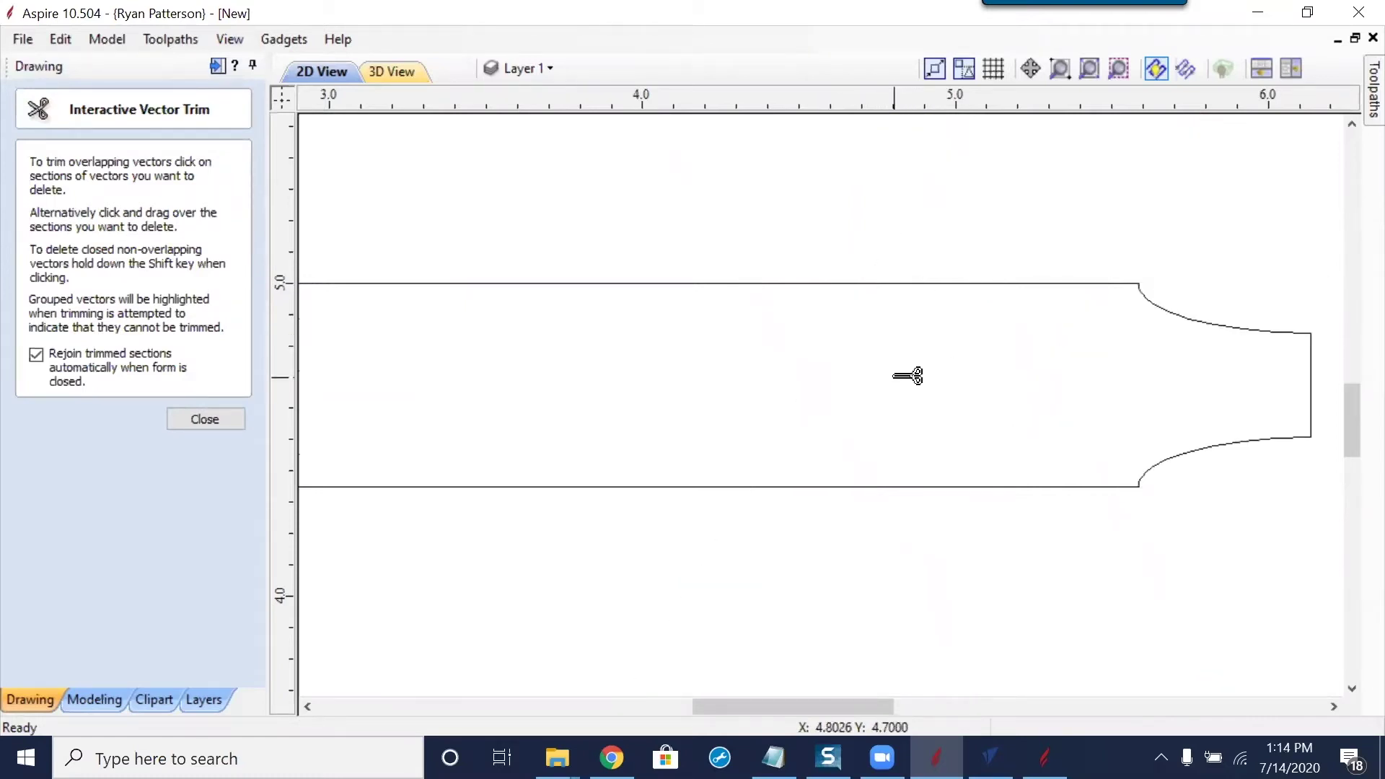
{"action": "scroll", "coordinate": [742, 405], "scroll_direction": "down", "scroll_amount": 5}
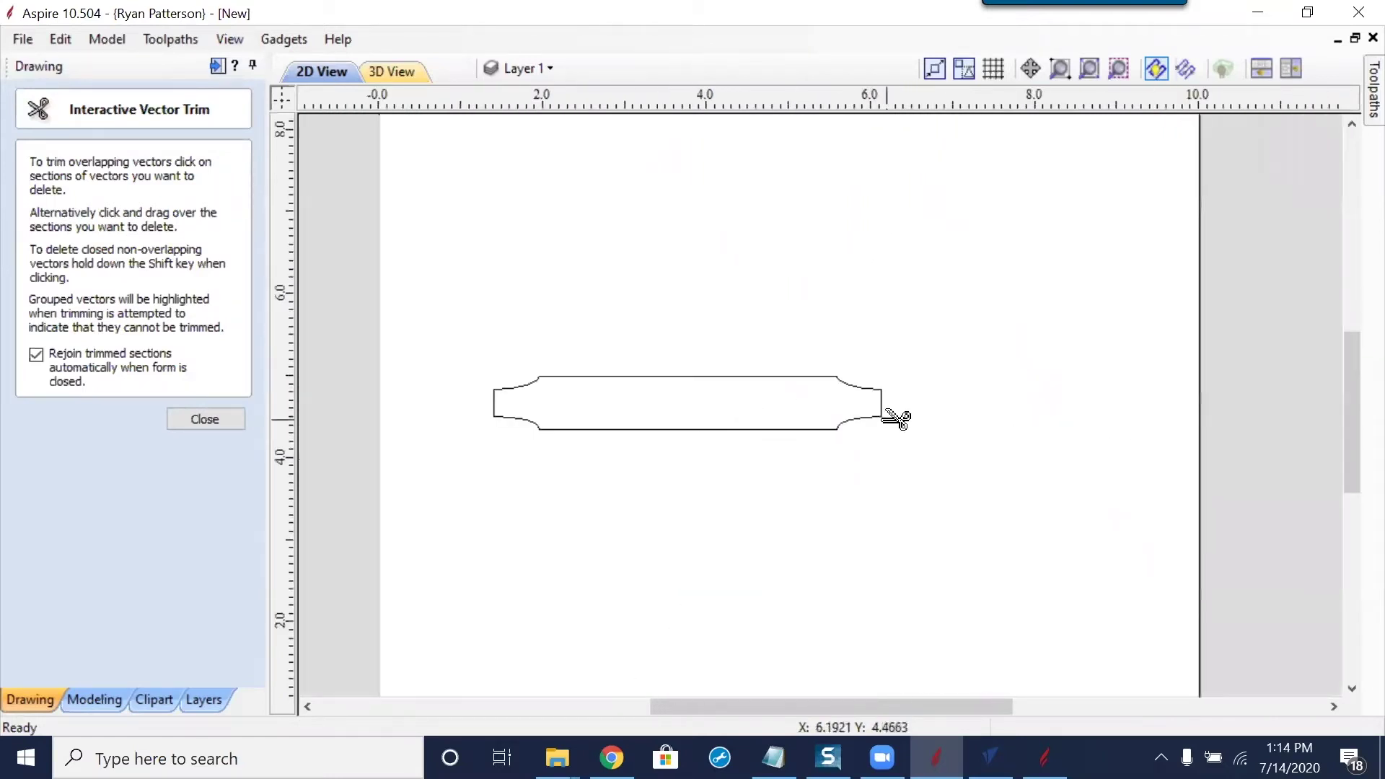
{"action": "key", "text": "Escape"}
Stretch the bar to about 6.81 inches wide and circular-copy it around its centre with three rotated items over 360 degrees
{"action": "left_click", "coordinate": [883, 403]}
{"action": "left_click", "coordinate": [887, 410]}
{"action": "left_click_drag", "start_coordinate": [903, 418], "coordinate": [1053, 406]}
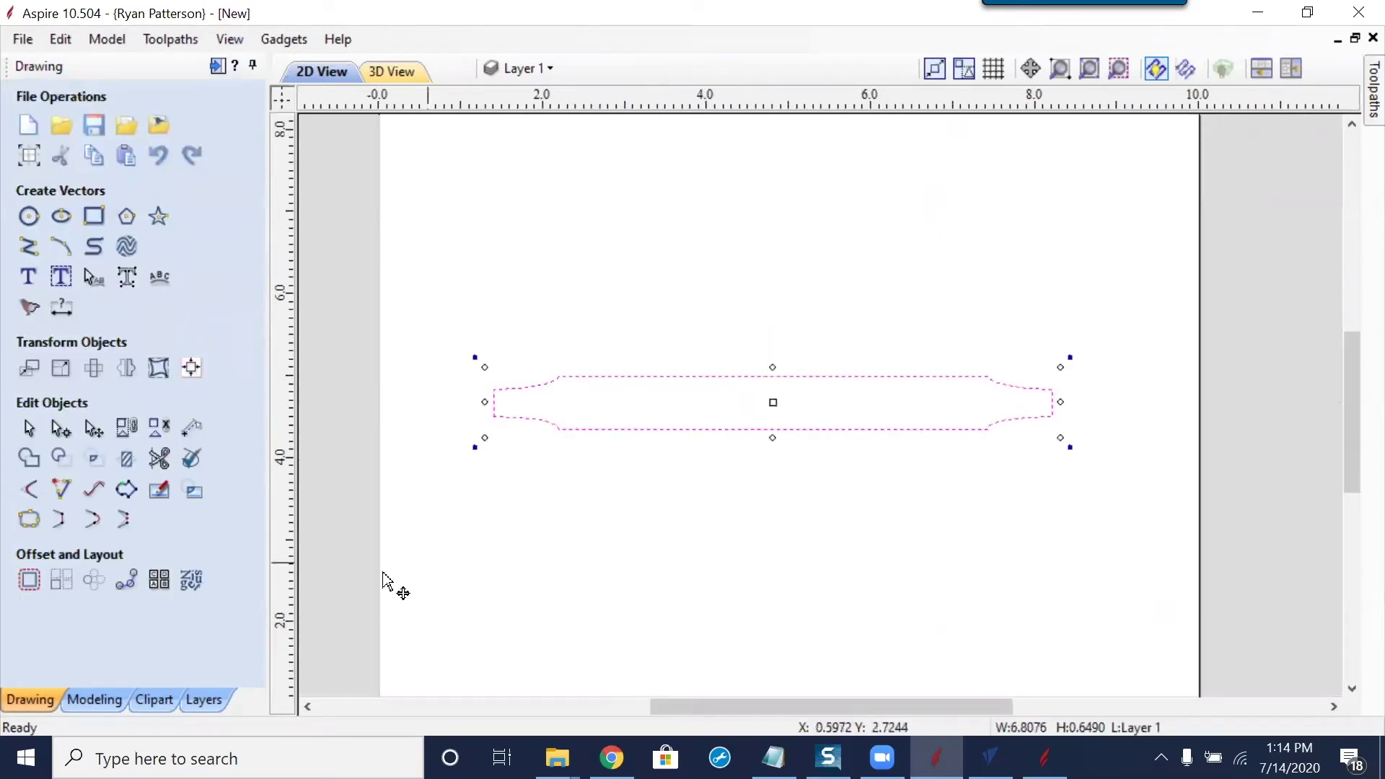
{"action": "left_click", "coordinate": [94, 582]}
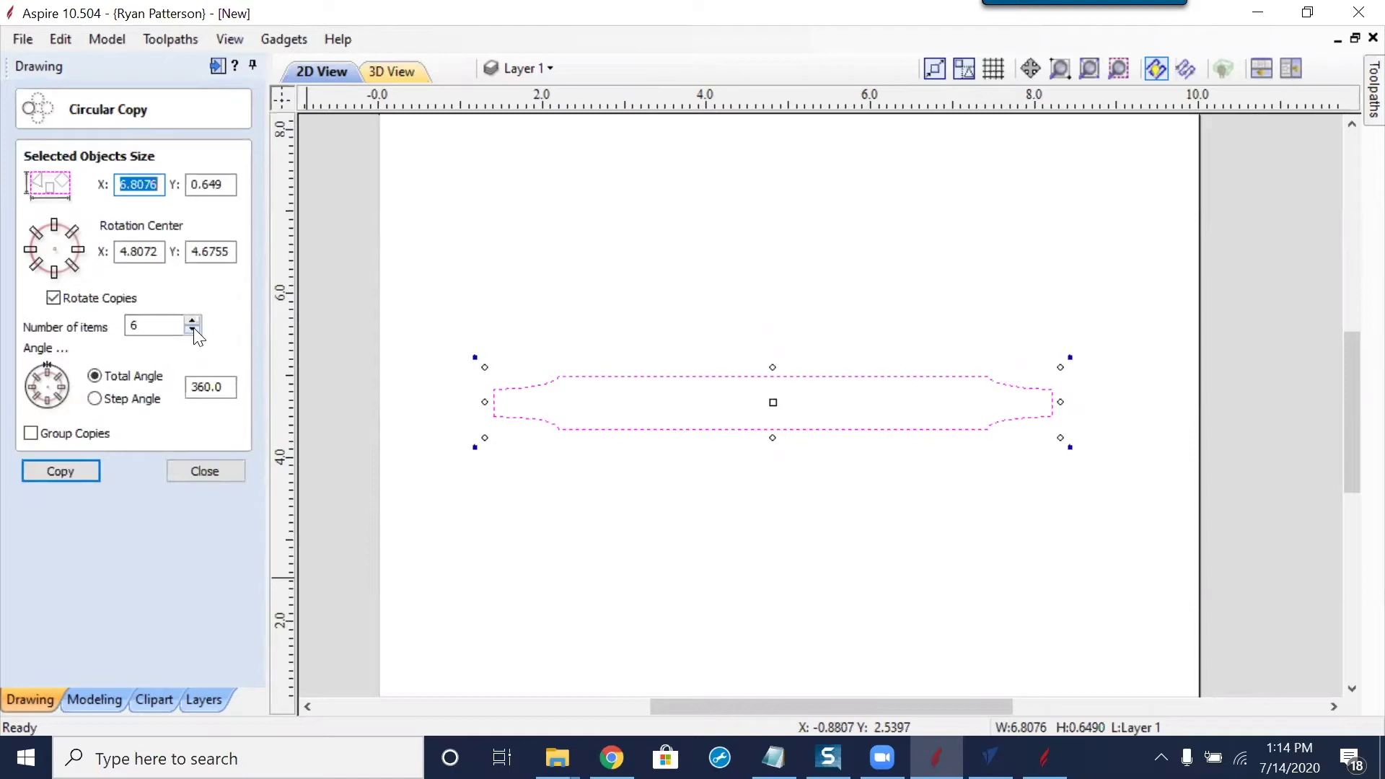
{"action": "left_click", "coordinate": [84, 464]}
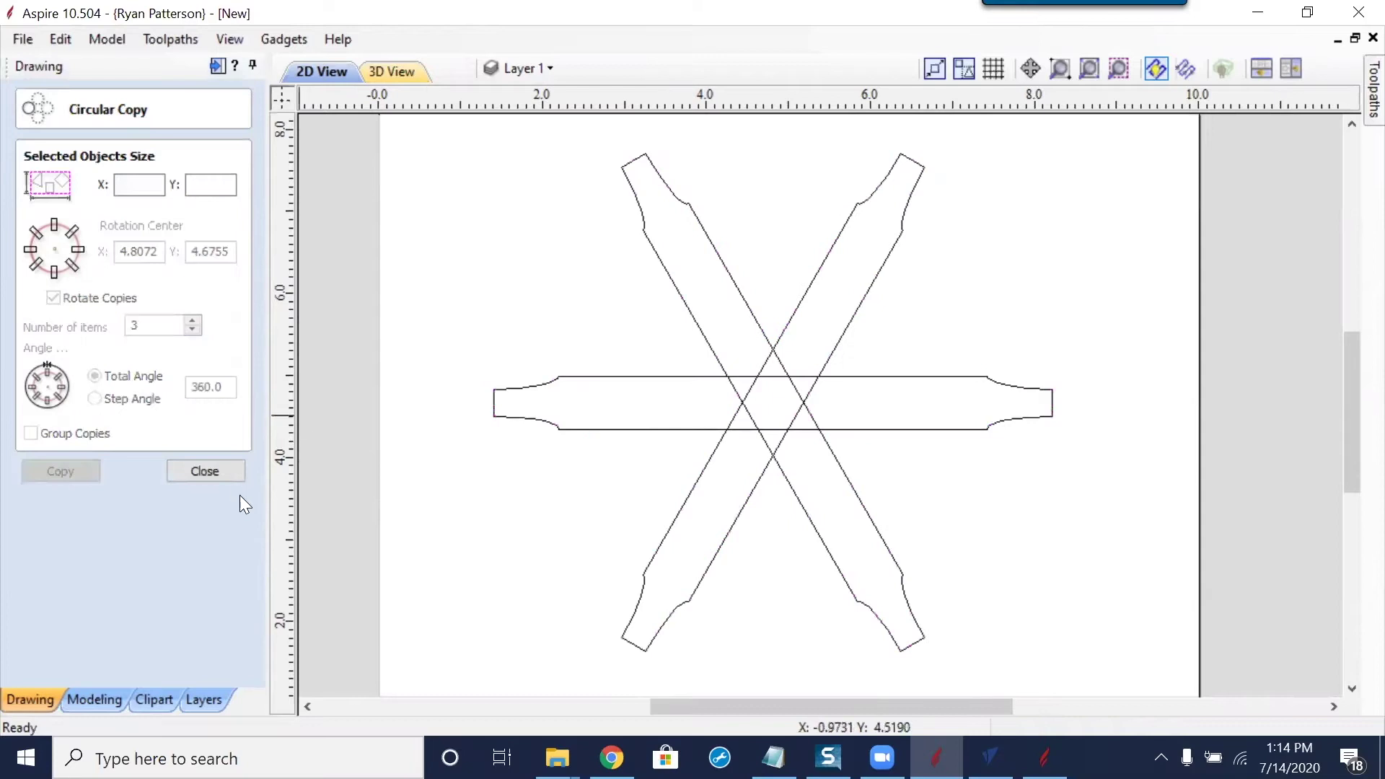
Leave Circular Copy and check the overlapping bars by selecting and deselecting one diagonal bar
{"action": "left_click", "coordinate": [235, 472]}
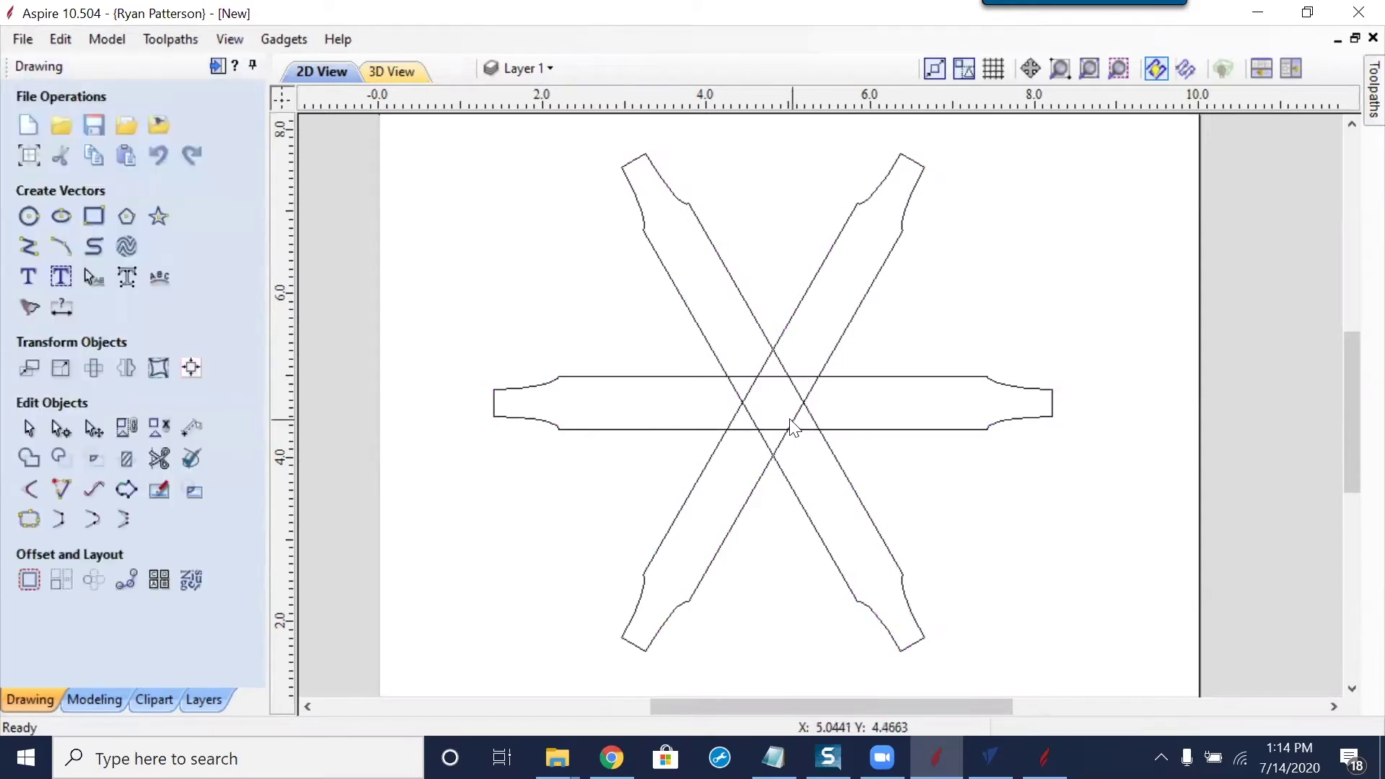
{"action": "left_click", "coordinate": [750, 422]}
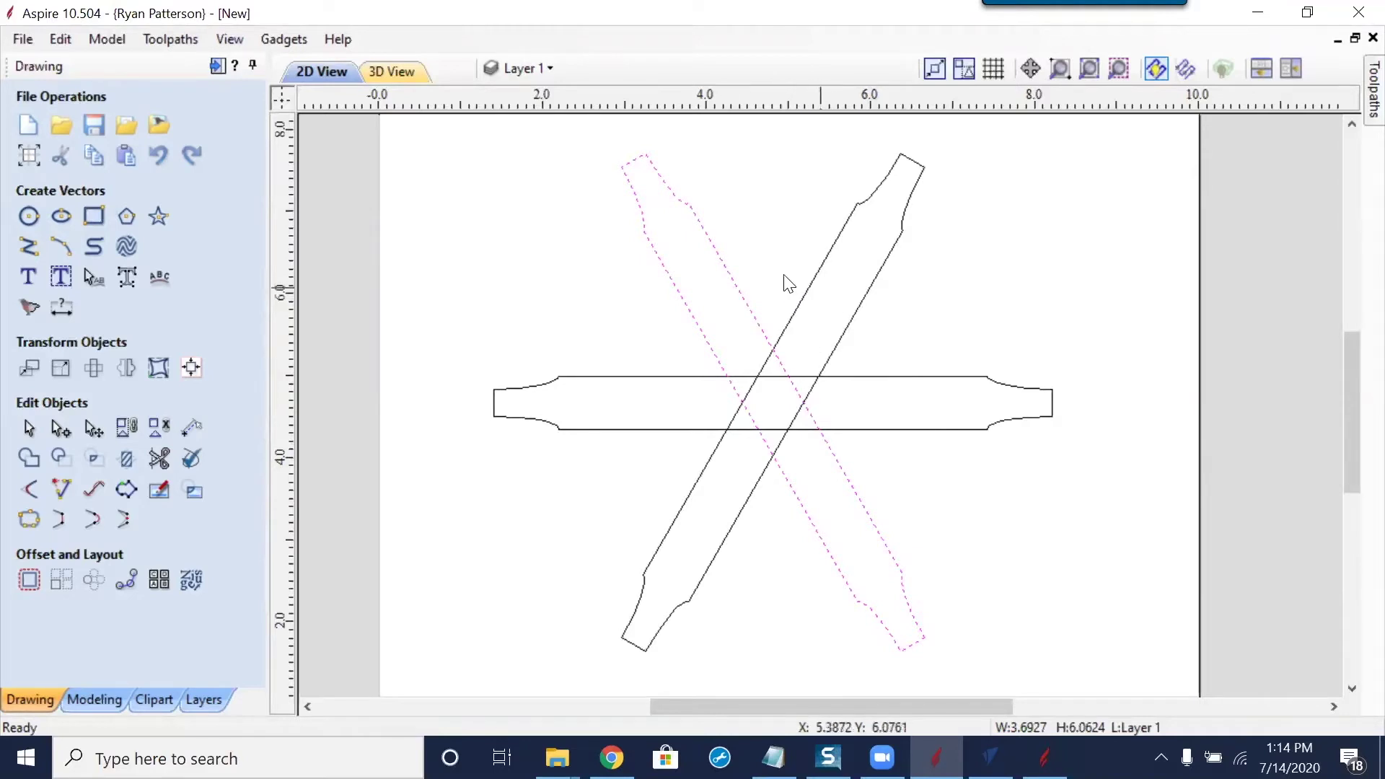
{"action": "left_click", "coordinate": [781, 399]}
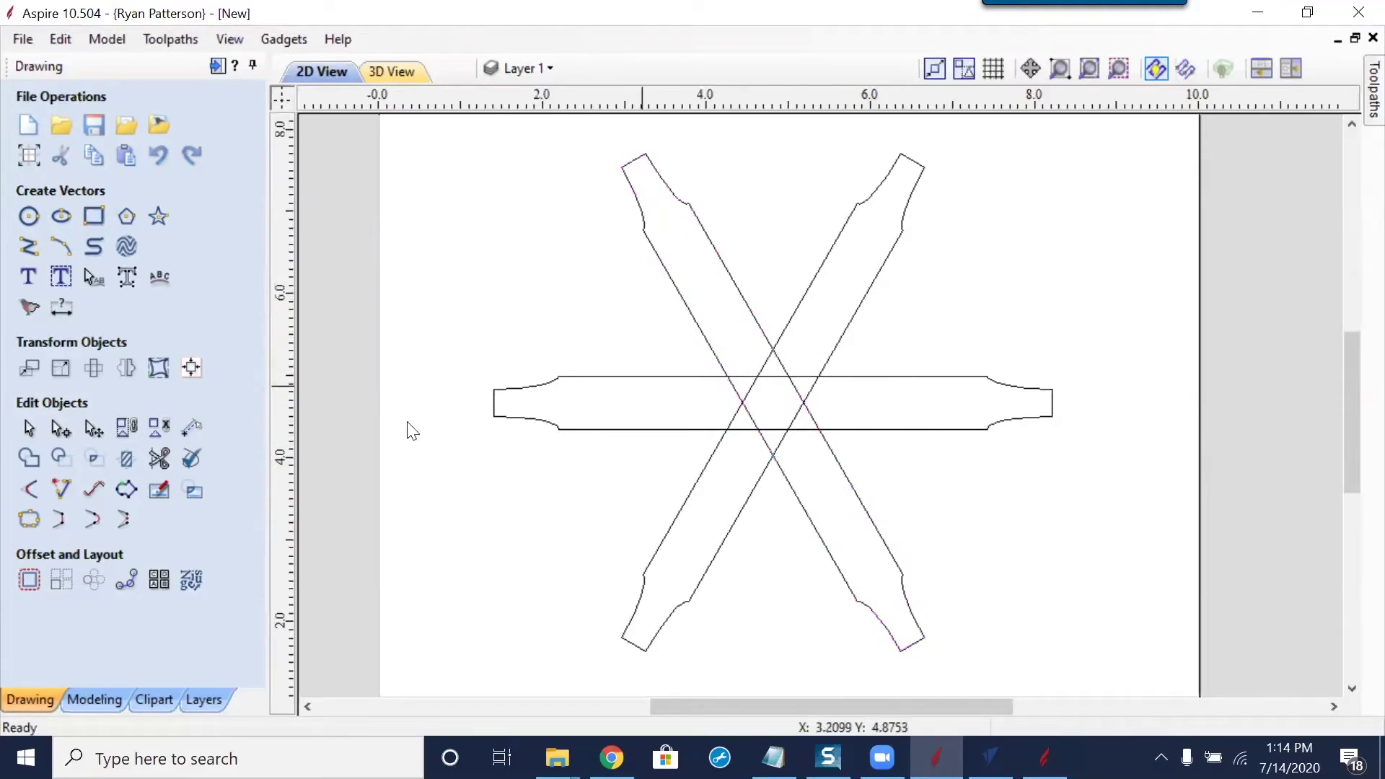
Use Interactive Vector Trim to remove overlapping sections just below the upper V where the diagonal bars cross
{"action": "left_click", "coordinate": [160, 461]}
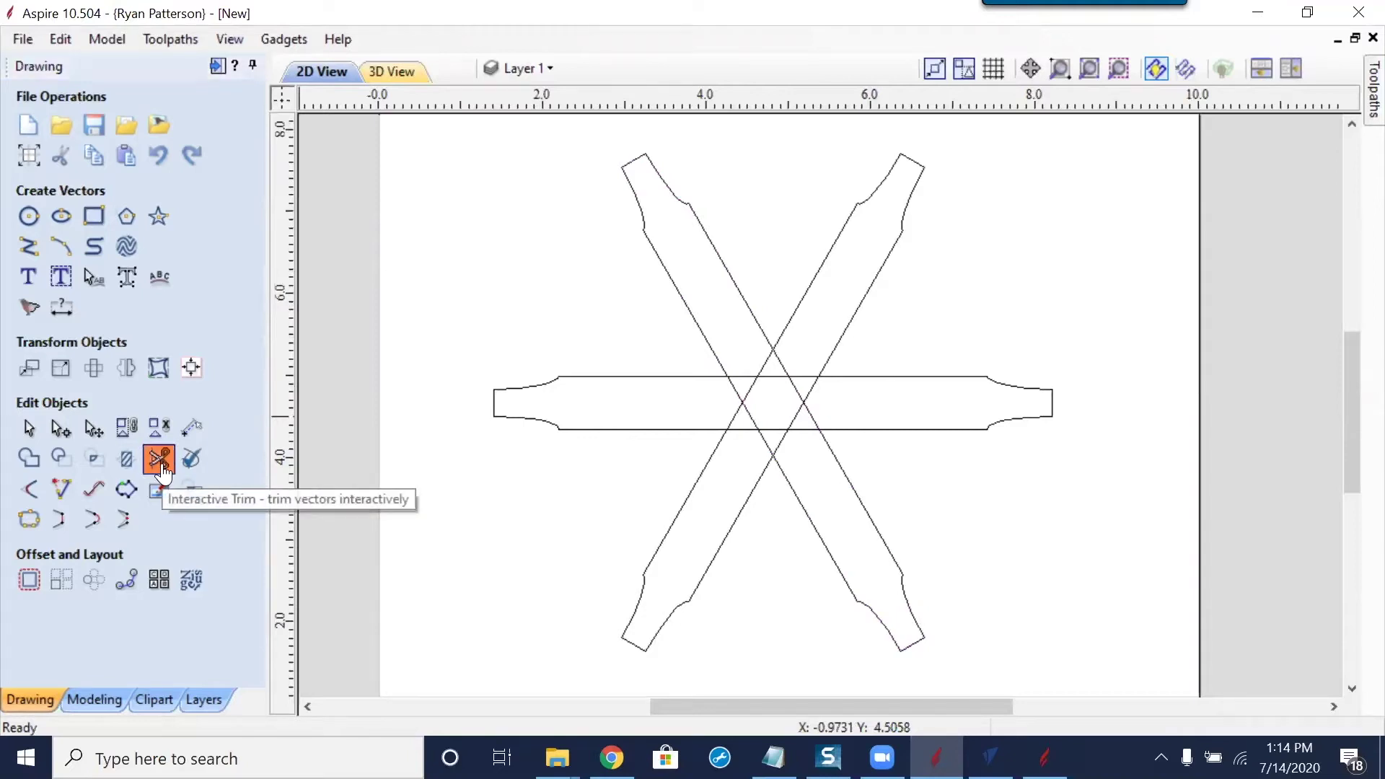
{"action": "left_click", "coordinate": [770, 368]}
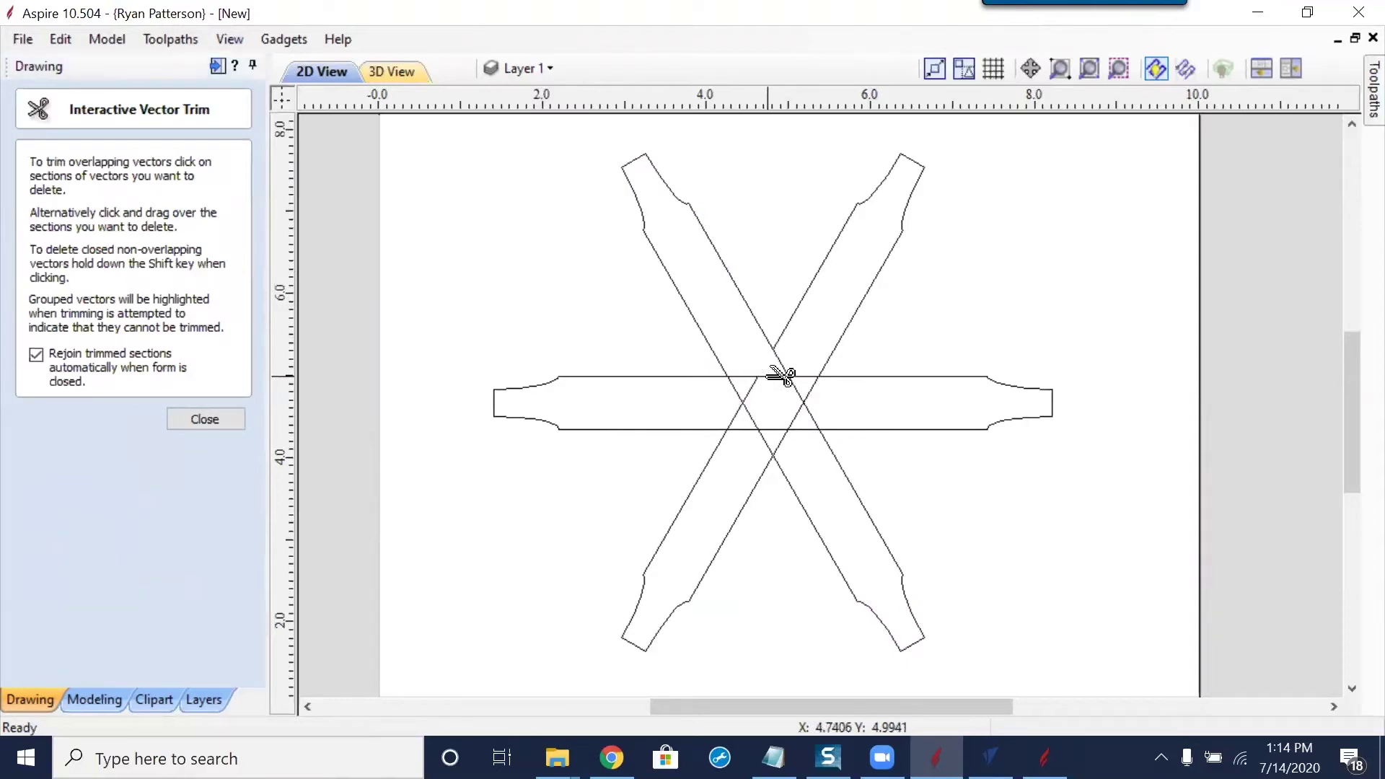
{"action": "left_click", "coordinate": [785, 365]}
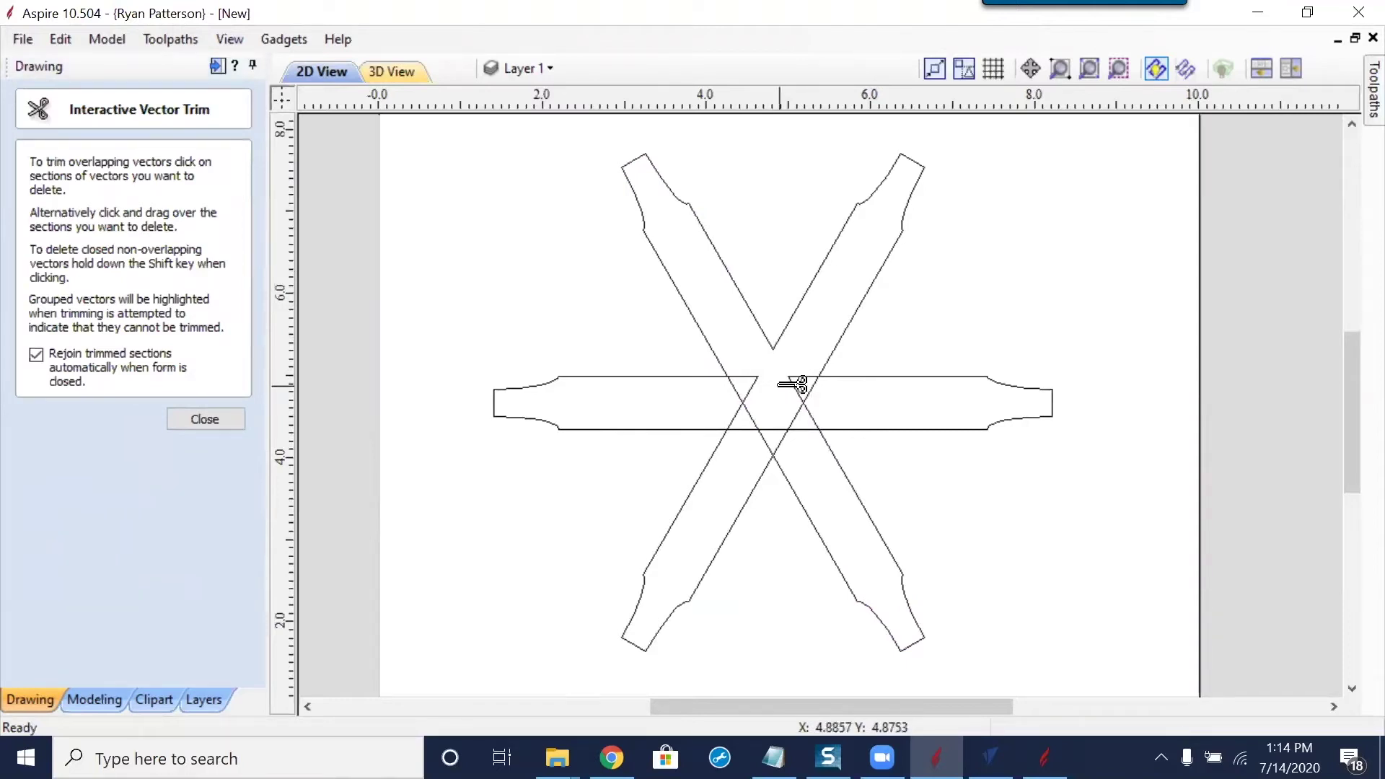
Trim away all overlapping sections inside the centre of the three bars, leaving one six-armed outline
{"action": "scroll", "coordinate": [790, 384], "scroll_direction": "up", "scroll_amount": 5}
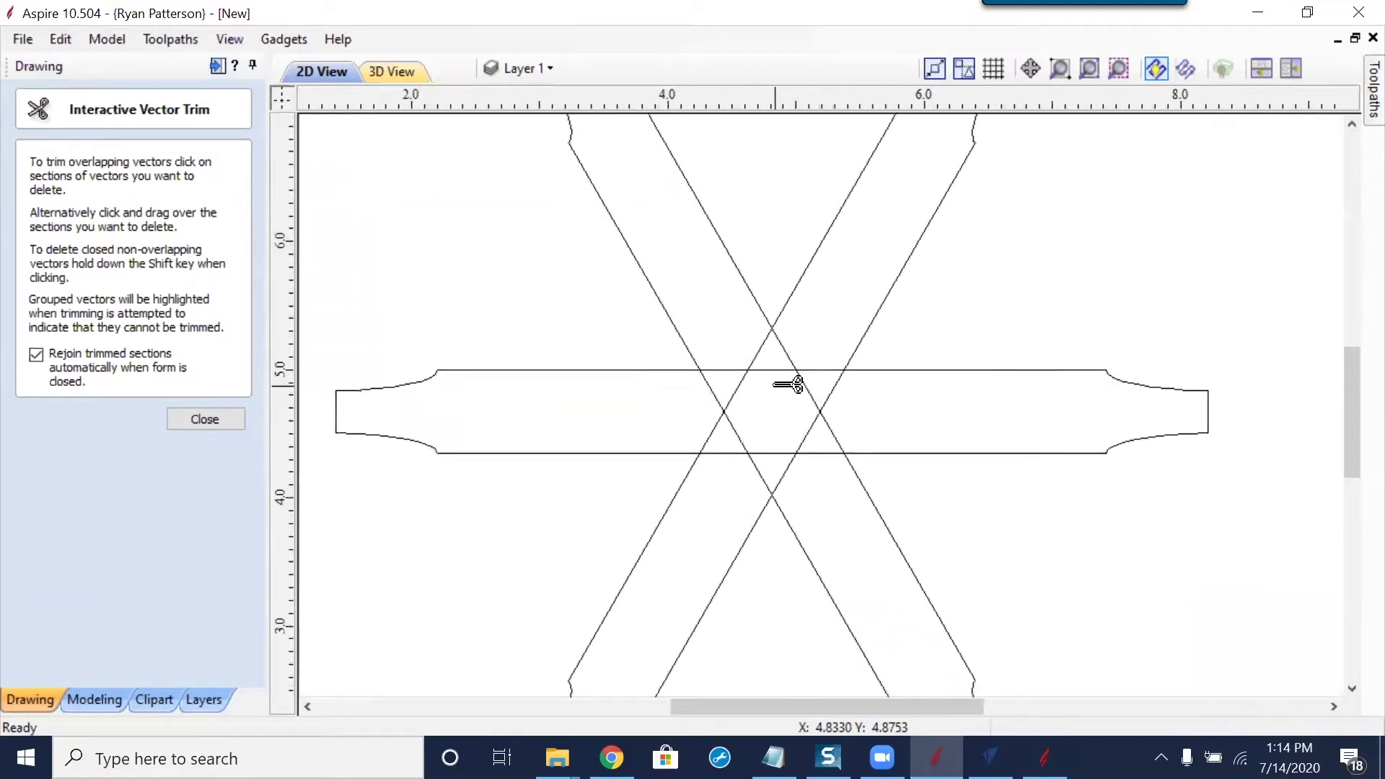
{"action": "left_click", "coordinate": [799, 326]}
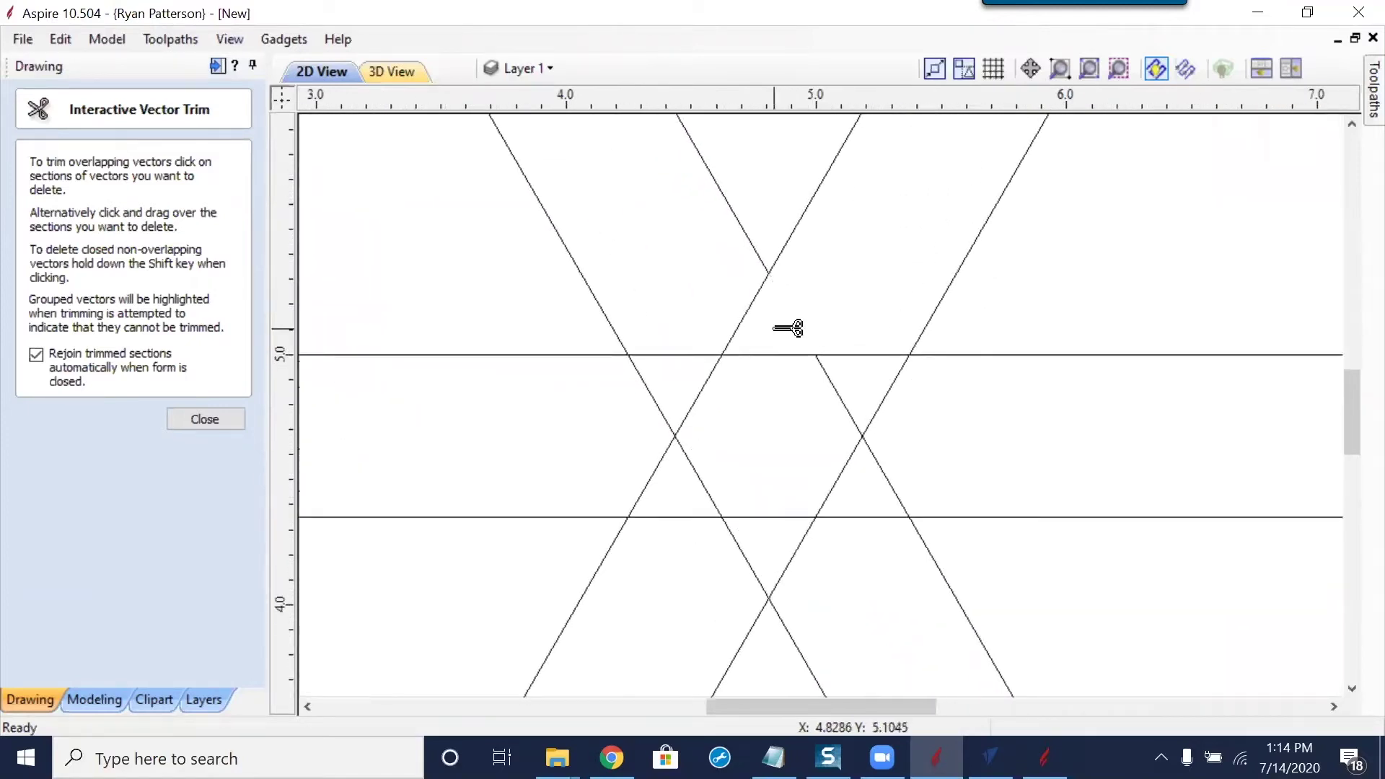
{"action": "left_click", "coordinate": [741, 322]}
{"action": "left_click", "coordinate": [764, 360]}
{"action": "left_click", "coordinate": [709, 380]}
{"action": "left_click", "coordinate": [691, 354]}
{"action": "mouse_move", "coordinate": [655, 397]}
{"action": "left_mouse_down"}
{"action": "mouse_move", "coordinate": [659, 464]}
{"action": "mouse_move", "coordinate": [699, 470]}
{"action": "mouse_move", "coordinate": [683, 519]}
{"action": "mouse_move", "coordinate": [737, 554]}
{"action": "mouse_move", "coordinate": [740, 510]}
{"action": "mouse_move", "coordinate": [780, 554]}
{"action": "mouse_move", "coordinate": [864, 507]}
{"action": "mouse_move", "coordinate": [831, 473]}
{"action": "mouse_move", "coordinate": [872, 453]}
{"action": "mouse_move", "coordinate": [862, 395]}
{"action": "mouse_move", "coordinate": [814, 313]}
{"action": "mouse_move", "coordinate": [720, 395]}
{"action": "left_mouse_up"}
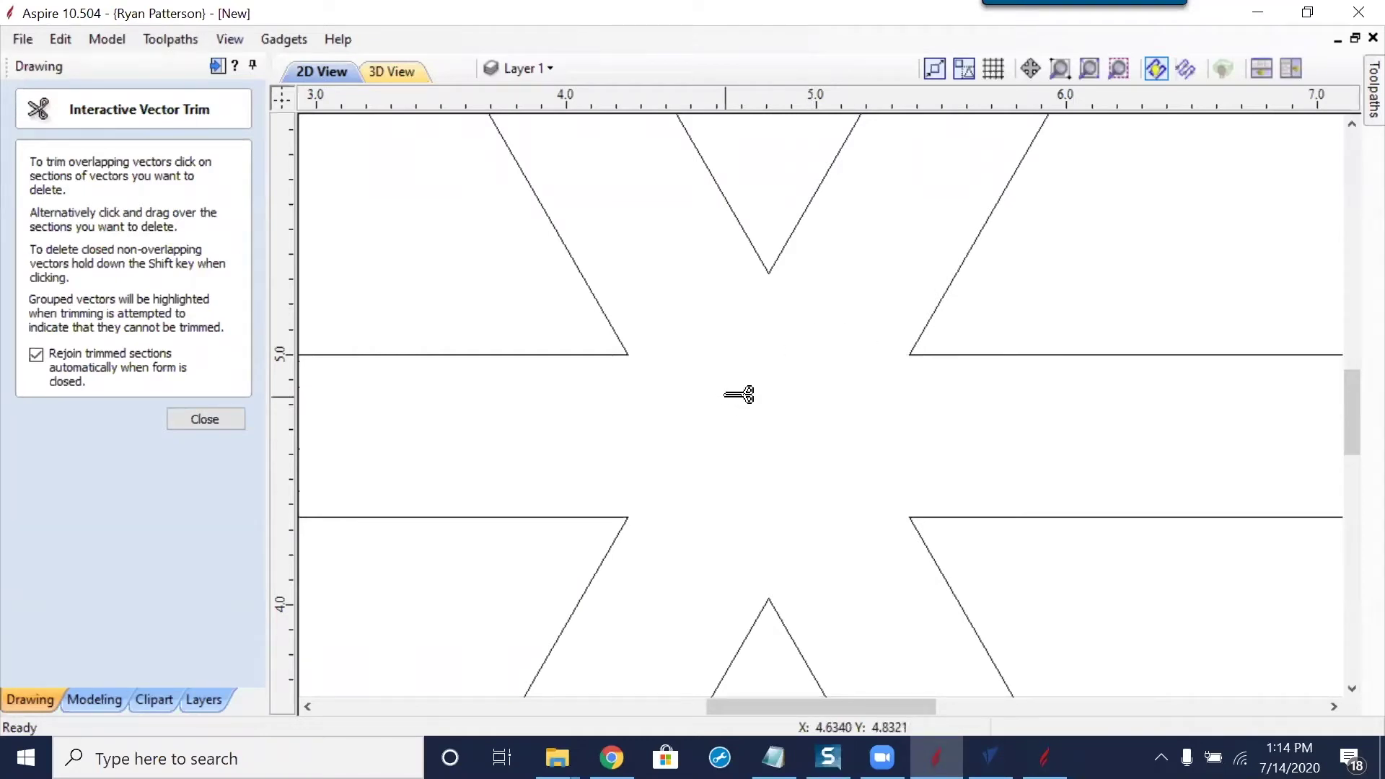
{"action": "scroll", "coordinate": [821, 370], "scroll_direction": "down", "scroll_amount": 4}
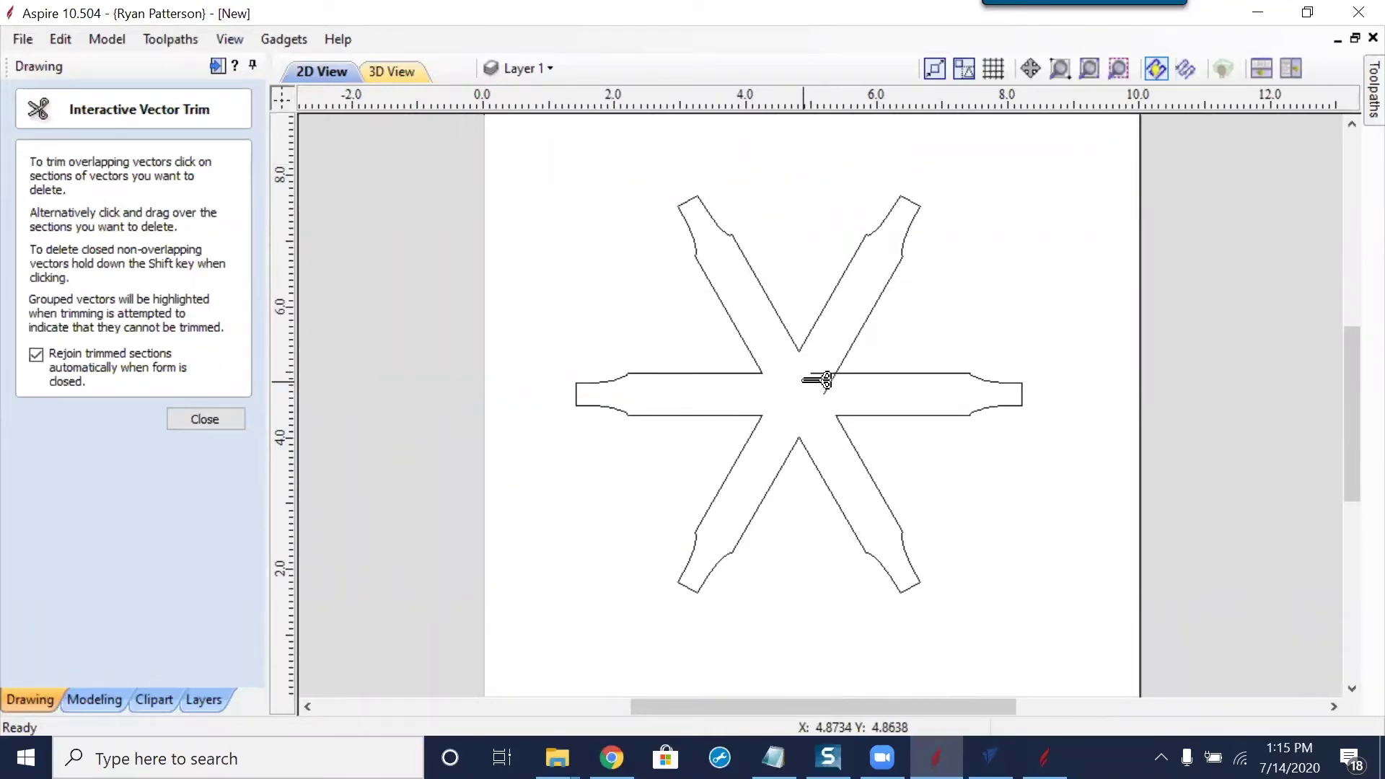
Undo the centre trims, leave vector trimming, and select the horizontal bar
{"action": "key", "text": "ctrl+z"}
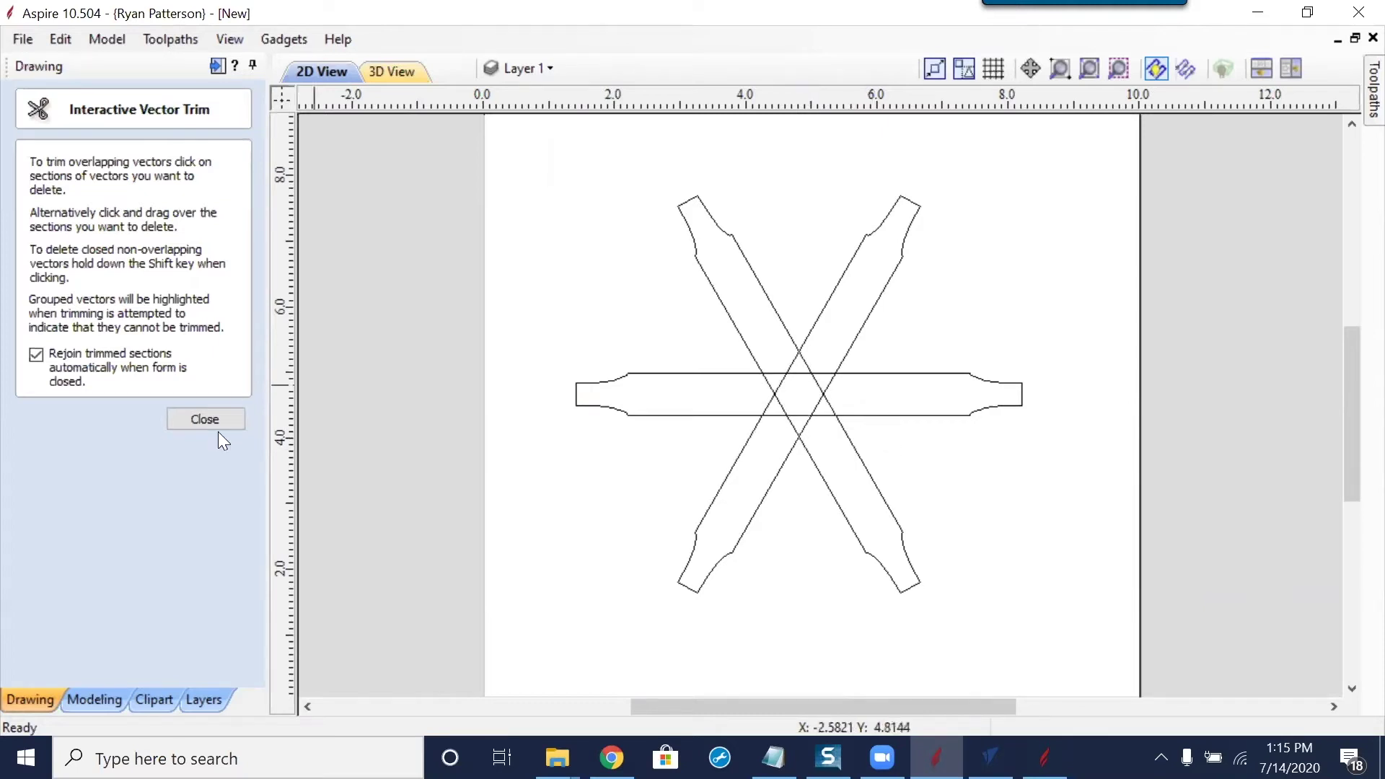
{"action": "key", "text": "Escape"}
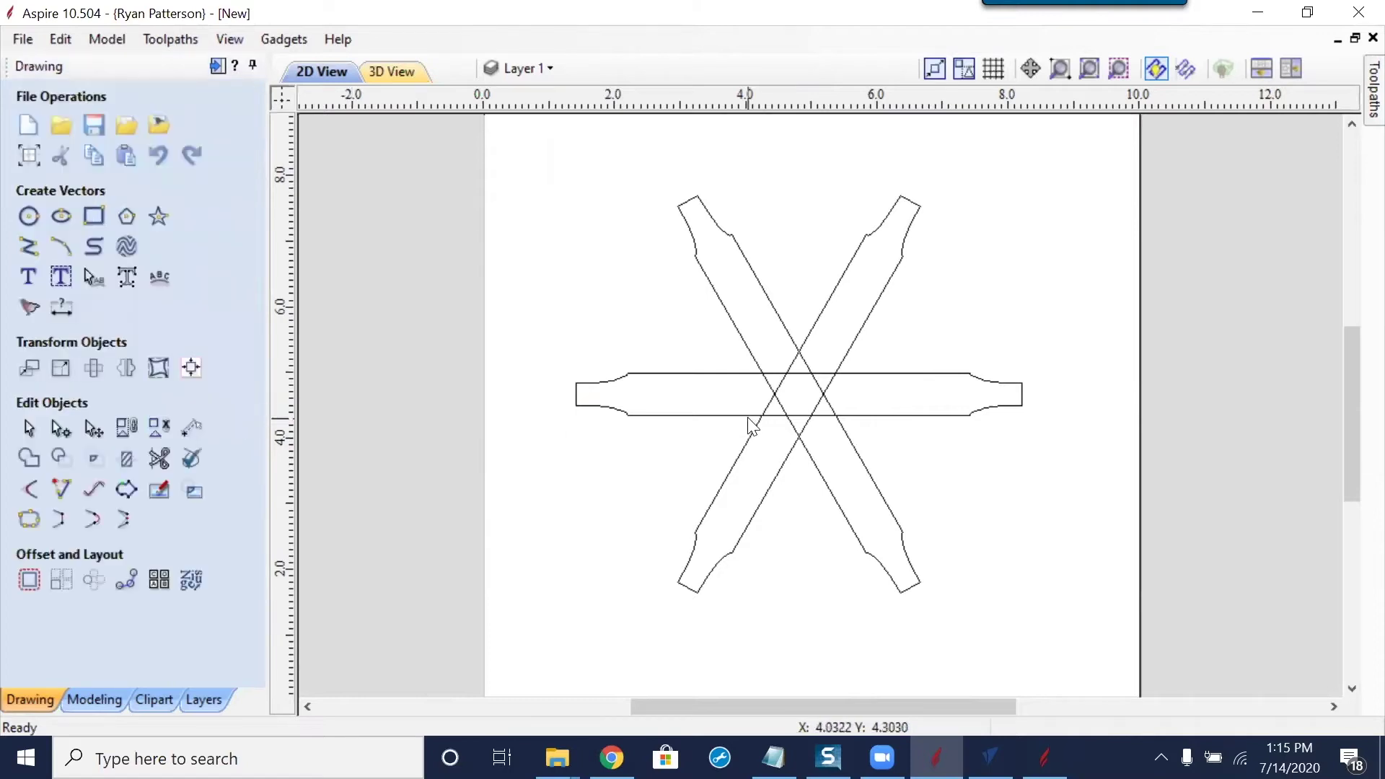
{"action": "left_click", "coordinate": [751, 416]}
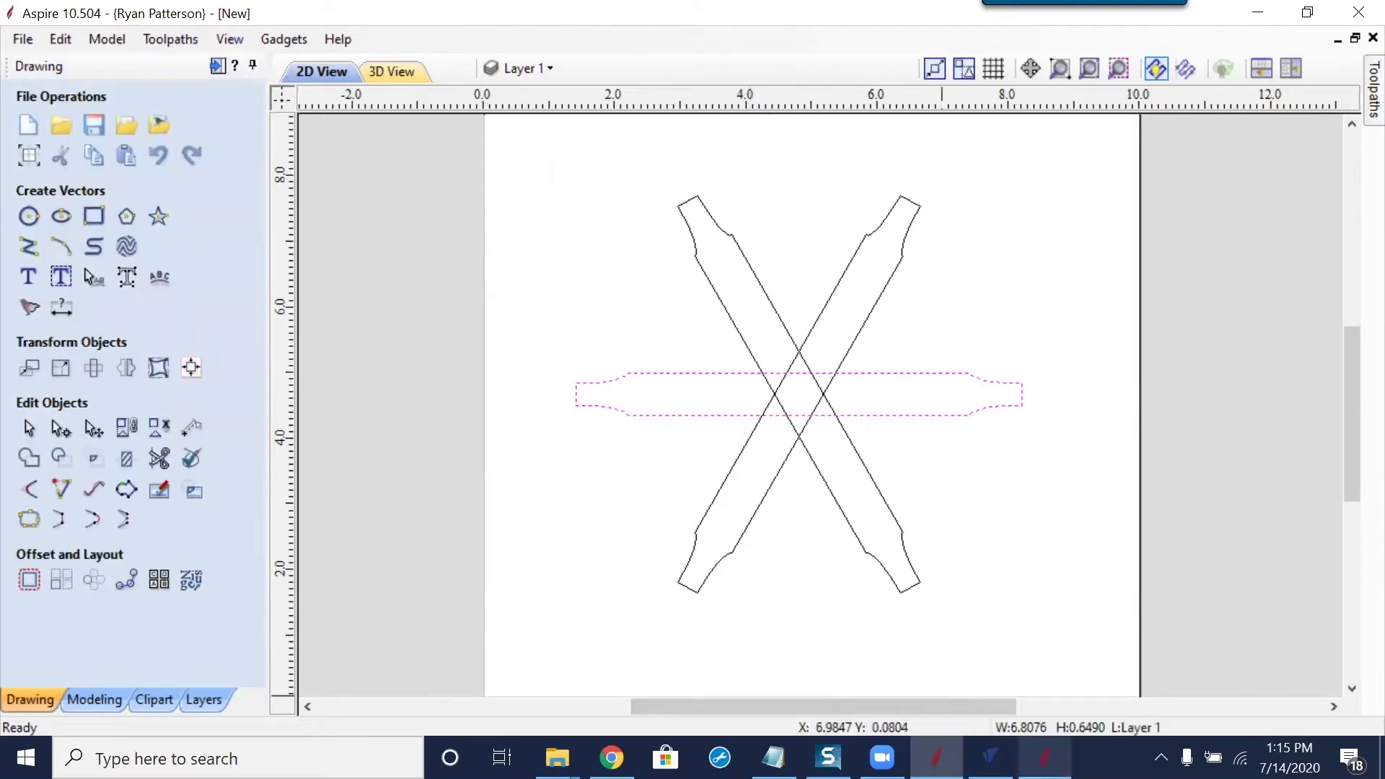
{"action": "left_click", "coordinate": [974, 579]}
Switch to the Aspire 10.022 window, leave Draw Rectangle, and flatten the rounded rectangle to about 0.64 inches high
{"action": "left_click", "coordinate": [1044, 758]}
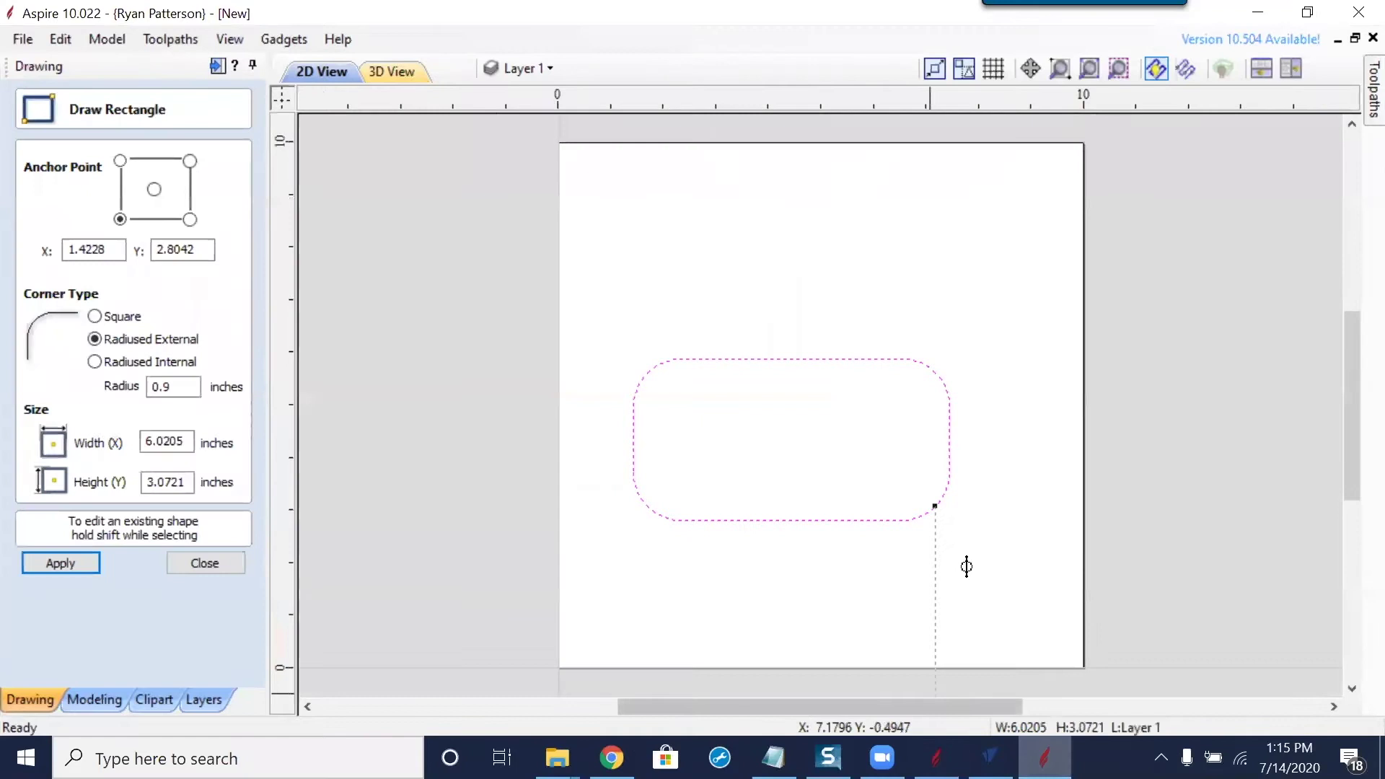
{"action": "left_click", "coordinate": [209, 563]}
{"action": "left_click", "coordinate": [811, 524]}
{"action": "left_click_drag", "start_coordinate": [791, 520], "coordinate": [788, 393]}
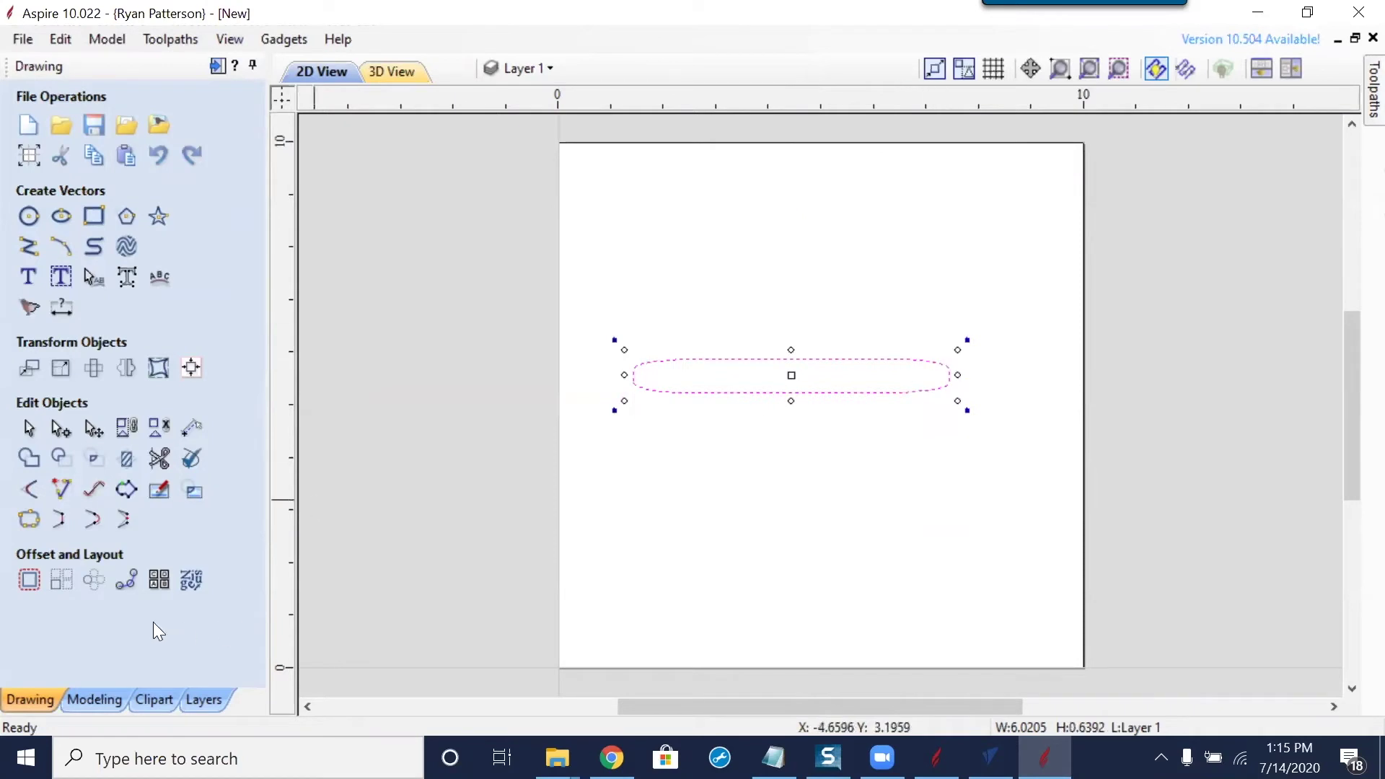
Circular-copy the flattened bar around its centre with three rotated items over a total angle of 360 degrees
{"action": "left_click", "coordinate": [61, 580]}
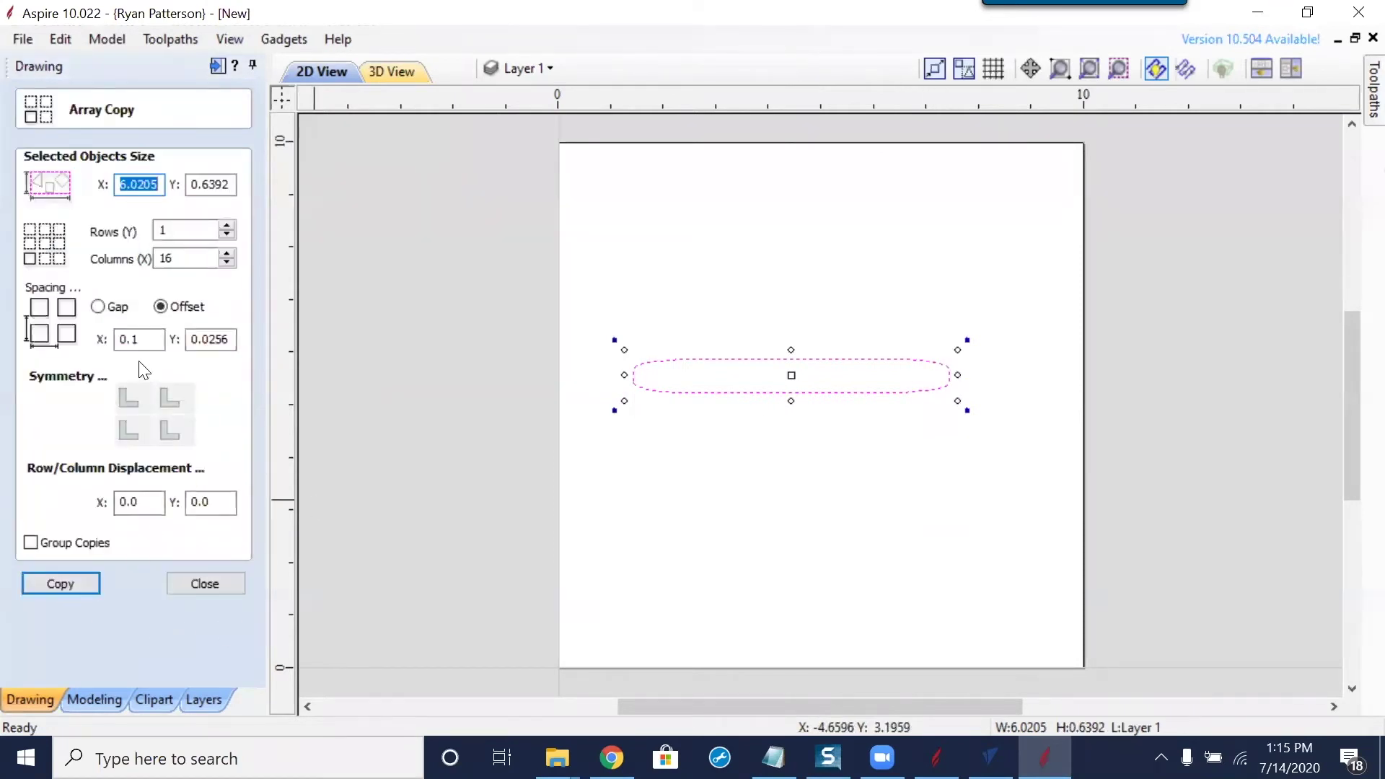
{"action": "left_click", "coordinate": [207, 584]}
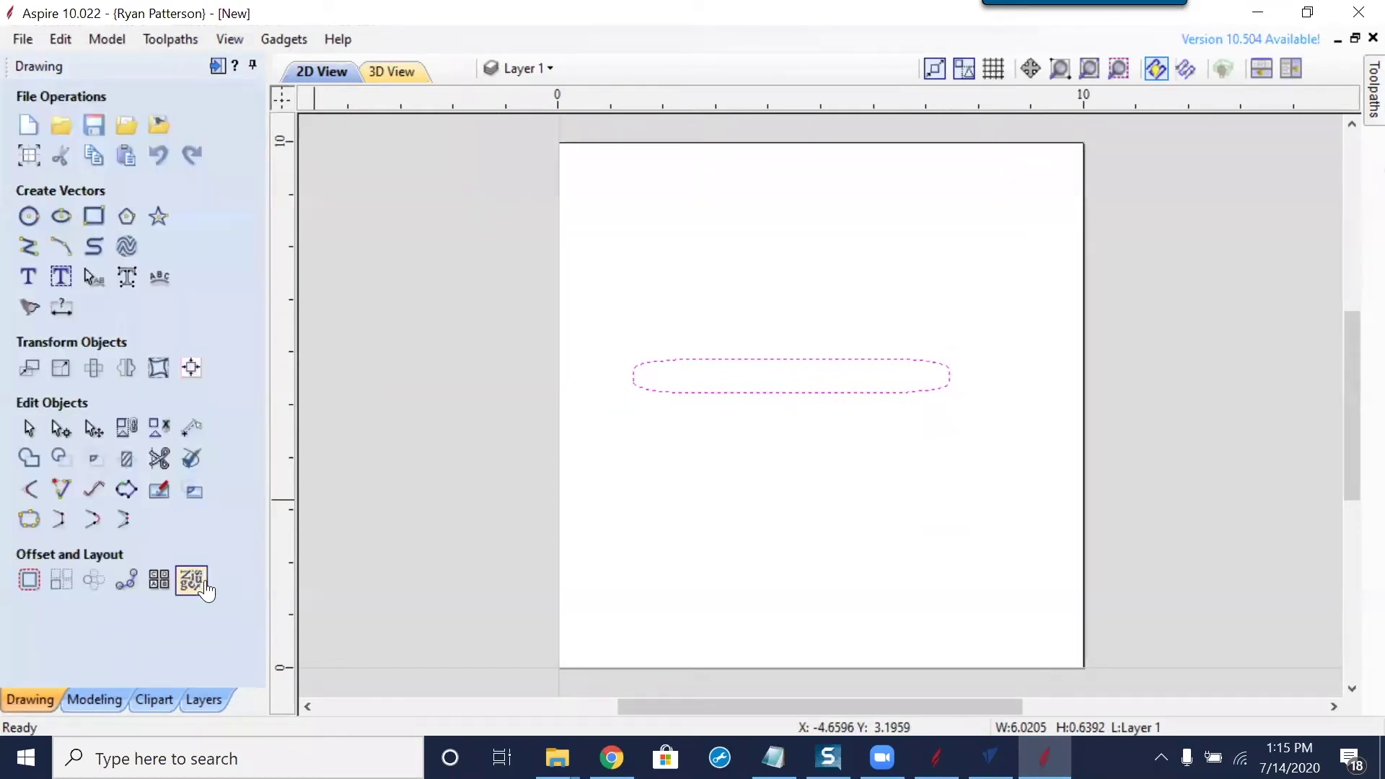
{"action": "left_click", "coordinate": [93, 583]}
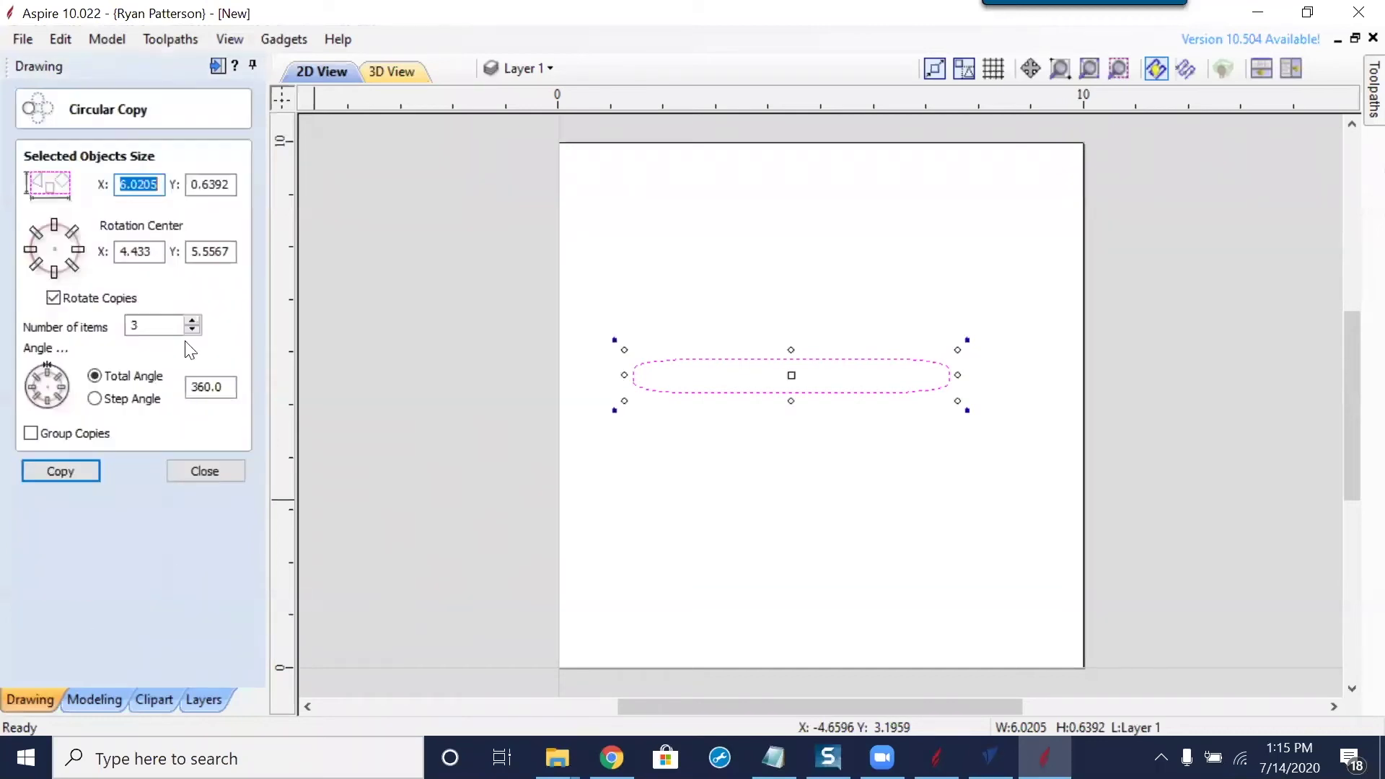
{"action": "left_click", "coordinate": [81, 469]}
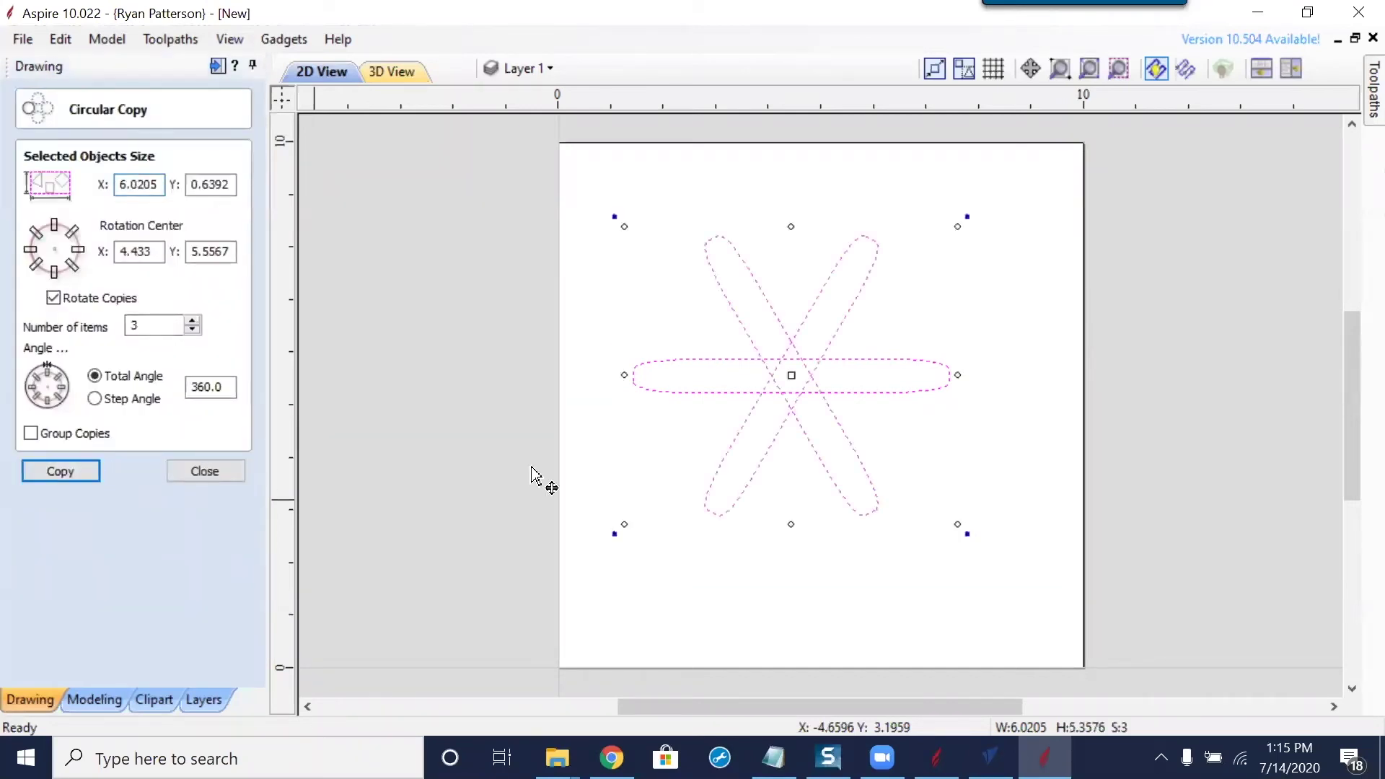
{"action": "left_click", "coordinate": [204, 471]}
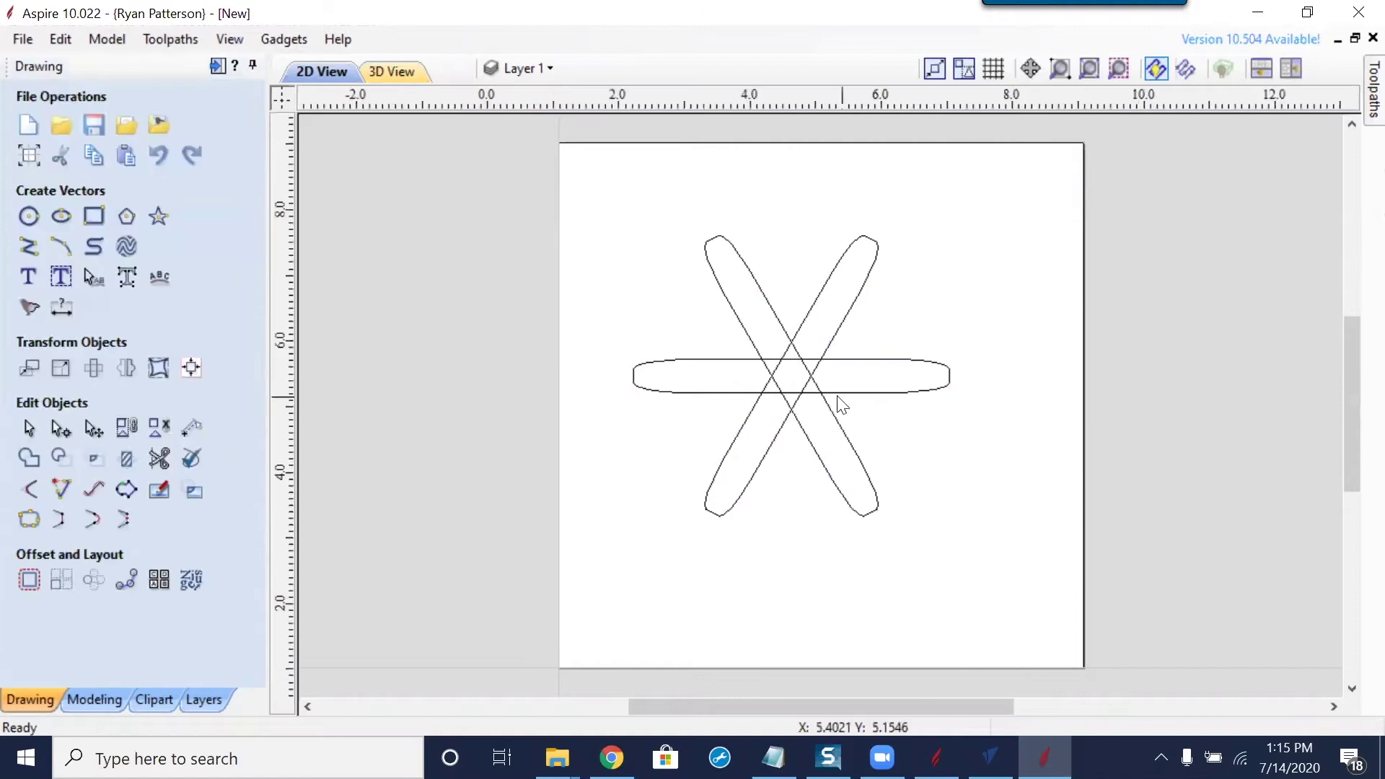
Use Interactive Vector Trim to remove overlapping sections near the upper-left side of the bars' crossing
{"action": "scroll", "coordinate": [837, 408], "scroll_direction": "up", "scroll_amount": 3}
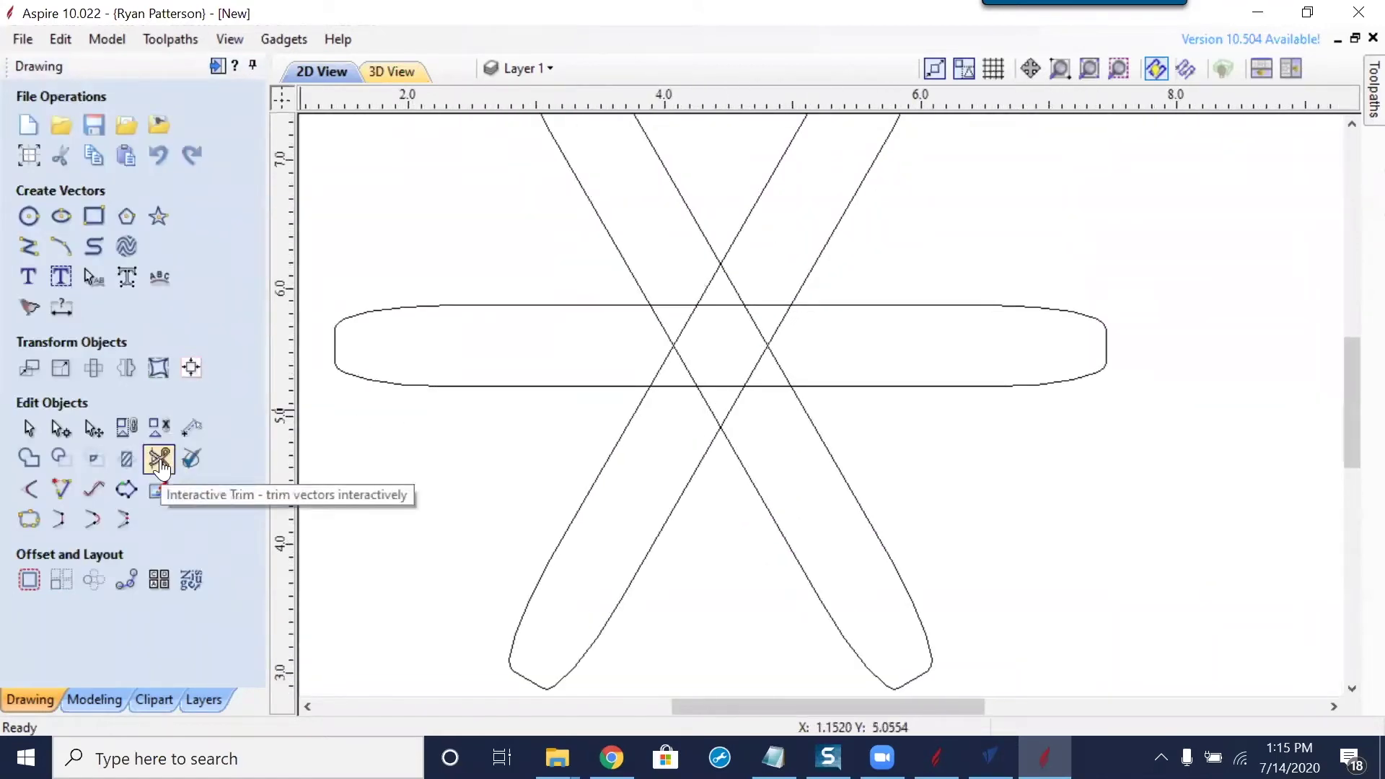
{"action": "left_click", "coordinate": [161, 466]}
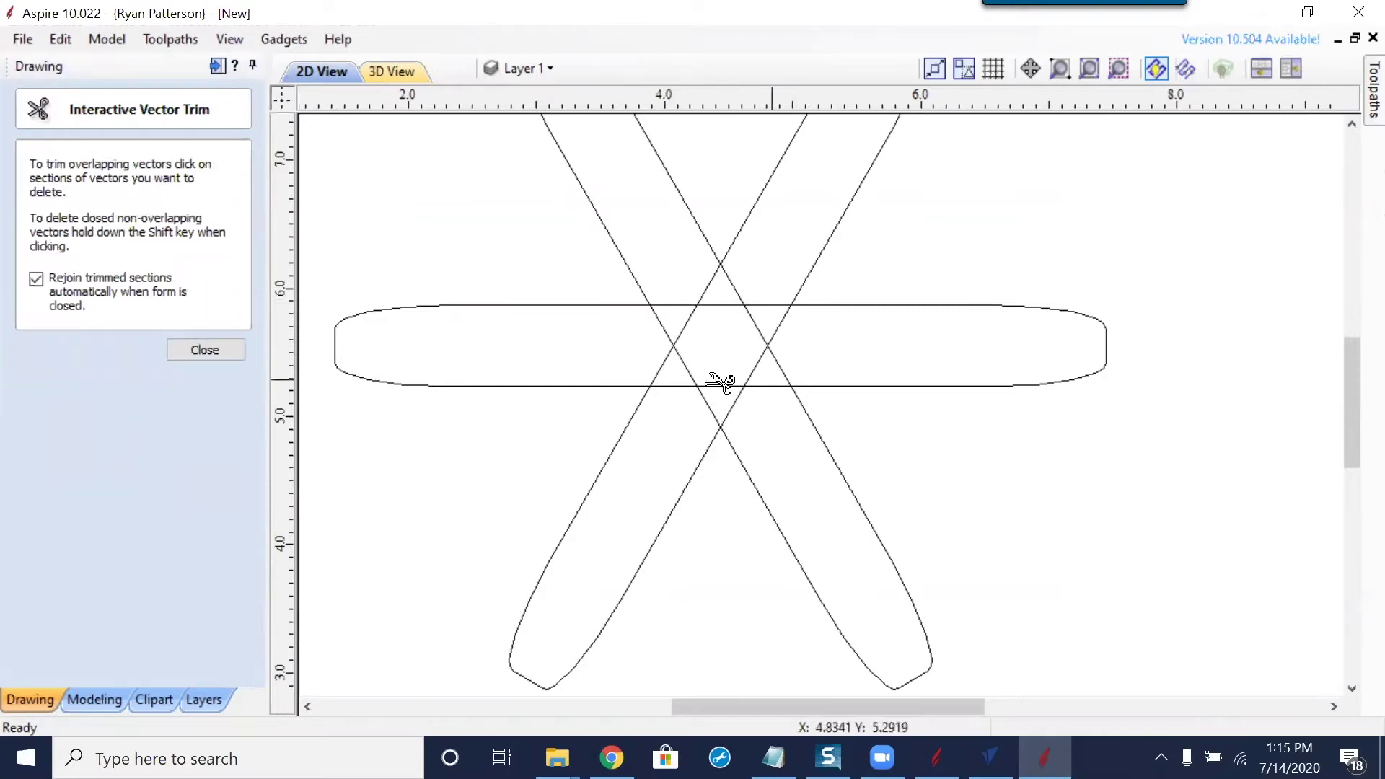
{"action": "left_click", "coordinate": [685, 327]}
{"action": "left_click", "coordinate": [677, 303]}
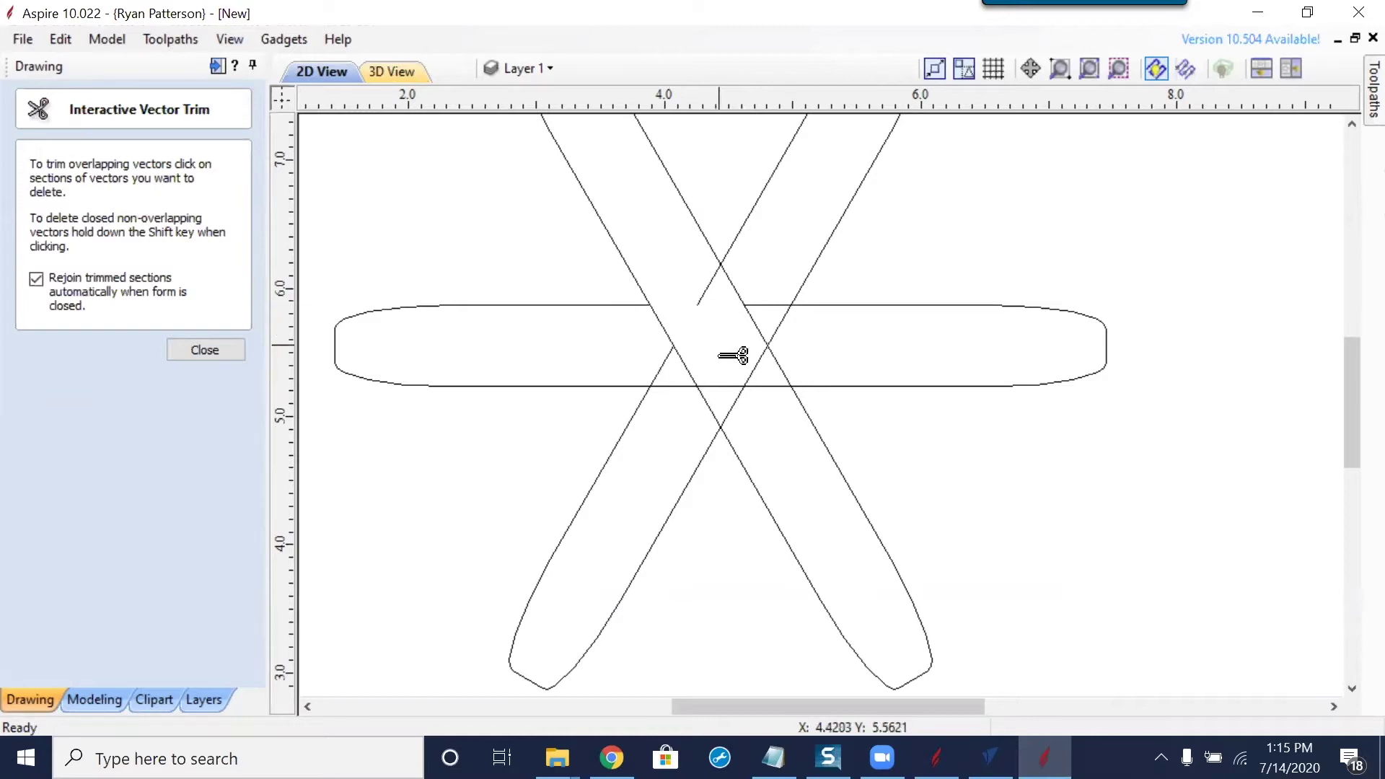
Undo the trims, leave vector trimming, and restore the circular copies of the rounded bar
{"action": "key", "text": "ctrl+z"}
{"action": "left_click", "coordinate": [229, 351]}
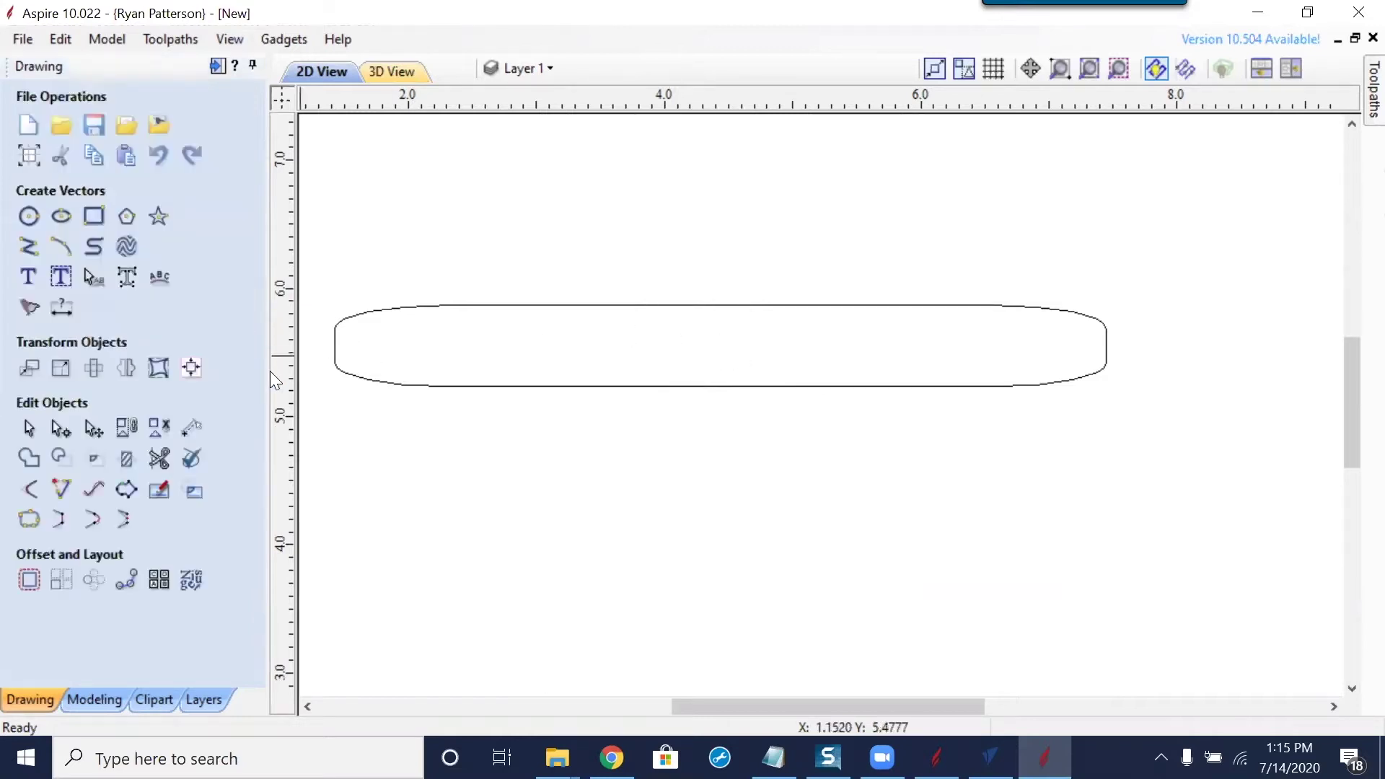
{"action": "left_click", "coordinate": [192, 156]}
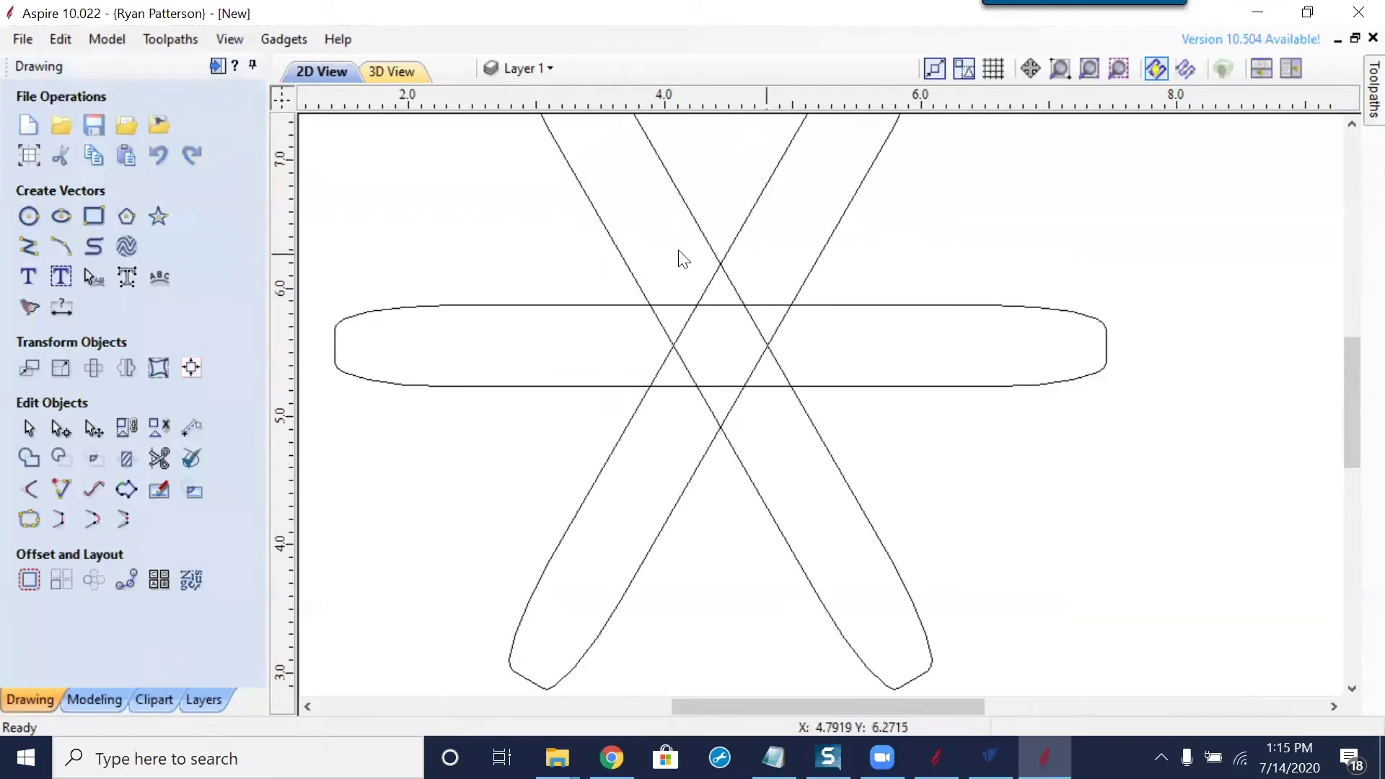
Group the two diagonal rounded bars and select the group, leaving the horizontal bar ungrouped
{"action": "left_click_drag", "start_coordinate": [719, 254], "coordinate": [597, 273]}
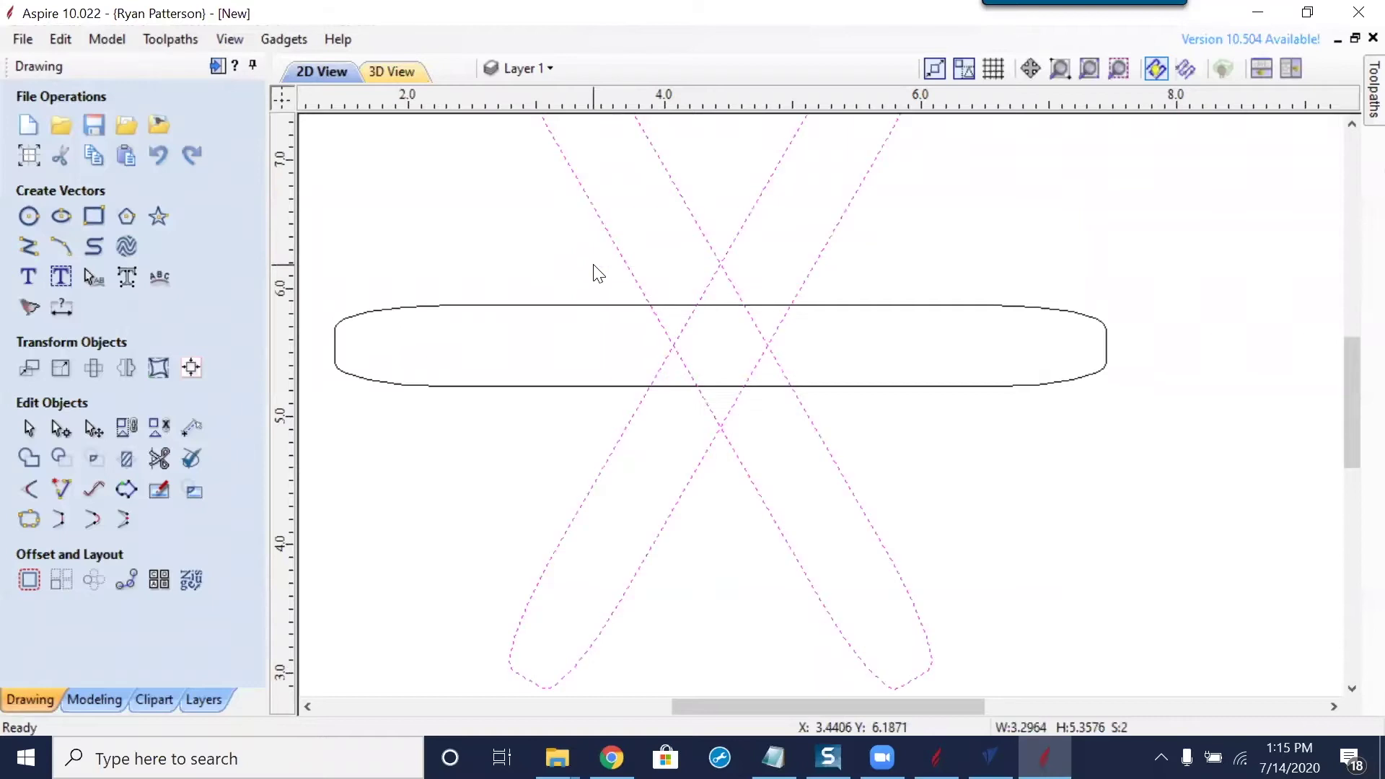
{"action": "left_click", "coordinate": [592, 256]}
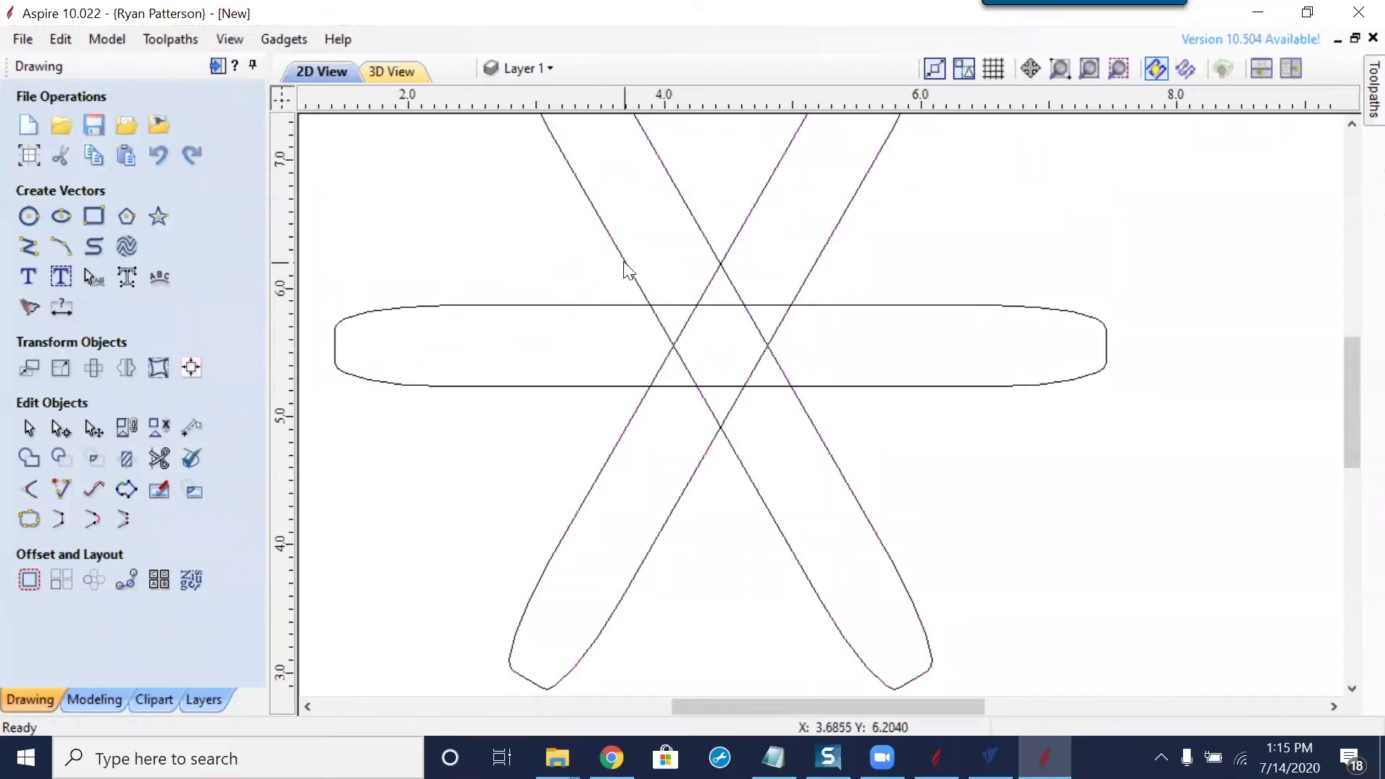
{"action": "left_click", "coordinate": [159, 458]}
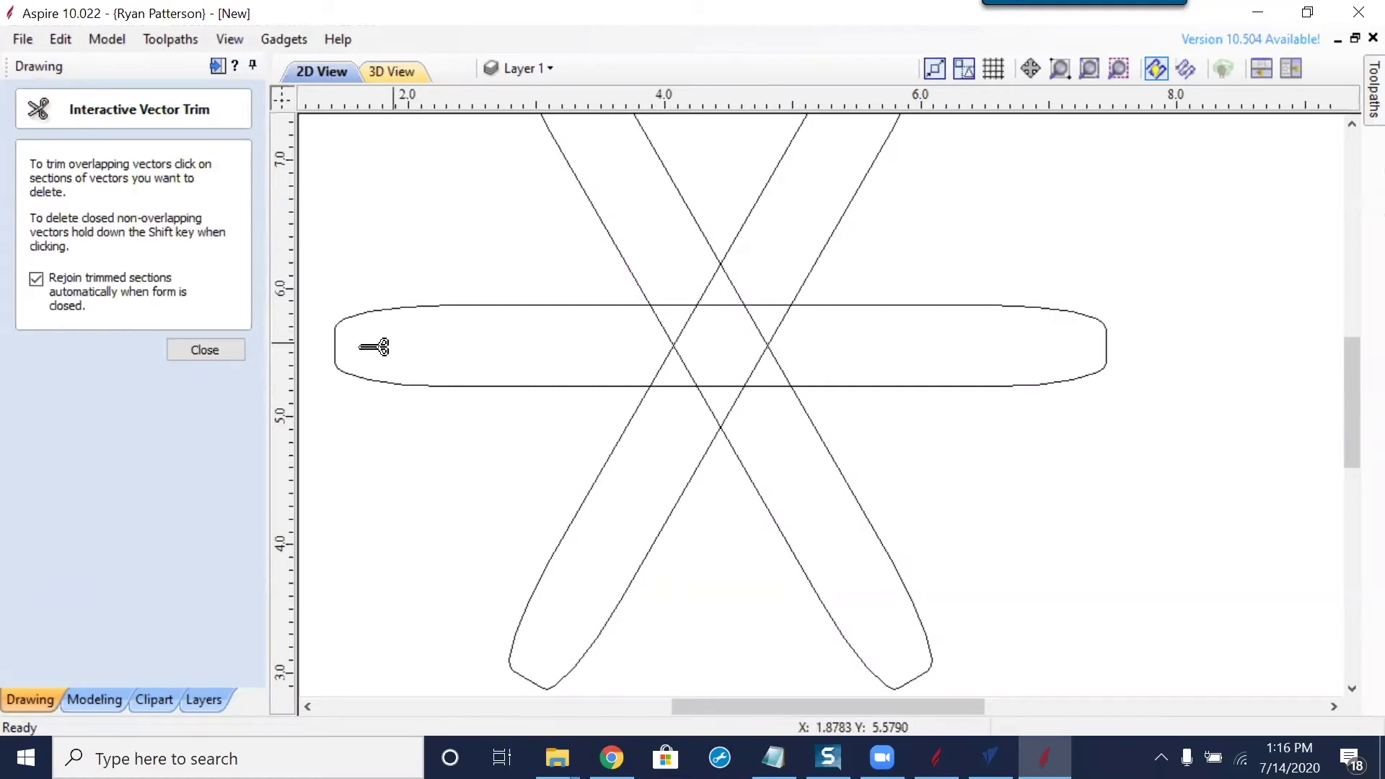
{"action": "left_click", "coordinate": [195, 348]}
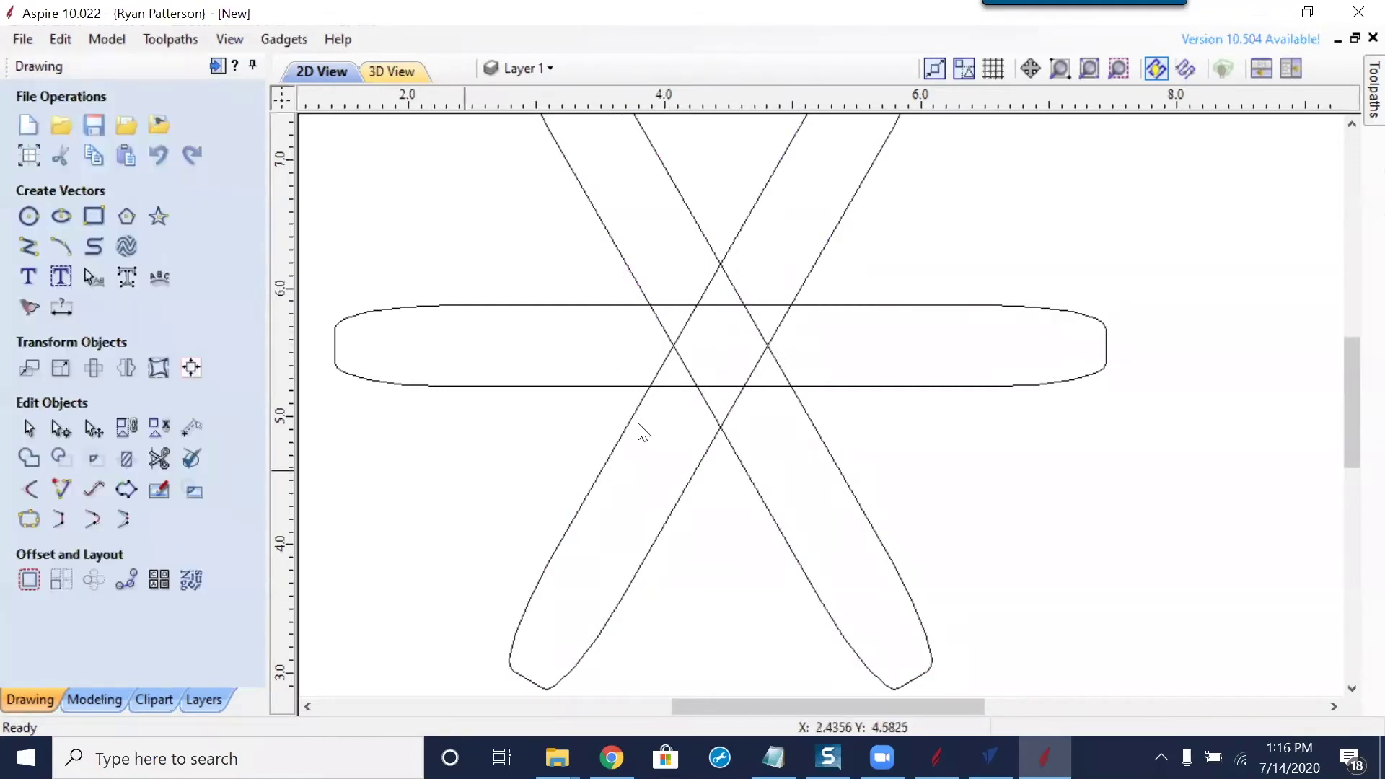
{"action": "left_click", "coordinate": [823, 256]}
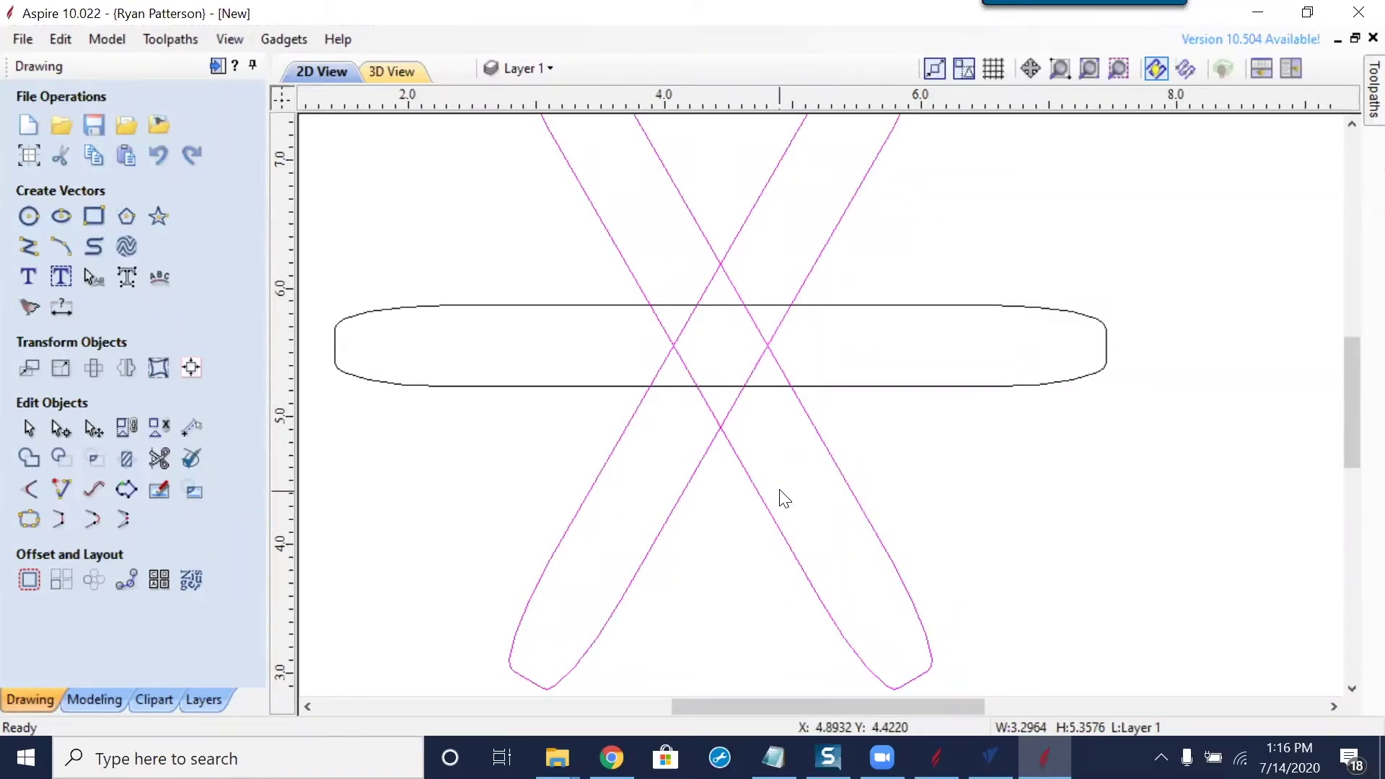
Switch back to the Aspire 10.504 window and rotate all three notched bars together until one stands vertical
{"action": "left_click", "coordinate": [936, 758]}
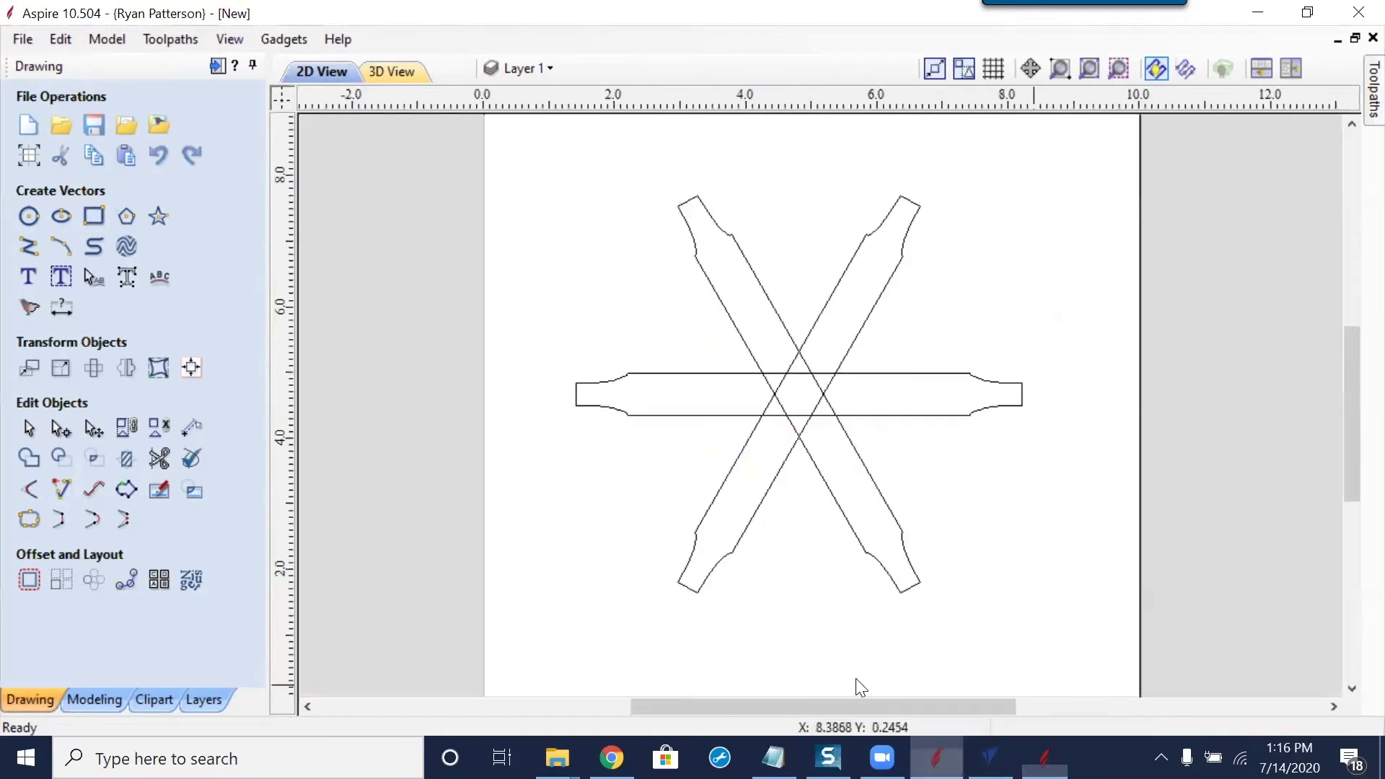
{"action": "left_click_drag", "start_coordinate": [1005, 292], "coordinate": [644, 475]}
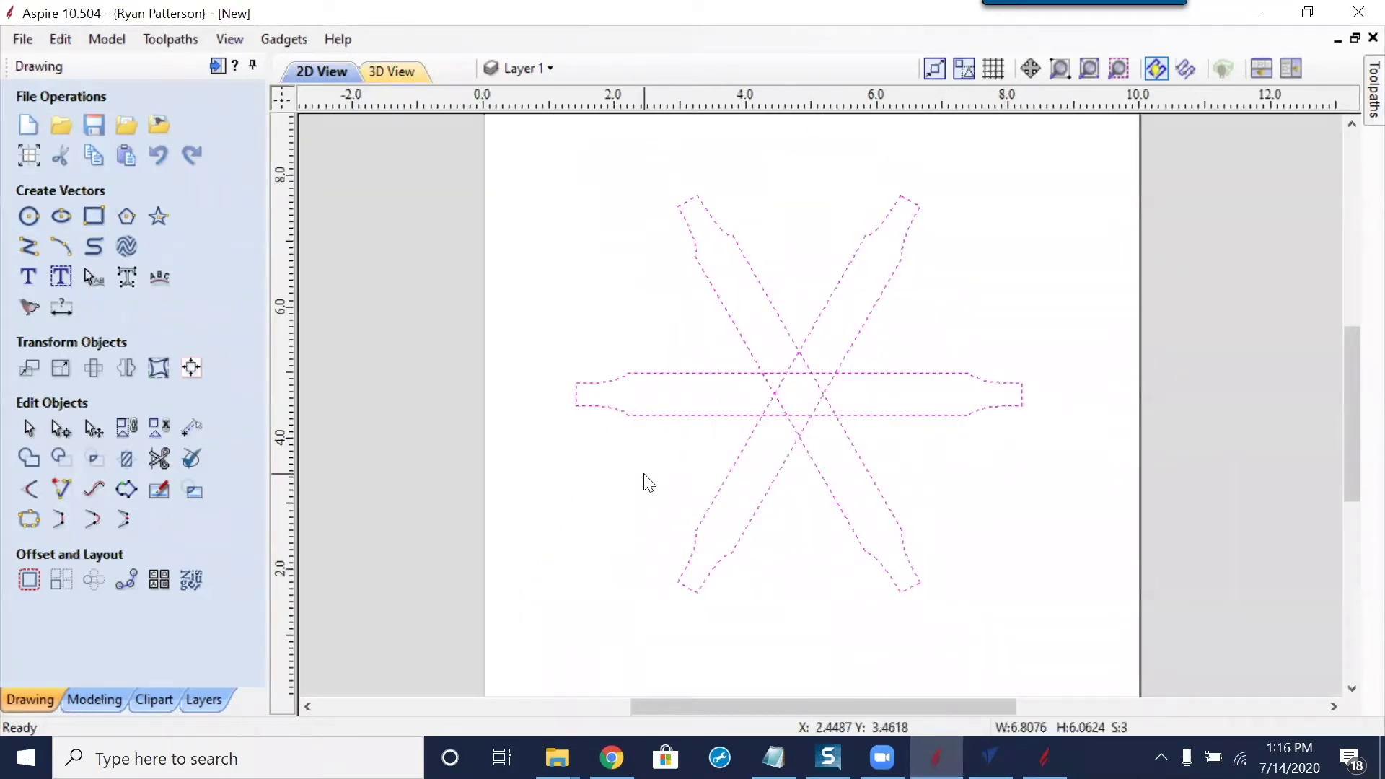
{"action": "left_click", "coordinate": [858, 351]}
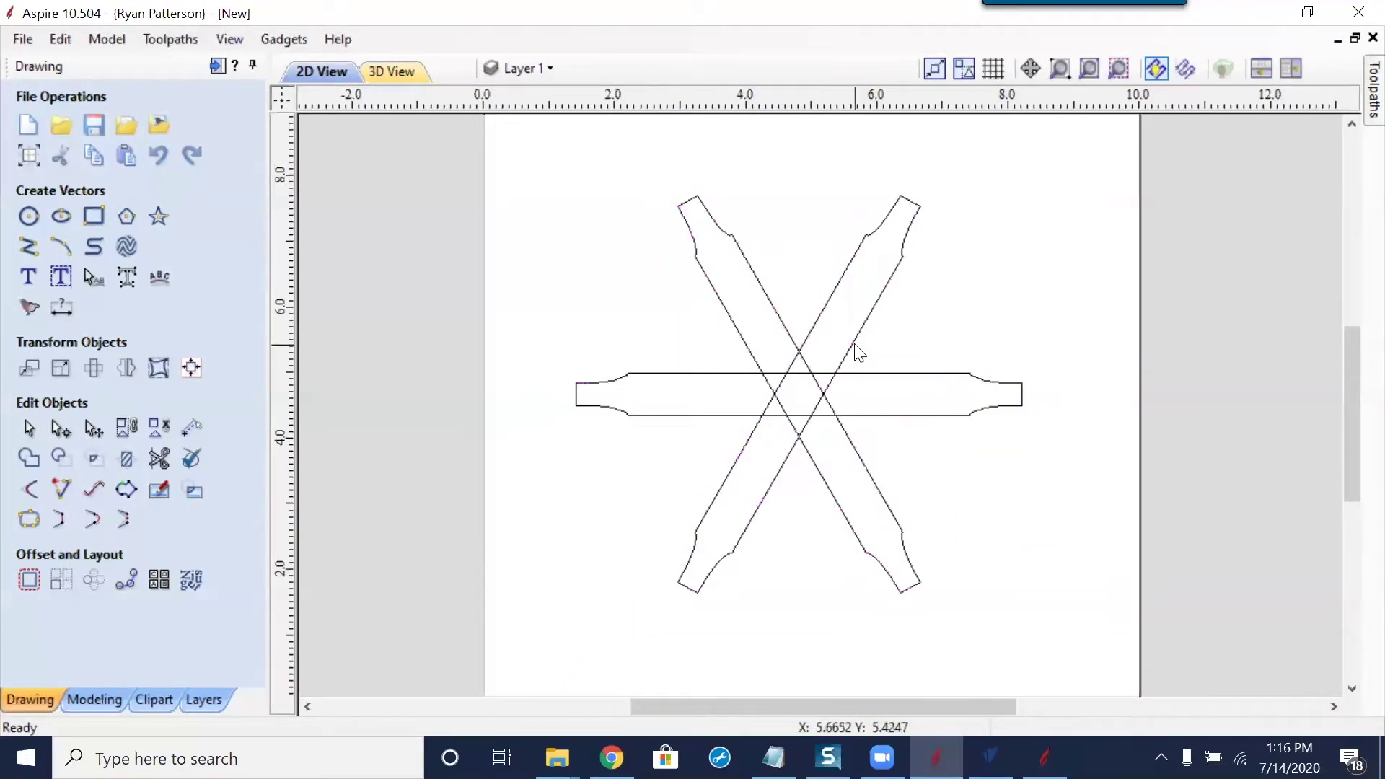
{"action": "left_click_drag", "start_coordinate": [947, 258], "coordinate": [715, 456]}
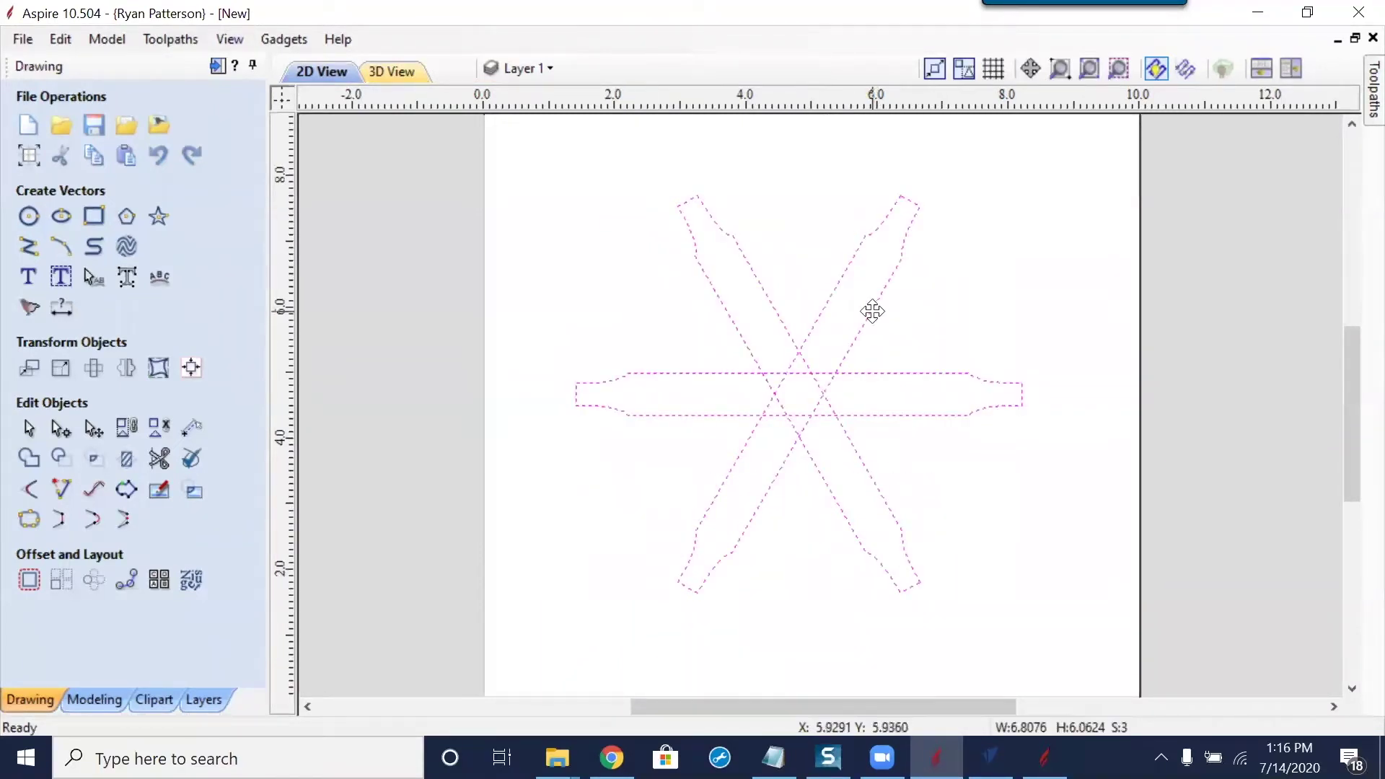
{"action": "left_click_drag", "start_coordinate": [1038, 181], "coordinate": [1107, 306]}
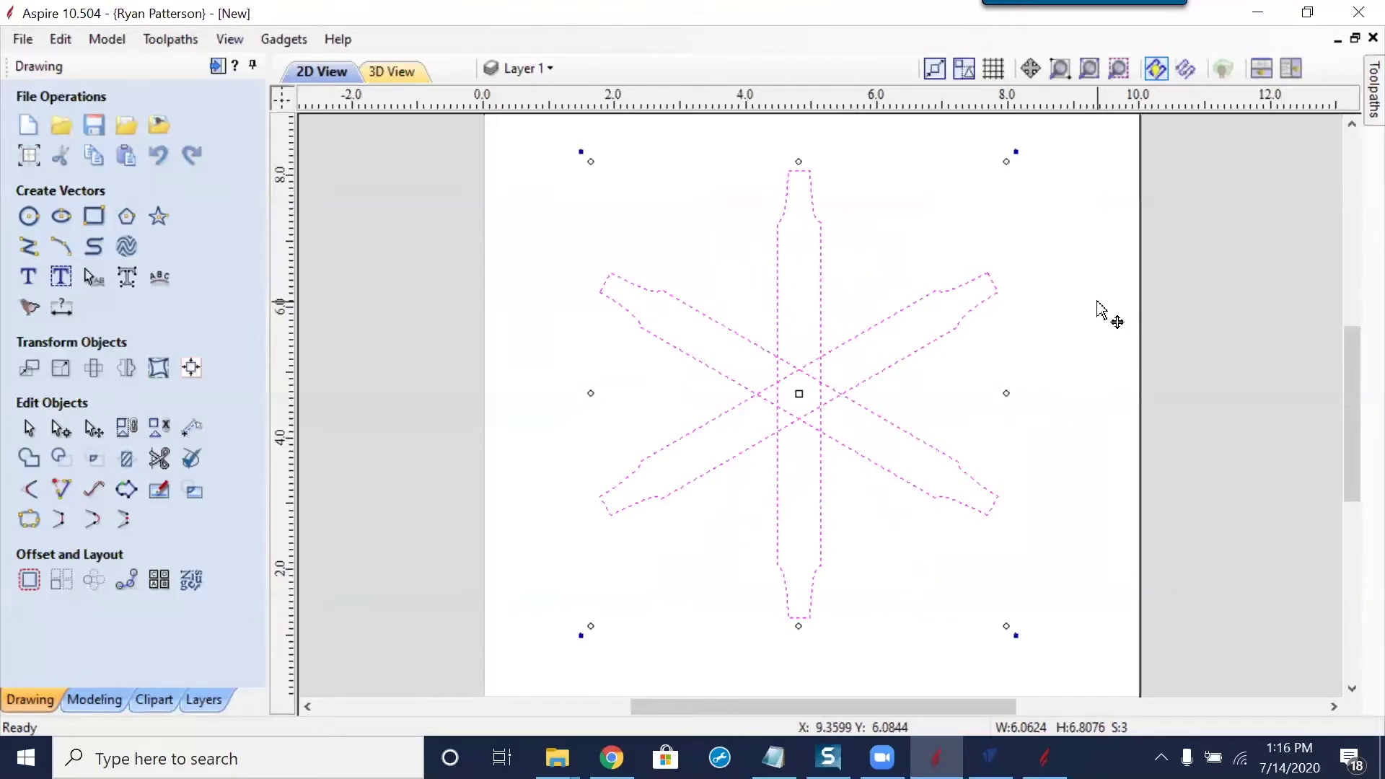
Group the three rotated notched bars and paste three ungrouped bars over them at the in-between angles
{"action": "left_click", "coordinate": [1020, 380]}
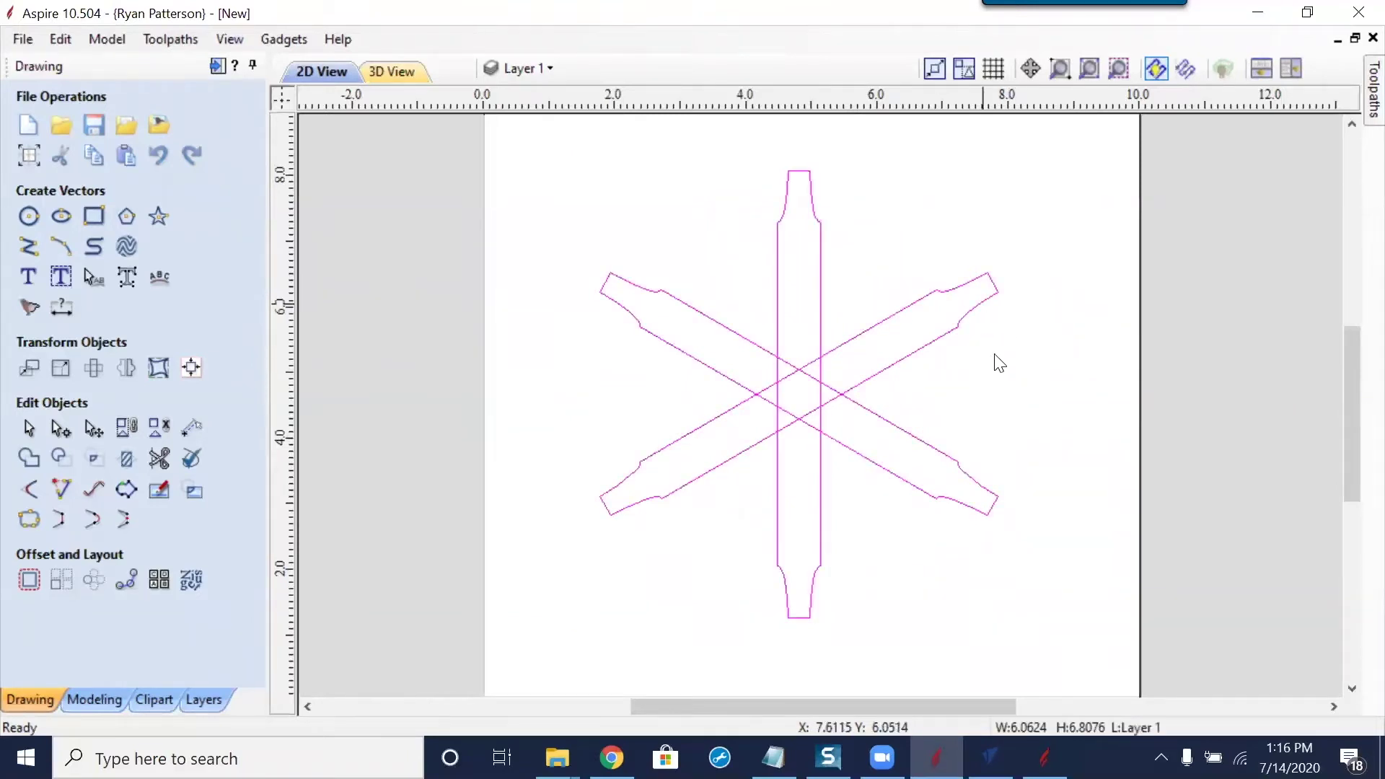
{"action": "key", "text": "ctrl+v"}
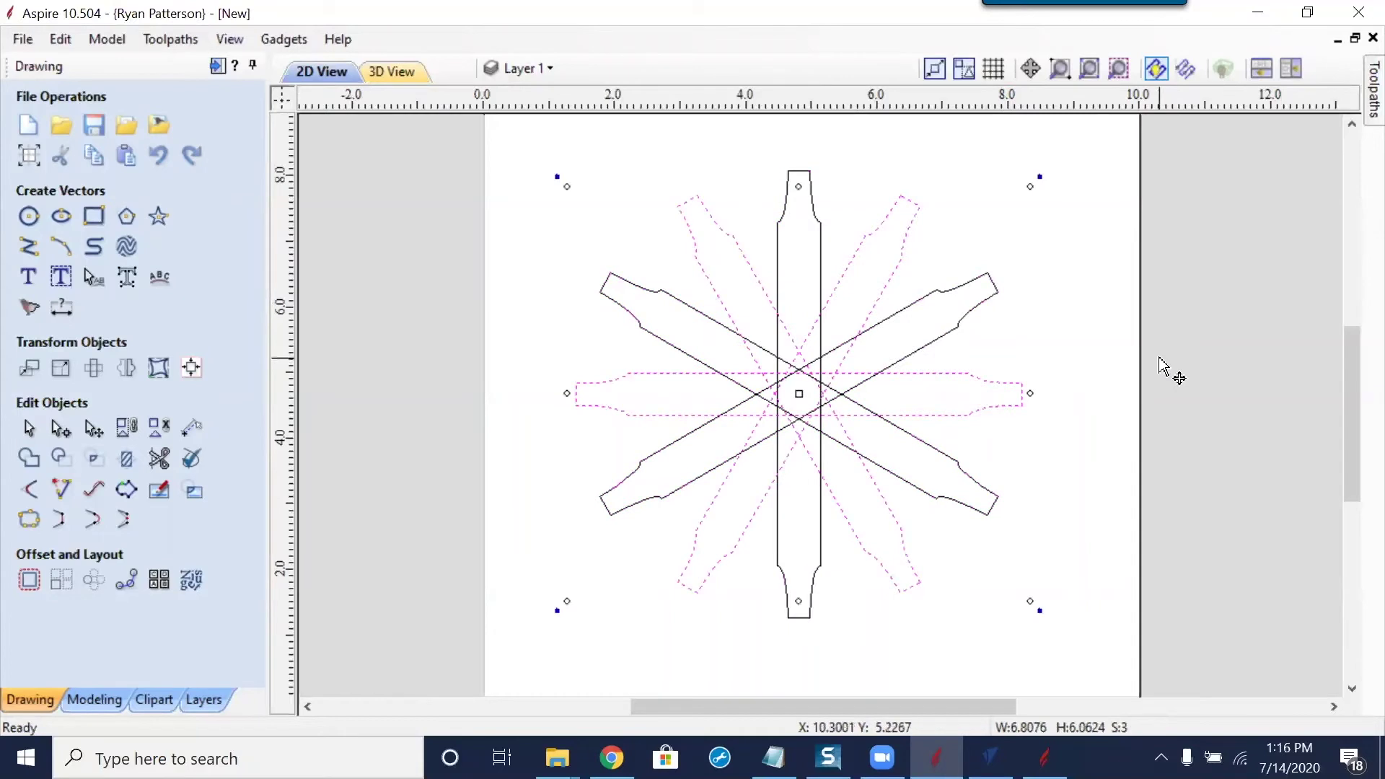
{"action": "left_click", "coordinate": [988, 226]}
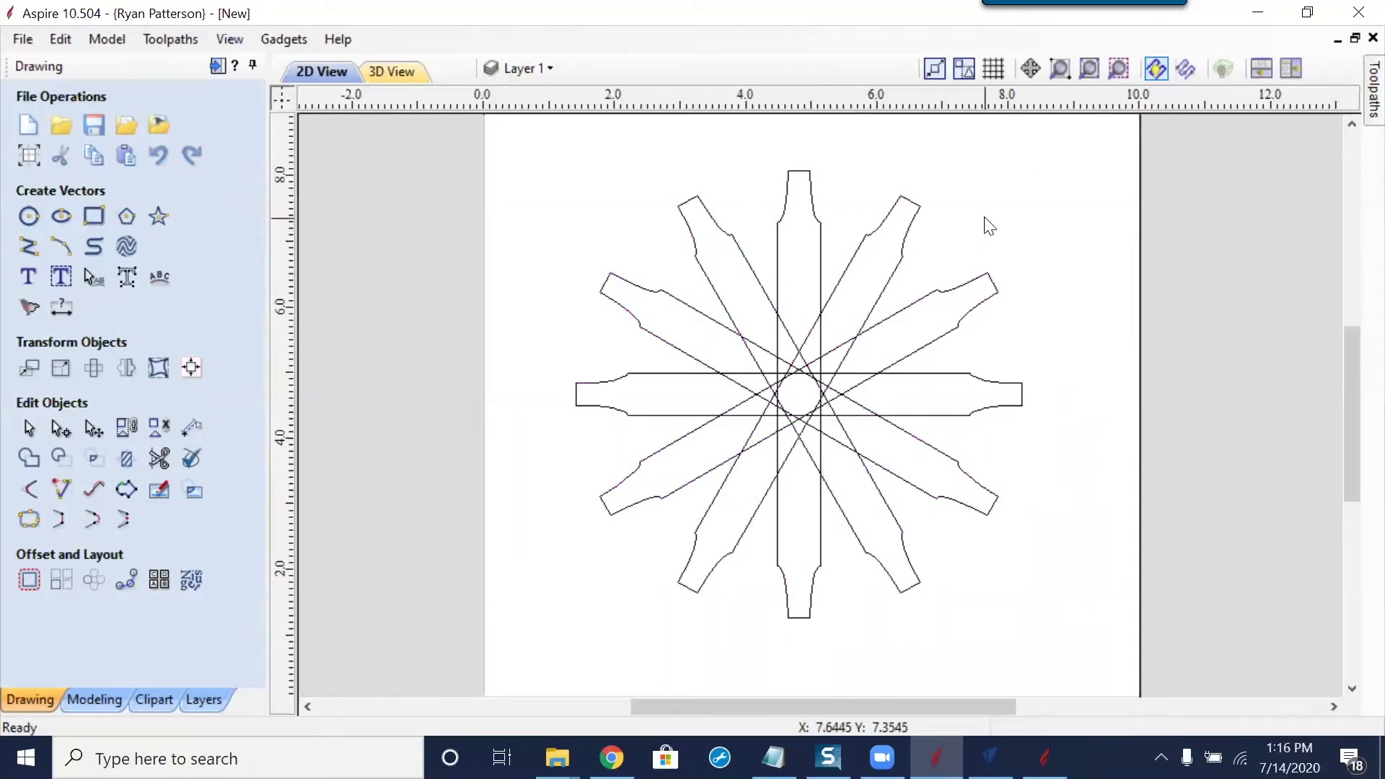
{"action": "left_click", "coordinate": [733, 239]}
{"action": "left_click", "coordinate": [779, 241]}
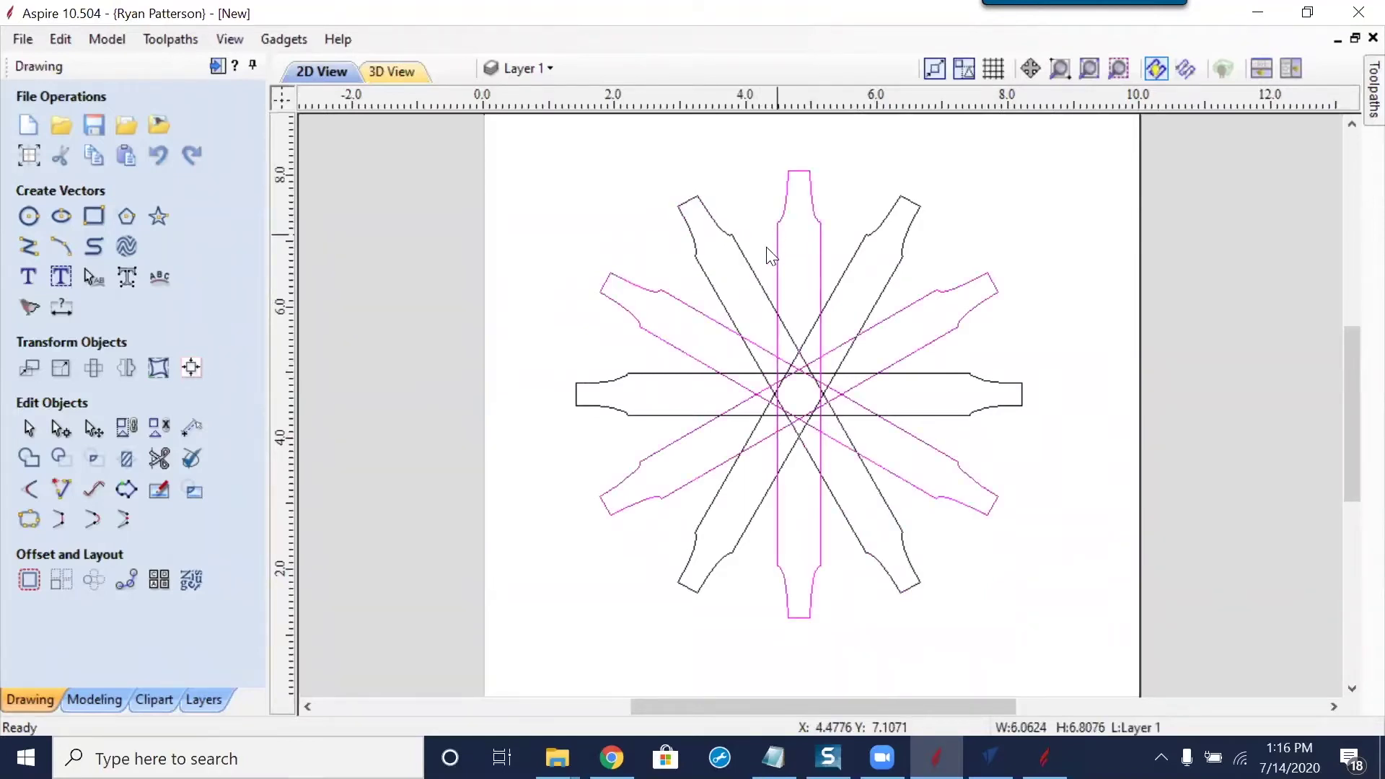
{"action": "left_click", "coordinate": [749, 264]}
{"action": "left_click", "coordinate": [704, 241]}
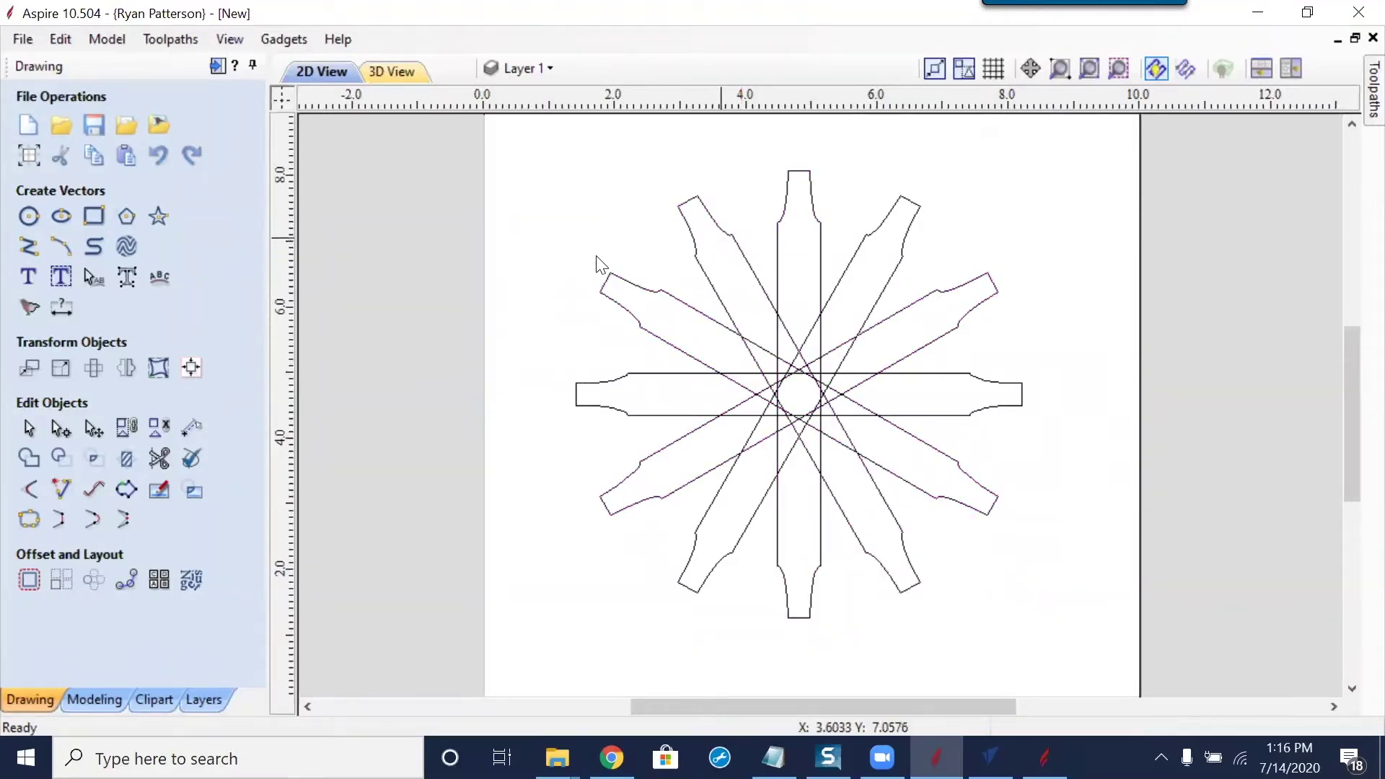
Use Interactive Vector Trim to cut the ungrouped bars back to the grouped bars' outlines, and delete the leftover fragments
{"action": "left_click", "coordinate": [159, 458]}
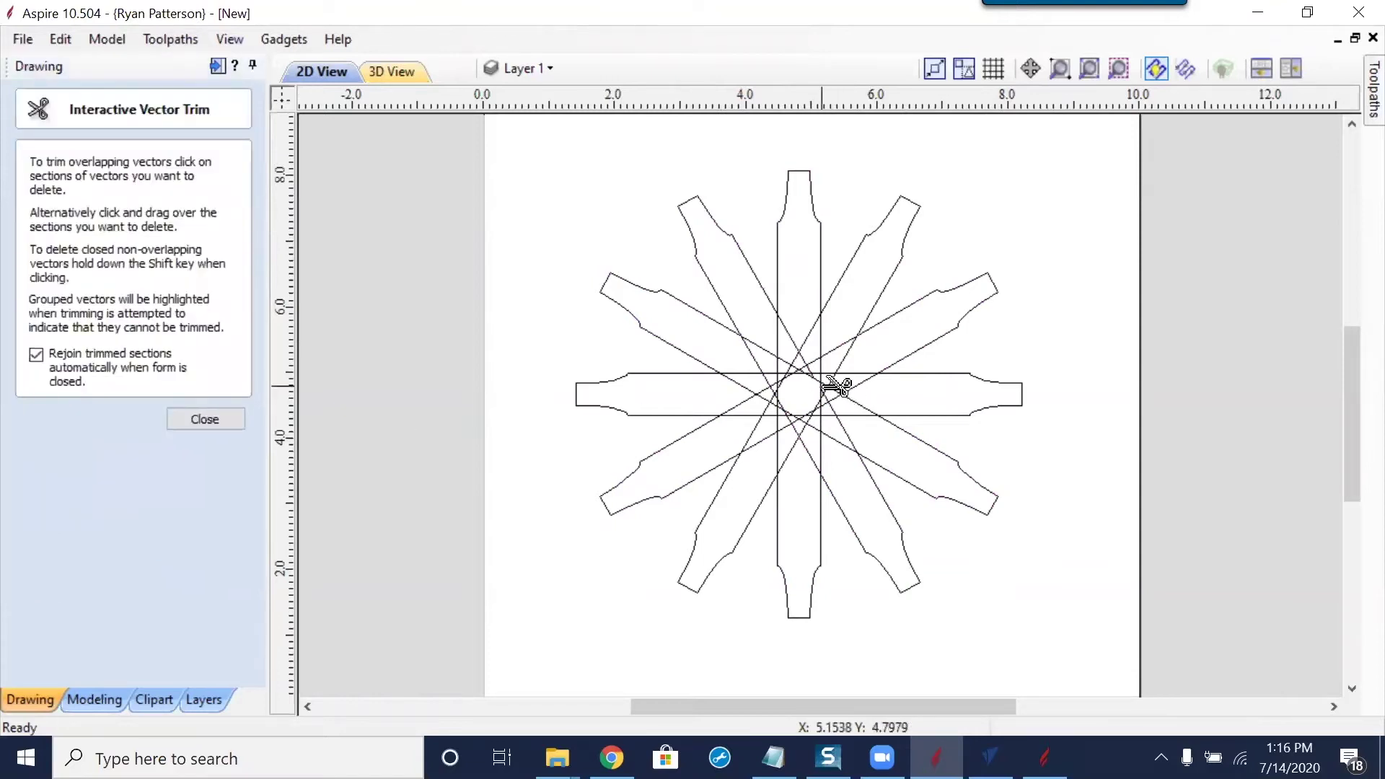
{"action": "scroll", "coordinate": [844, 368], "scroll_direction": "up", "scroll_amount": 7}
{"action": "left_click", "coordinate": [877, 390]}
{"action": "left_click", "coordinate": [856, 485]}
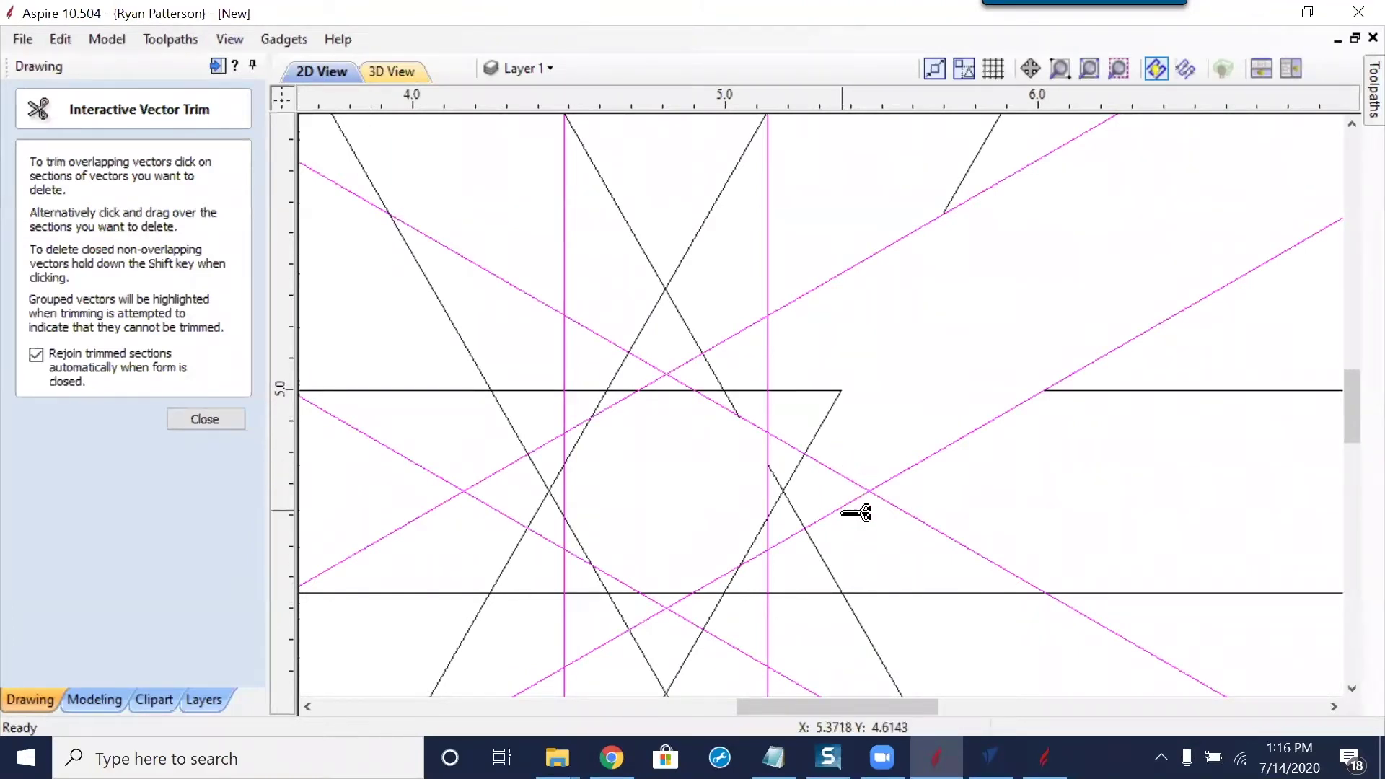
{"action": "scroll", "coordinate": [859, 469], "scroll_direction": "down", "scroll_amount": 4}
{"action": "left_click_drag", "start_coordinate": [860, 409], "coordinate": [849, 465]}
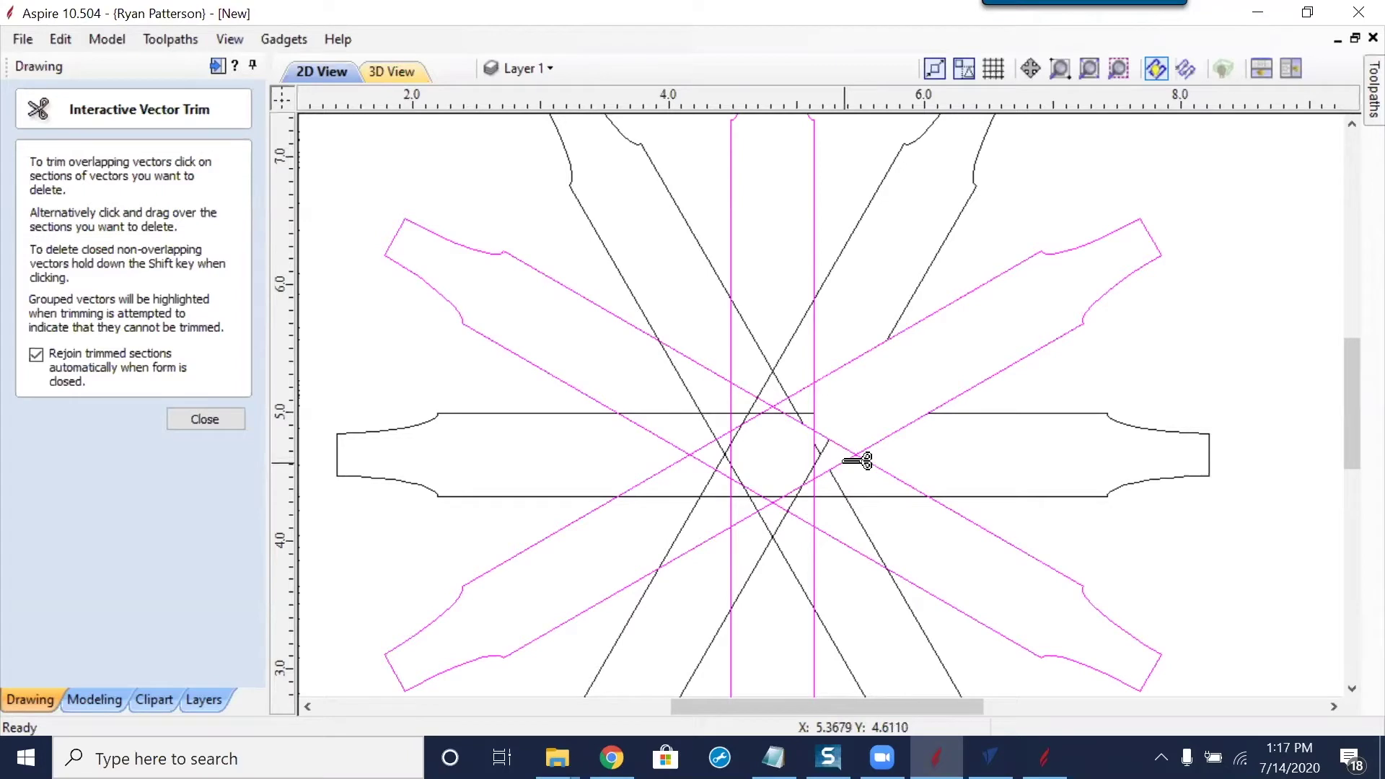
{"action": "left_click", "coordinate": [842, 478]}
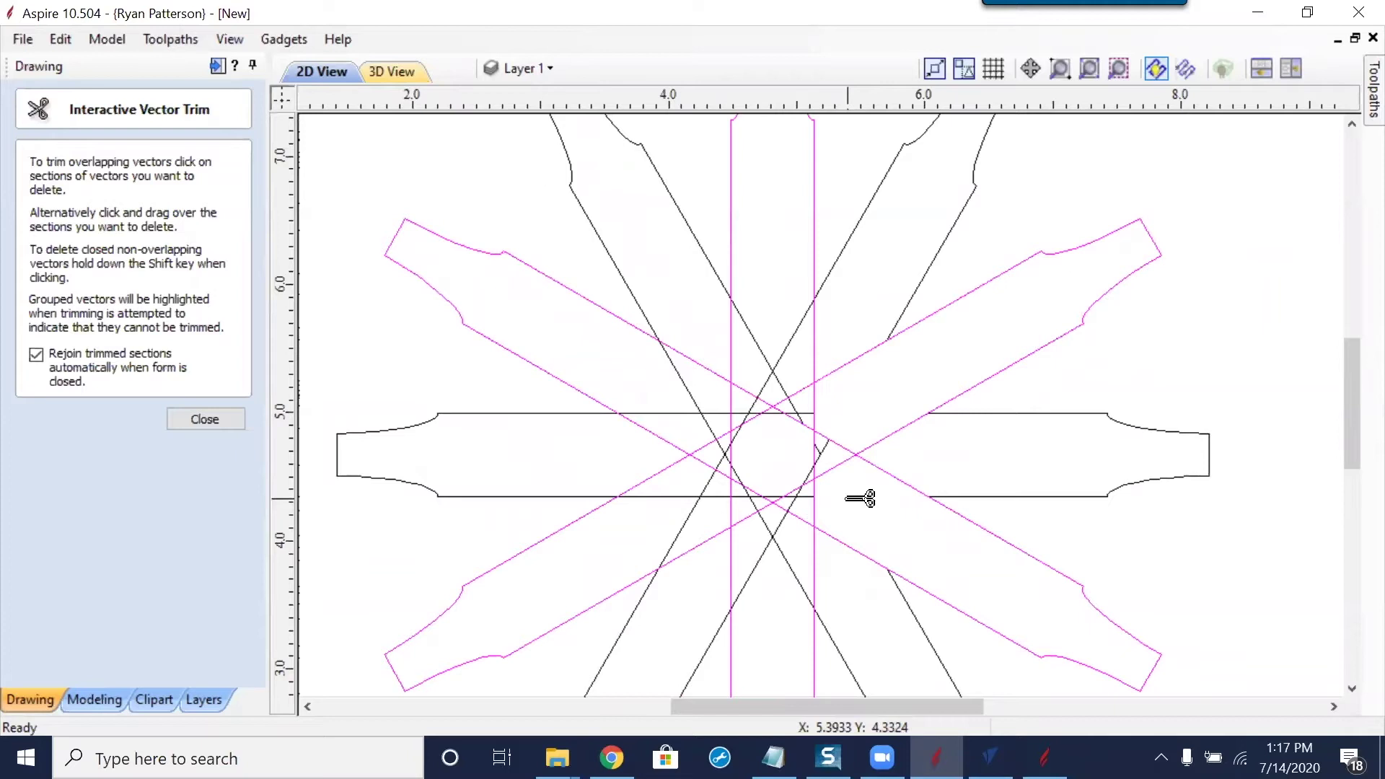
{"action": "mouse_move", "coordinate": [816, 474]}
{"action": "left_mouse_down"}
{"action": "mouse_move", "coordinate": [800, 349]}
{"action": "mouse_move", "coordinate": [771, 331]}
{"action": "mouse_move", "coordinate": [778, 371]}
{"action": "mouse_move", "coordinate": [705, 383]}
{"action": "mouse_move", "coordinate": [705, 424]}
{"action": "mouse_move", "coordinate": [742, 466]}
{"action": "mouse_move", "coordinate": [708, 497]}
{"action": "mouse_move", "coordinate": [785, 546]}
{"action": "mouse_move", "coordinate": [795, 496]}
{"action": "mouse_move", "coordinate": [740, 472]}
{"action": "mouse_move", "coordinate": [785, 431]}
{"action": "mouse_move", "coordinate": [801, 482]}
{"action": "mouse_move", "coordinate": [729, 430]}
{"action": "mouse_move", "coordinate": [758, 508]}
{"action": "mouse_move", "coordinate": [825, 464]}
{"action": "mouse_move", "coordinate": [744, 433]}
{"action": "mouse_move", "coordinate": [813, 420]}
{"action": "mouse_move", "coordinate": [821, 491]}
{"action": "mouse_move", "coordinate": [878, 519]}
{"action": "left_mouse_up"}
{"action": "key", "text": "Escape"}
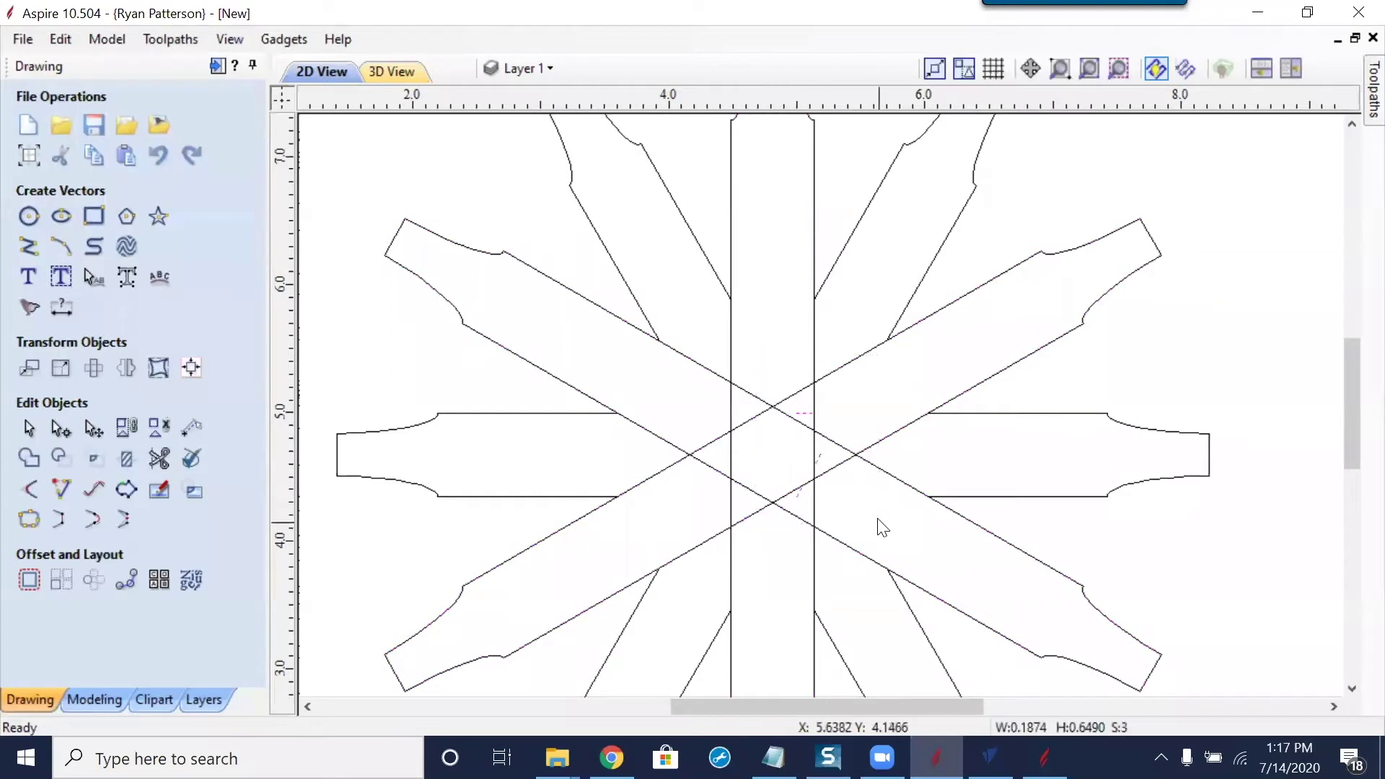
{"action": "key", "text": "Delete"}
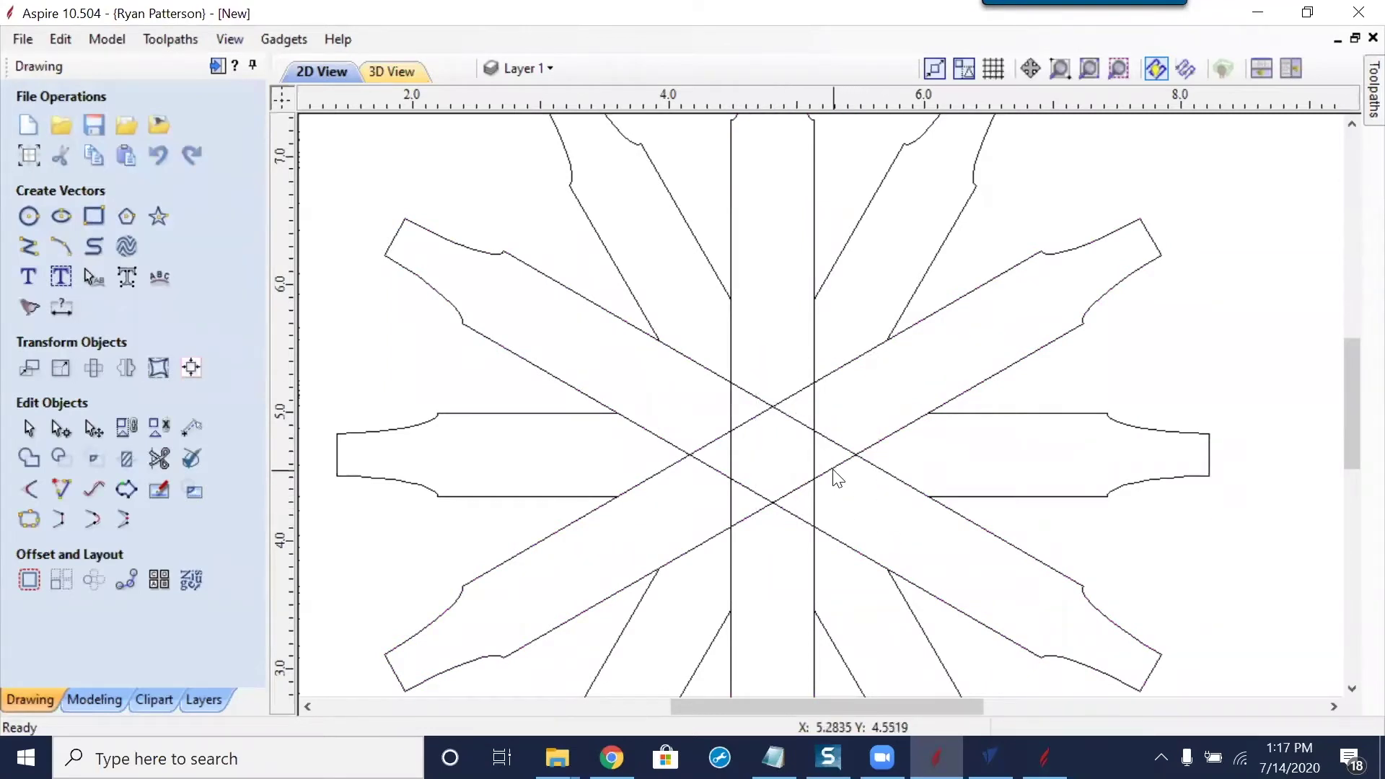
Ungroup the three crossing bars and trim away their overlapping sections around the center
{"action": "left_click", "coordinate": [833, 470]}
{"action": "left_click", "coordinate": [1022, 431]}
{"action": "left_click", "coordinate": [1013, 413]}
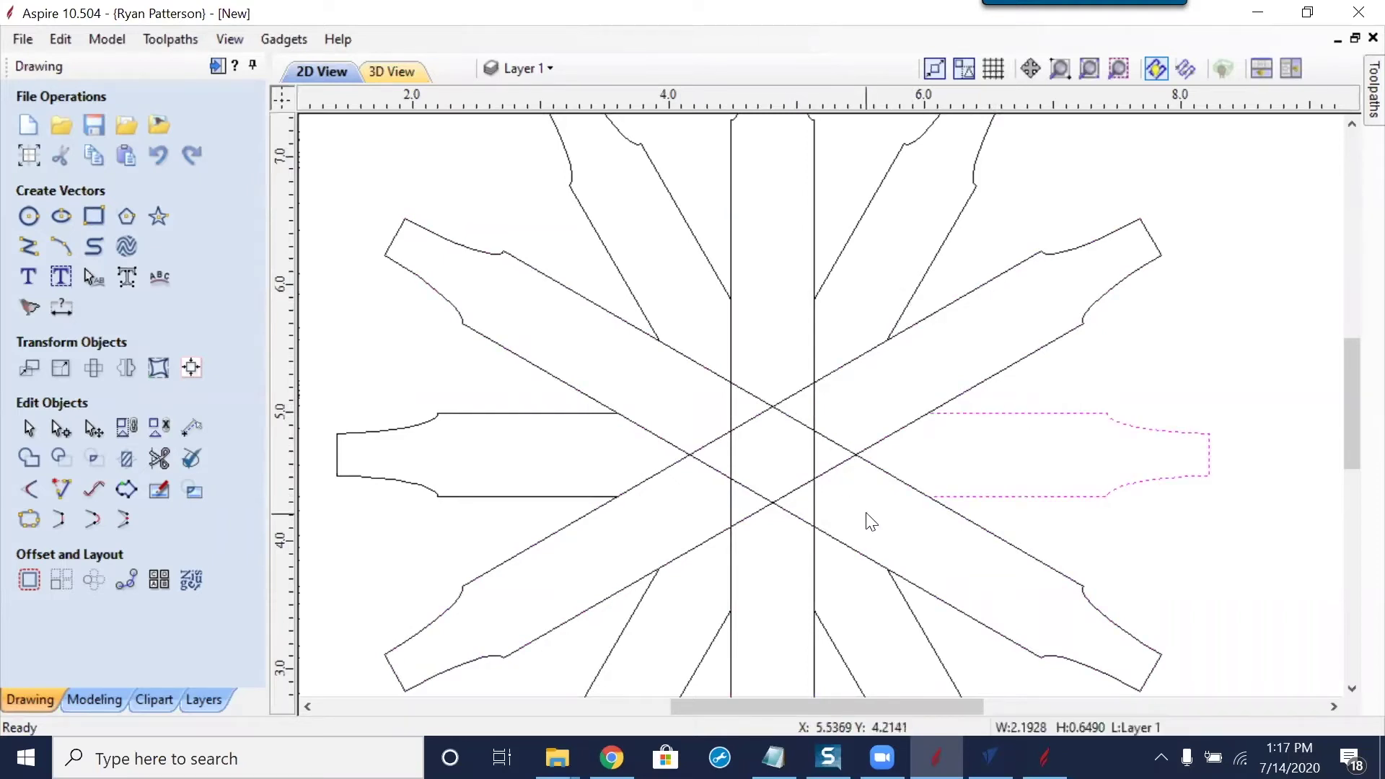
{"action": "left_click", "coordinate": [816, 432]}
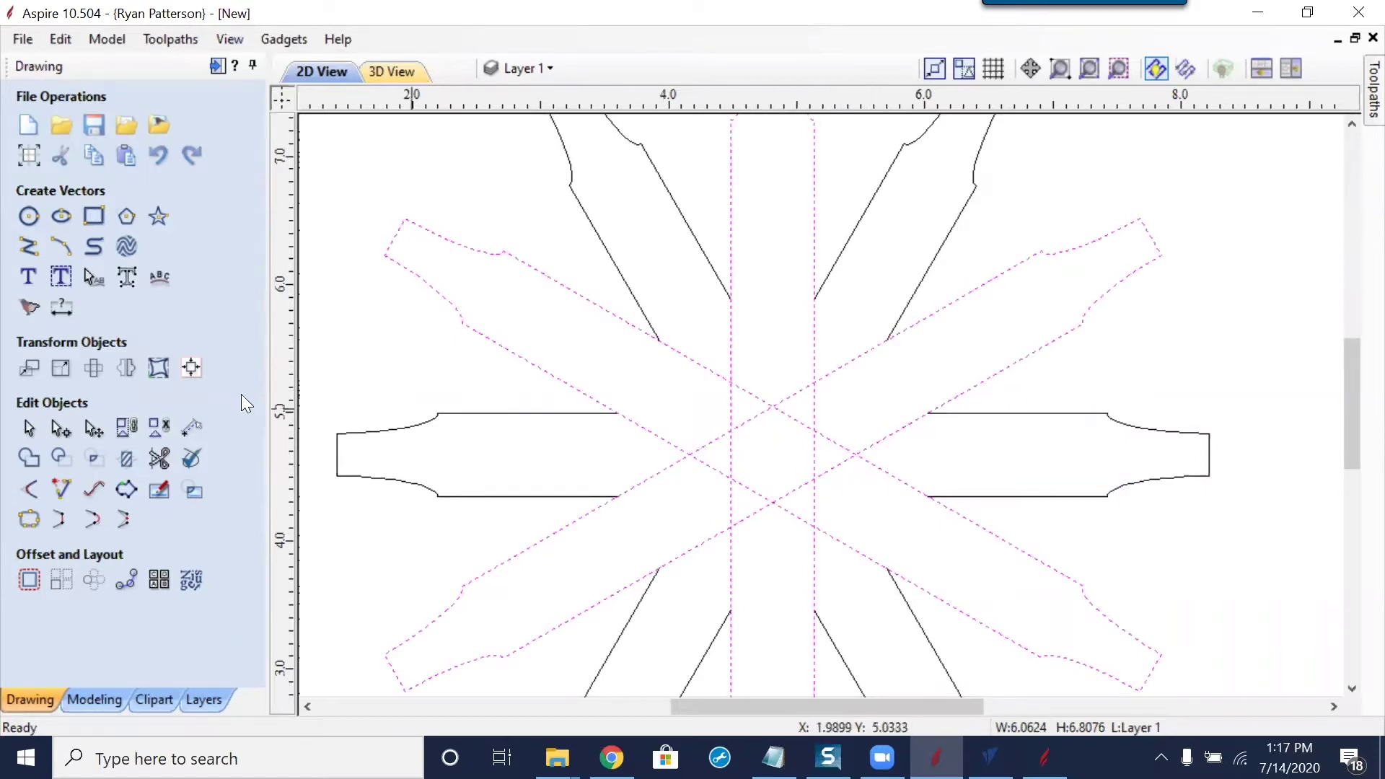
{"action": "left_click", "coordinate": [159, 459]}
{"action": "mouse_move", "coordinate": [756, 341]}
{"action": "left_mouse_down"}
{"action": "mouse_move", "coordinate": [717, 353]}
{"action": "mouse_move", "coordinate": [680, 467]}
{"action": "mouse_move", "coordinate": [743, 535]}
{"action": "mouse_move", "coordinate": [857, 513]}
{"action": "mouse_move", "coordinate": [872, 386]}
{"action": "mouse_move", "coordinate": [806, 359]}
{"action": "left_mouse_up"}
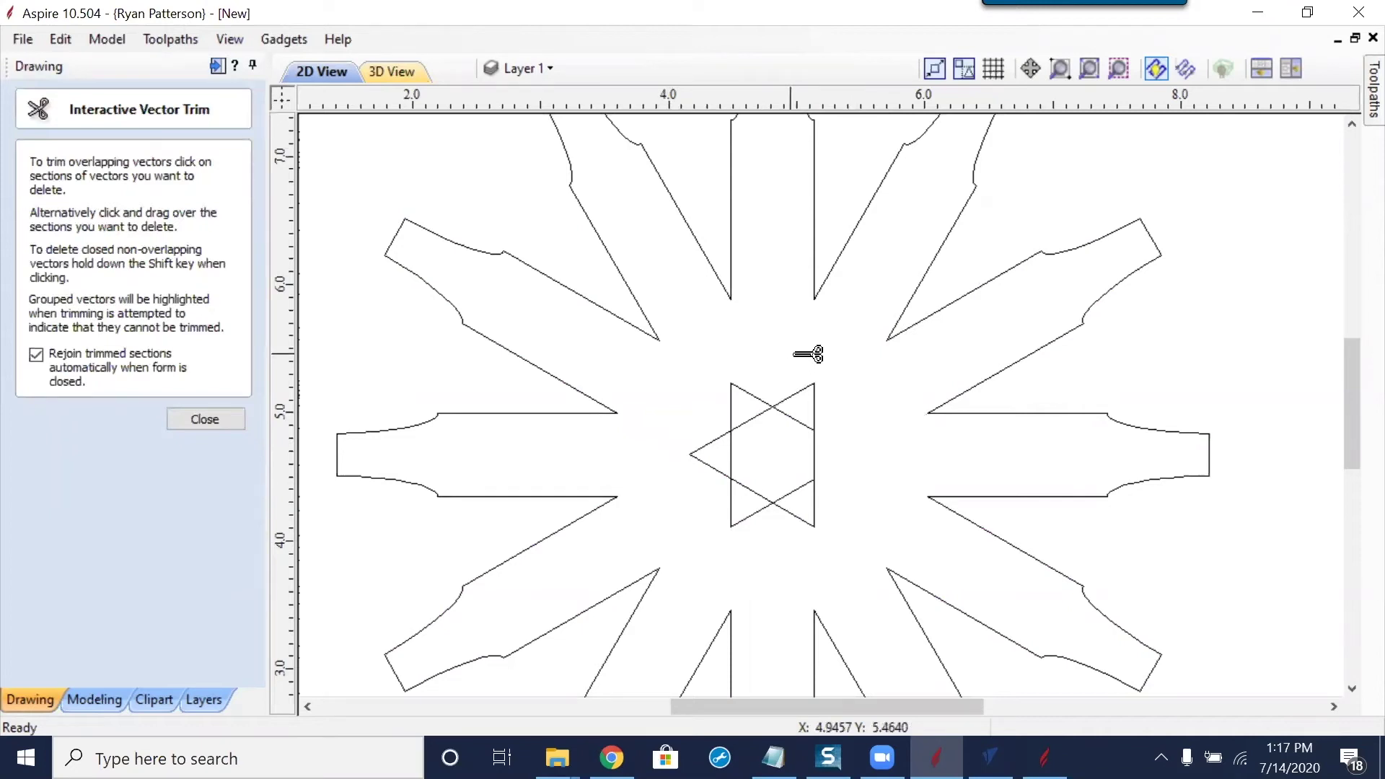
Undo the most recent trims on the right side of the bars' crossing
{"action": "key", "text": "ctrl+z"}
{"action": "key", "text": "ctrl+z"}
{"action": "key", "text": "ctrl+z"}
{"action": "key", "text": "ctrl+z"}
{"action": "key", "text": "ctrl+z"}
{"action": "key", "text": "ctrl+z"}
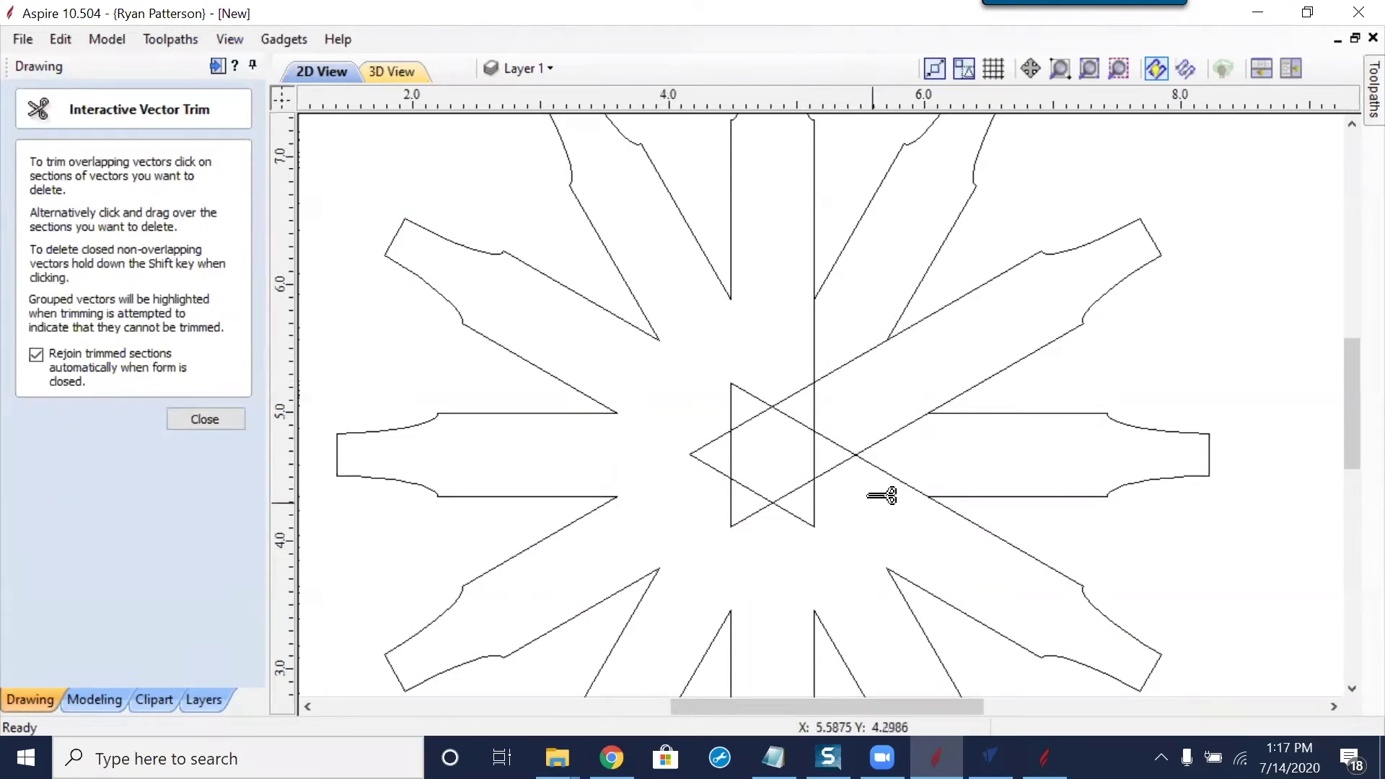
Trim the remaining overlapping sections at the crossing to leave a six-pointed star in the center
{"action": "left_click", "coordinate": [886, 471]}
{"action": "mouse_move", "coordinate": [900, 471]}
{"action": "left_mouse_down"}
{"action": "mouse_move", "coordinate": [875, 392]}
{"action": "mouse_move", "coordinate": [808, 322]}
{"action": "left_mouse_up"}
{"action": "mouse_move", "coordinate": [774, 448]}
{"action": "left_mouse_down"}
{"action": "mouse_move", "coordinate": [763, 427]}
{"action": "mouse_move", "coordinate": [755, 467]}
{"action": "mouse_move", "coordinate": [792, 488]}
{"action": "mouse_move", "coordinate": [813, 460]}
{"action": "mouse_move", "coordinate": [791, 430]}
{"action": "mouse_move", "coordinate": [777, 447]}
{"action": "left_mouse_up"}
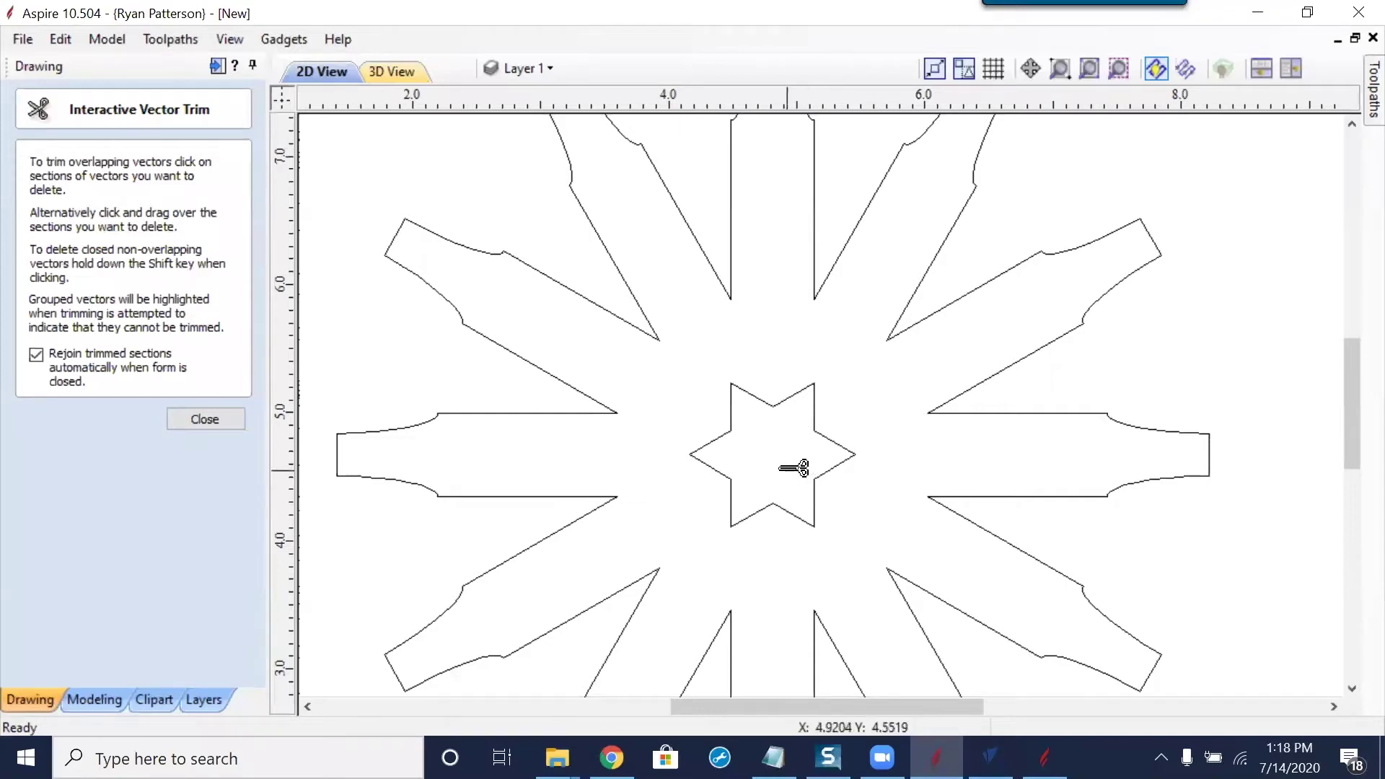
Examine the star's corners up close and the whole trimmed outline, and leave vector trimming
{"action": "scroll", "coordinate": [778, 468], "scroll_direction": "up", "scroll_amount": 5}
{"action": "scroll", "coordinate": [654, 442], "scroll_direction": "down", "scroll_amount": 4}
{"action": "middle_click_drag", "start_coordinate": [515, 456], "coordinate": [658, 482]}
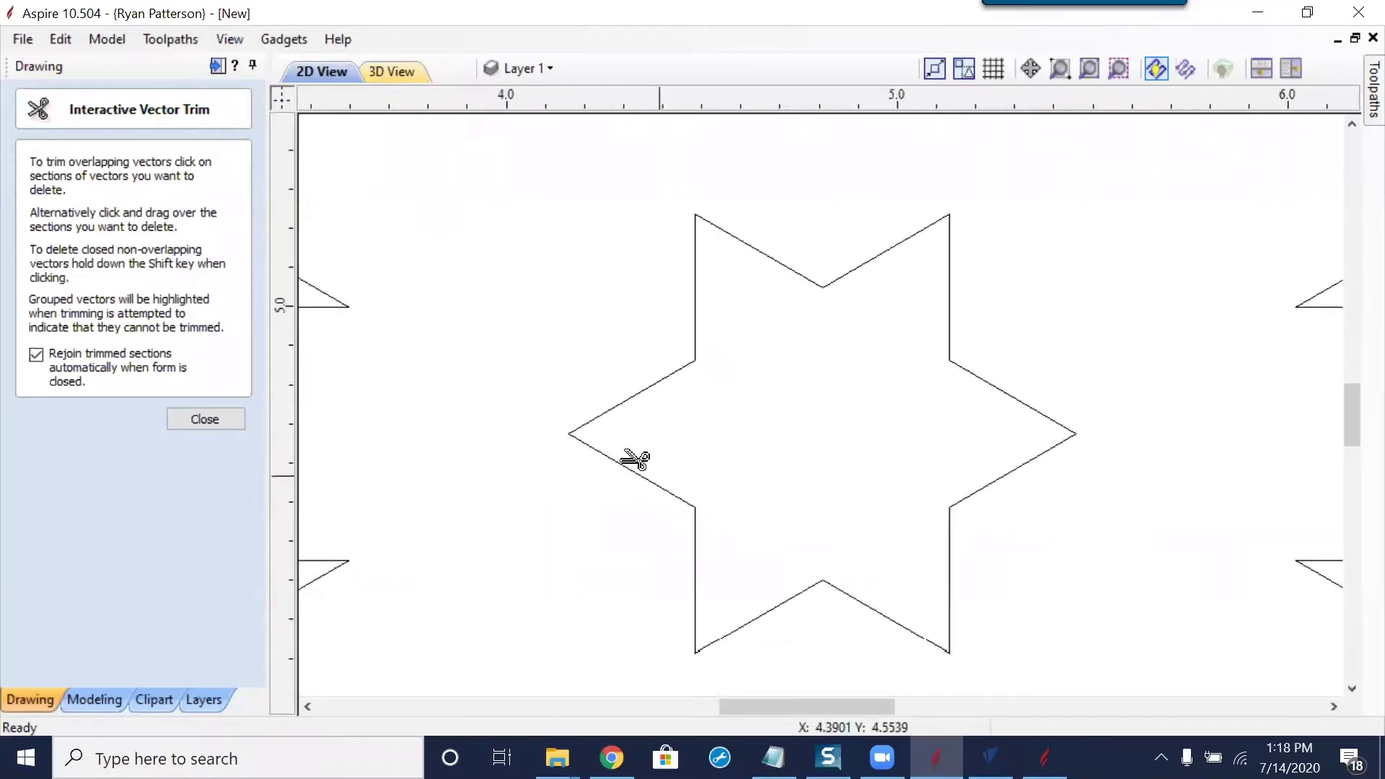
{"action": "scroll", "coordinate": [534, 468], "scroll_direction": "up", "scroll_amount": 1}
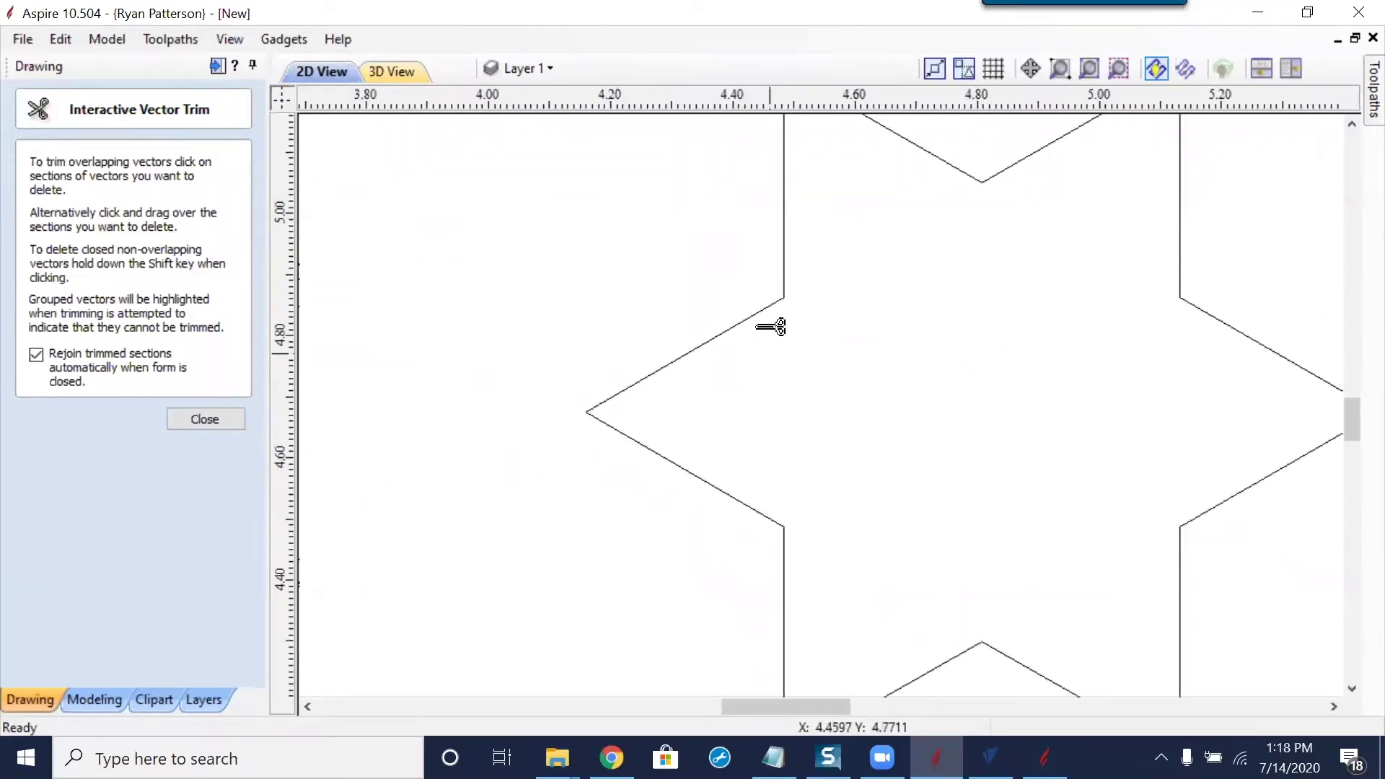
{"action": "scroll", "coordinate": [785, 345], "scroll_direction": "down", "scroll_amount": 6}
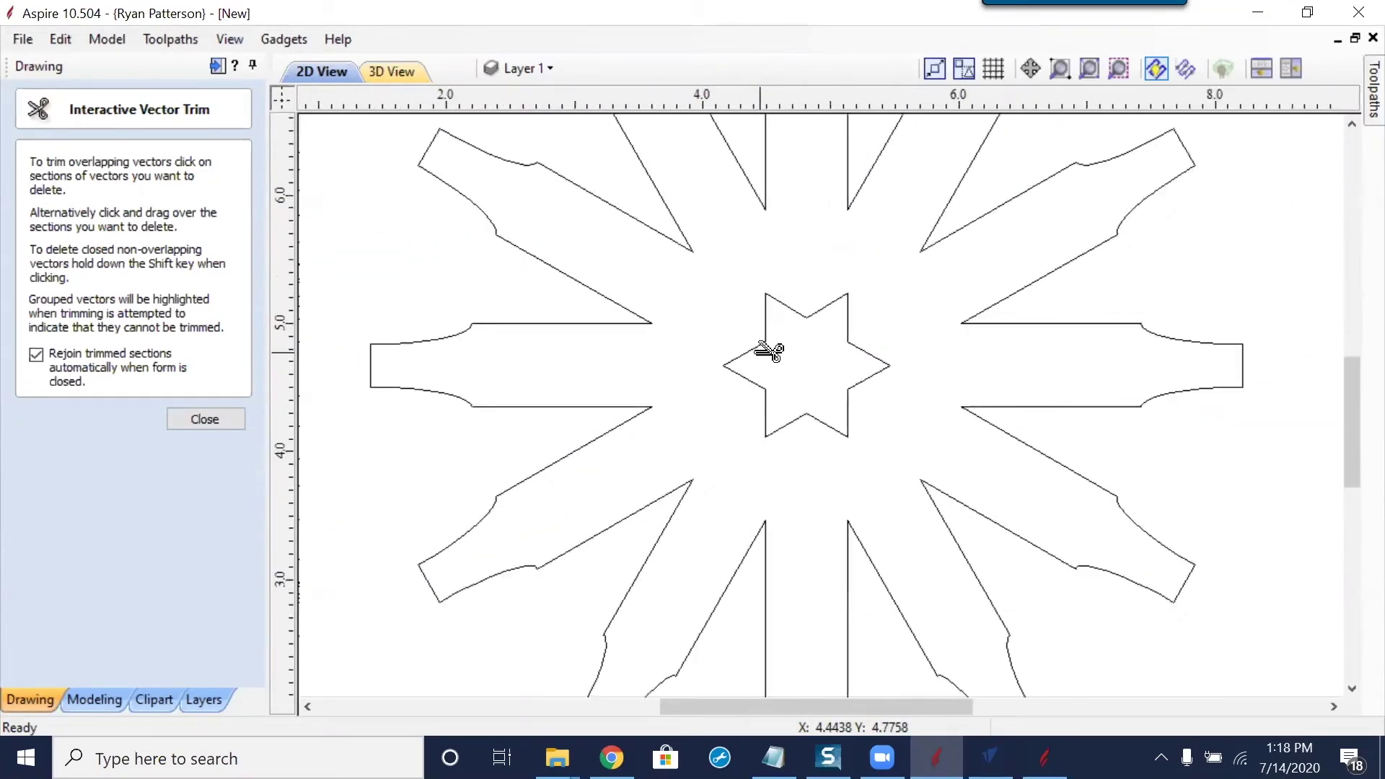
{"action": "scroll", "coordinate": [766, 351], "scroll_direction": "down", "scroll_amount": 1}
{"action": "scroll", "coordinate": [766, 352], "scroll_direction": "down", "scroll_amount": 1}
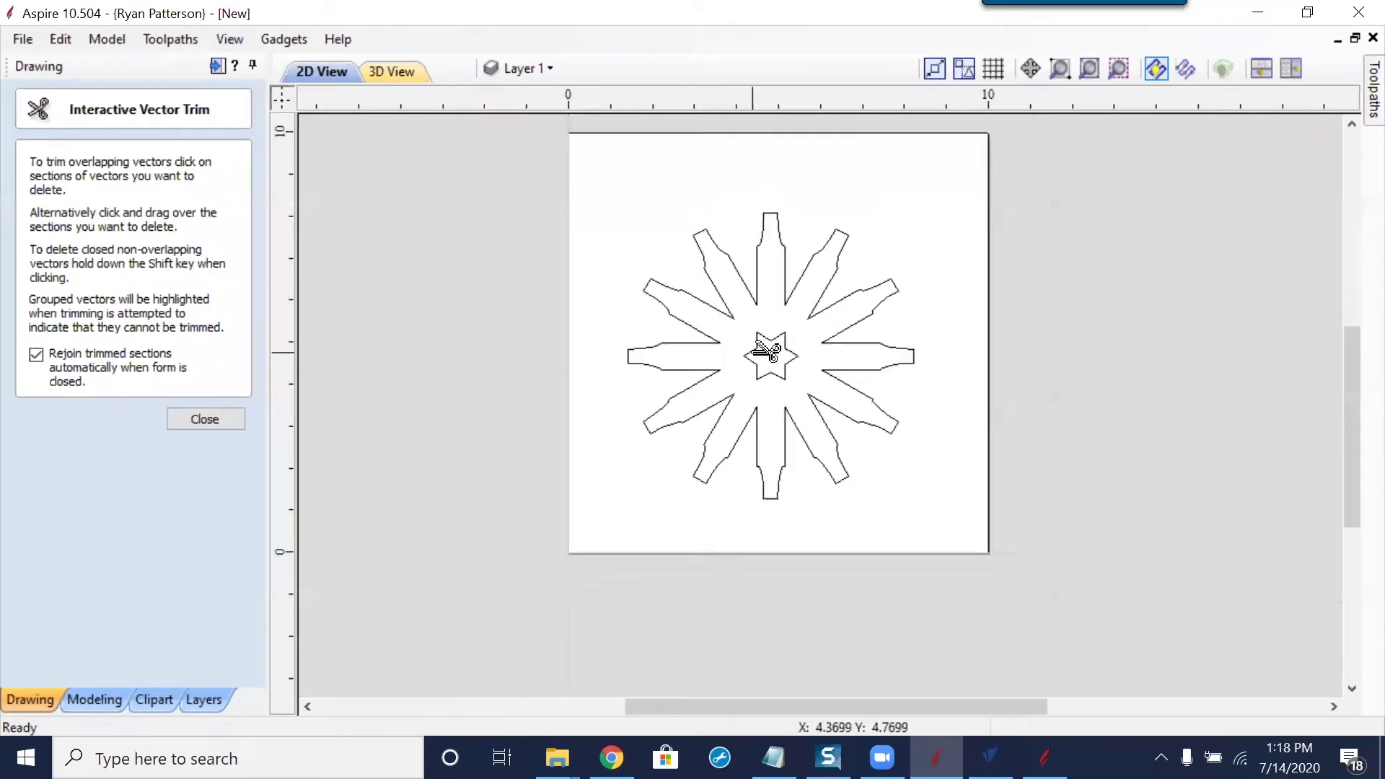
{"action": "scroll", "coordinate": [766, 351], "scroll_direction": "up", "scroll_amount": 2}
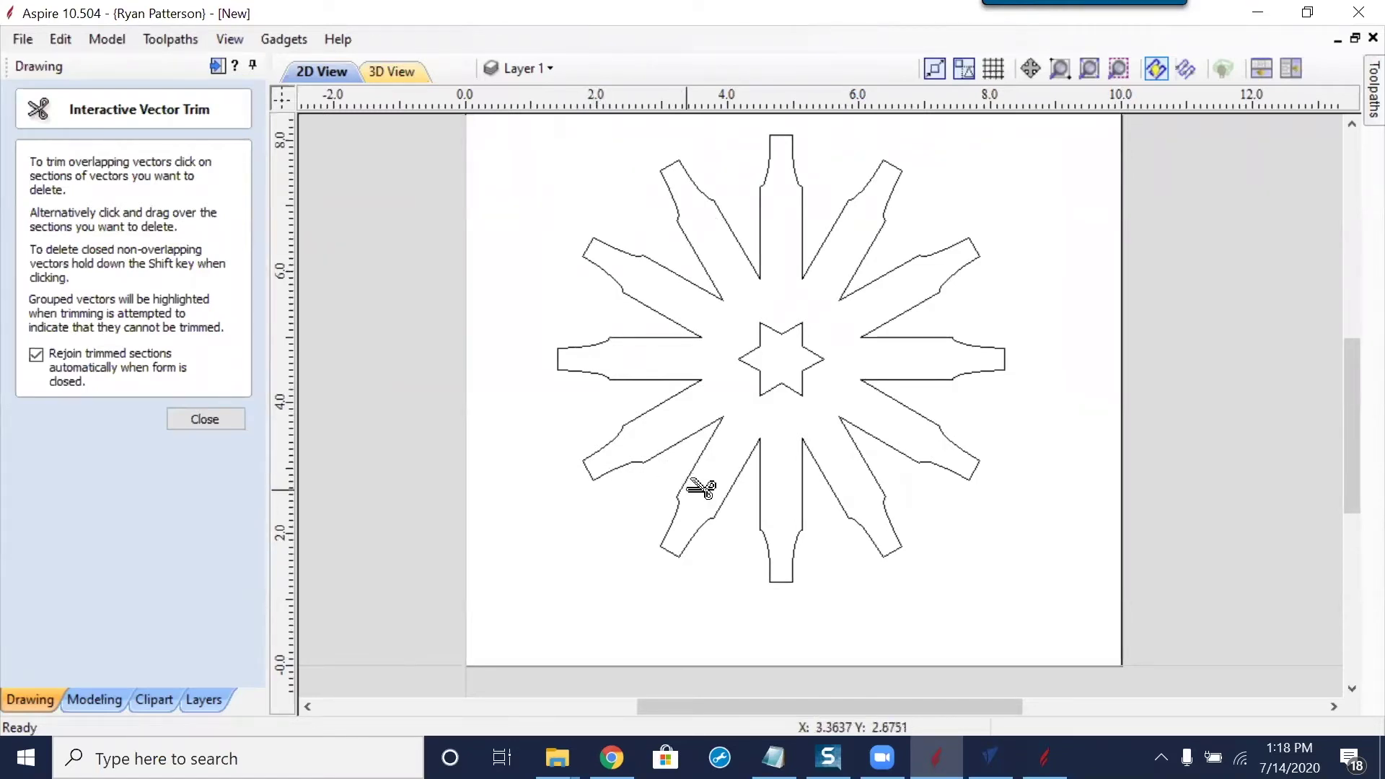
{"action": "left_click", "coordinate": [204, 420]}
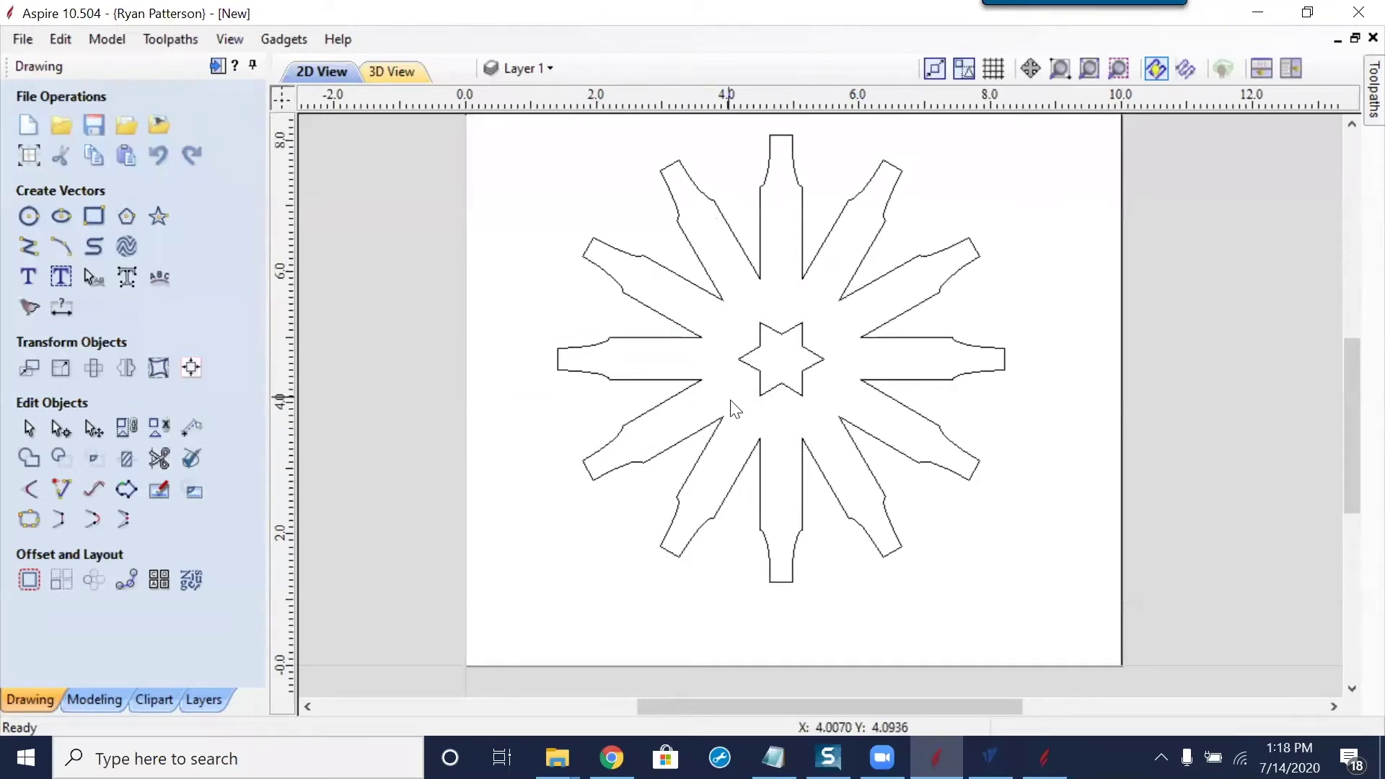
Select the star and all surrounding bar vectors and delete them to empty the job
{"action": "scroll", "coordinate": [735, 408], "scroll_direction": "down", "scroll_amount": 2}
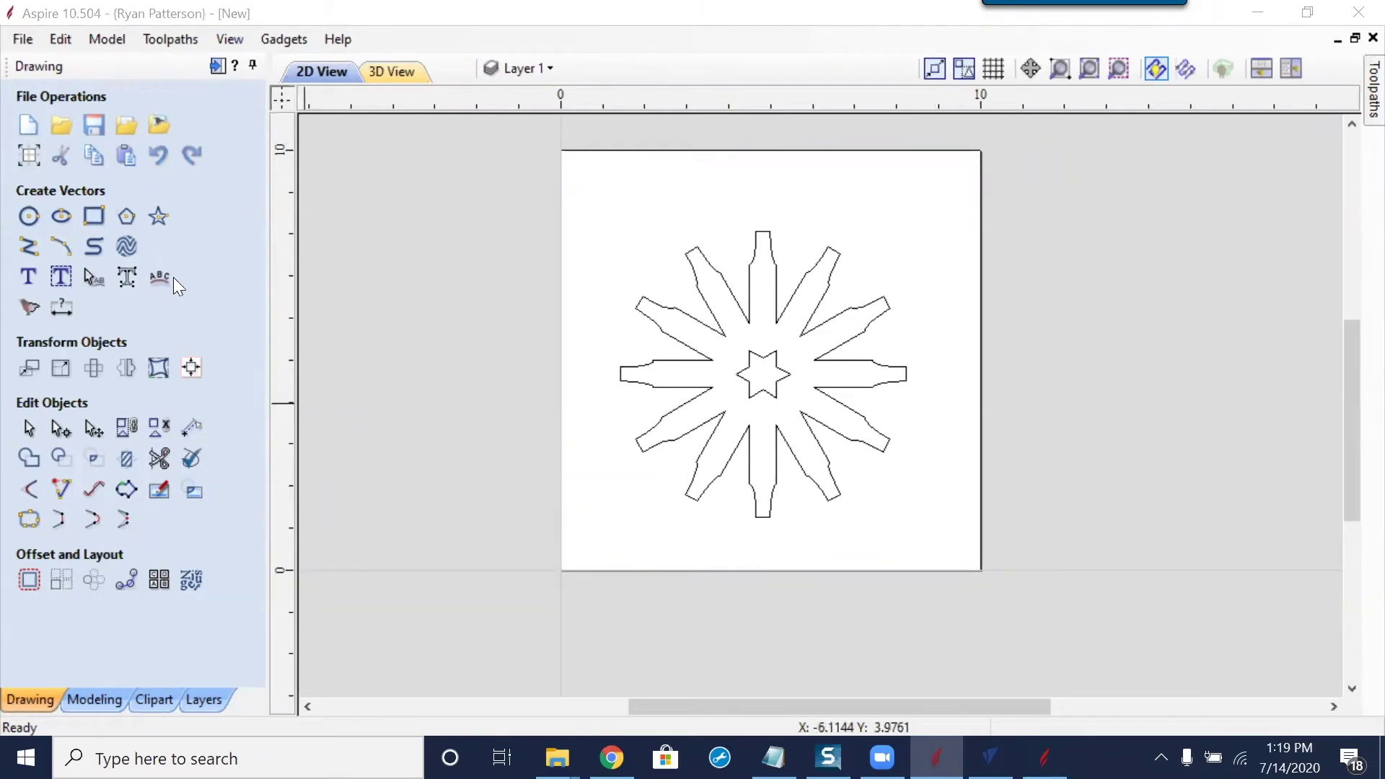
{"action": "left_click_drag", "start_coordinate": [914, 223], "coordinate": [588, 535]}
{"action": "key", "text": "Delete"}
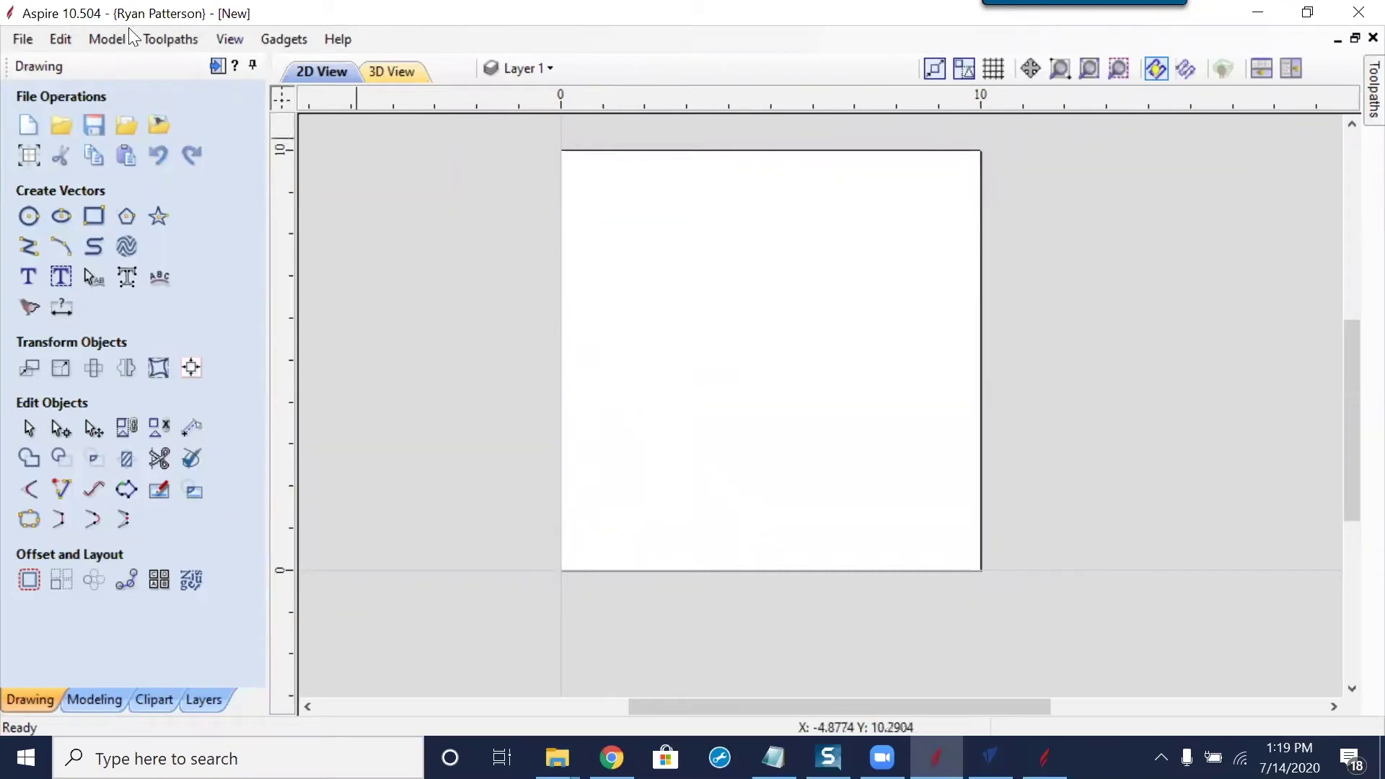
{"action": "left_click", "coordinate": [25, 38]}
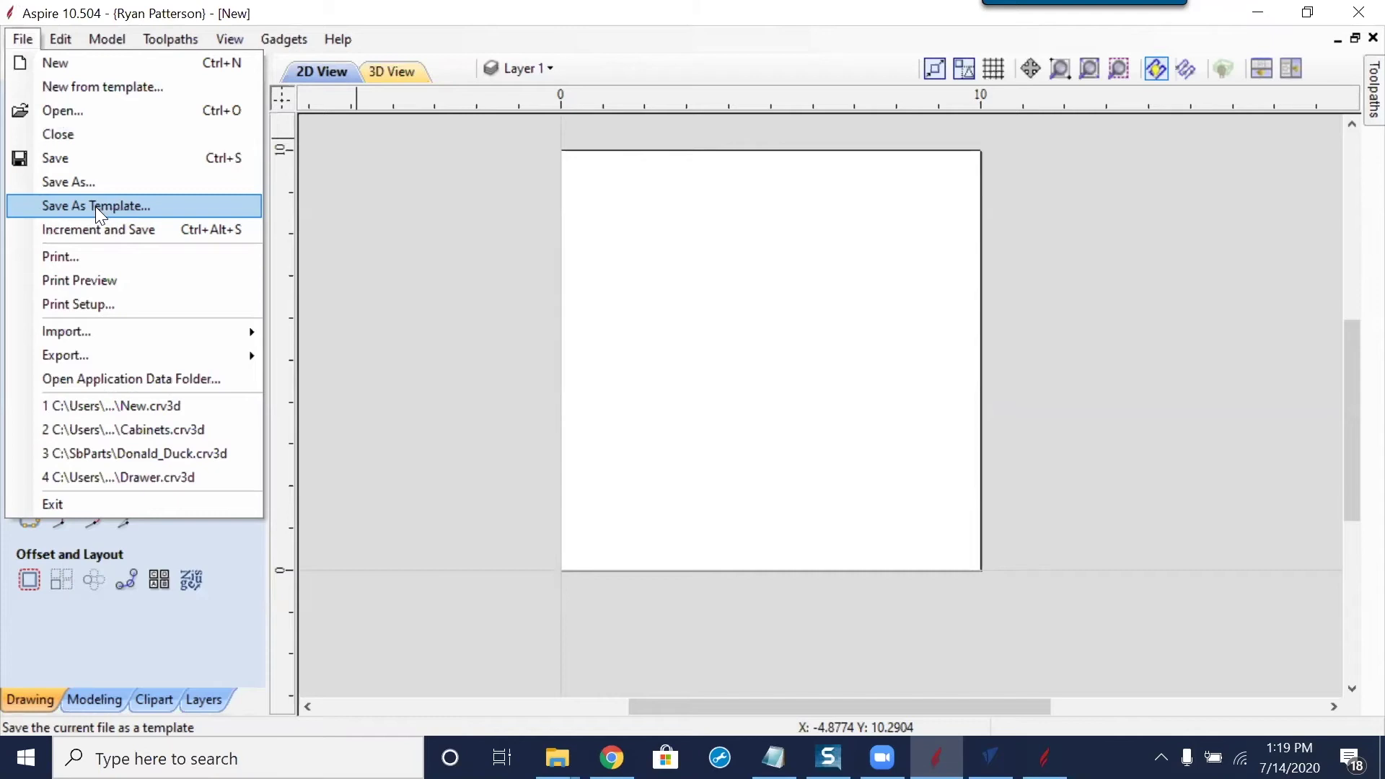
{"action": "left_click", "coordinate": [382, 268]}
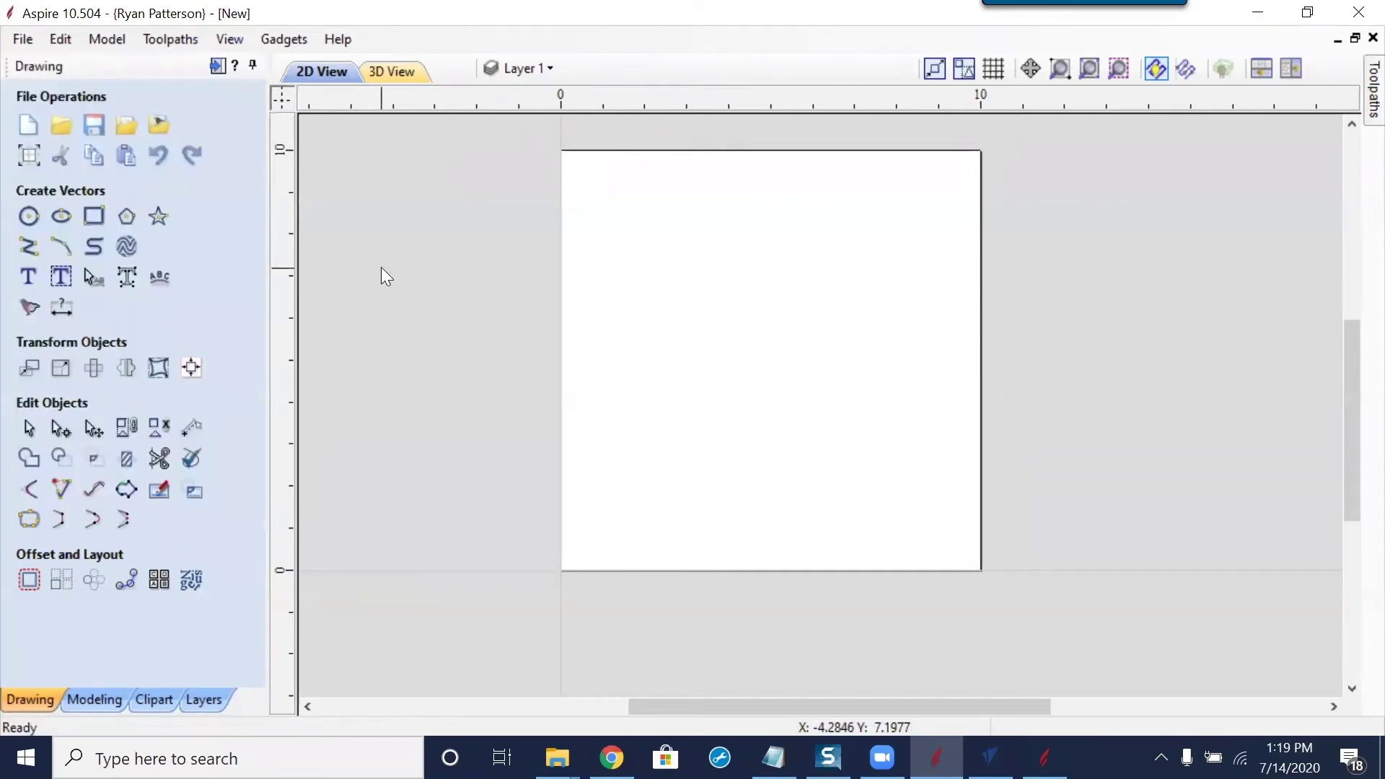
{"action": "left_click", "coordinate": [27, 127]}
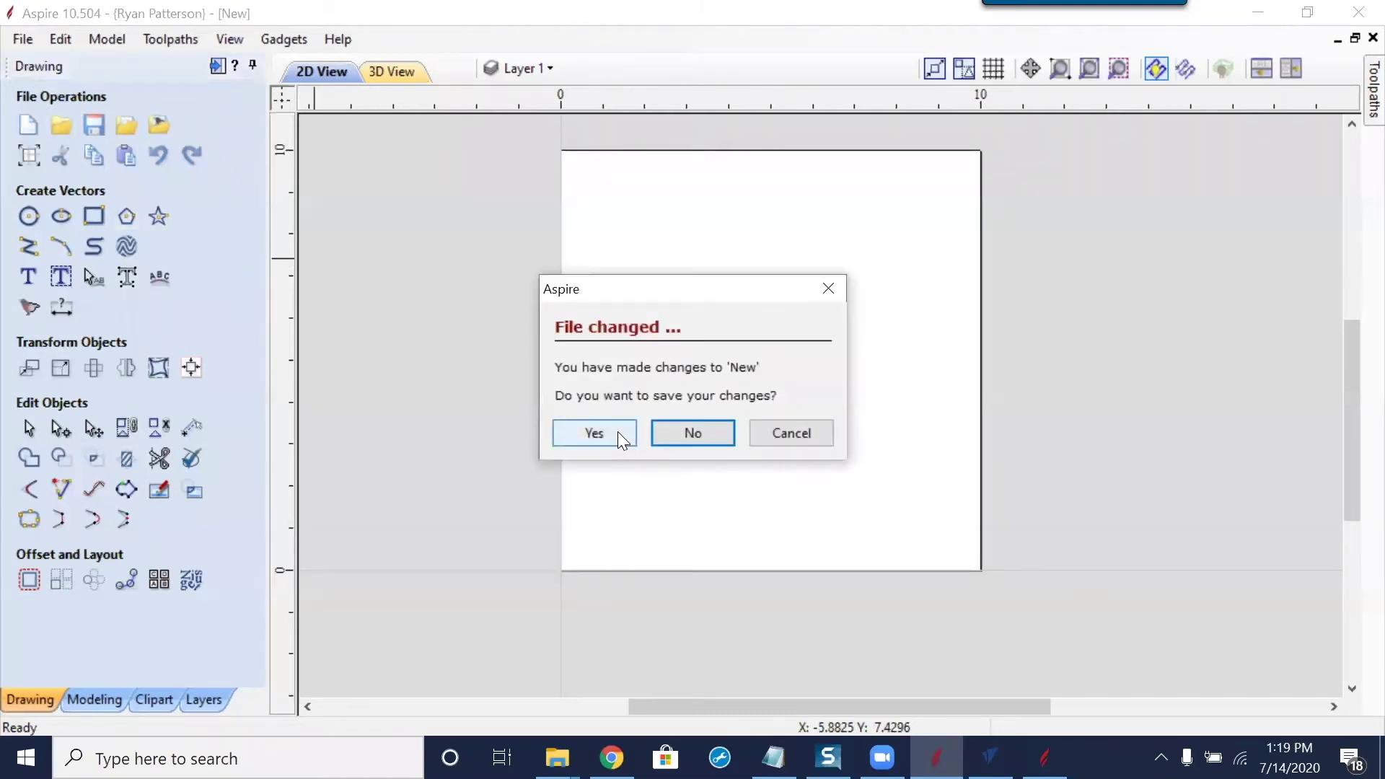
{"action": "left_click", "coordinate": [683, 440]}
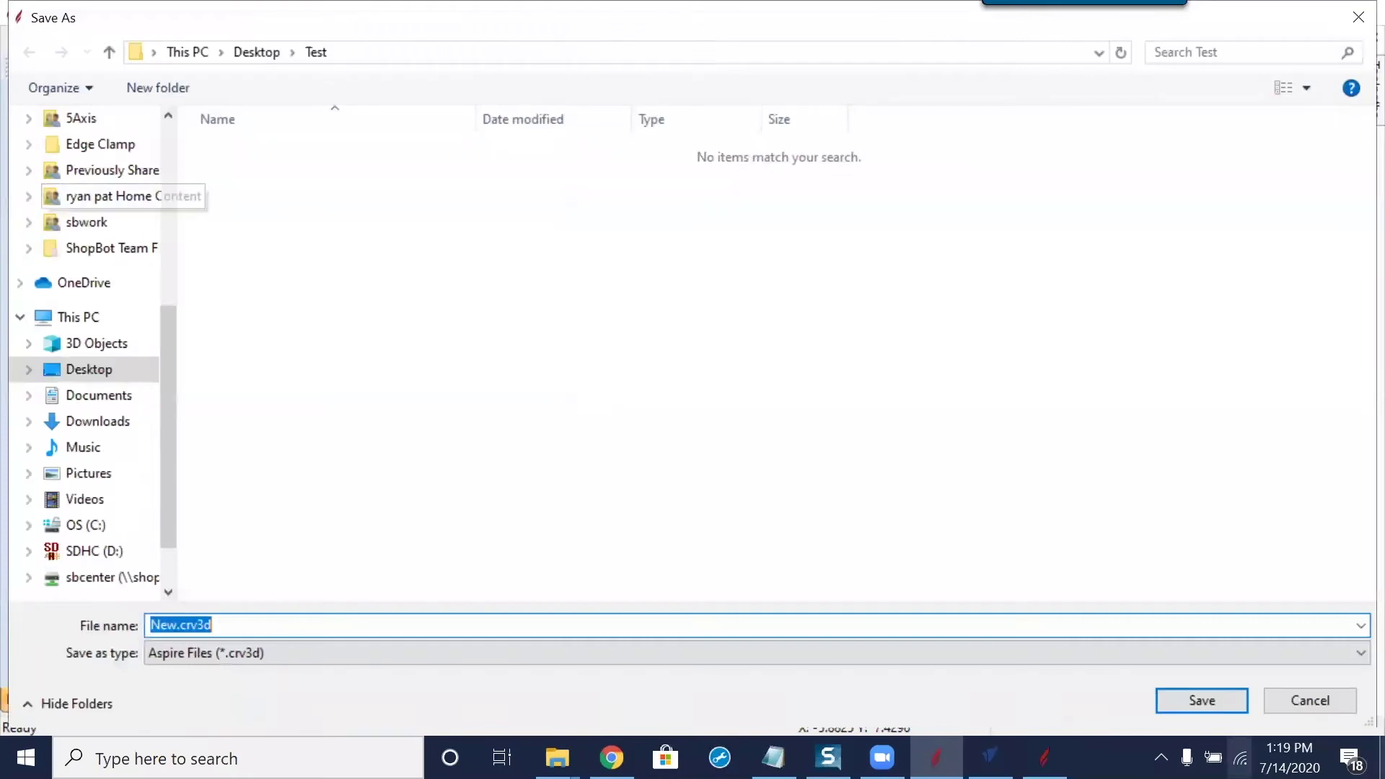
{"action": "left_click", "coordinate": [1310, 701]}
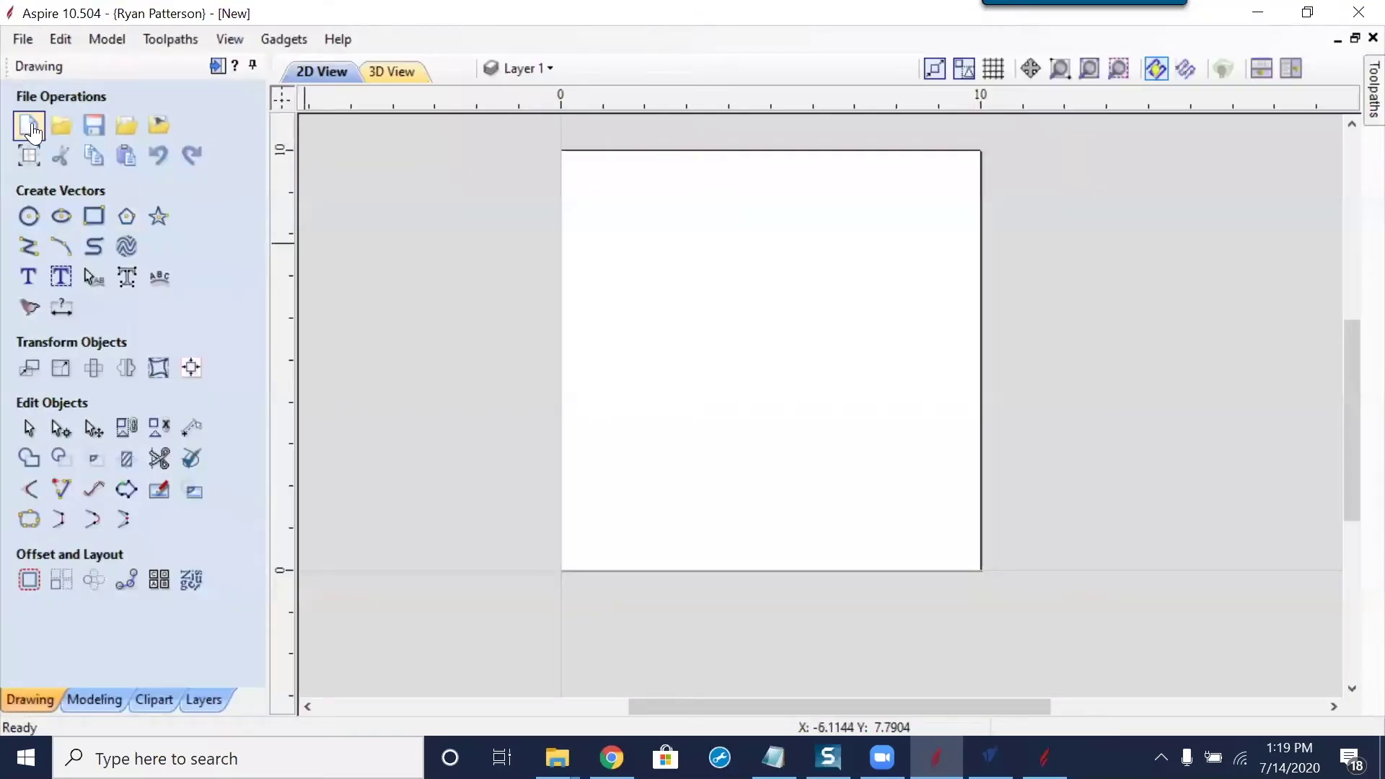
Start a new job without saving the changes, and set its size to 24 inches wide by 18 inches high
{"action": "left_click", "coordinate": [27, 125]}
{"action": "left_click", "coordinate": [684, 435]}
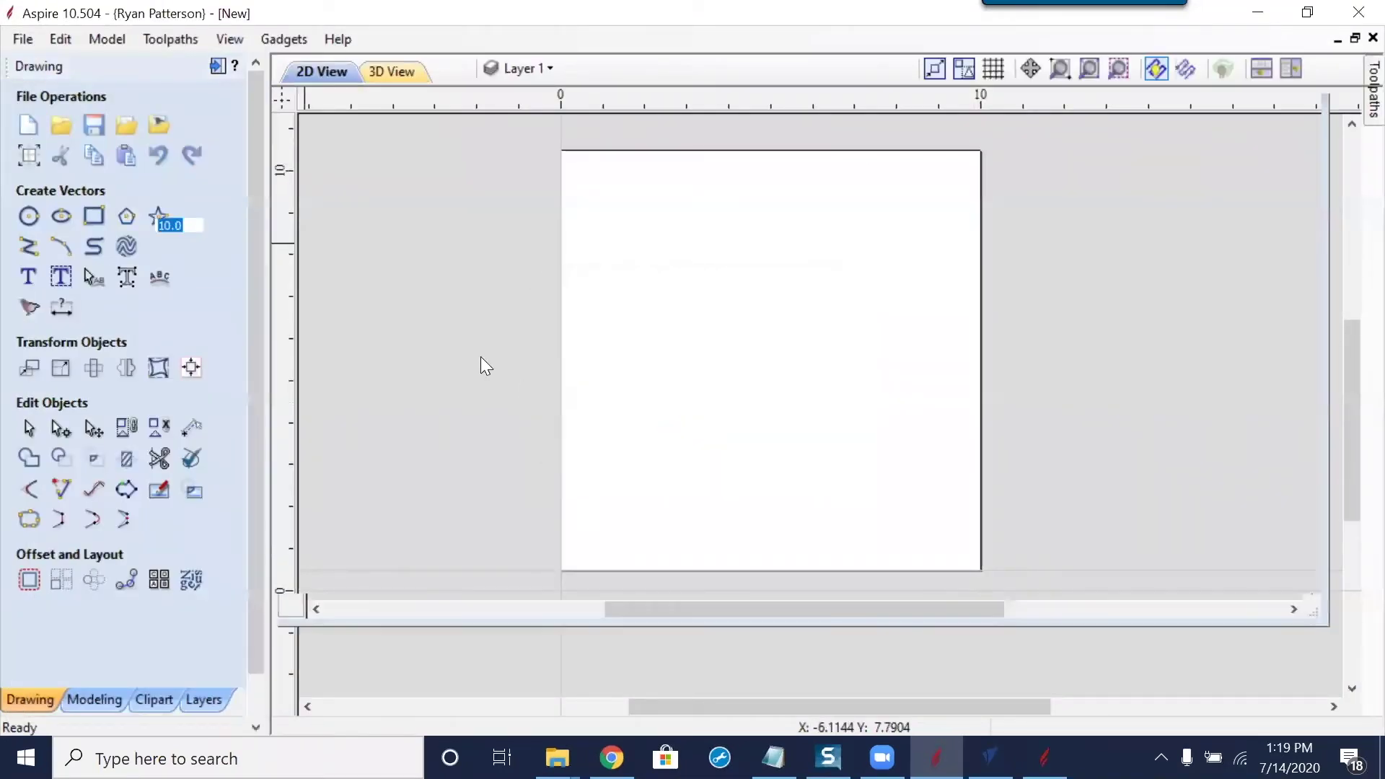
{"action": "type", "text": "24"}
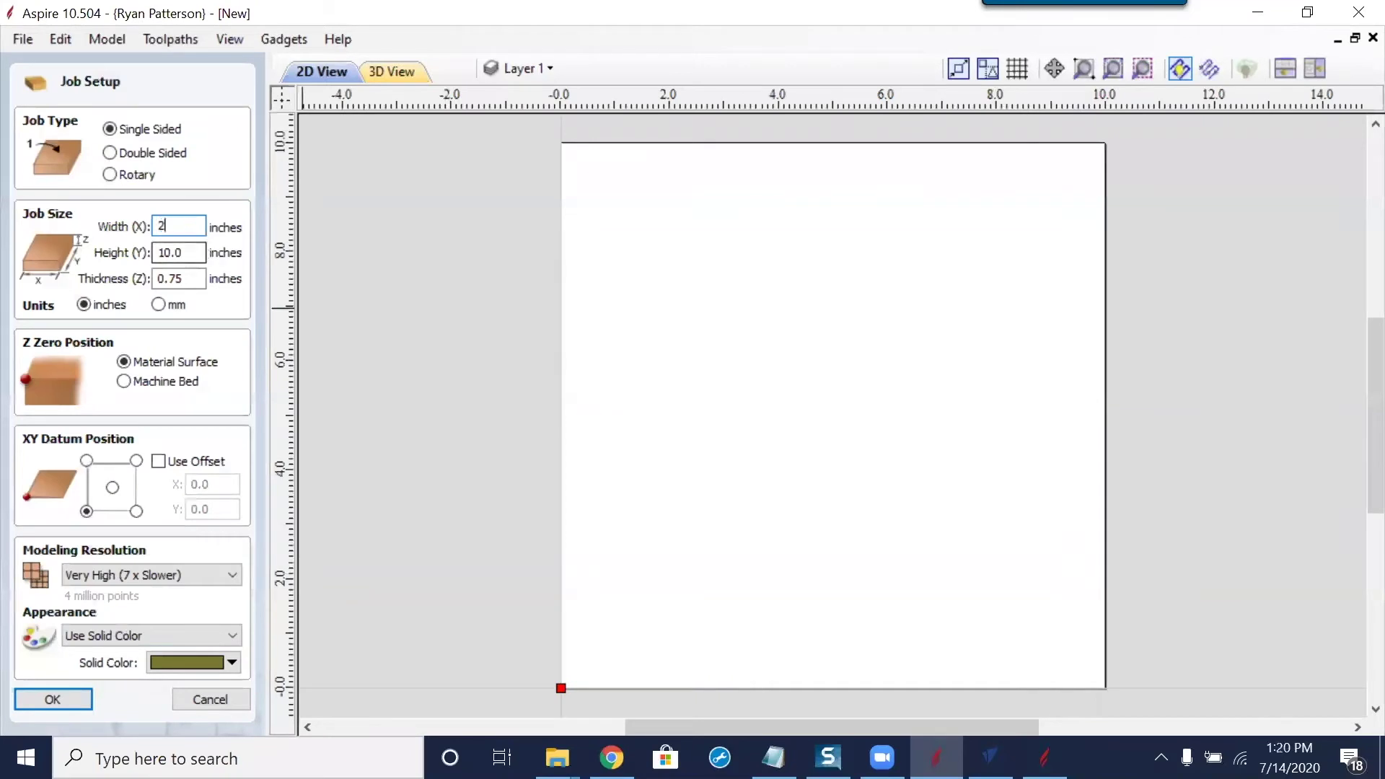
{"action": "key", "text": "Tab"}
{"action": "type", "text": "18"}
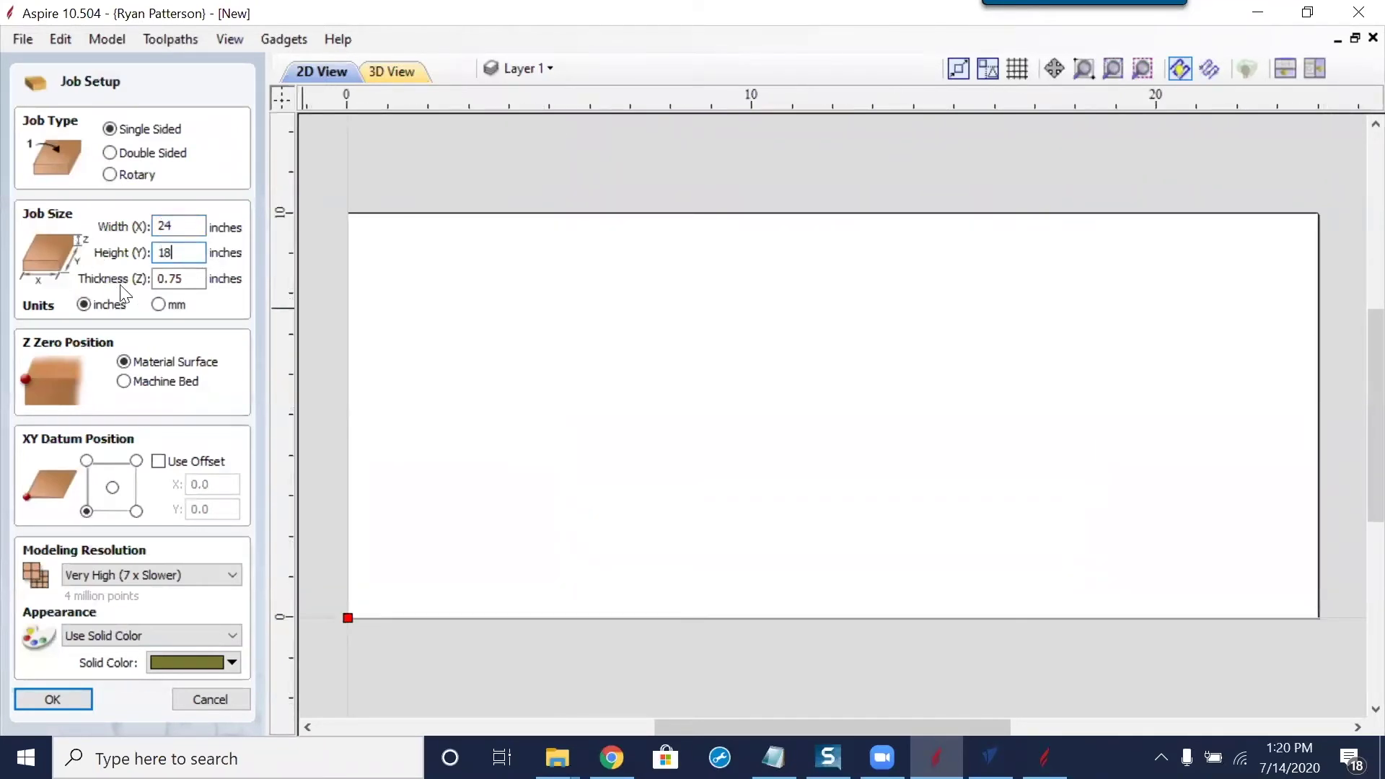
{"action": "left_click", "coordinate": [196, 279]}
{"action": "left_click", "coordinate": [167, 260]}
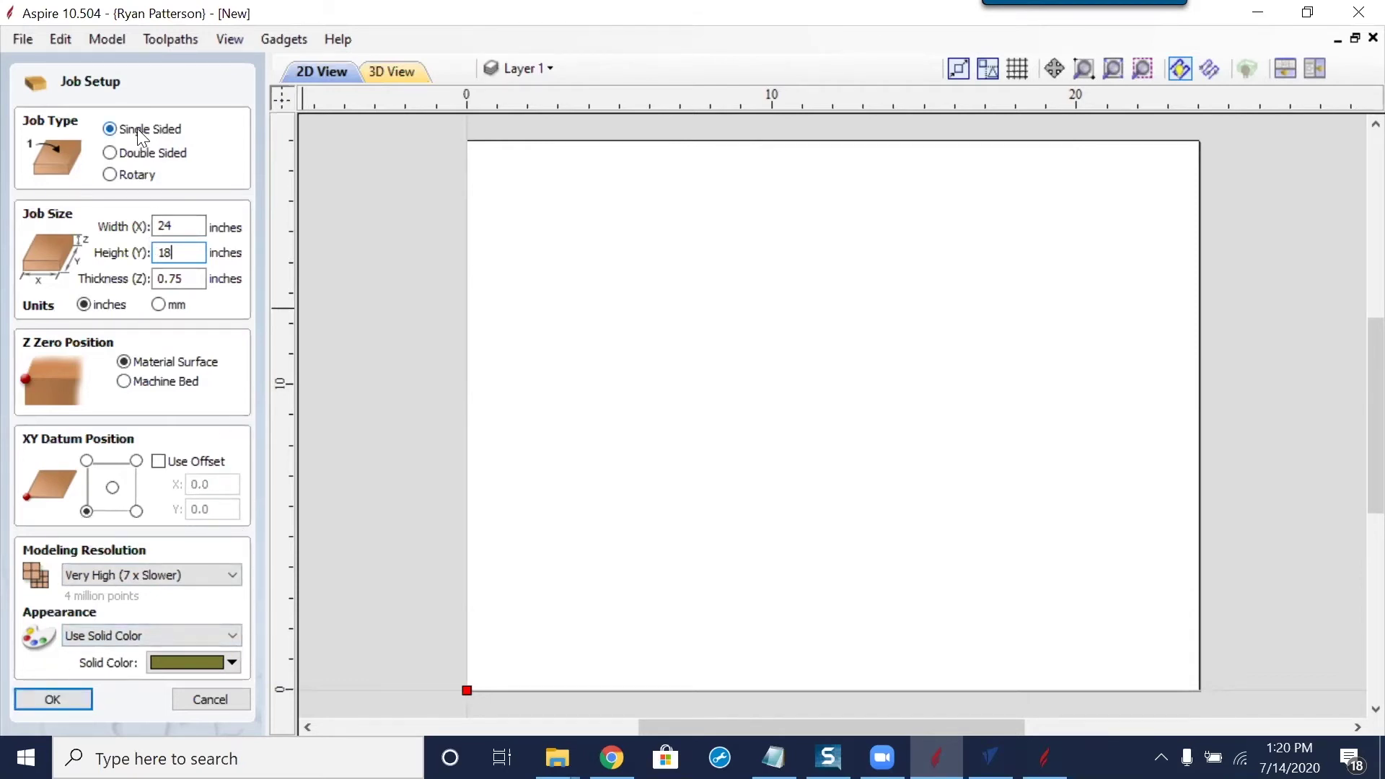
Set the Z zero position to Material Surface and create the job
{"action": "left_click", "coordinate": [168, 381]}
{"action": "left_click", "coordinate": [162, 366]}
{"action": "left_click", "coordinate": [54, 699]}
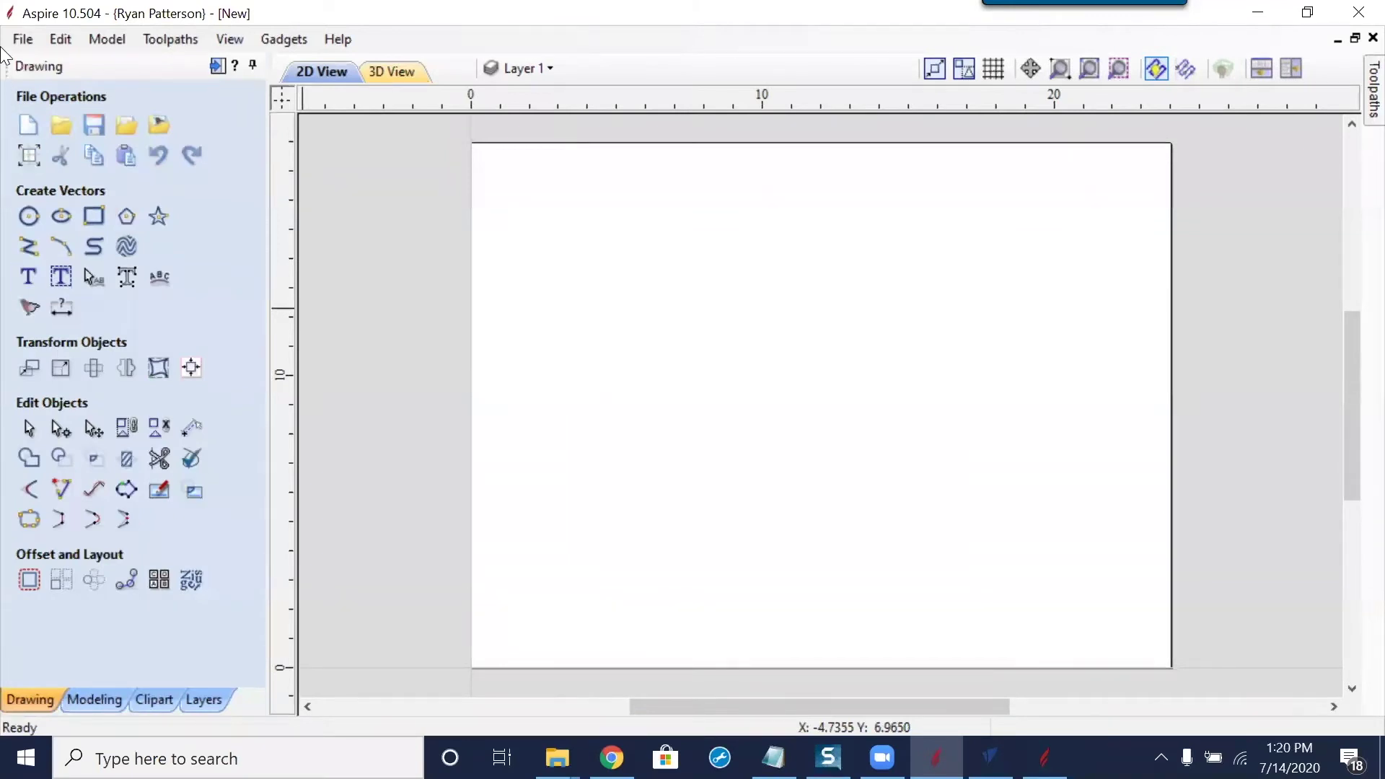
Save the empty job as an Aspire template named 2418HDPE75 in the Test folder
{"action": "left_click", "coordinate": [25, 33]}
{"action": "left_click", "coordinate": [68, 206]}
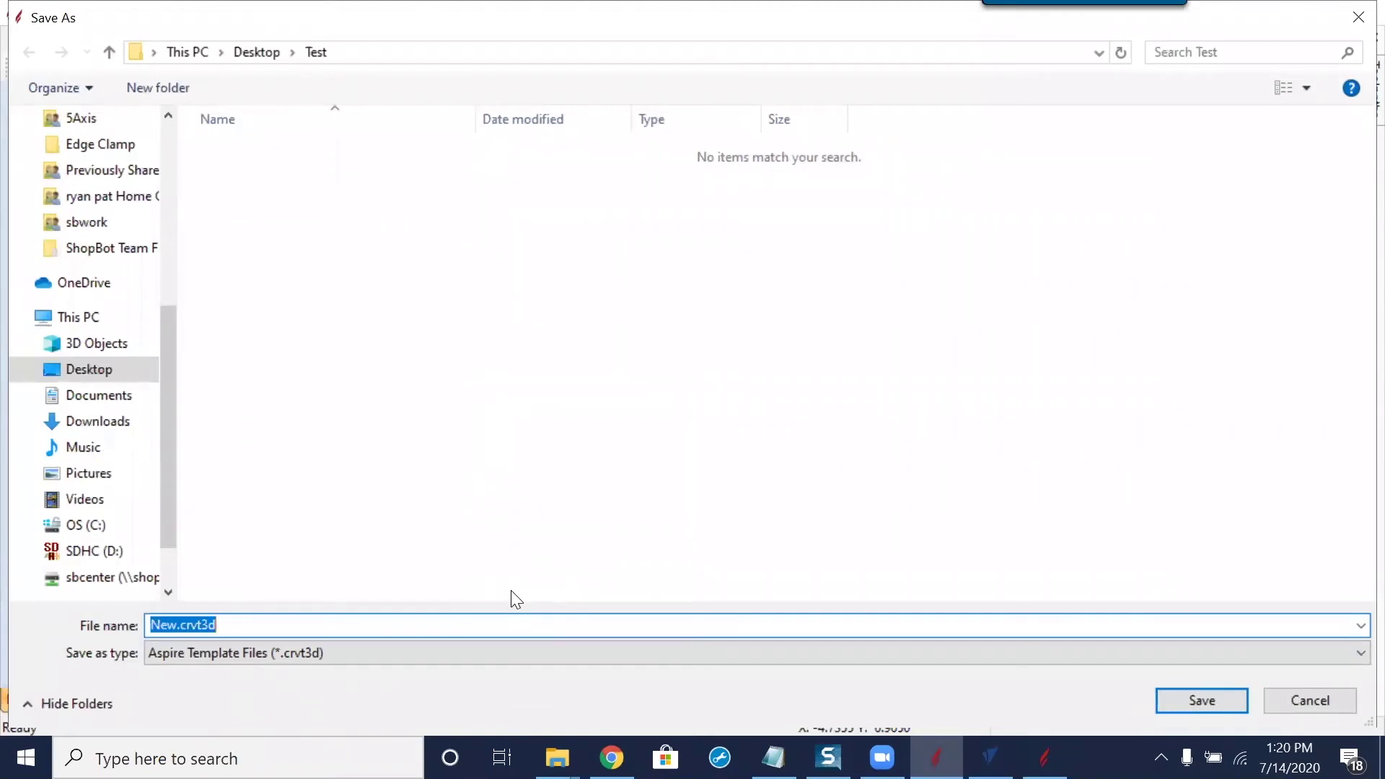
{"action": "type", "text": "241"}
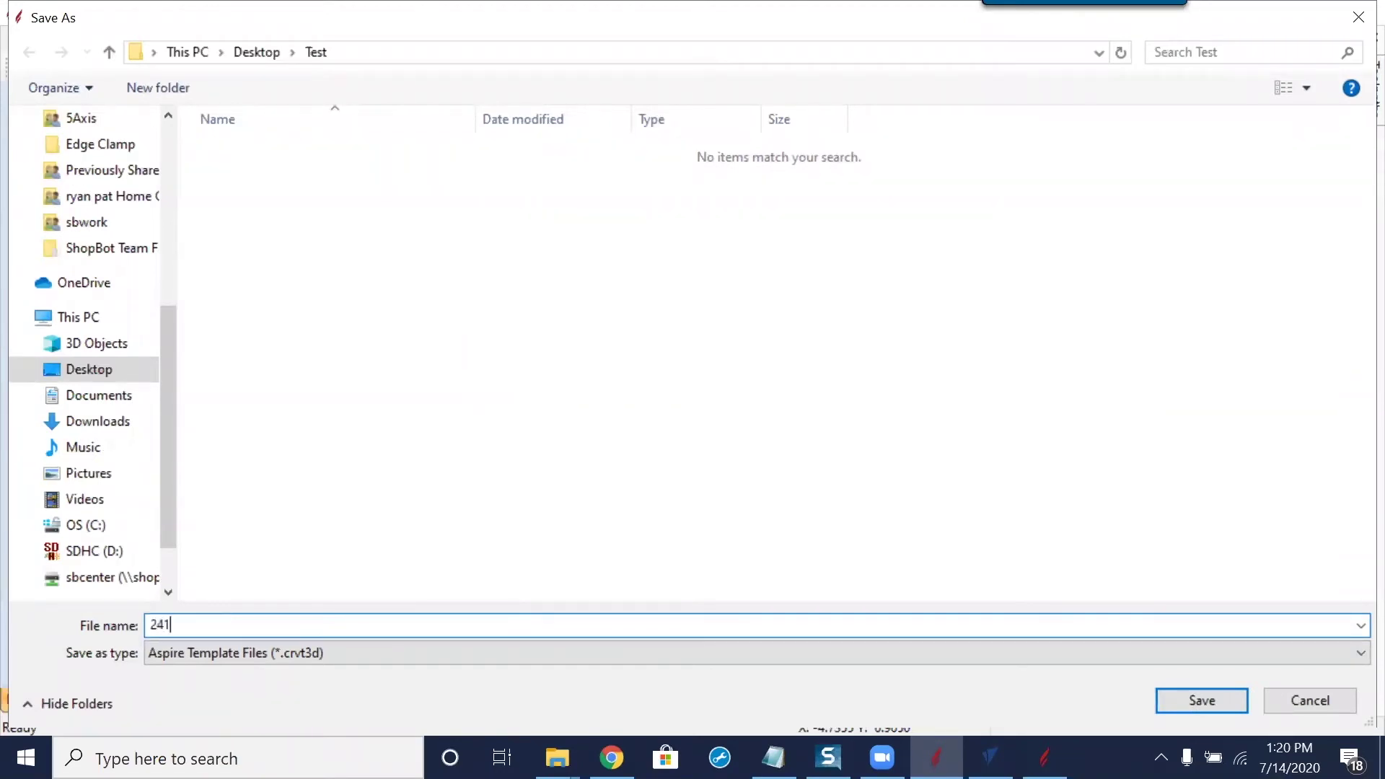
{"action": "type", "text": "8HDPE75"}
{"action": "left_click", "coordinate": [1201, 703]}
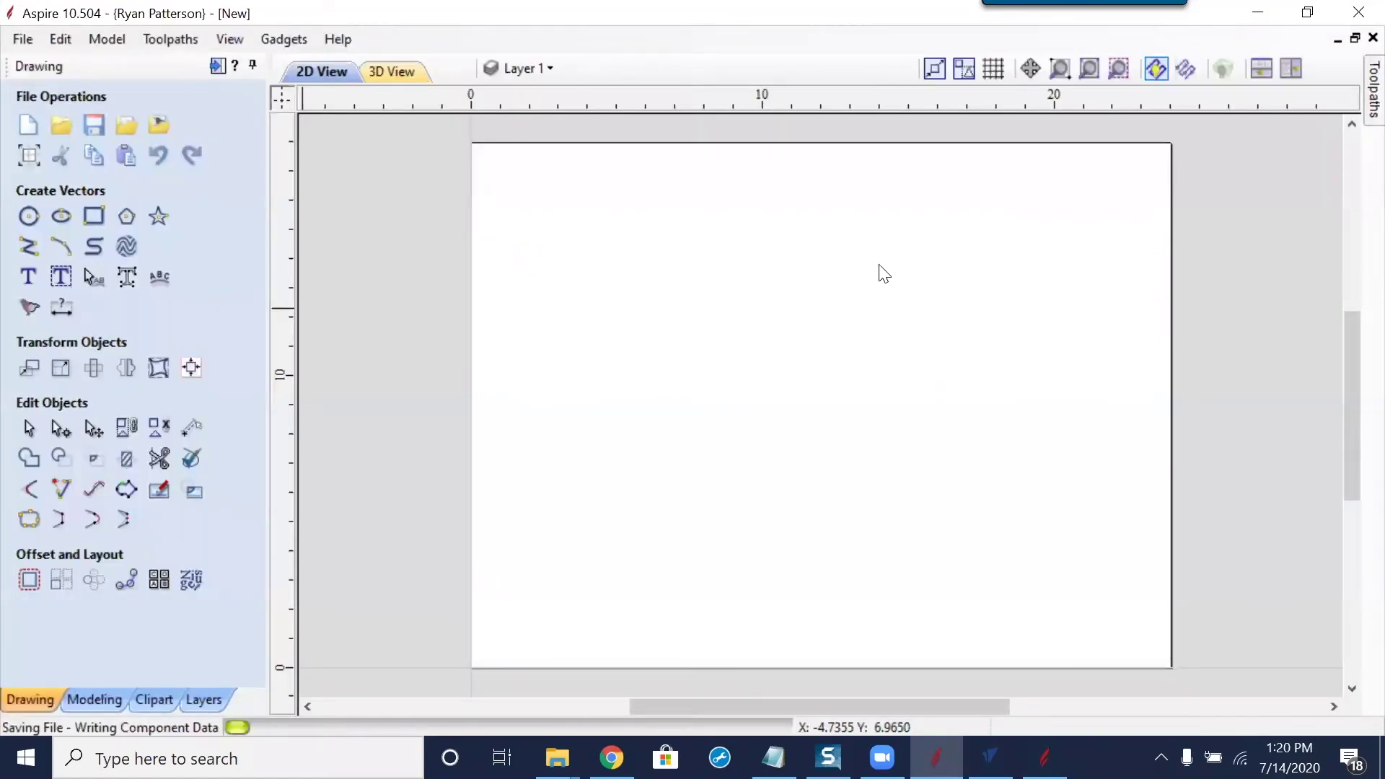
Start a new job without saving the changes, set its width to 67 inches and create it
{"action": "left_click", "coordinate": [29, 121]}
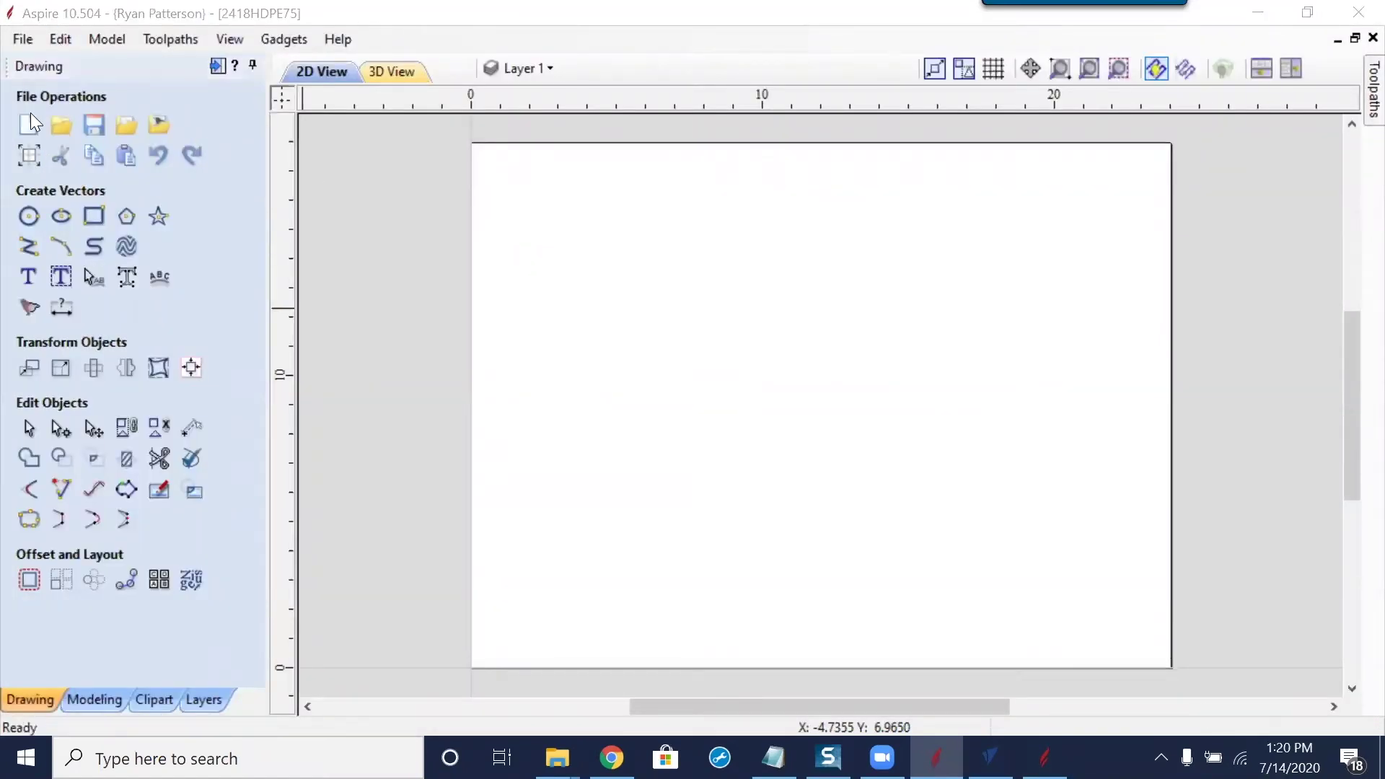
{"action": "left_click", "coordinate": [793, 435]}
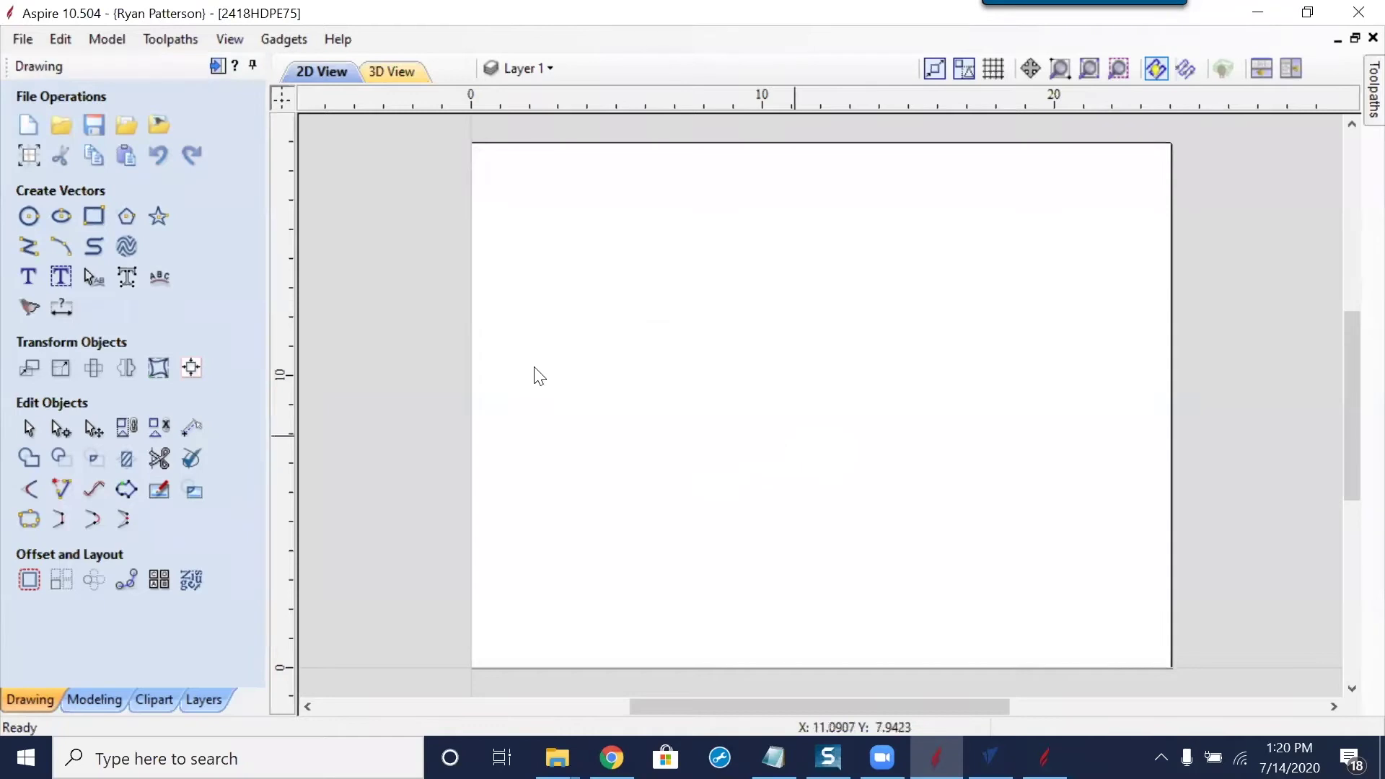
{"action": "left_click", "coordinate": [29, 127]}
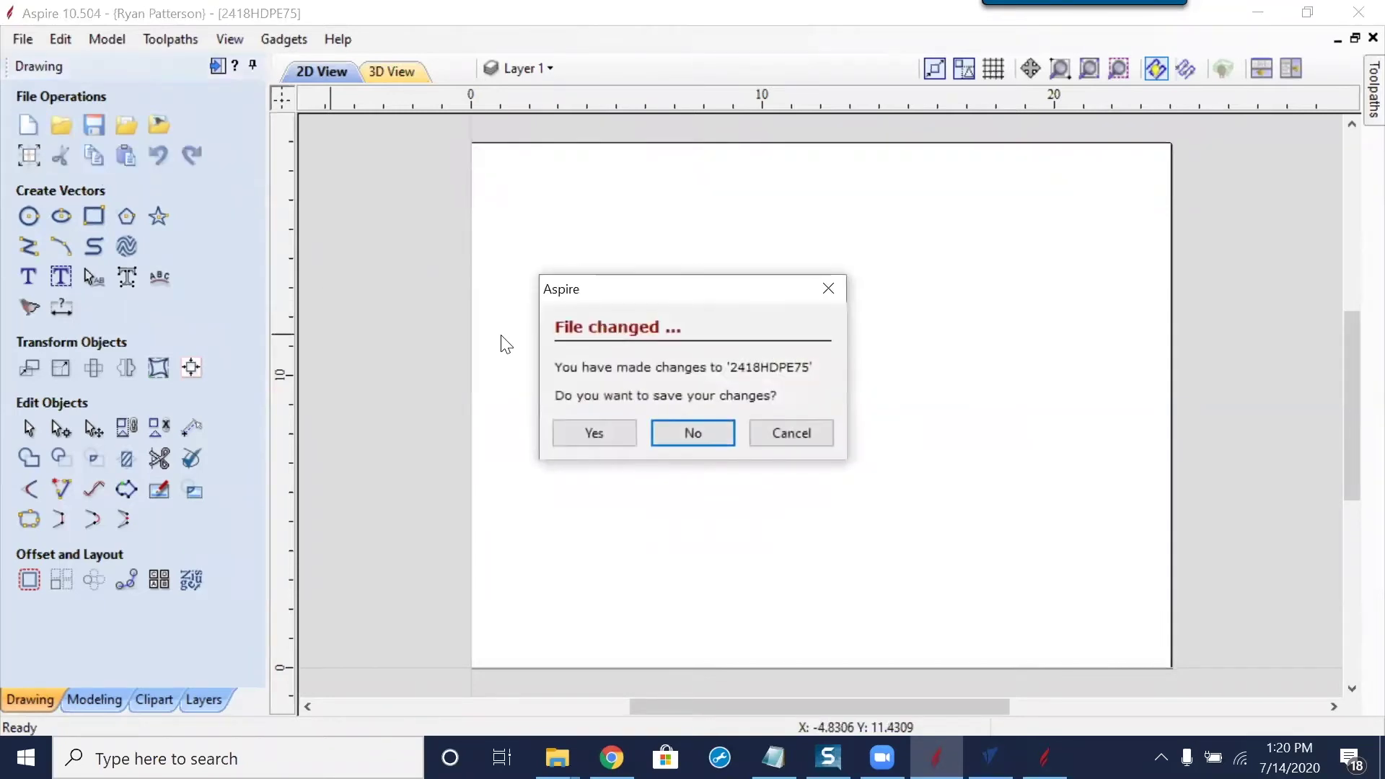
{"action": "left_click", "coordinate": [693, 433]}
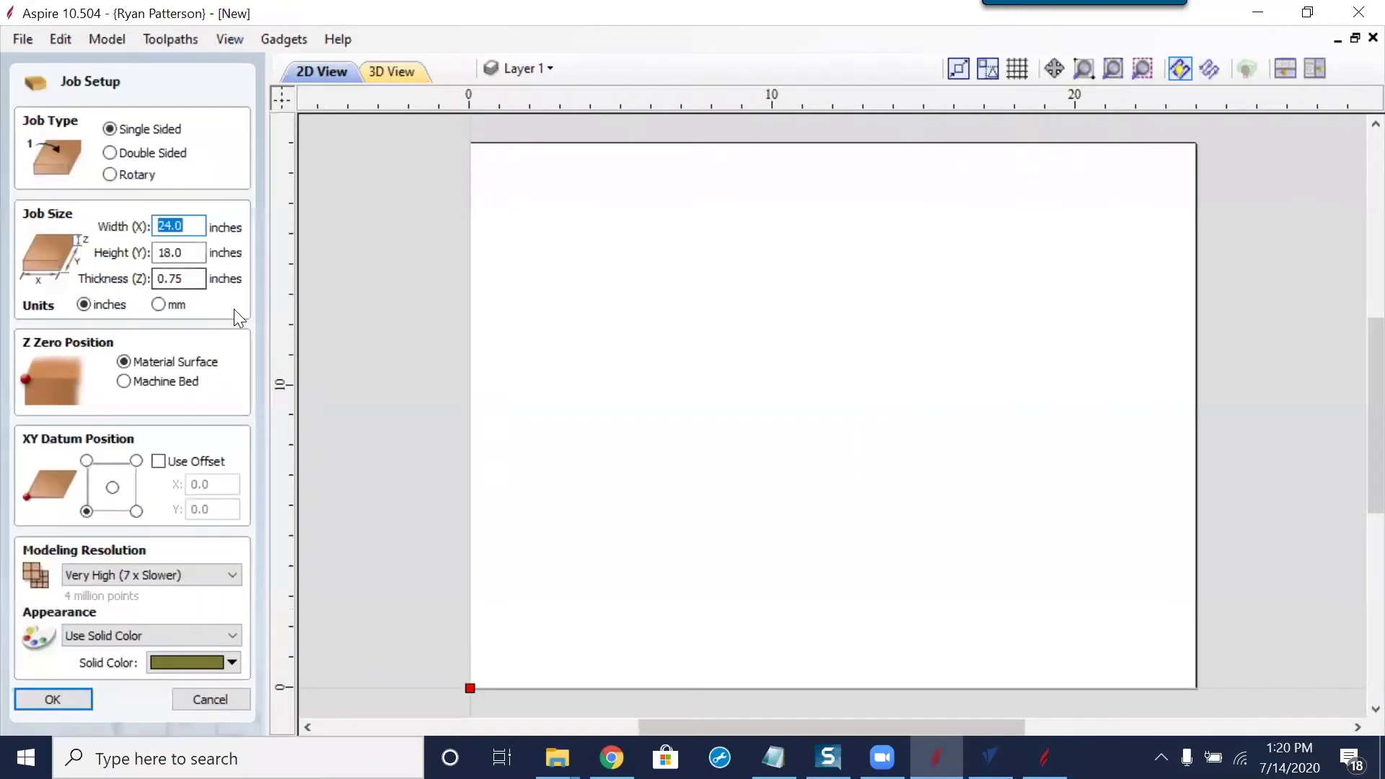
{"action": "type", "text": "67"}
{"action": "key", "text": "Return"}
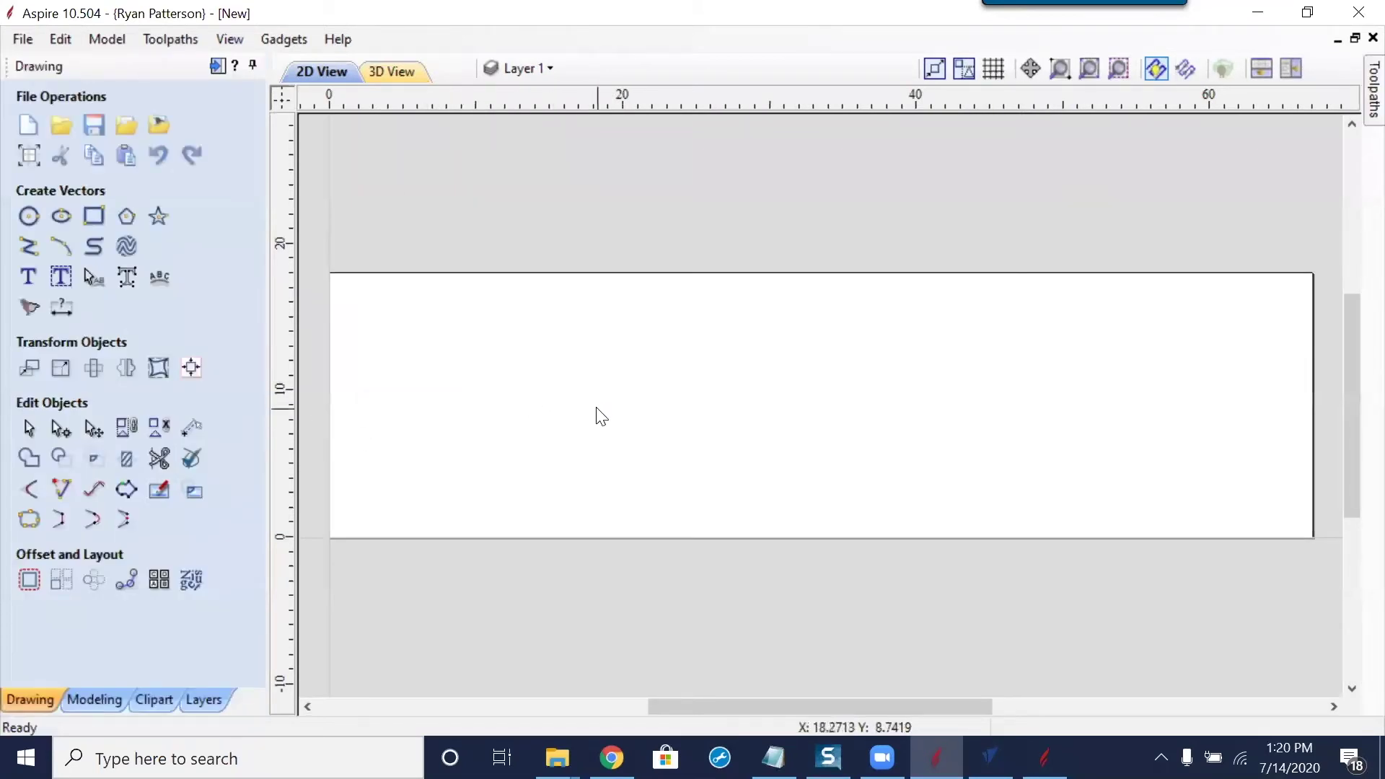
Start a new job from the template 2418HDPE75.crvt3d, discard the current job's changes and accept the template's job setup
{"action": "left_click", "coordinate": [31, 42]}
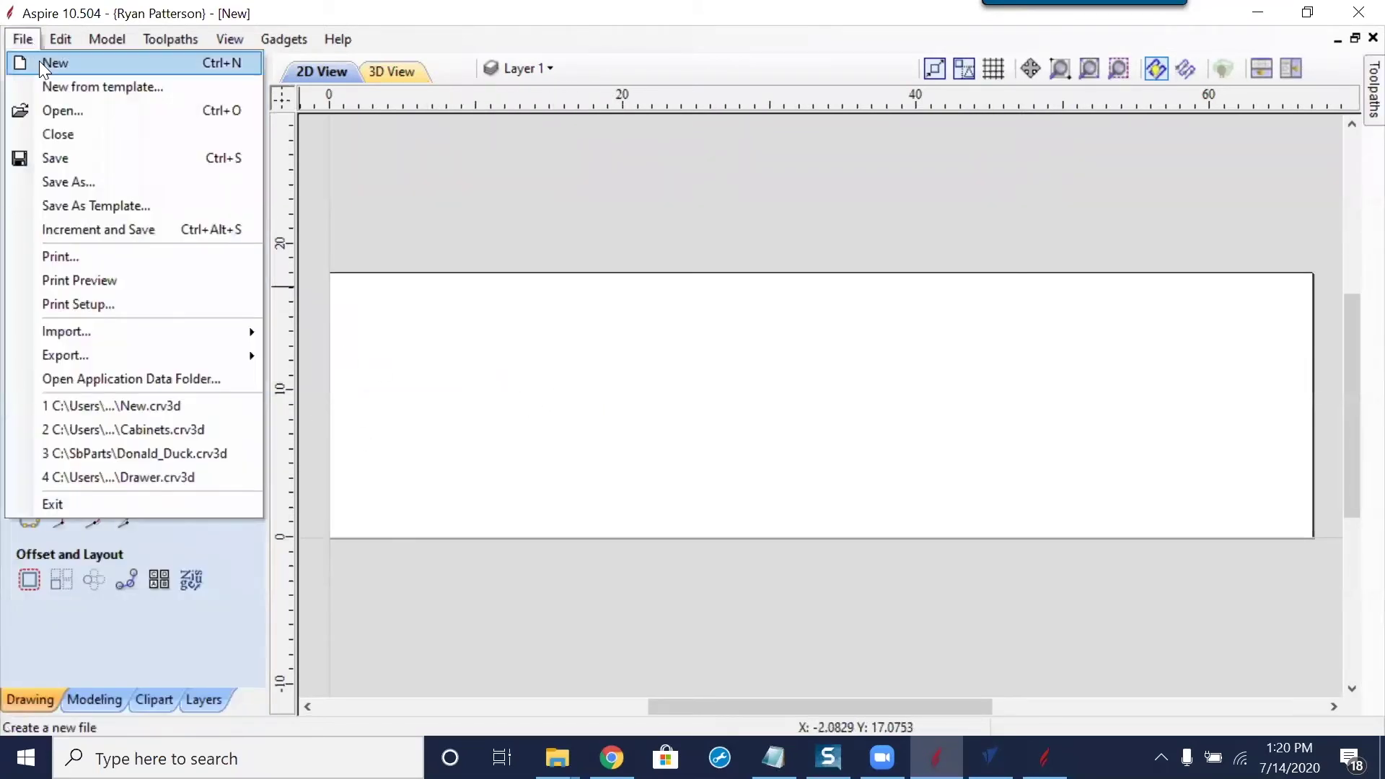
{"action": "left_click", "coordinate": [72, 90]}
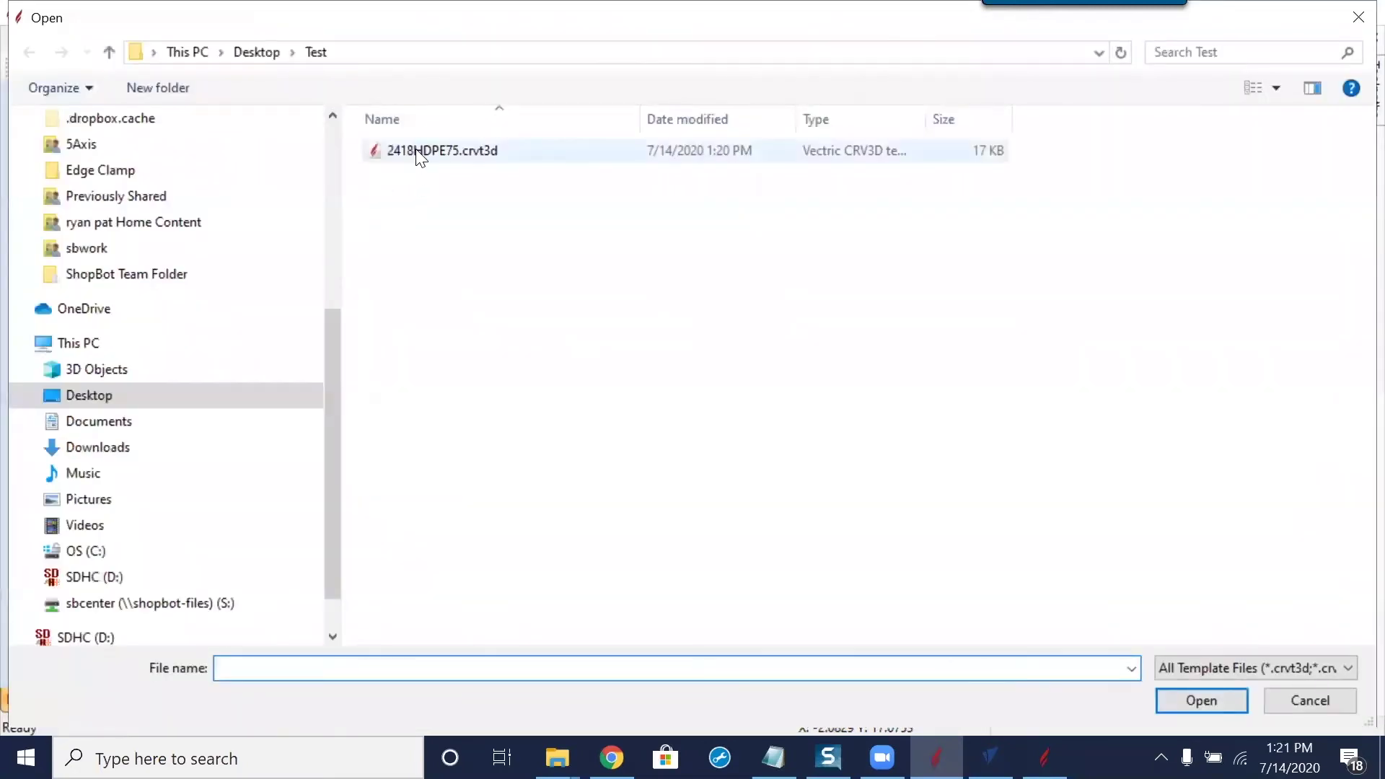
{"action": "left_click", "coordinate": [422, 151]}
{"action": "left_click", "coordinate": [1203, 699]}
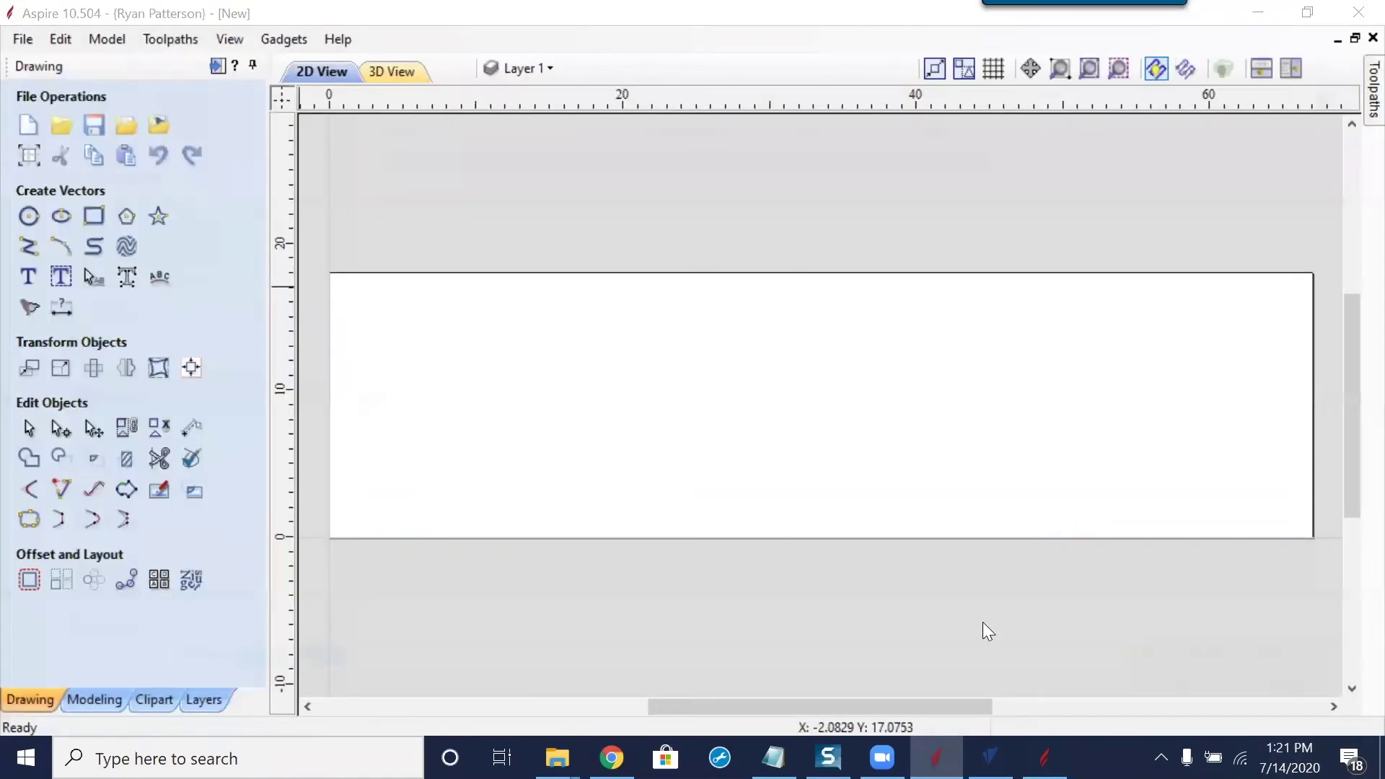
{"action": "left_click", "coordinate": [716, 431]}
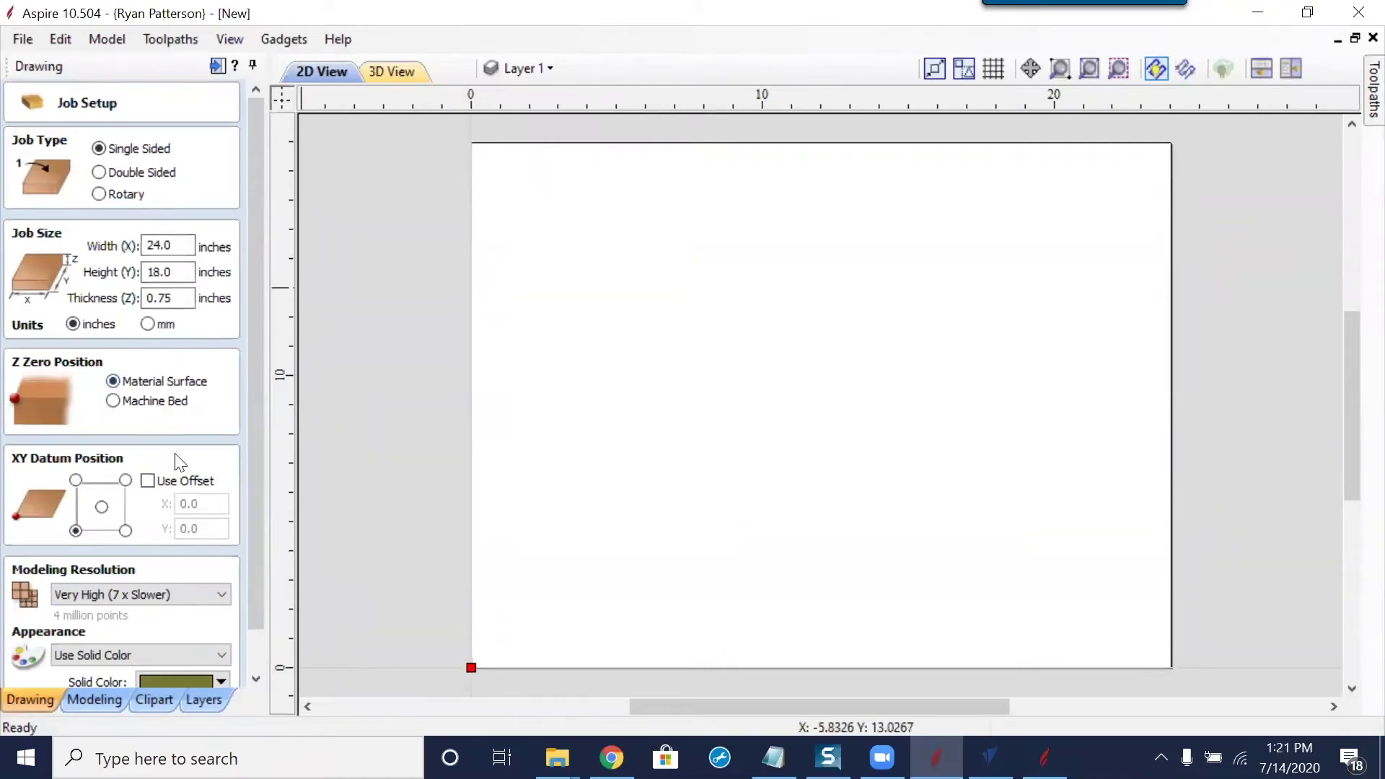
{"action": "scroll", "coordinate": [179, 477], "scroll_direction": "down", "scroll_amount": 2}
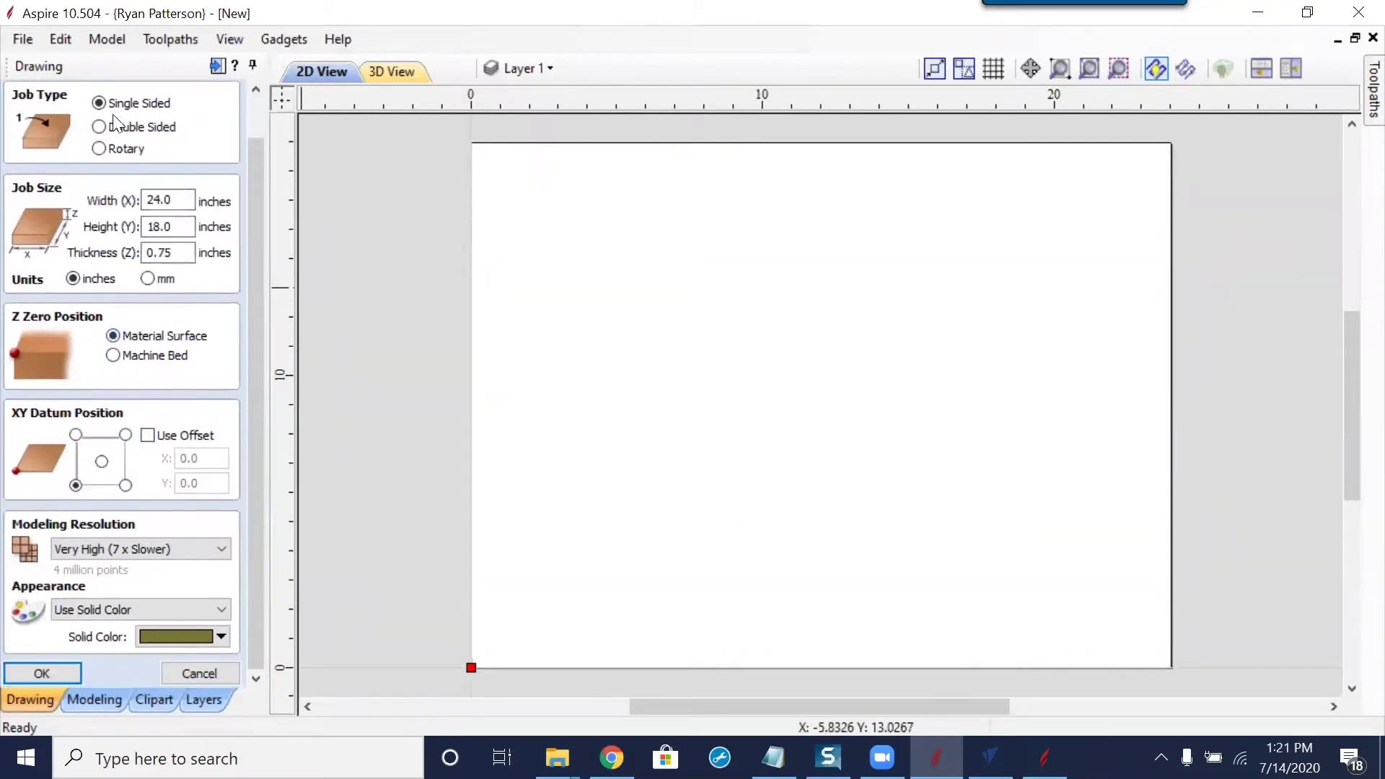
{"action": "left_click", "coordinate": [75, 677]}
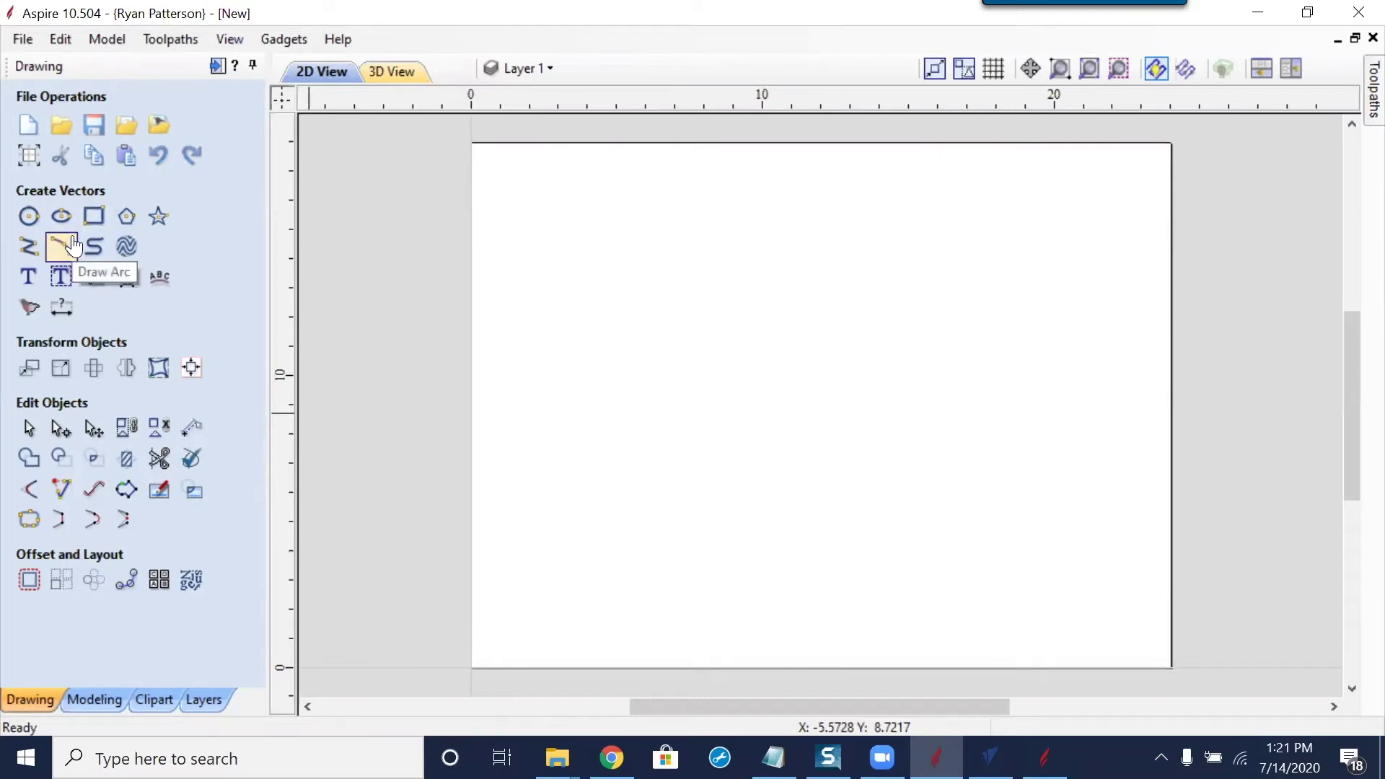
Draw a rectangle about 18.1 by 10.7 inches with external corner radii of 0.9 inches on the material
{"action": "left_click", "coordinate": [94, 215]}
{"action": "left_click_drag", "start_coordinate": [590, 257], "coordinate": [1117, 570]}
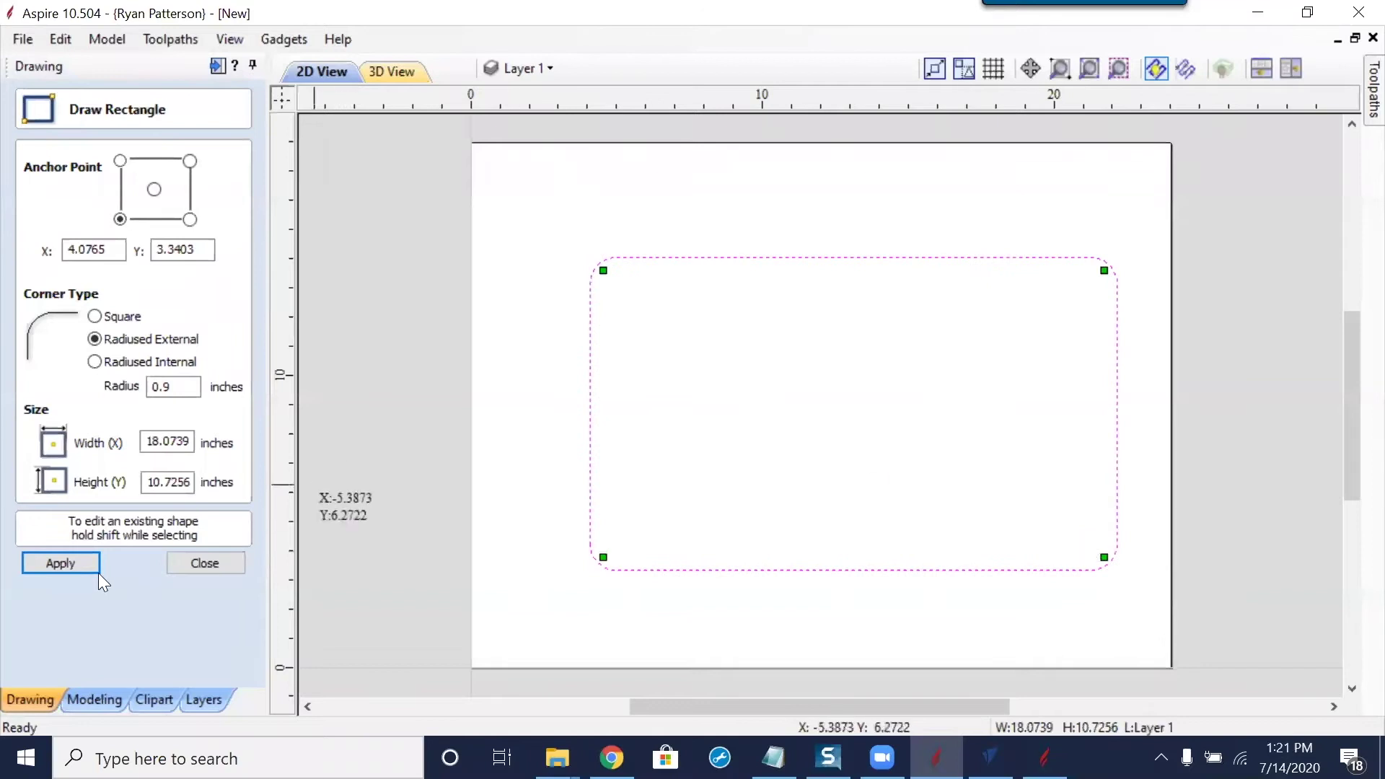
{"action": "left_click", "coordinate": [193, 563]}
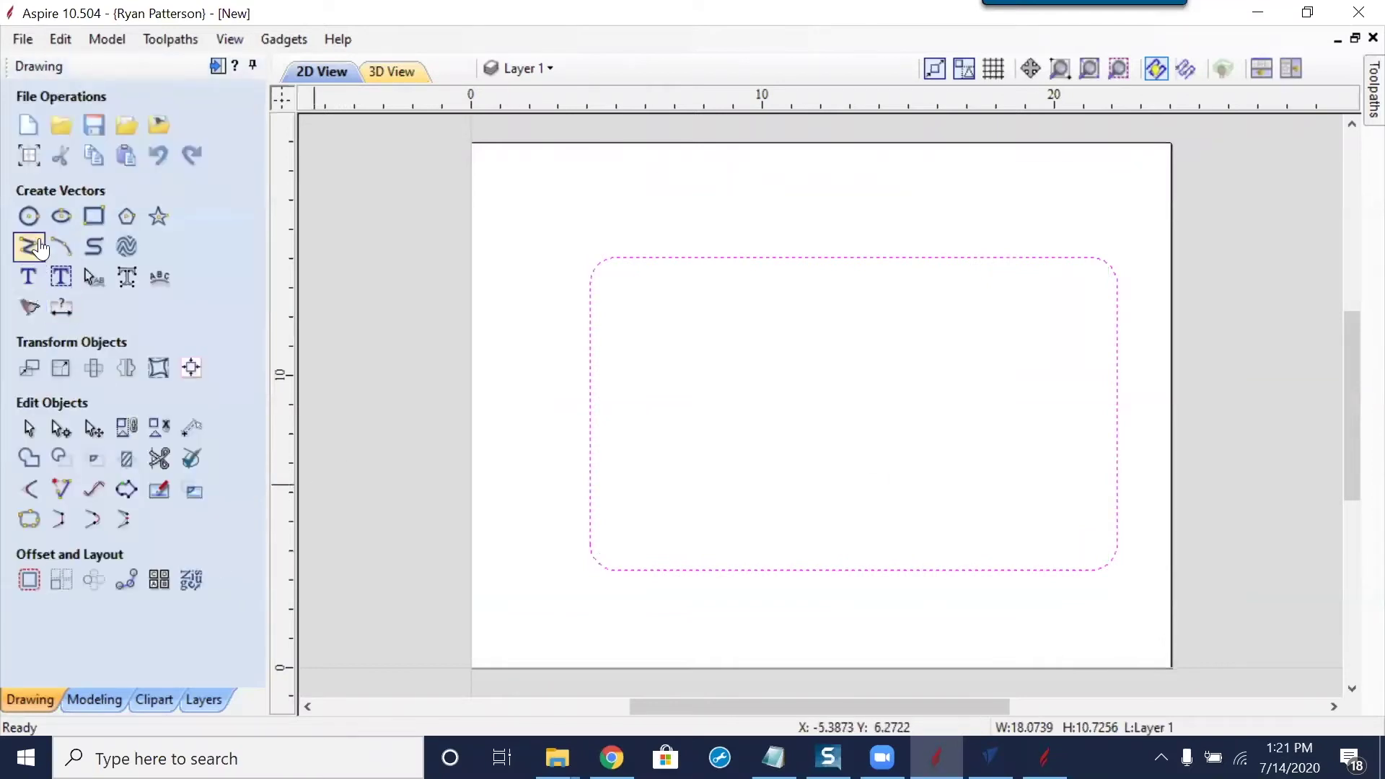
Create the single-line text "123" and place it inside the rounded rectangle, enlarged to about 9.7 by 5.6 inches
{"action": "left_click", "coordinate": [27, 276]}
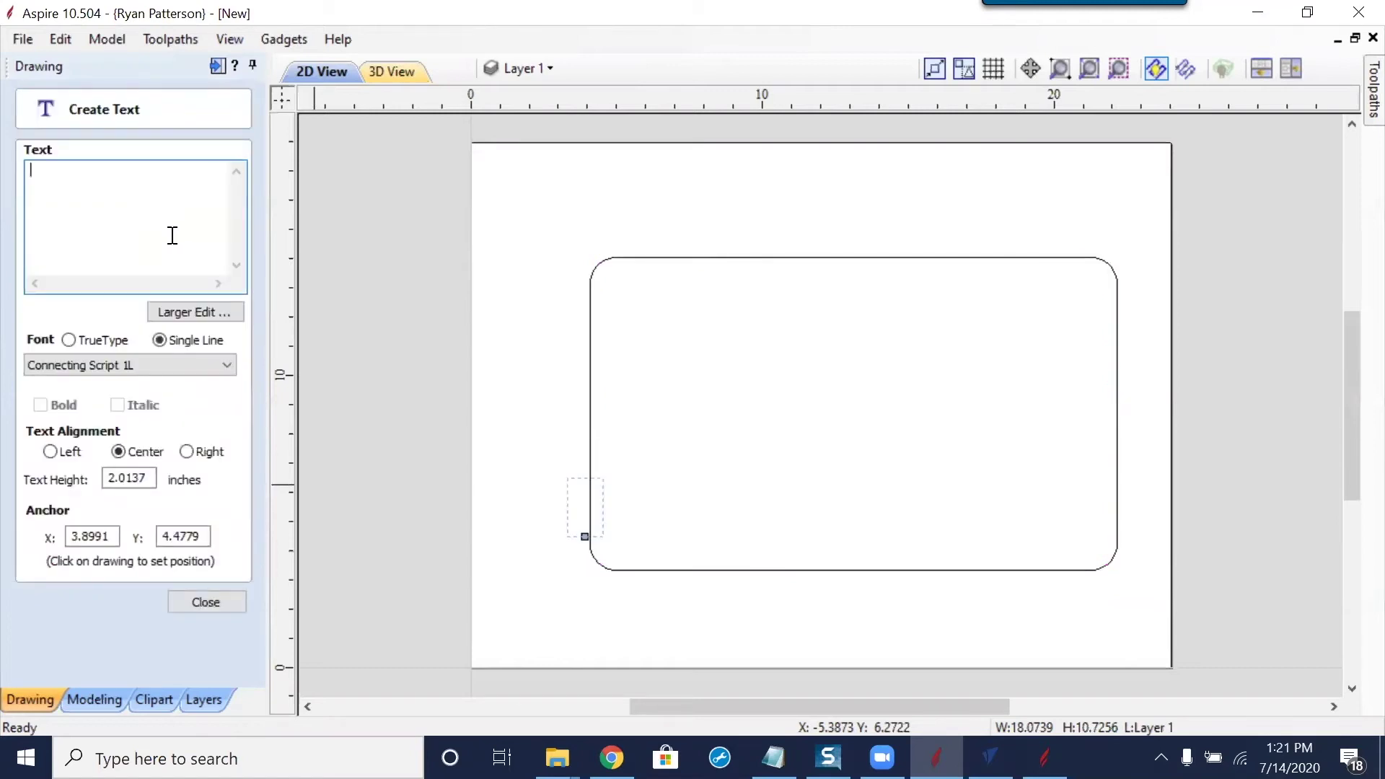
{"action": "type", "text": "123"}
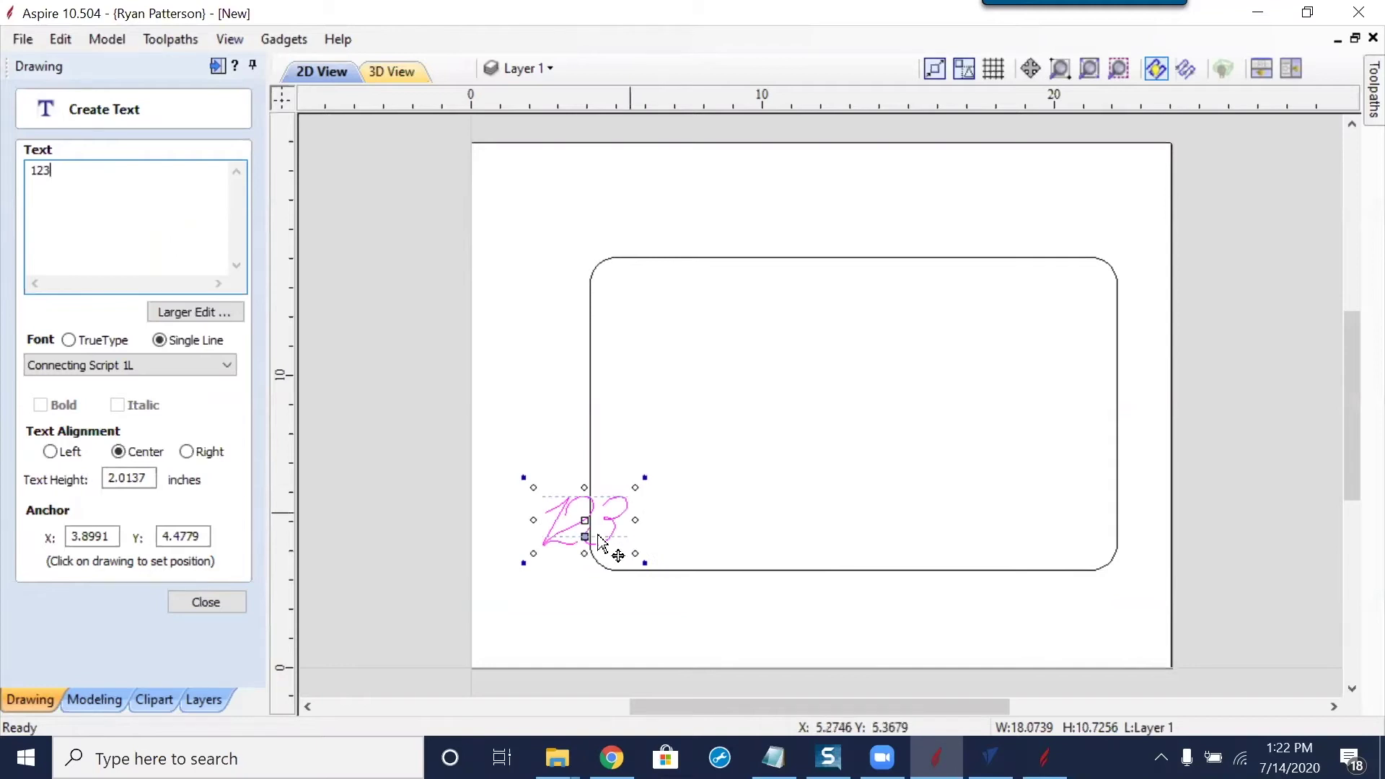
{"action": "left_click_drag", "start_coordinate": [642, 479], "coordinate": [877, 440]}
{"action": "left_click", "coordinate": [839, 321]}
{"action": "left_click", "coordinate": [700, 340]}
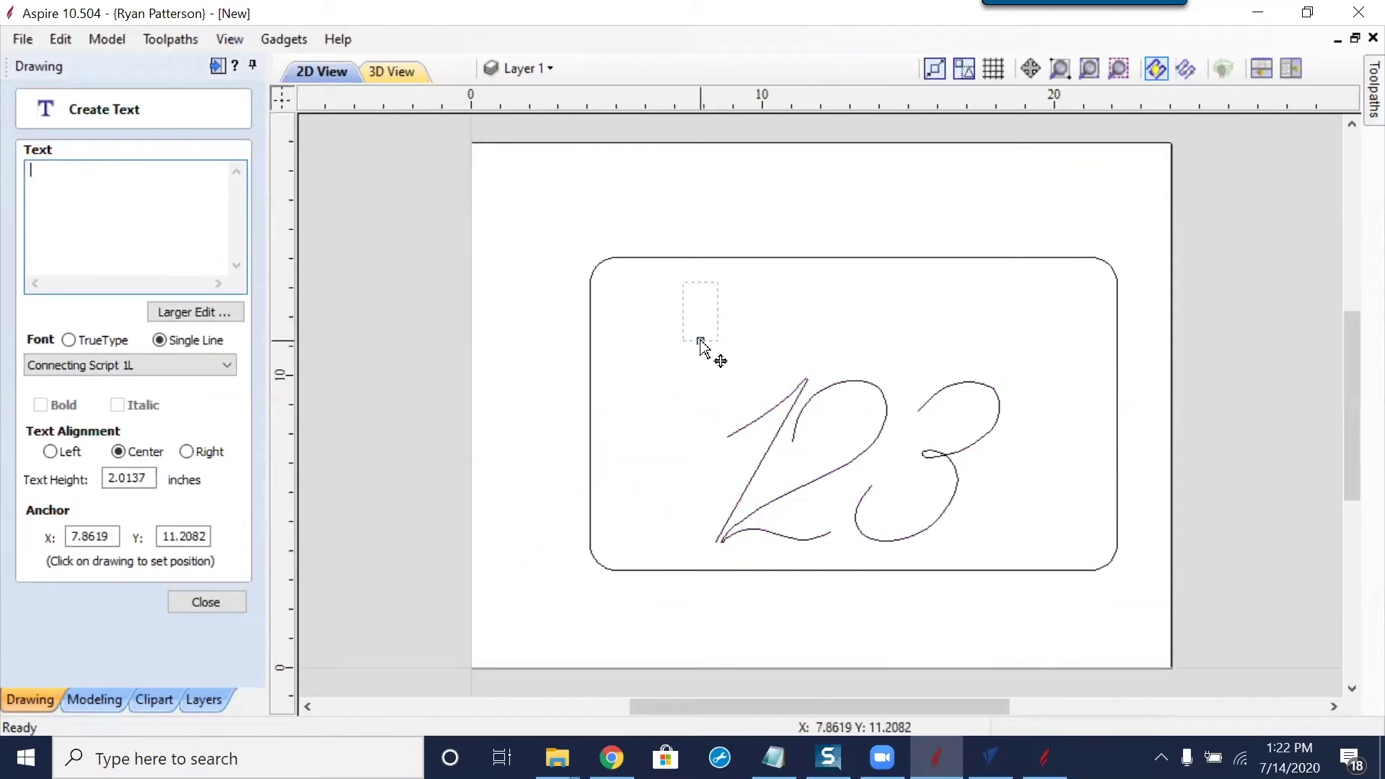
{"action": "left_click", "coordinate": [240, 610]}
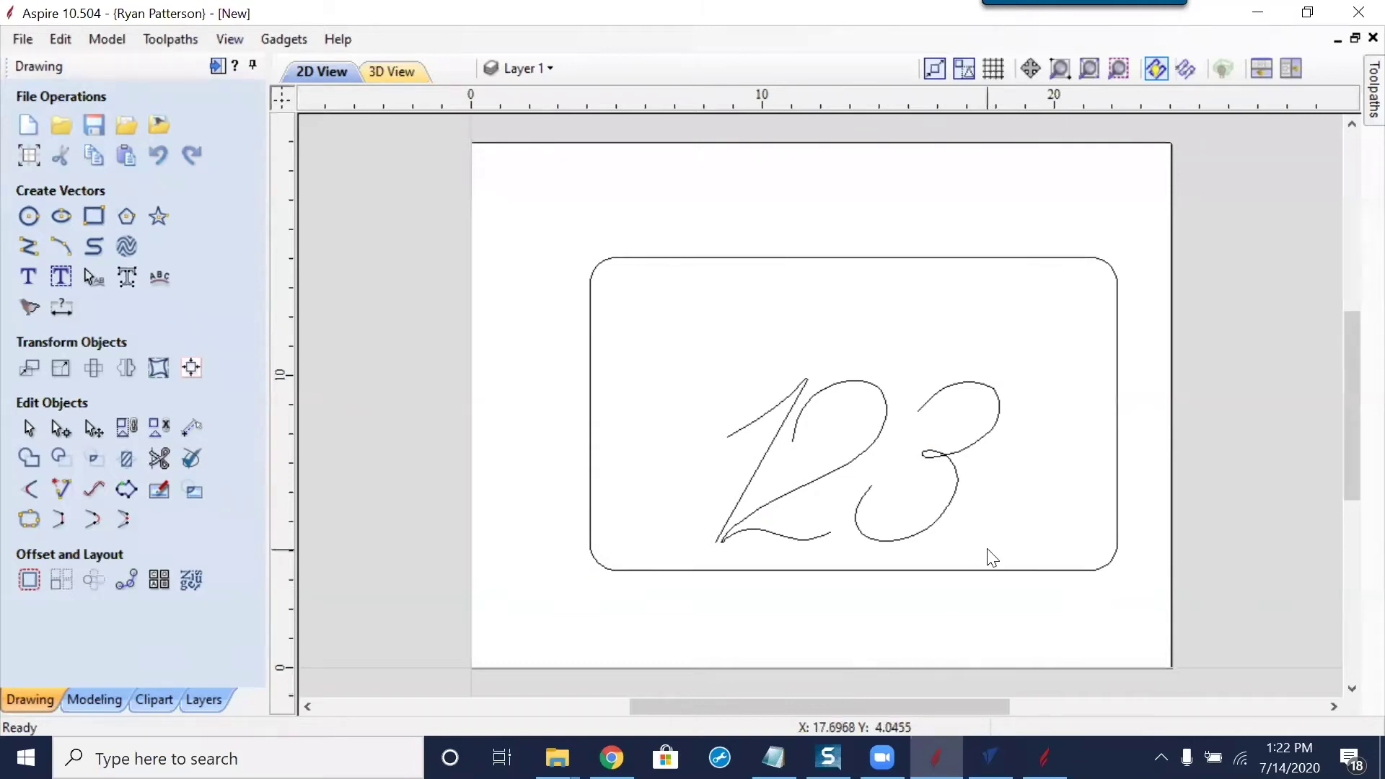
Select the rounded rectangle together with the "123" text and delete both
{"action": "left_click", "coordinate": [958, 505]}
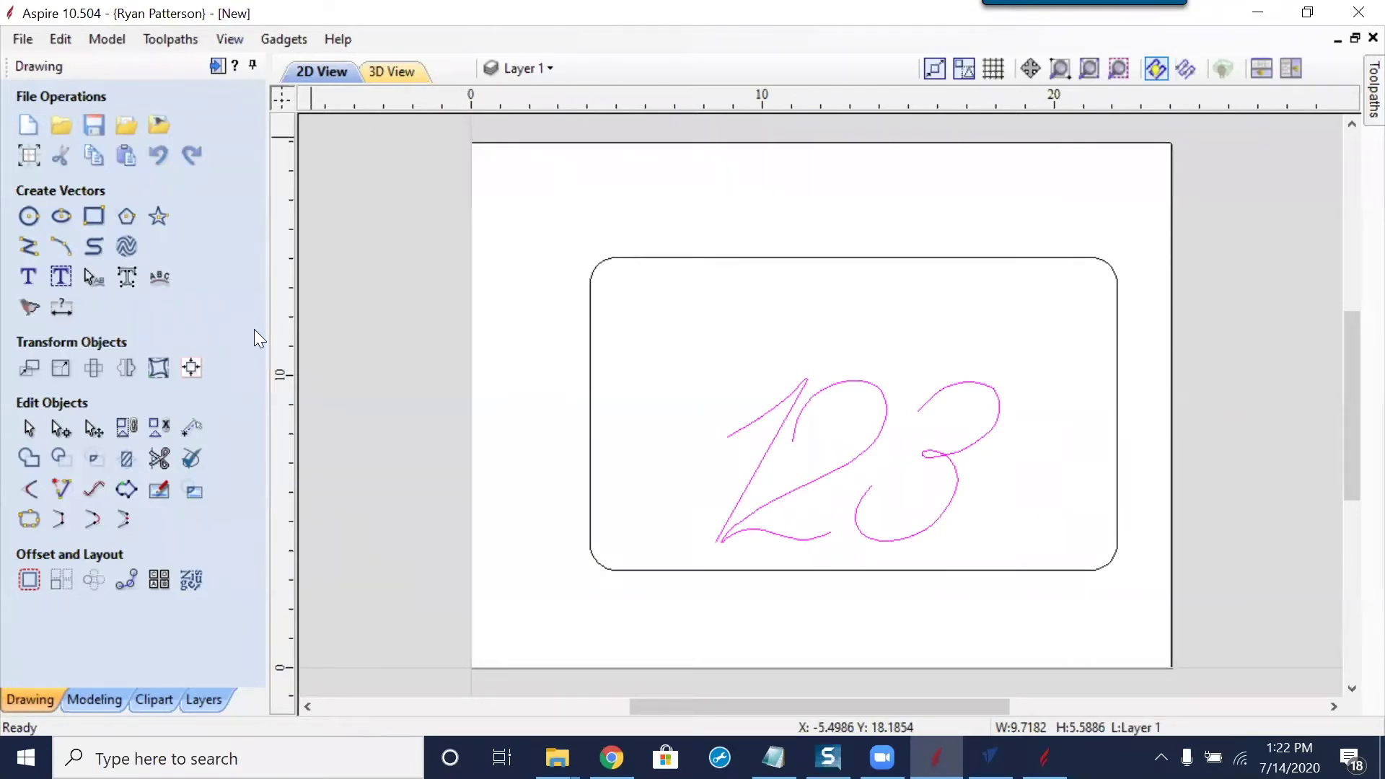
{"action": "left_click_drag", "start_coordinate": [1060, 229], "coordinate": [731, 469]}
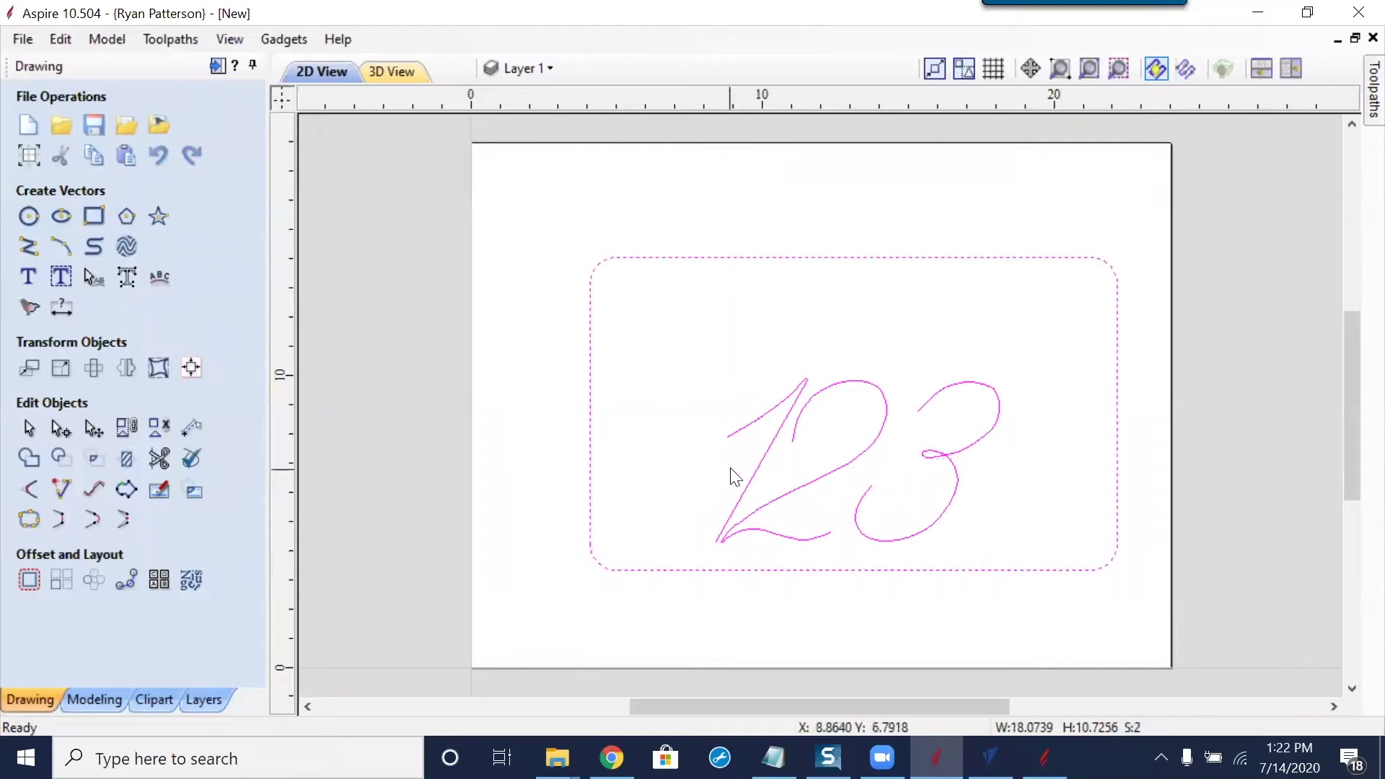
{"action": "key", "text": "Delete"}
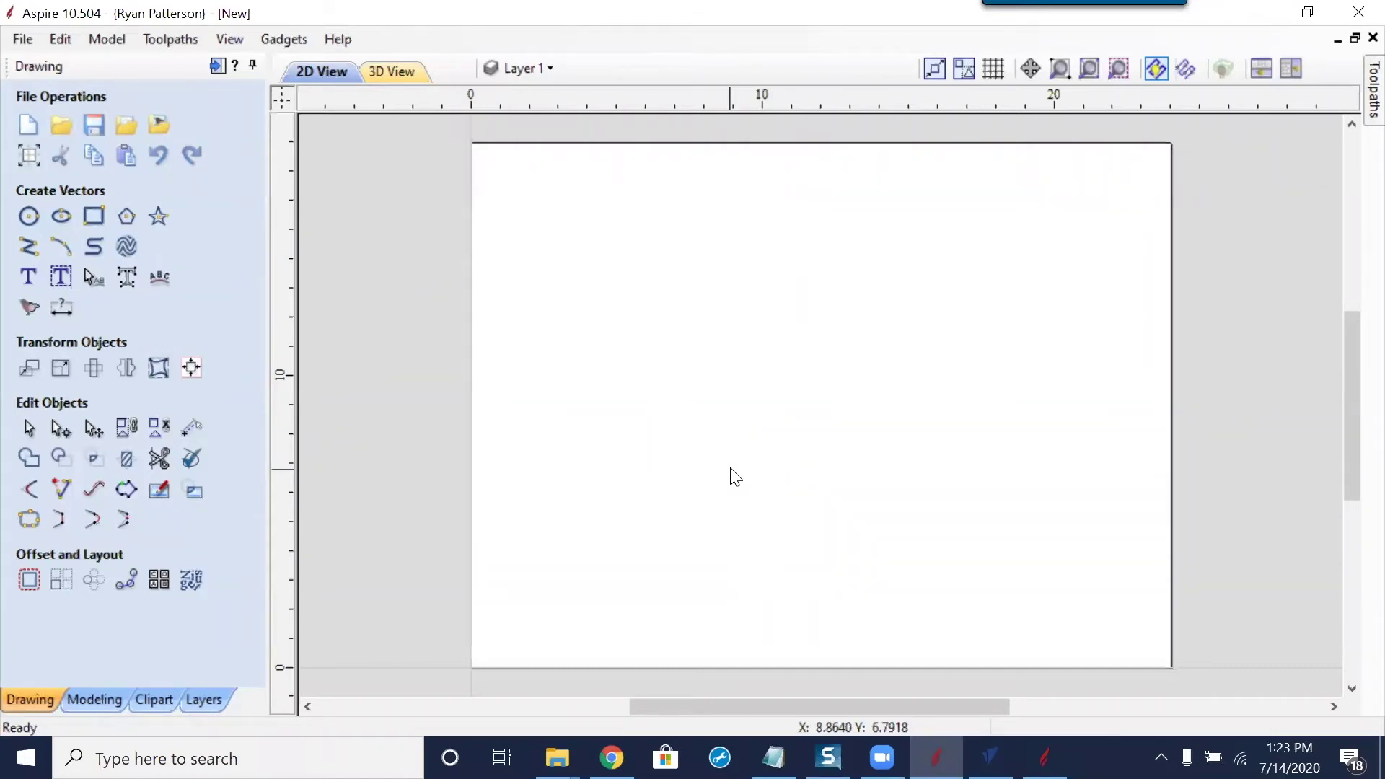
Draw a rectangle about 4.7 by 4.1 inches on the material and give it square corners
{"action": "left_click", "coordinate": [97, 701]}
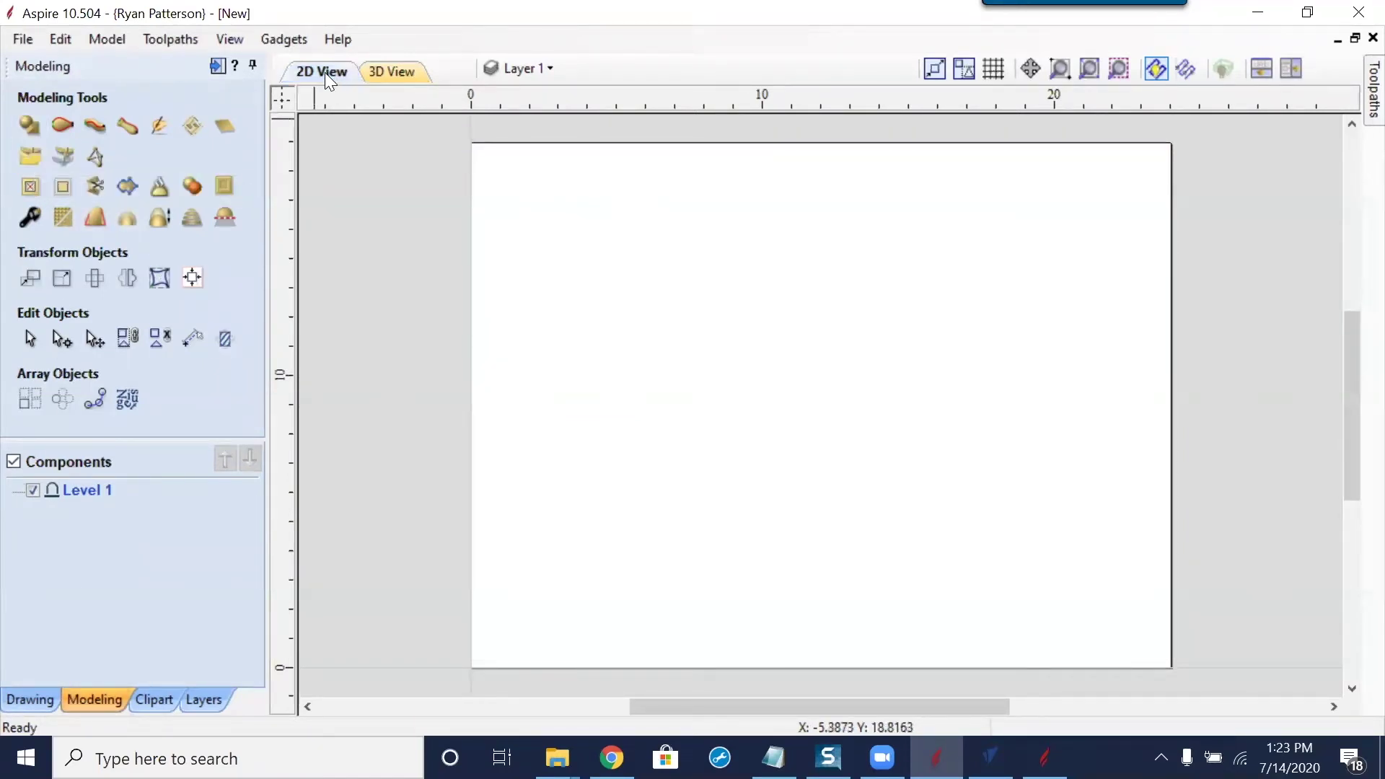
{"action": "left_click", "coordinate": [30, 699]}
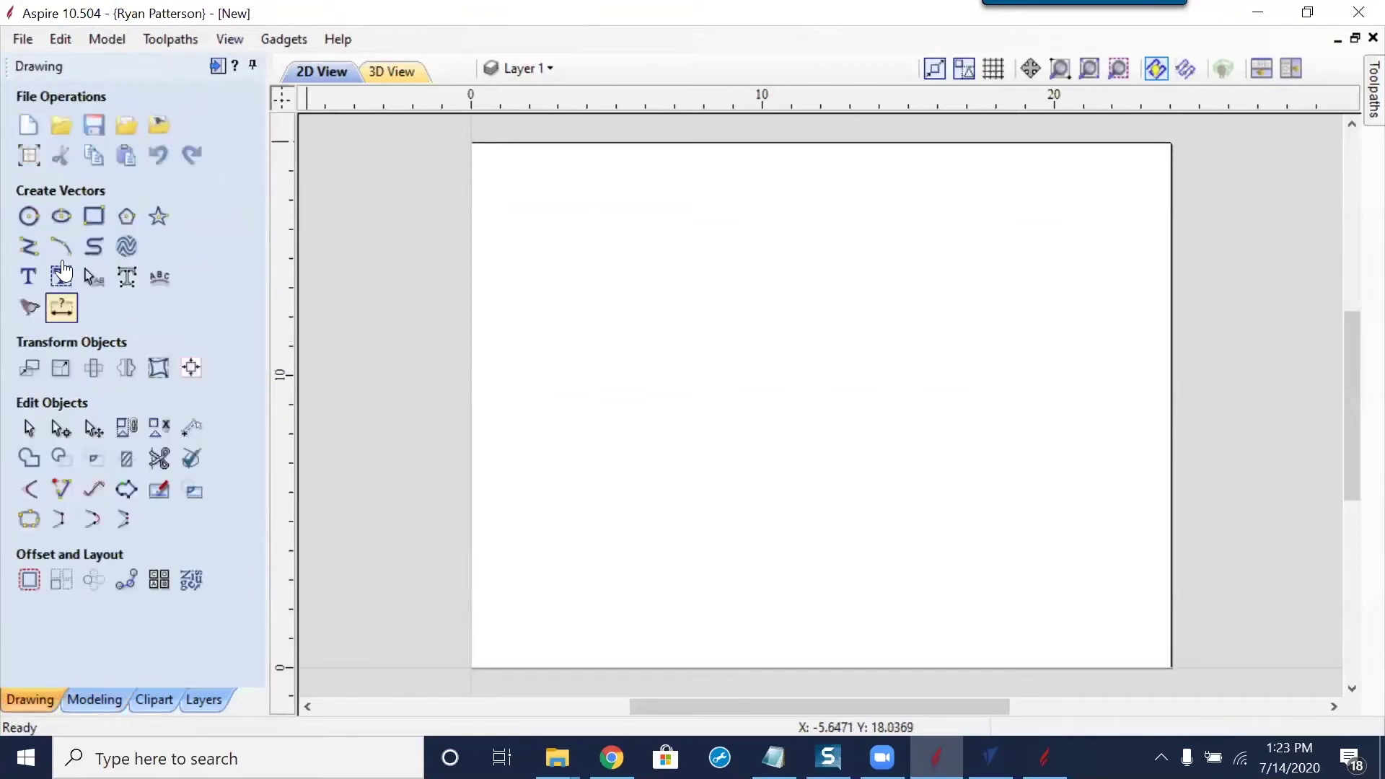
{"action": "left_click", "coordinate": [27, 219]}
{"action": "left_click", "coordinate": [199, 354]}
{"action": "left_click", "coordinate": [93, 216]}
{"action": "mouse_move", "coordinate": [655, 287]}
{"action": "left_mouse_down"}
{"action": "mouse_move", "coordinate": [949, 543]}
{"action": "mouse_move", "coordinate": [1021, 587]}
{"action": "mouse_move", "coordinate": [898, 471]}
{"action": "mouse_move", "coordinate": [793, 403]}
{"action": "left_mouse_up"}
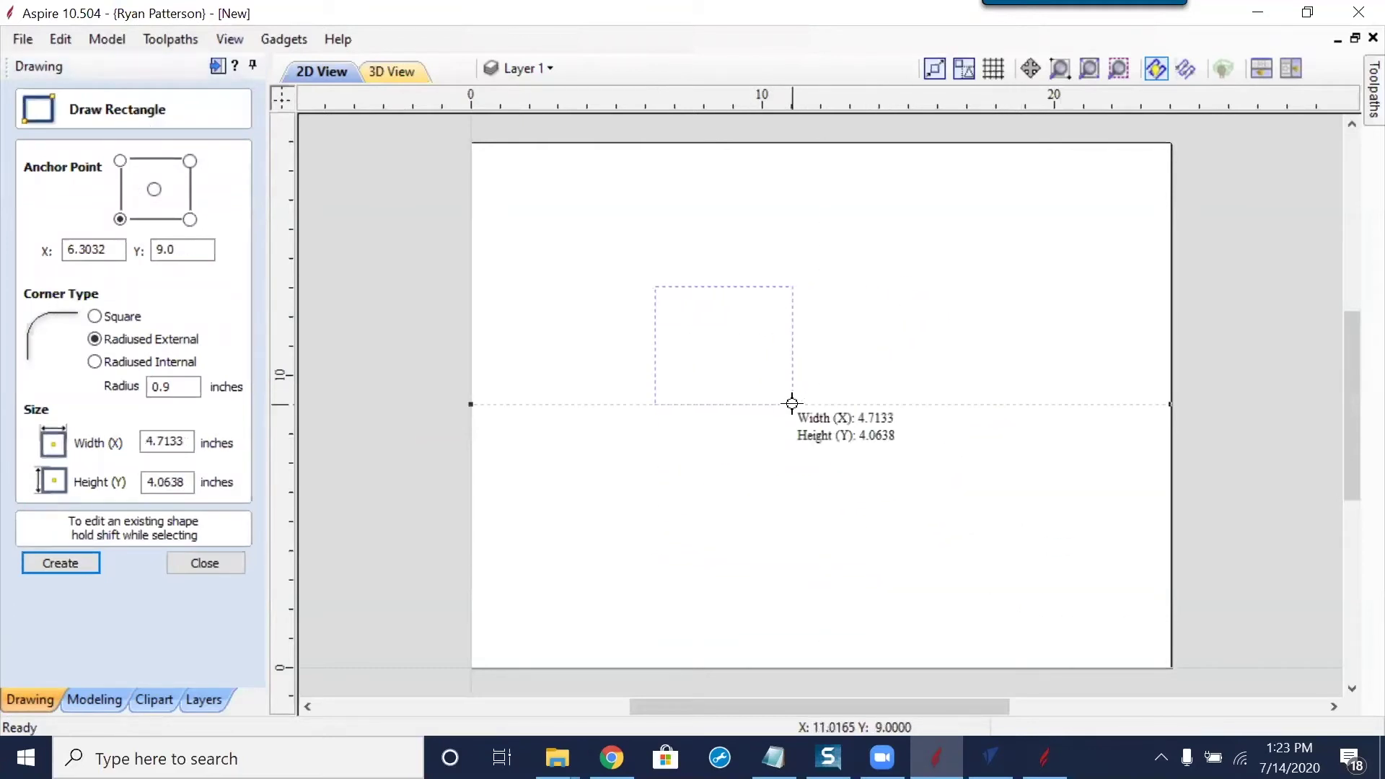
{"action": "left_click", "coordinate": [94, 316]}
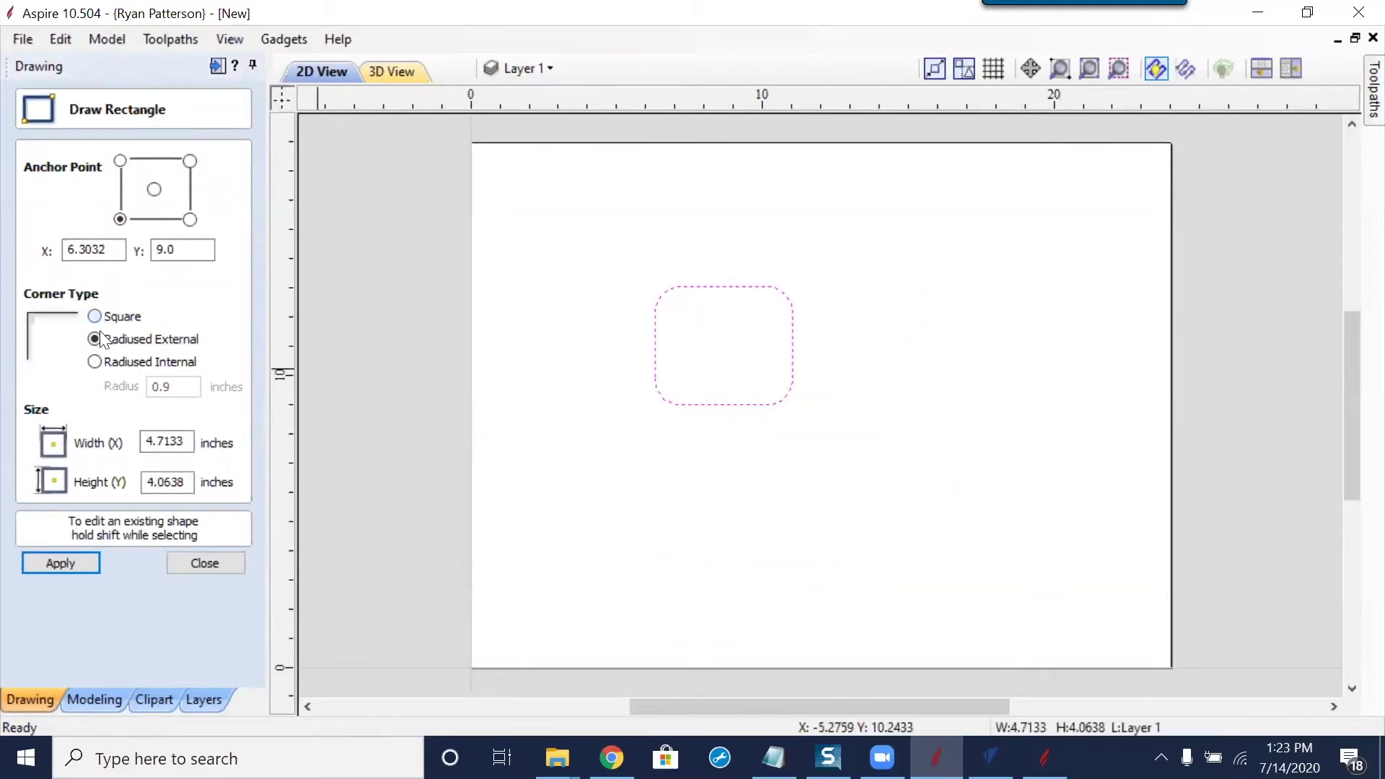
{"action": "left_click", "coordinate": [61, 563]}
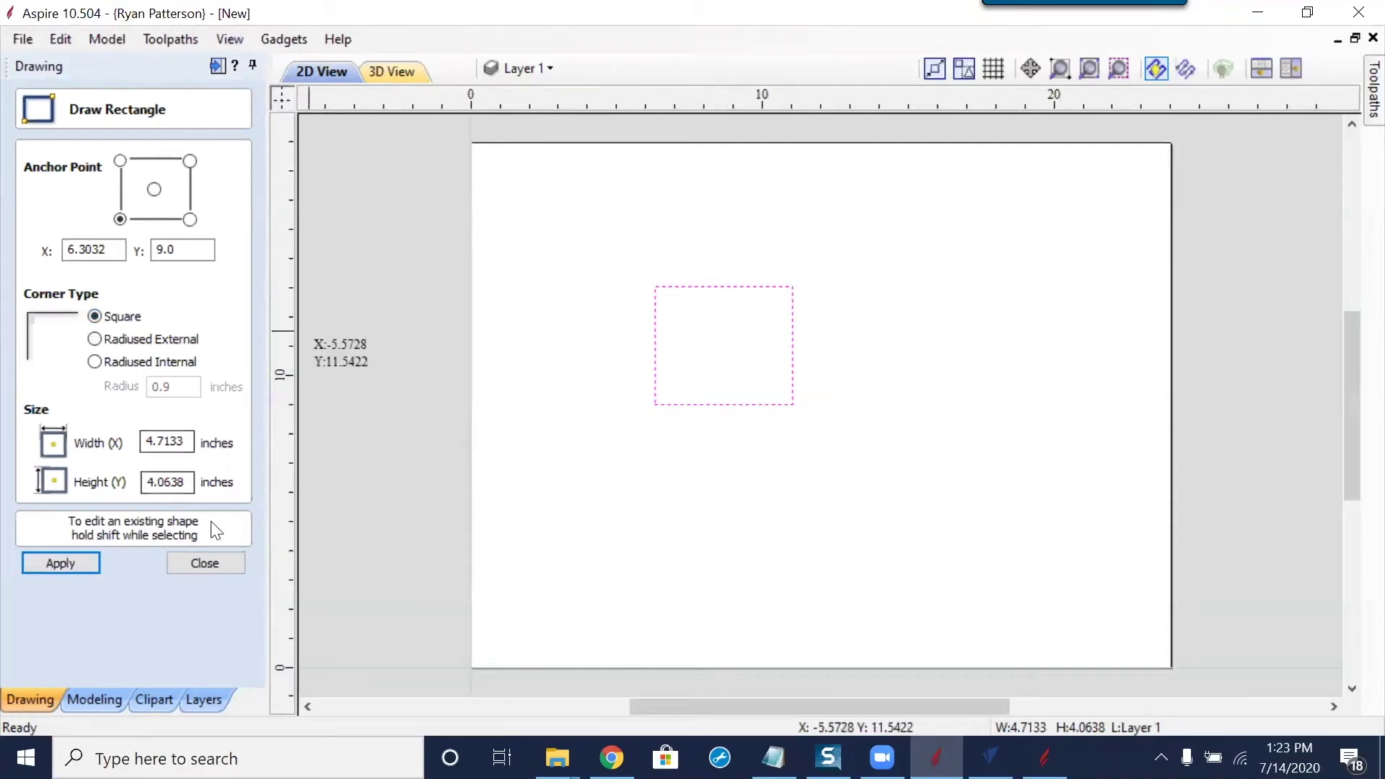
{"action": "left_click", "coordinate": [205, 563]}
Draw a circle about 13.3 inches in diameter around the rectangle, centered on the rectangle's midpoint
{"action": "left_click", "coordinate": [29, 217]}
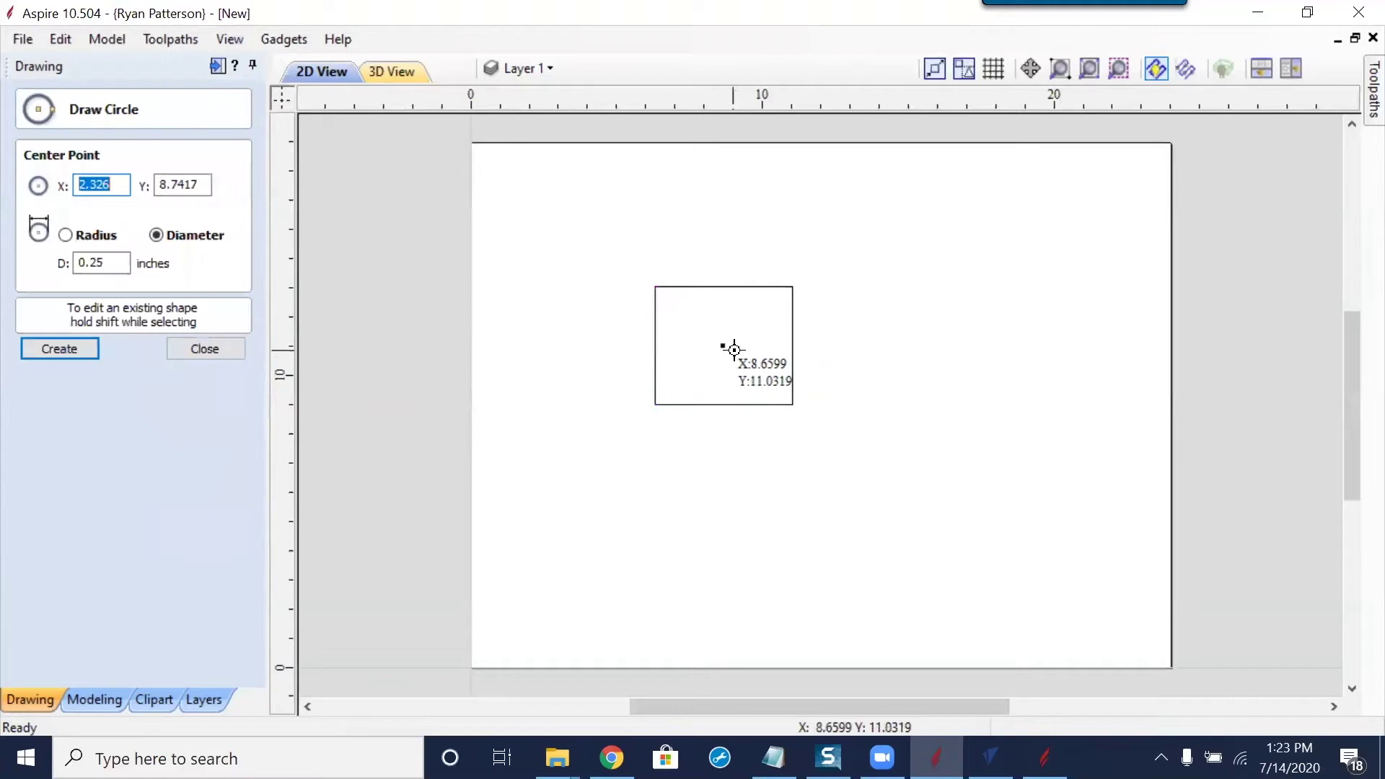
{"action": "mouse_move", "coordinate": [723, 346]}
{"action": "left_mouse_down"}
{"action": "mouse_move", "coordinate": [881, 482]}
{"action": "mouse_move", "coordinate": [868, 468]}
{"action": "left_mouse_up"}
{"action": "left_click", "coordinate": [196, 349]}
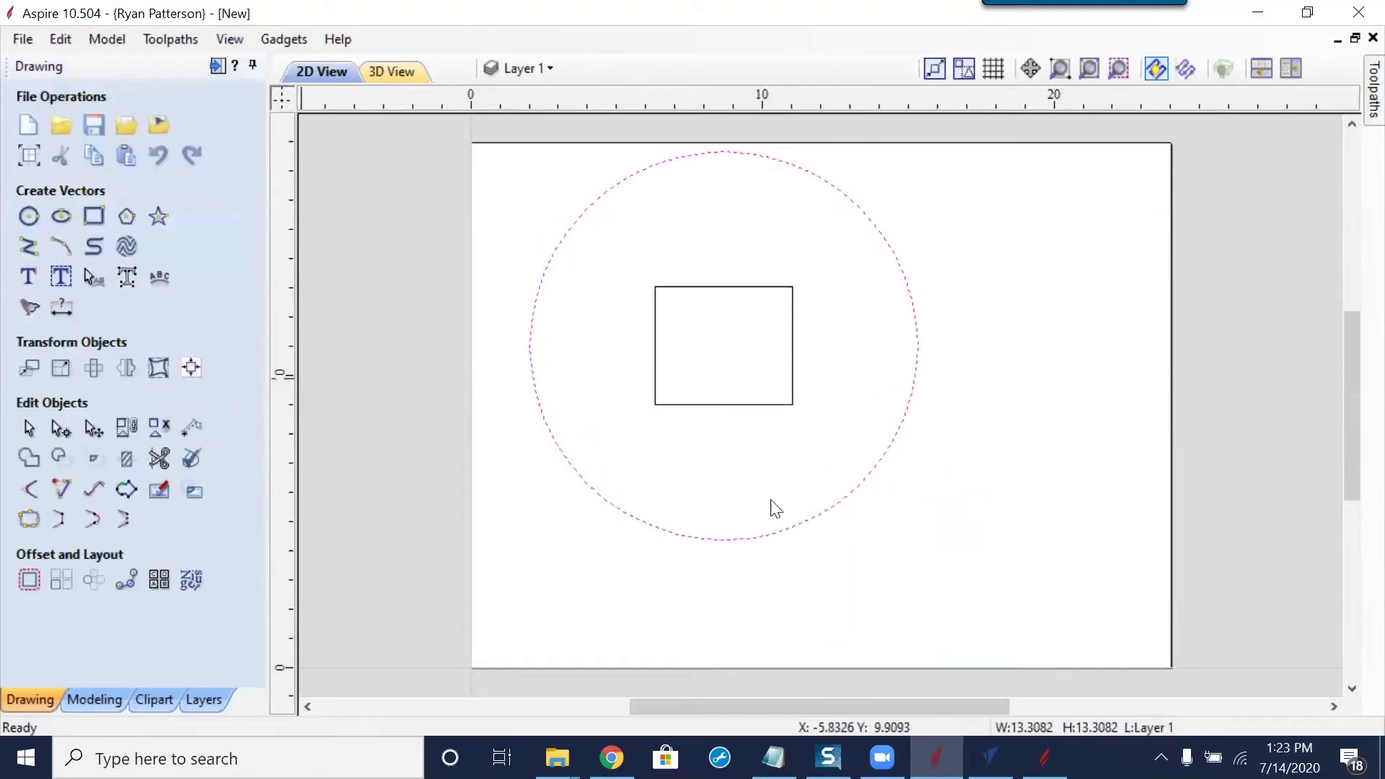
Center the rectangle and circle on the material in both directions, deselect them and bring up the modeling tools
{"action": "left_click", "coordinate": [707, 453]}
{"action": "key", "text": "ctrl+a"}
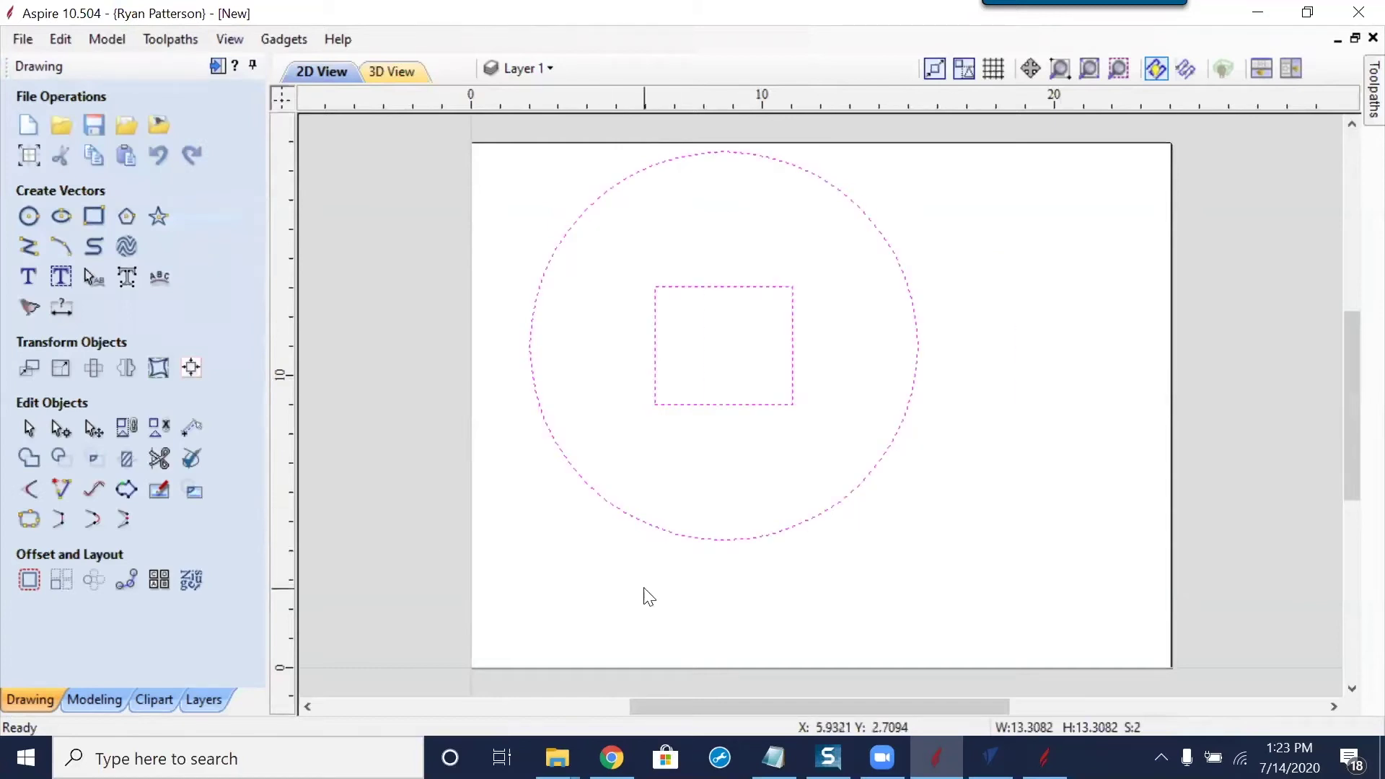
{"action": "left_click", "coordinate": [191, 368]}
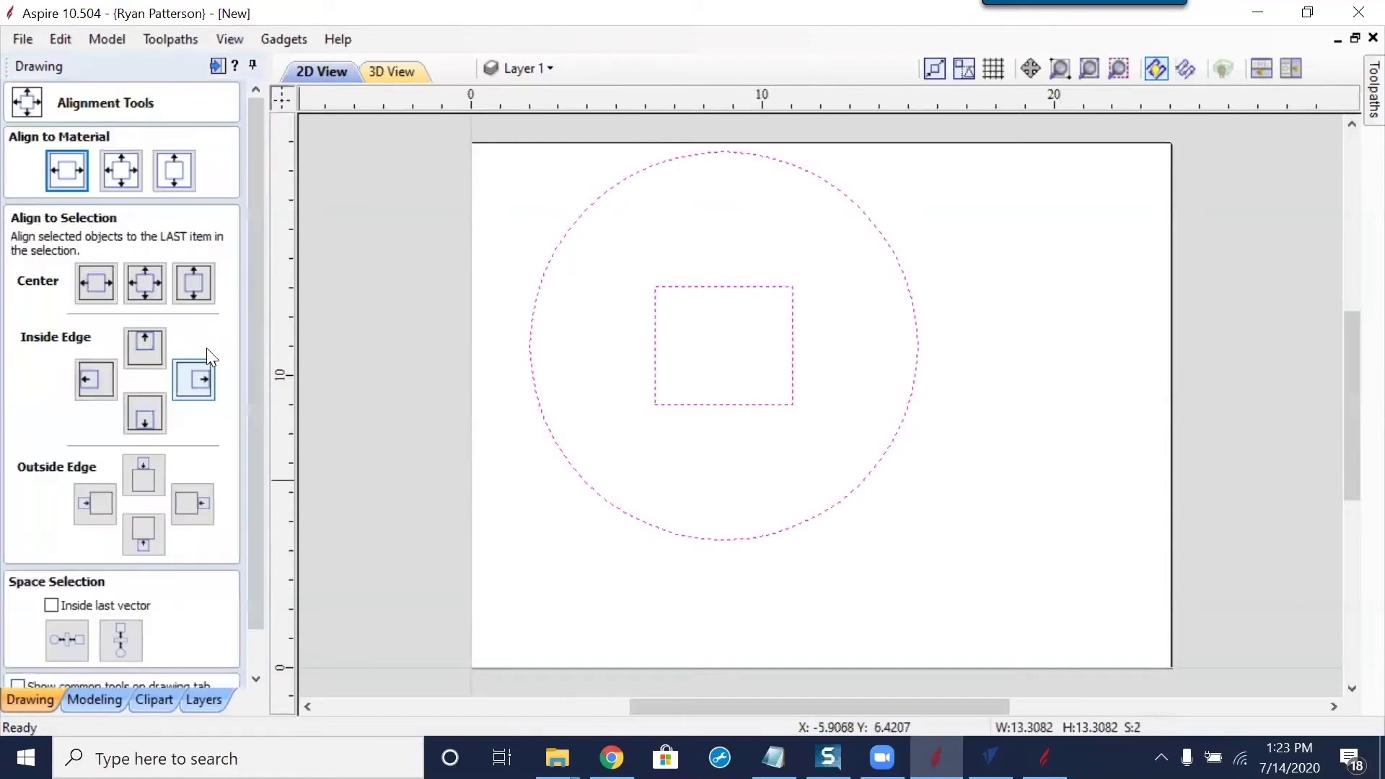
{"action": "left_click", "coordinate": [119, 164]}
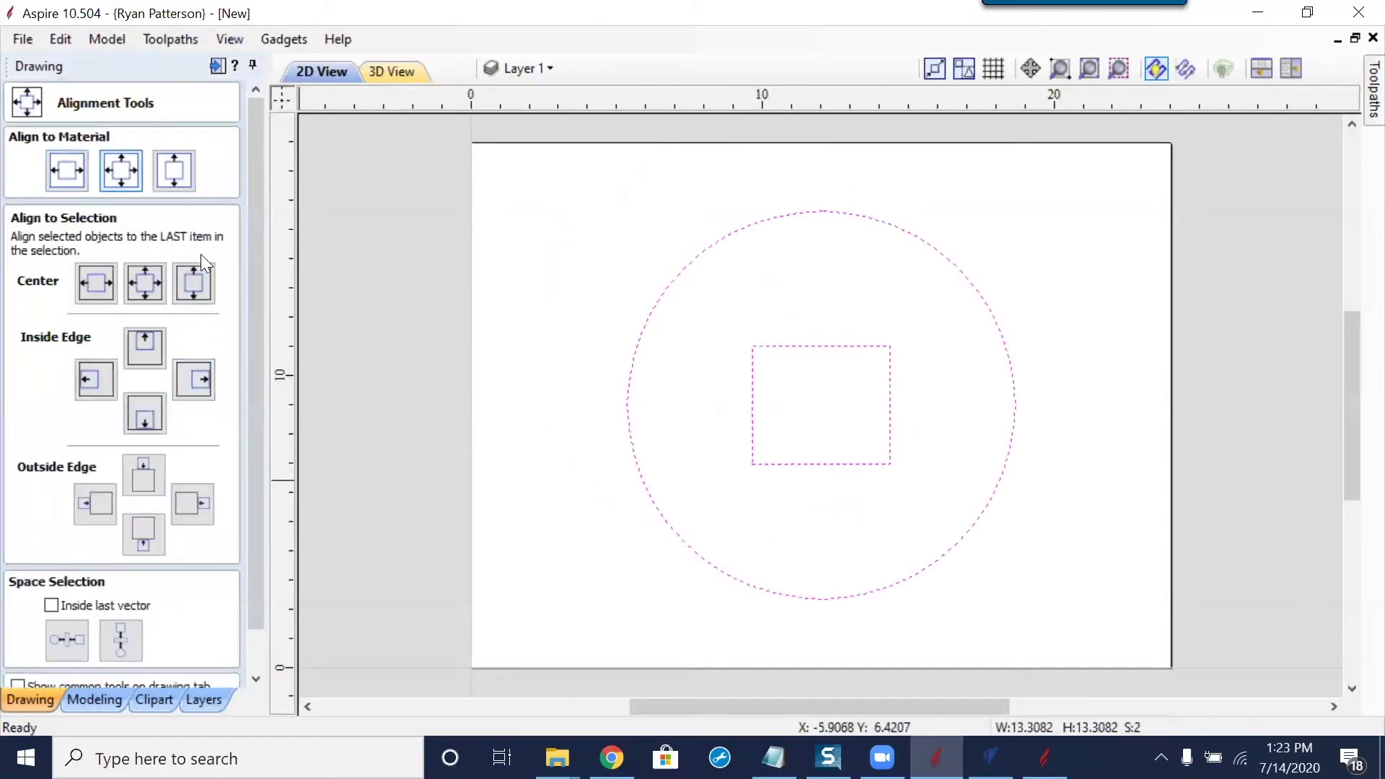
{"action": "left_click", "coordinate": [1051, 330]}
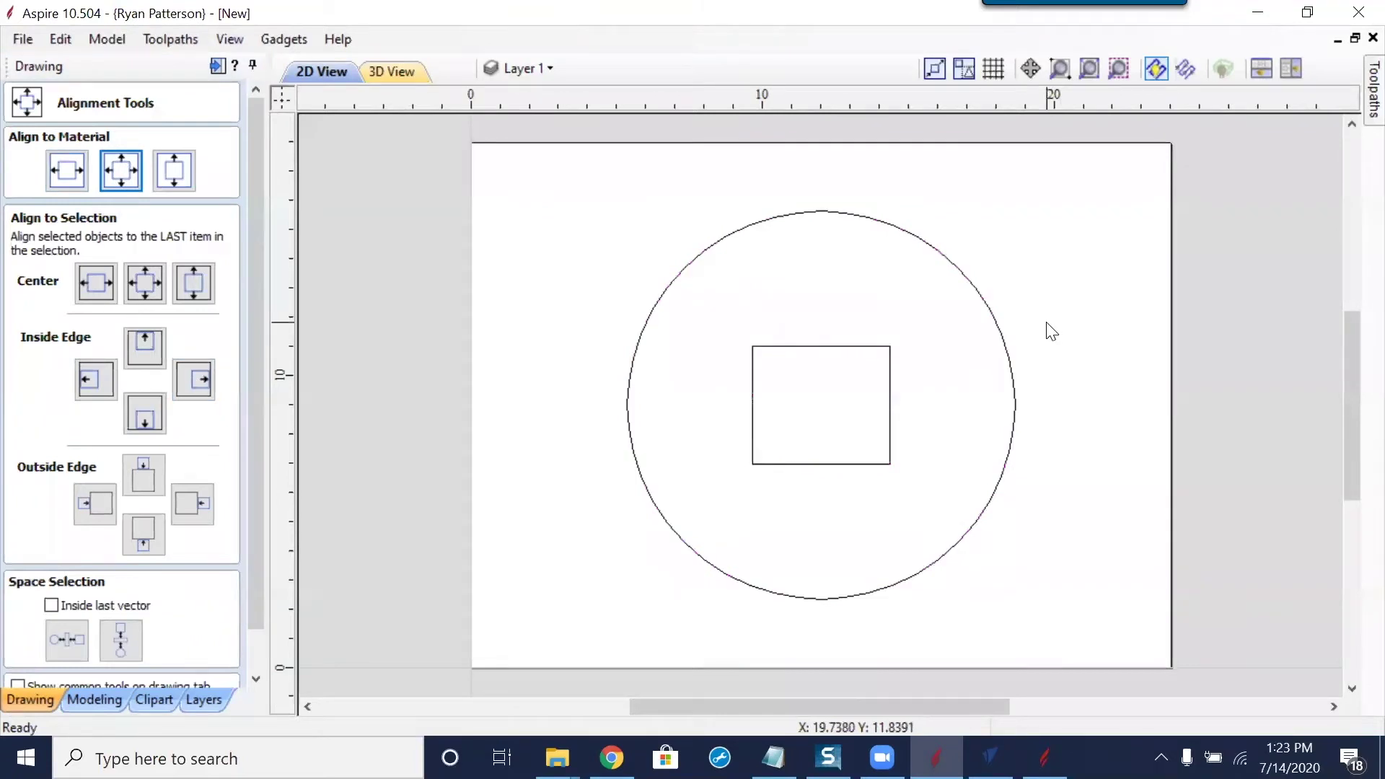
{"action": "left_click", "coordinate": [92, 700]}
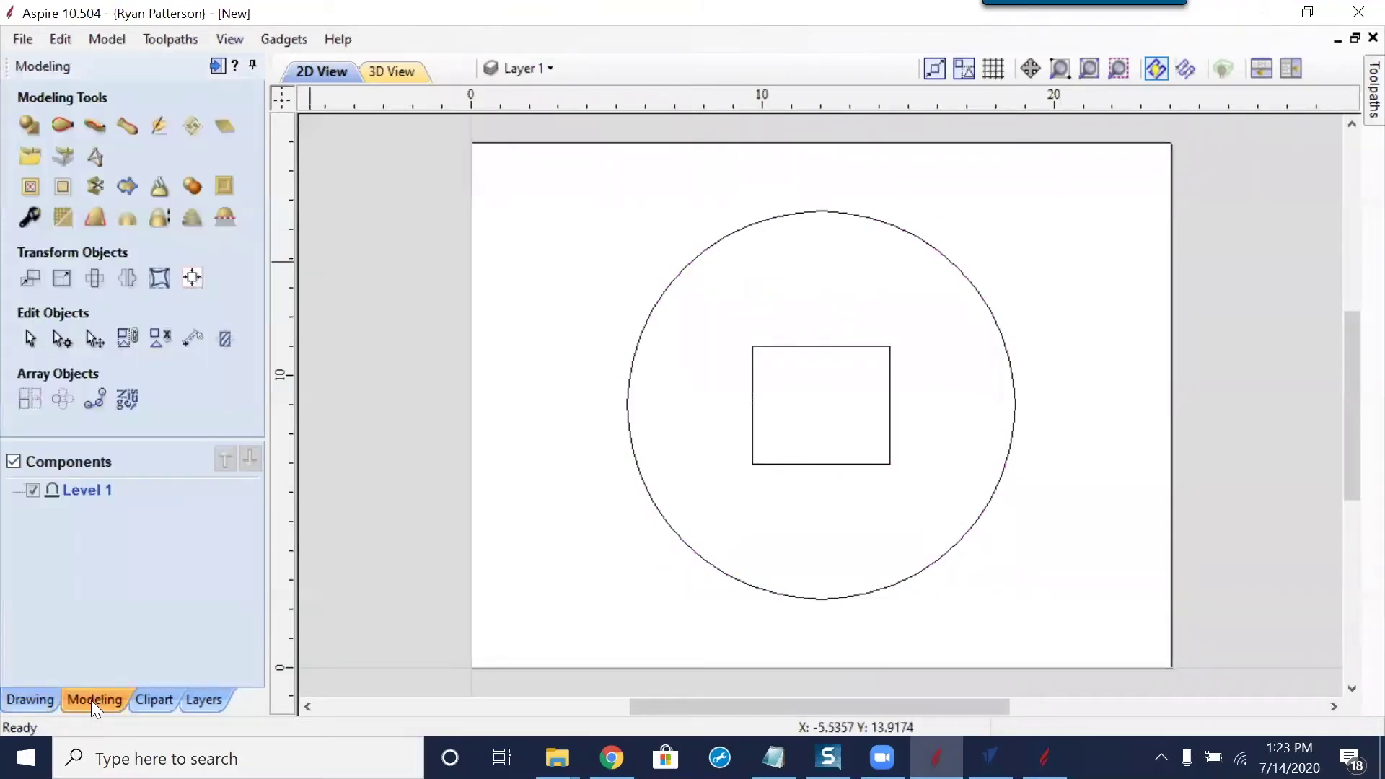
Show the 2D and 3D views together and create a shape from the circle with a concave profile, 0.375 inch base height and no height limit
{"action": "left_click", "coordinate": [27, 127]}
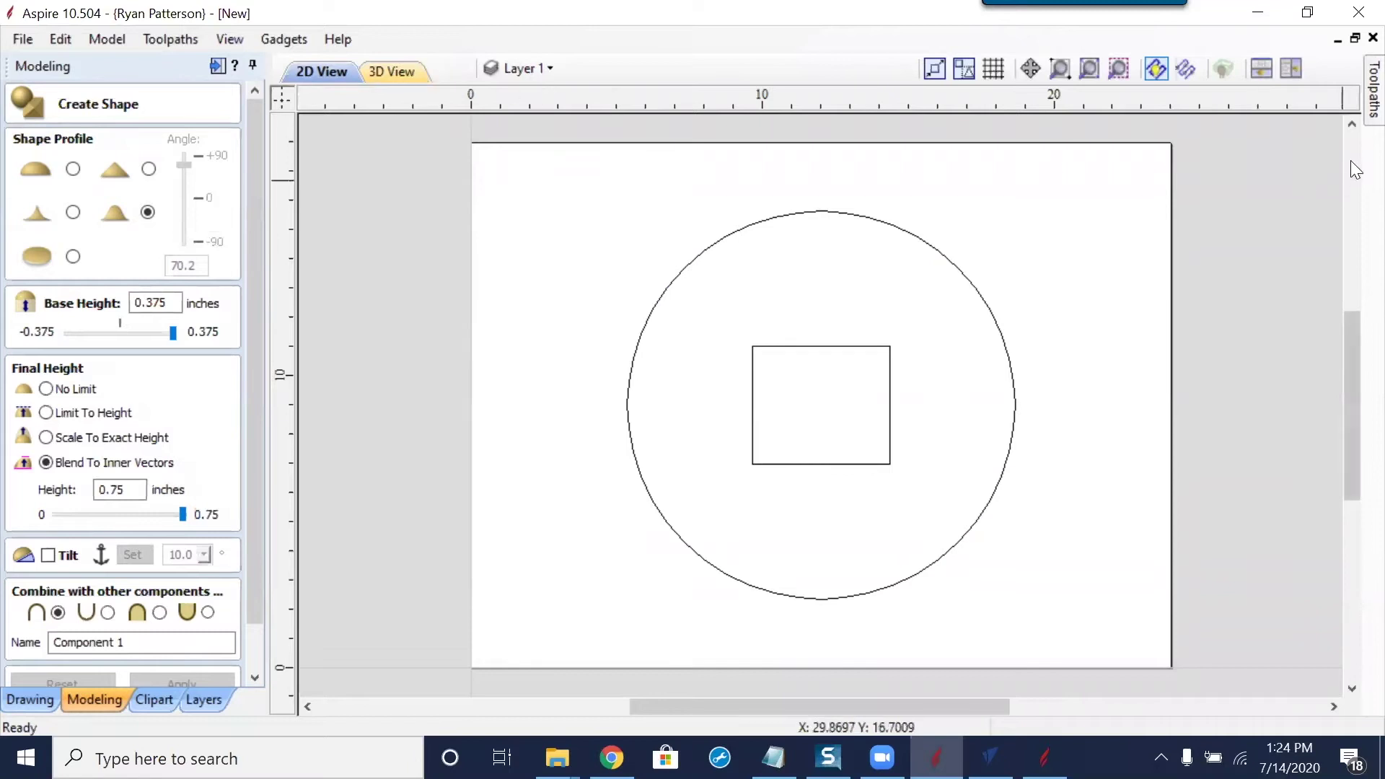
{"action": "left_click", "coordinate": [1268, 69]}
{"action": "left_click_drag", "start_coordinate": [791, 287], "coordinate": [718, 319]}
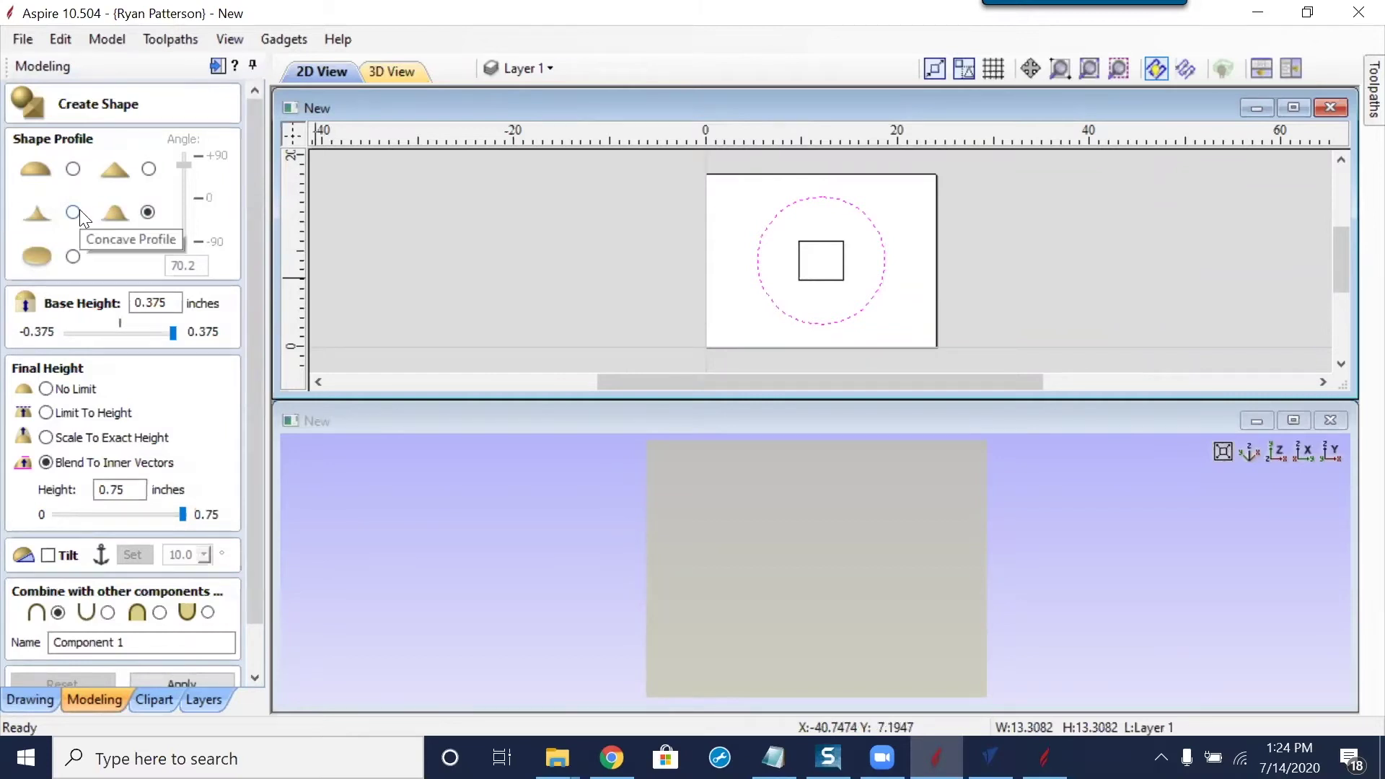
{"action": "left_click", "coordinate": [45, 389]}
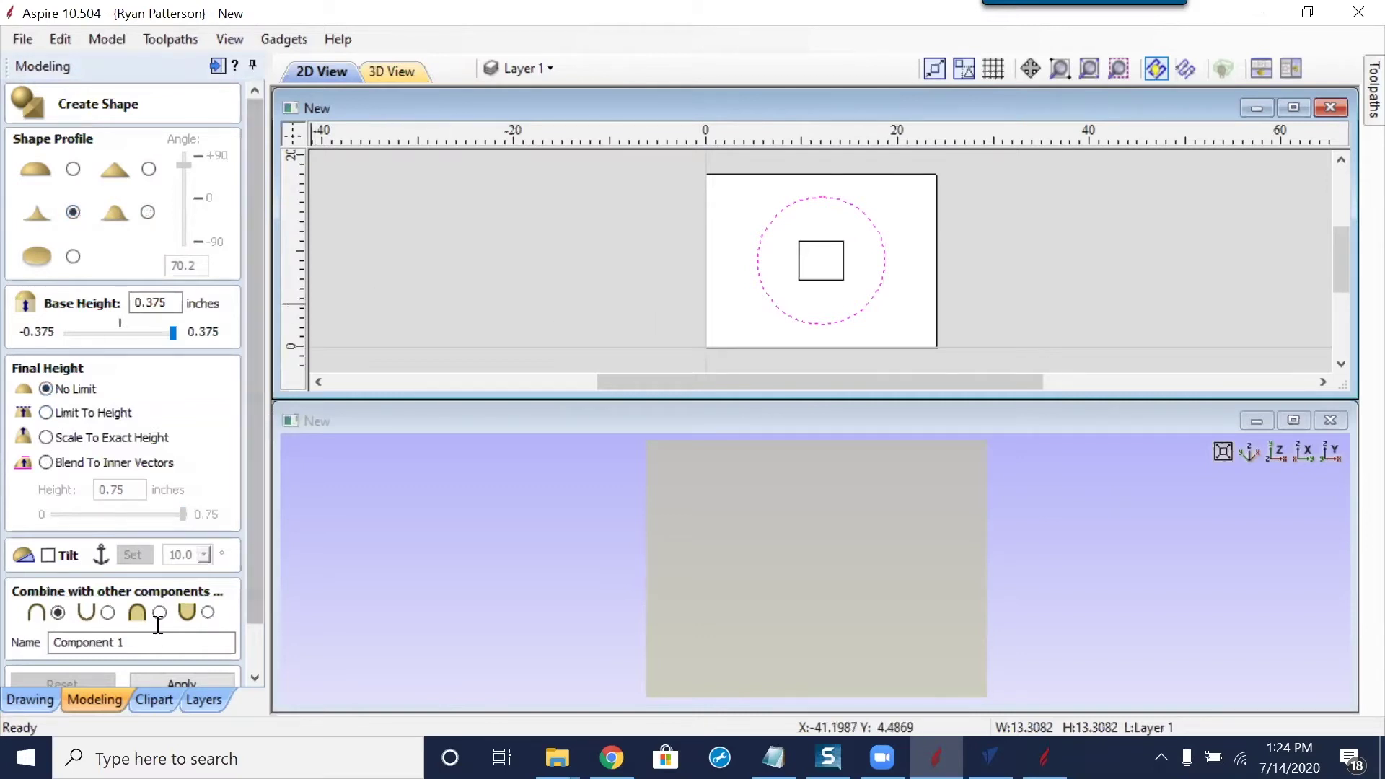
{"action": "left_click", "coordinate": [209, 680]}
{"action": "mouse_move", "coordinate": [870, 674]}
{"action": "left_mouse_down"}
{"action": "mouse_move", "coordinate": [863, 613]}
{"action": "mouse_move", "coordinate": [912, 474]}
{"action": "mouse_move", "coordinate": [886, 589]}
{"action": "left_mouse_up"}
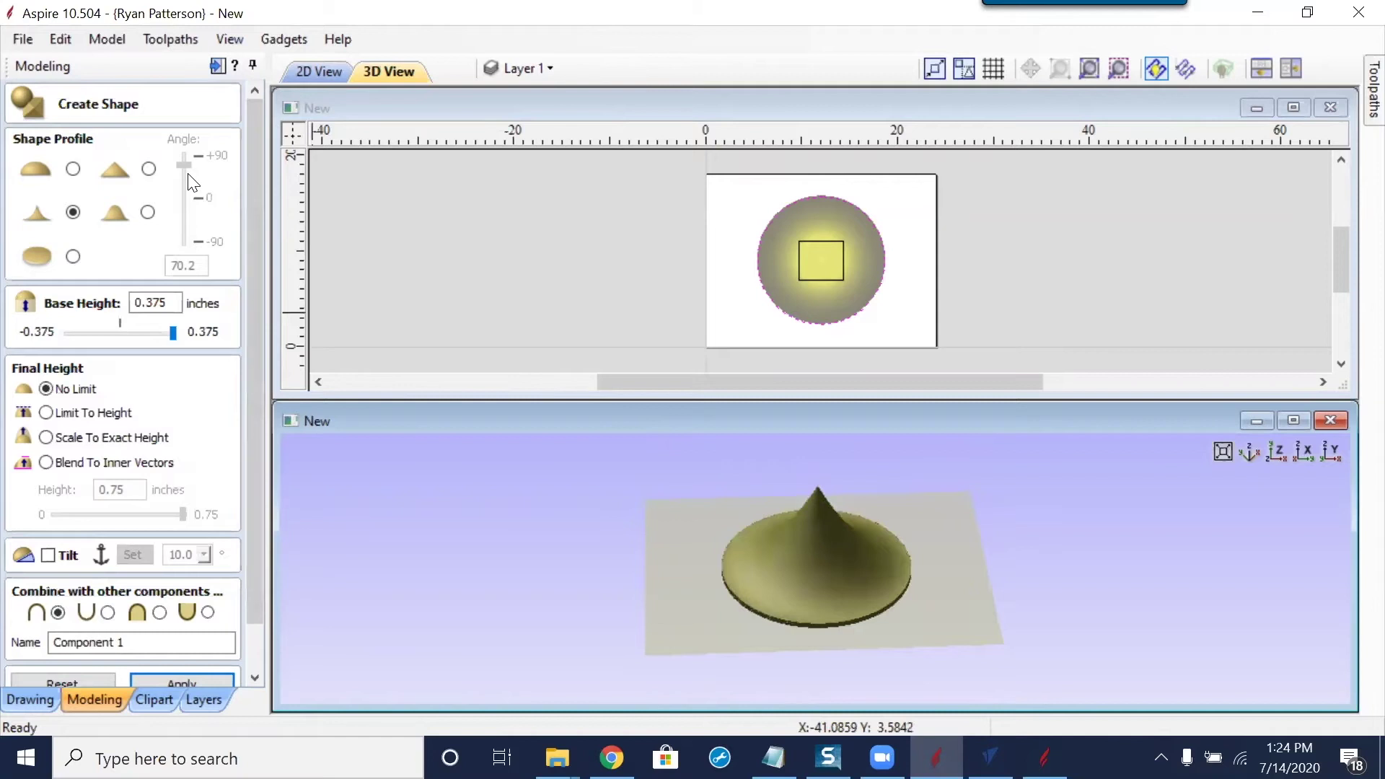
Set the concave shape's base height to 0.1575 inches and limit its final height to 0.75 inches
{"action": "left_click_drag", "start_coordinate": [173, 332], "coordinate": [143, 334]}
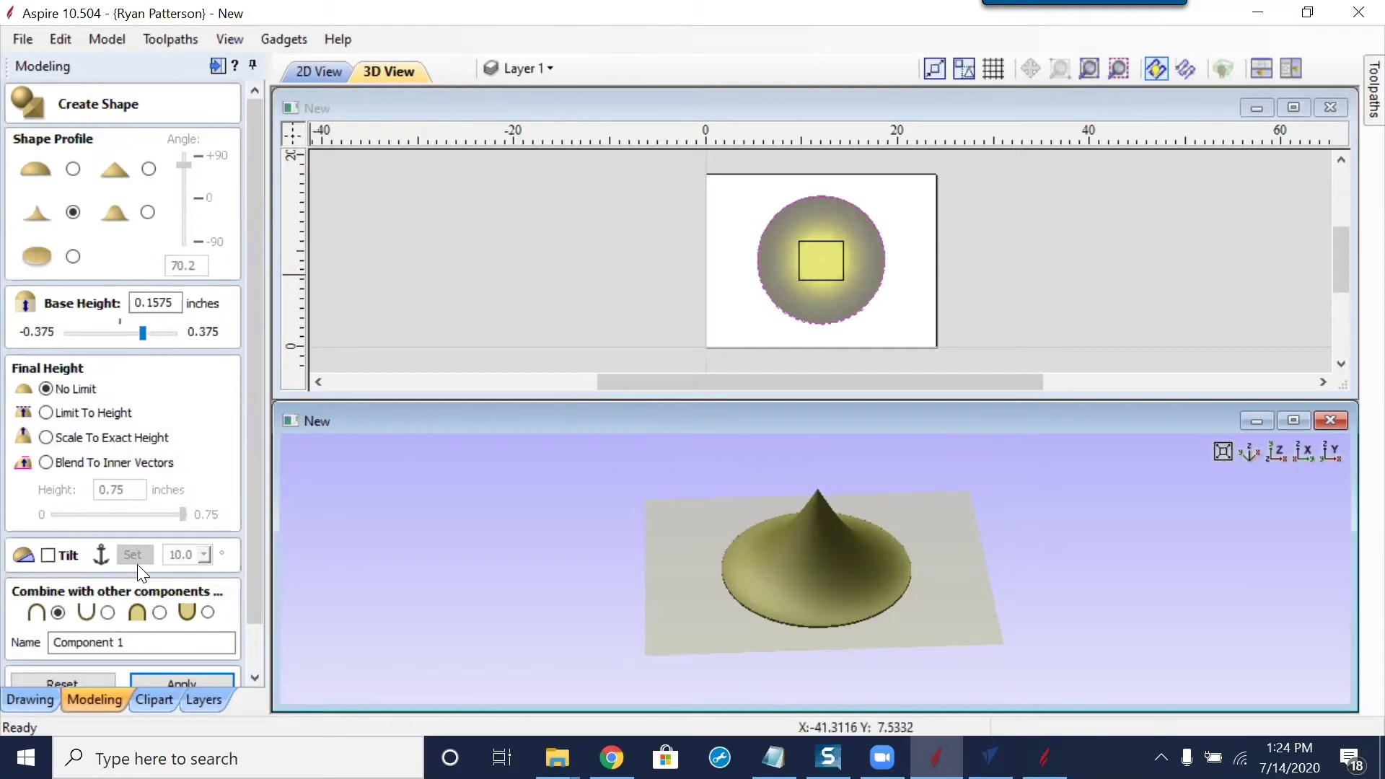
{"action": "left_click", "coordinate": [48, 412]}
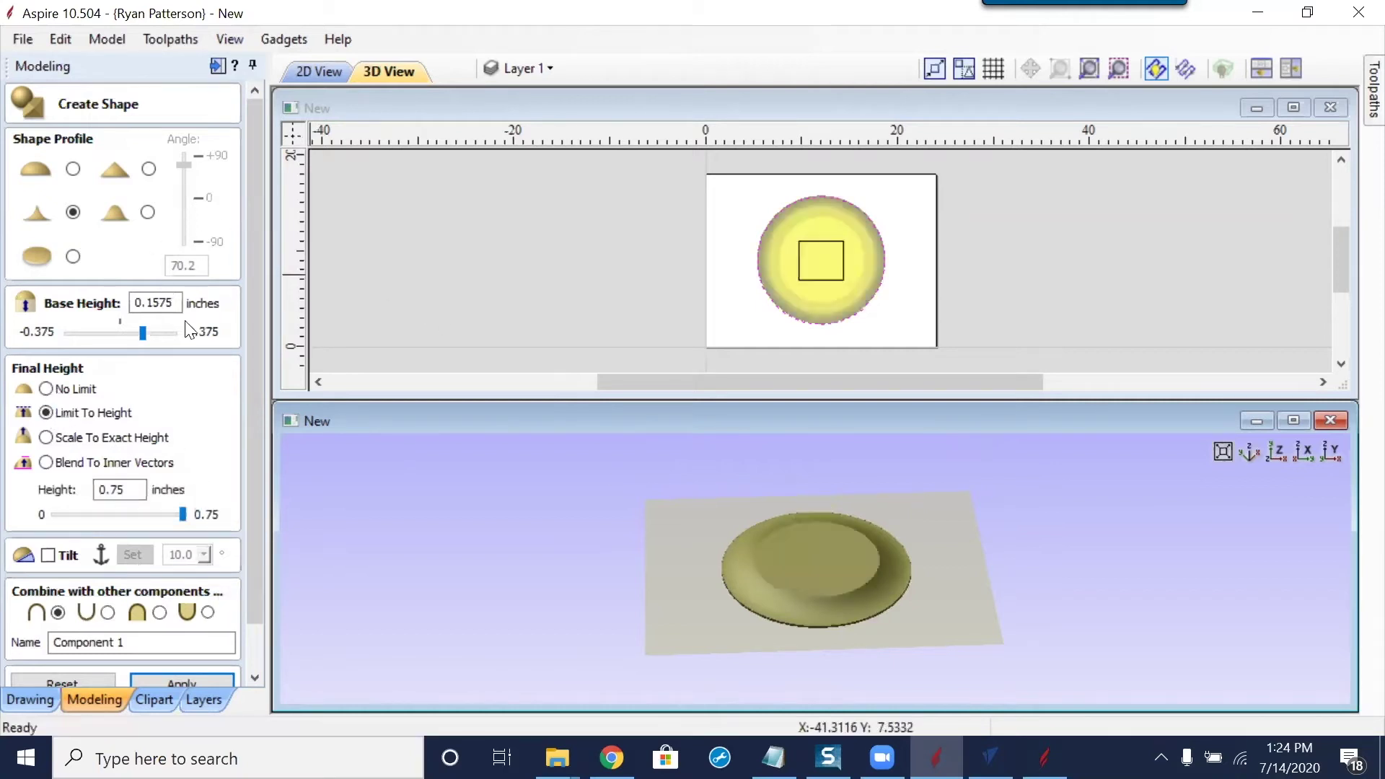
{"action": "left_click_drag", "start_coordinate": [873, 606], "coordinate": [828, 566]}
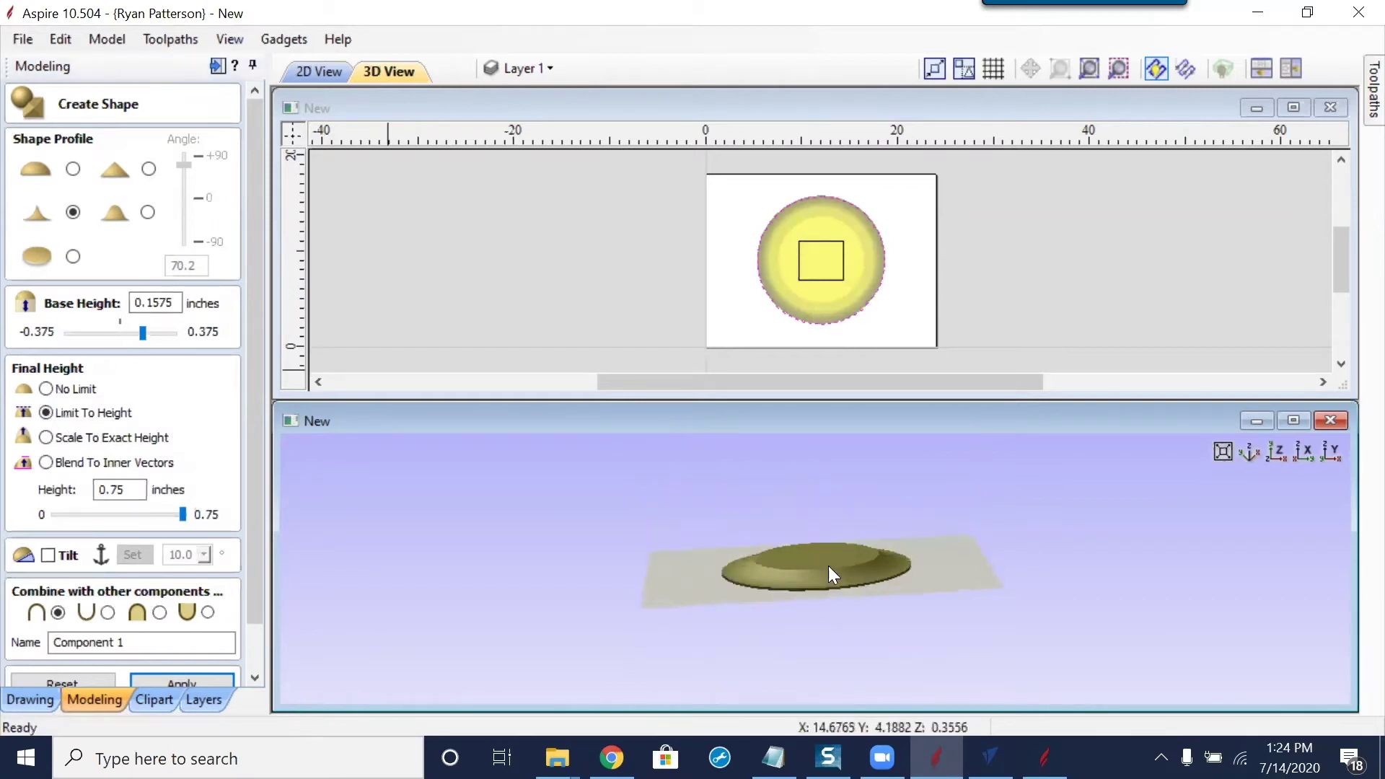
Scale the concave shape to an exact height of 0.75 inches and set its base height to 0.2025 inches
{"action": "left_click", "coordinate": [46, 437]}
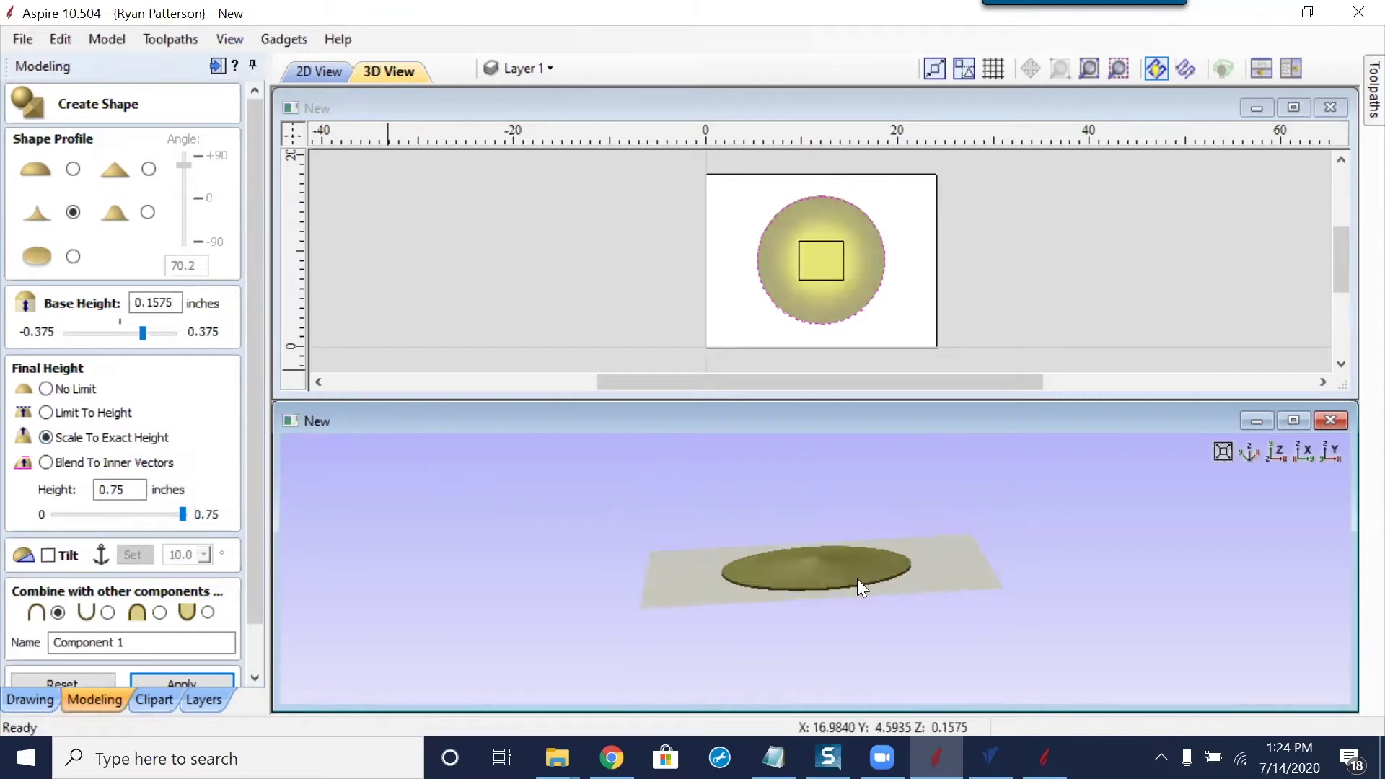
{"action": "left_click_drag", "start_coordinate": [167, 339], "coordinate": [171, 339]}
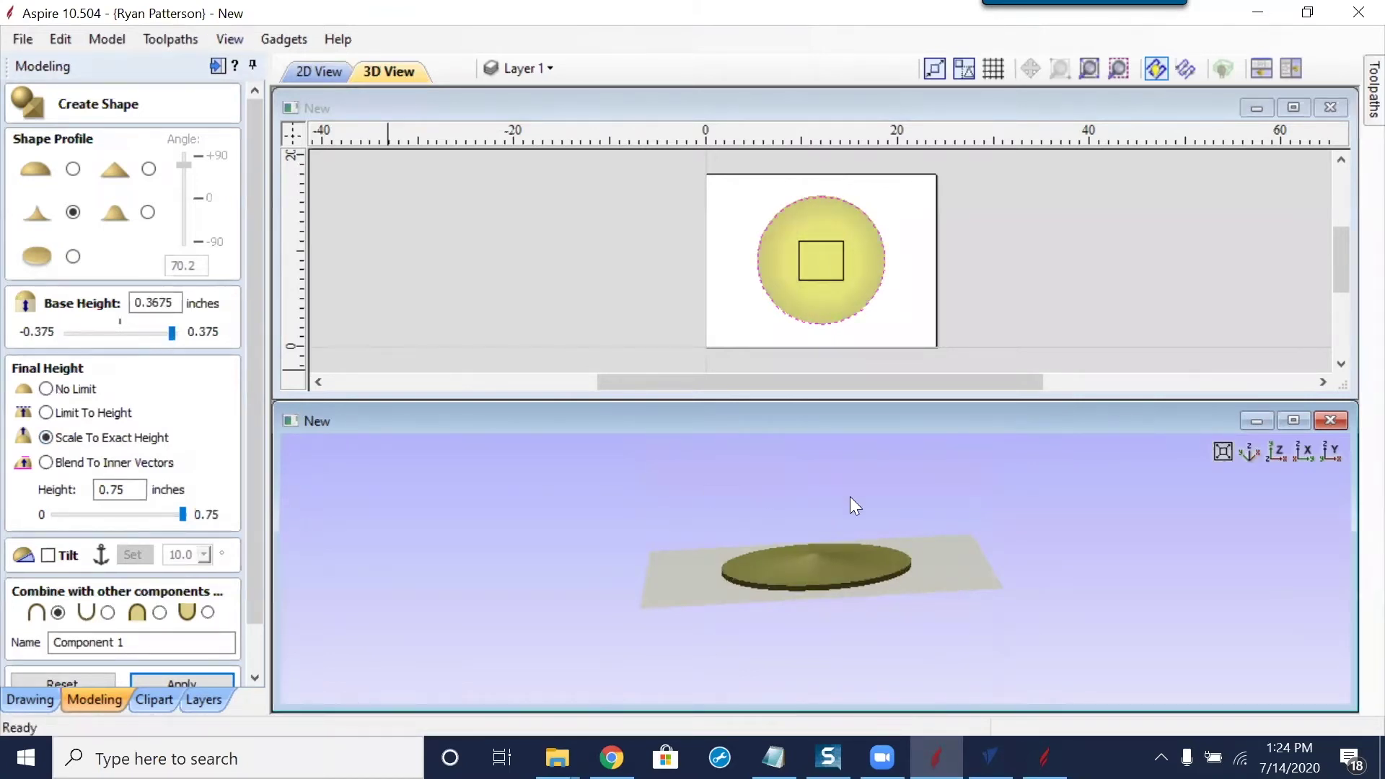
{"action": "left_click_drag", "start_coordinate": [149, 334], "coordinate": [148, 335]}
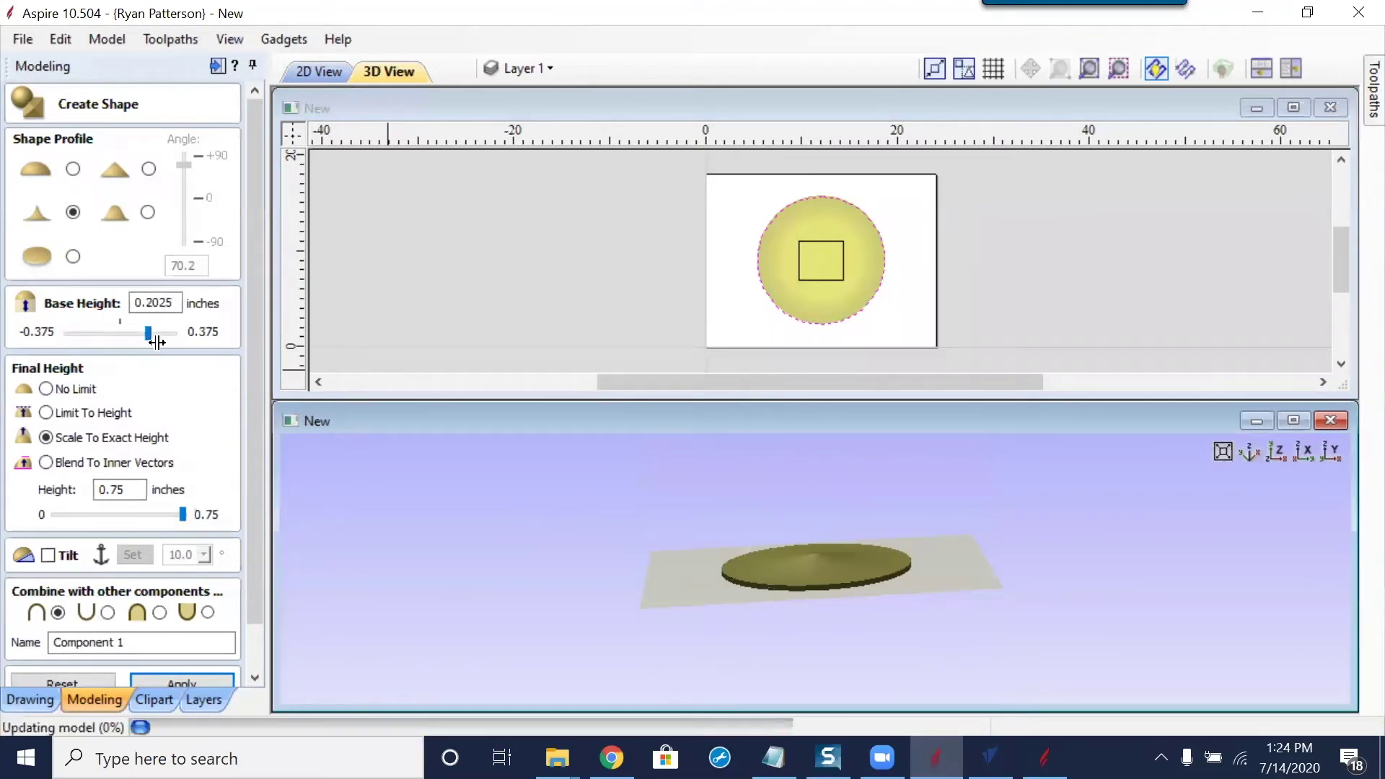
Give the shape the smooth profile, try limiting it to 0.6825 inches, and scale it to an exact height of 0.75 inches
{"action": "left_click", "coordinate": [147, 214]}
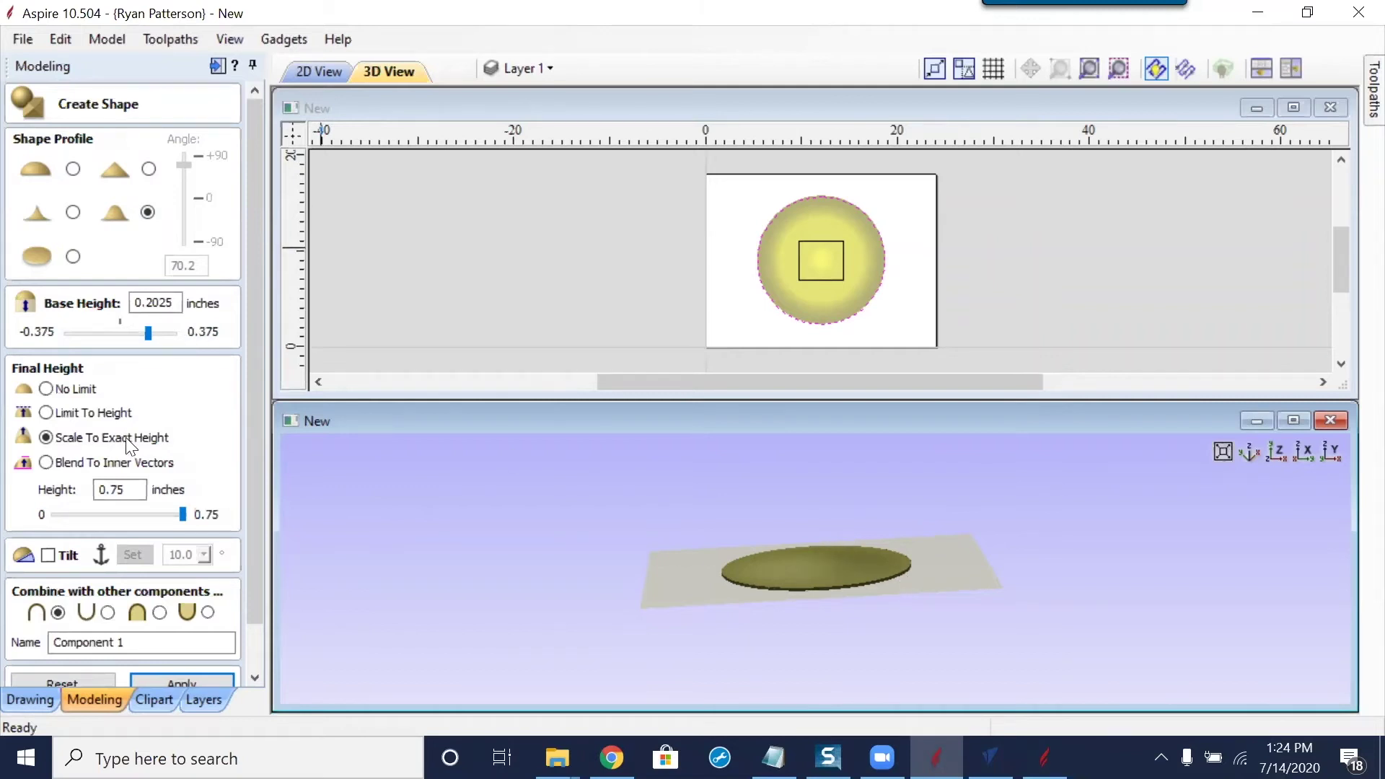
{"action": "left_click", "coordinate": [62, 410]}
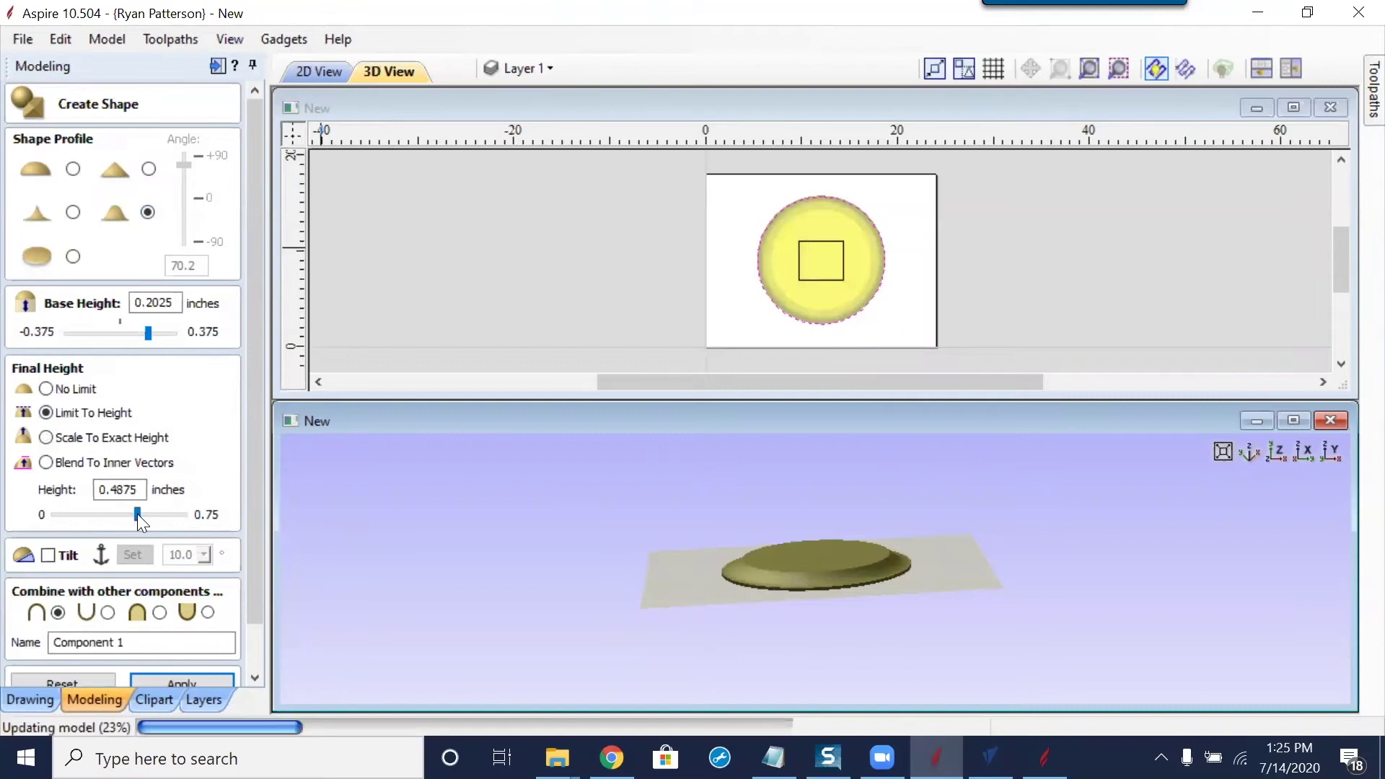
{"action": "left_click_drag", "start_coordinate": [137, 513], "coordinate": [171, 514]}
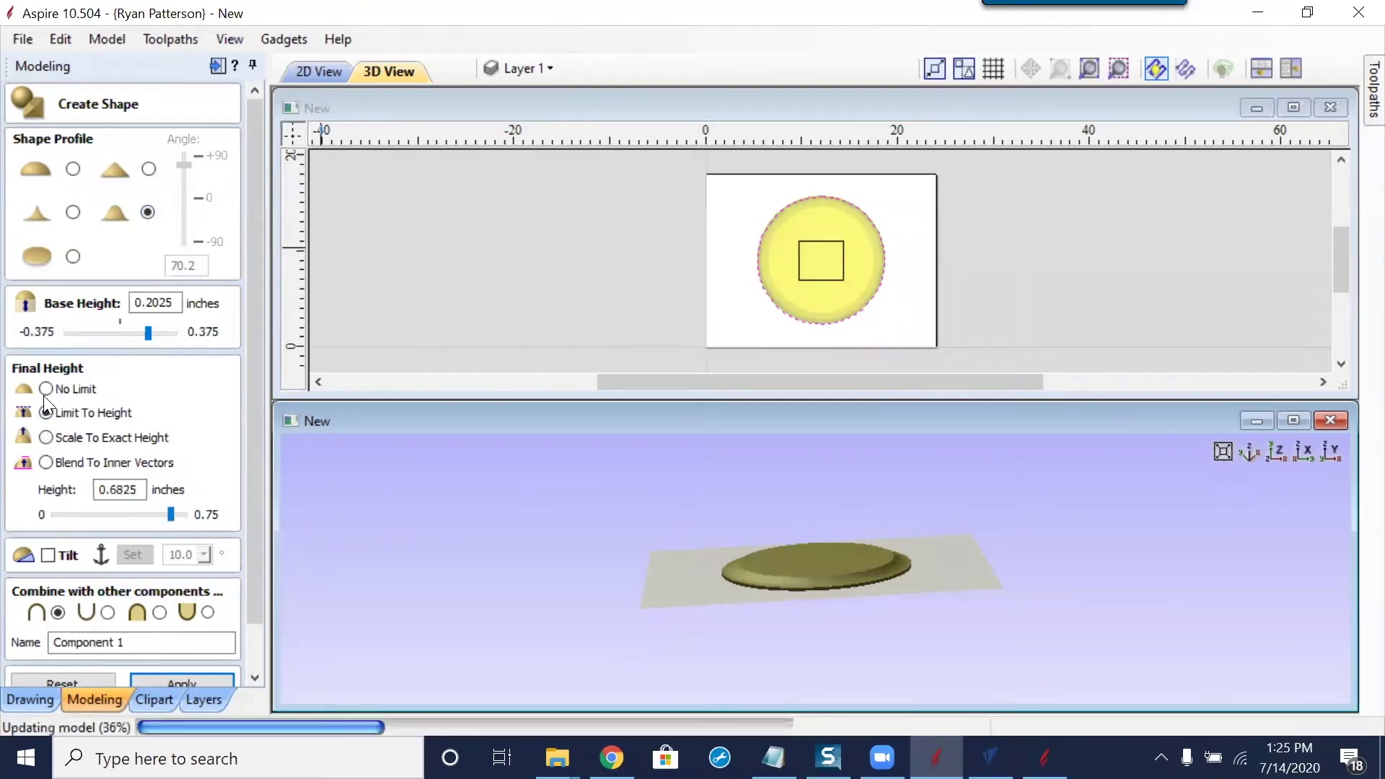
{"action": "left_click", "coordinate": [47, 437]}
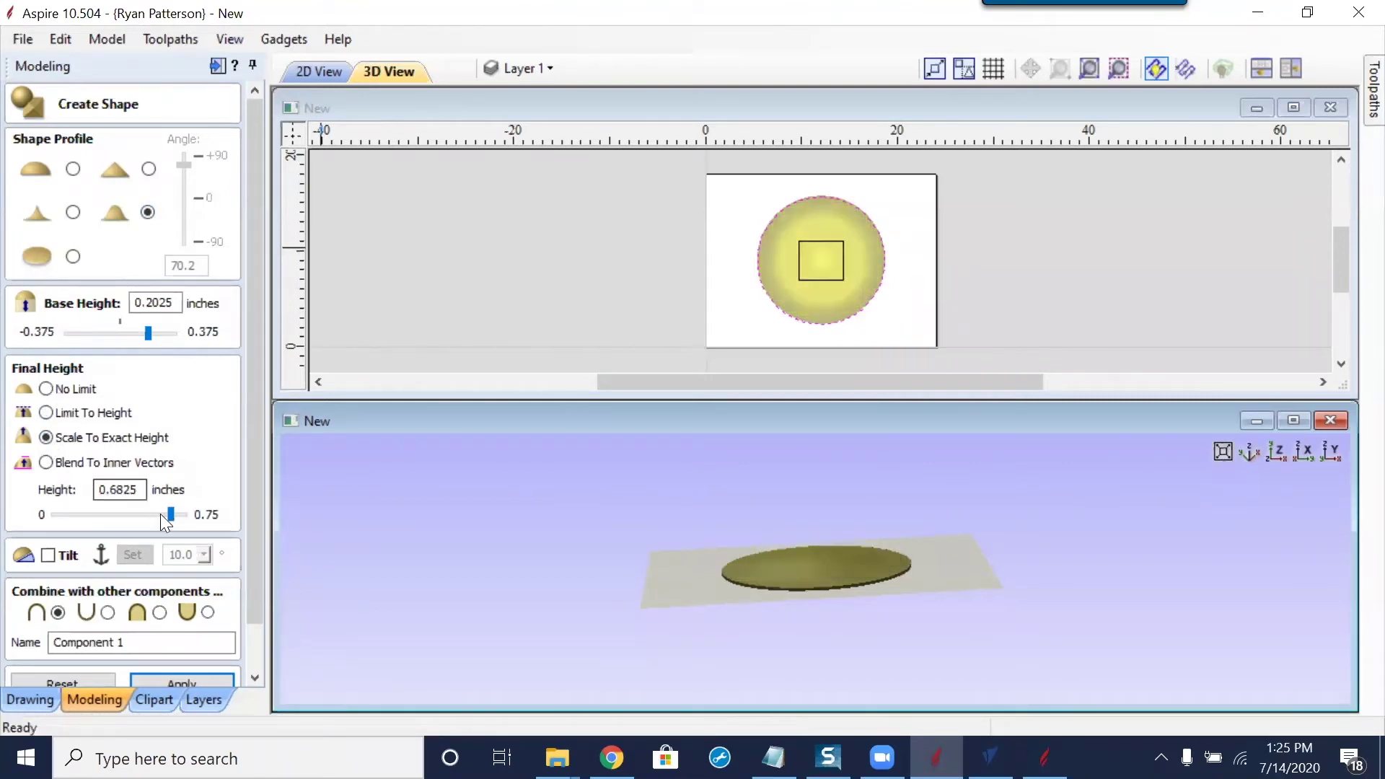
{"action": "left_click_drag", "start_coordinate": [189, 516], "coordinate": [190, 517]}
Create a smooth-profile shape from the circle and rectangle together, blending to the inner vectors at a height of 0.75 inches
{"action": "left_click", "coordinate": [49, 462]}
{"action": "left_click", "coordinate": [826, 280]}
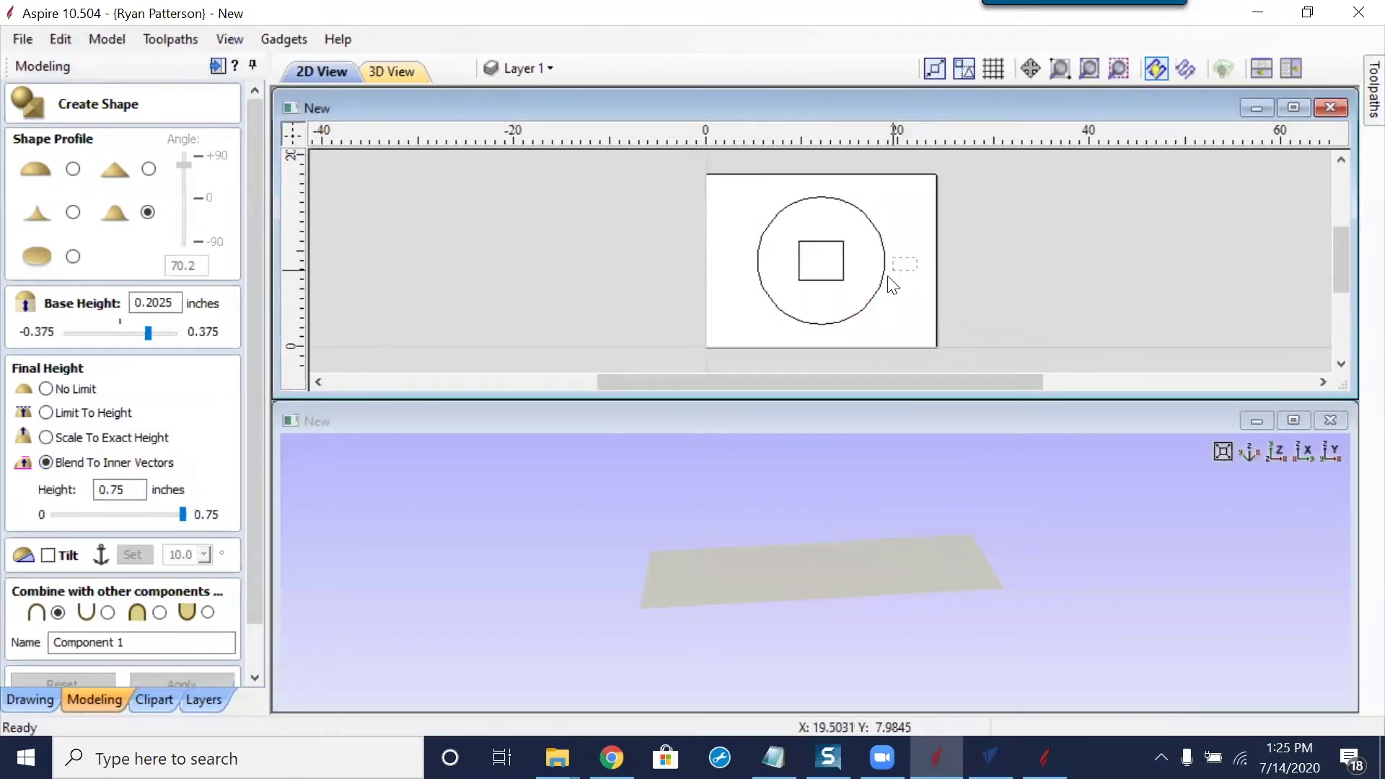
{"action": "left_click", "coordinate": [872, 296]}
{"action": "left_click", "coordinate": [844, 261], "text": "shift"}
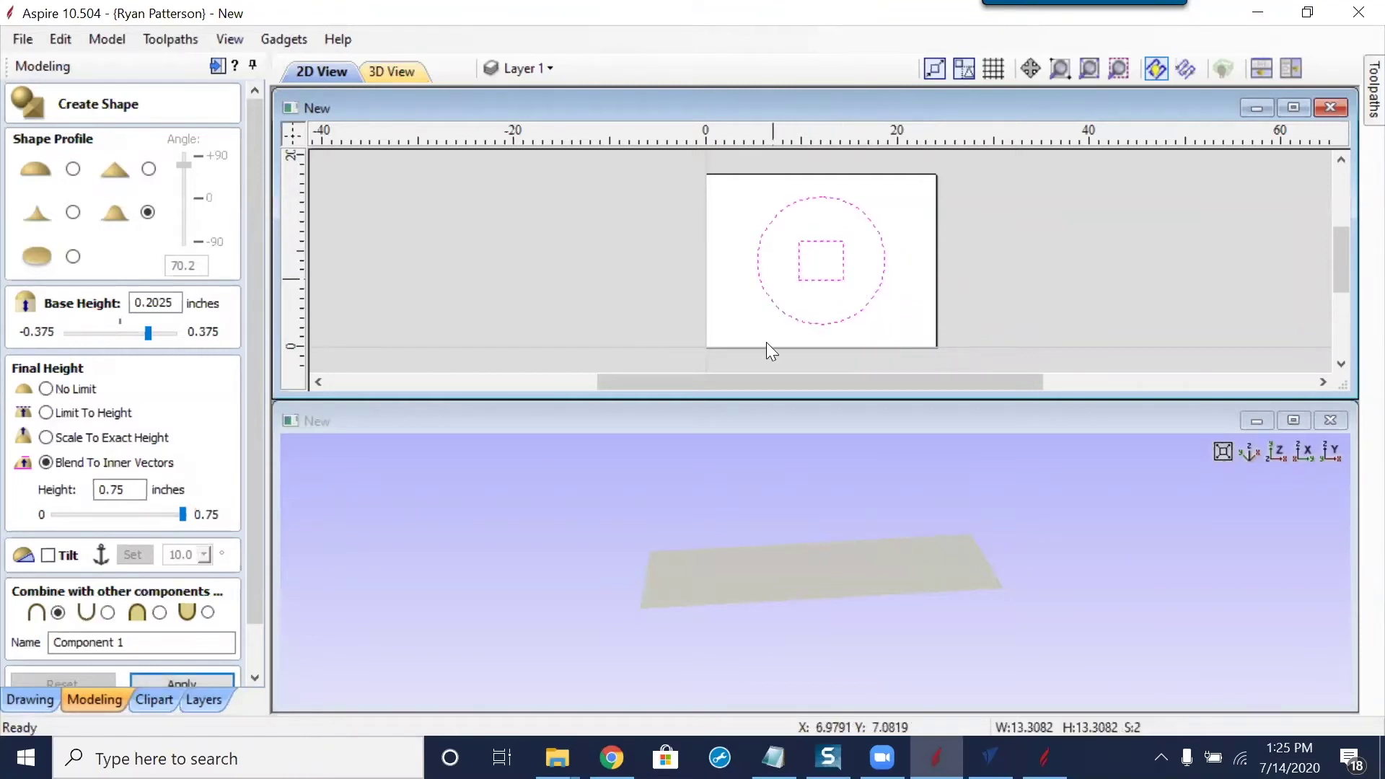
{"action": "scroll", "coordinate": [254, 433], "scroll_direction": "down", "scroll_amount": 1}
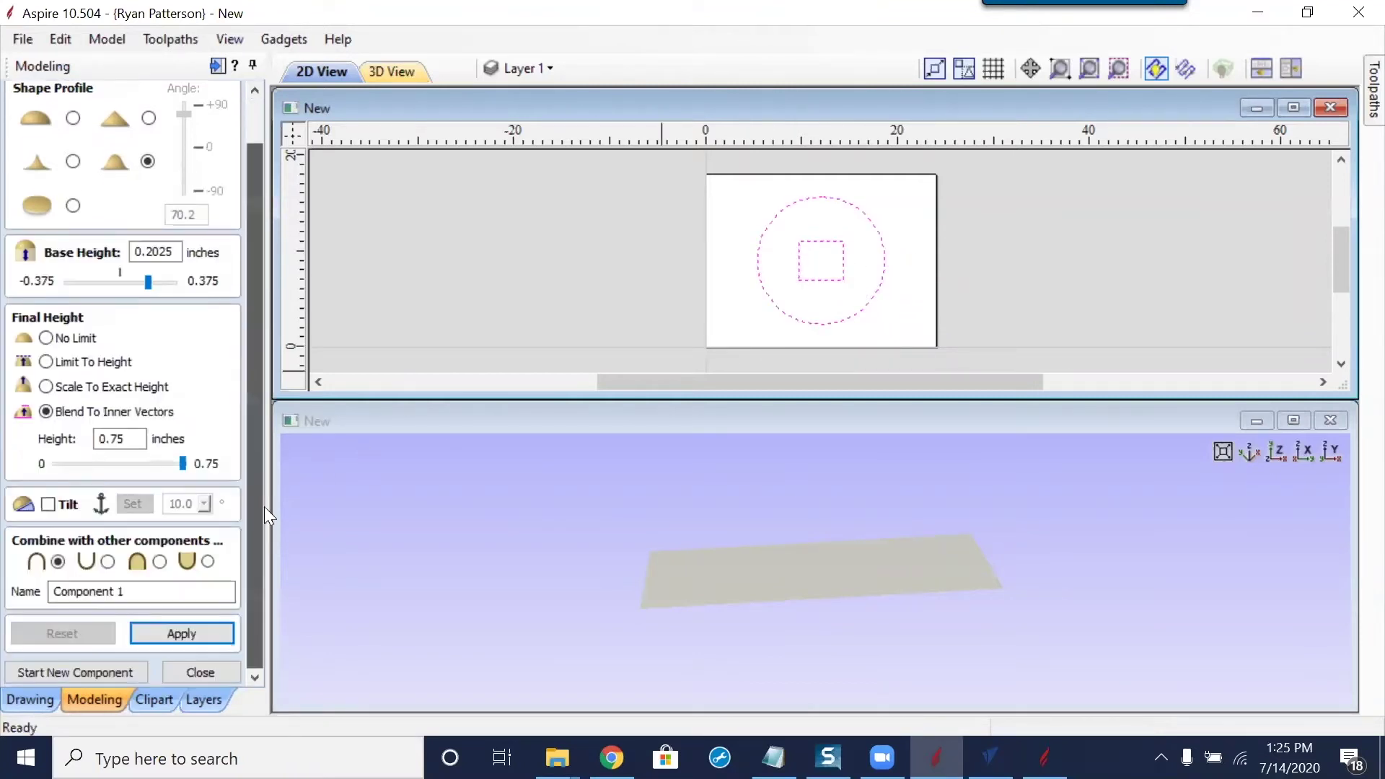
{"action": "left_click", "coordinate": [211, 633]}
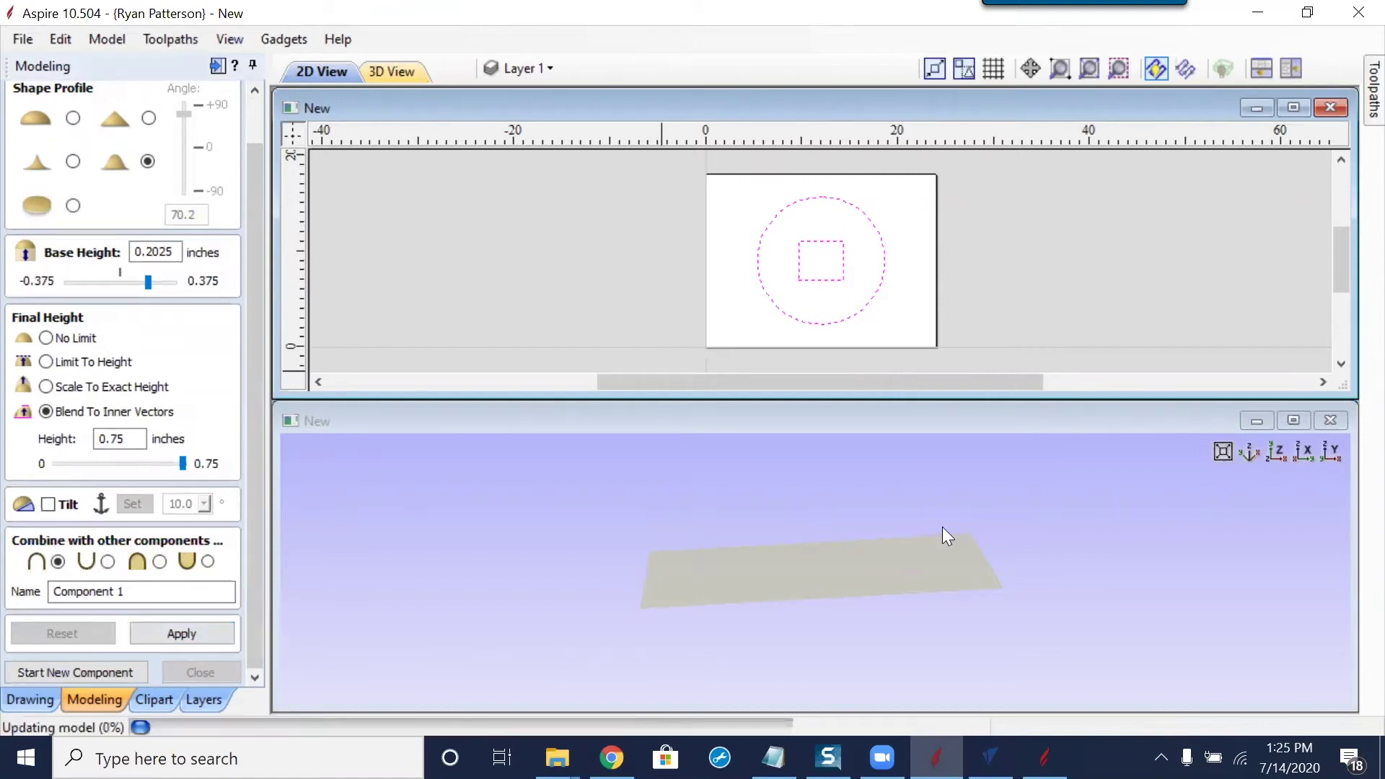
{"action": "scroll", "coordinate": [823, 604], "scroll_direction": "up", "scroll_amount": 5}
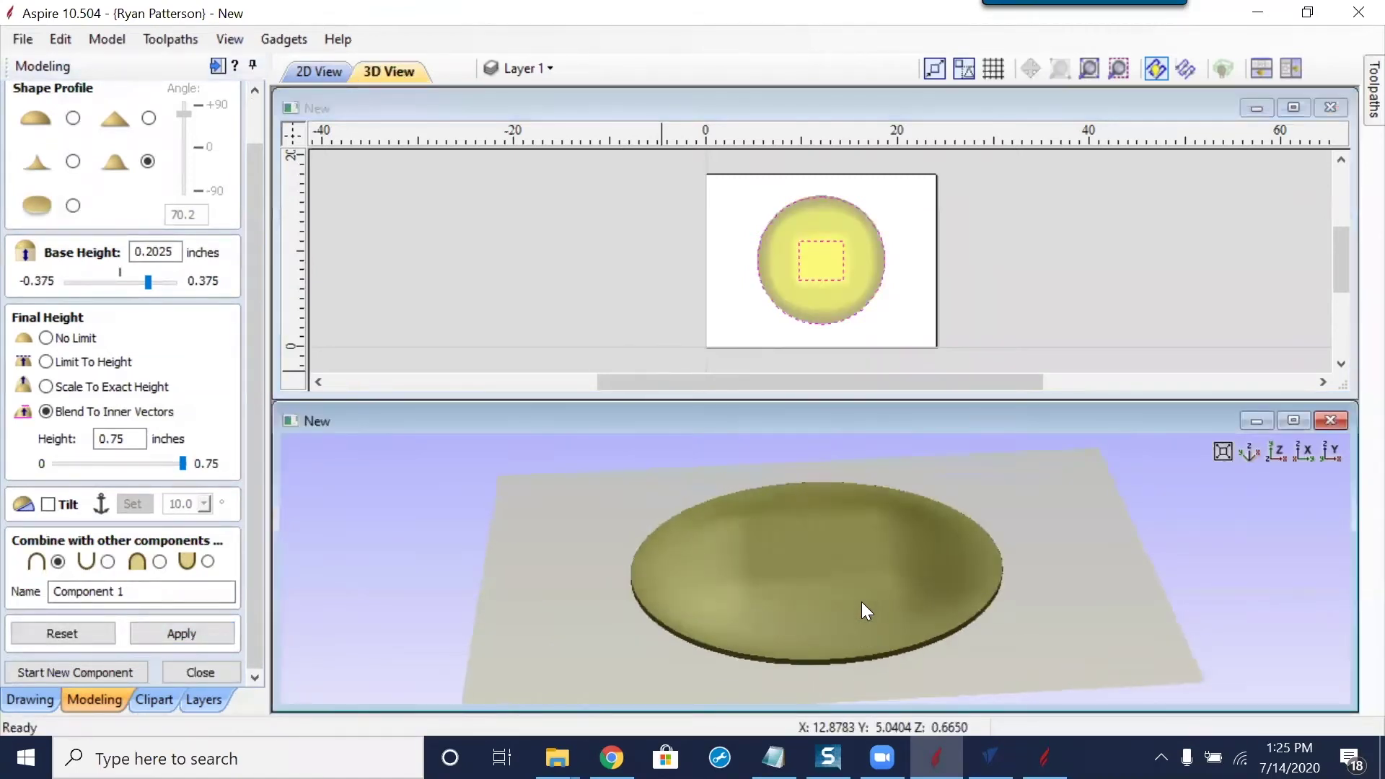
{"action": "scroll", "coordinate": [884, 608], "scroll_direction": "down", "scroll_amount": 5}
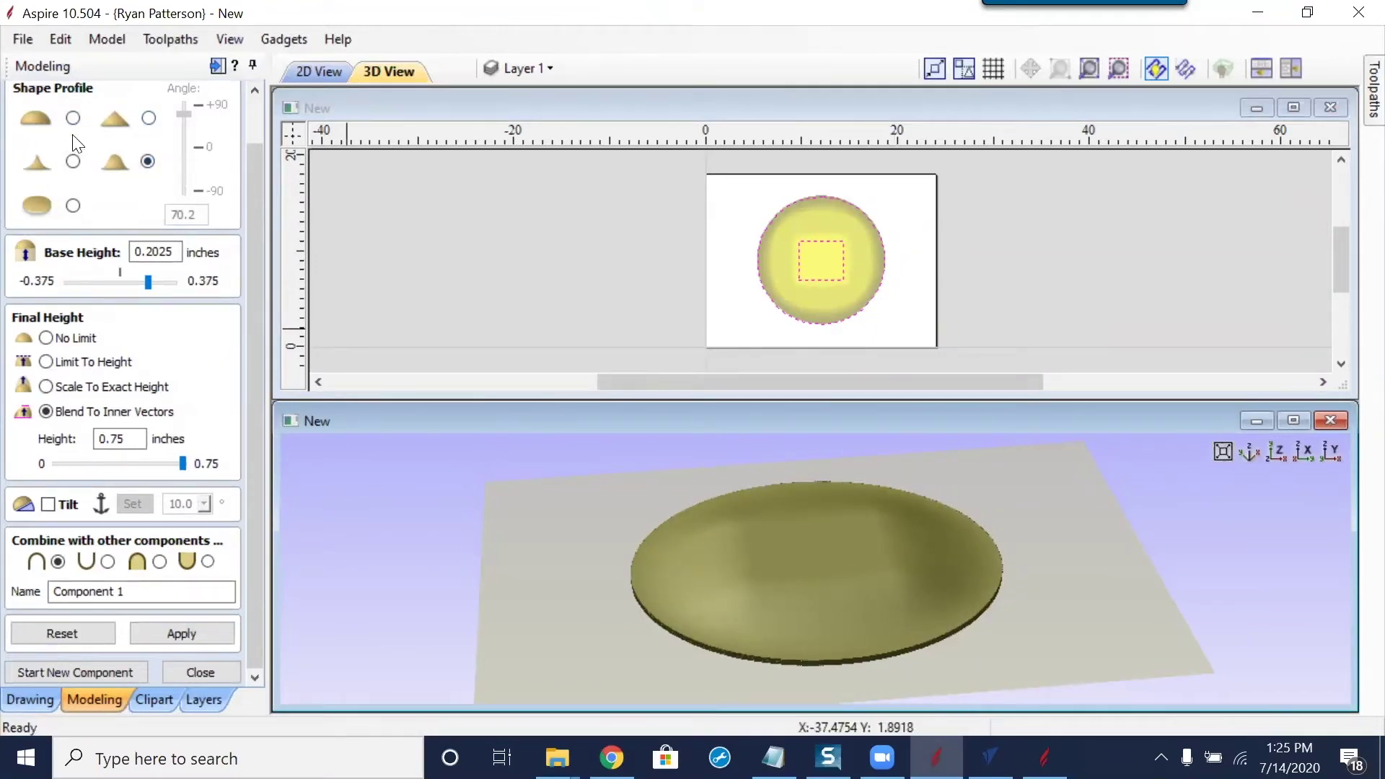
Switch the shape to the angular profile and compare No Limit with Blend To Inner Vectors, keeping the blended version
{"action": "left_click", "coordinate": [146, 120]}
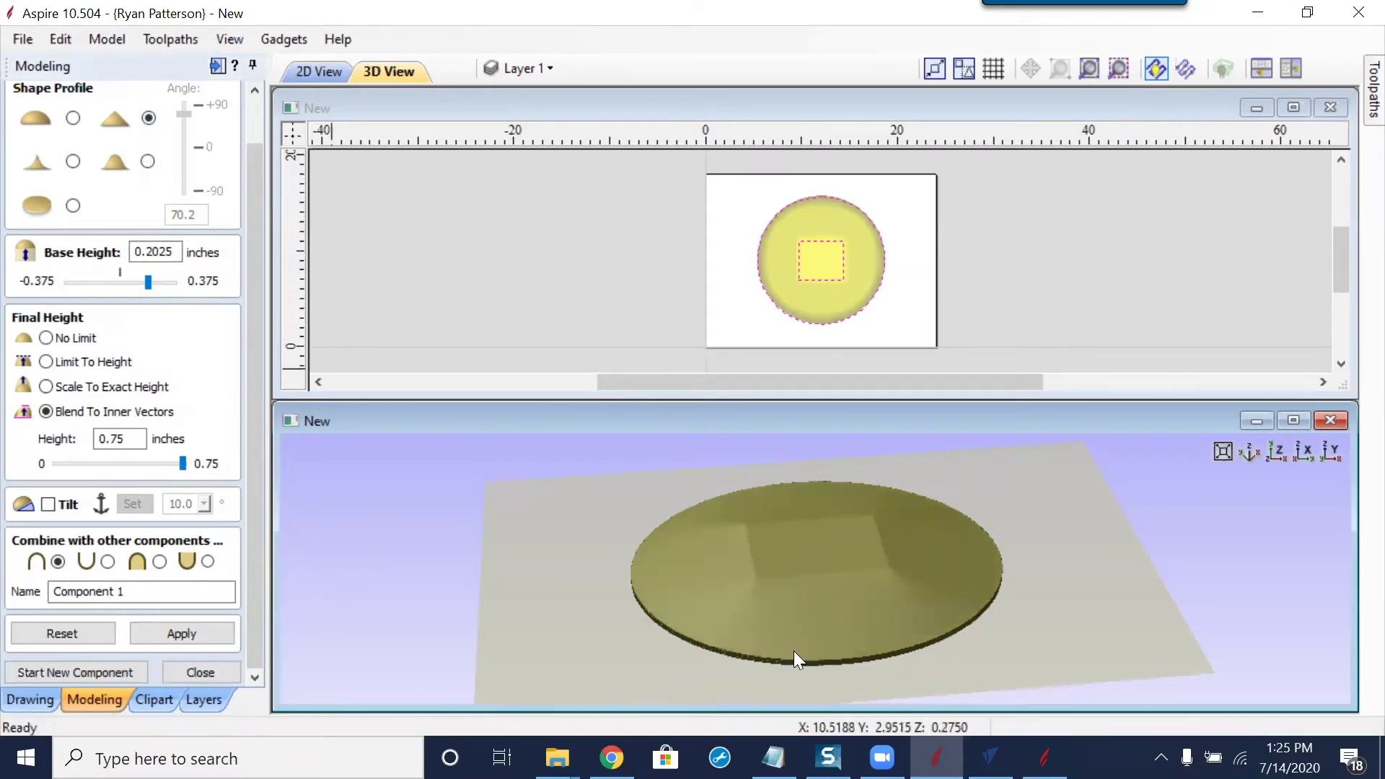
{"action": "left_click_drag", "start_coordinate": [781, 644], "coordinate": [795, 624]}
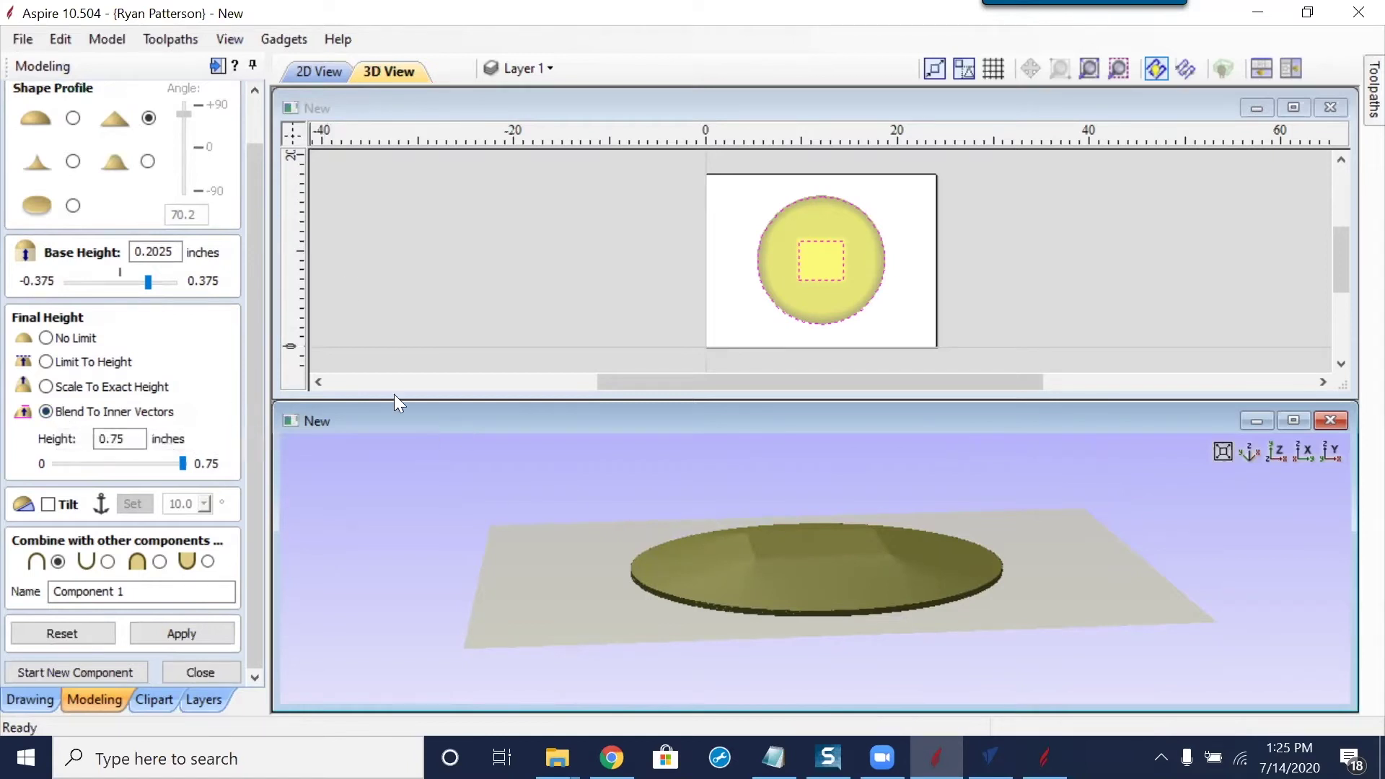
{"action": "left_click", "coordinate": [46, 338]}
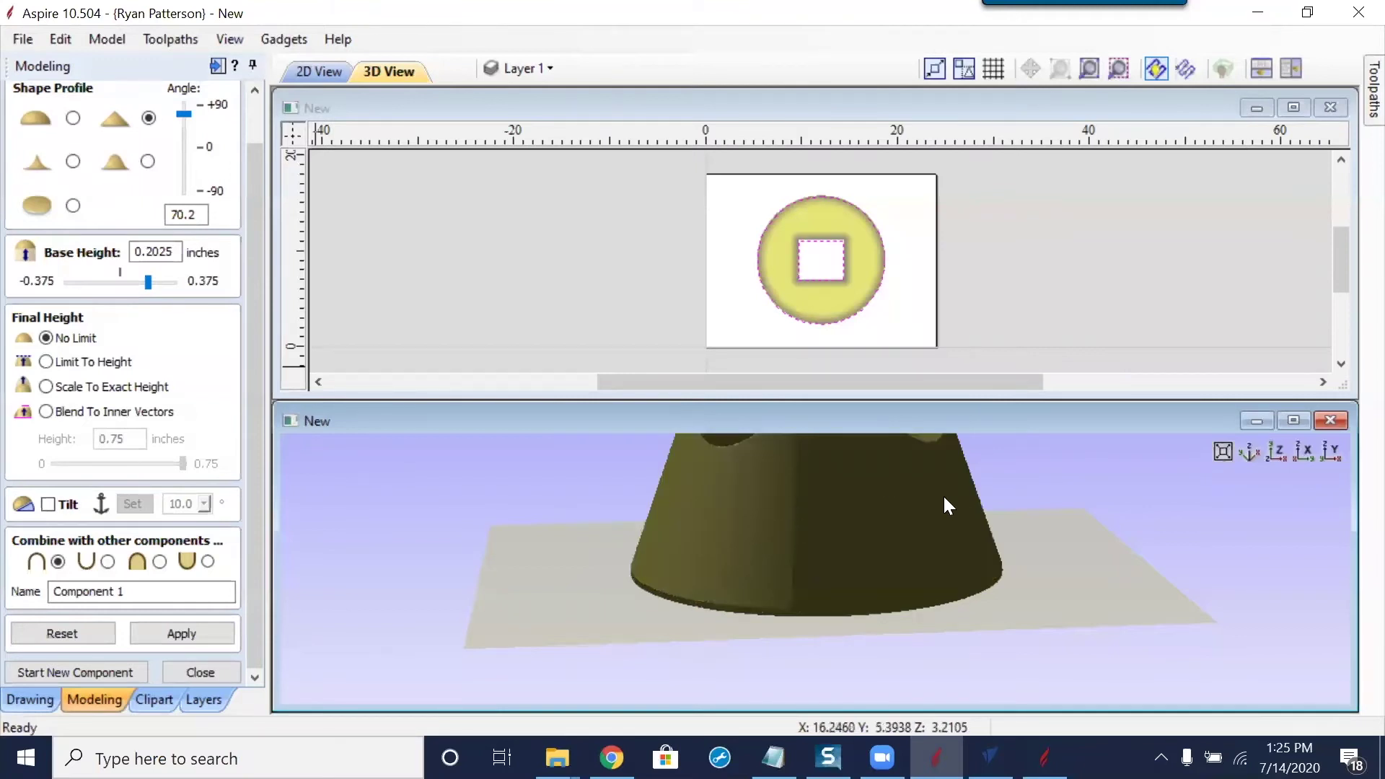
{"action": "scroll", "coordinate": [938, 519], "scroll_direction": "down", "scroll_amount": 3}
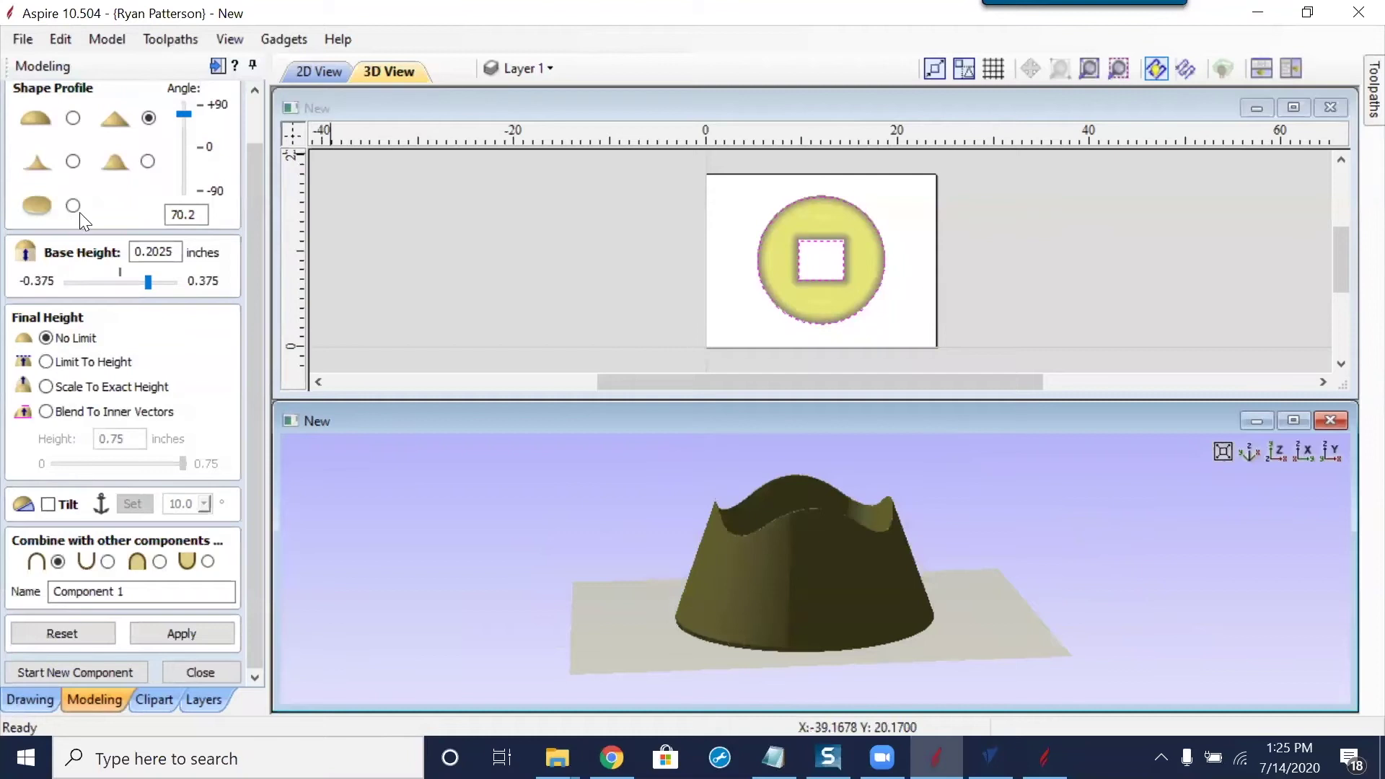
{"action": "left_click", "coordinate": [46, 412]}
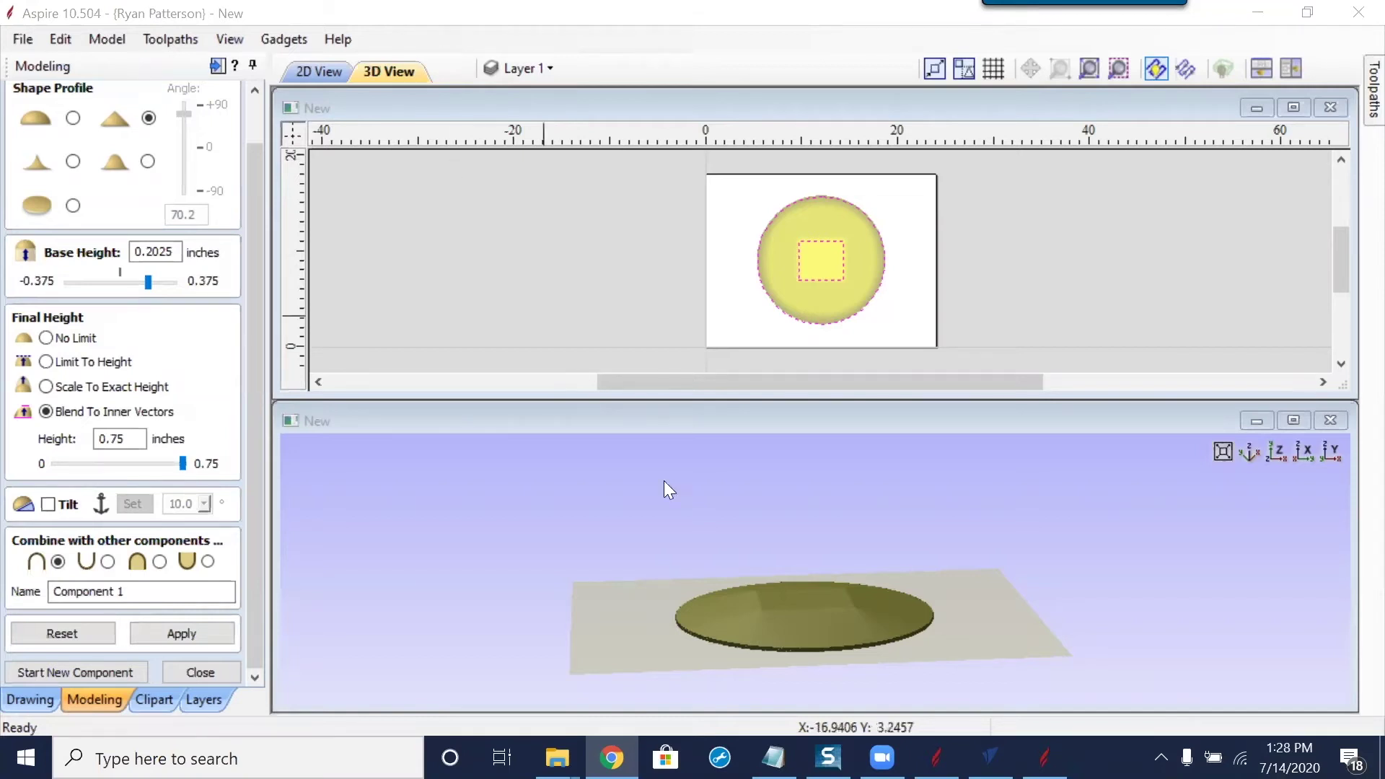
Select the circle and the rectangle together and delete both vectors
{"action": "left_click", "coordinate": [808, 287]}
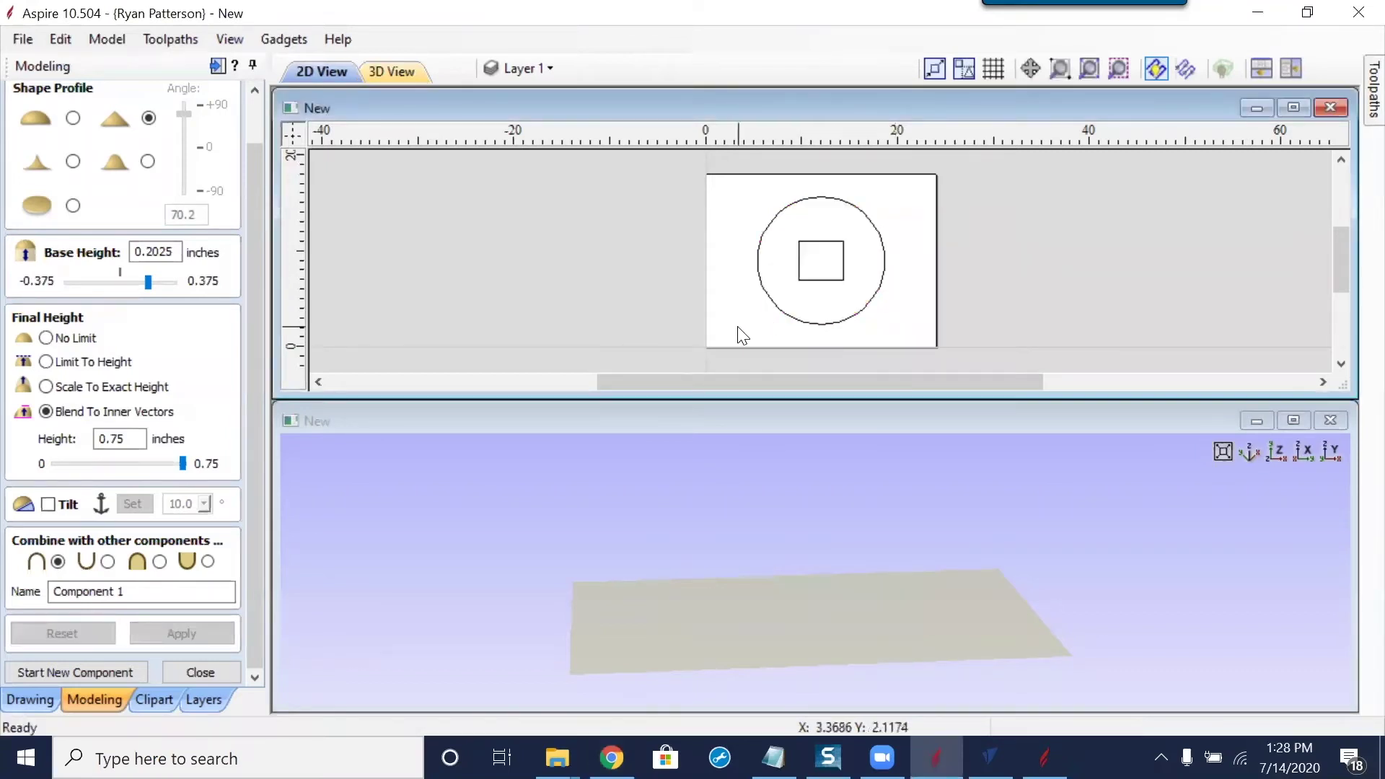
{"action": "left_click", "coordinate": [788, 316]}
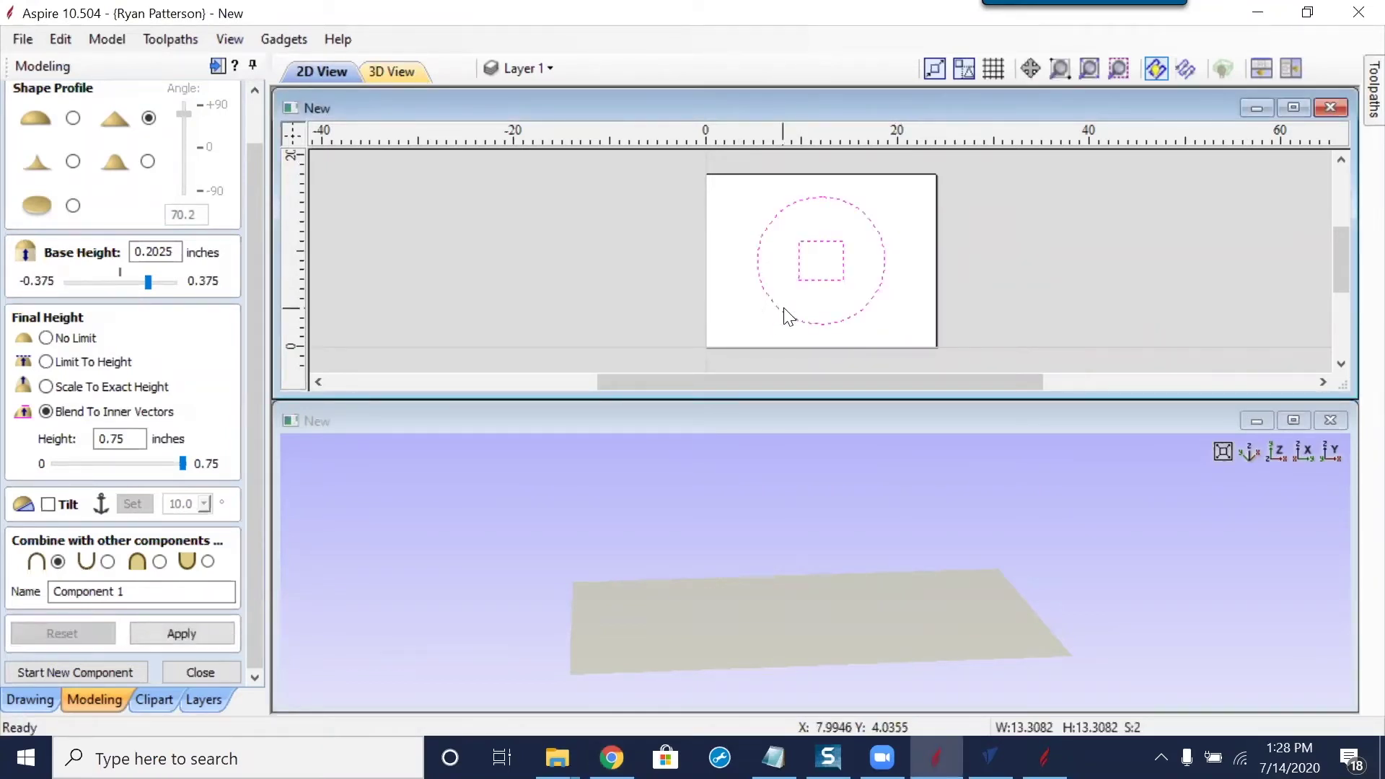
{"action": "left_click", "coordinate": [1014, 295]}
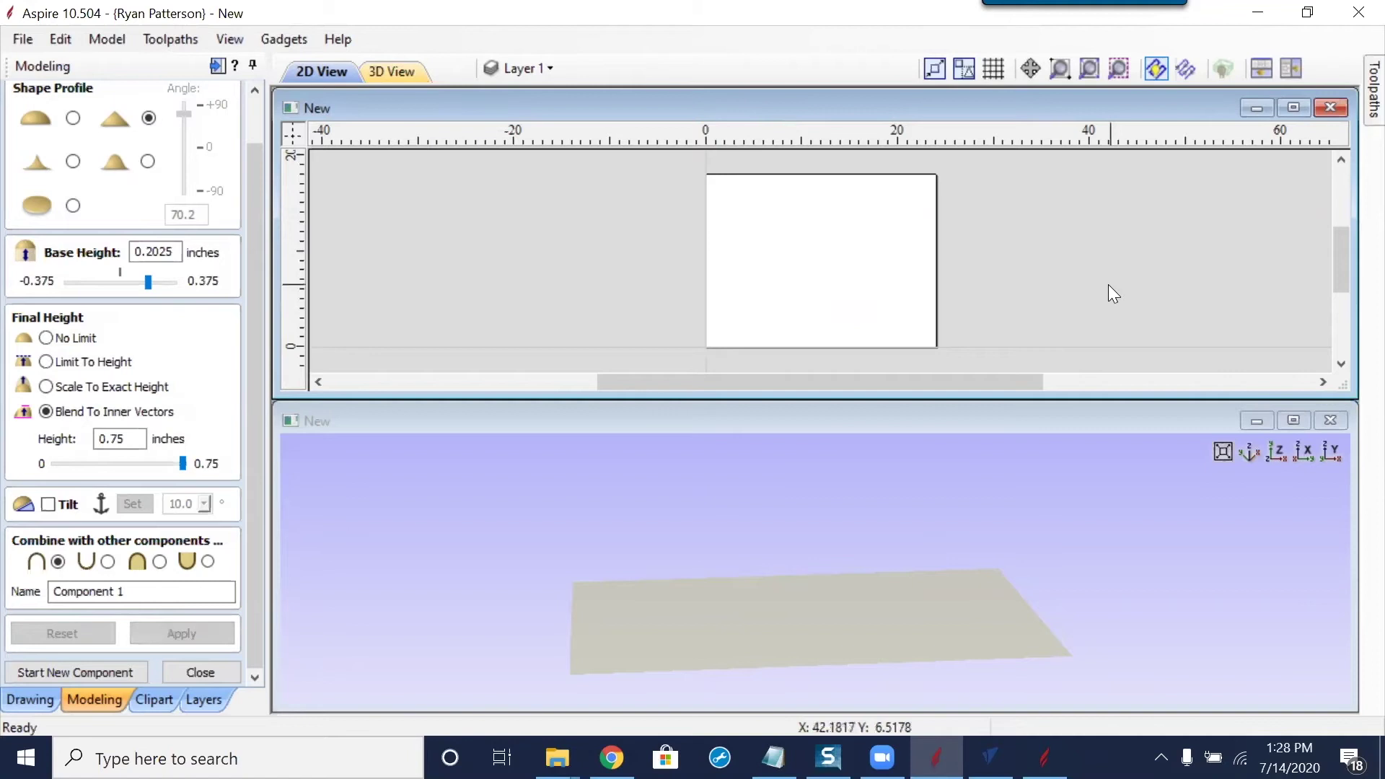
Enlarge the 2D view to fill the workspace and close the Alignment Tools to return to the drawing tools
{"action": "left_click", "coordinate": [1293, 108]}
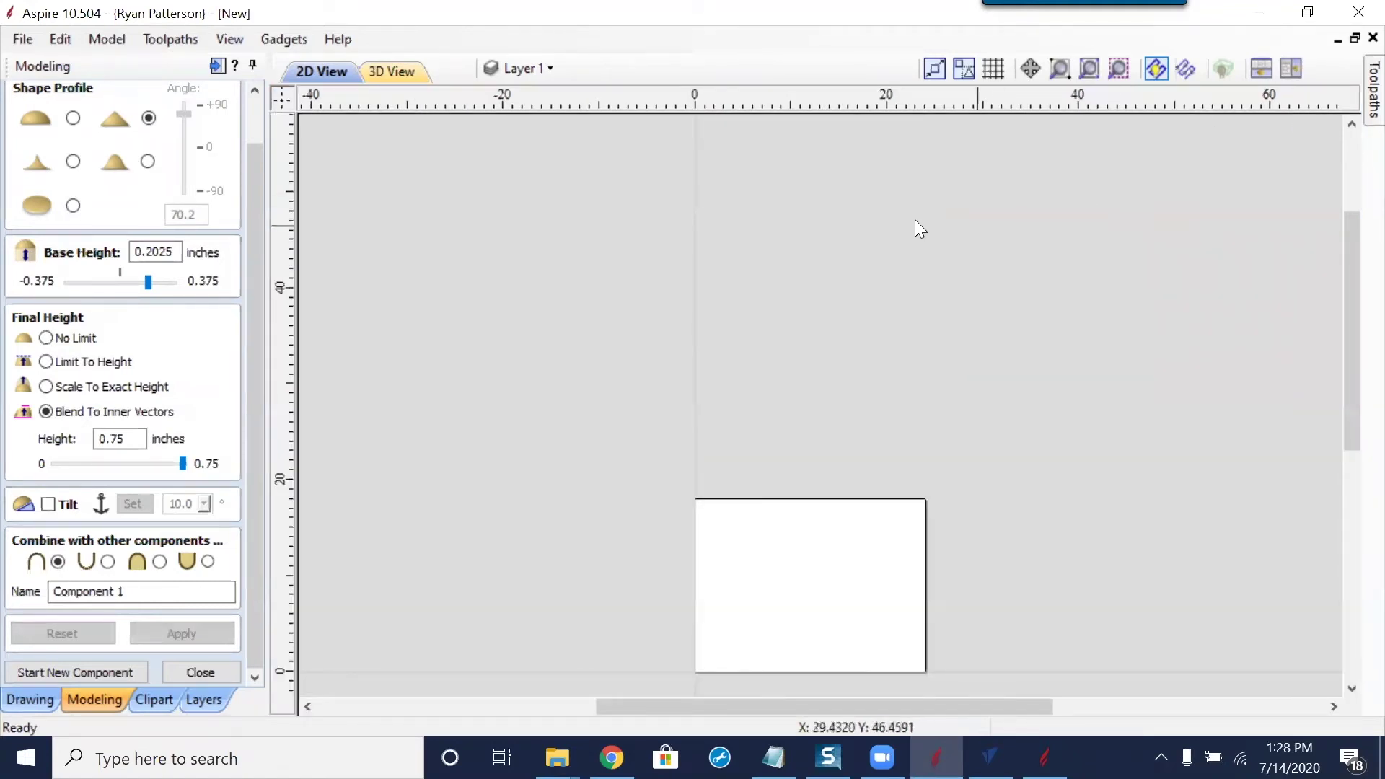
{"action": "left_click", "coordinate": [29, 700]}
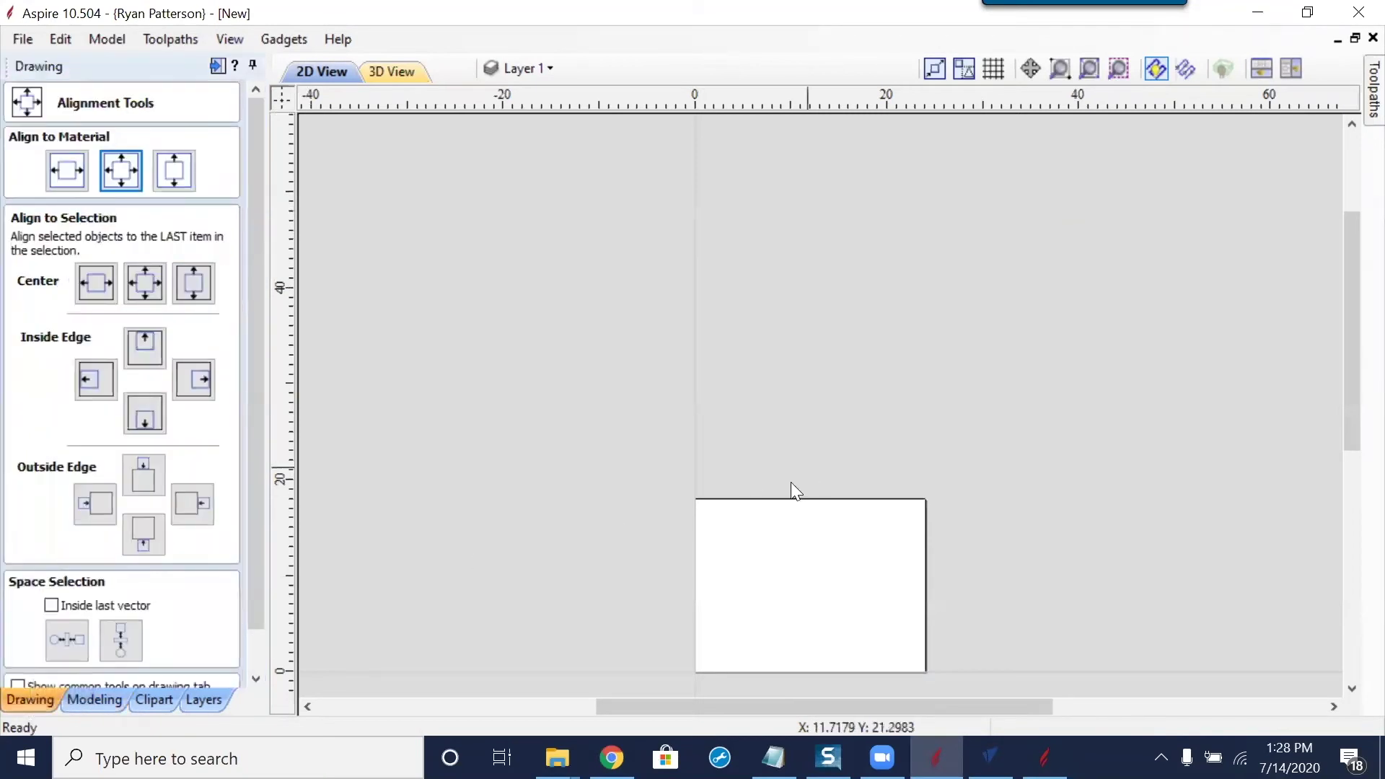
{"action": "scroll", "coordinate": [256, 505], "scroll_direction": "down", "scroll_amount": 1}
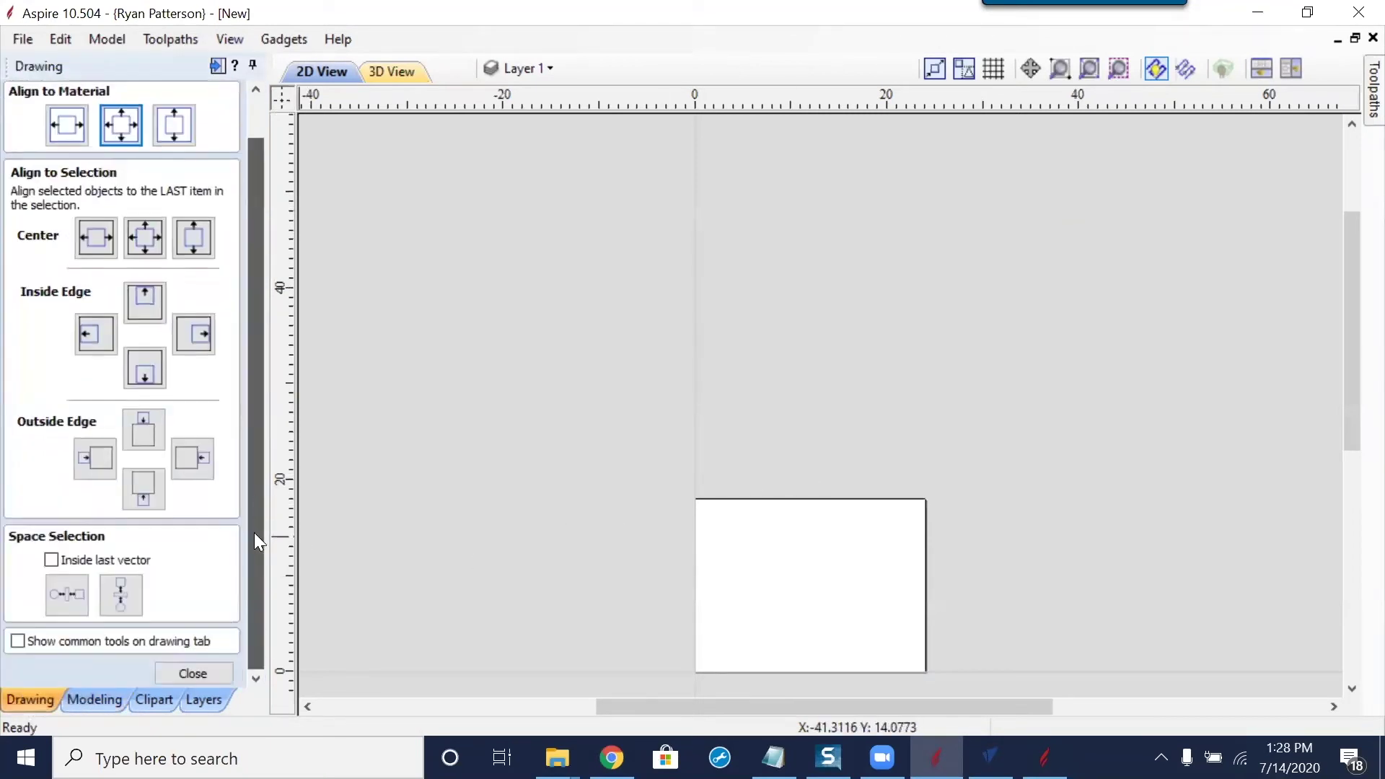
{"action": "left_click", "coordinate": [193, 674]}
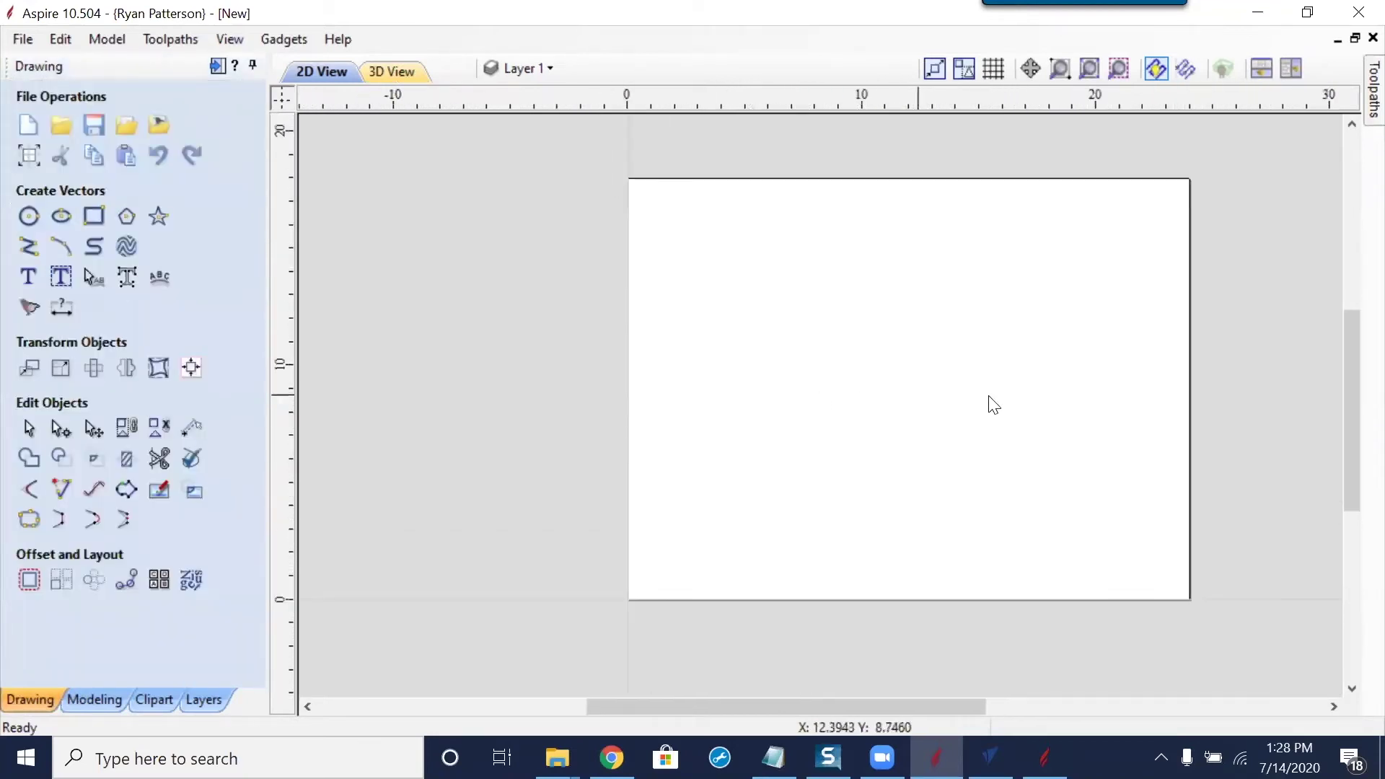
Draw a circle in the lower-left area of the workpiece and set its diameter to 0.23 inches
{"action": "left_click", "coordinate": [29, 216]}
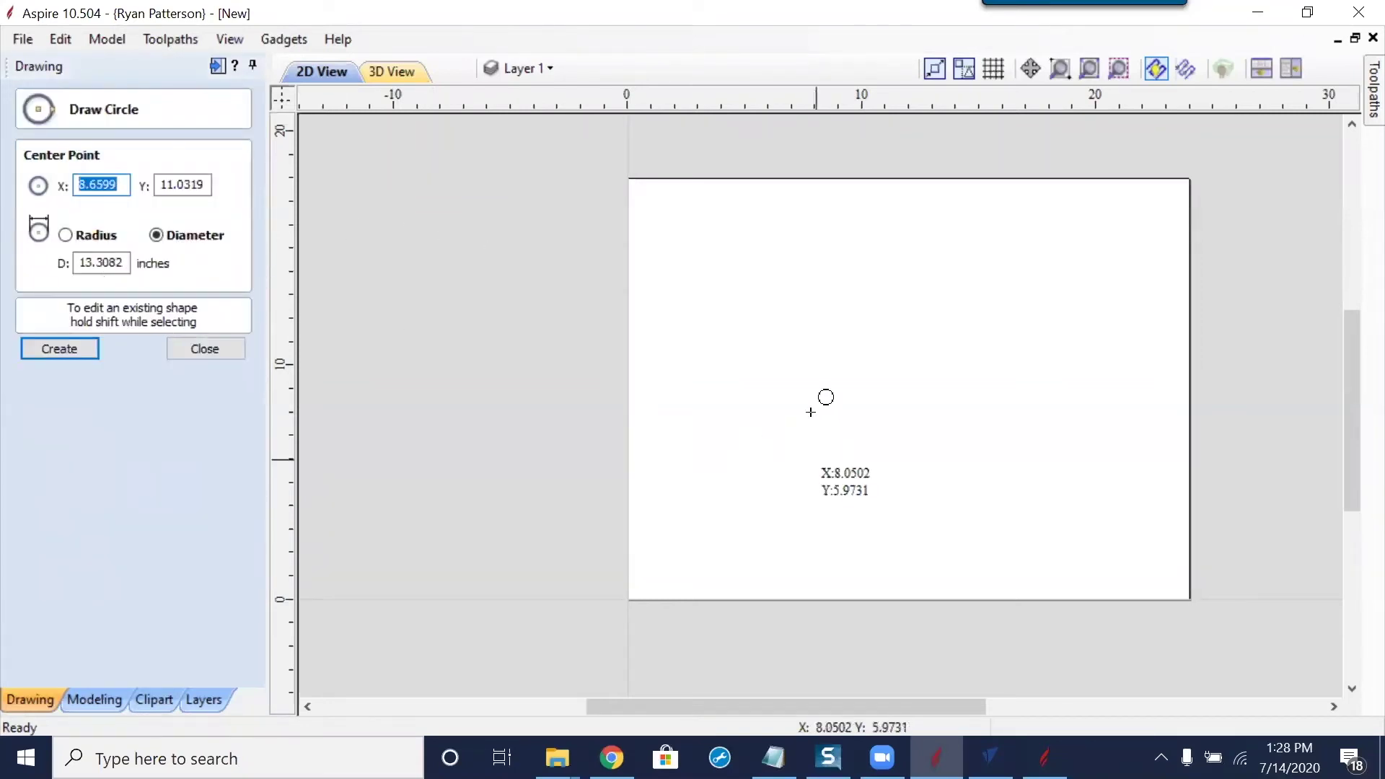
{"action": "left_click_drag", "start_coordinate": [728, 472], "coordinate": [747, 503]}
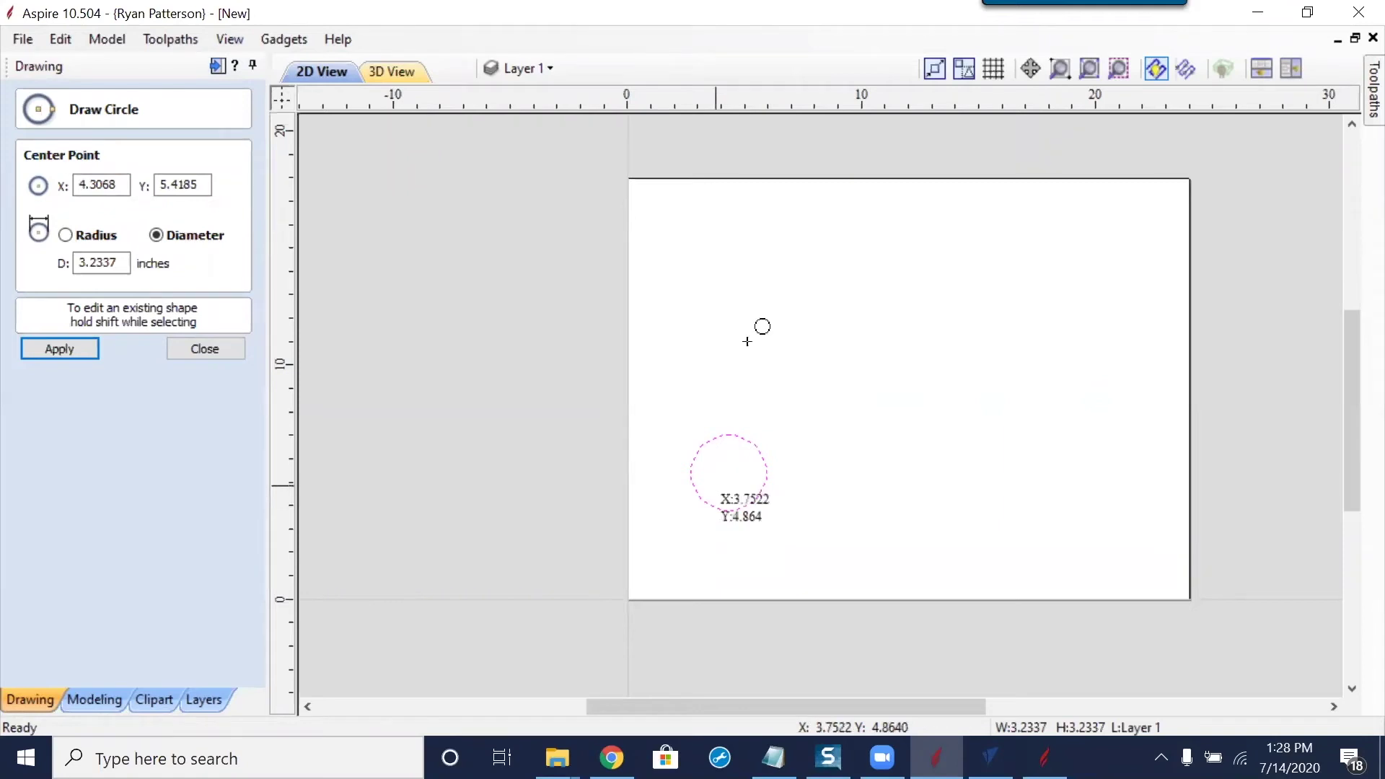
{"action": "scroll", "coordinate": [715, 483], "scroll_direction": "up", "scroll_amount": 1}
{"action": "double_click", "coordinate": [106, 263]}
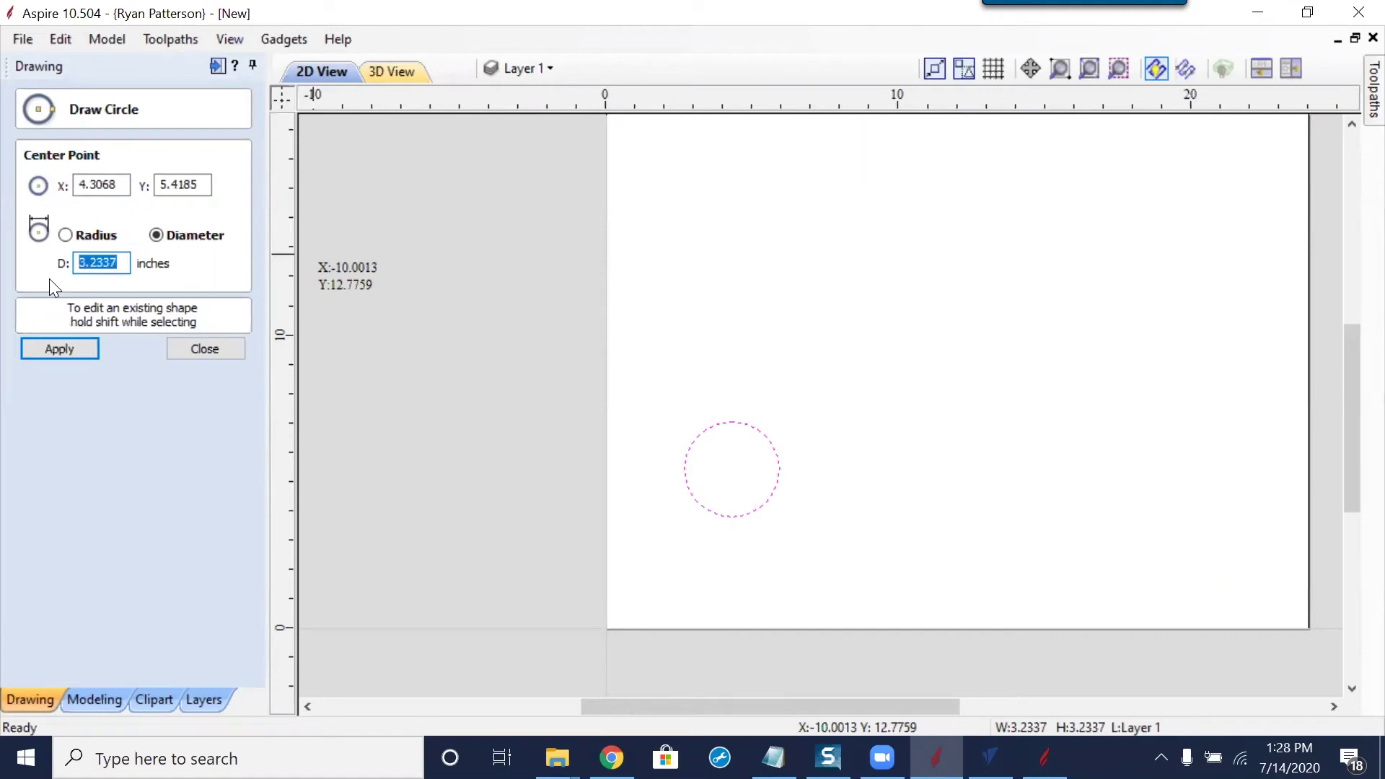
{"action": "type", "text": ".23"}
{"action": "left_click", "coordinate": [67, 347]}
{"action": "scroll", "coordinate": [777, 497], "scroll_direction": "up", "scroll_amount": 5}
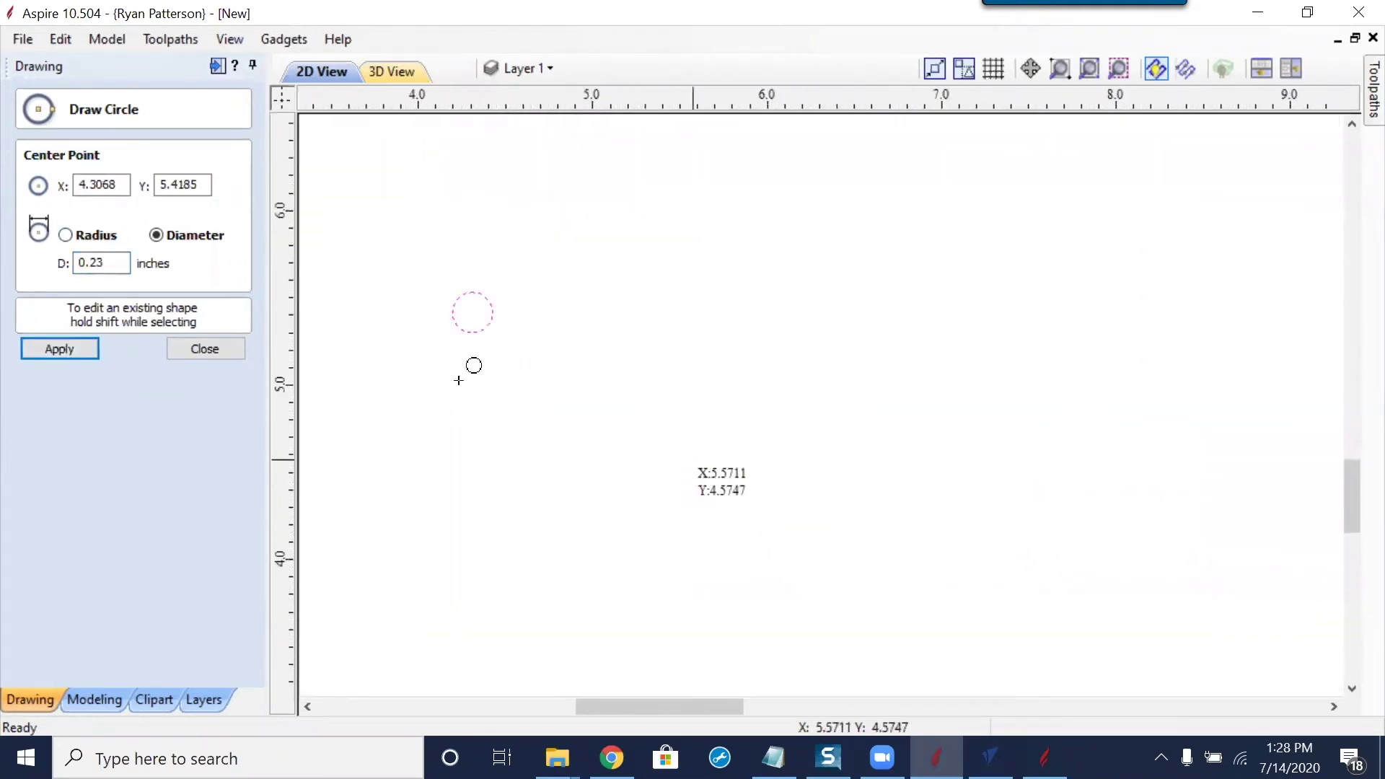
{"action": "left_click", "coordinate": [238, 352]}
Select the small circle and start a thread milling toolpath with a max depth of 0.5 inches
{"action": "middle_click_drag", "start_coordinate": [532, 385], "coordinate": [936, 322]}
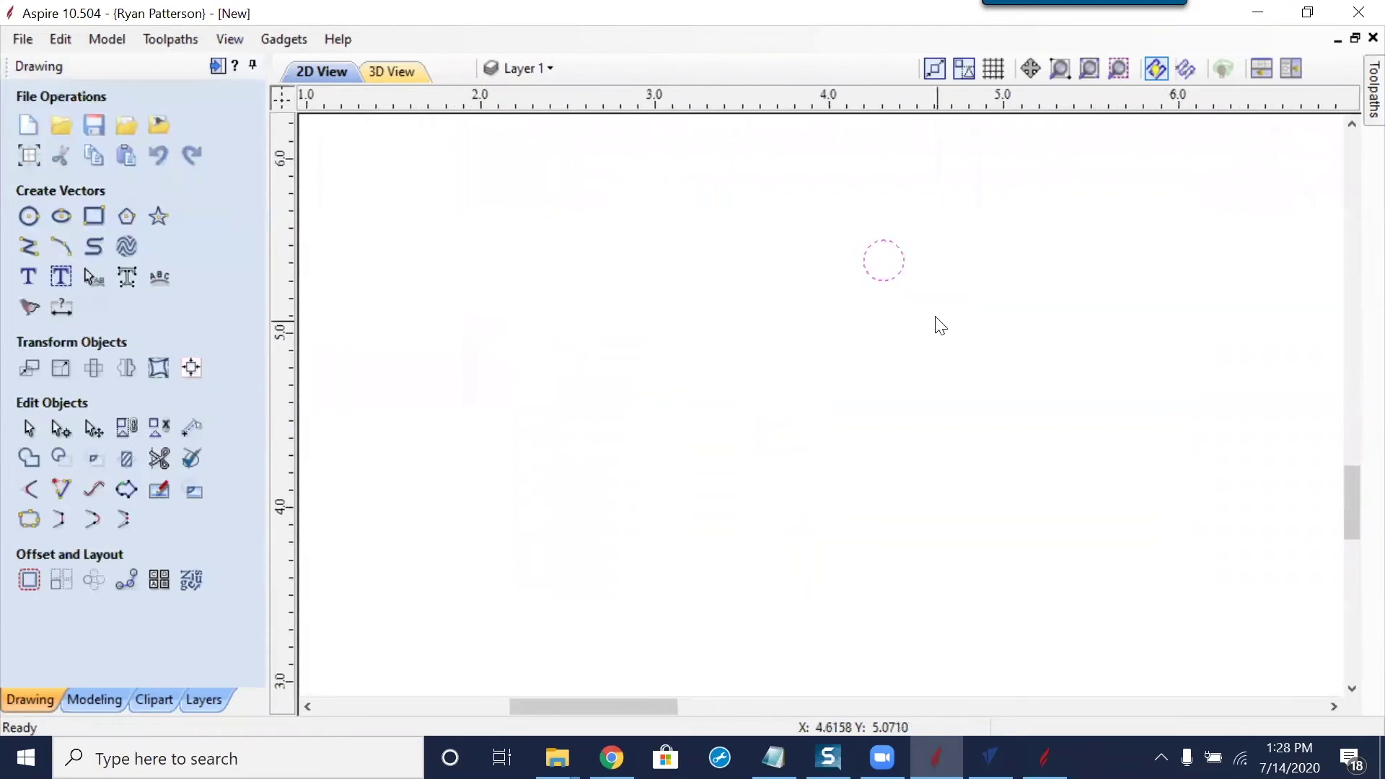
{"action": "left_click", "coordinate": [900, 263]}
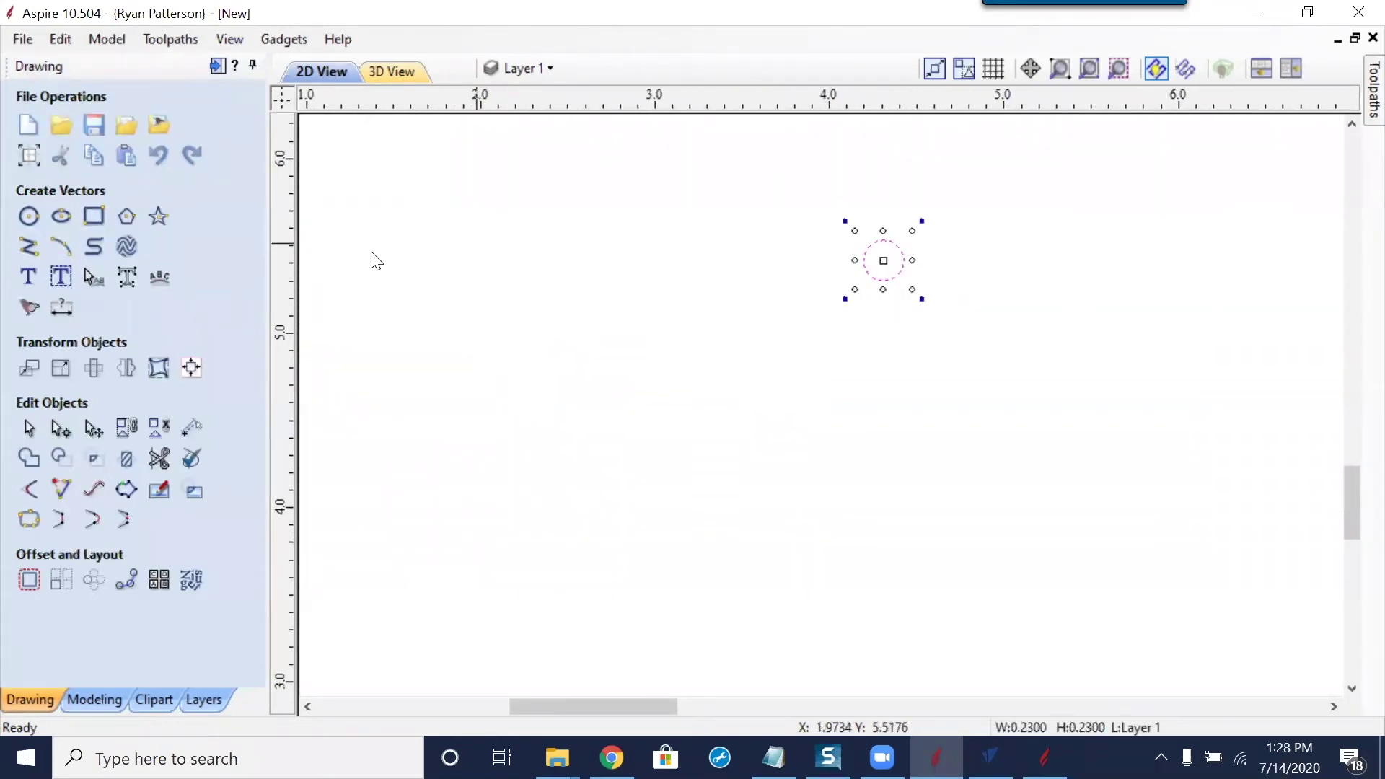
{"action": "left_click", "coordinate": [216, 66]}
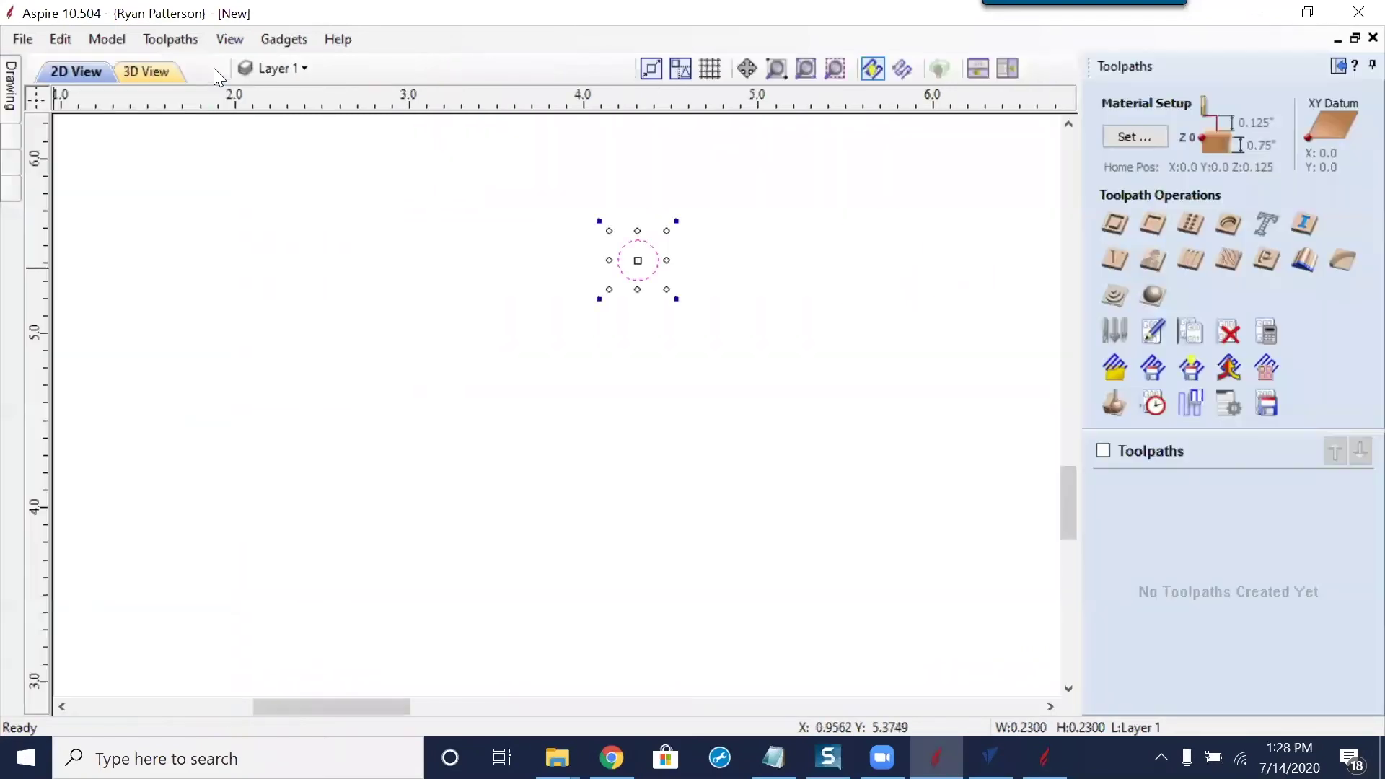
{"action": "left_click", "coordinate": [1236, 236]}
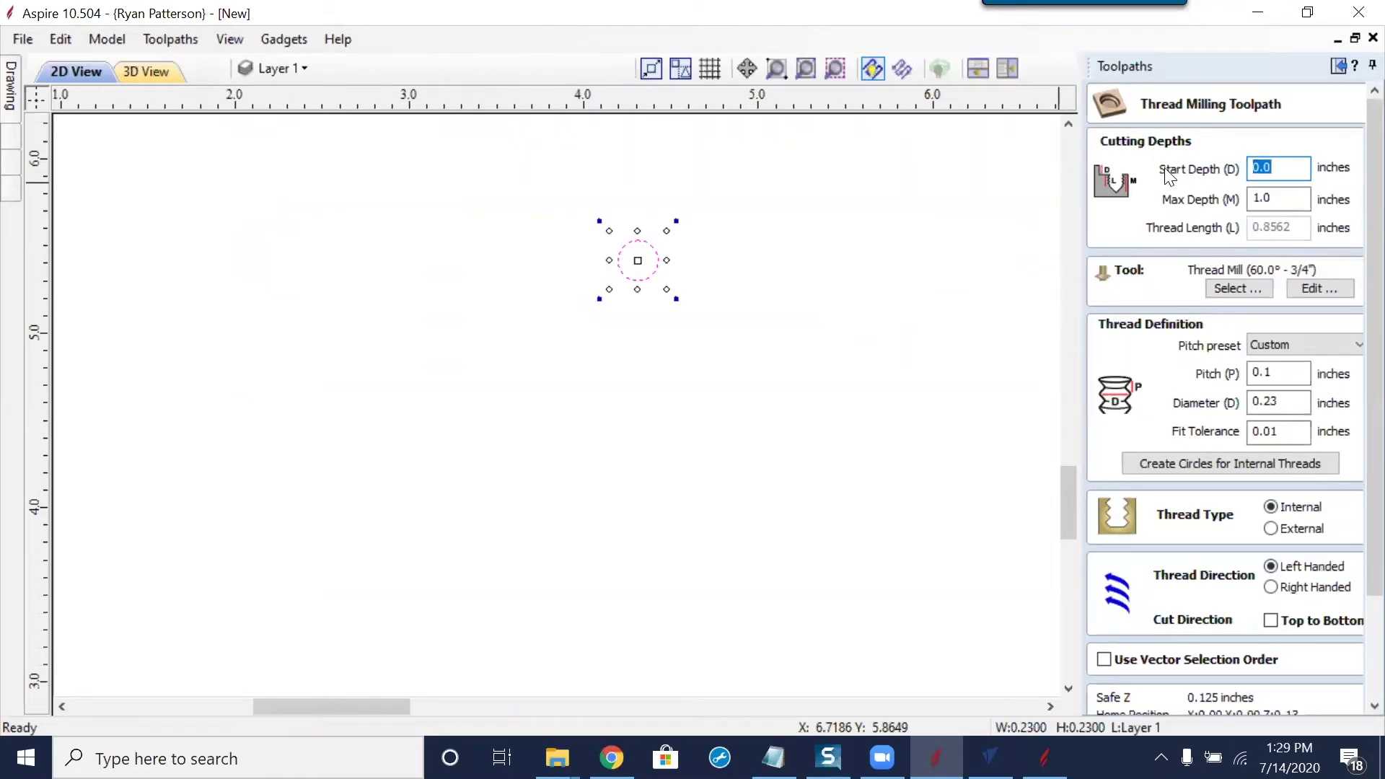
{"action": "left_click", "coordinate": [1251, 197]}
{"action": "double_click", "coordinate": [1251, 198]}
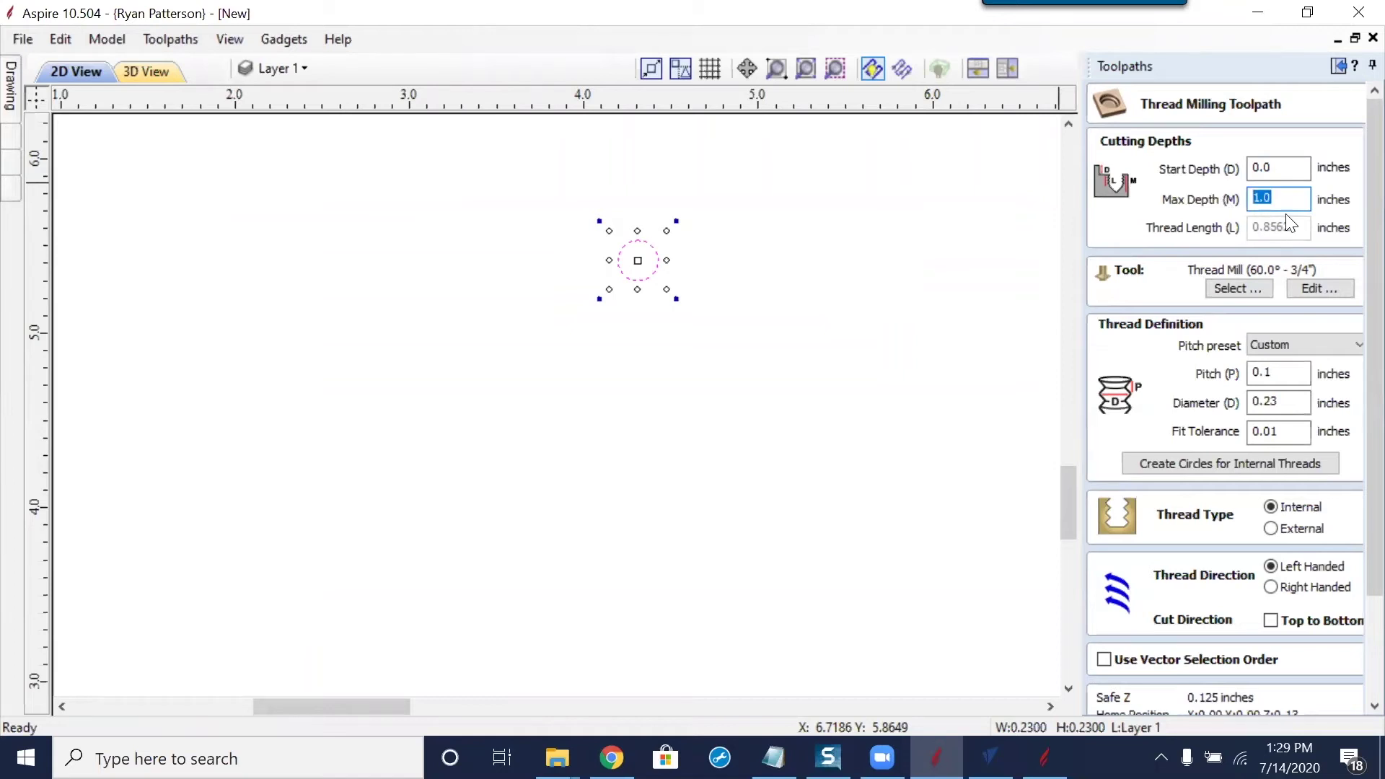
{"action": "type", "text": ".5"}
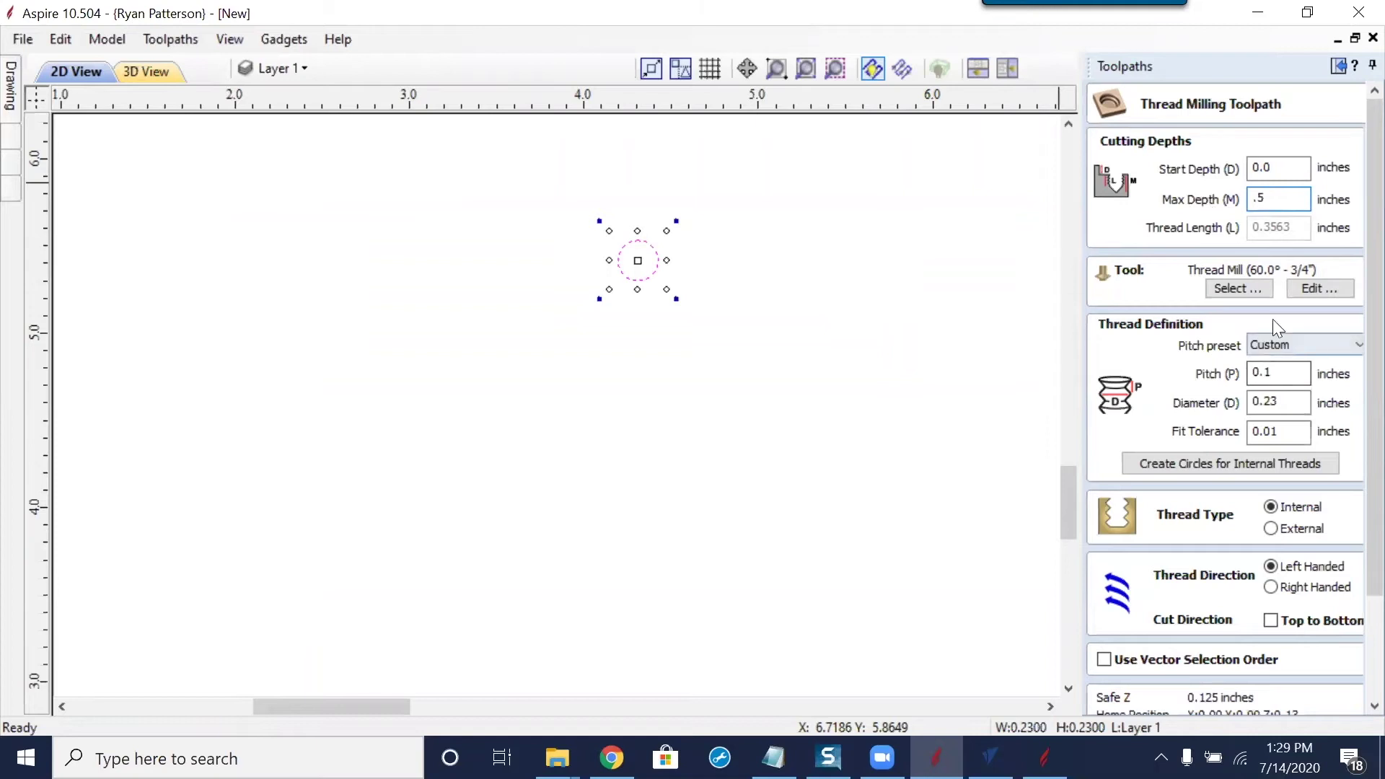
Create cutting settings for the 90° 3-inch thread mill with two flutes, and select it as the toolpath's tool
{"action": "left_click", "coordinate": [1222, 285]}
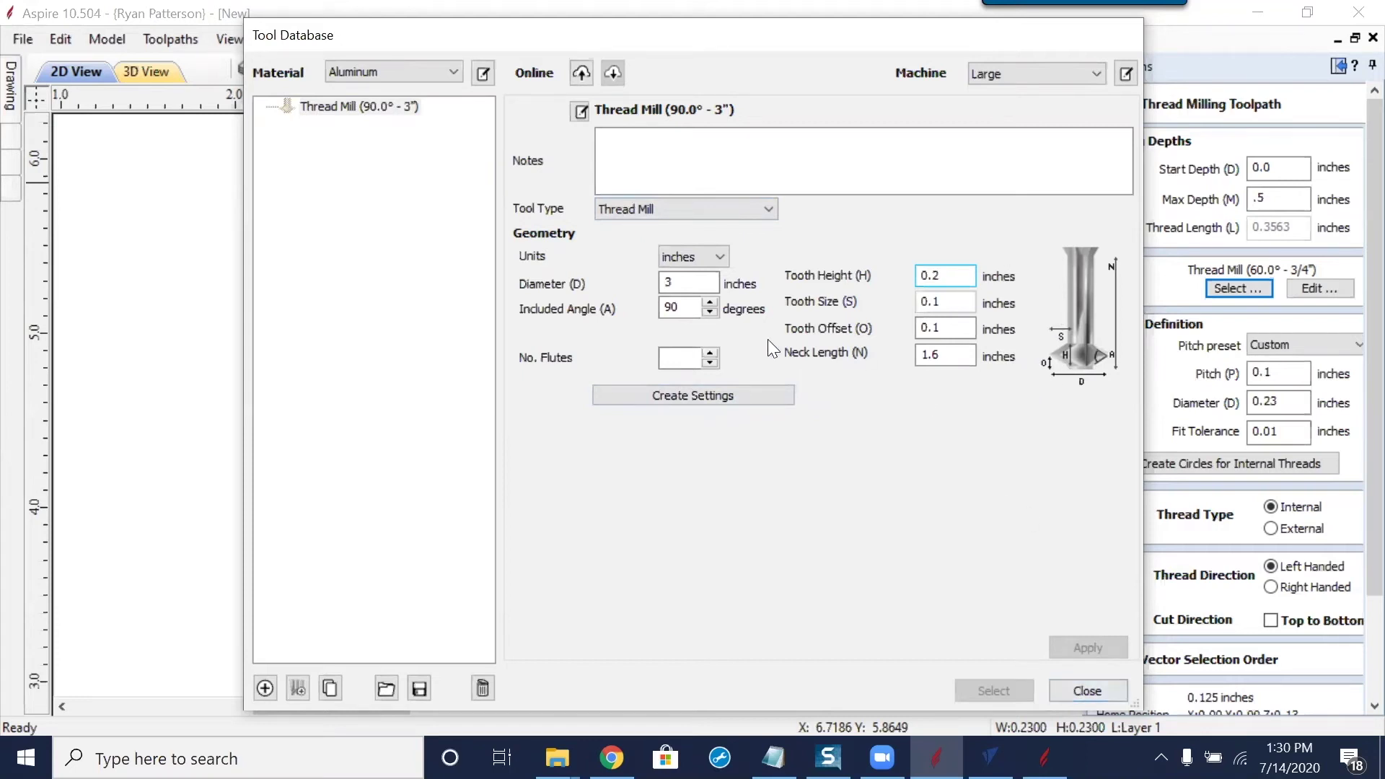
{"action": "left_click", "coordinate": [684, 358]}
{"action": "type", "text": "1"}
{"action": "left_click_drag", "start_coordinate": [686, 357], "coordinate": [634, 353]}
{"action": "type", "text": "2"}
{"action": "left_click", "coordinate": [684, 394]}
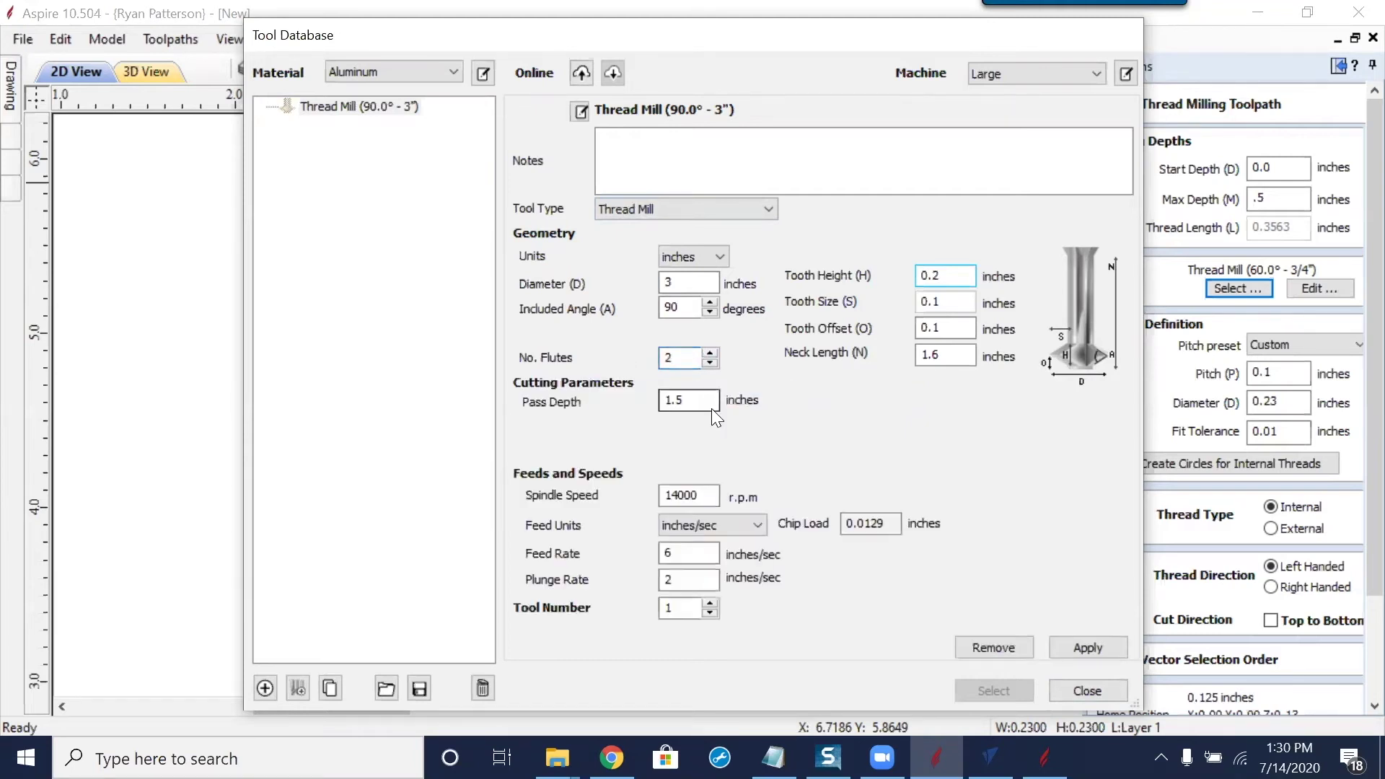
{"action": "left_click", "coordinate": [1089, 646]}
{"action": "left_click", "coordinate": [1003, 691]}
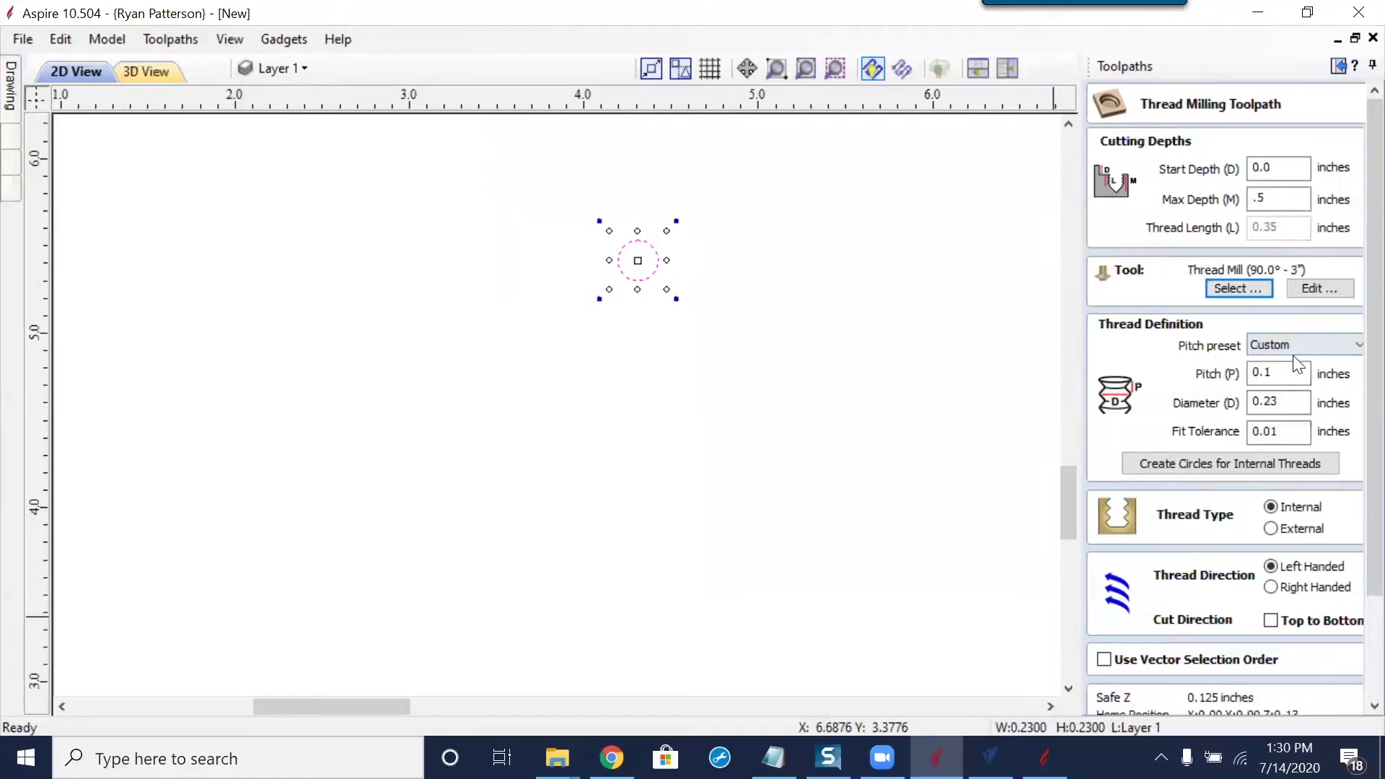
Set the custom thread pitch to 1/20 inch
{"action": "left_click", "coordinate": [1288, 375]}
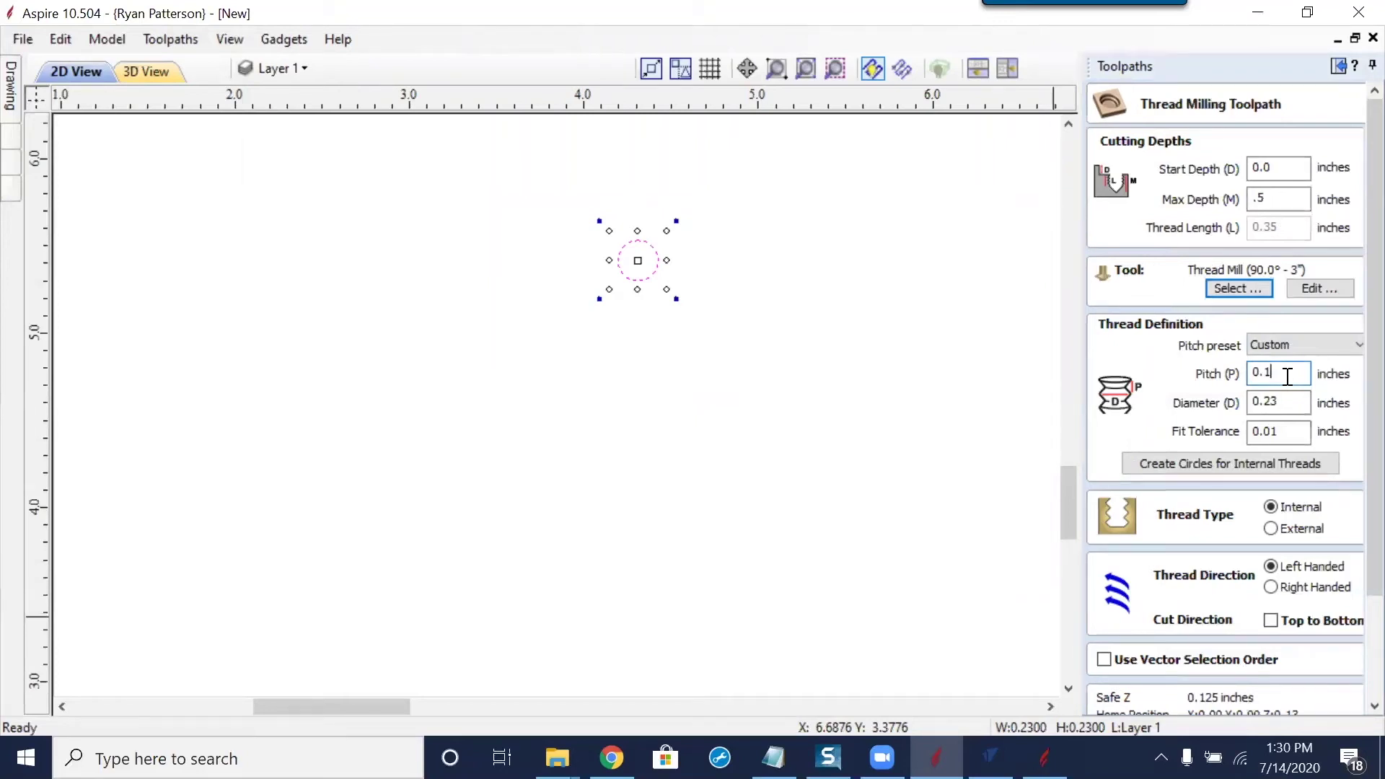
{"action": "double_click", "coordinate": [1287, 376]}
{"action": "type", "text": "1/20"}
{"action": "key", "text": "Tab"}
{"action": "left_click", "coordinate": [1285, 371]}
{"action": "key", "text": "Return"}
Compare the UTS1/4" and UTS5/16" pitch presets, keeping UTS1/4" for the thread definition
{"action": "left_click", "coordinate": [1352, 352]}
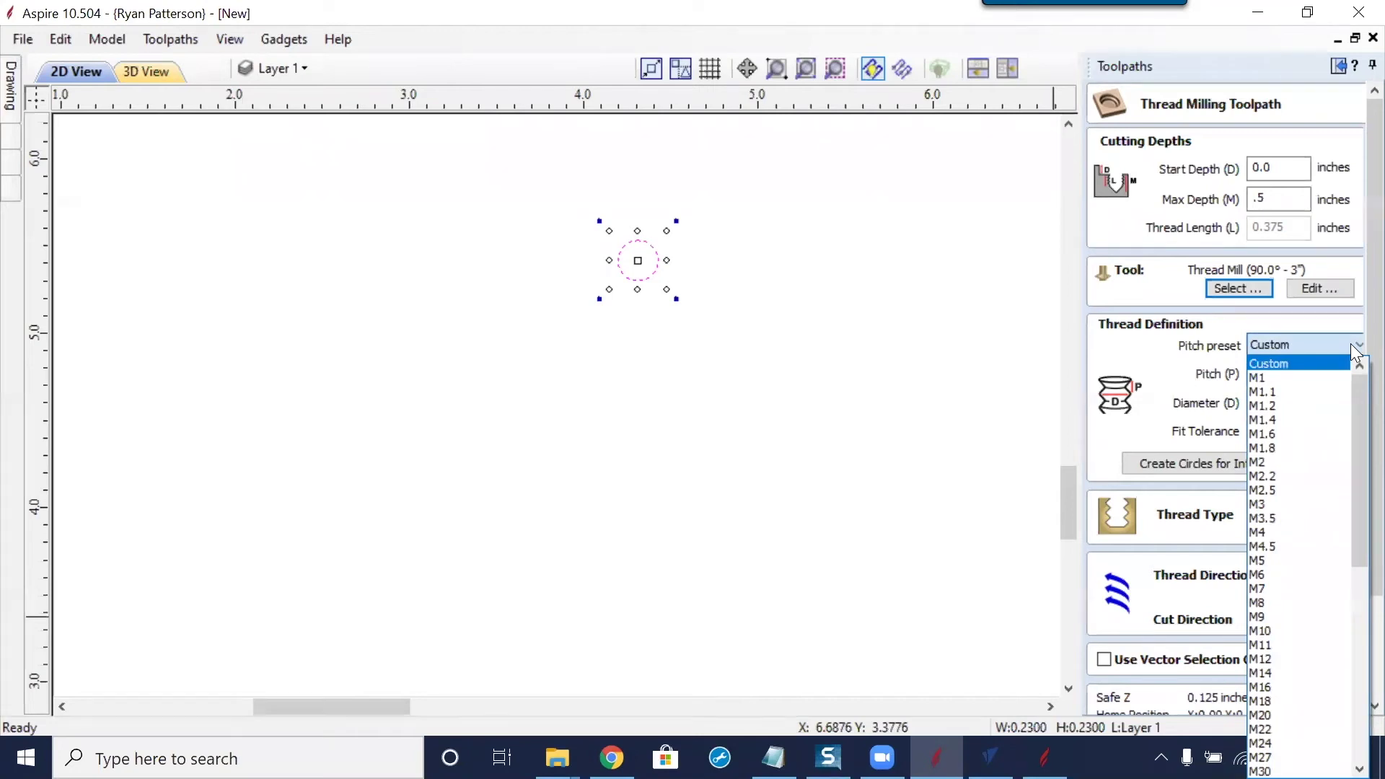
{"action": "left_click_drag", "start_coordinate": [1351, 398], "coordinate": [1351, 593]}
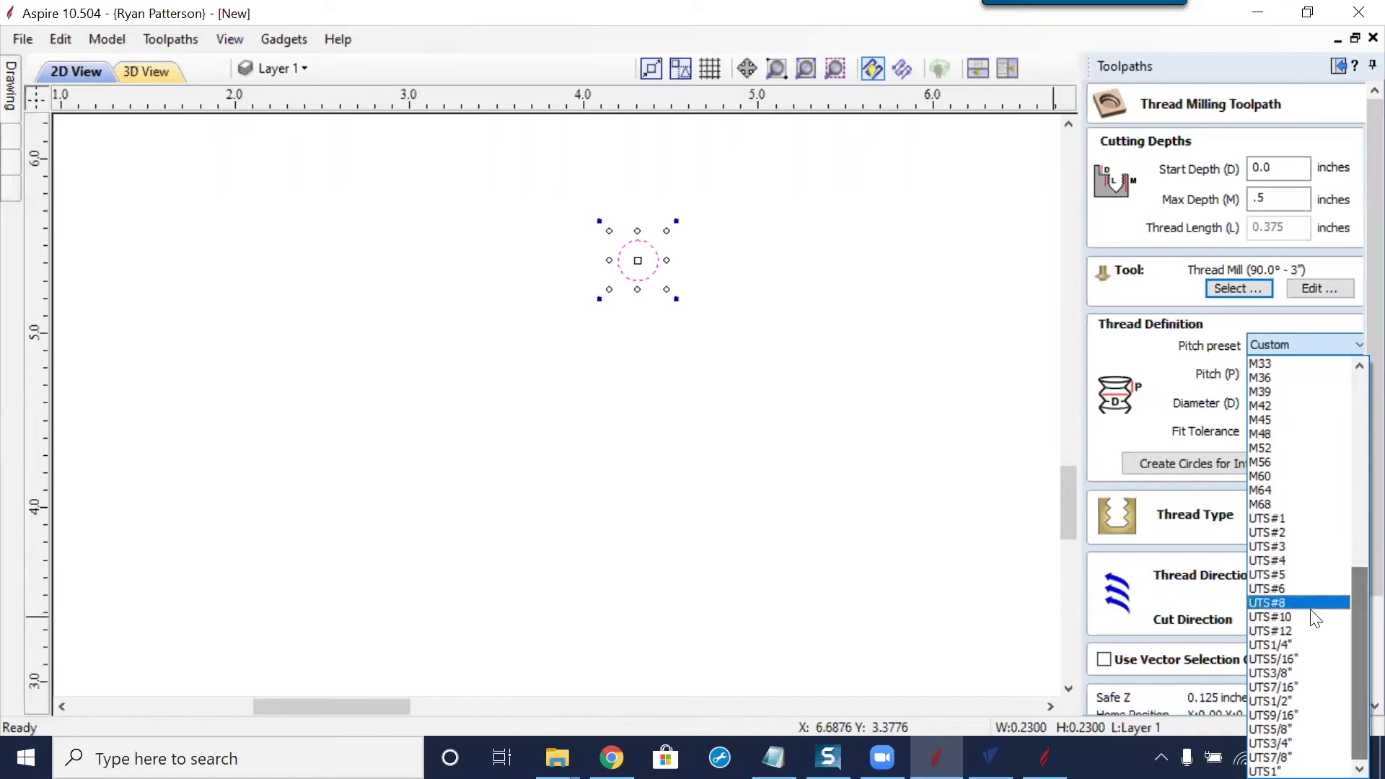
{"action": "left_click", "coordinate": [1279, 645]}
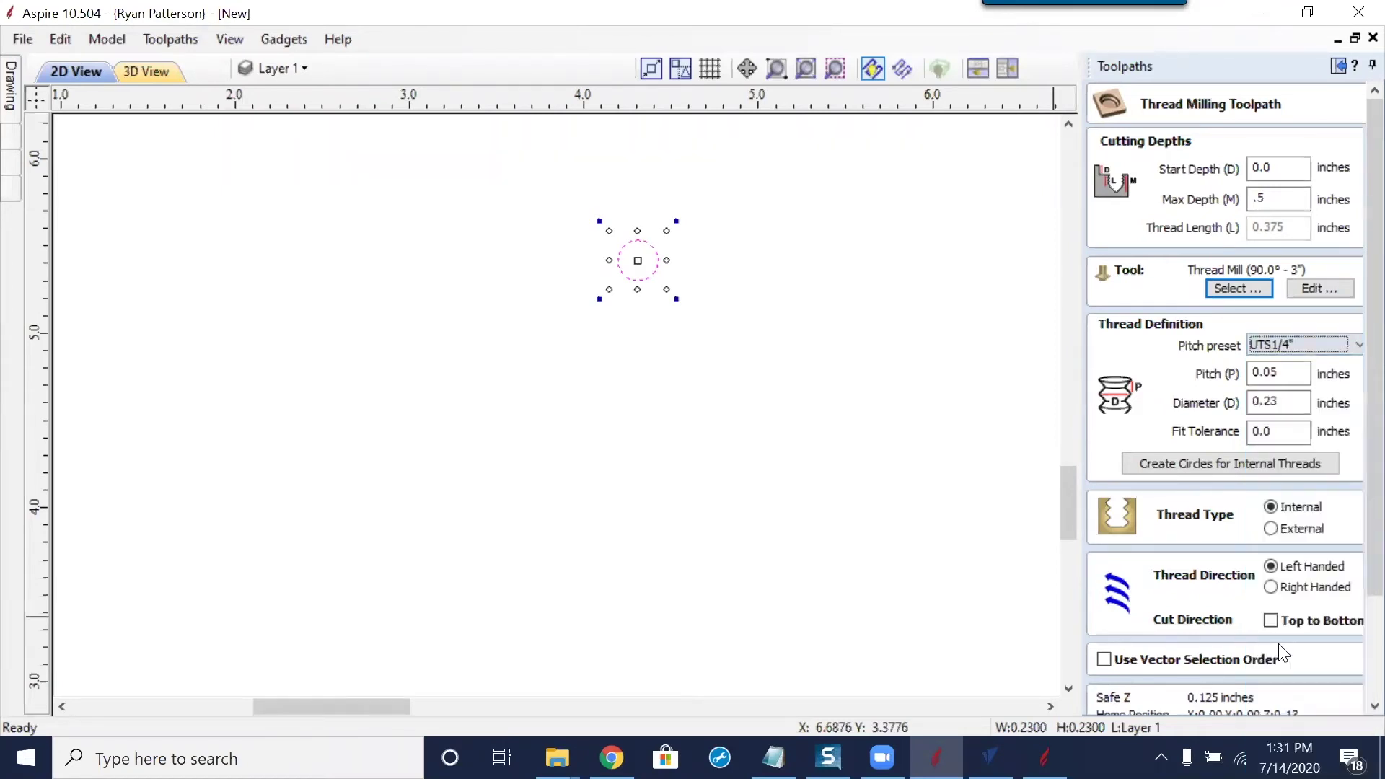
{"action": "left_click", "coordinate": [1268, 380]}
{"action": "double_click", "coordinate": [1281, 376]}
{"action": "left_click", "coordinate": [1355, 346]}
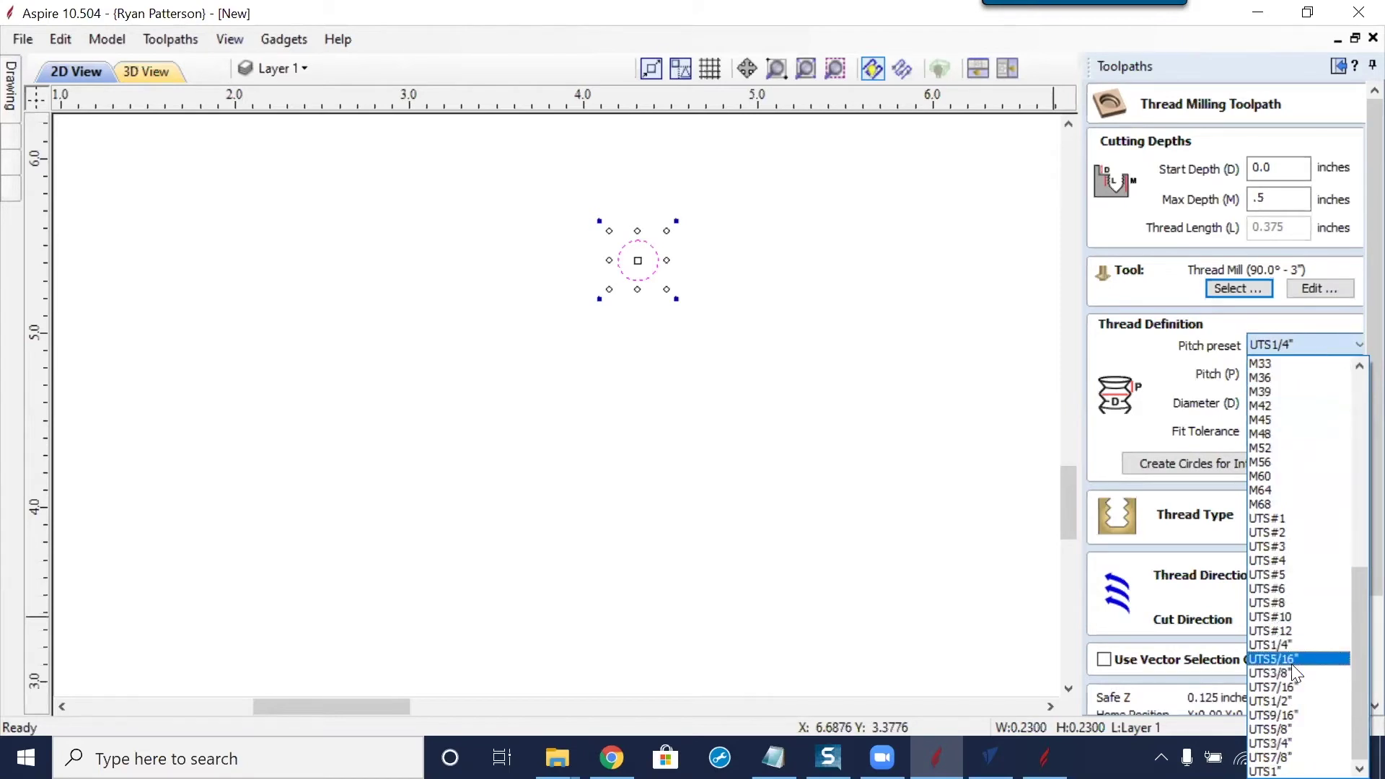
{"action": "left_click", "coordinate": [1288, 659]}
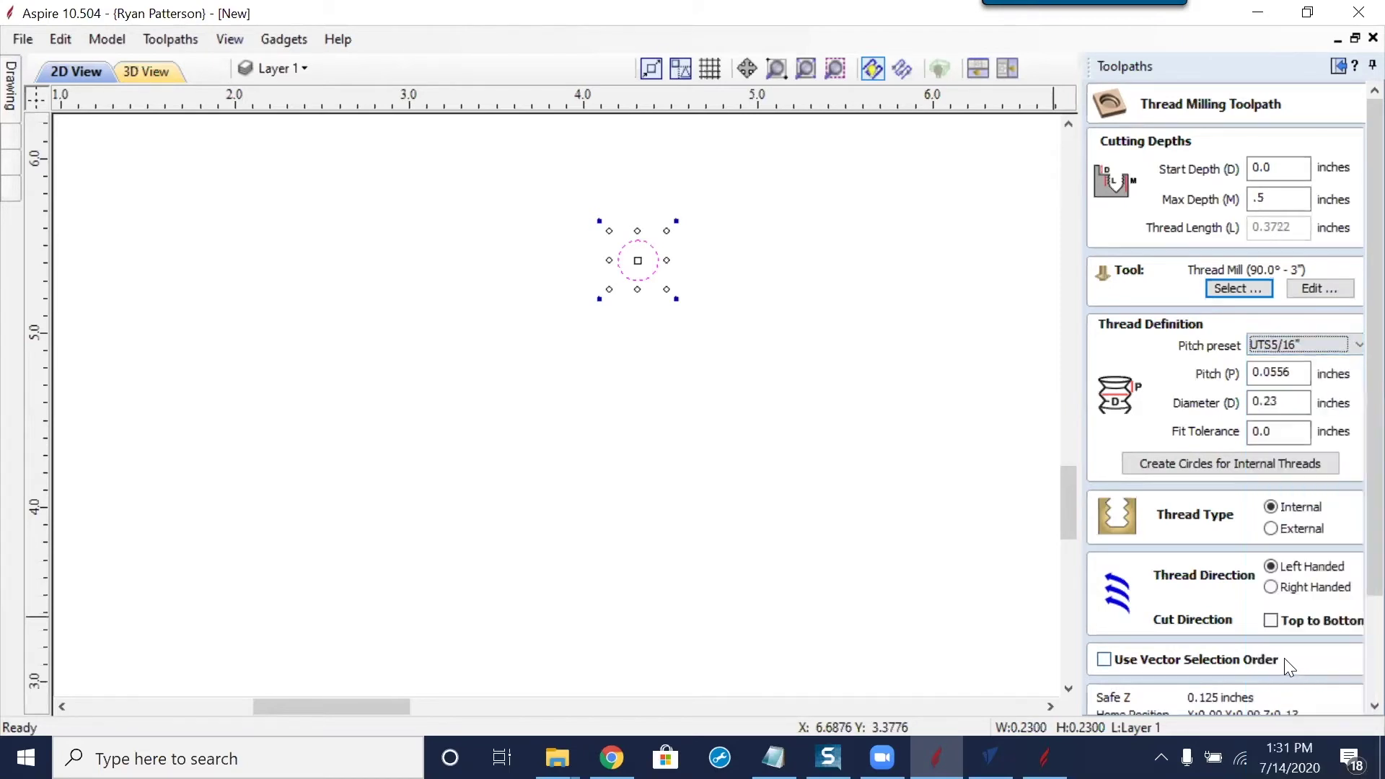
{"action": "left_click", "coordinate": [1357, 345]}
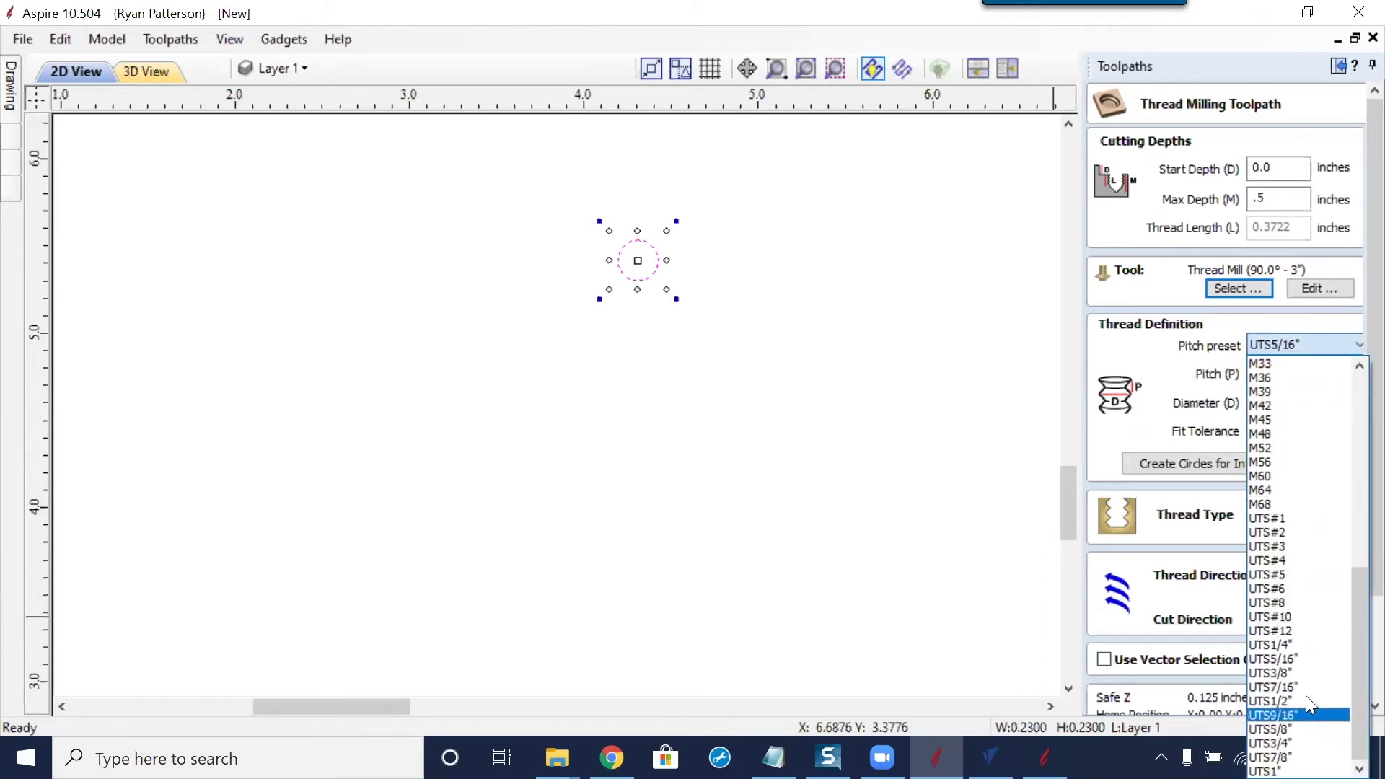
{"action": "left_click", "coordinate": [1287, 646]}
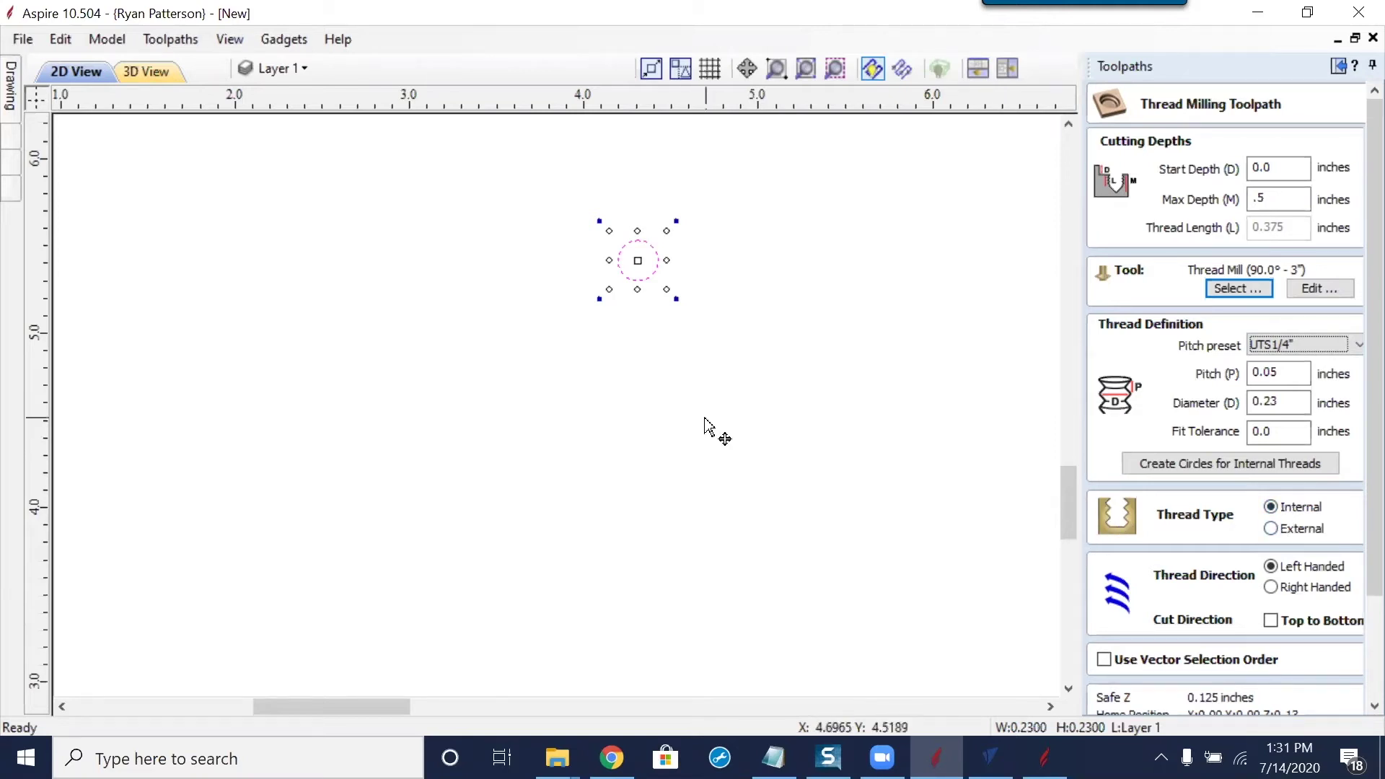
Try the External thread type and Right Handed direction, returning to Internal and Left Handed
{"action": "left_click", "coordinate": [1270, 528]}
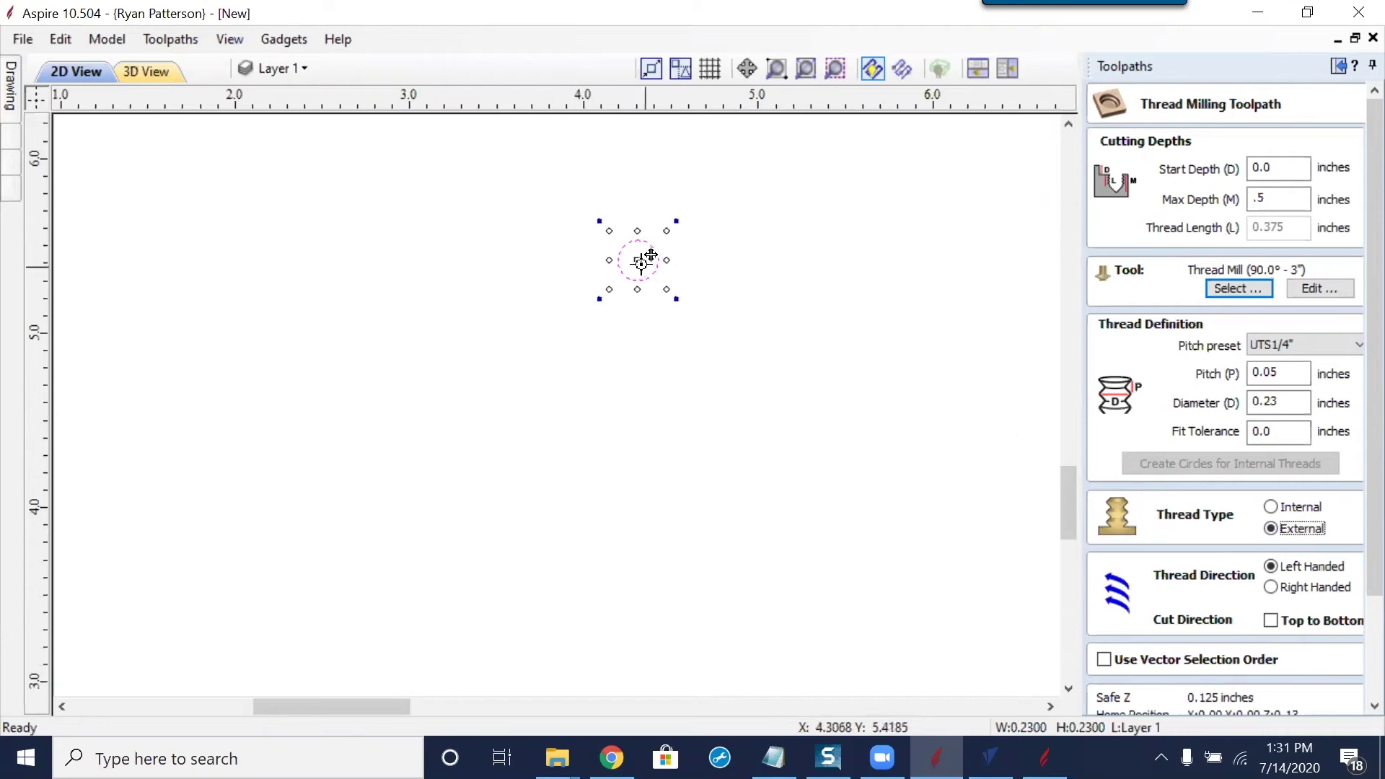
{"action": "left_click", "coordinate": [1292, 508]}
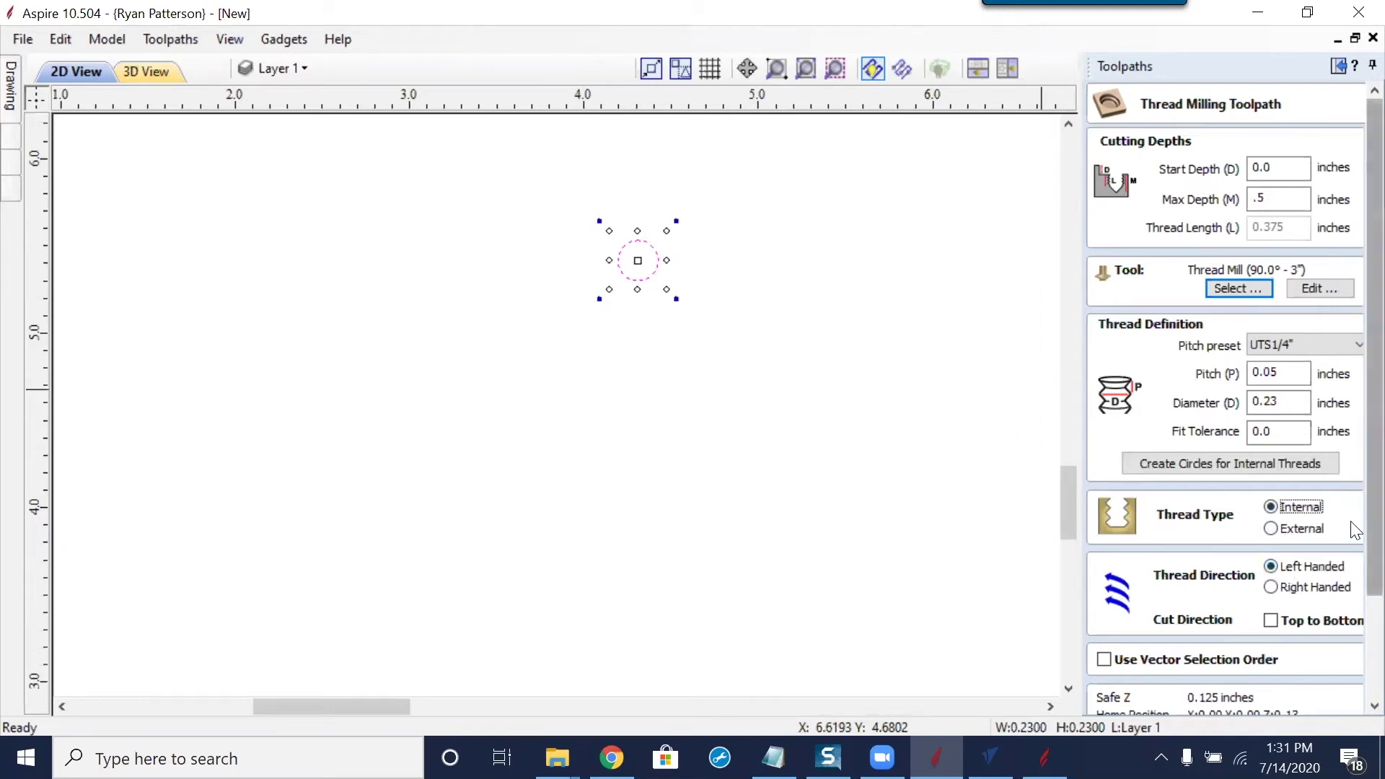
{"action": "left_click", "coordinate": [1290, 586]}
{"action": "left_click", "coordinate": [1285, 568]}
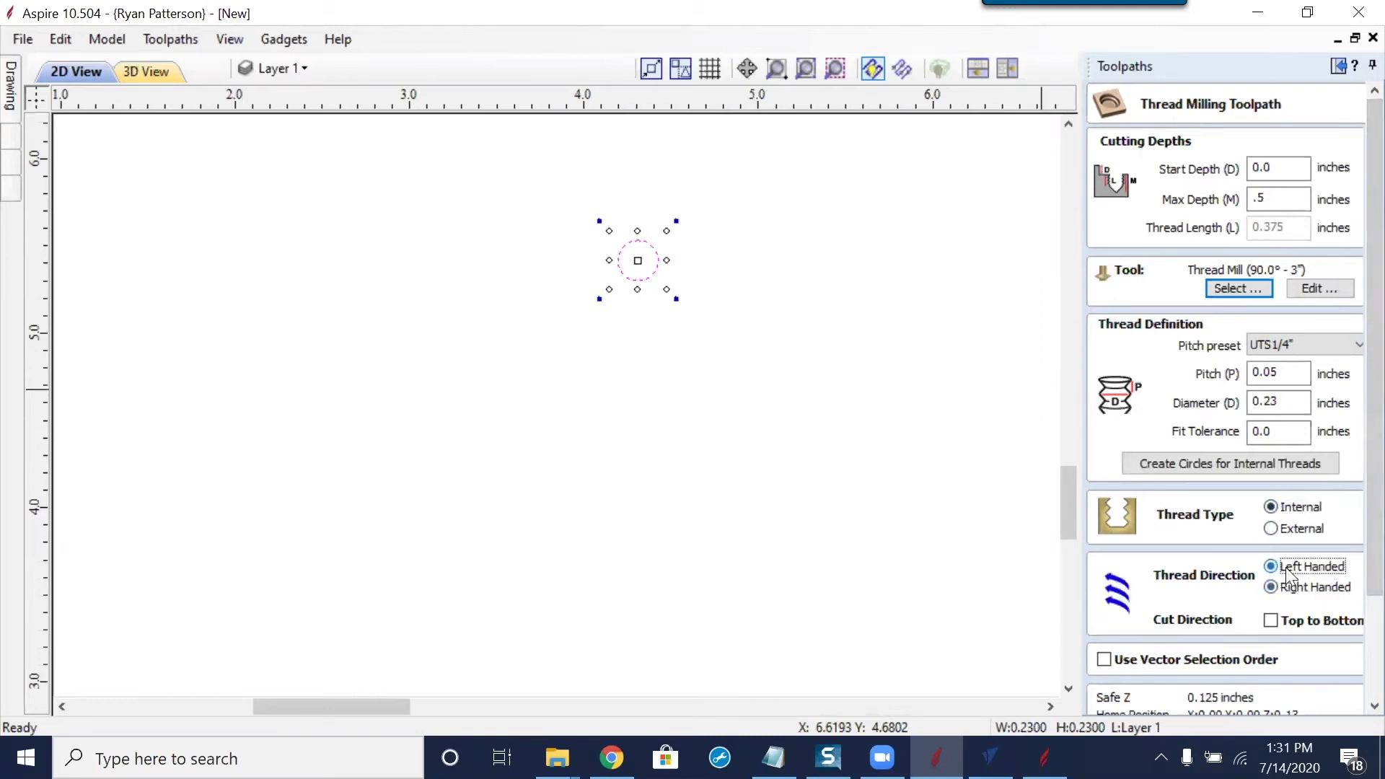
Try to calculate the Thread 1 toolpath, and switch the pitch preset to UTS#10
{"action": "scroll", "coordinate": [1353, 401], "scroll_direction": "down", "scroll_amount": 3}
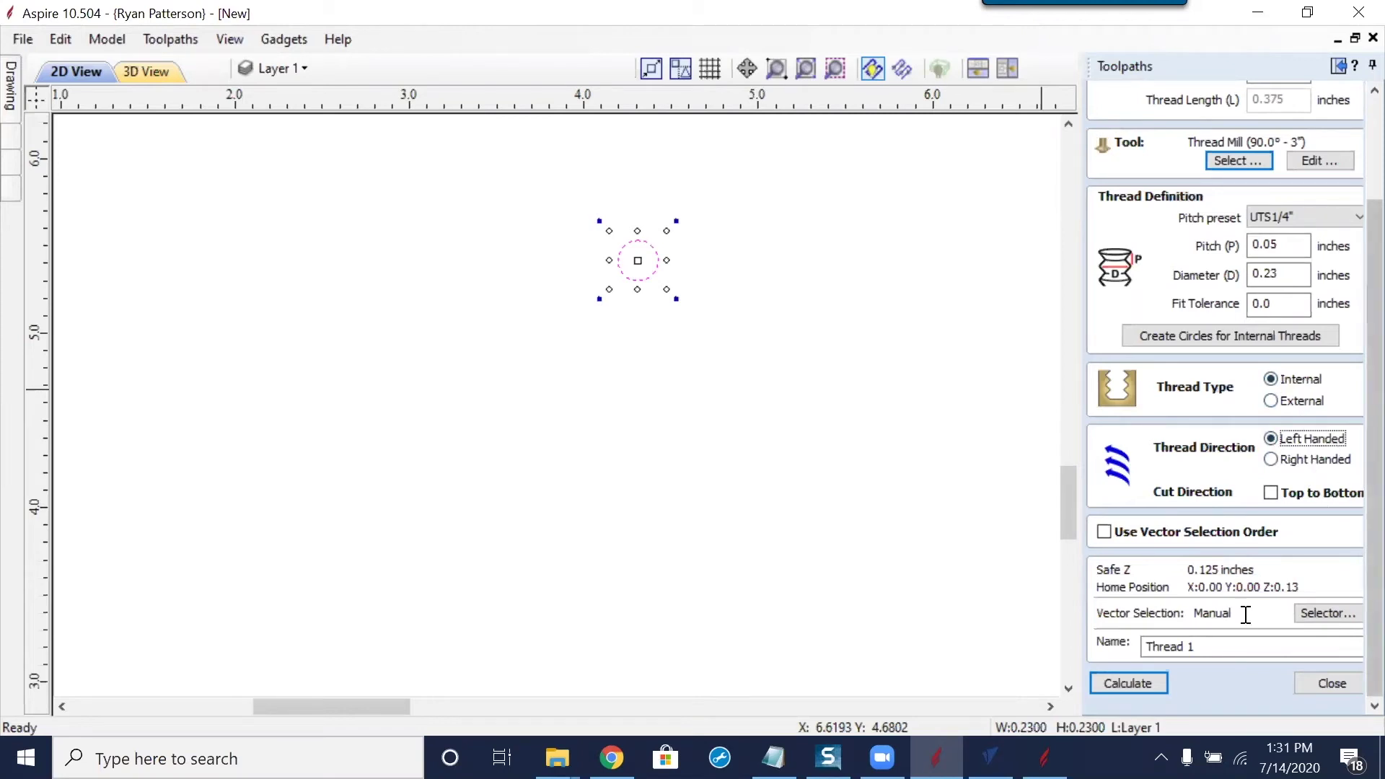
{"action": "left_click", "coordinate": [1152, 682]}
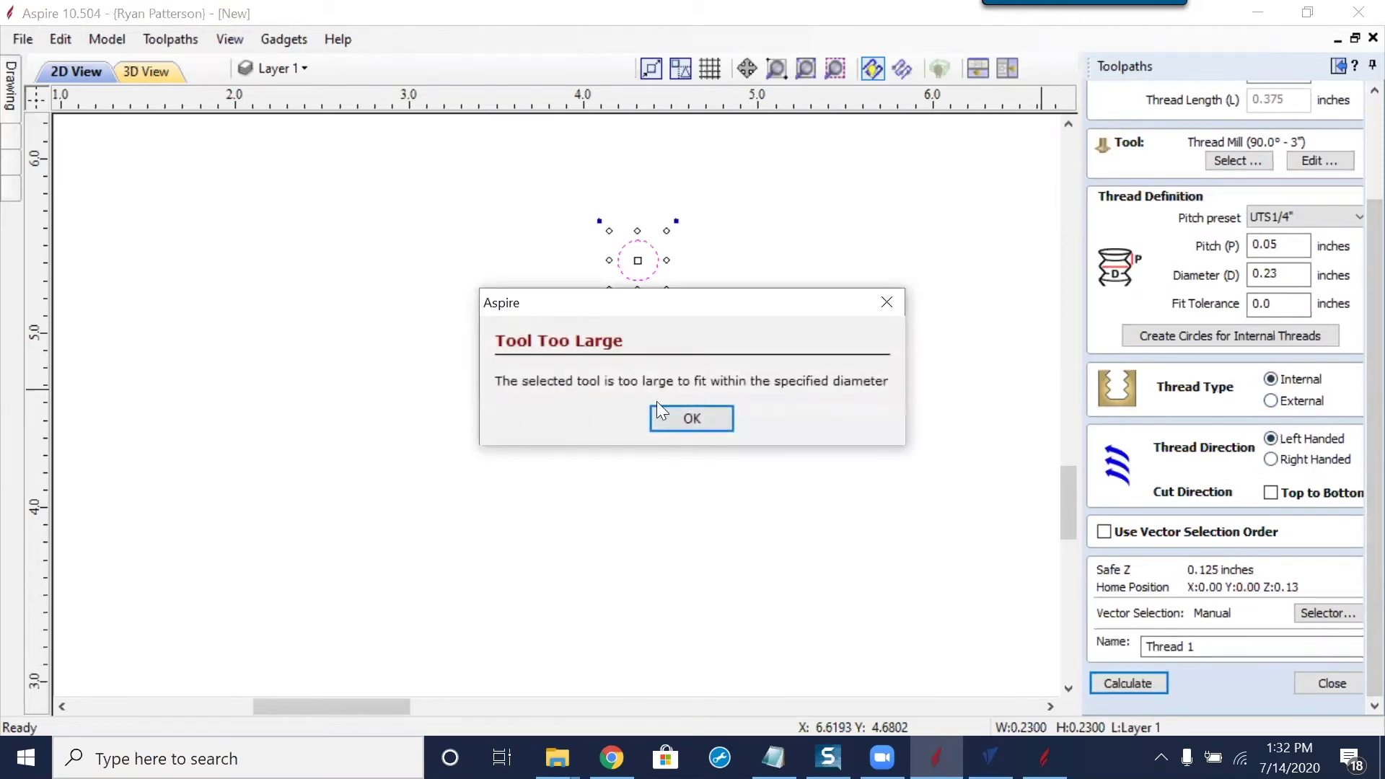
{"action": "left_click", "coordinate": [692, 419]}
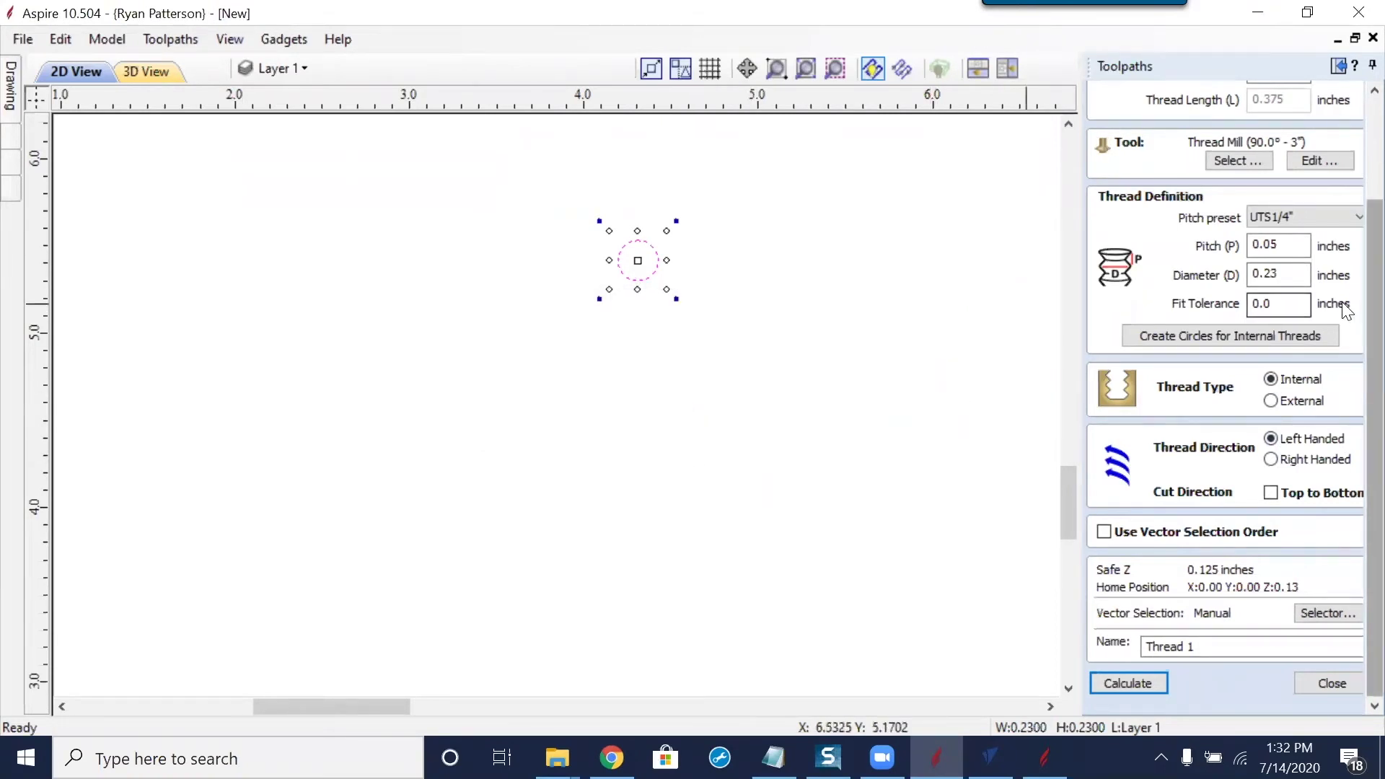
{"action": "scroll", "coordinate": [1351, 222], "scroll_direction": "up", "scroll_amount": 2}
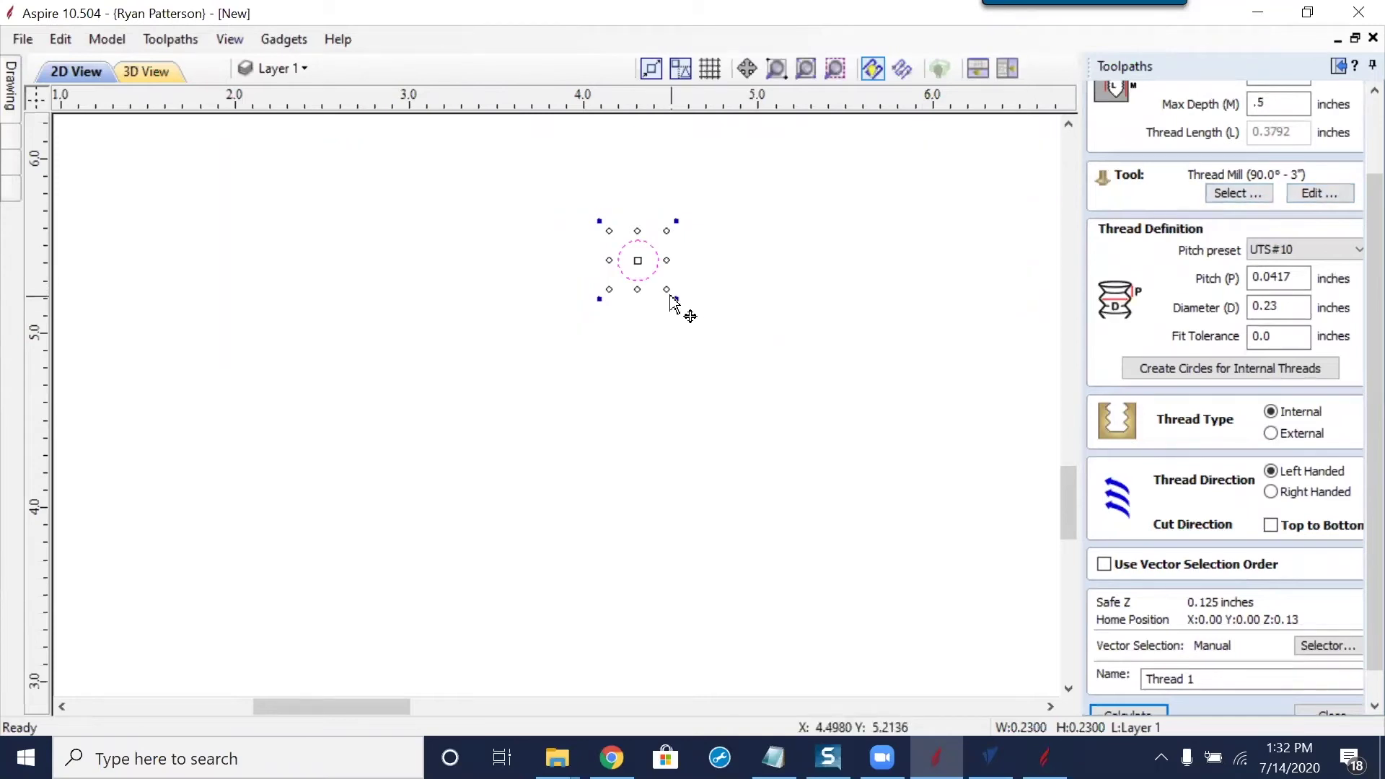
Try to calculate the thread toolpath with the circle enlarged to about 1.73 inches, and undo the enlargement
{"action": "left_click_drag", "start_coordinate": [677, 298], "coordinate": [934, 552]}
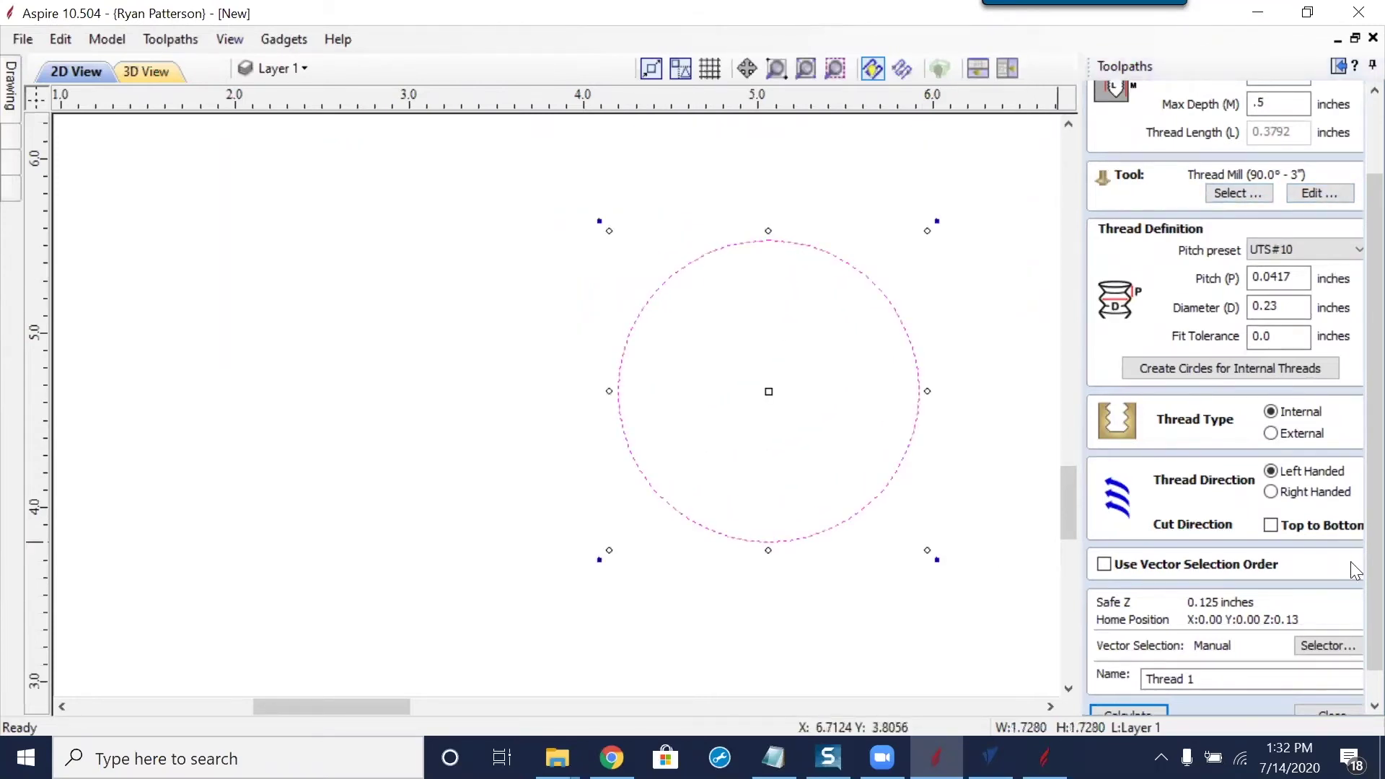
{"action": "scroll", "coordinate": [1351, 473], "scroll_direction": "down", "scroll_amount": 1}
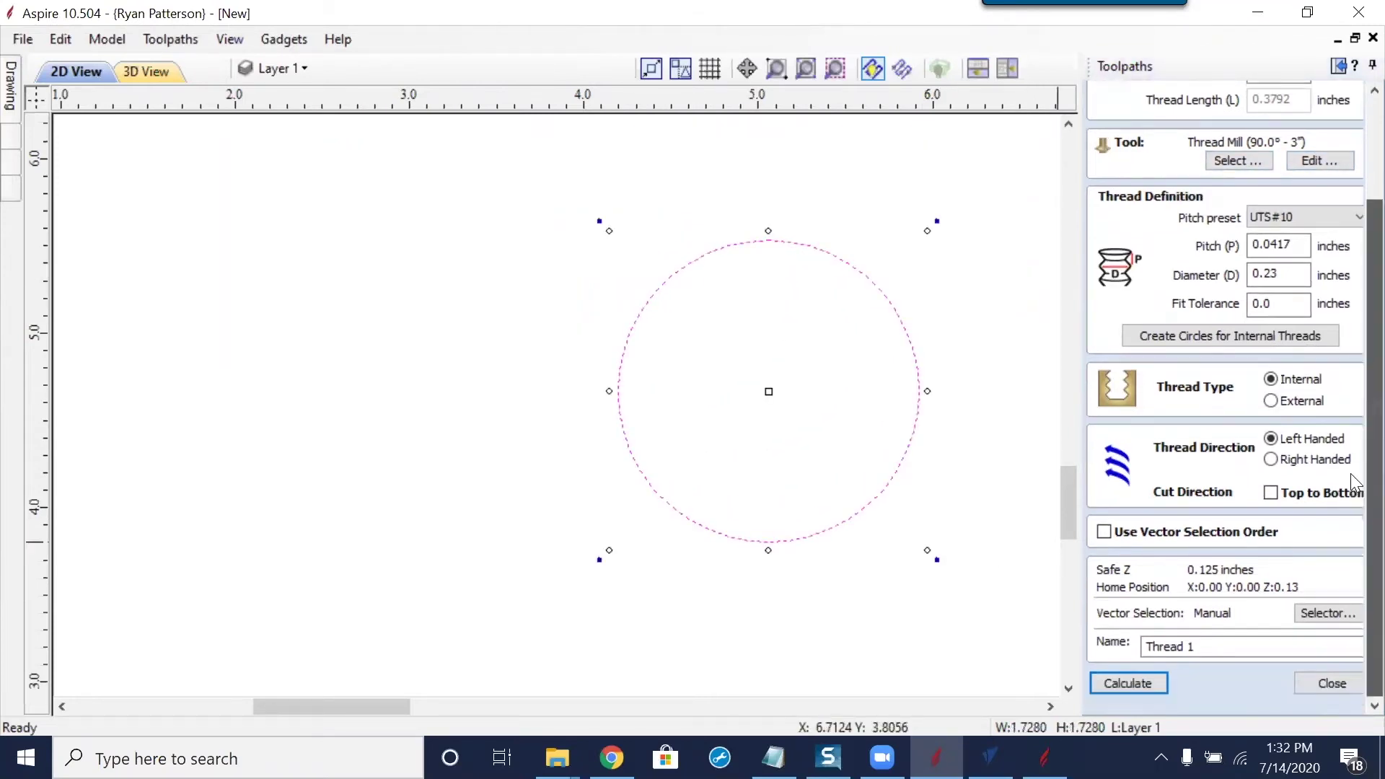
{"action": "left_click", "coordinate": [1145, 679]}
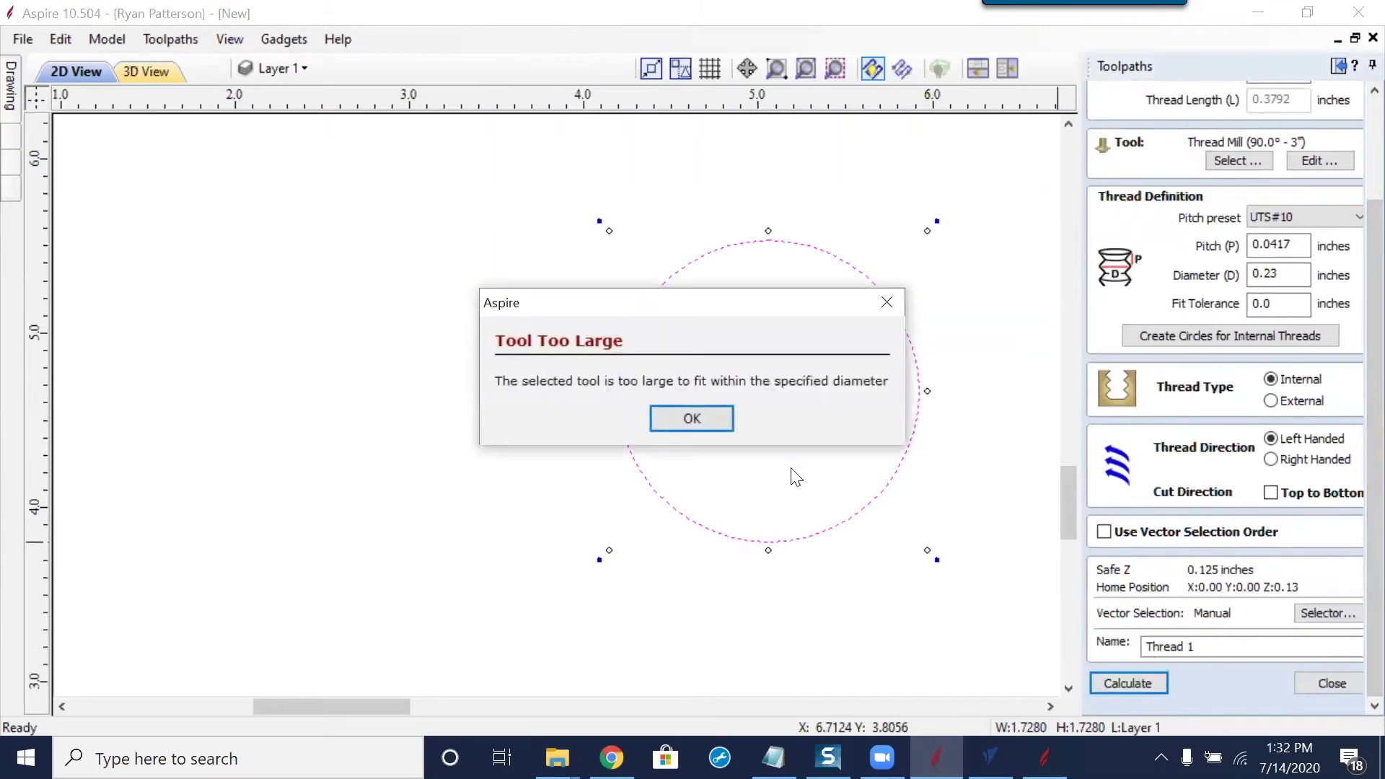
{"action": "left_click", "coordinate": [694, 417]}
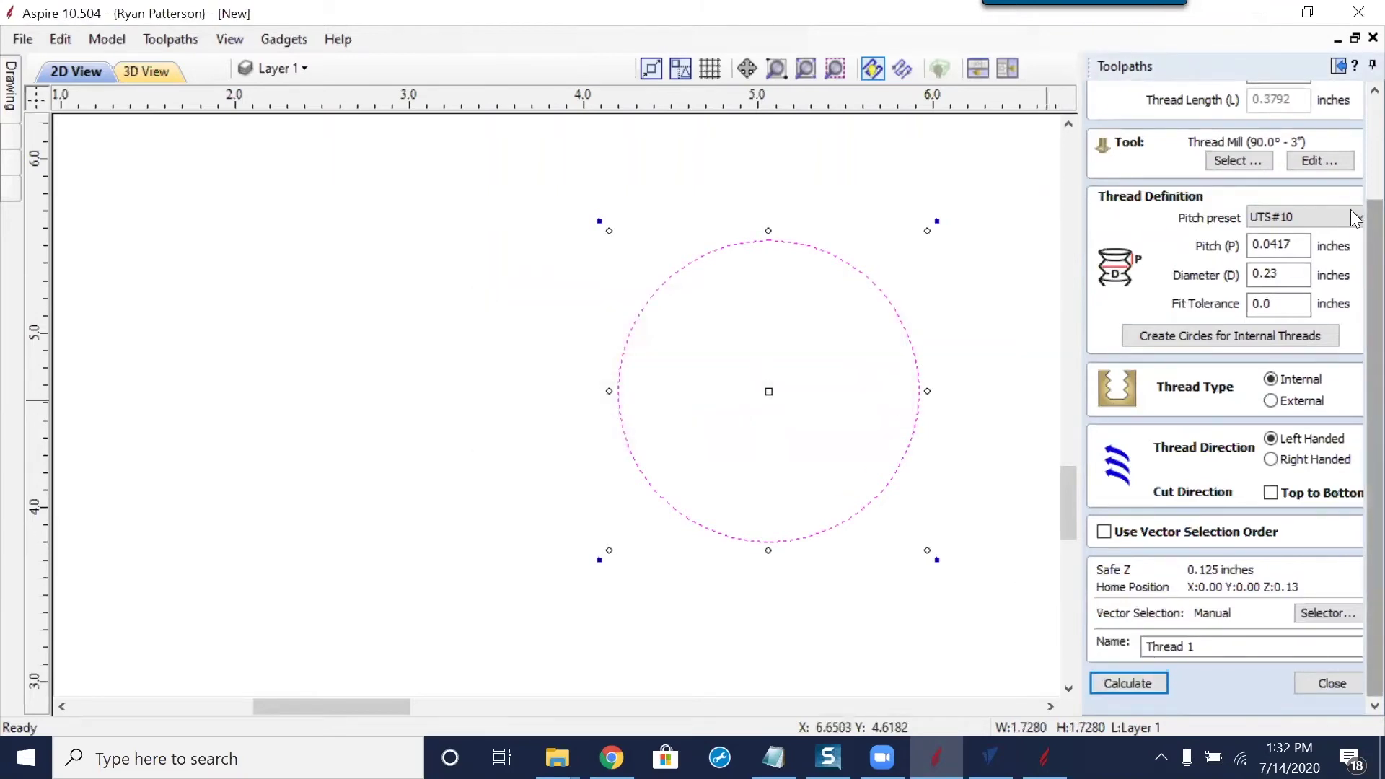
{"action": "scroll", "coordinate": [1309, 182], "scroll_direction": "up", "scroll_amount": 1}
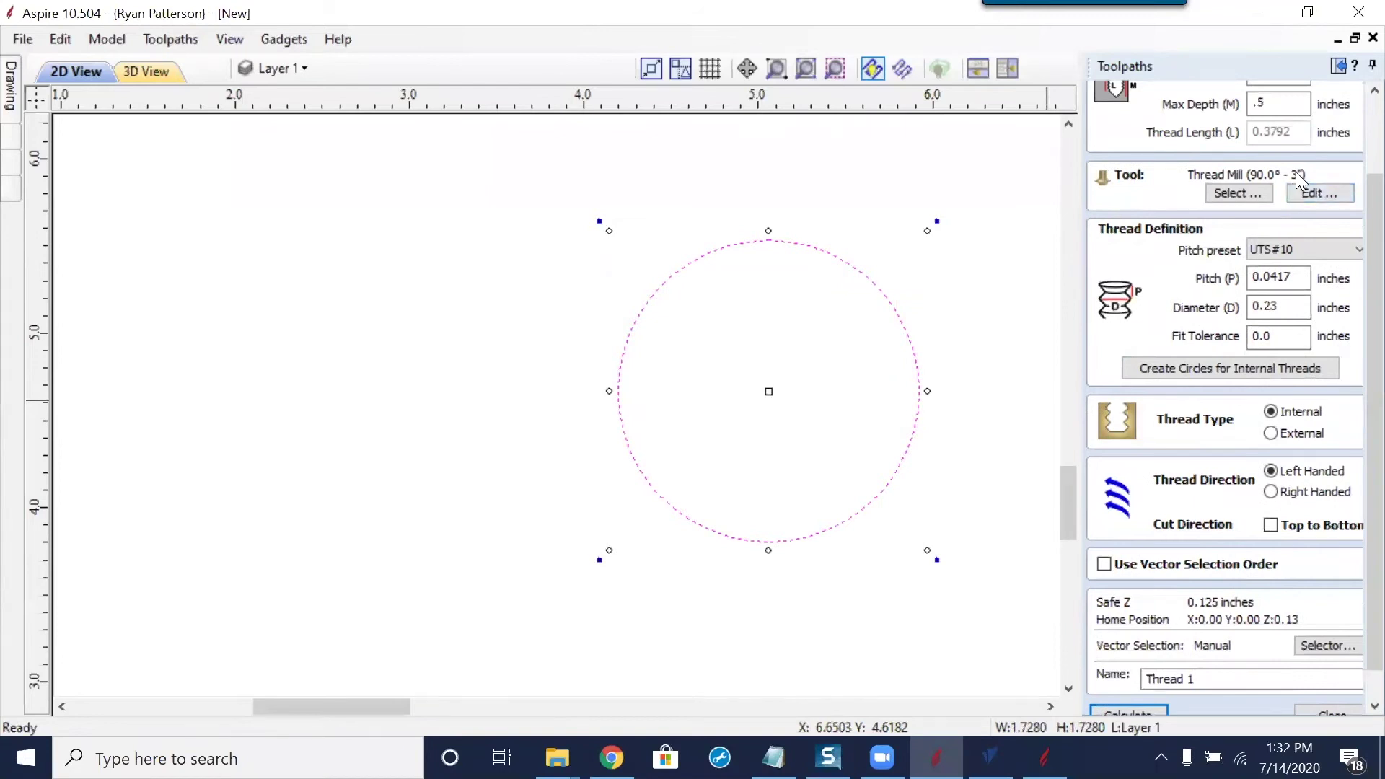
{"action": "key", "text": "ctrl+z"}
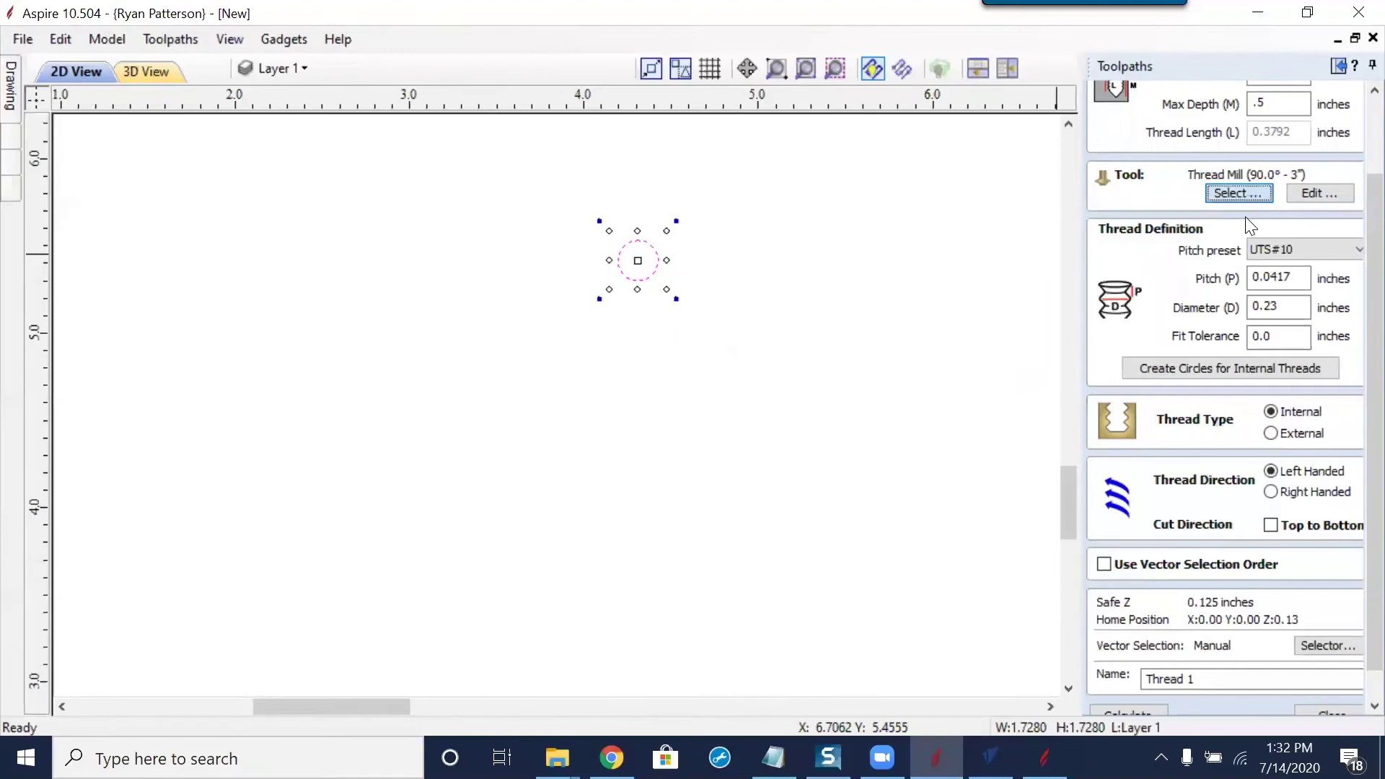
Try to apply a 0.18-inch diameter to the thread mill in the tool database, and open its tooth height for editing
{"action": "left_click", "coordinate": [1249, 189]}
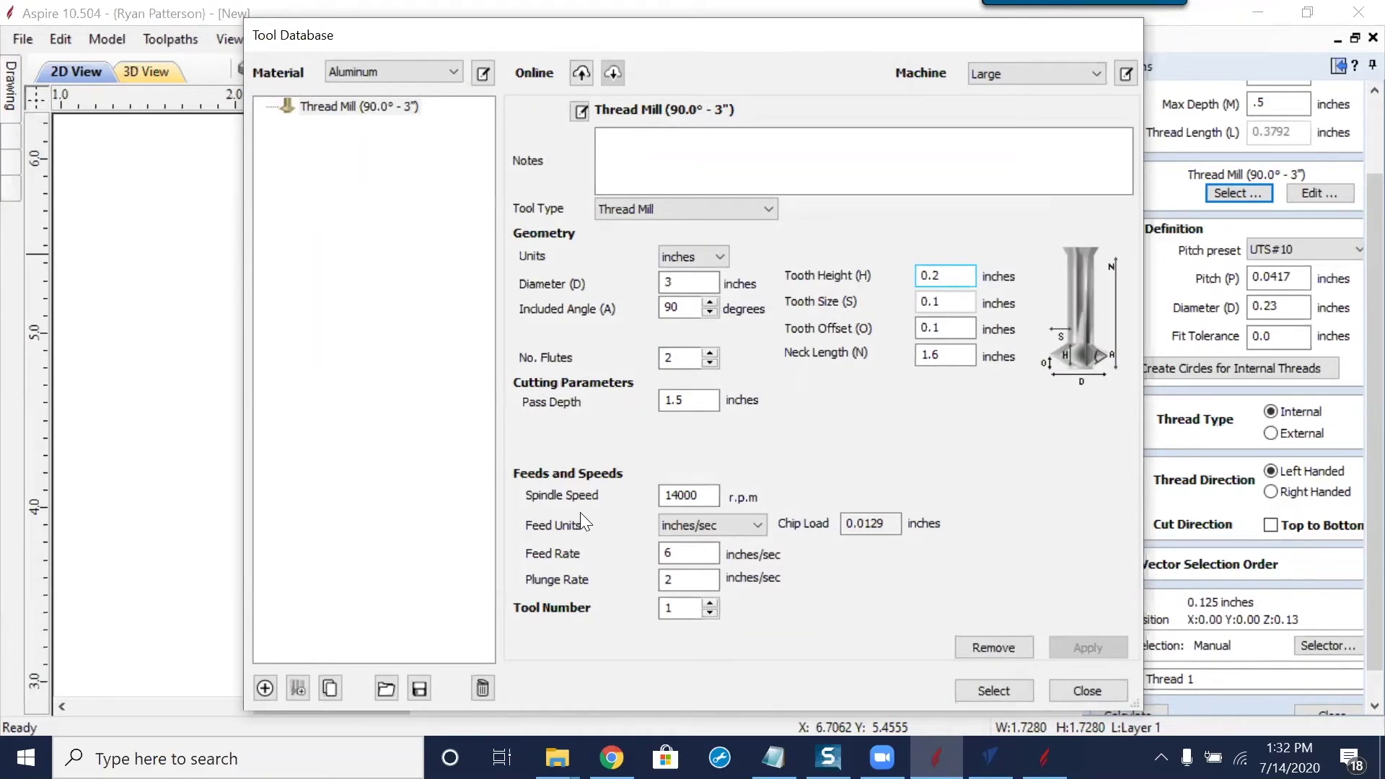
{"action": "double_click", "coordinate": [671, 282]}
{"action": "type", "text": ".18"}
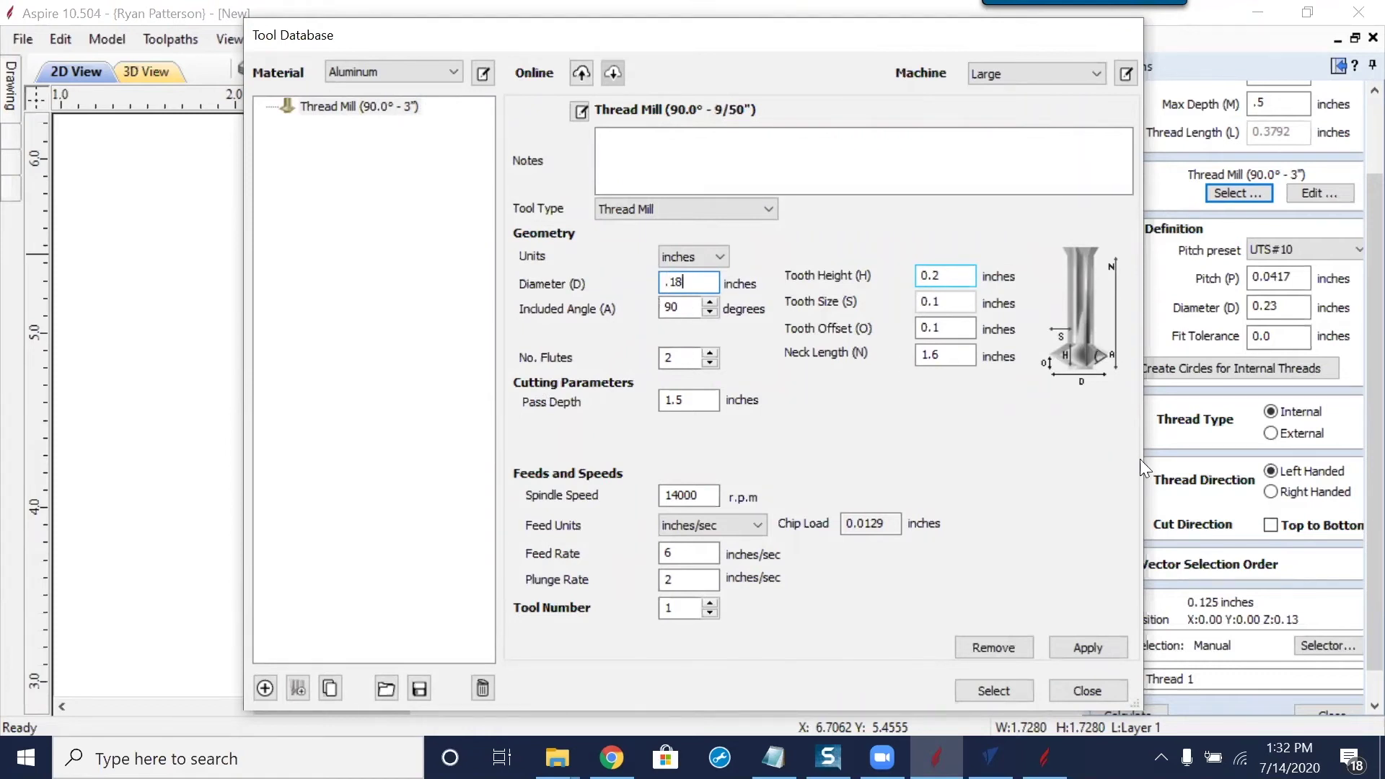
{"action": "left_click", "coordinate": [1088, 645]}
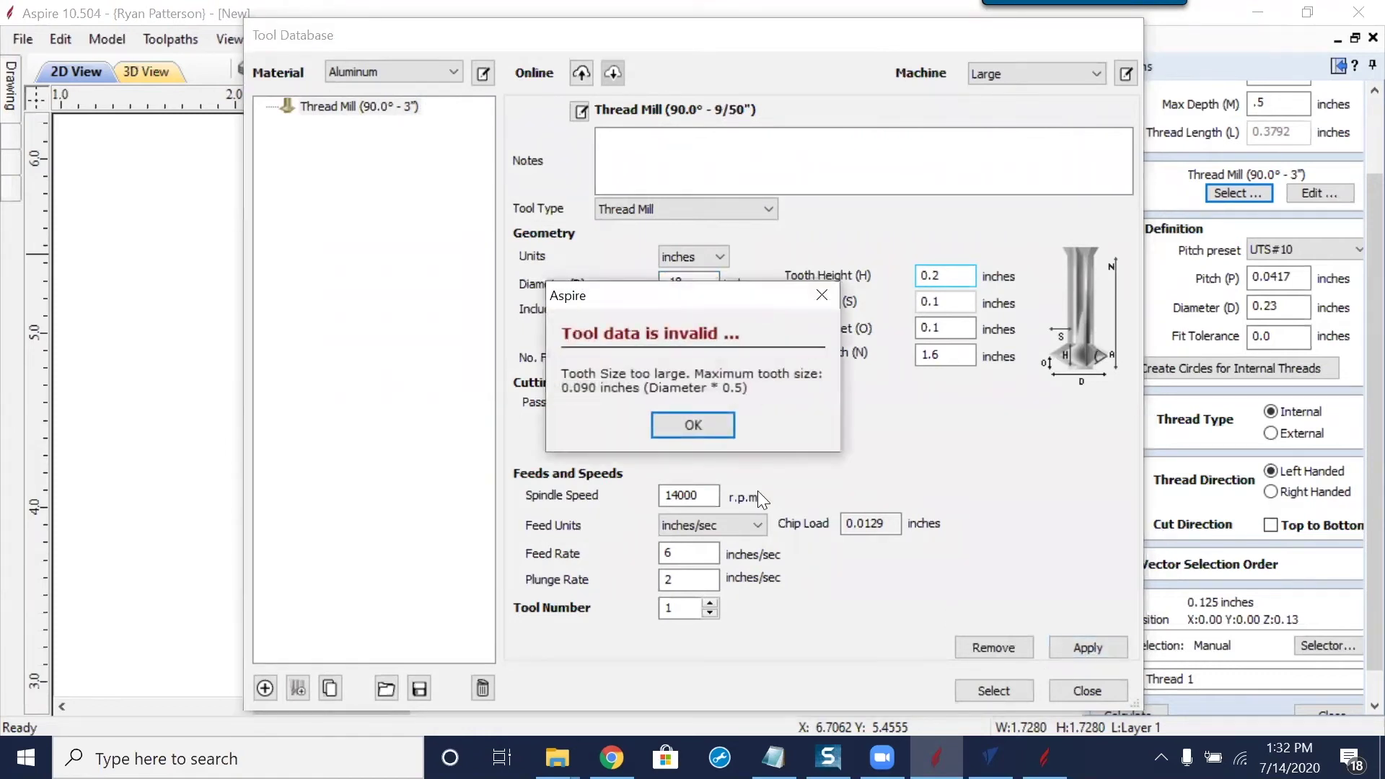
{"action": "left_click", "coordinate": [698, 423]}
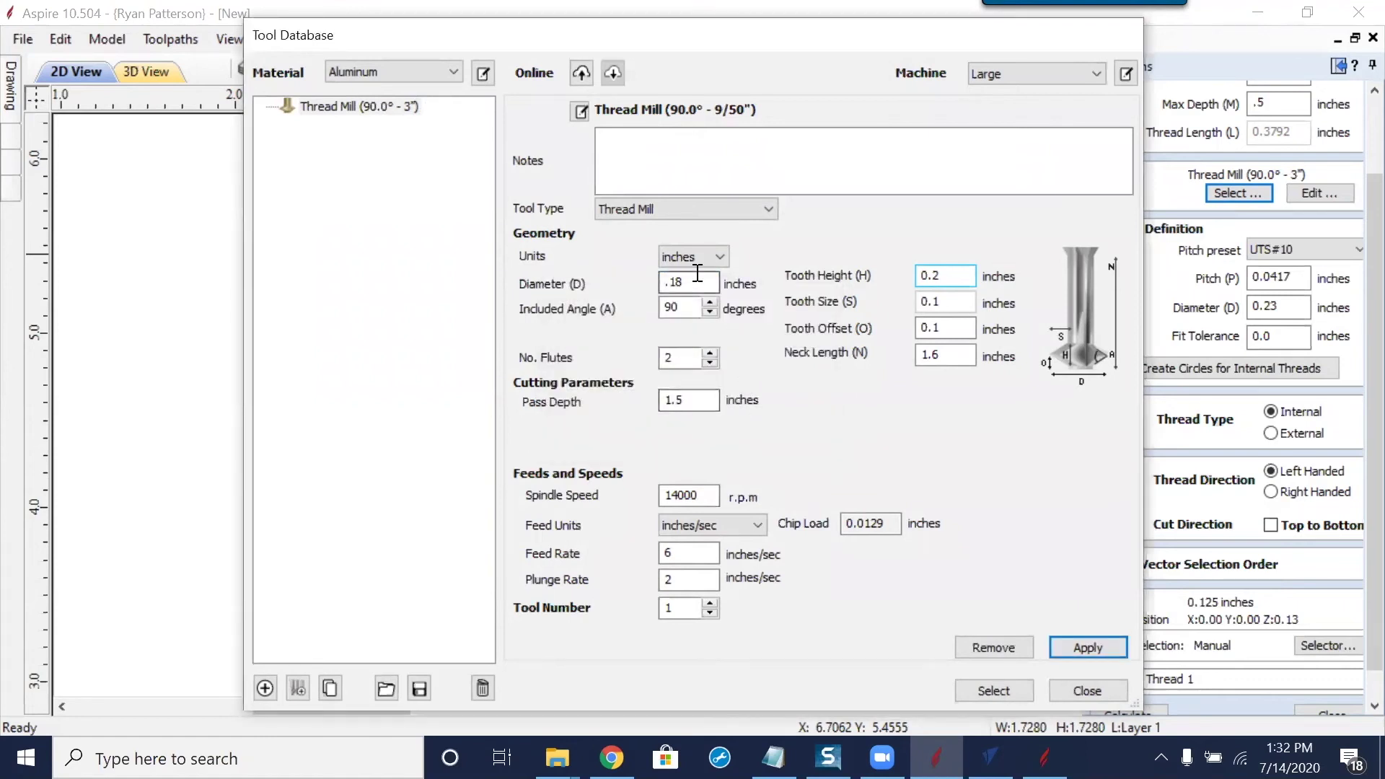
{"action": "left_click_drag", "start_coordinate": [941, 276], "coordinate": [899, 281]}
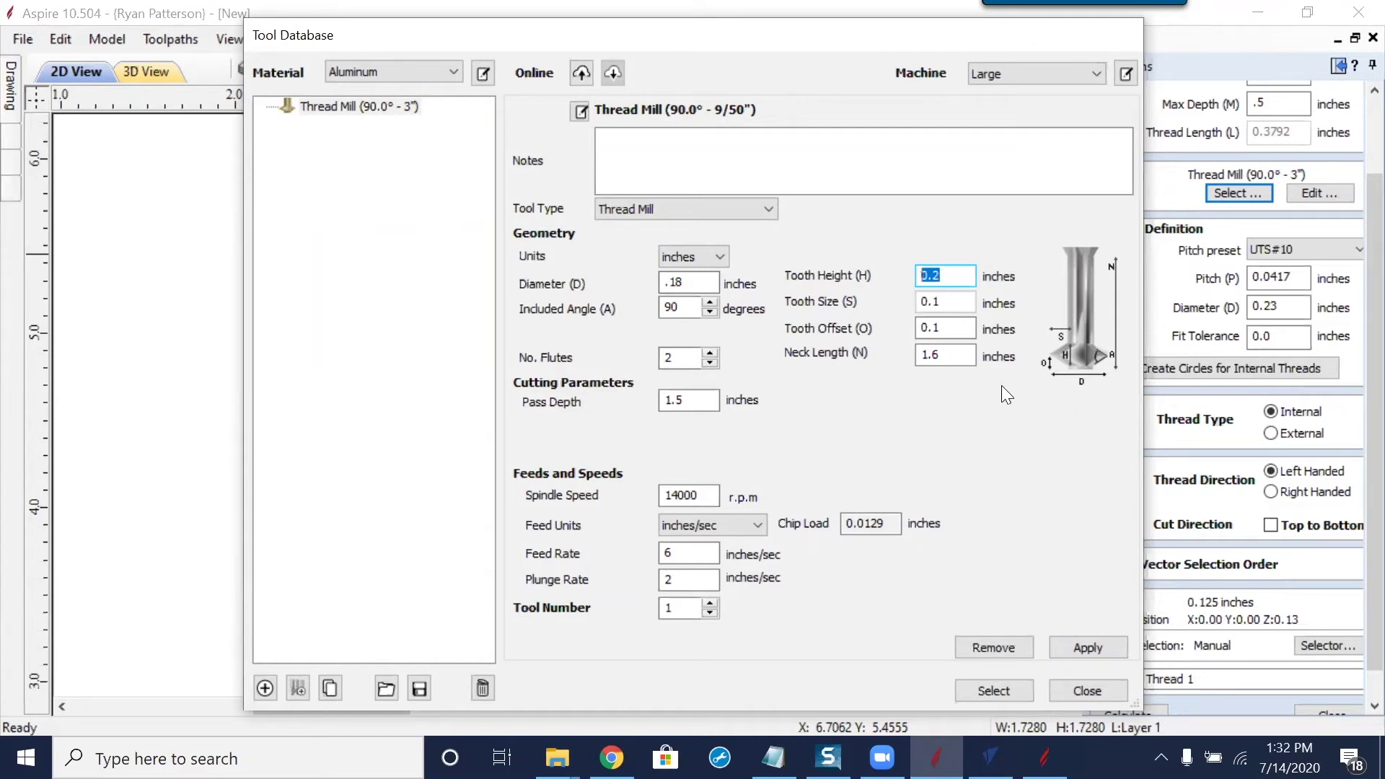
Set the thread mill's tooth height to 0.1 inches, assign the tool to the thread toolpath, and calculate it
{"action": "type", "text": ".1"}
{"action": "left_click", "coordinate": [1098, 644]}
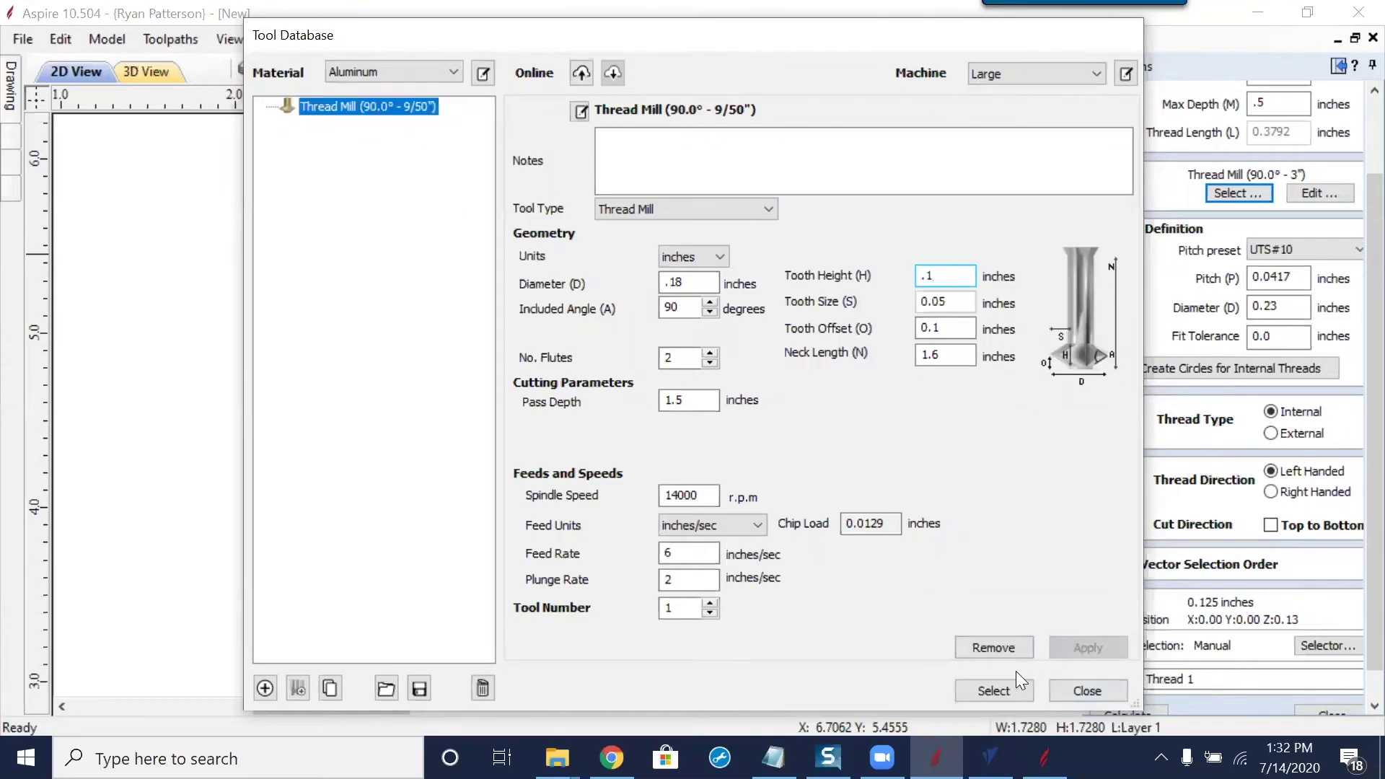
{"action": "left_click", "coordinate": [1003, 691]}
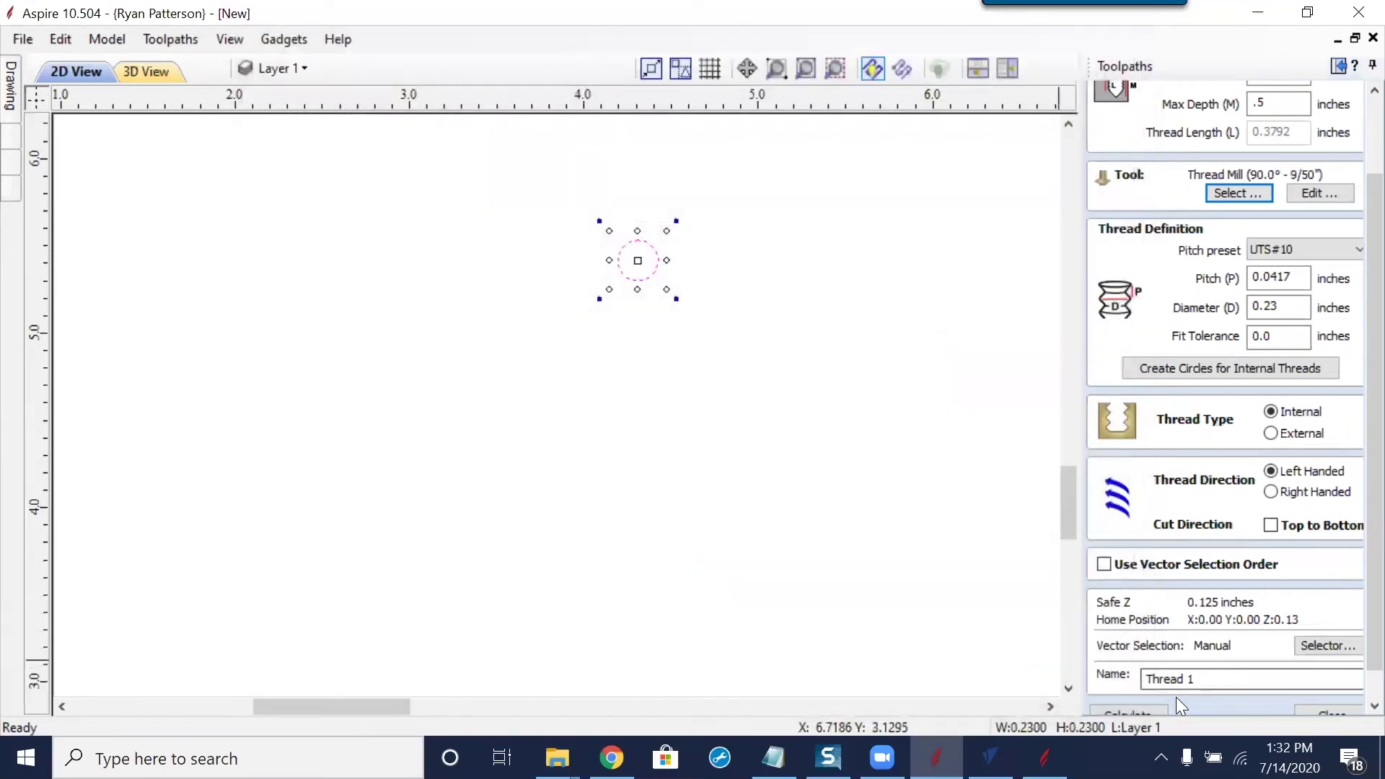
{"action": "left_click", "coordinate": [1156, 711]}
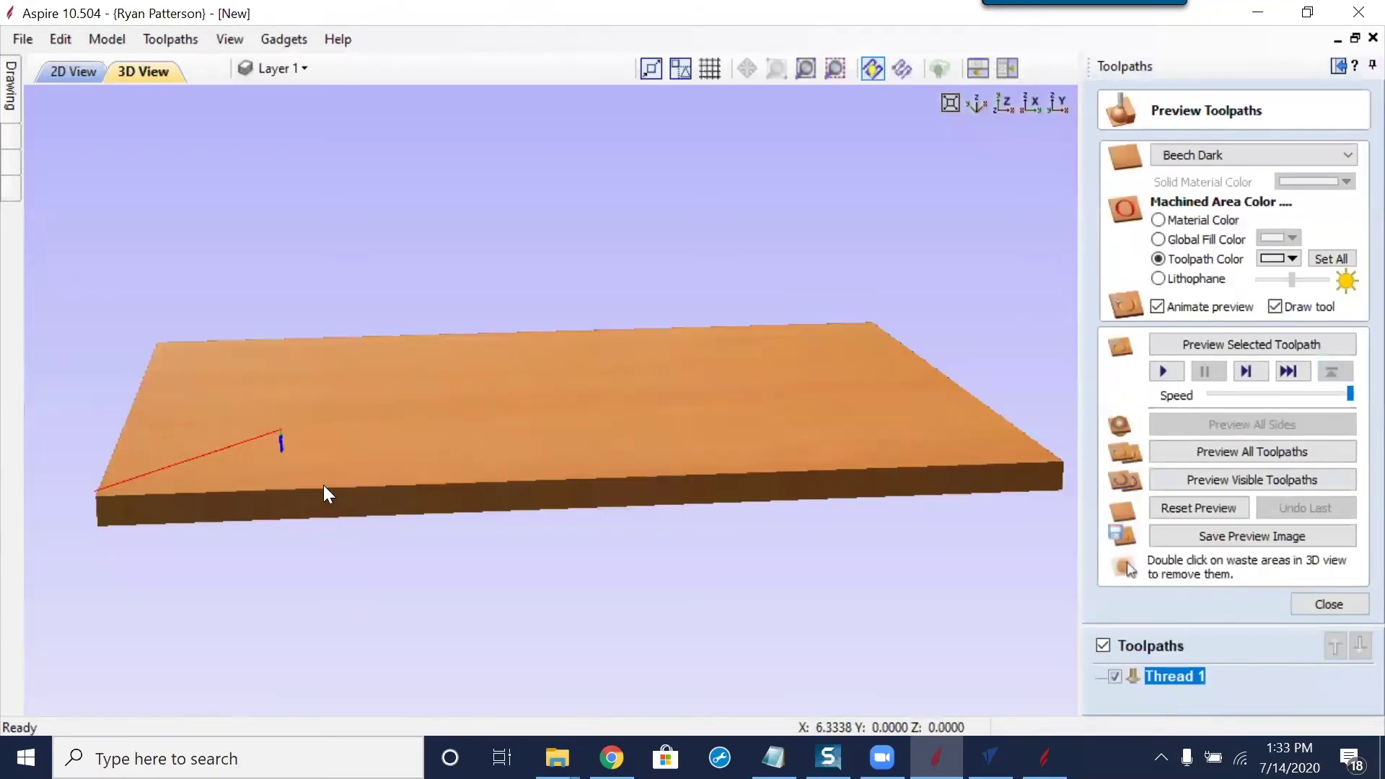
Examine the spiral thread toolpath up close in the 3D view
{"action": "scroll", "coordinate": [278, 483], "scroll_direction": "up", "scroll_amount": 5}
{"action": "scroll", "coordinate": [878, 431], "scroll_direction": "up", "scroll_amount": 8}
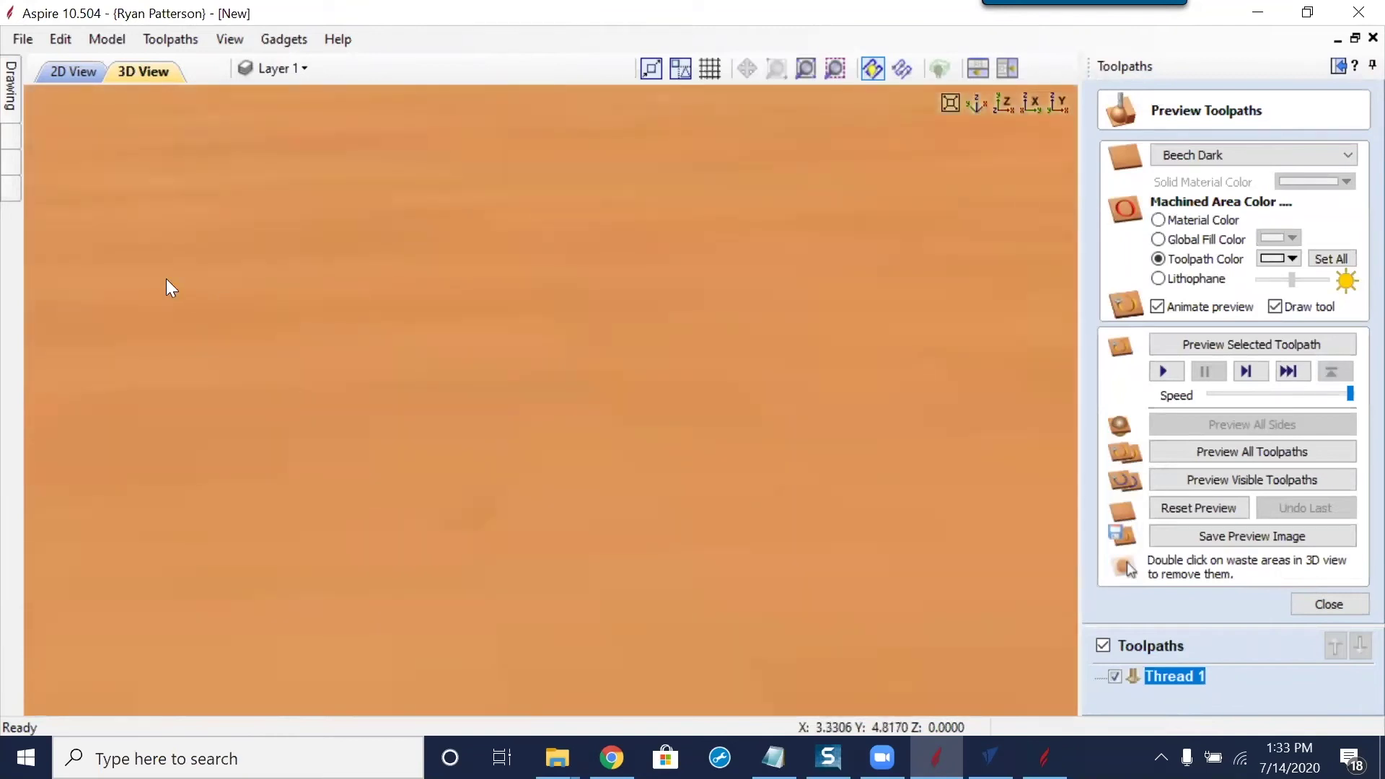
{"action": "scroll", "coordinate": [167, 288], "scroll_direction": "down", "scroll_amount": 3}
{"action": "scroll", "coordinate": [173, 316], "scroll_direction": "up", "scroll_amount": 2}
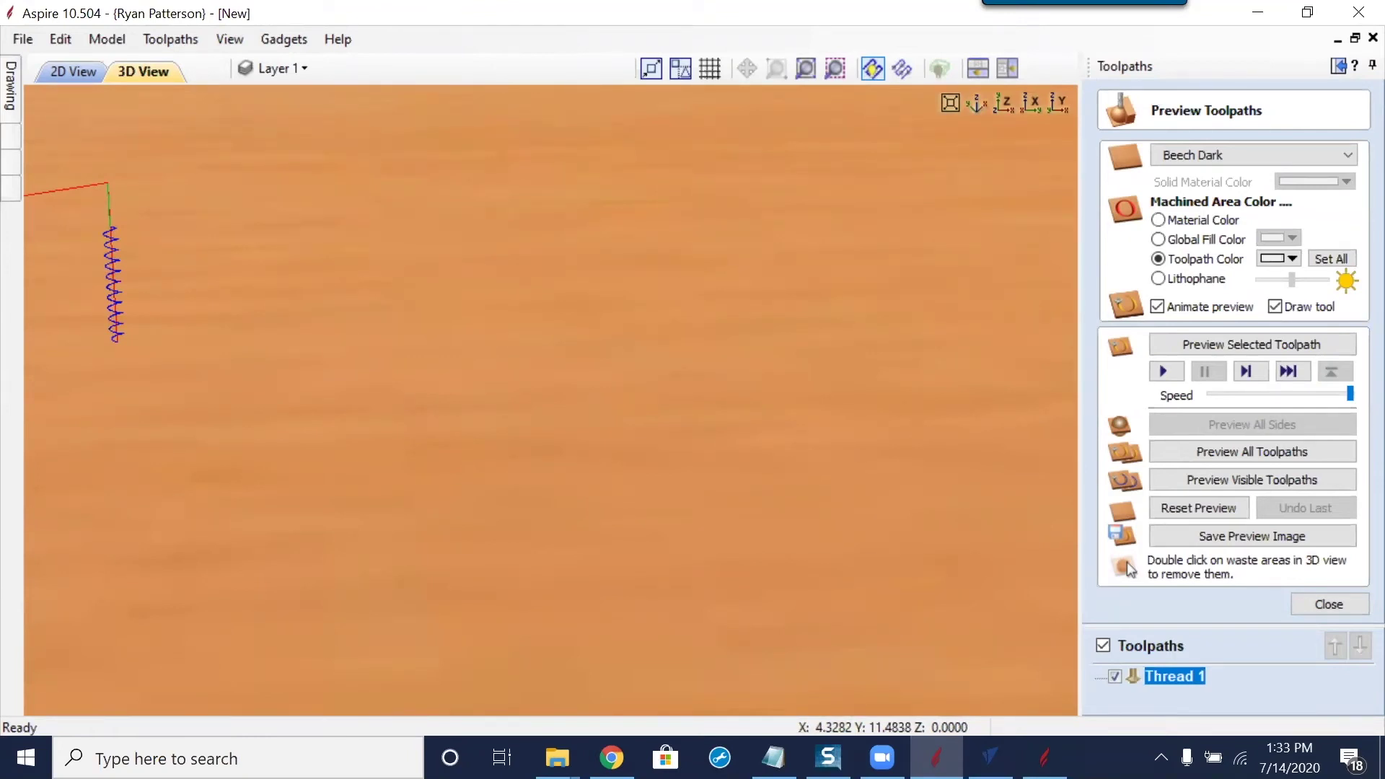
{"action": "left_click", "coordinate": [990, 757]}
{"action": "mouse_move", "coordinate": [935, 757]}
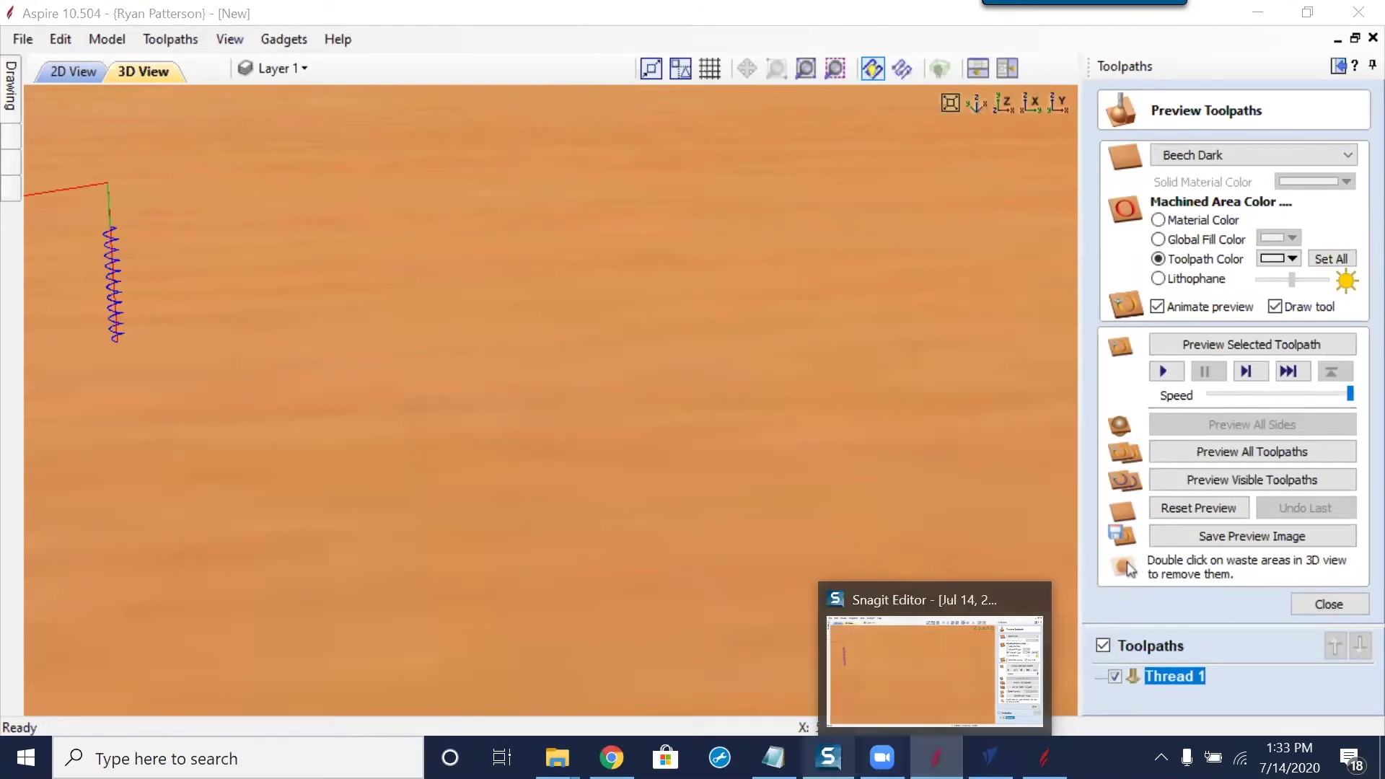
Return to the 2D view and keep the drawing tools permanently displayed beside it
{"action": "left_click", "coordinate": [80, 70]}
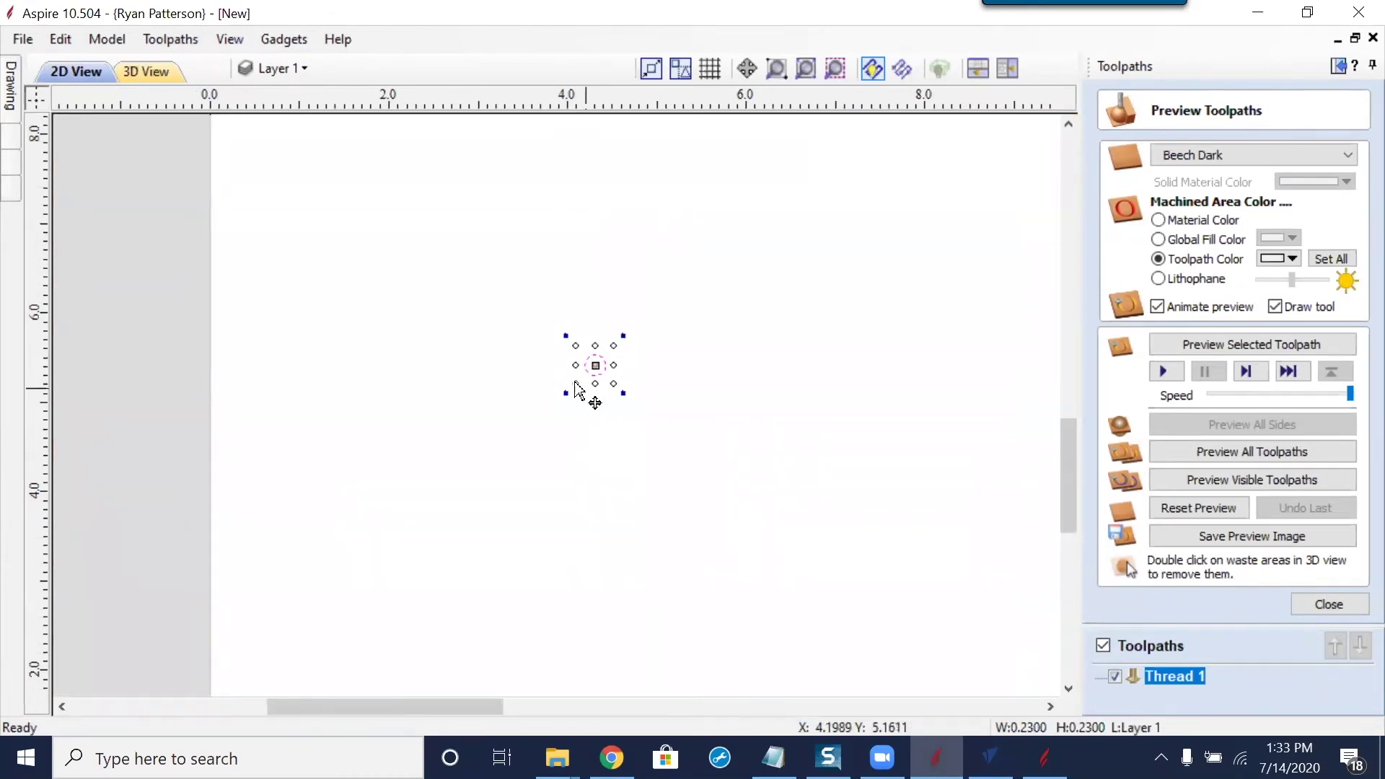
{"action": "mouse_move", "coordinate": [11, 85]}
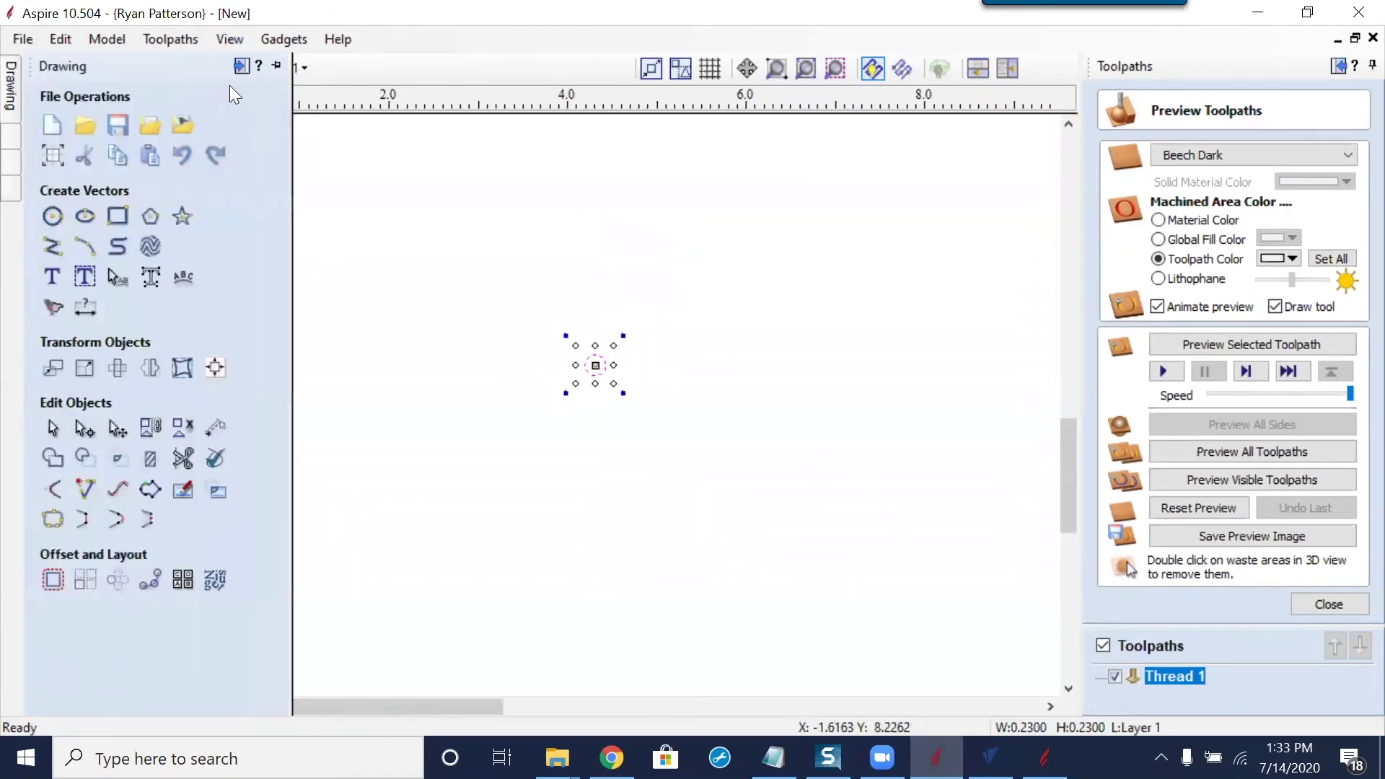
{"action": "left_click", "coordinate": [276, 66]}
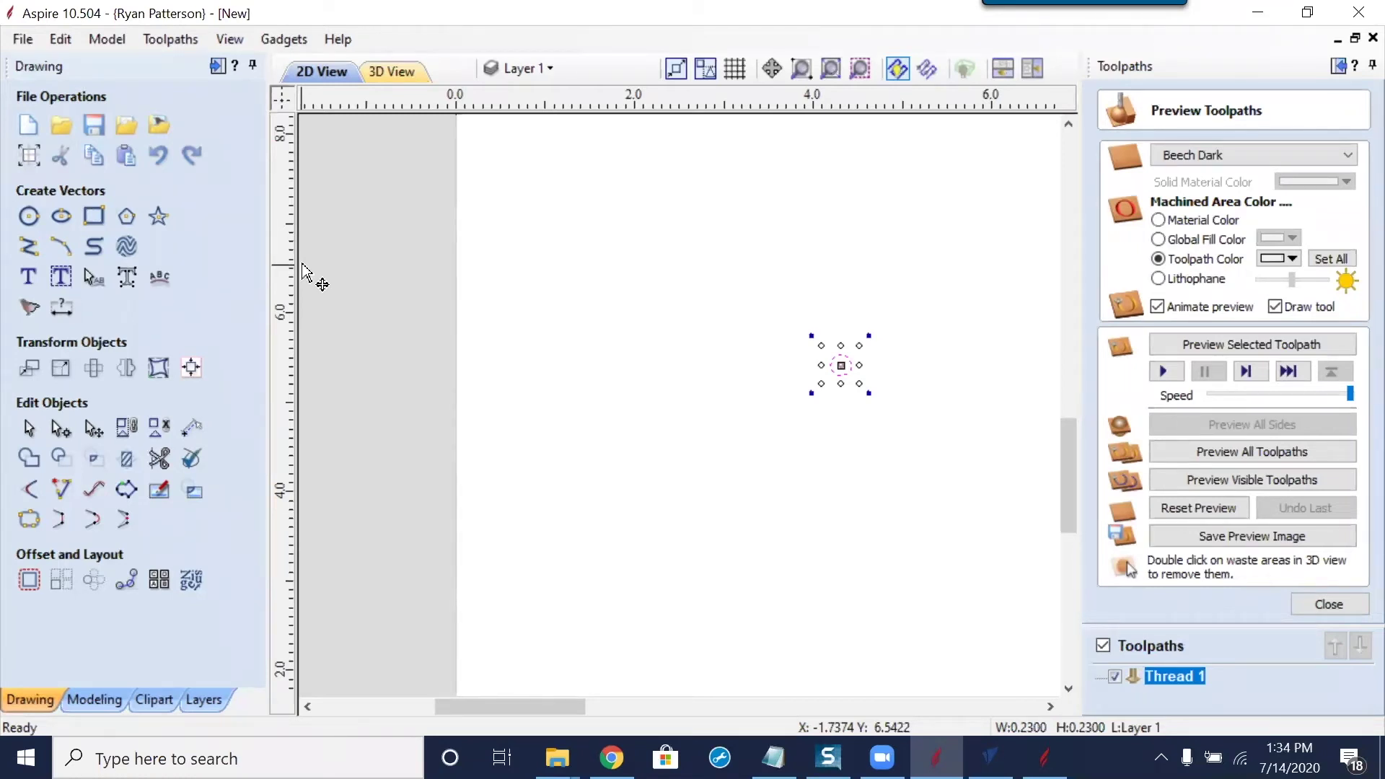
Draw a square-cornered rectangle about 6.63 by 4.29 inches around the small circle
{"action": "scroll", "coordinate": [606, 365], "scroll_direction": "down", "scroll_amount": 2}
{"action": "middle_click_drag", "start_coordinate": [844, 442], "coordinate": [640, 479]}
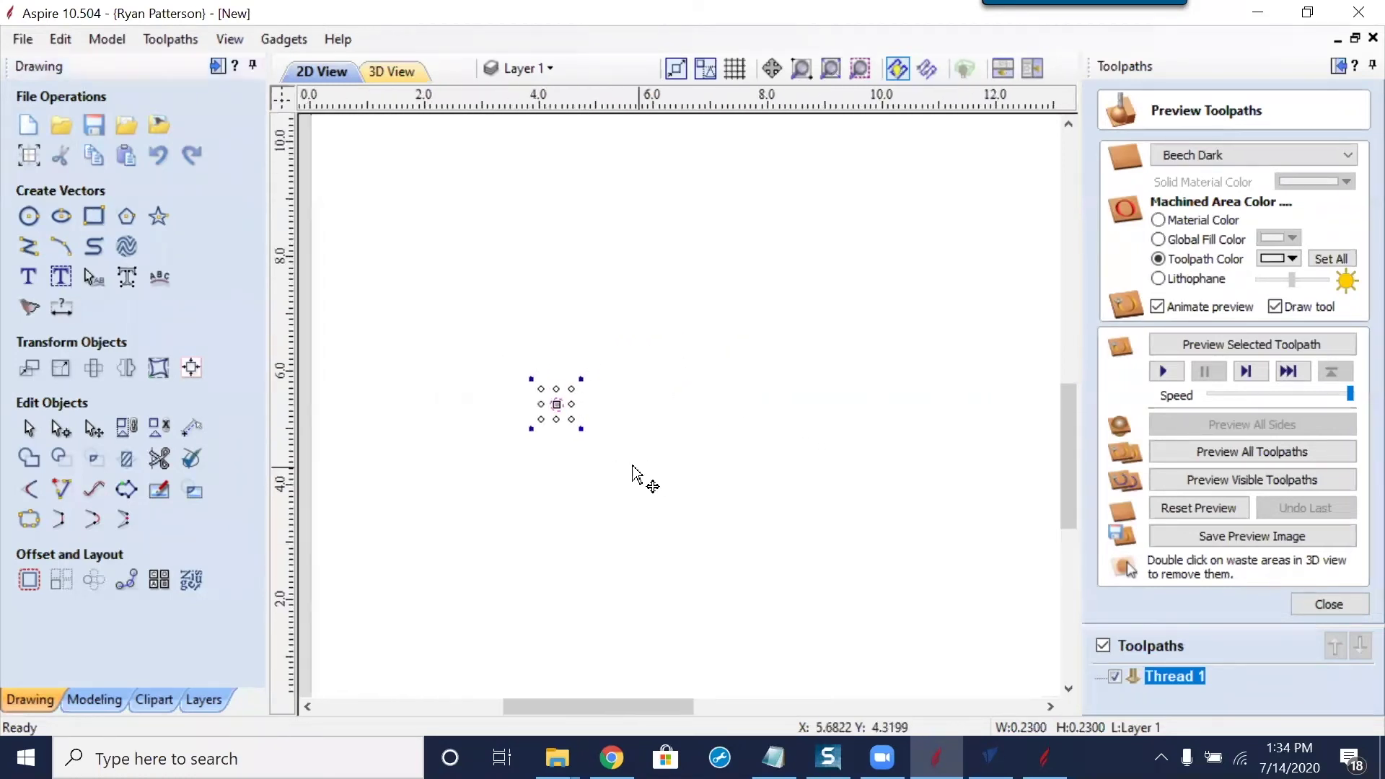
{"action": "left_click", "coordinate": [553, 452]}
{"action": "scroll", "coordinate": [542, 410], "scroll_direction": "up", "scroll_amount": 3}
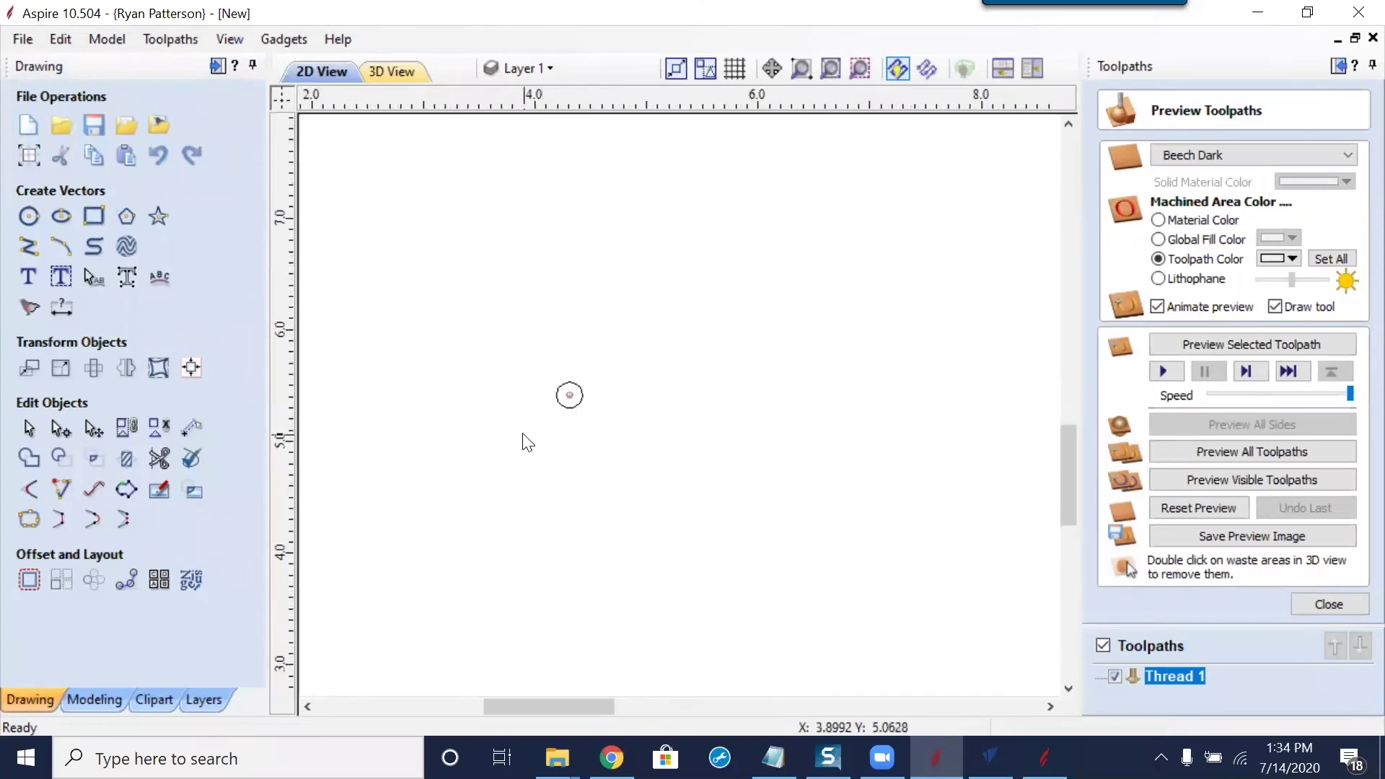
{"action": "scroll", "coordinate": [523, 435], "scroll_direction": "down", "scroll_amount": 2}
{"action": "left_click", "coordinate": [94, 215]}
{"action": "mouse_move", "coordinate": [463, 305]}
{"action": "left_mouse_down"}
{"action": "mouse_move", "coordinate": [702, 505]}
{"action": "mouse_move", "coordinate": [936, 613]}
{"action": "left_mouse_up"}
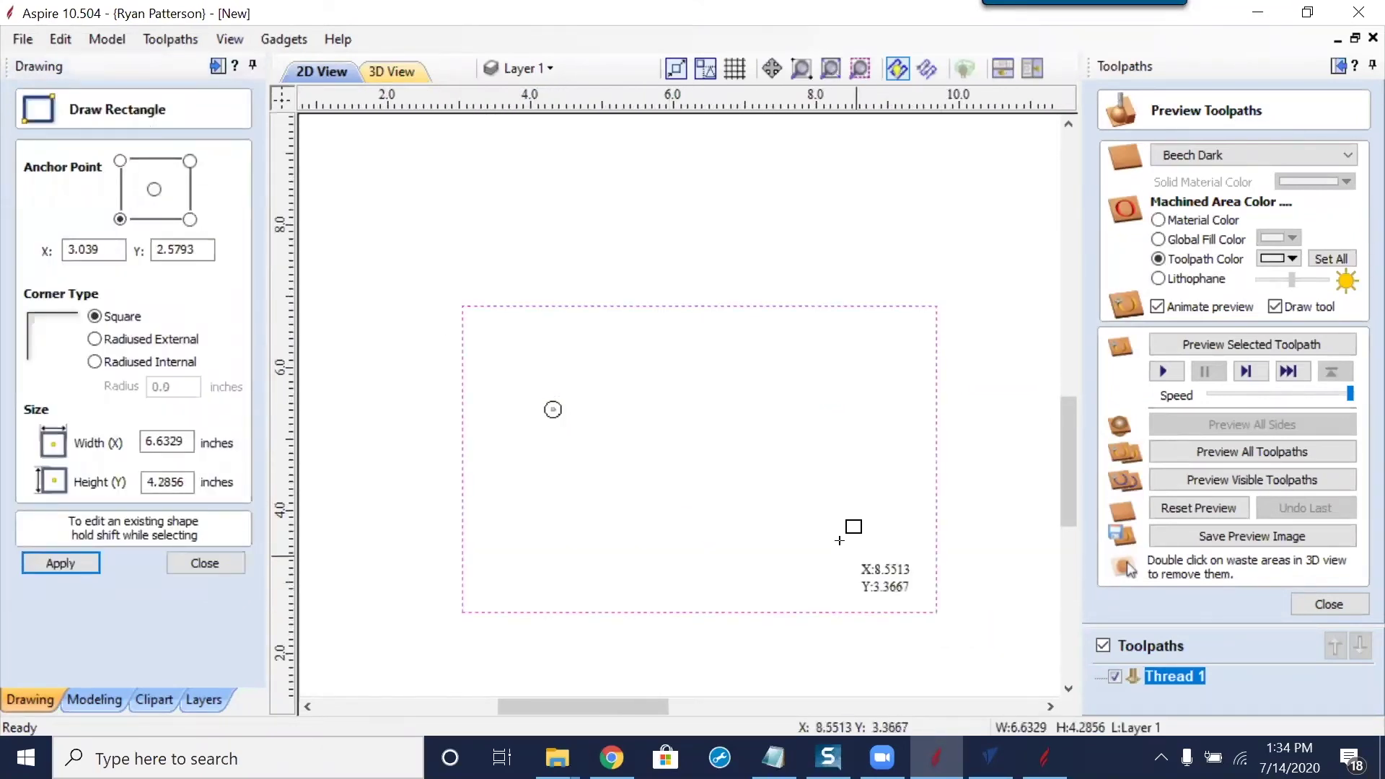
{"action": "left_click", "coordinate": [204, 562]}
Start a chamfer toolpath on the rectangle, create settings for the 90° 1-inch V-bit with 2 flutes, and assign that bit
{"action": "left_click", "coordinate": [1333, 605]}
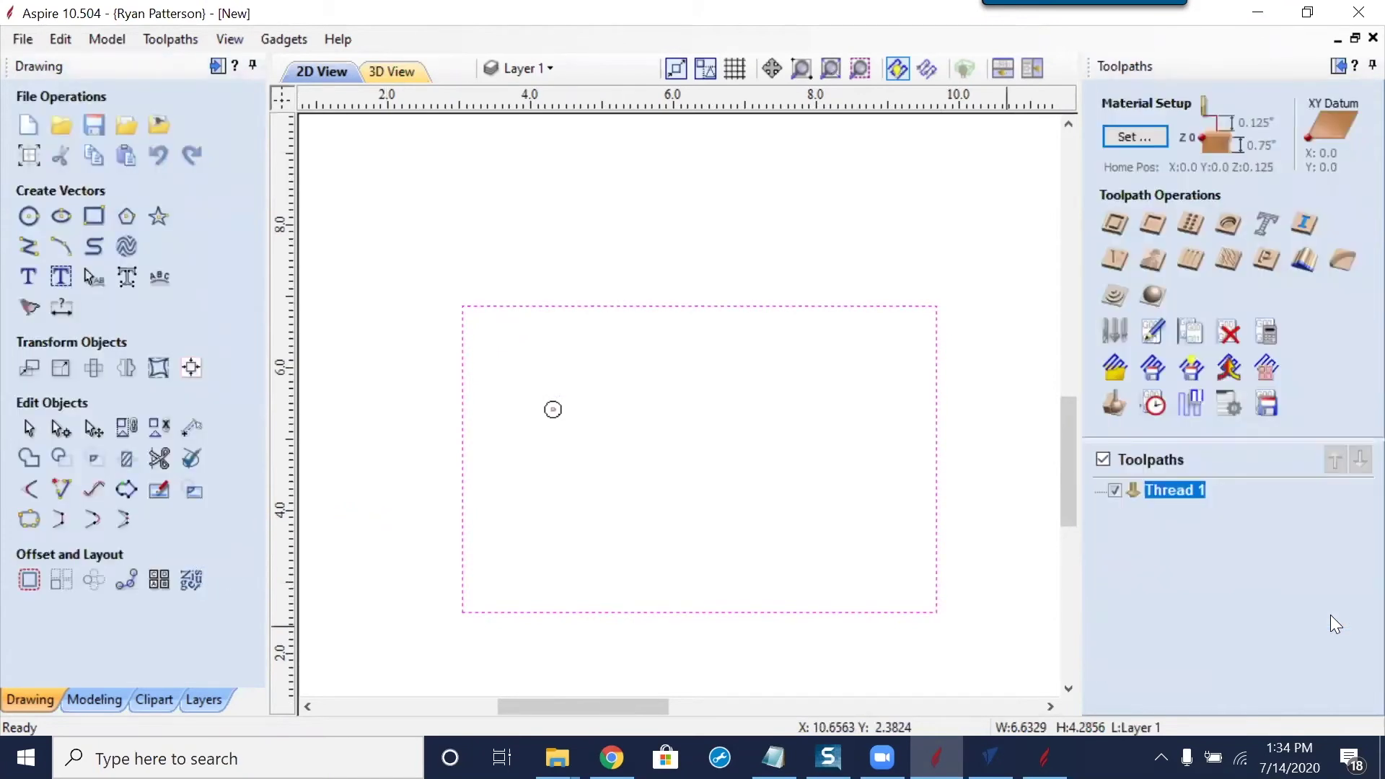
{"action": "left_click", "coordinate": [1345, 265]}
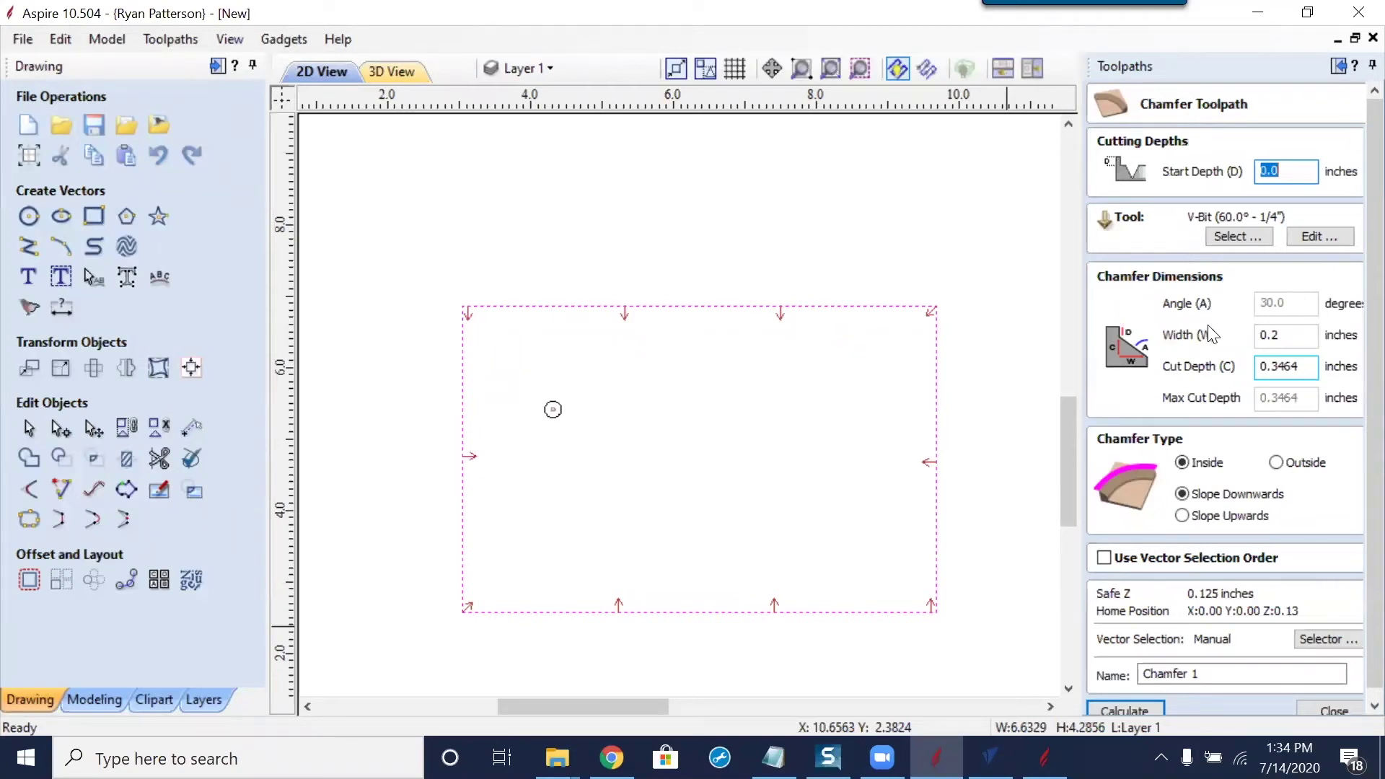
{"action": "left_click", "coordinate": [1220, 234]}
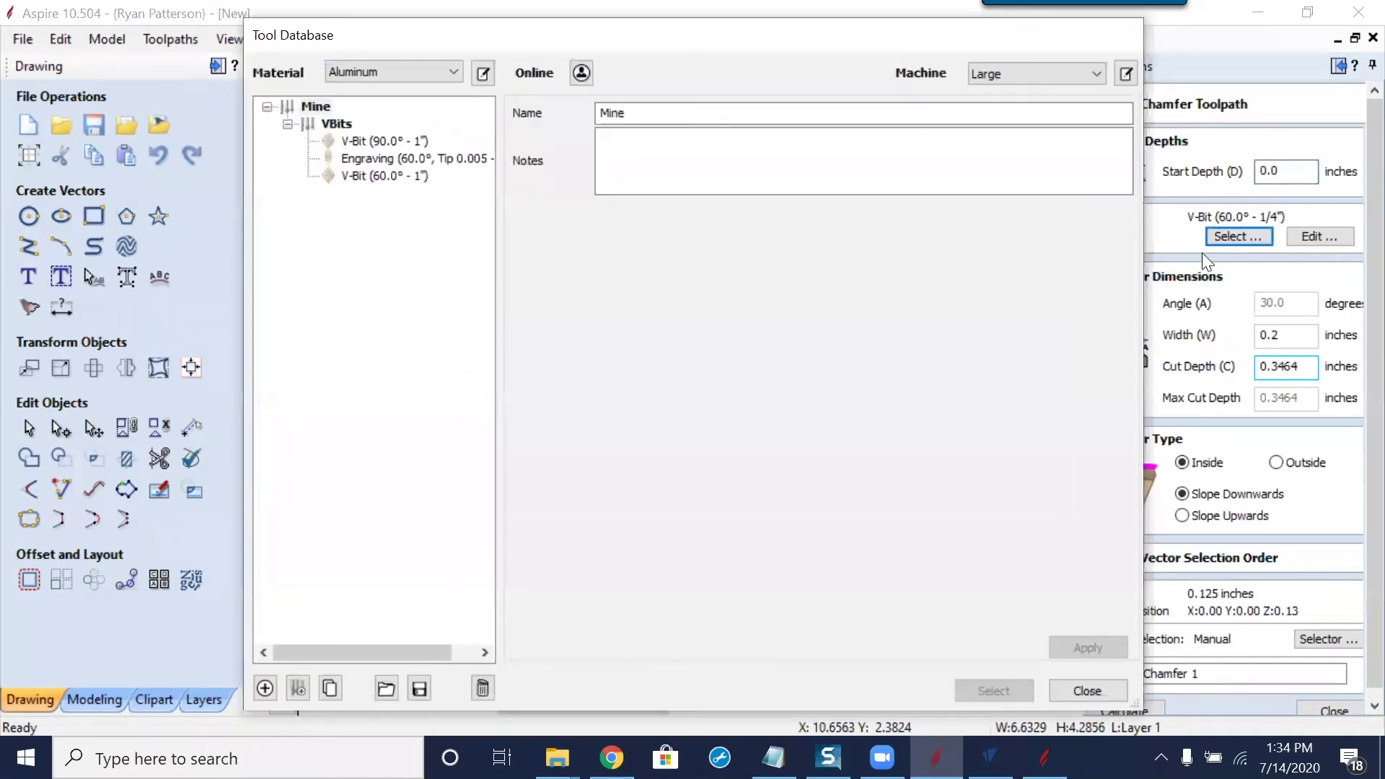
{"action": "left_click", "coordinate": [361, 142]}
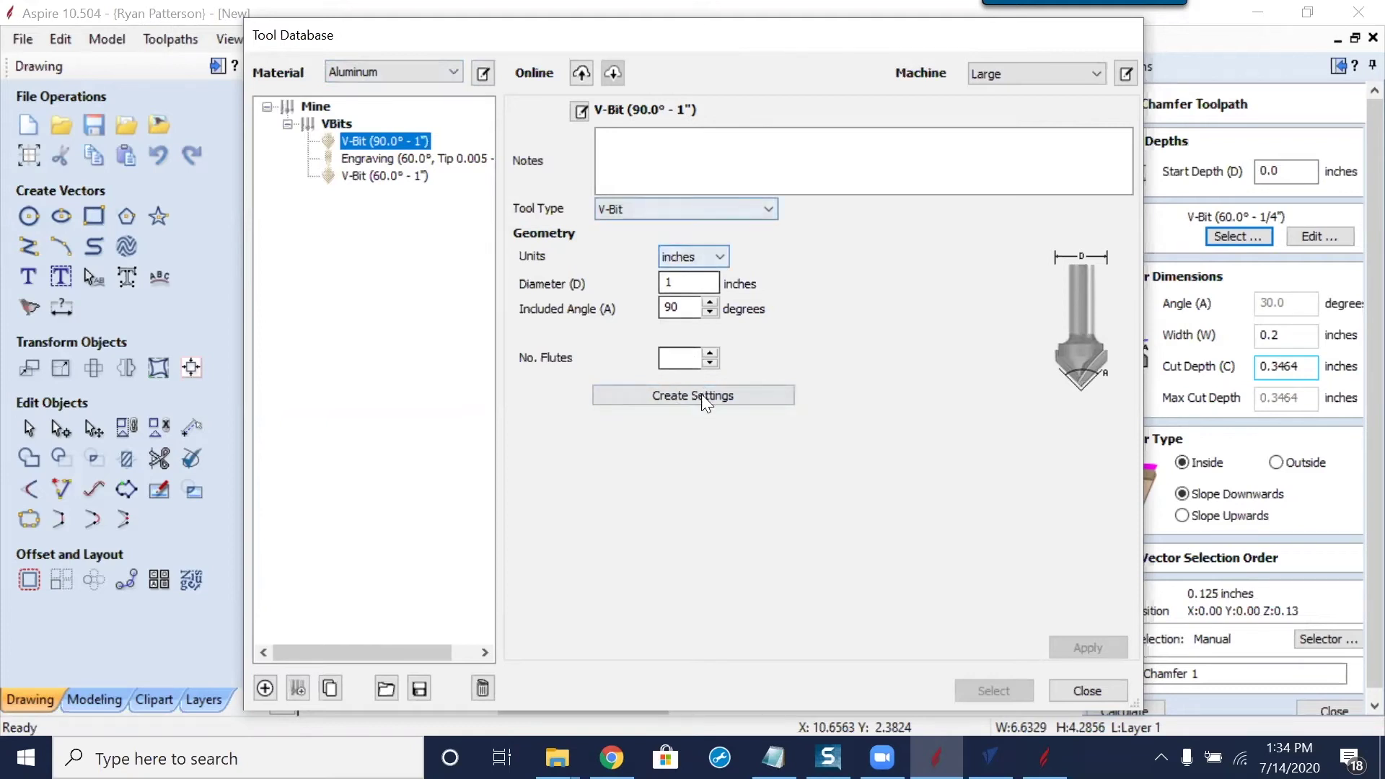
{"action": "left_click", "coordinate": [679, 358]}
{"action": "type", "text": "2"}
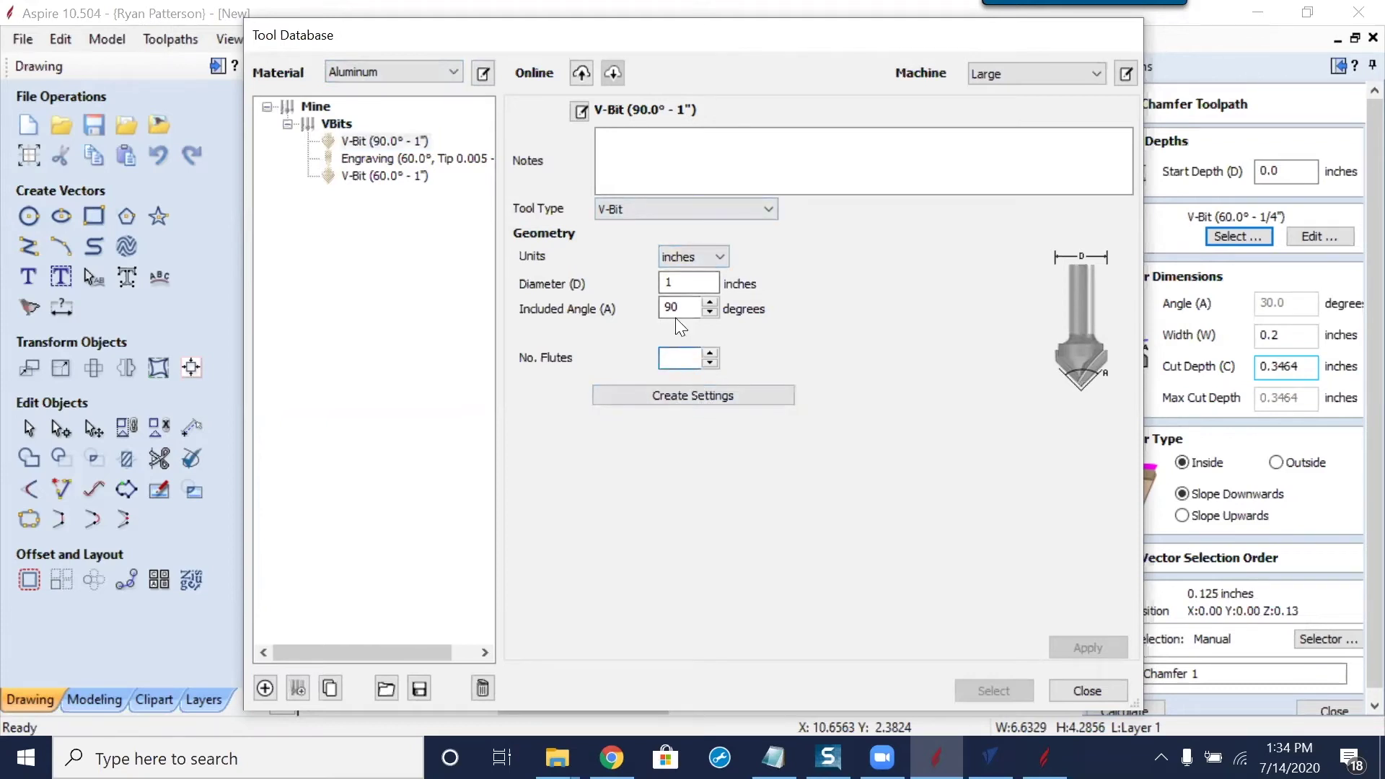
{"action": "left_click", "coordinate": [700, 399]}
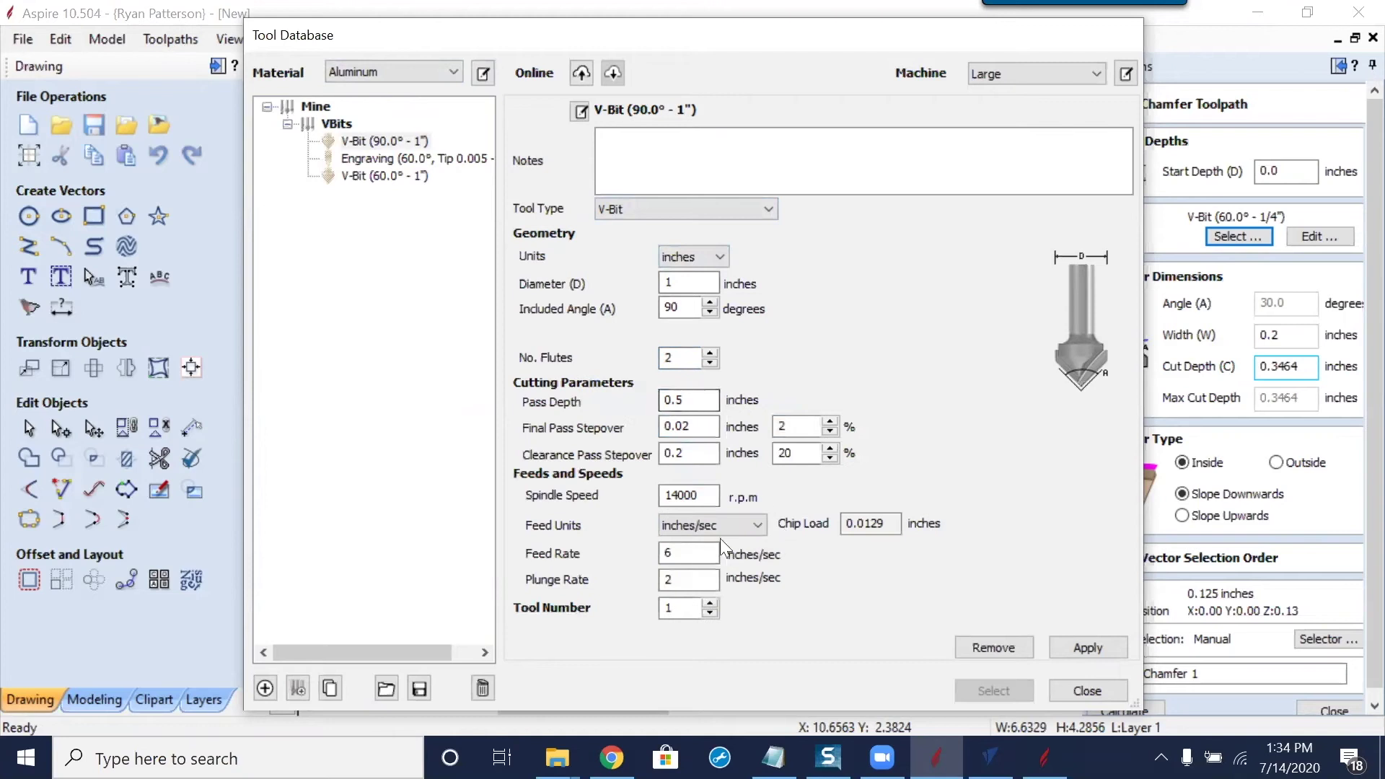
{"action": "left_click", "coordinate": [1094, 646]}
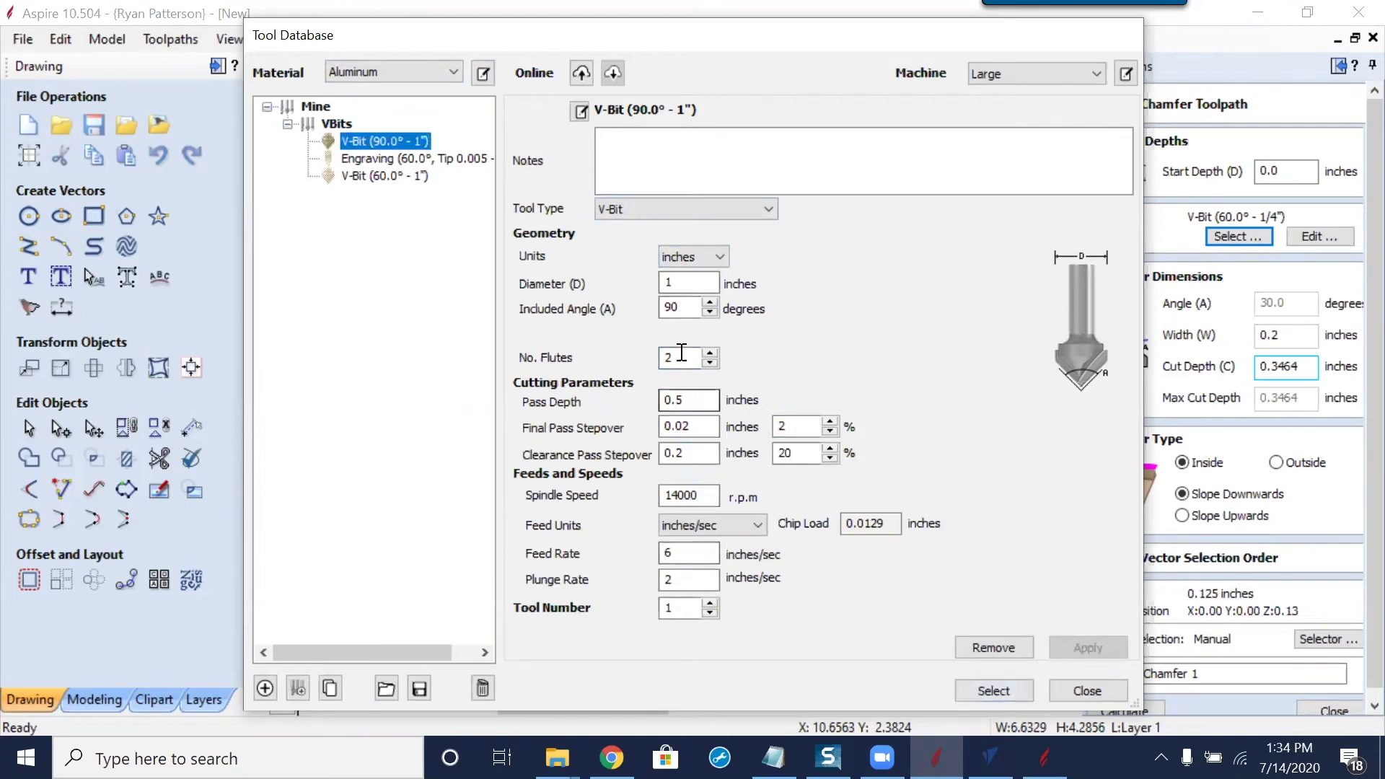
{"action": "left_click", "coordinate": [993, 691]}
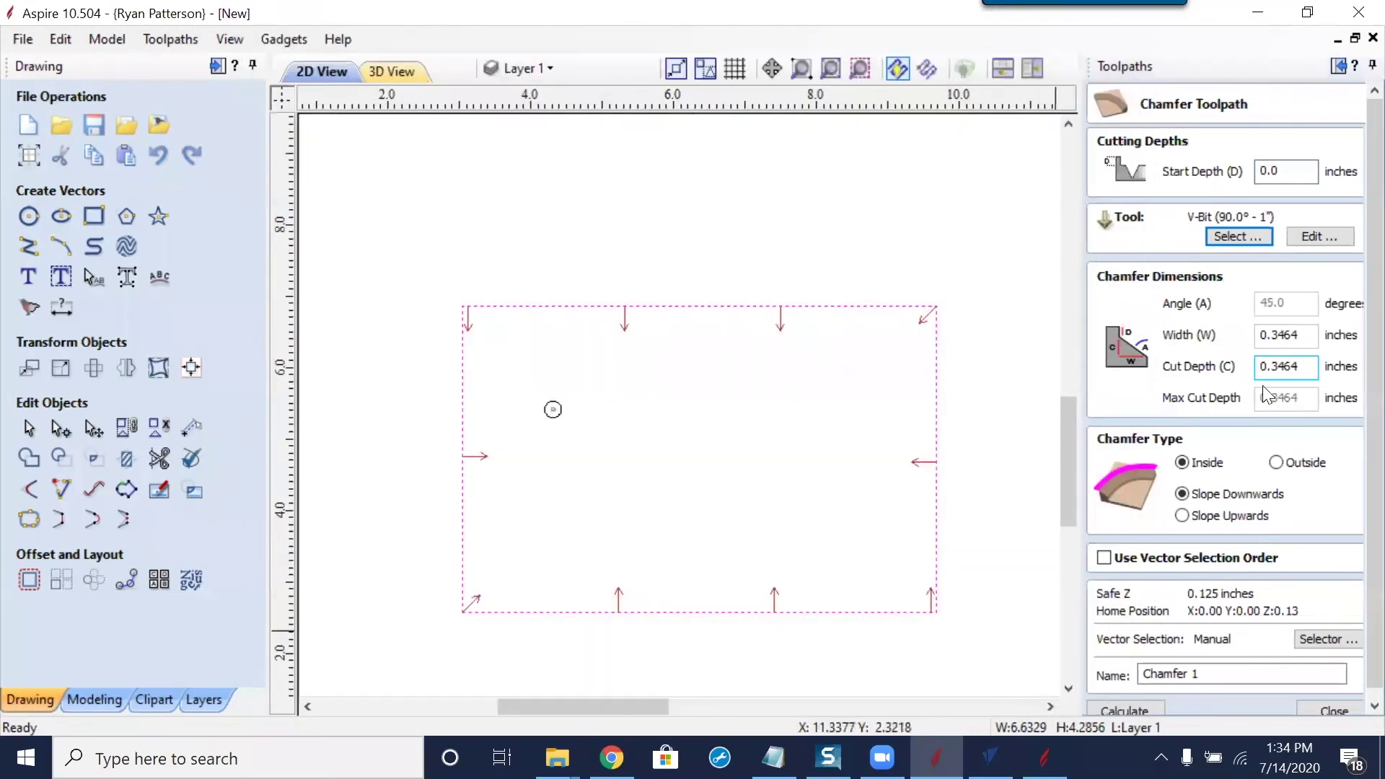
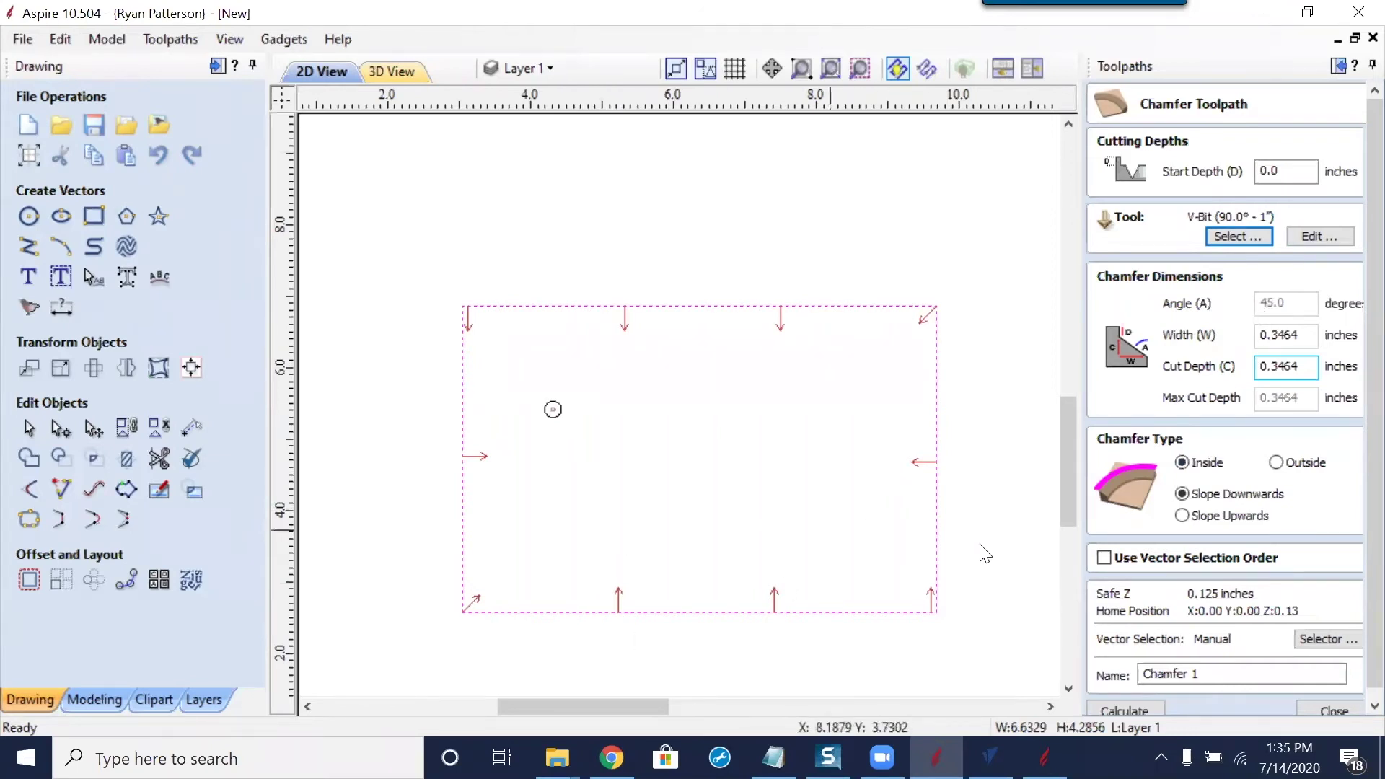
Set the chamfer type to Outside with Slope Downwards and calculate the Chamfer 1 toolpath
{"action": "left_click", "coordinate": [1276, 462]}
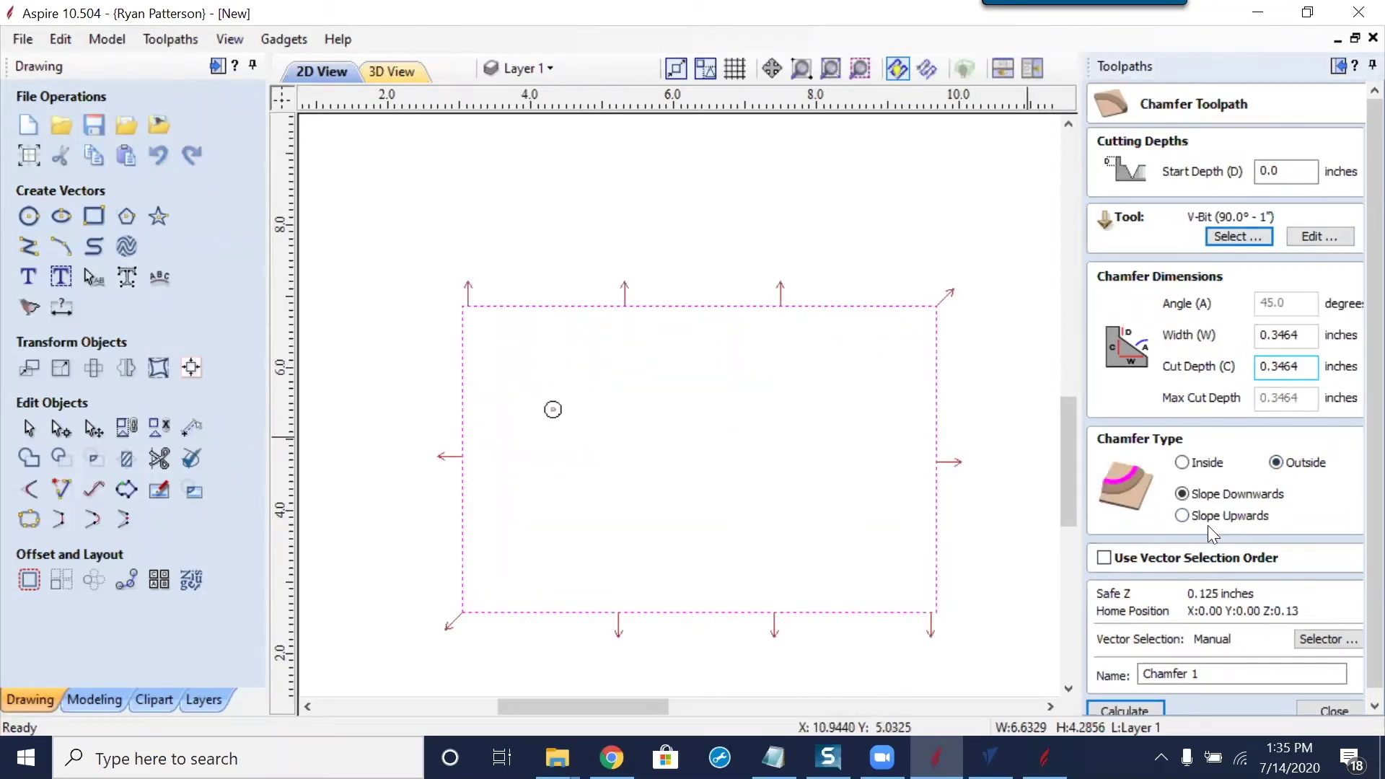
{"action": "left_click", "coordinate": [1183, 515]}
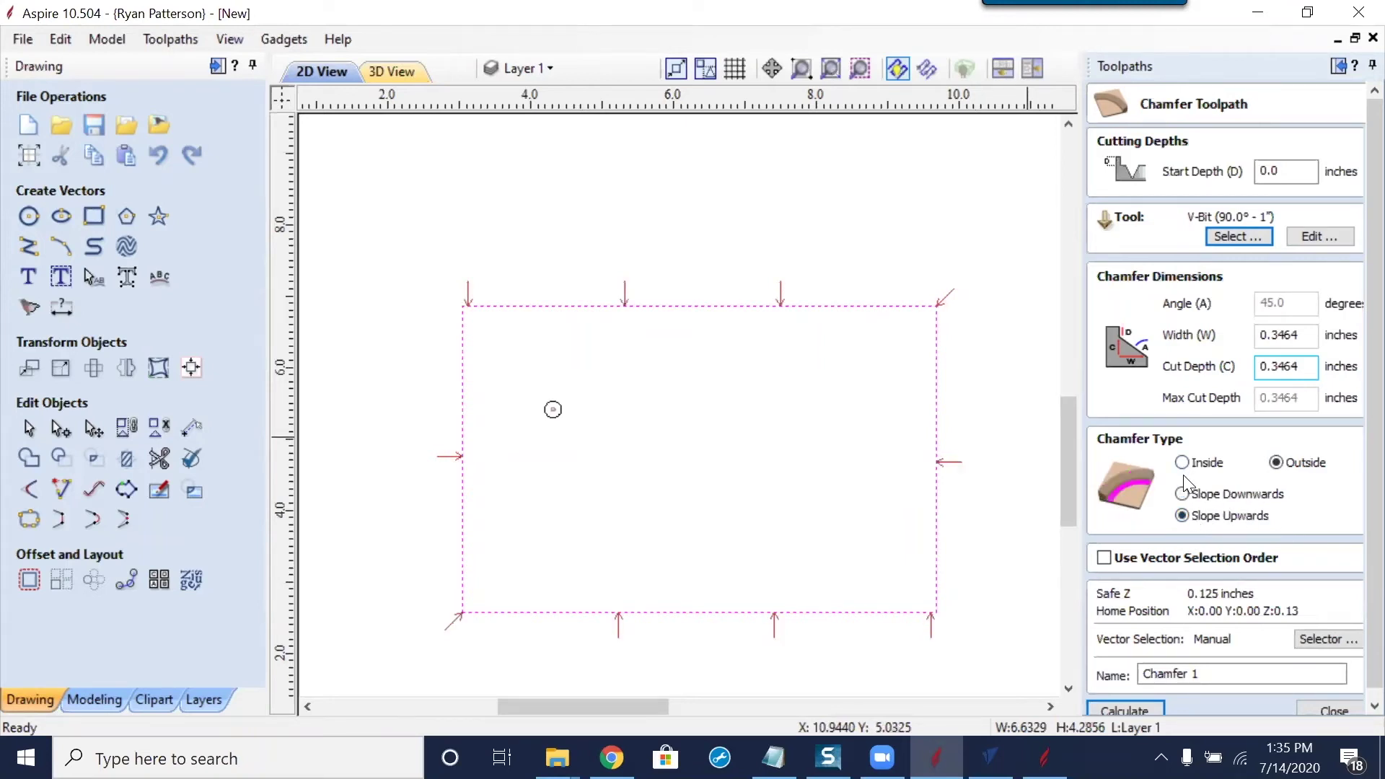
{"action": "left_click", "coordinate": [1183, 494]}
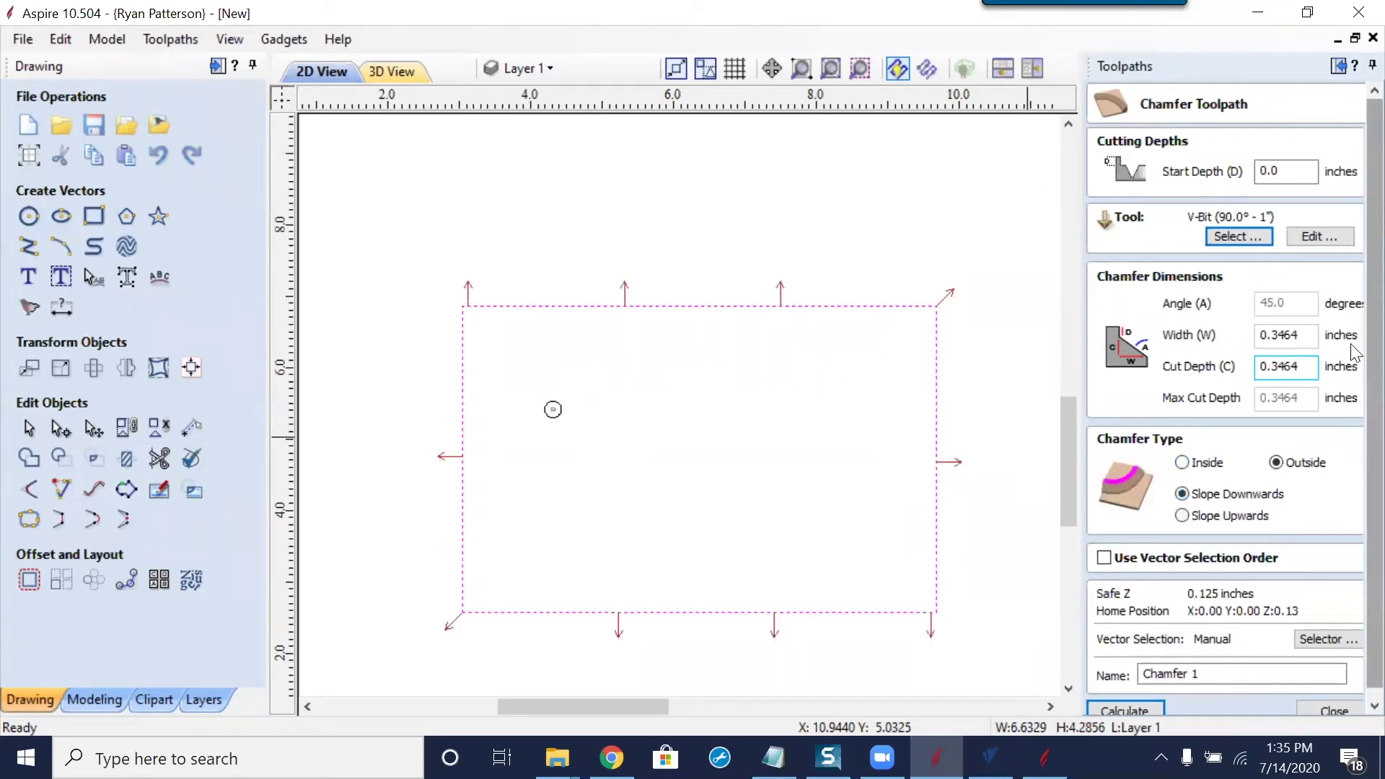
{"action": "scroll", "coordinate": [1354, 396], "scroll_direction": "down", "scroll_amount": 1}
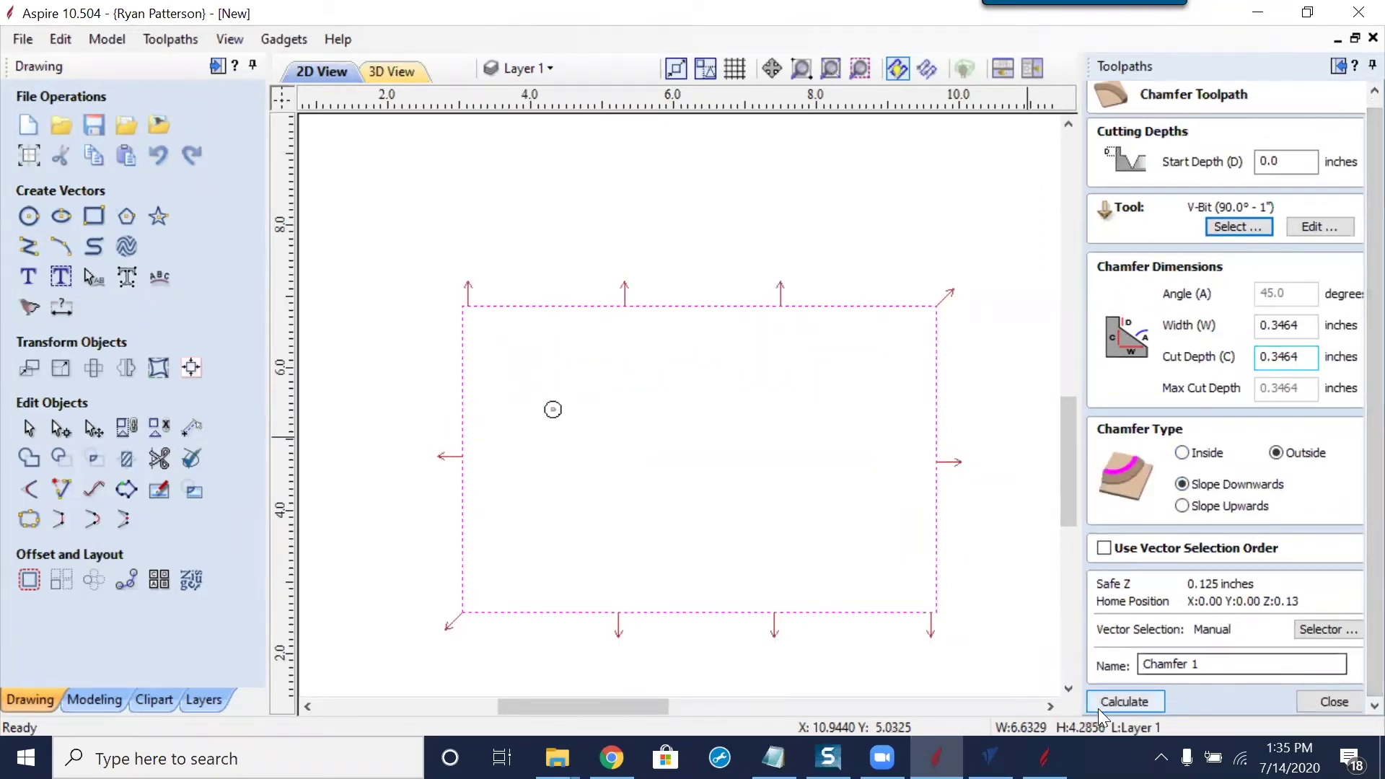
{"action": "left_click", "coordinate": [1117, 701]}
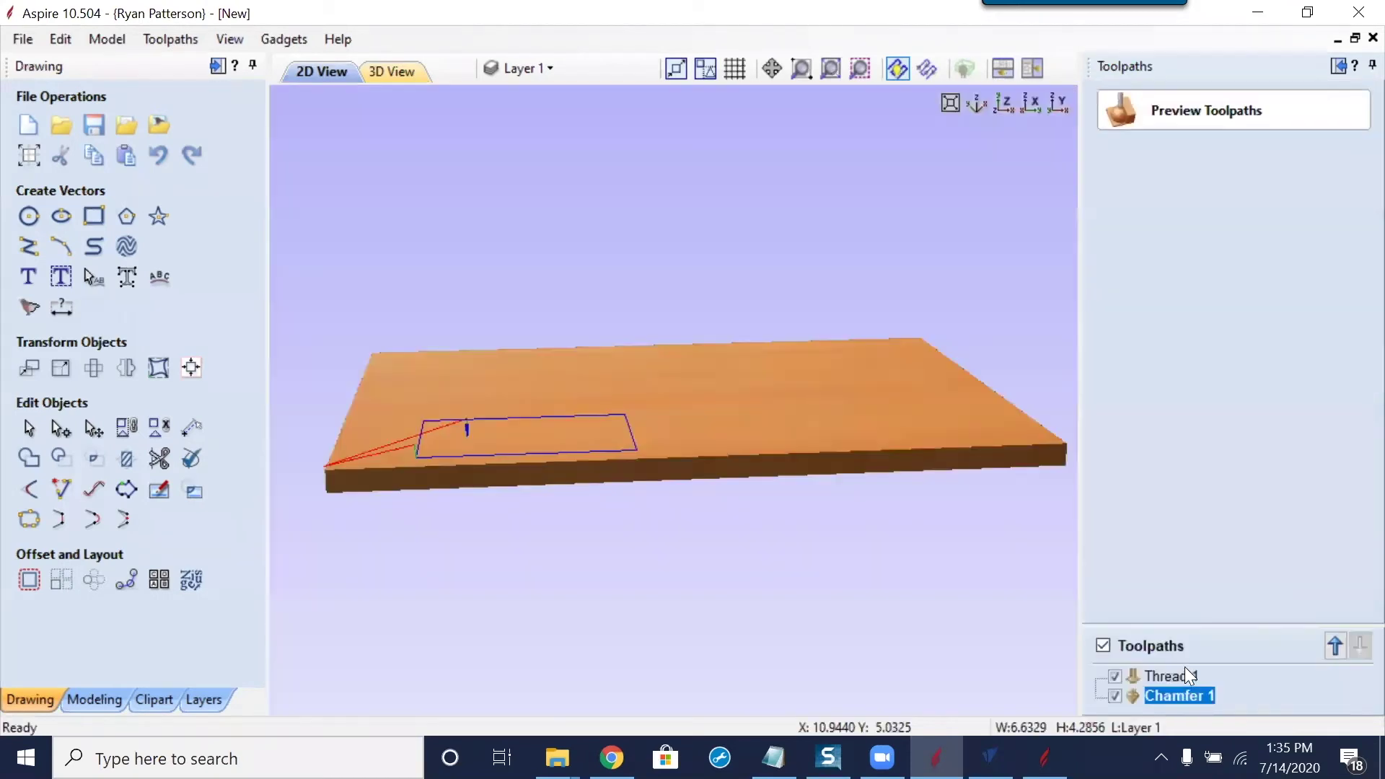
{"action": "left_click_drag", "start_coordinate": [697, 507], "coordinate": [682, 586]}
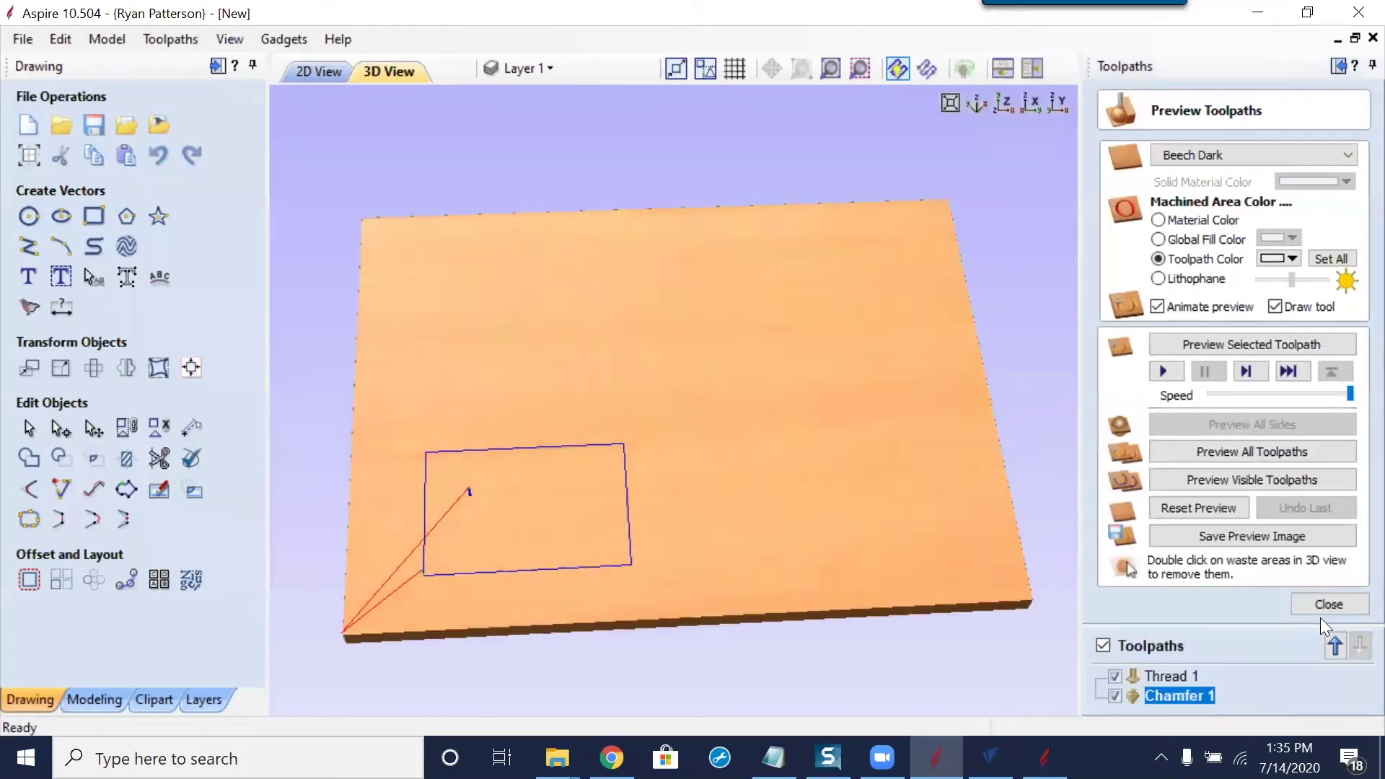
Reopen the Chamfer 1 toolpath, set the chamfer width to 0.125 inches, and recalculate it
{"action": "left_click", "coordinate": [322, 72]}
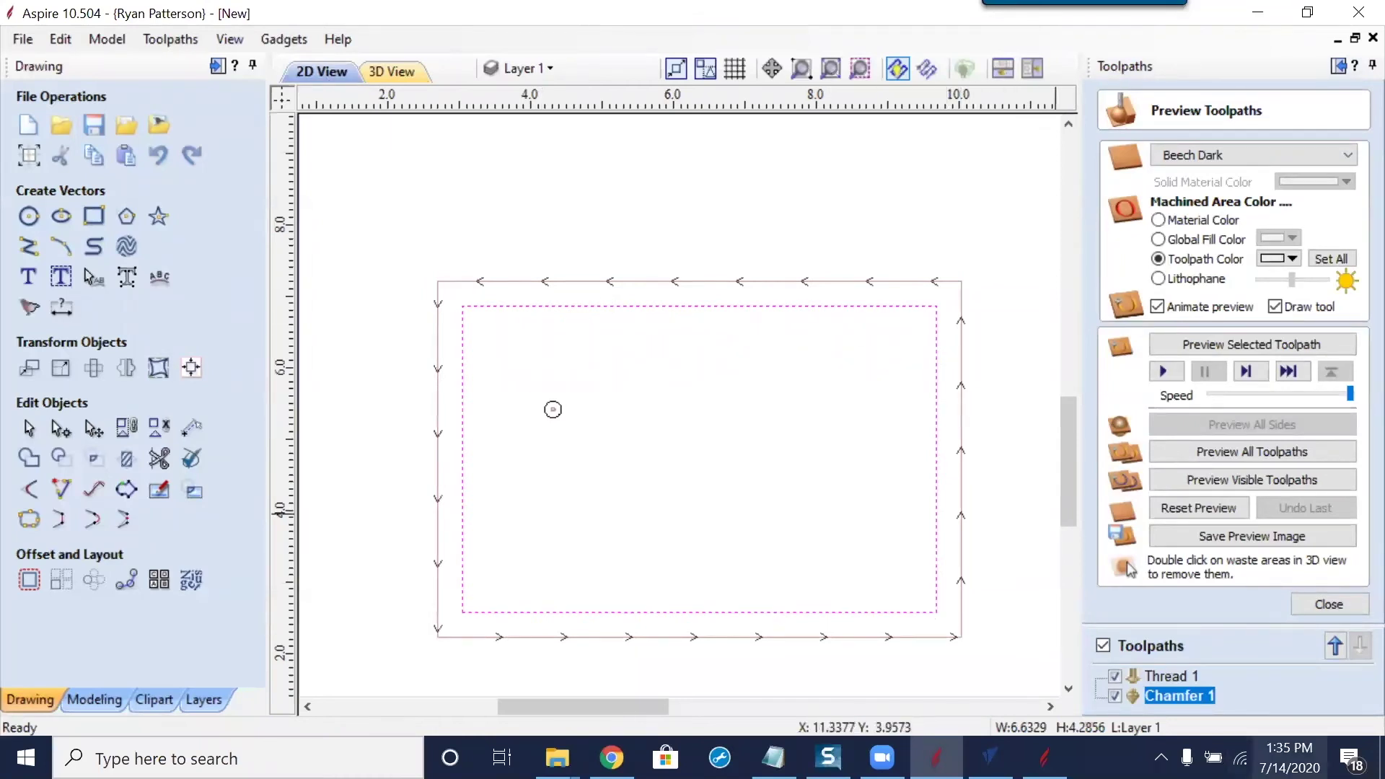
{"action": "double_click", "coordinate": [1175, 693]}
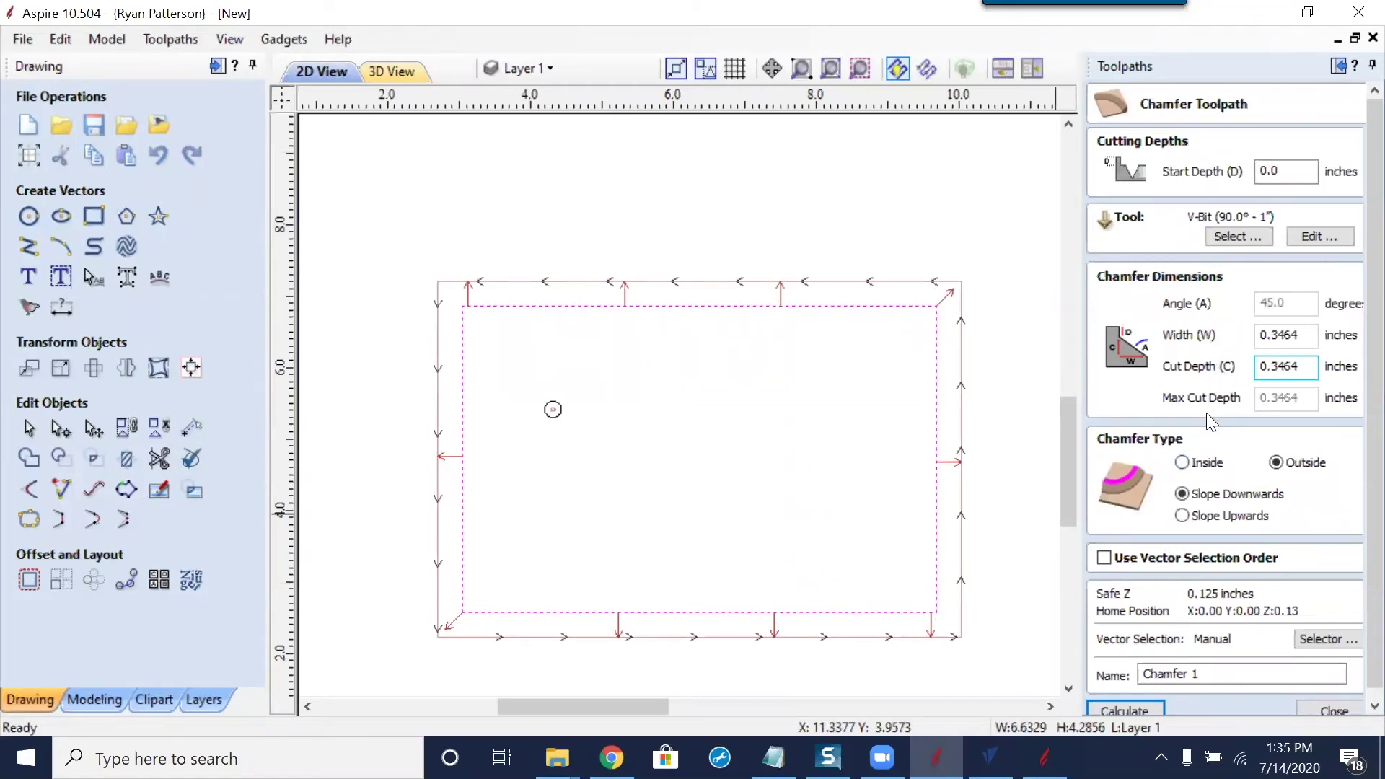
{"action": "left_click", "coordinate": [1305, 336]}
{"action": "double_click", "coordinate": [1259, 336]}
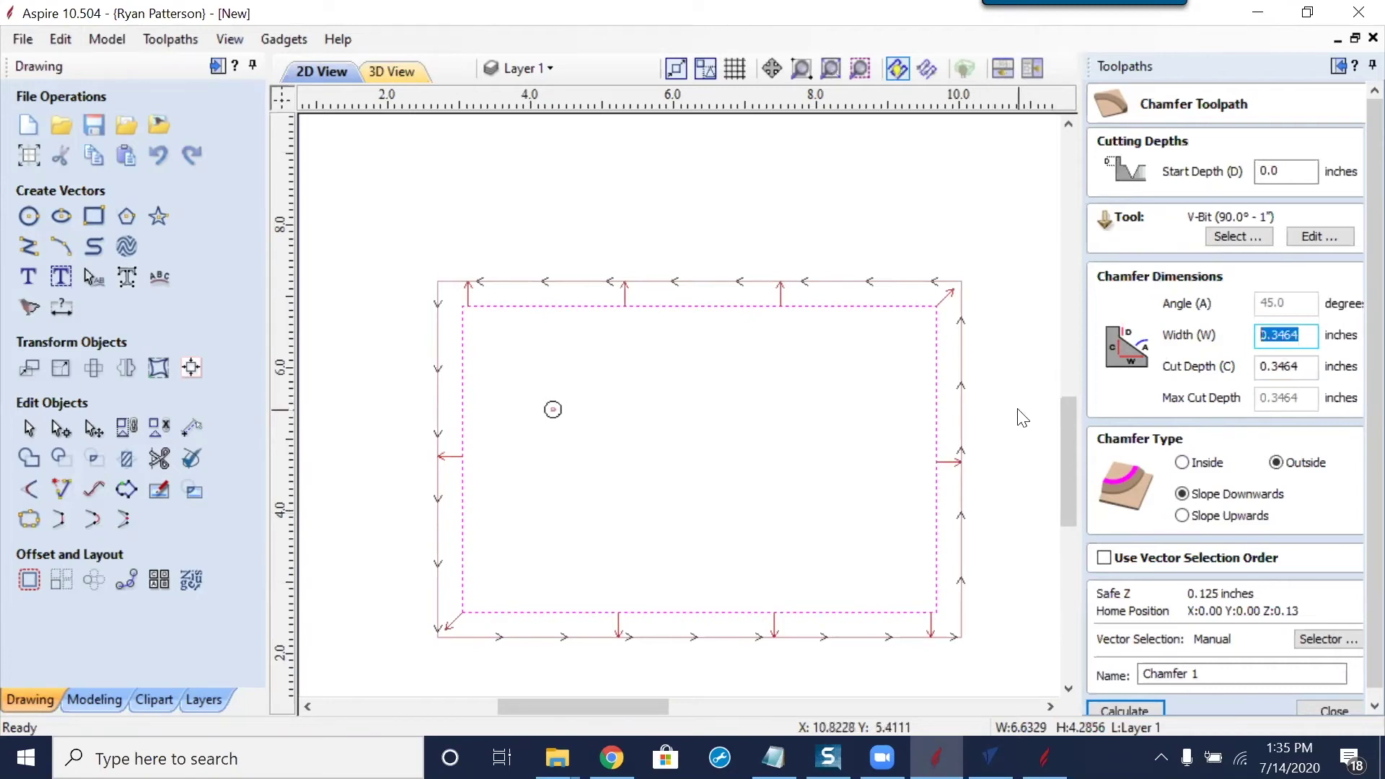
{"action": "type", "text": ".12"}
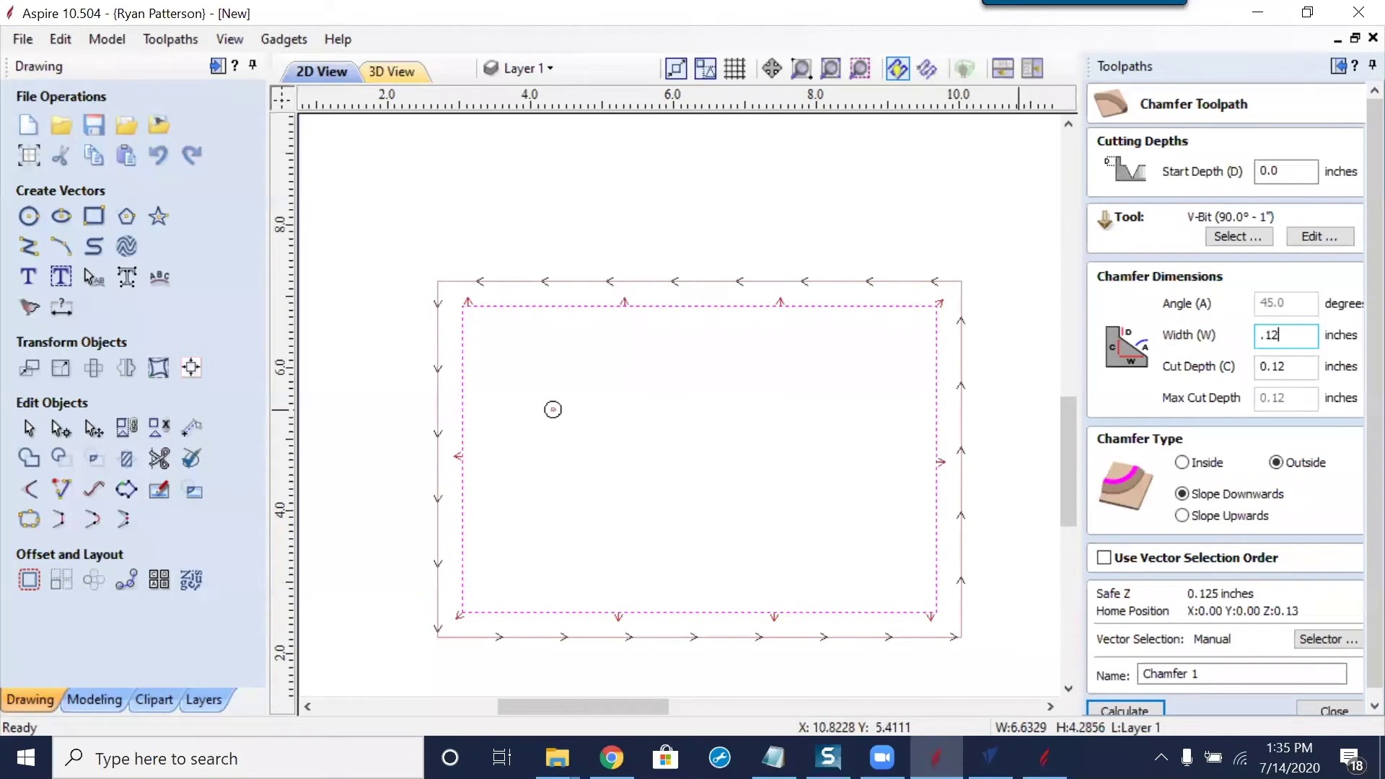
{"action": "type", "text": "5"}
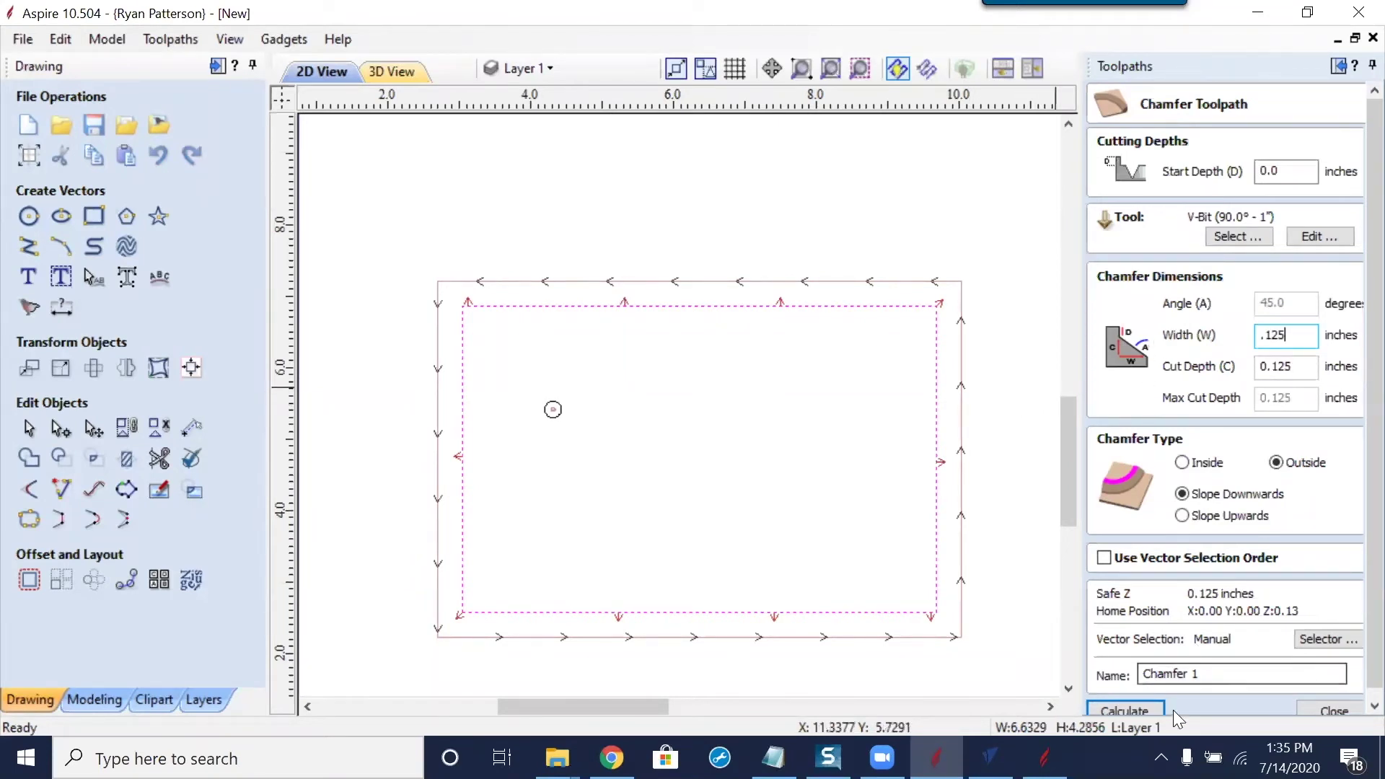
{"action": "left_click", "coordinate": [1151, 711]}
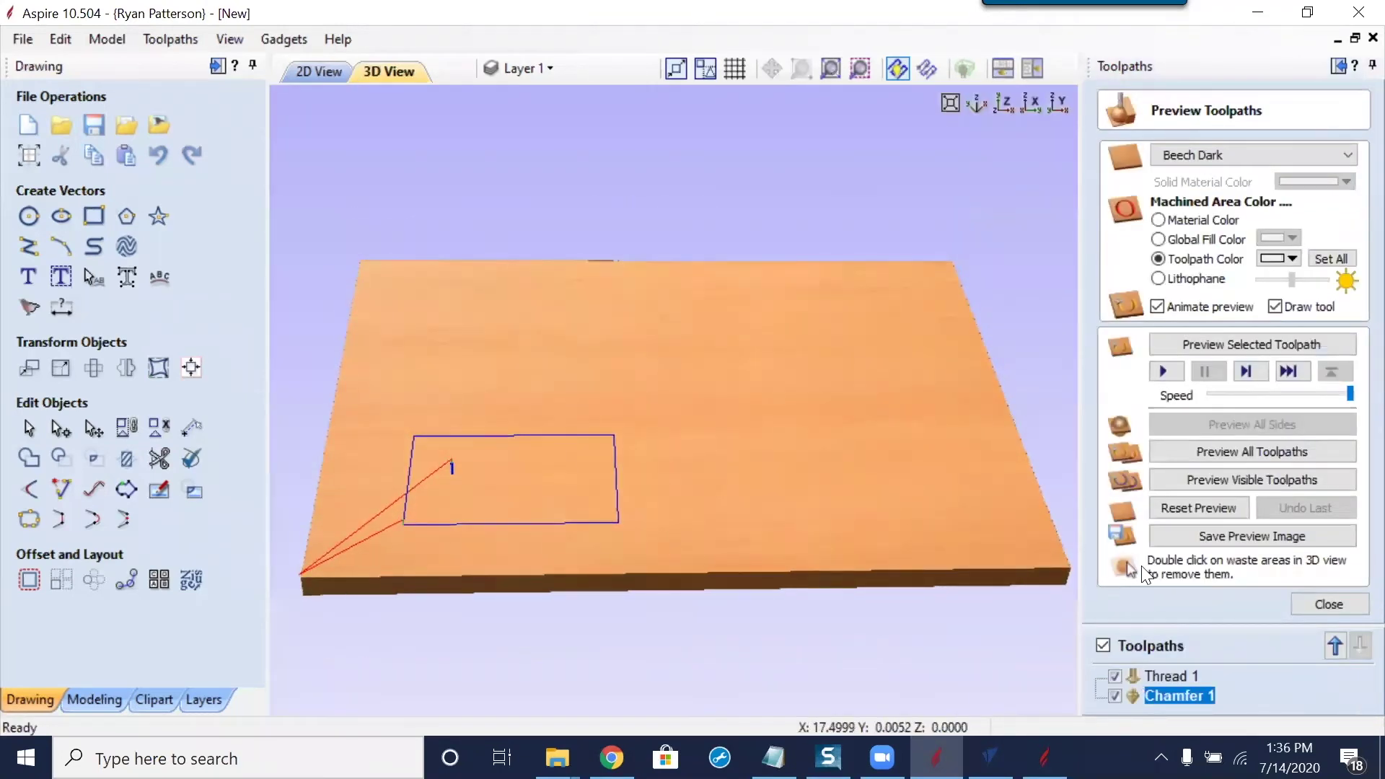
Simulate all toolpaths on the material in the 3D view
{"action": "left_click", "coordinate": [1264, 452]}
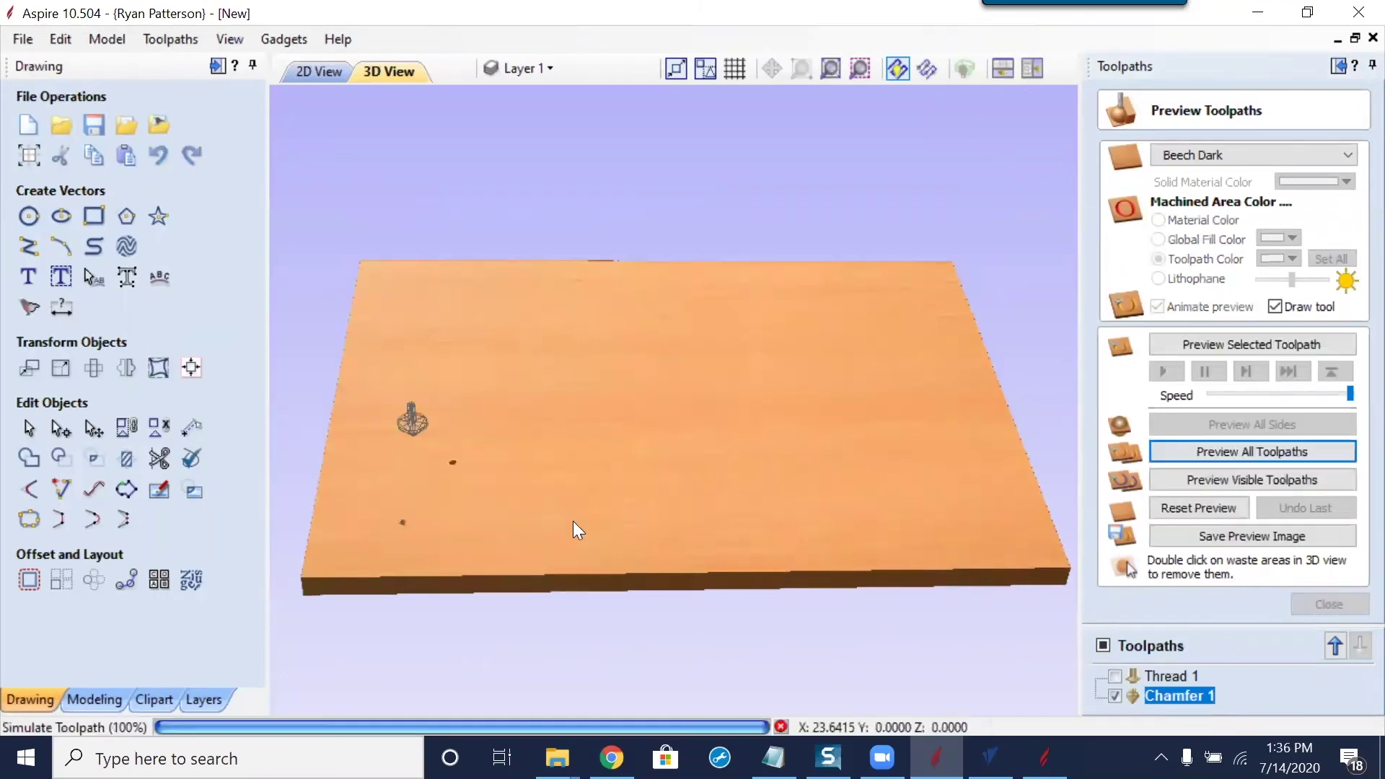
{"action": "left_click_drag", "start_coordinate": [723, 547], "coordinate": [619, 608]}
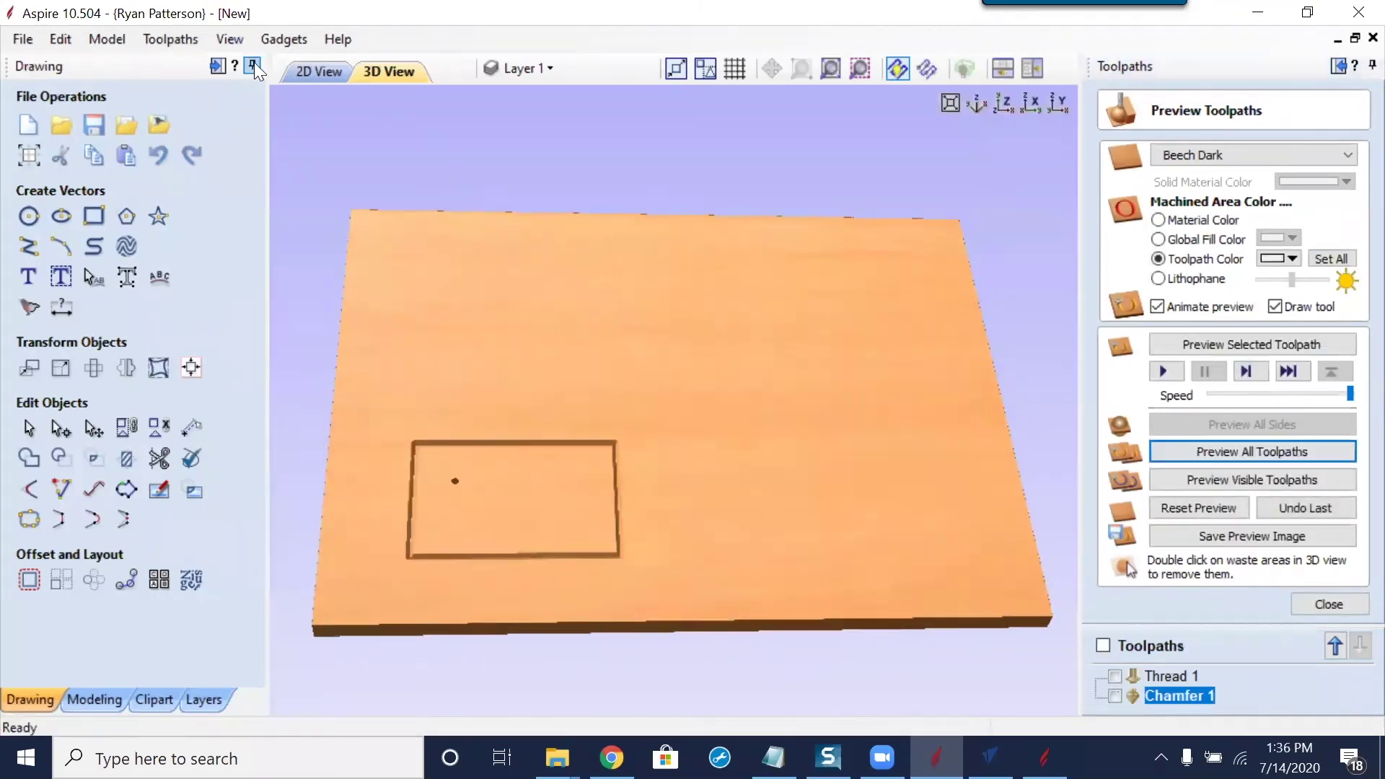
Display the Chamfer 1 toolpath in the 2D view and reopen it for editing
{"action": "left_click", "coordinate": [298, 74]}
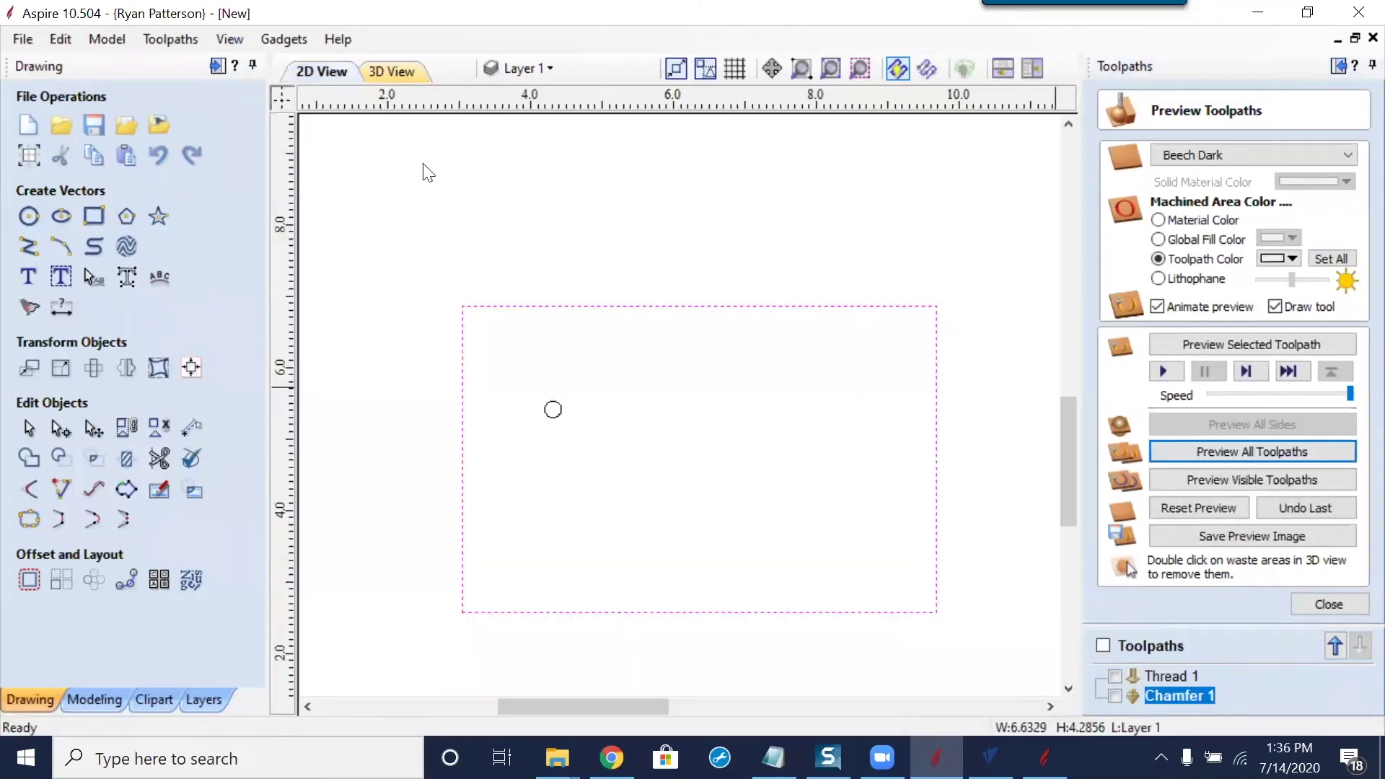
{"action": "left_click", "coordinate": [1116, 696]}
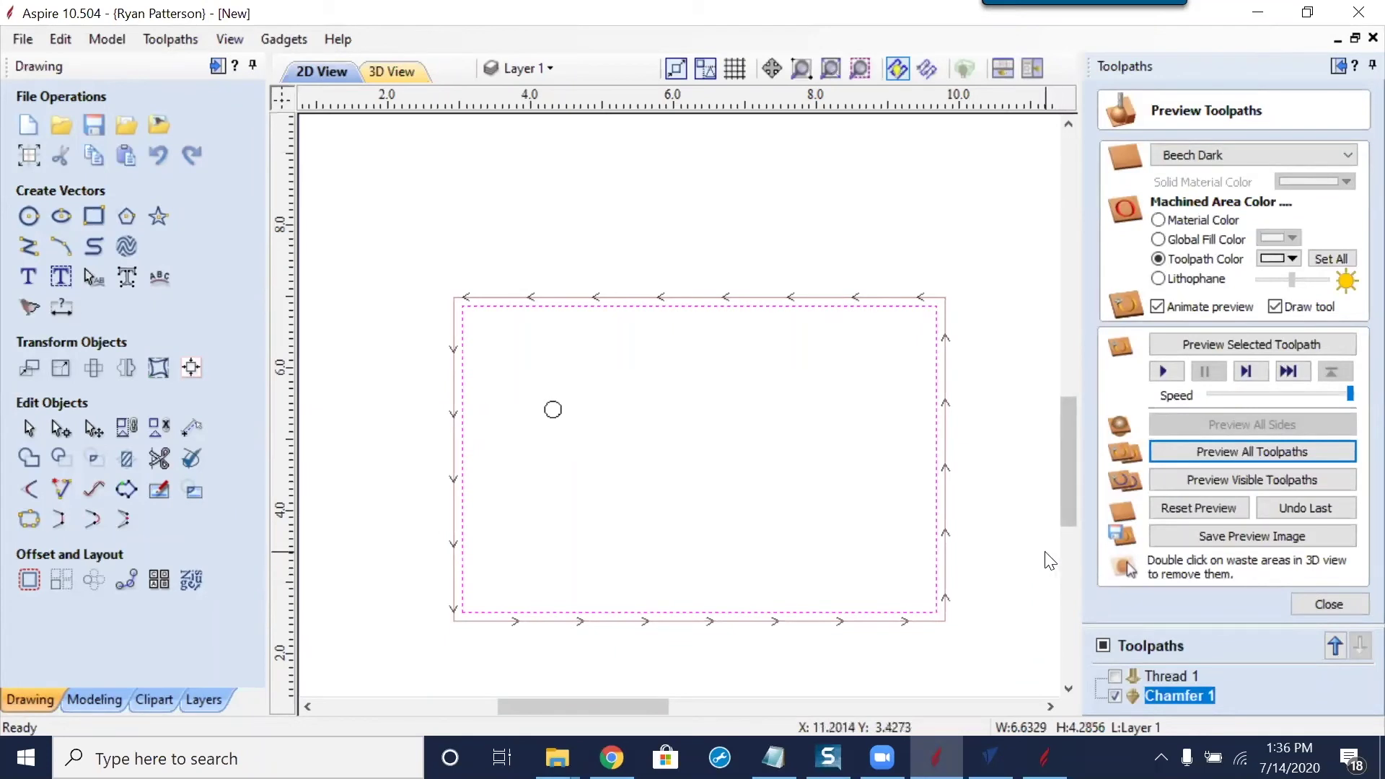
{"action": "double_click", "coordinate": [1166, 694]}
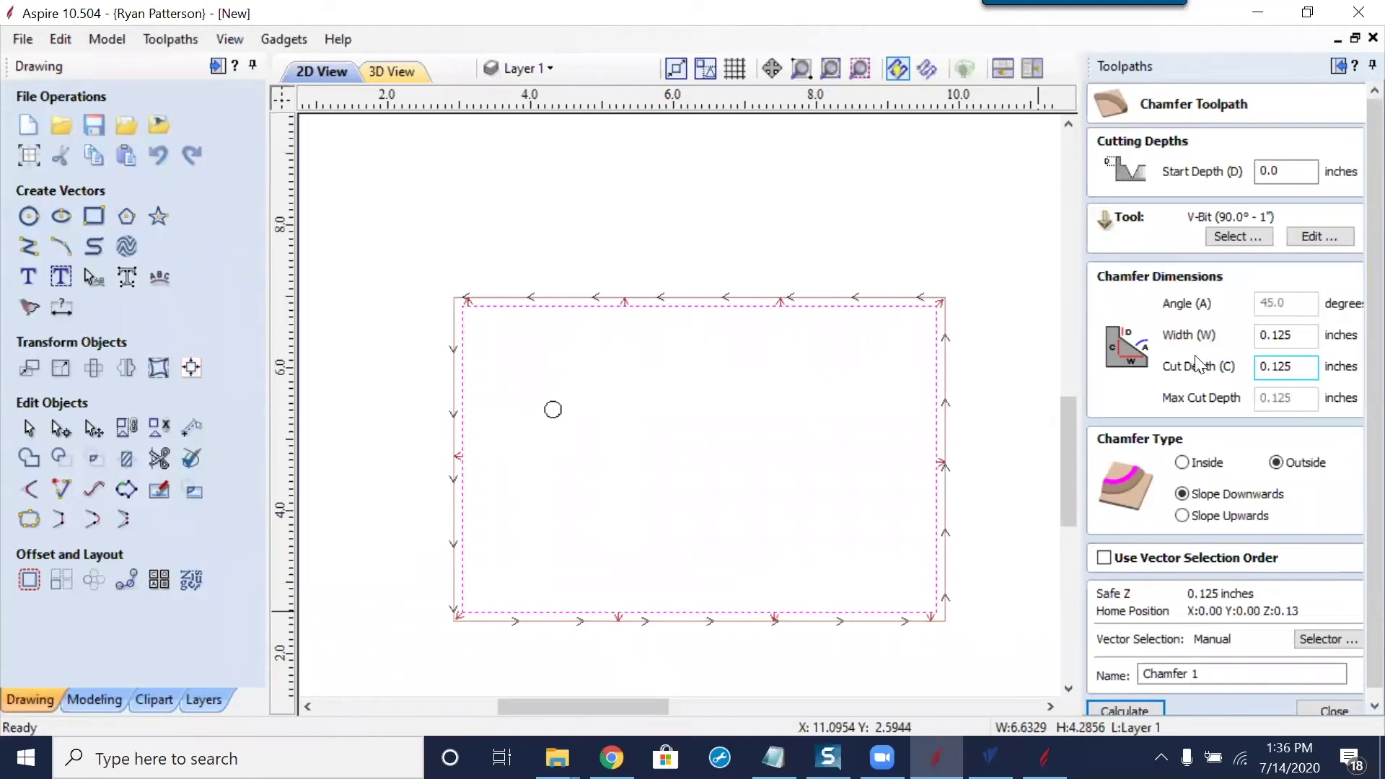
Add a 1/4-inch Ball Nose tool with 2 flutes to the tool database, create its cutting settings, and assign it to the chamfer
{"action": "left_click", "coordinate": [1239, 237]}
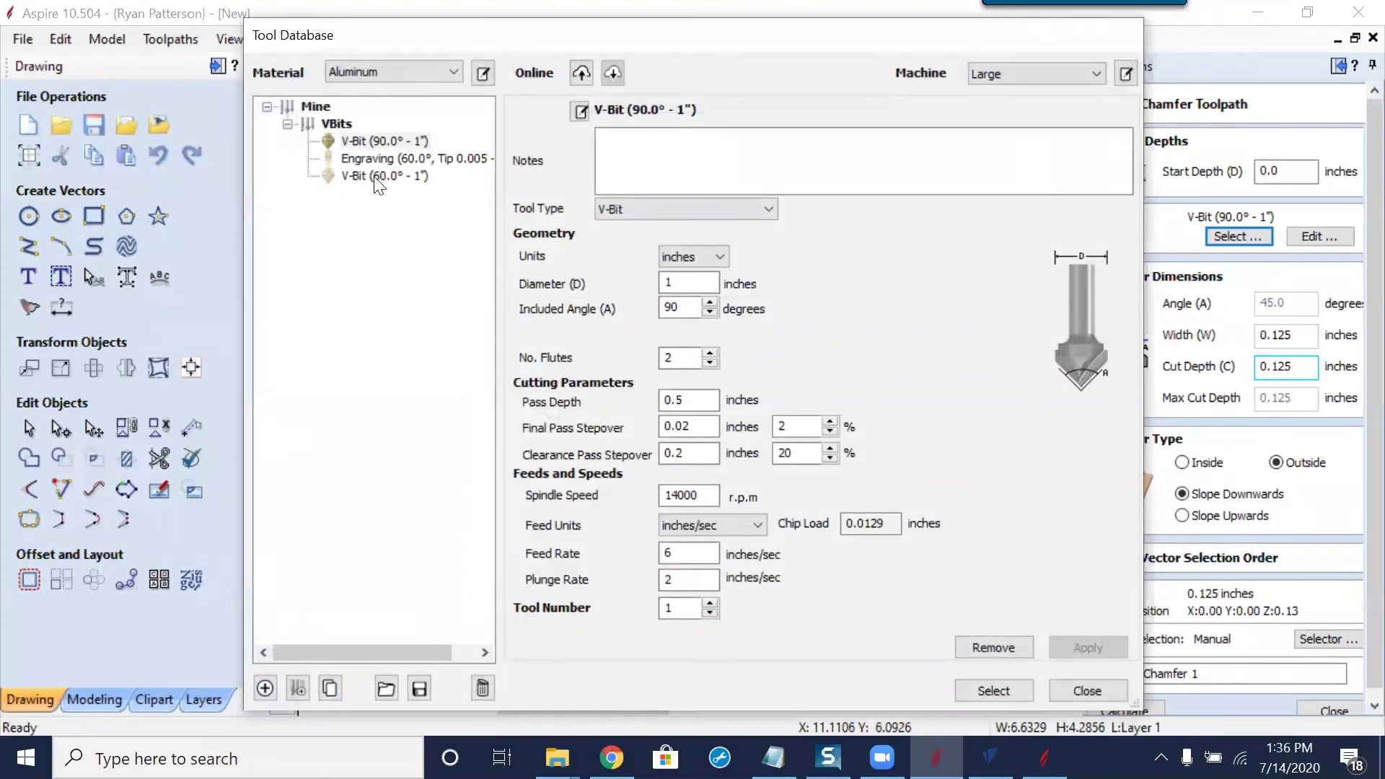
{"action": "left_click", "coordinate": [288, 124]}
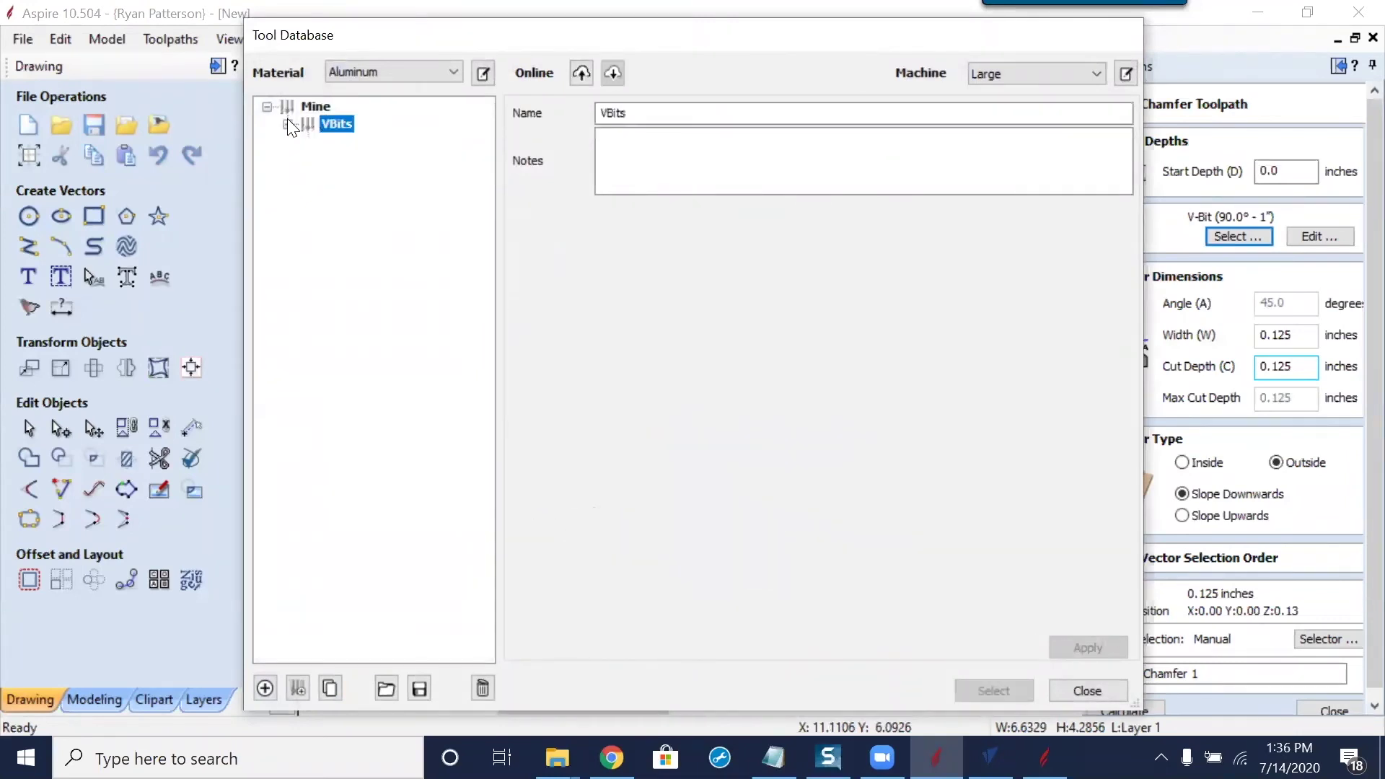
{"action": "left_click", "coordinate": [265, 688]}
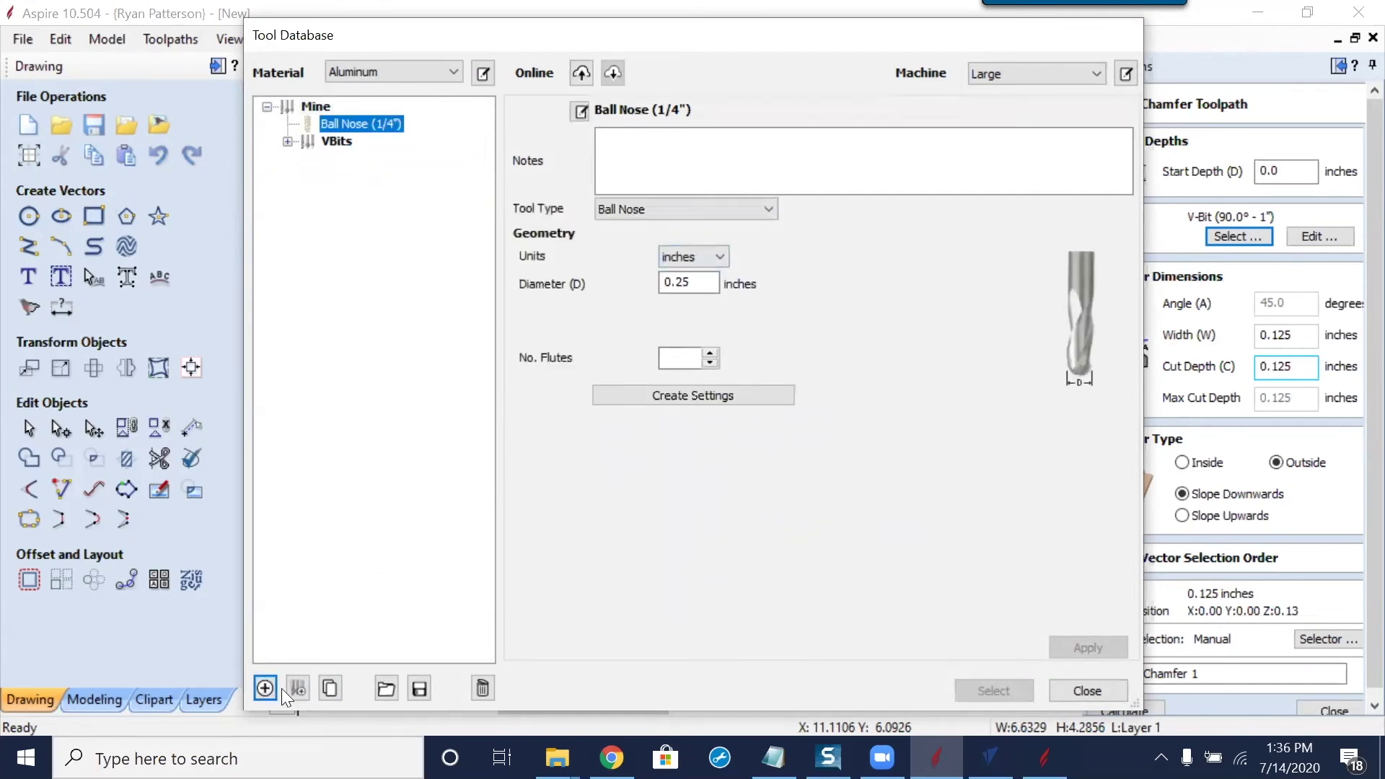
{"action": "left_click", "coordinate": [690, 359]}
{"action": "type", "text": "2"}
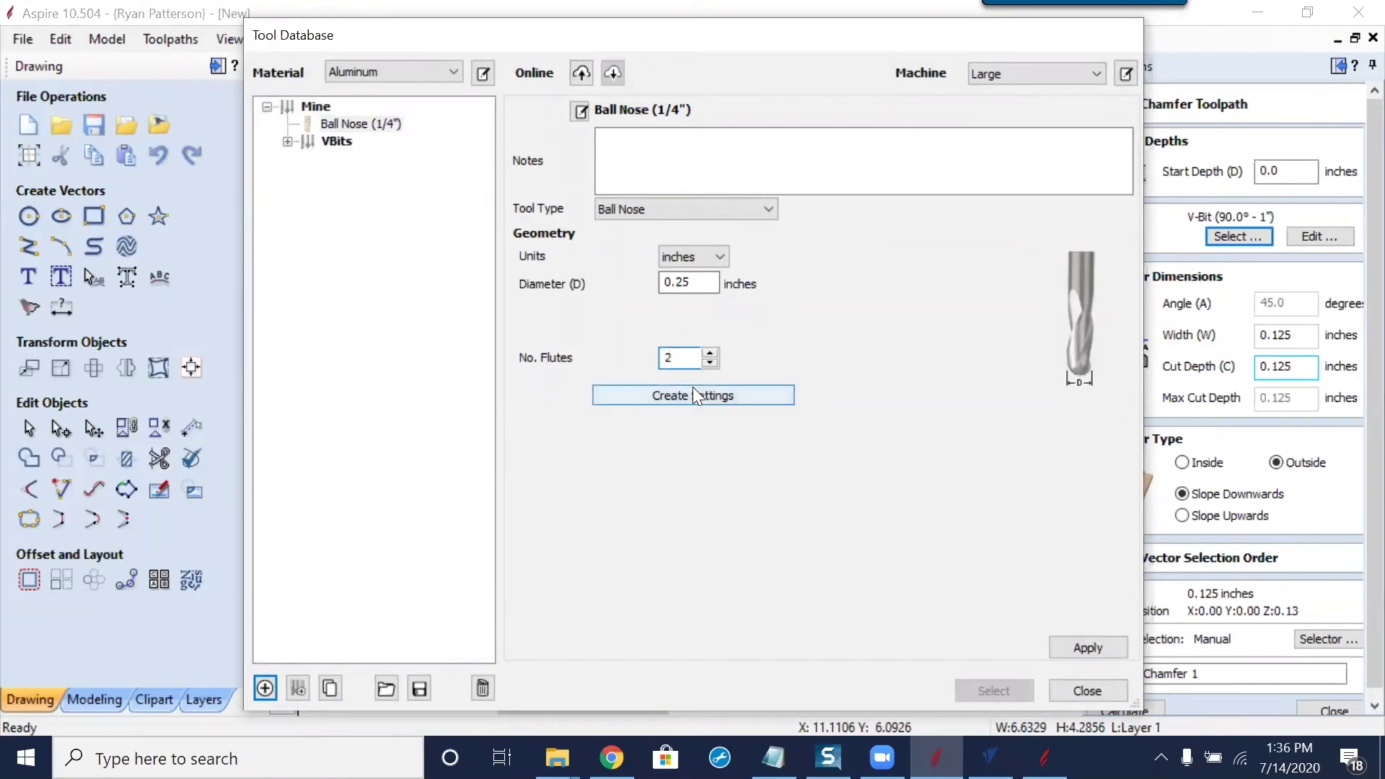
{"action": "left_click", "coordinate": [694, 393]}
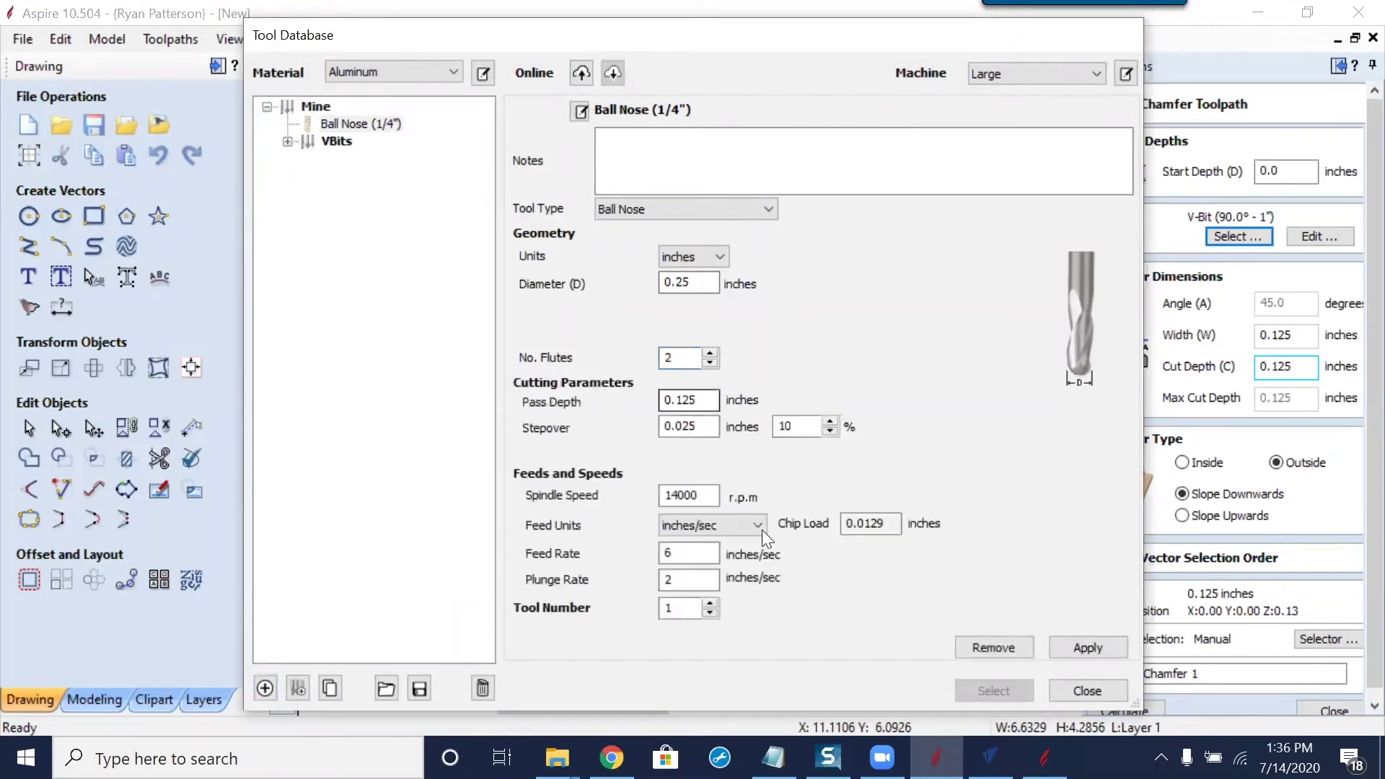
{"action": "left_click", "coordinate": [1088, 646]}
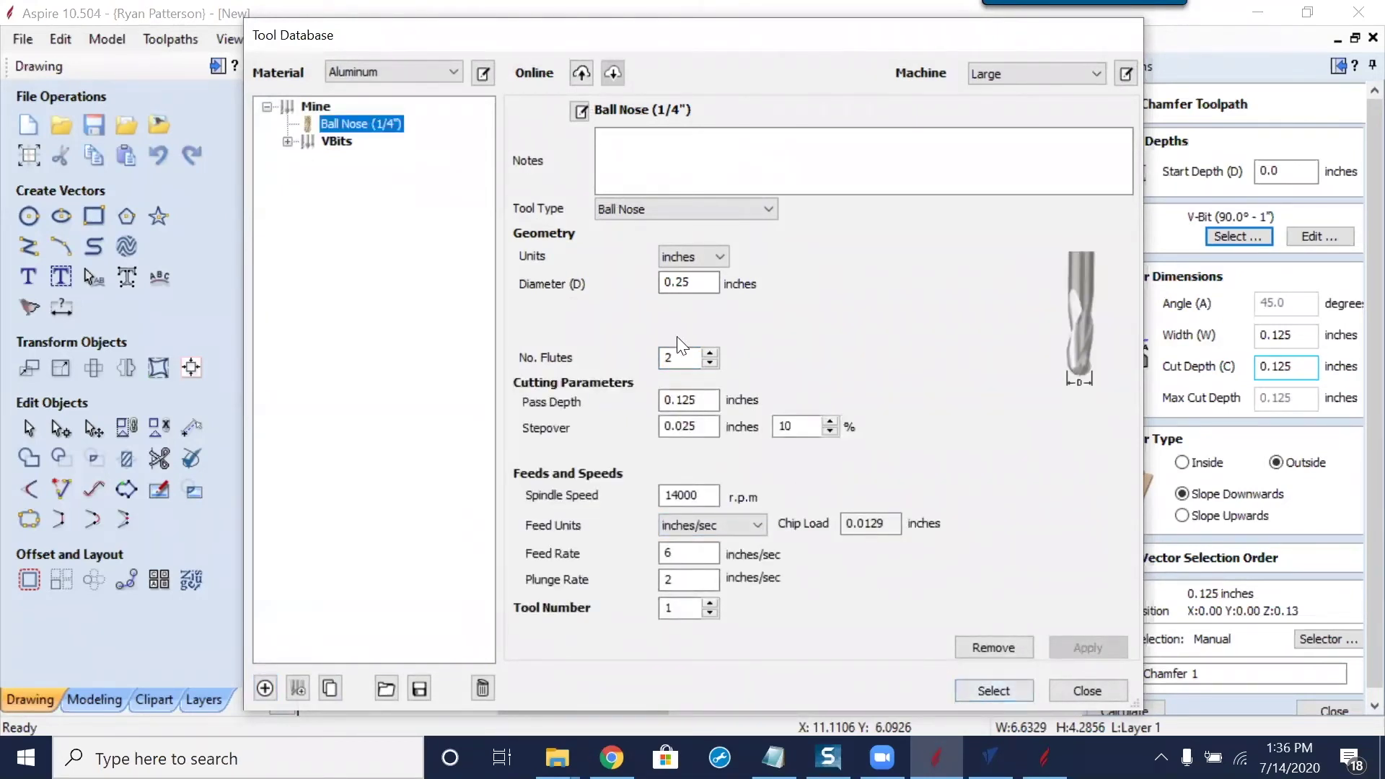
{"action": "left_click", "coordinate": [1003, 694]}
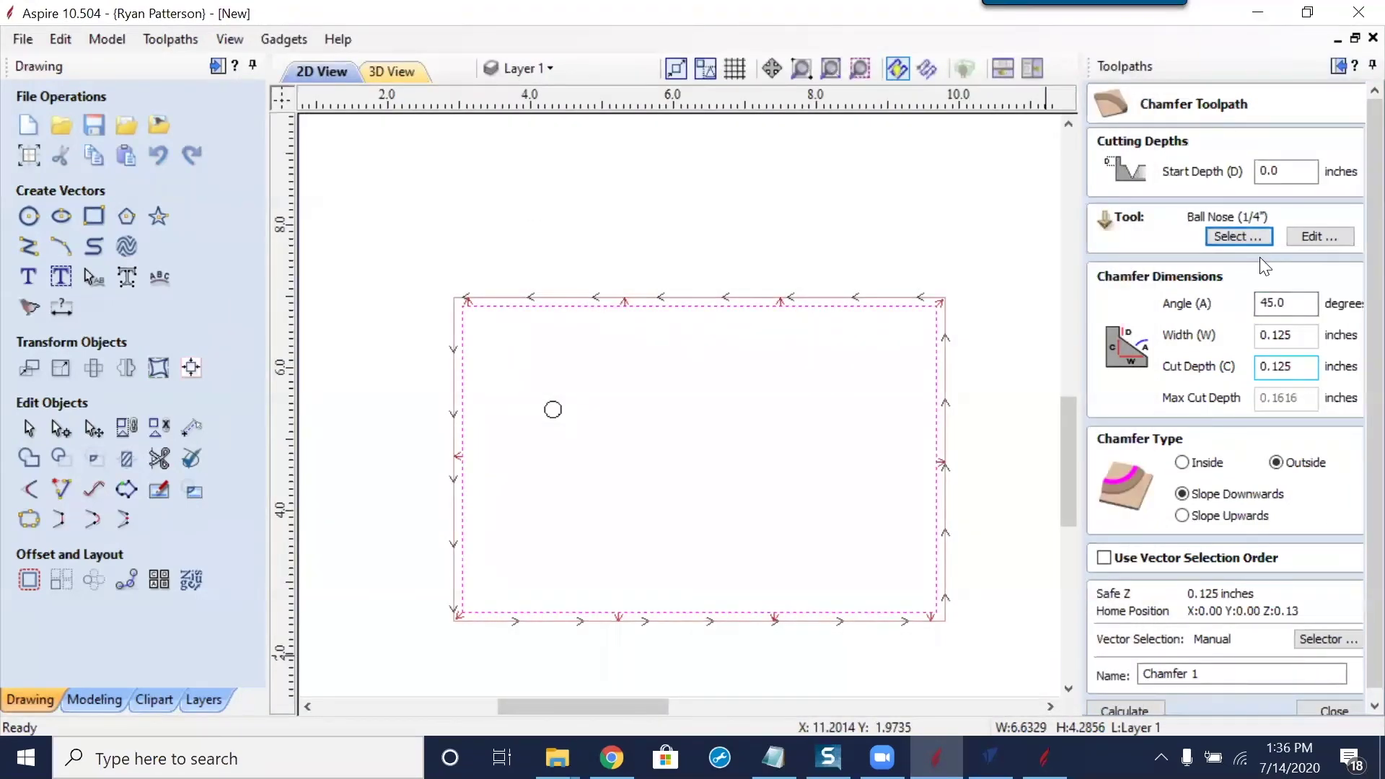
Set the chamfer angle to 30 degrees and the cut depth to 0.25 inches
{"action": "left_click_drag", "start_coordinate": [1305, 302], "coordinate": [1210, 330]}
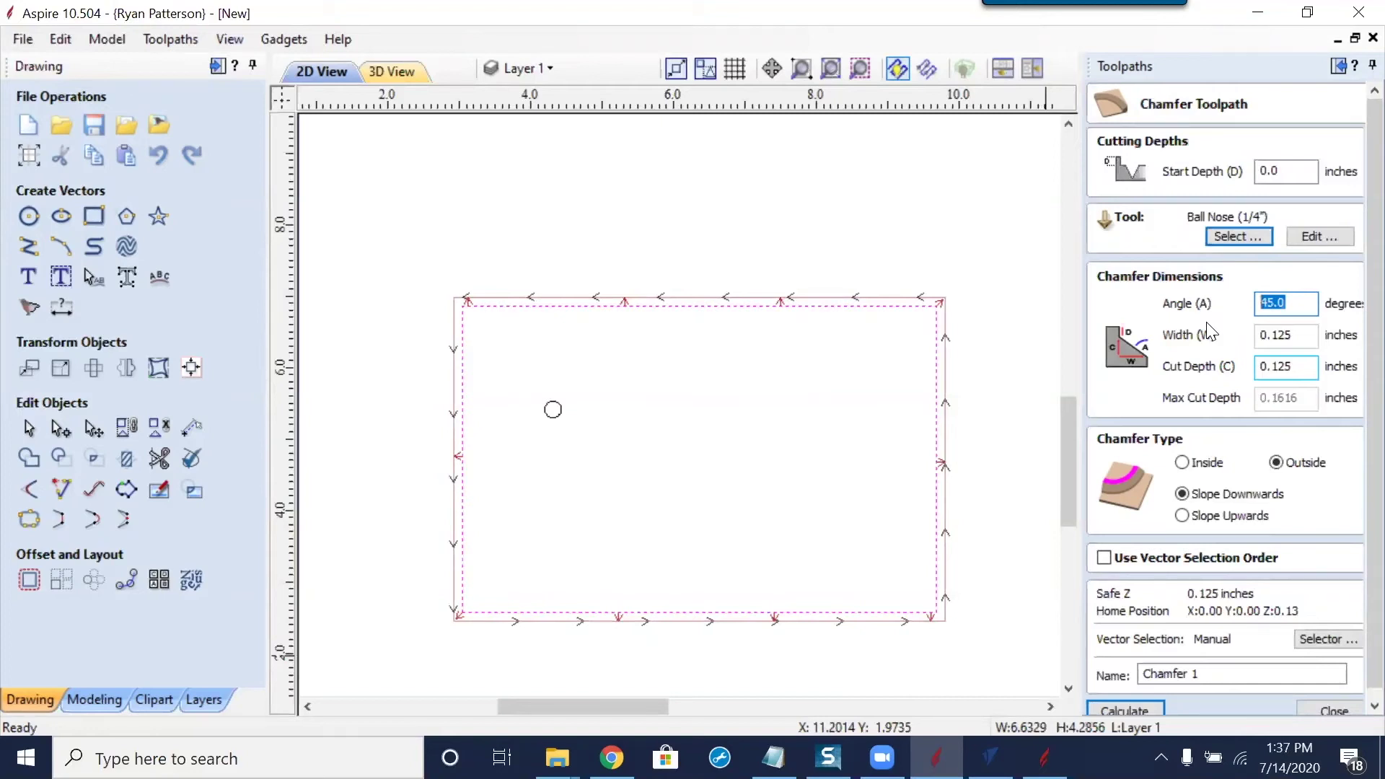
{"action": "type", "text": "30"}
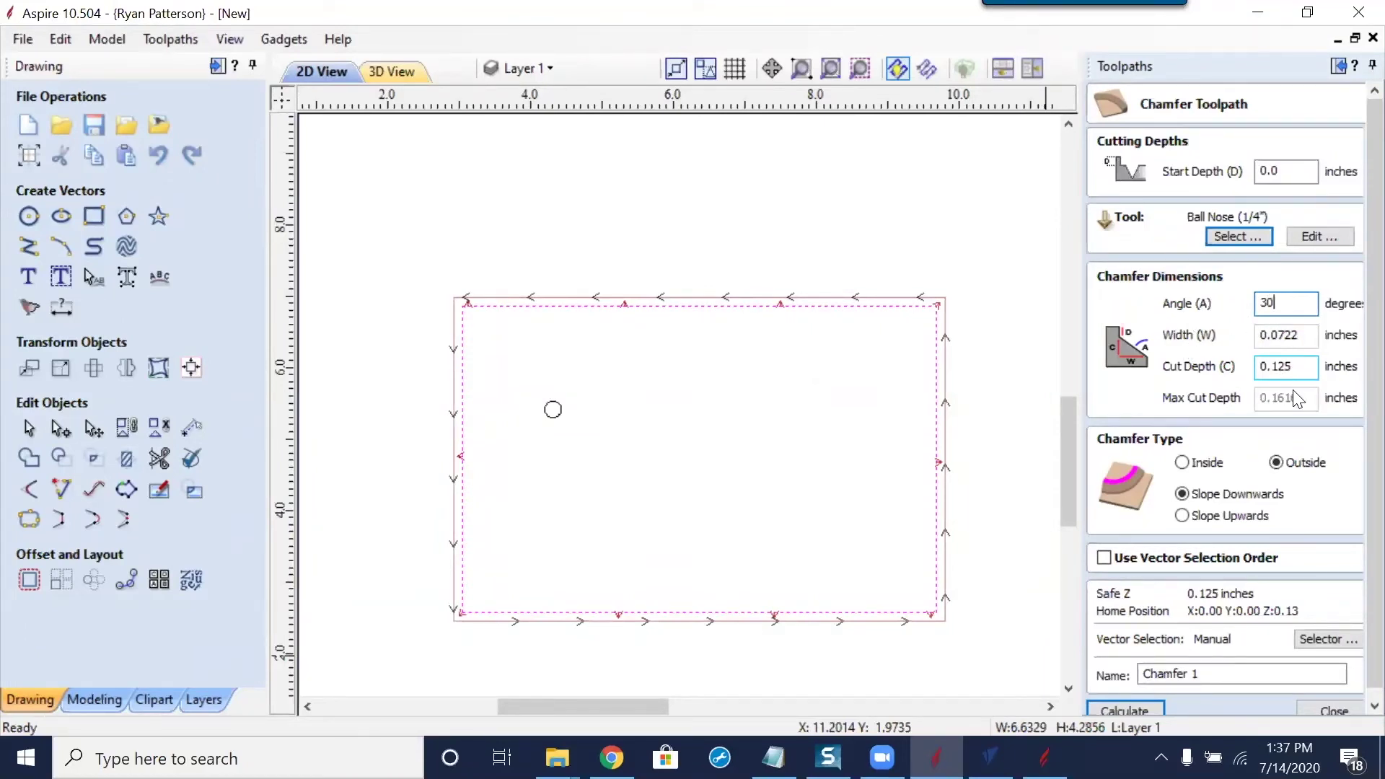
{"action": "left_click", "coordinate": [1299, 368]}
{"action": "left_click", "coordinate": [1310, 335]}
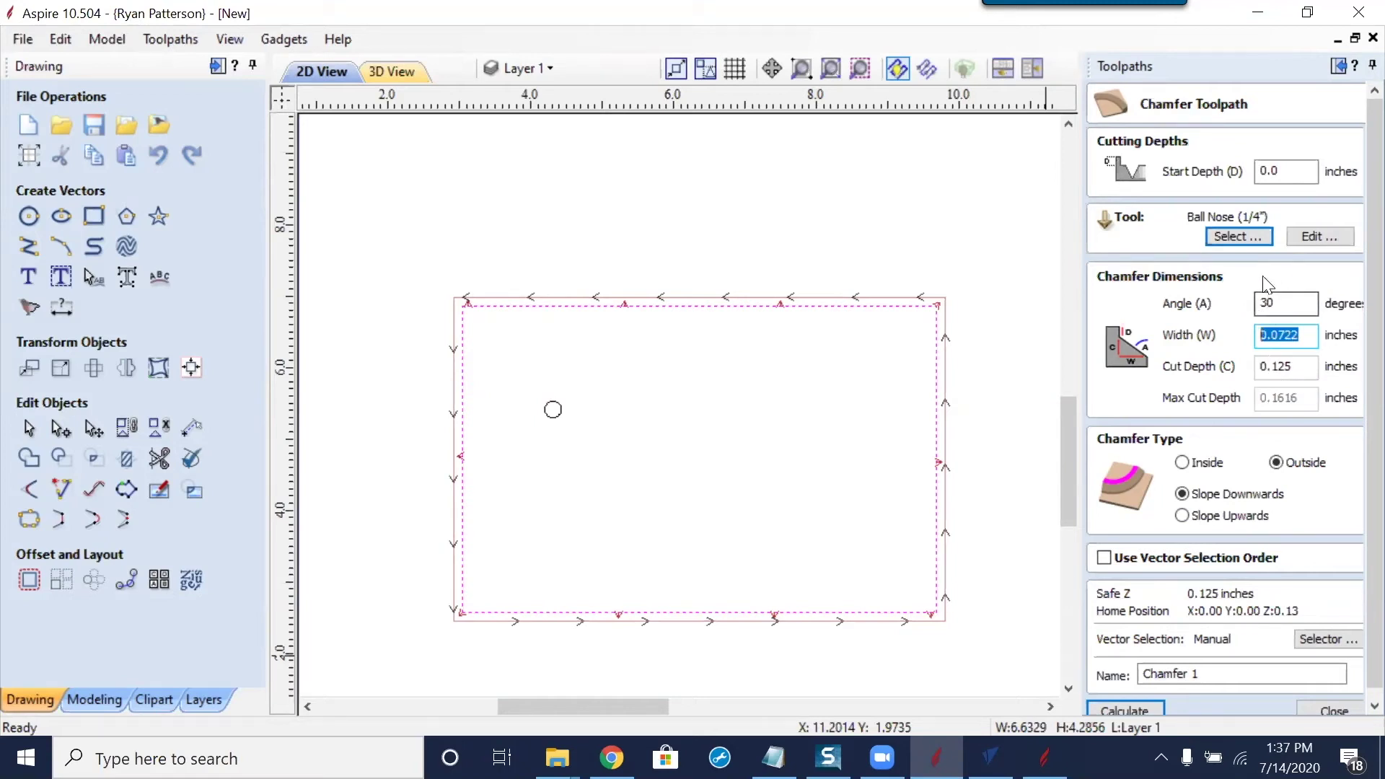
{"action": "left_click", "coordinate": [1297, 365]}
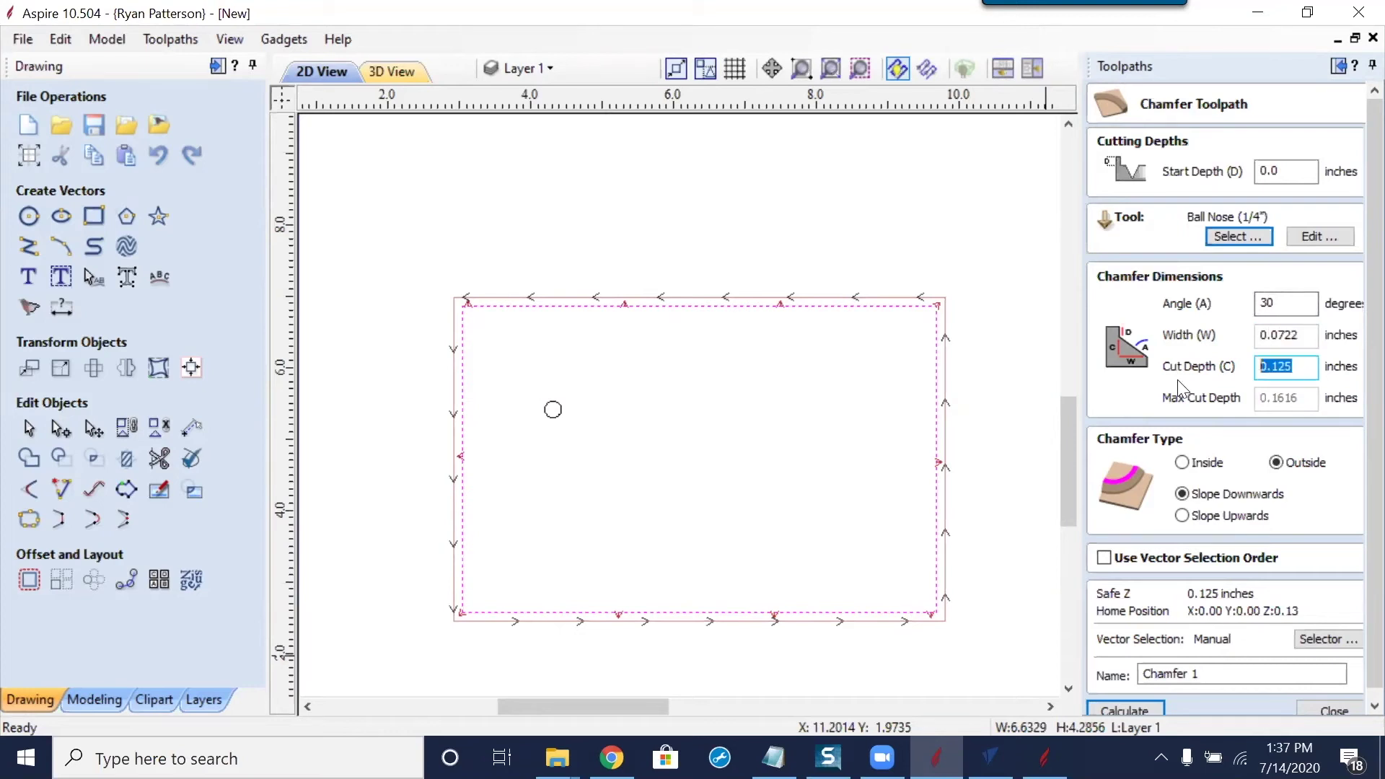
{"action": "type", "text": ".25"}
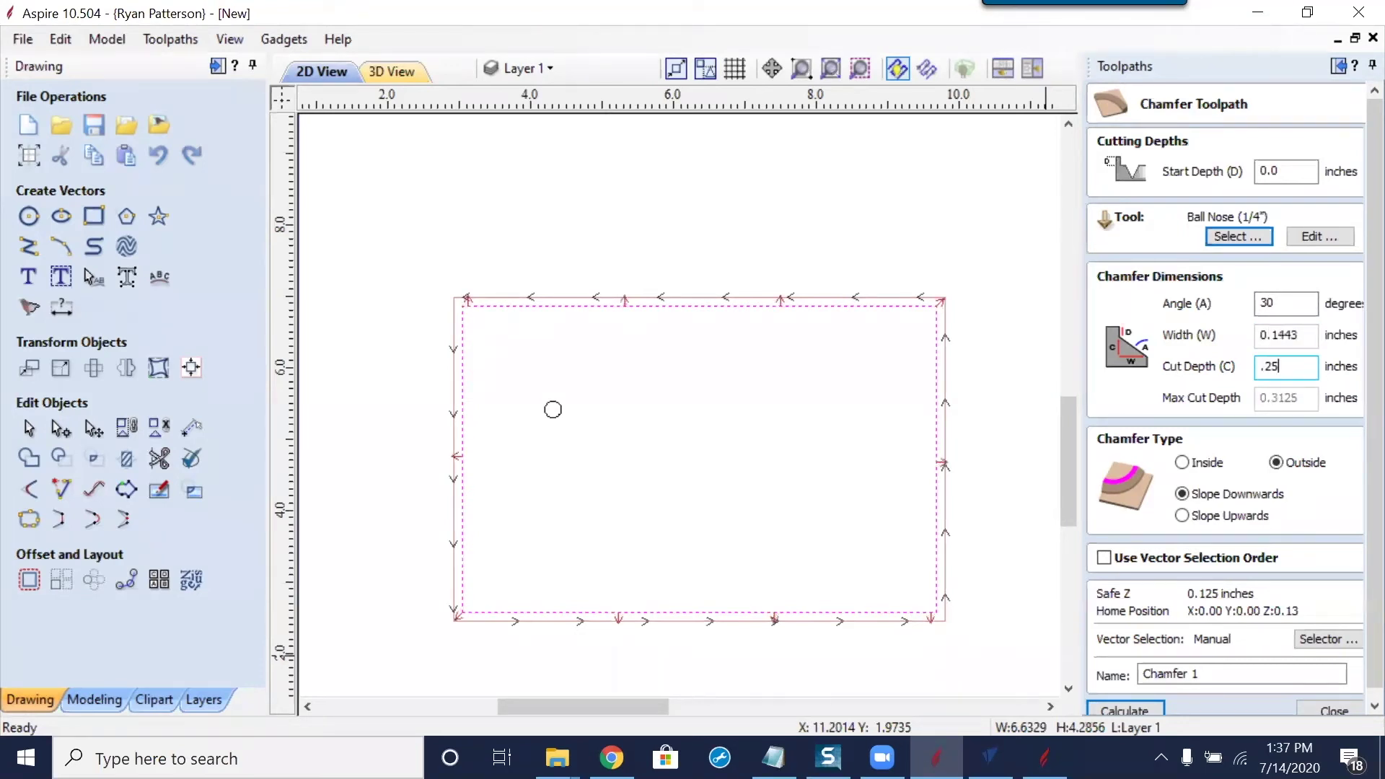
Set the chamfer width to 0.125 inches and recalculate the Chamfer 1 toolpath
{"action": "left_click_drag", "start_coordinate": [1298, 335], "coordinate": [1271, 336]}
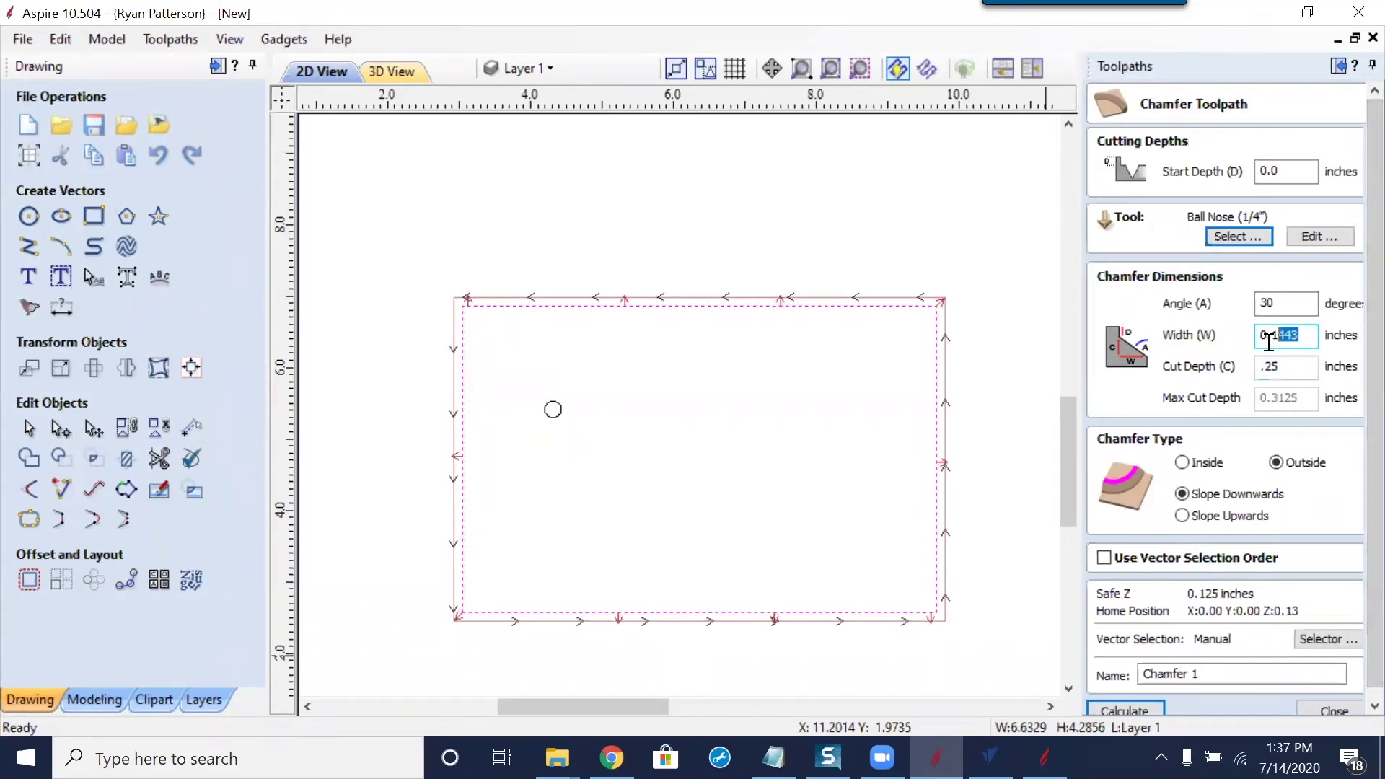
{"action": "type", "text": "12"}
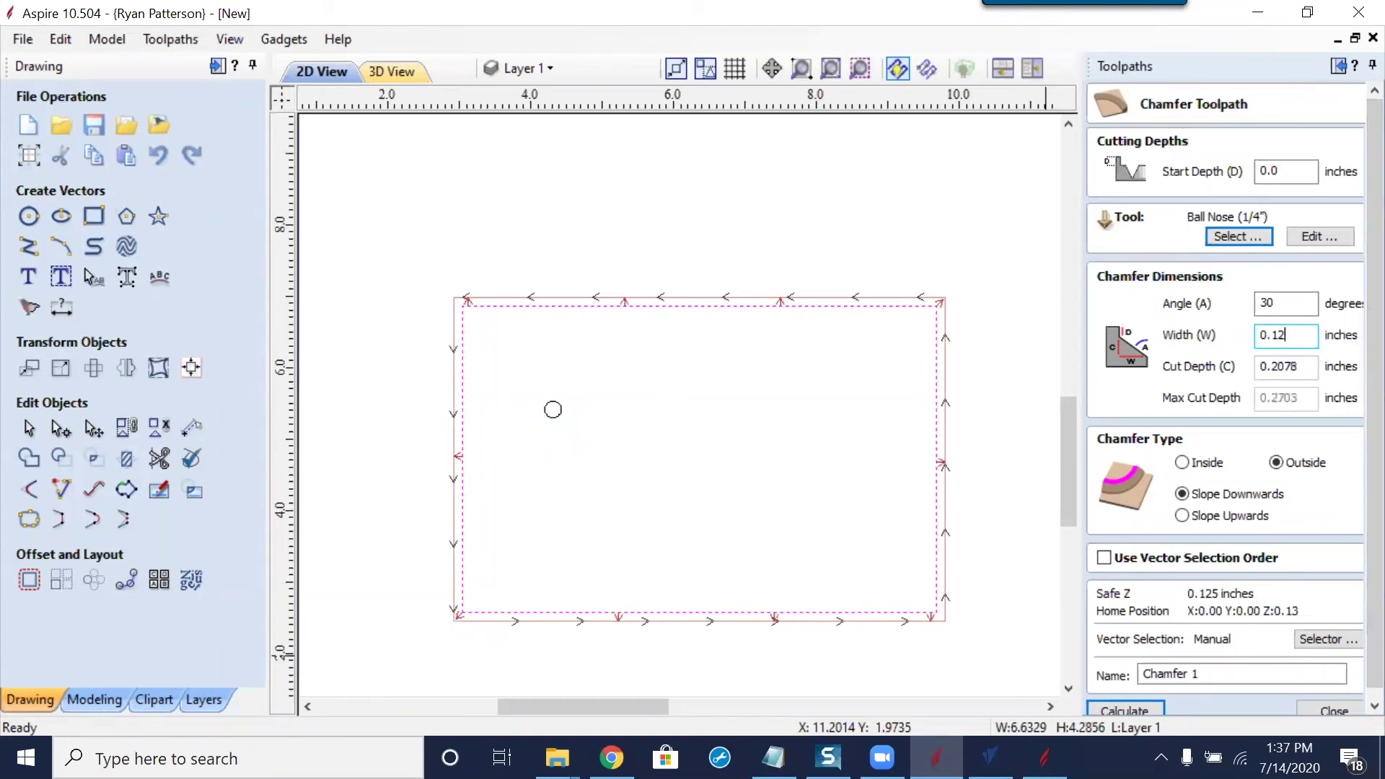
{"action": "type", "text": "5"}
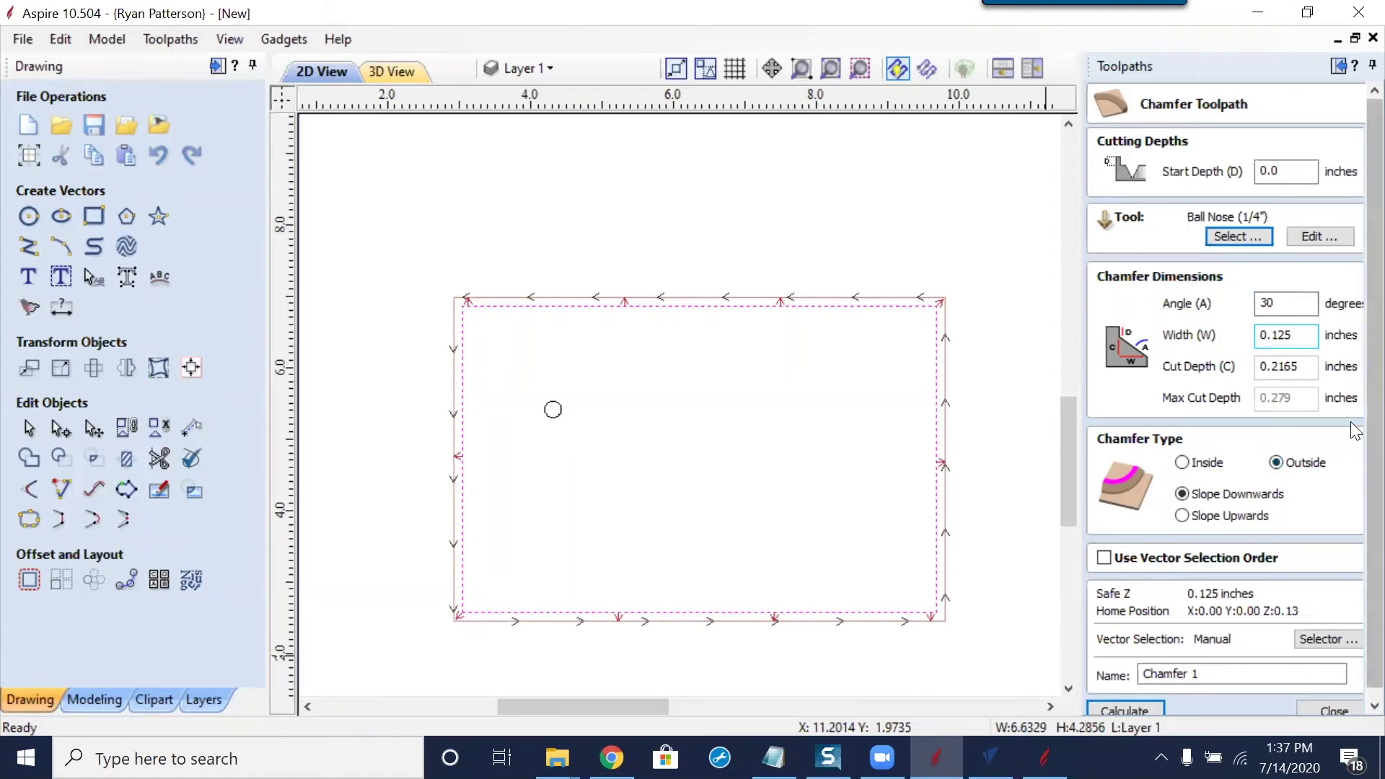
{"action": "scroll", "coordinate": [1355, 524], "scroll_direction": "down", "scroll_amount": 1}
{"action": "left_click", "coordinate": [1152, 702]}
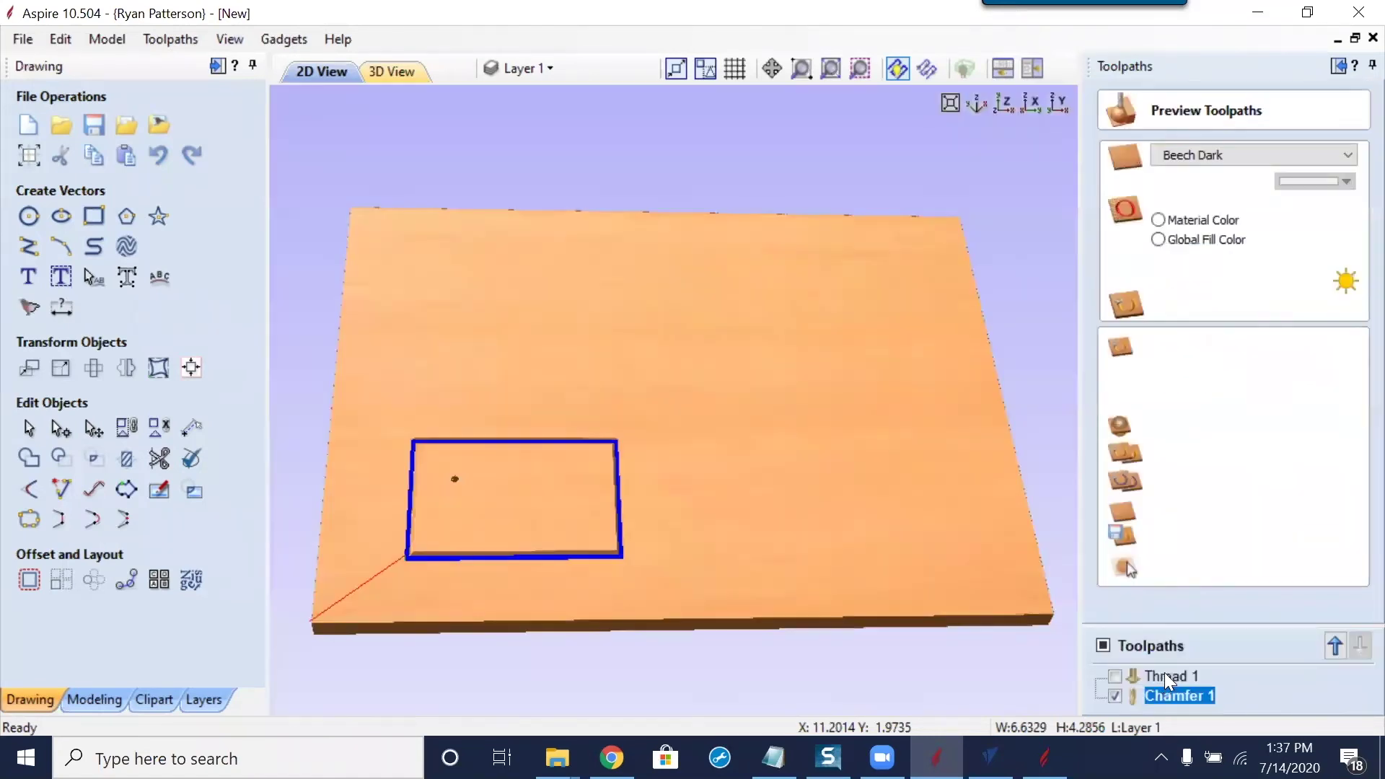
Examine the ball nose toolpath passes along the rectangle's edge and corner in the 3D view
{"action": "scroll", "coordinate": [611, 499], "scroll_direction": "up", "scroll_amount": 5}
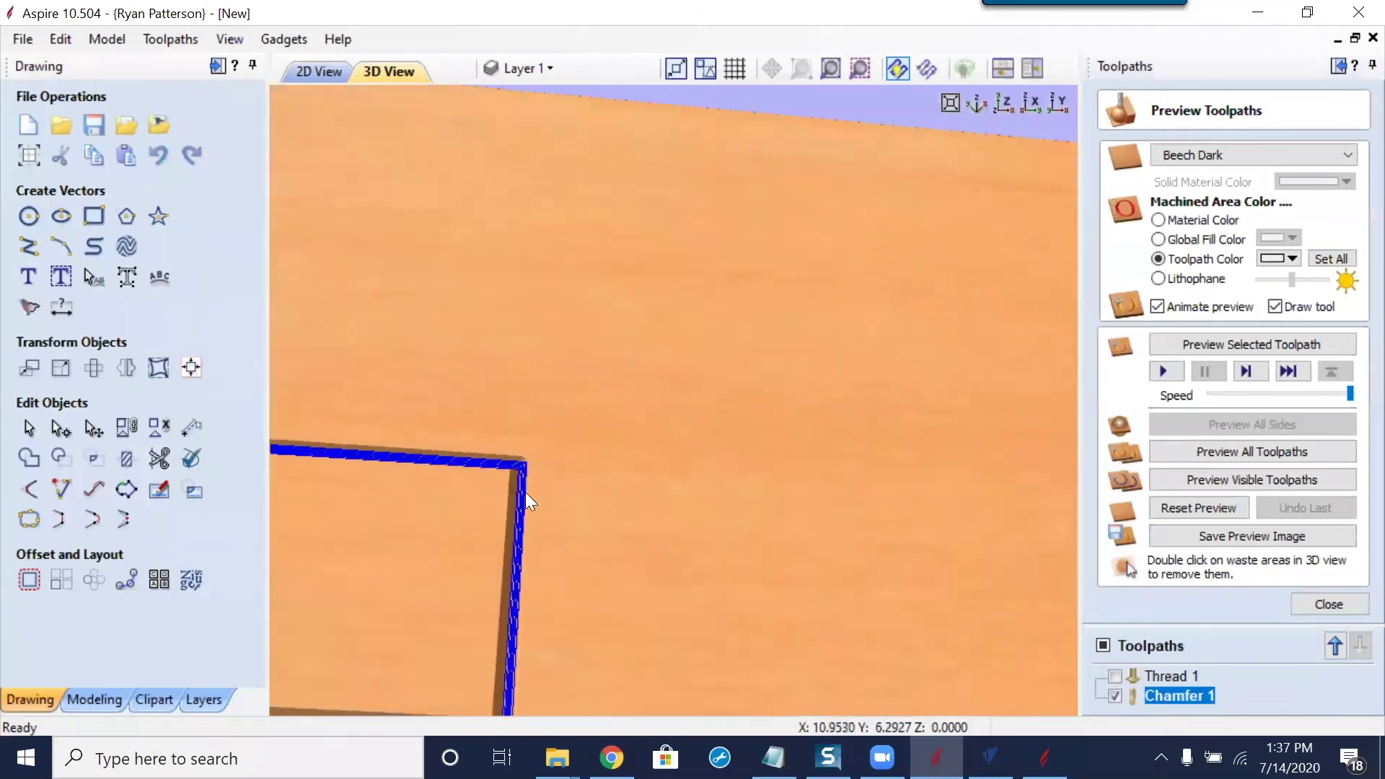
{"action": "middle_click_drag", "start_coordinate": [564, 460], "coordinate": [789, 387]}
{"action": "scroll", "coordinate": [844, 445], "scroll_direction": "up", "scroll_amount": 5}
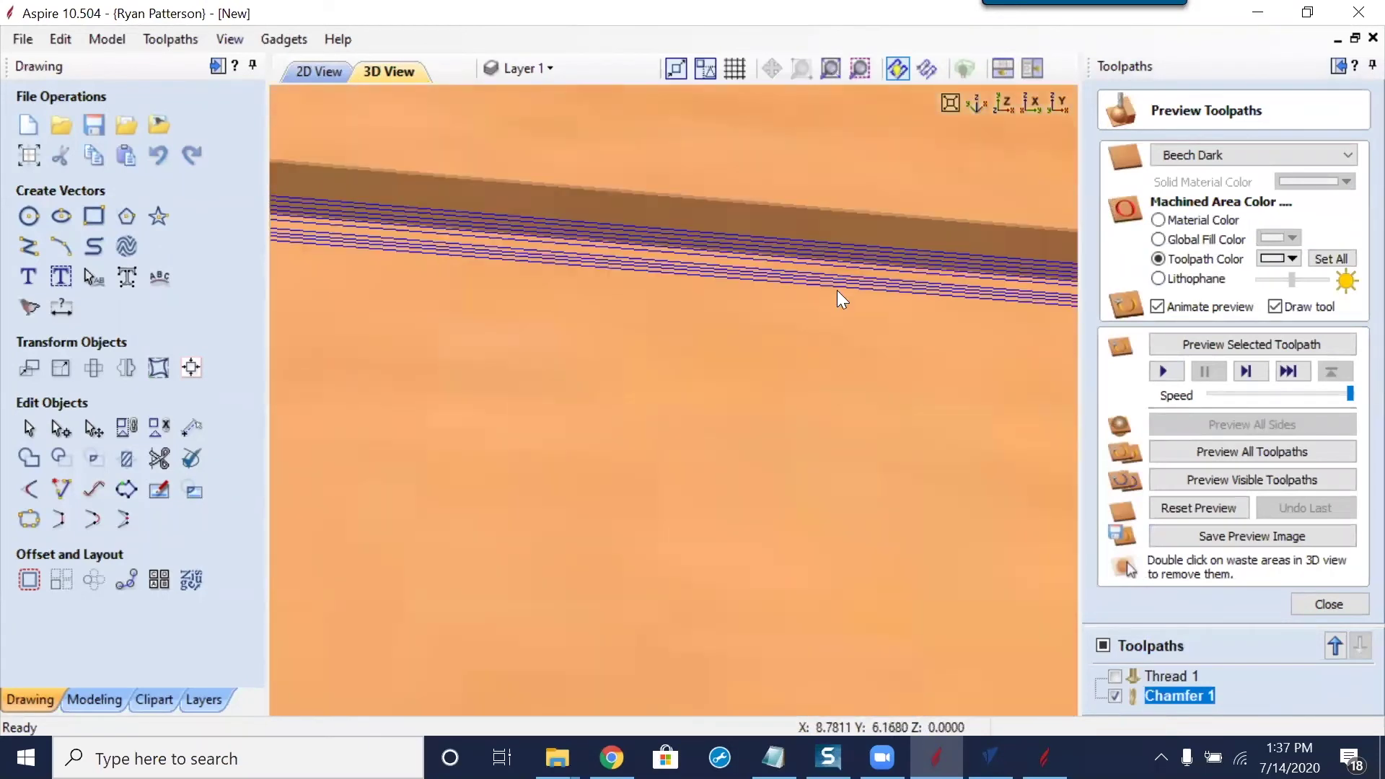
{"action": "middle_click_drag", "start_coordinate": [790, 339], "coordinate": [751, 430]}
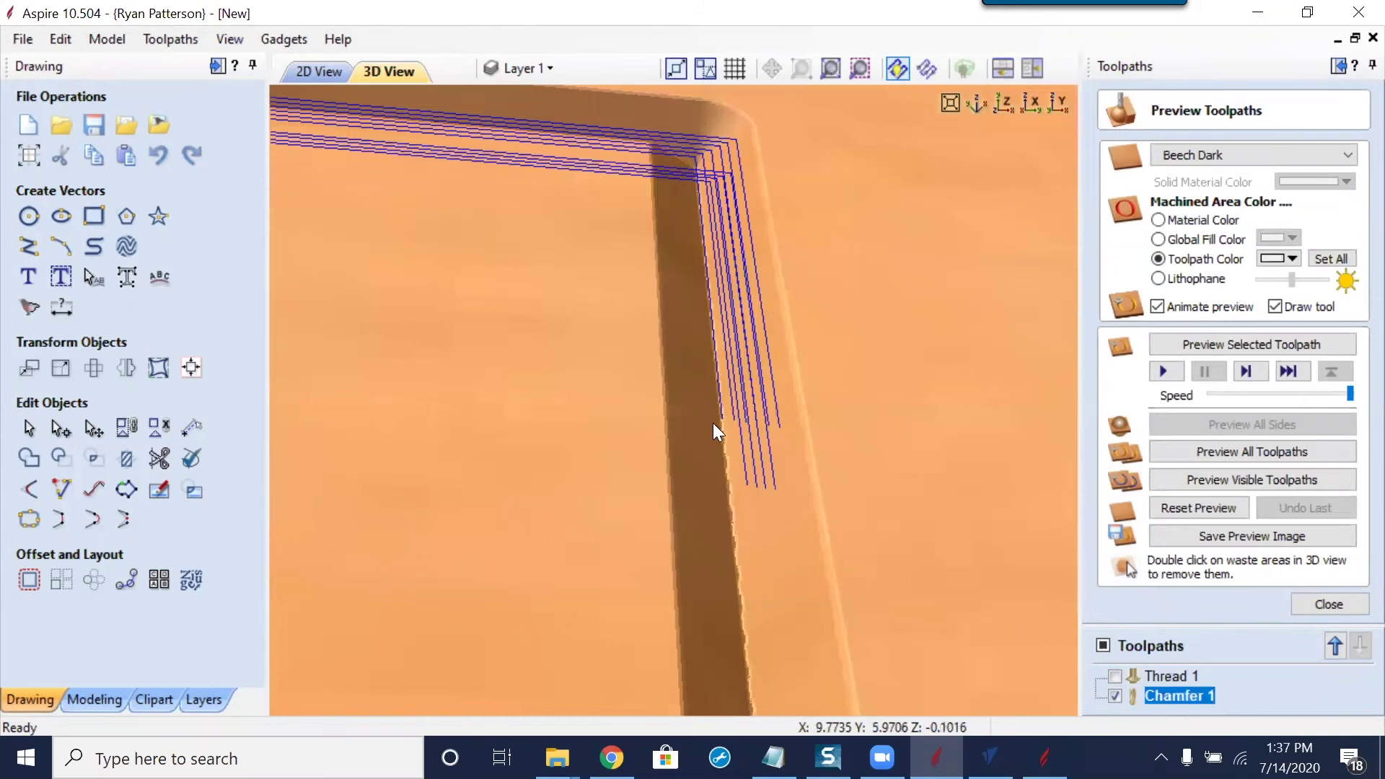
{"action": "scroll", "coordinate": [700, 417], "scroll_direction": "up", "scroll_amount": 3}
{"action": "scroll", "coordinate": [681, 400], "scroll_direction": "down", "scroll_amount": 3}
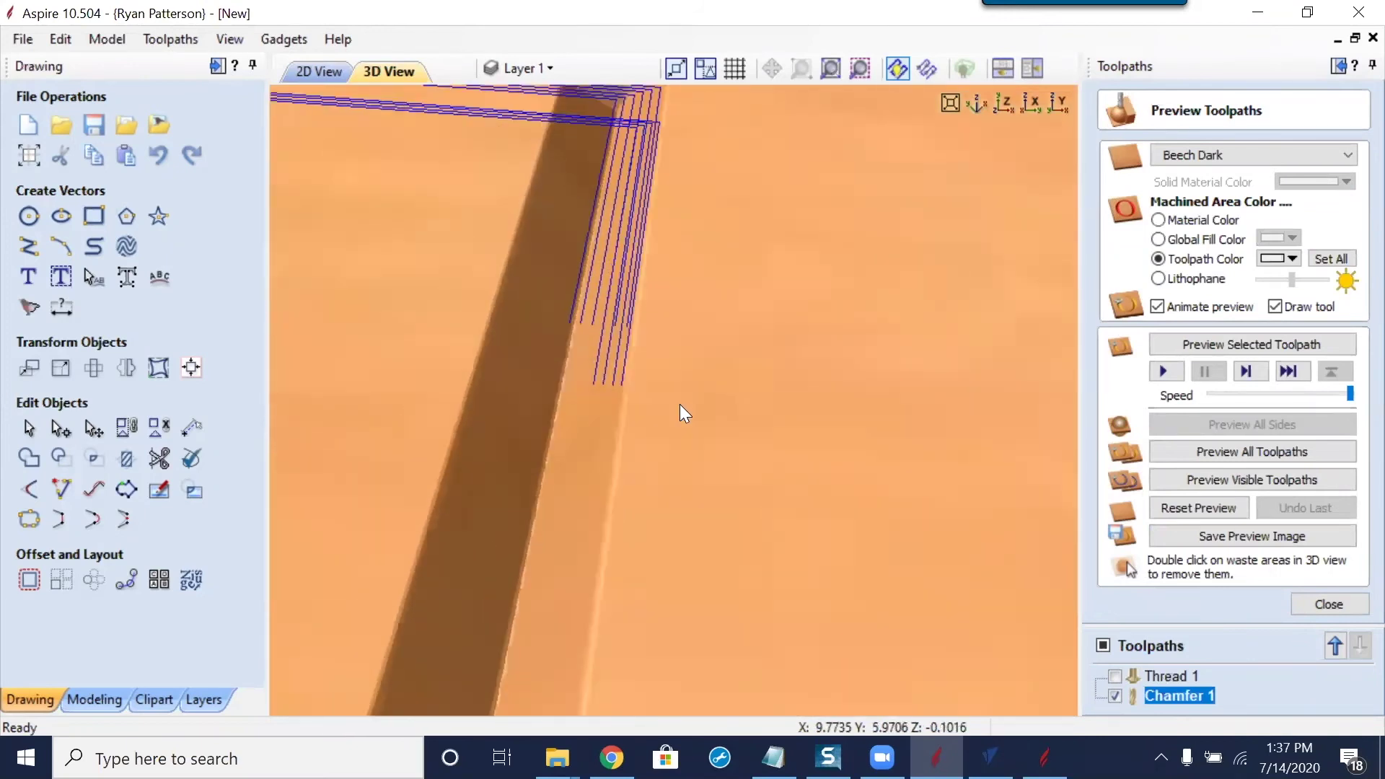
{"action": "scroll", "coordinate": [676, 400], "scroll_direction": "down", "scroll_amount": 4}
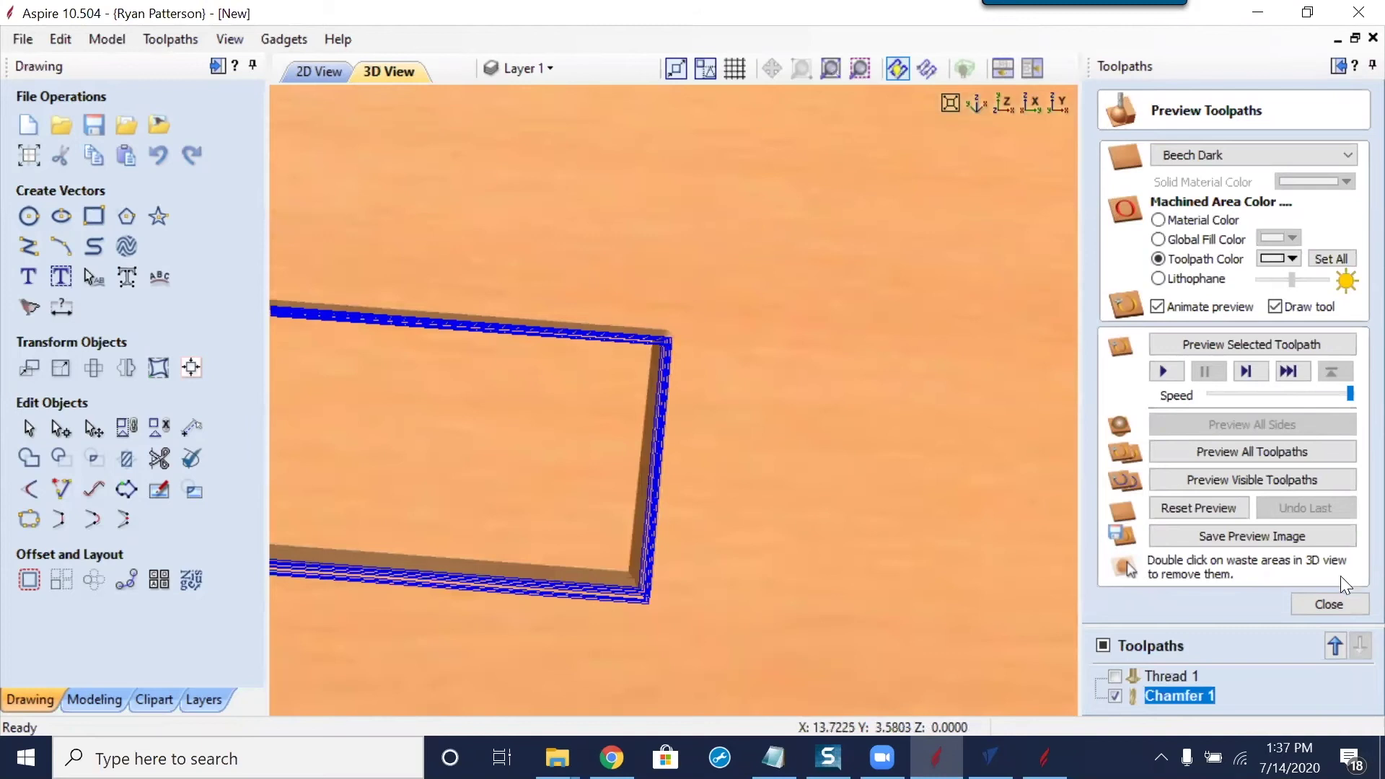
Reset the material preview, simulate only the visible toolpaths, and view the machined chamfer at the rectangle's corner
{"action": "left_click", "coordinate": [1226, 507]}
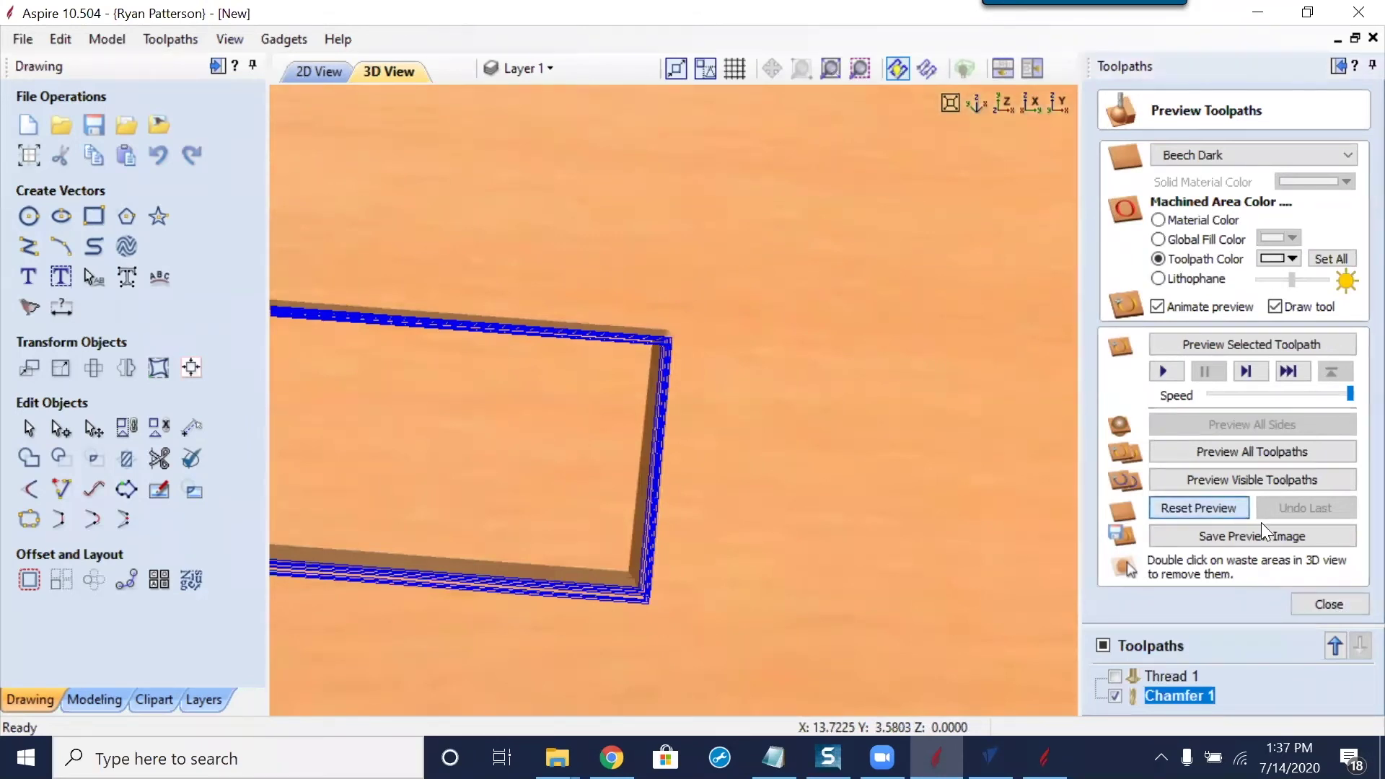
{"action": "left_click", "coordinate": [1225, 481]}
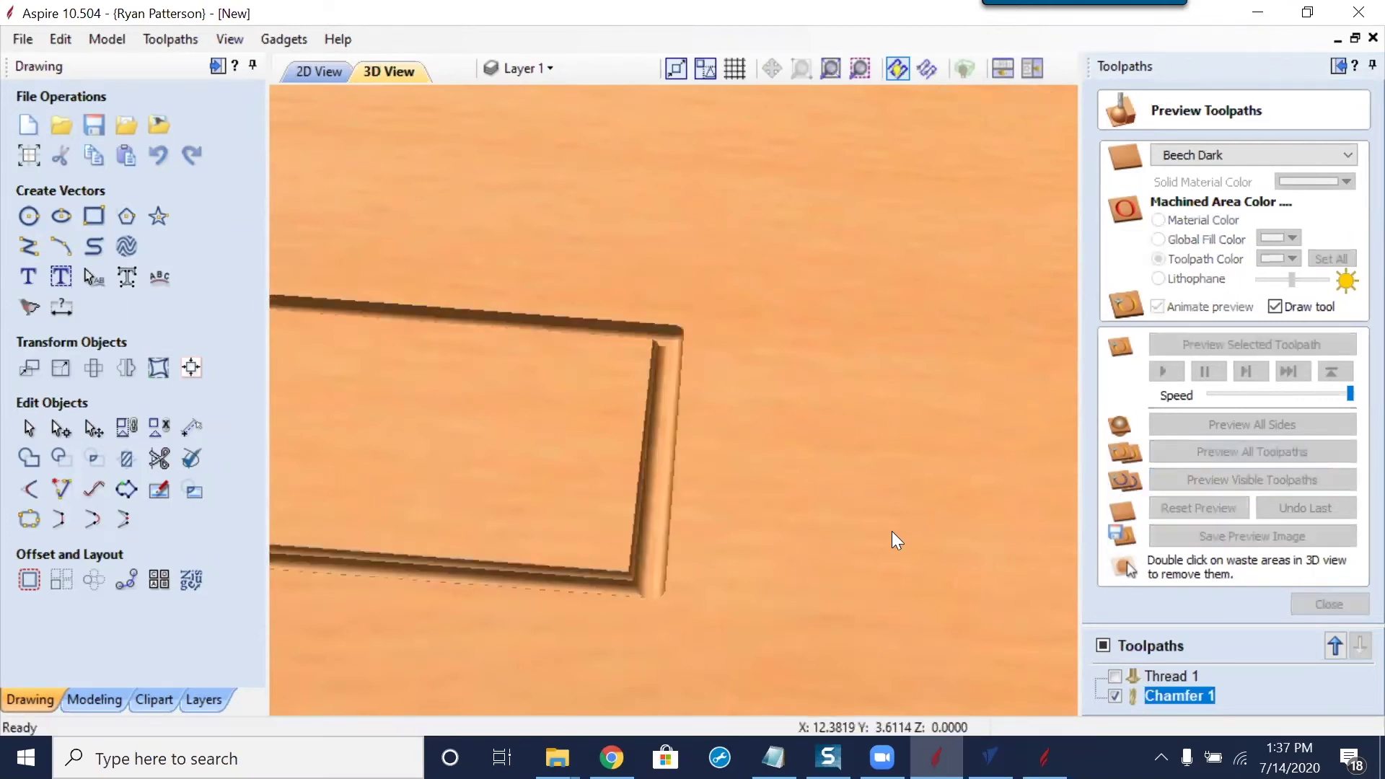
{"action": "left_click_drag", "start_coordinate": [621, 593], "coordinate": [633, 539]}
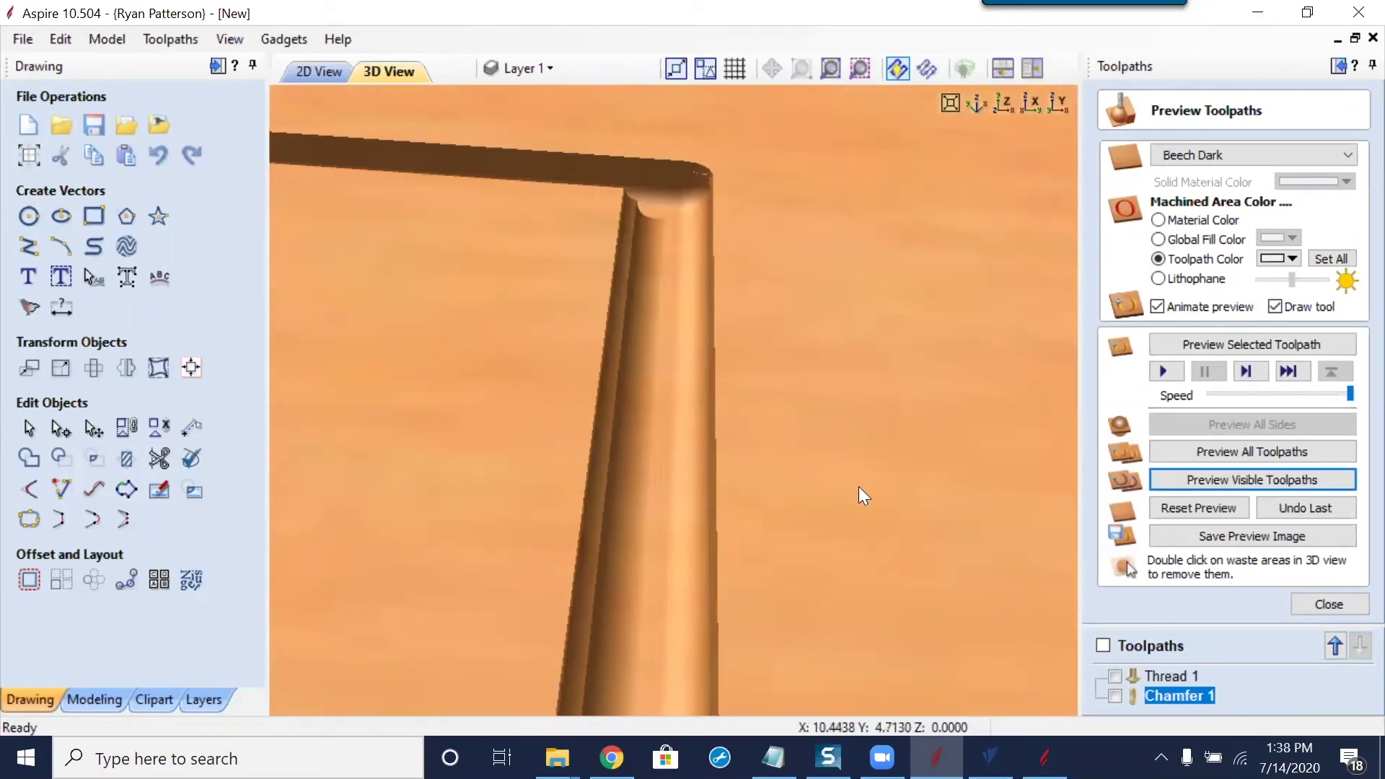
Reopen the Chamfer 1 toolpath and check the stepover in the ball nose tool's parameters
{"action": "double_click", "coordinate": [1204, 695]}
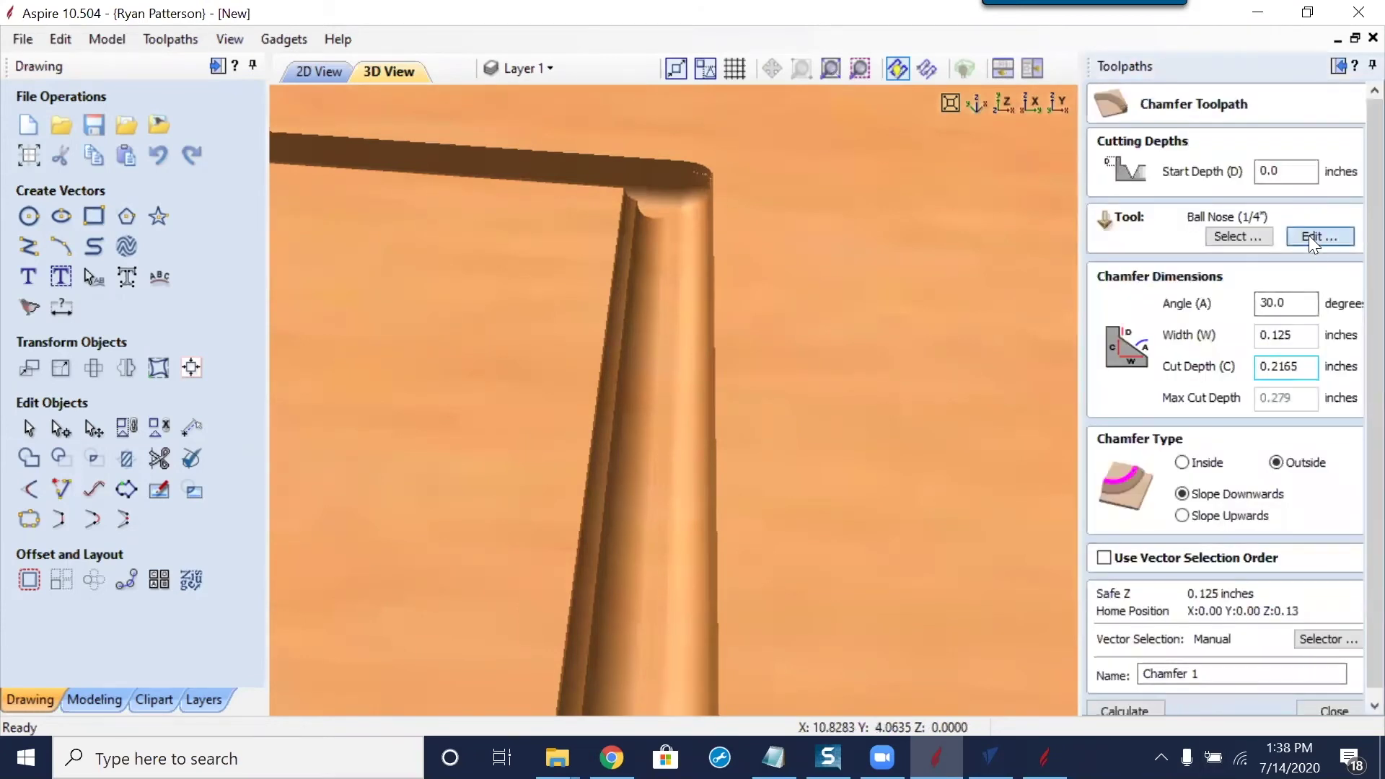
{"action": "left_click", "coordinate": [1312, 238]}
{"action": "double_click", "coordinate": [665, 414]}
{"action": "type", "text": "10"}
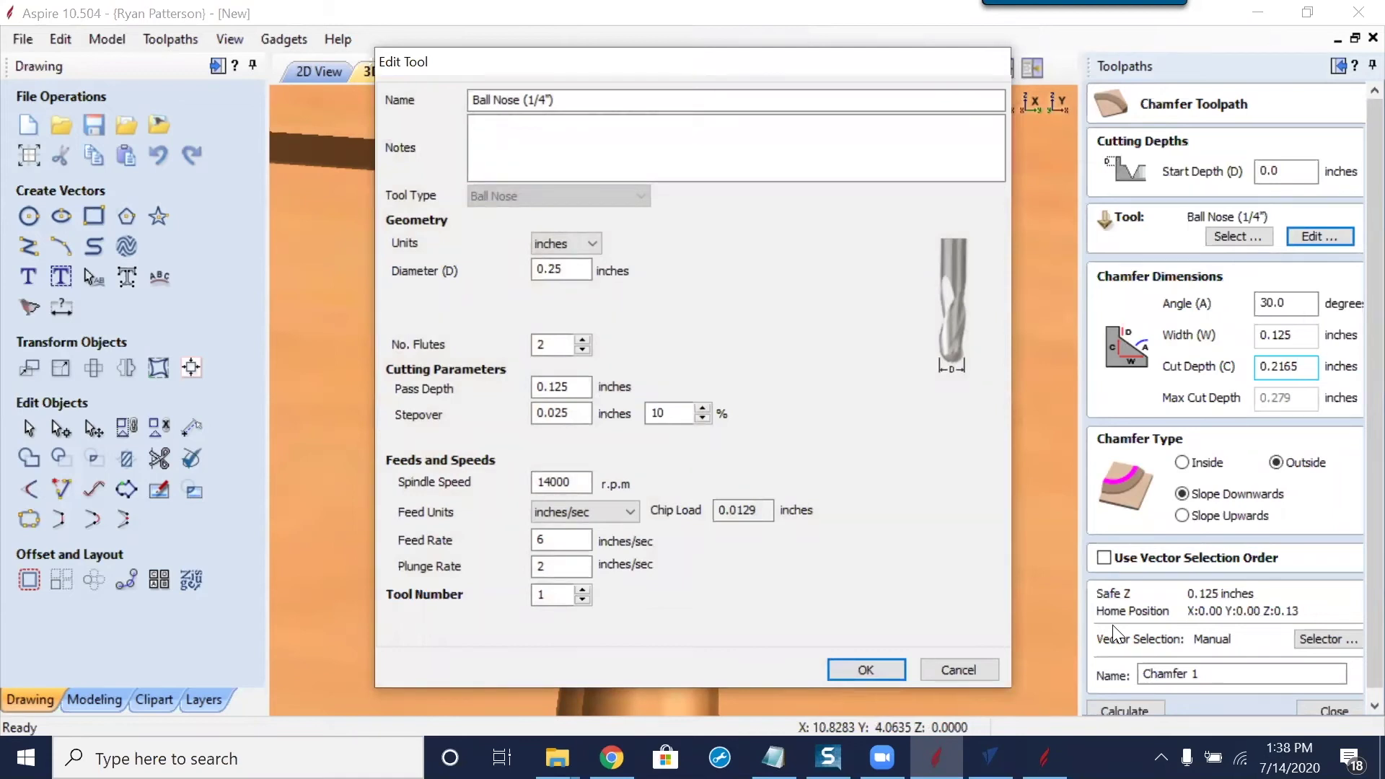
{"action": "left_click", "coordinate": [983, 672]}
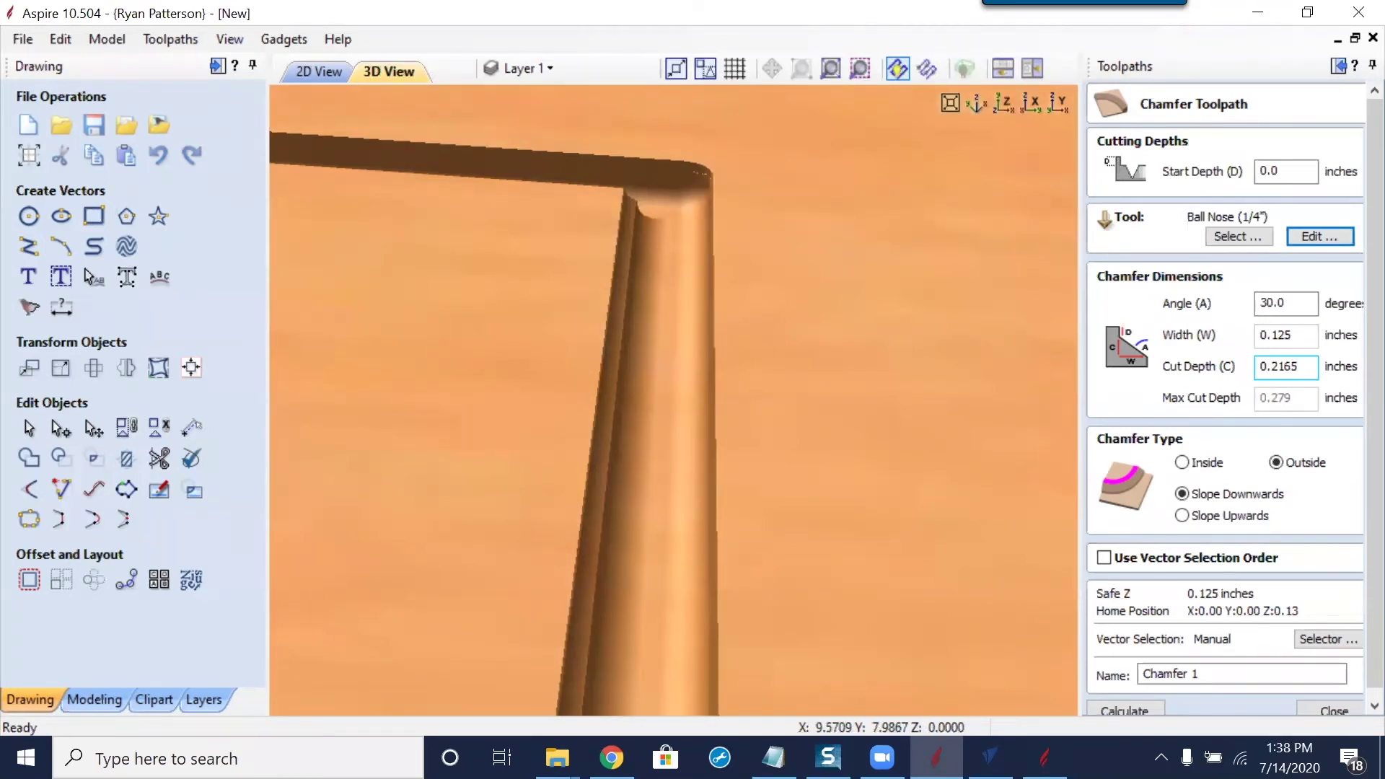
Return to the 2D view, deselect the rectangle, and close the chamfer toolpath settings
{"action": "left_click", "coordinate": [324, 74]}
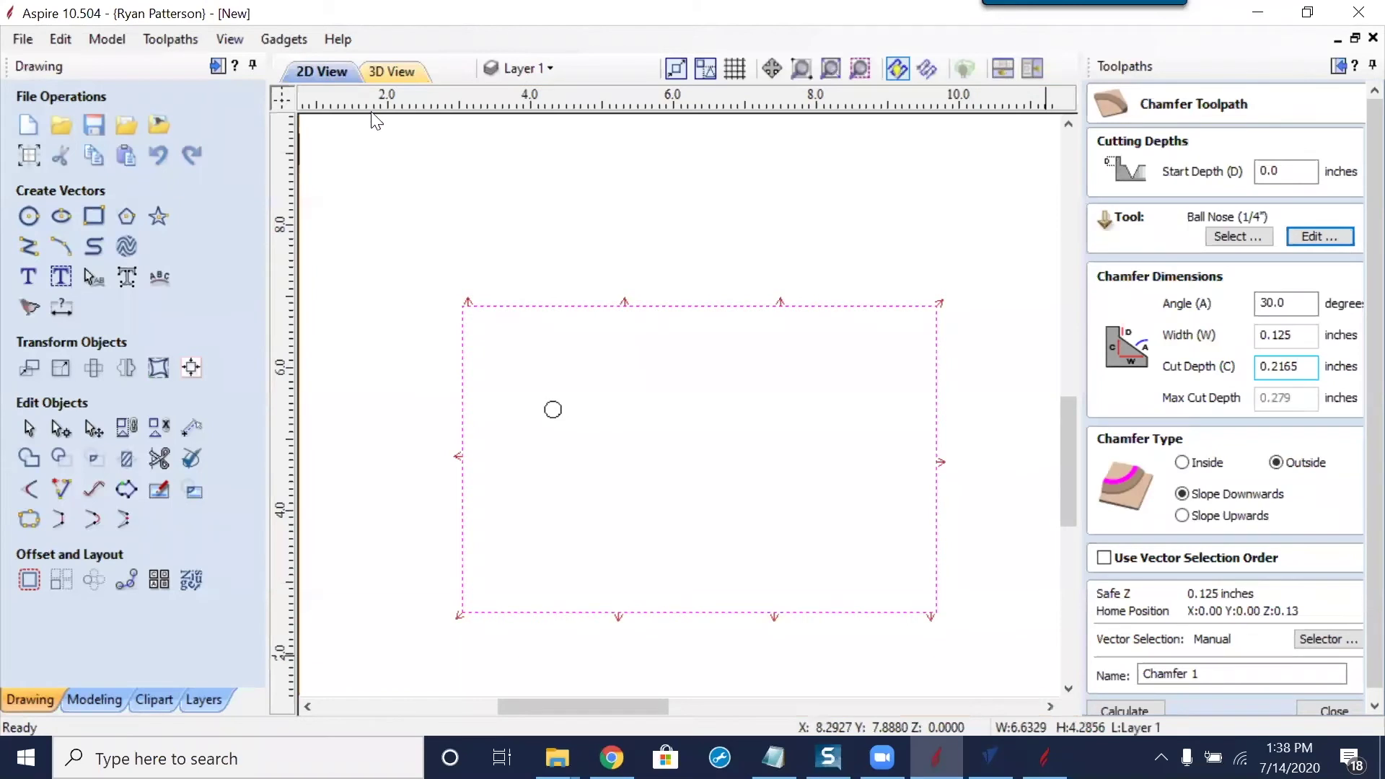
{"action": "left_click", "coordinate": [663, 267]}
{"action": "scroll", "coordinate": [902, 328], "scroll_direction": "down", "scroll_amount": 2}
{"action": "scroll", "coordinate": [902, 328], "scroll_direction": "down", "scroll_amount": 1}
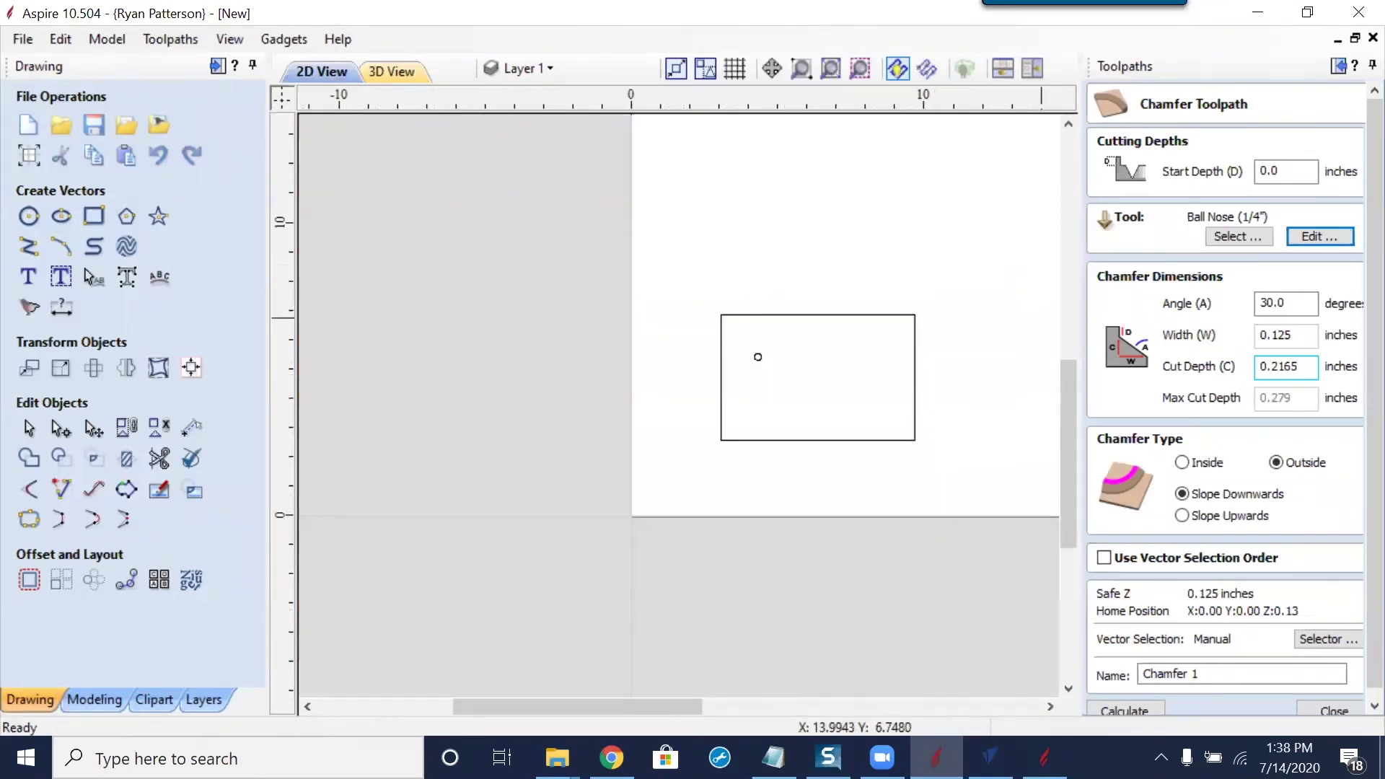
{"action": "left_click", "coordinate": [1342, 710]}
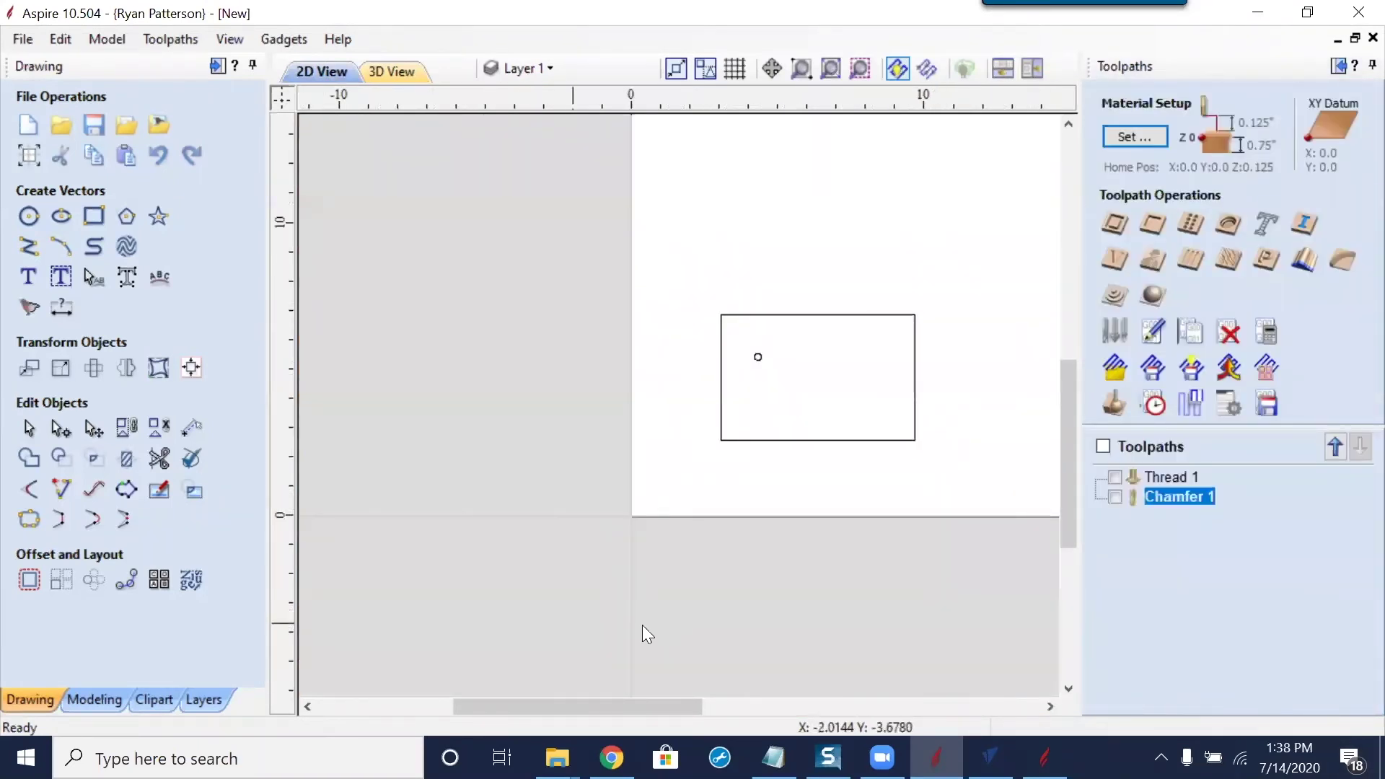
Switch to the File Explorer window showing the Current Drawings (DWG) folder
{"action": "mouse_move", "coordinate": [557, 758]}
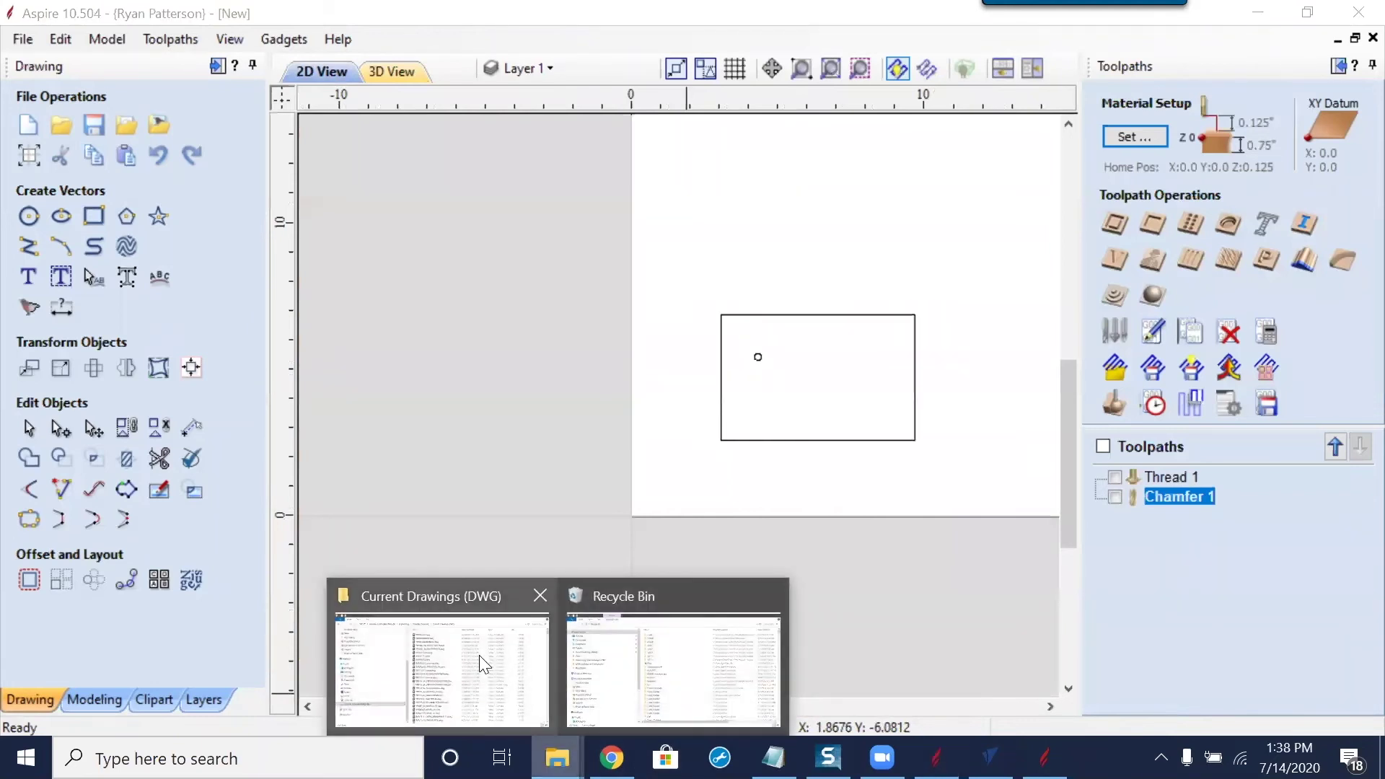
{"action": "mouse_move", "coordinate": [378, 660]}
{"action": "left_click", "coordinate": [432, 658]}
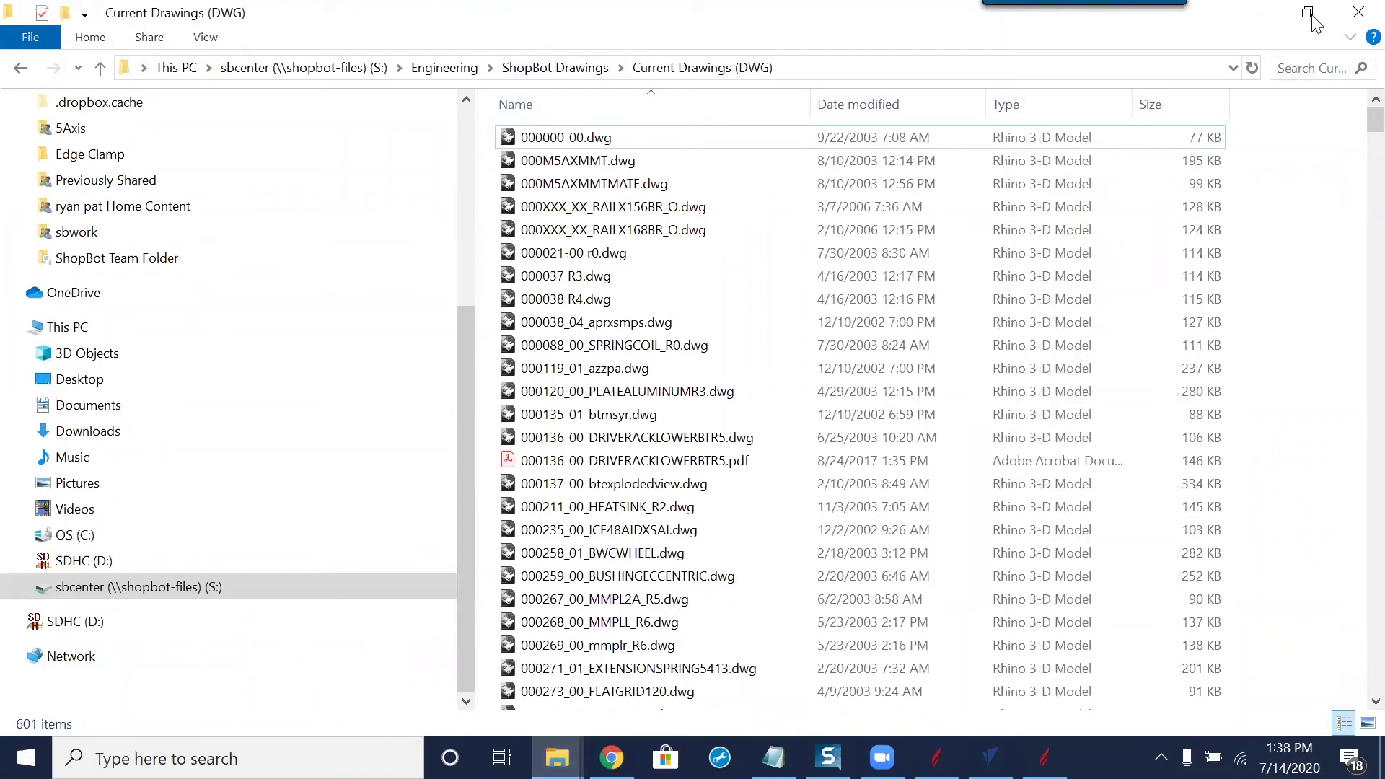
Get File Explorer and the Aspire 10.022 window out of the way and return to the Aspire 10.504 drawing
{"action": "double_click", "coordinate": [919, 24]}
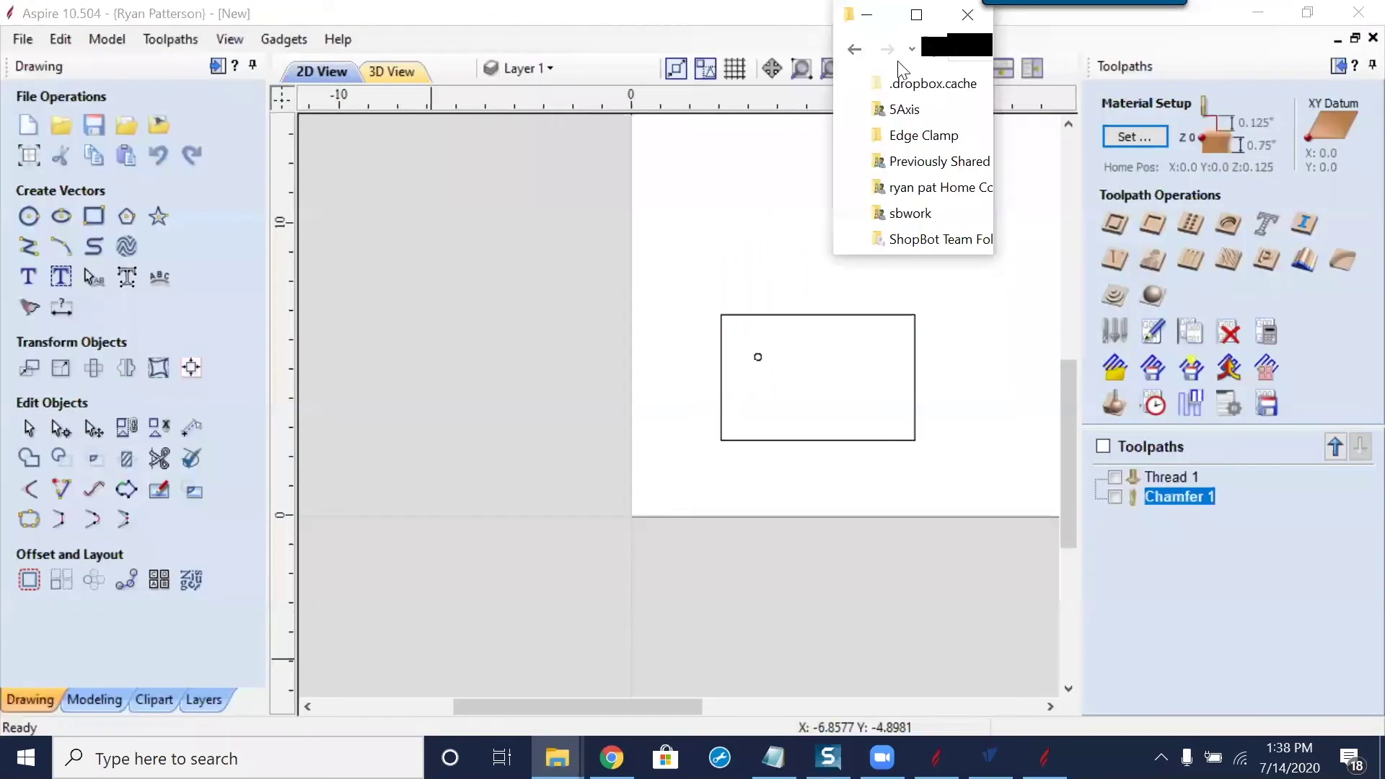
{"action": "left_click_drag", "start_coordinate": [919, 17], "coordinate": [919, 0]}
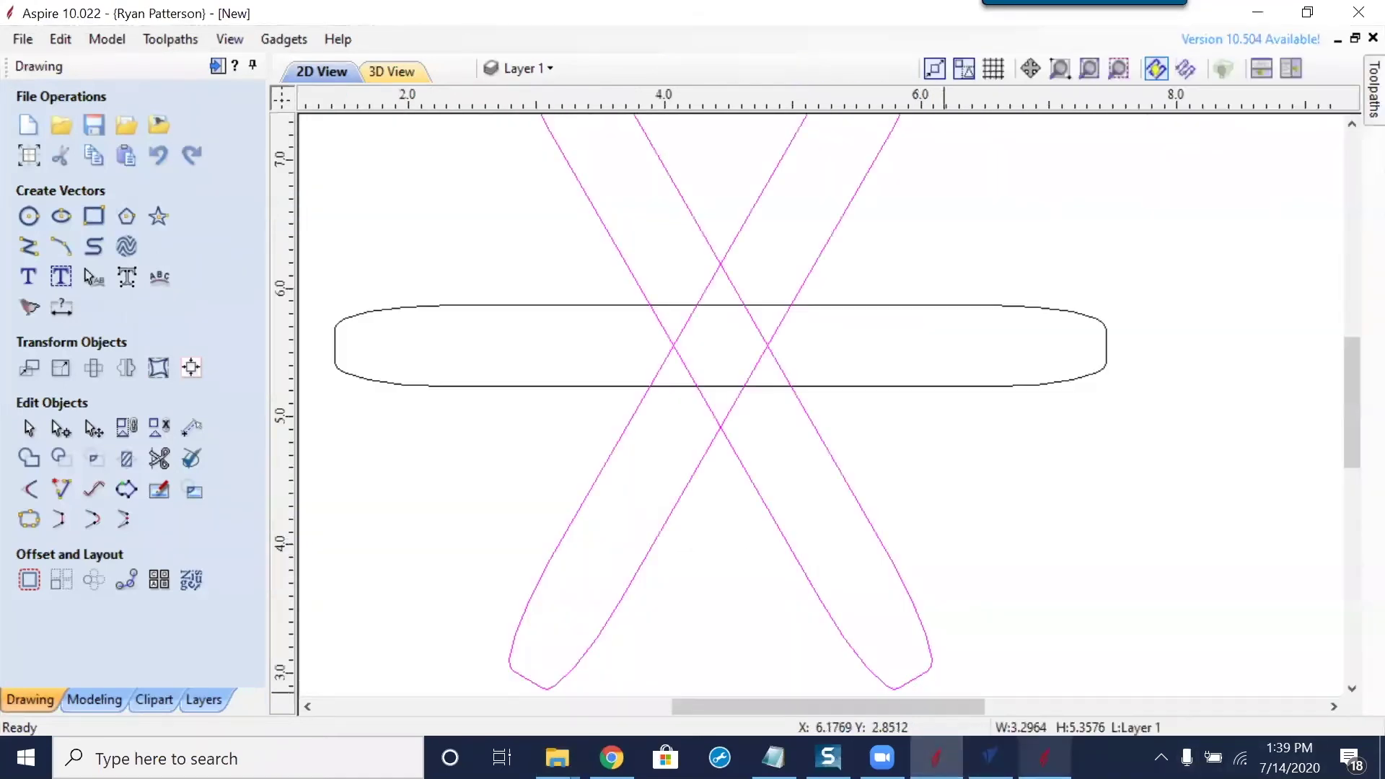
{"action": "left_click", "coordinate": [1044, 757]}
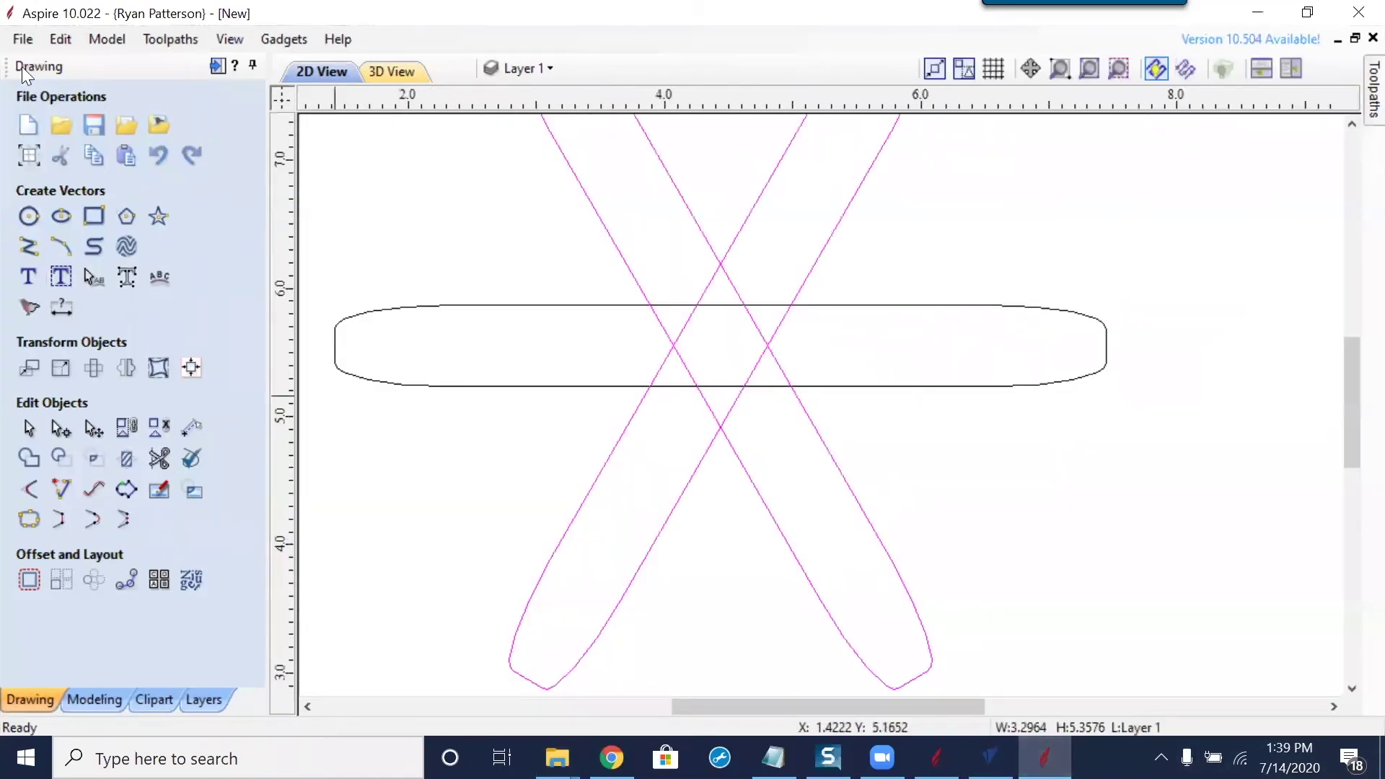
{"action": "left_click", "coordinate": [23, 38]}
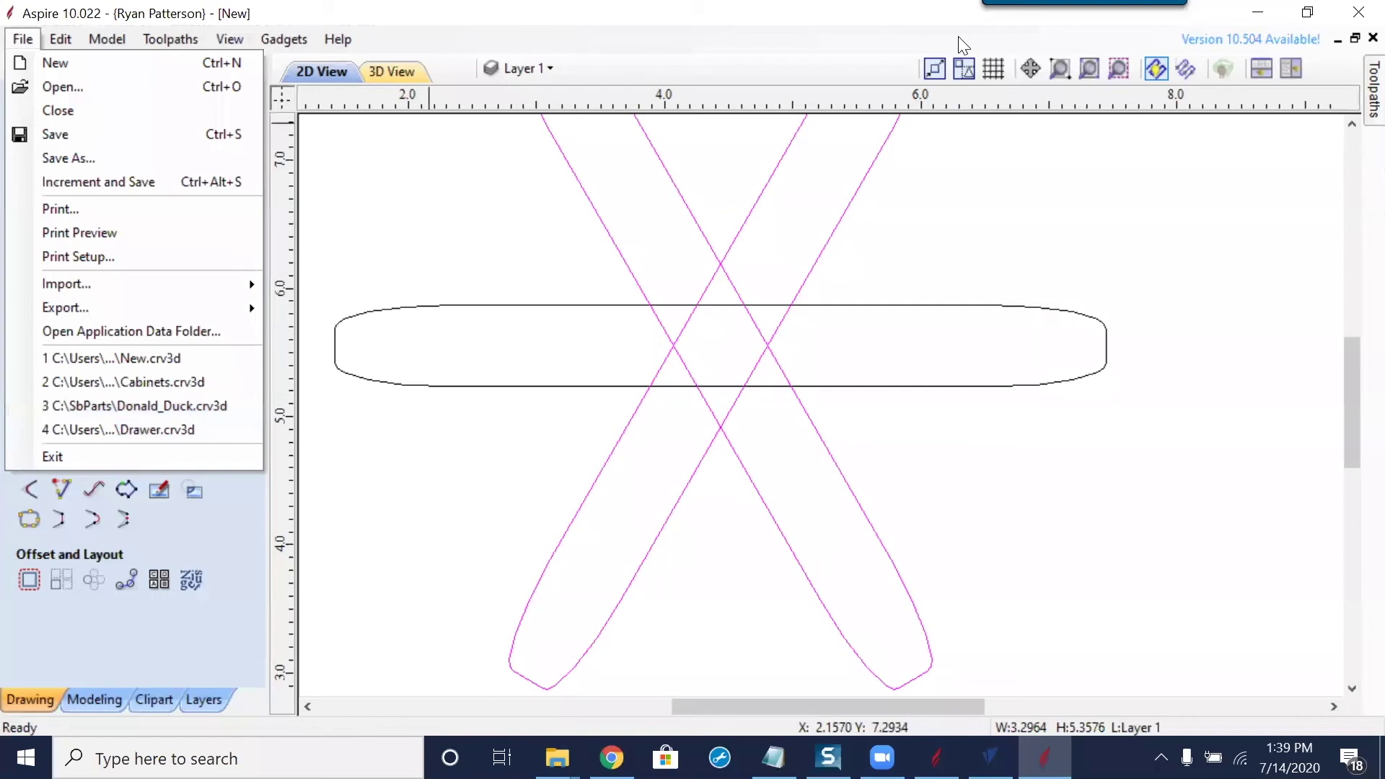
{"action": "left_click", "coordinate": [1257, 16]}
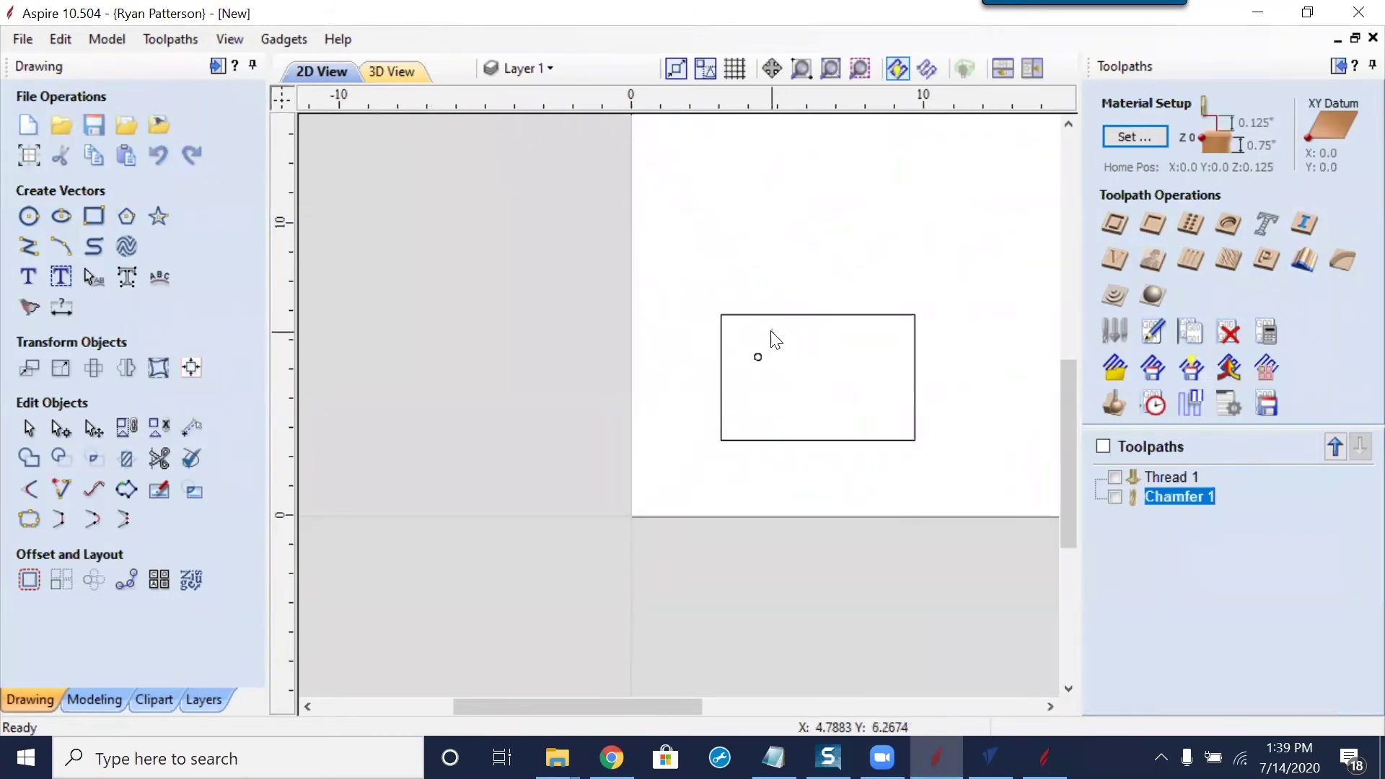
Delete the small circle and enlarge the rectangle to about 16.87 by 10.90 inches from its upper-right corner
{"action": "left_click", "coordinate": [758, 356]}
{"action": "key", "text": "Delete"}
{"action": "scroll", "coordinate": [843, 407], "scroll_direction": "down", "scroll_amount": 2}
{"action": "middle_click_drag", "start_coordinate": [792, 421], "coordinate": [604, 482]}
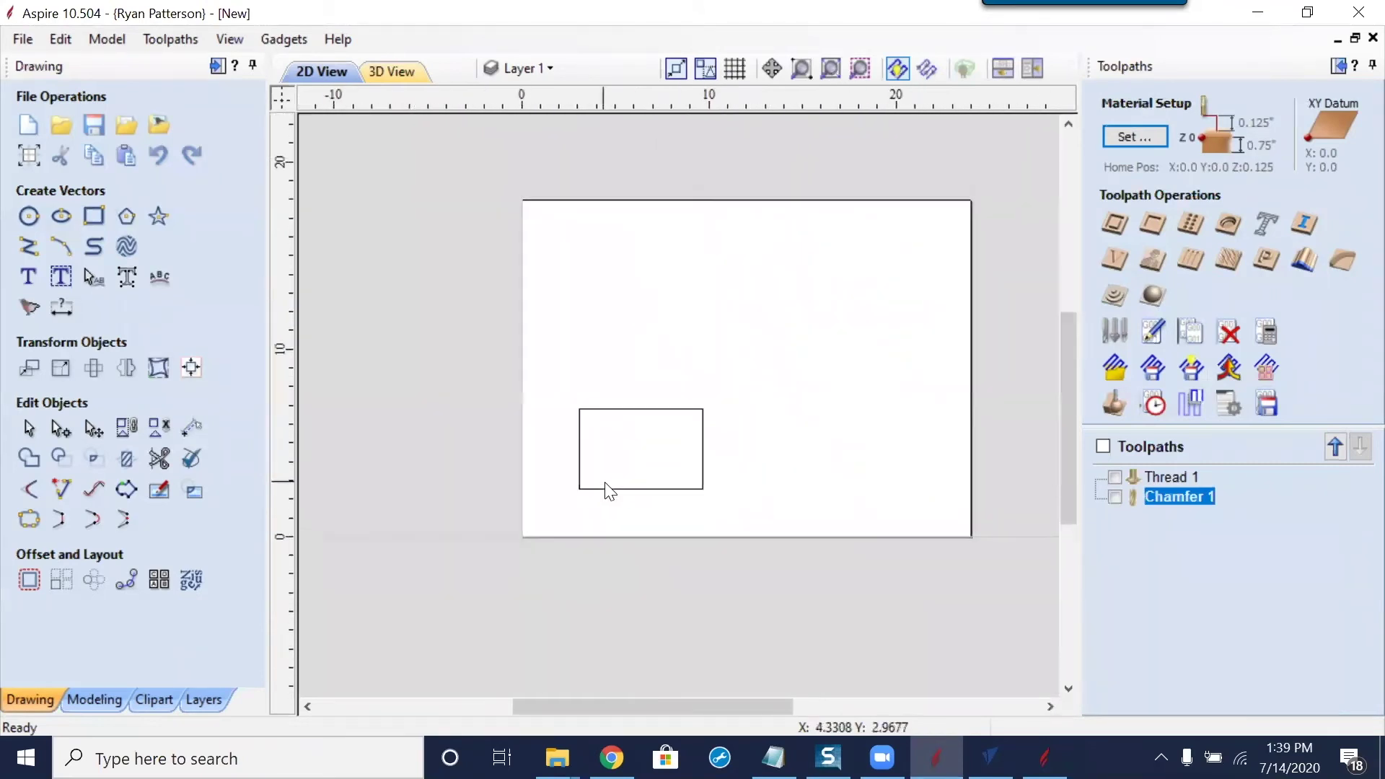
{"action": "left_click", "coordinate": [703, 452]}
{"action": "left_click_drag", "start_coordinate": [712, 399], "coordinate": [898, 276]}
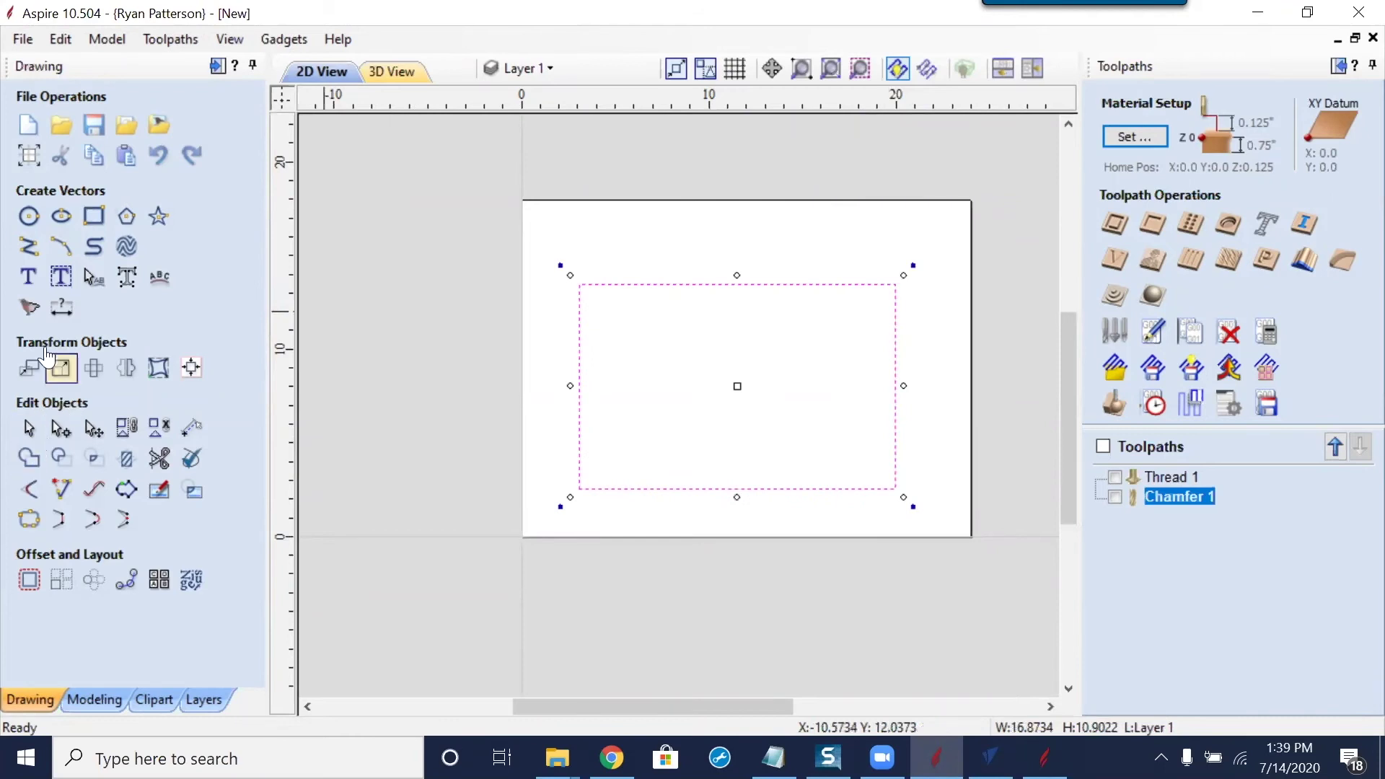
Create the text "This is a Test" within the rectangle's area
{"action": "left_click", "coordinate": [28, 277]}
{"action": "left_click", "coordinate": [631, 363]}
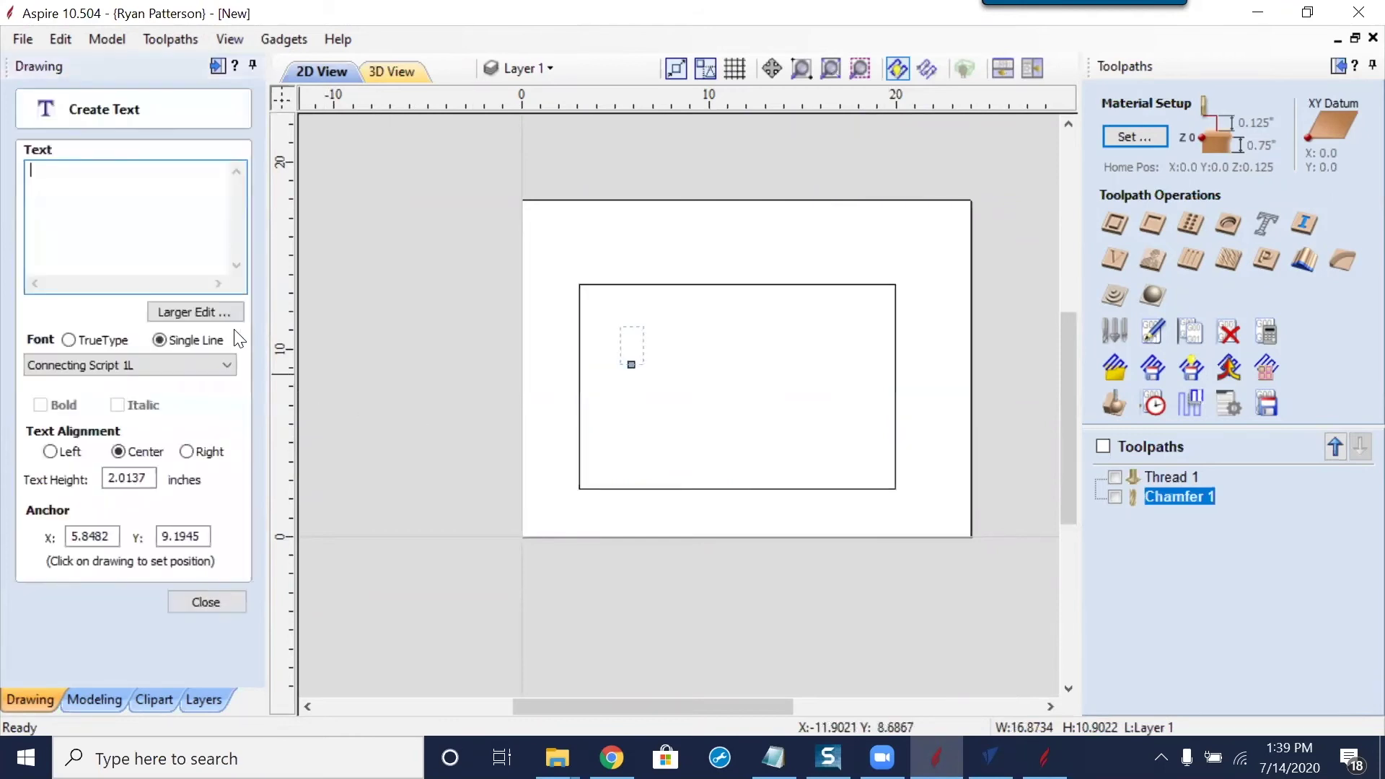
{"action": "type", "text": "Test"}
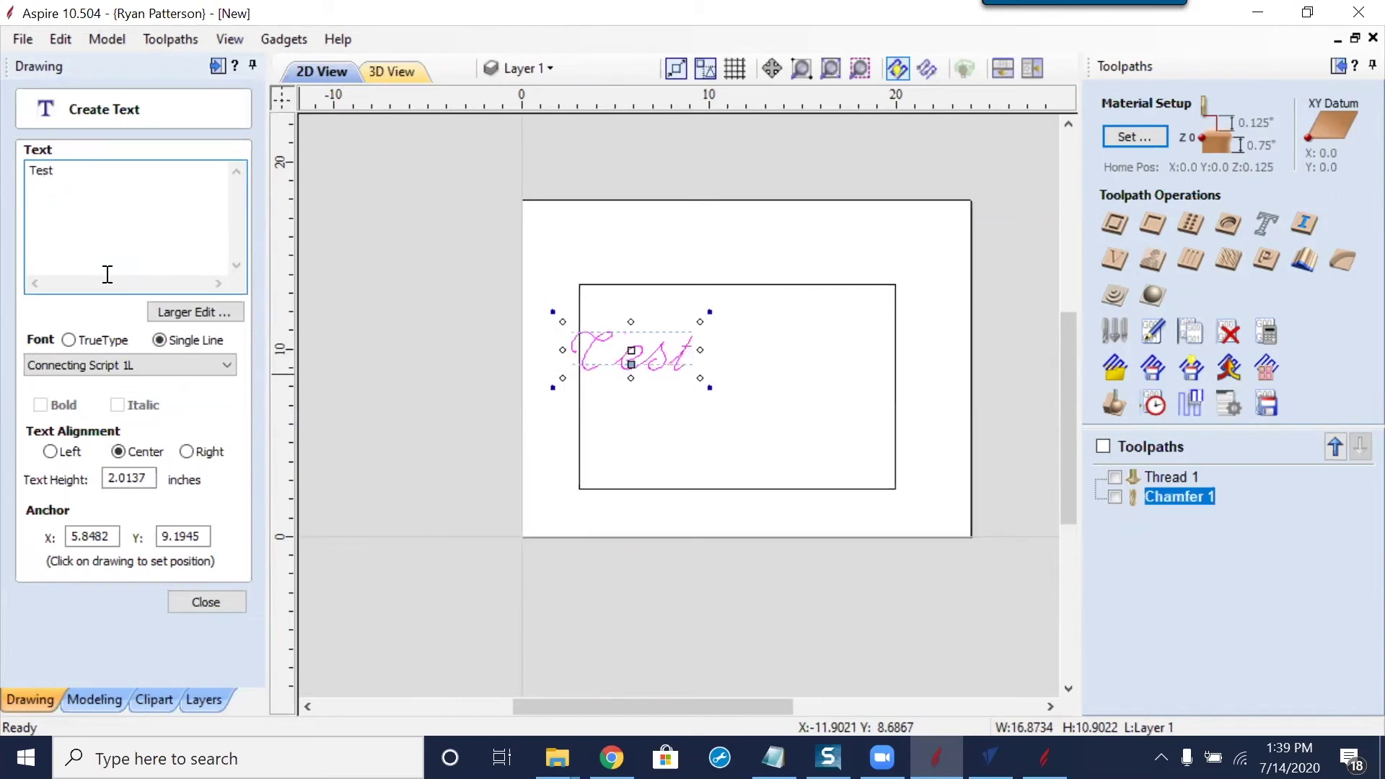
{"action": "key", "text": "Return"}
{"action": "key", "text": "BackSpace"}
{"action": "key", "text": "BackSpace"}
{"action": "key", "text": "BackSpace"}
{"action": "type", "text": "his is a"}
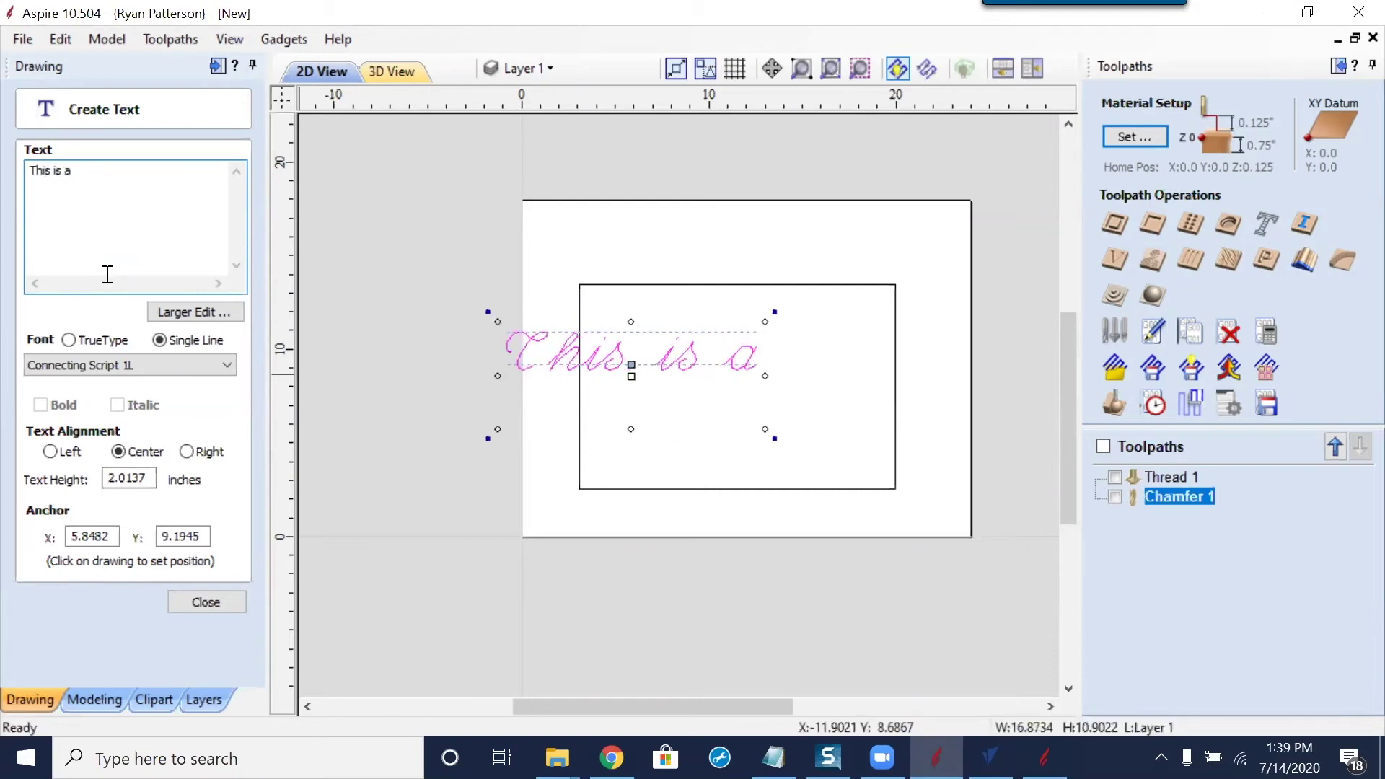
{"action": "type", "text": " Test"}
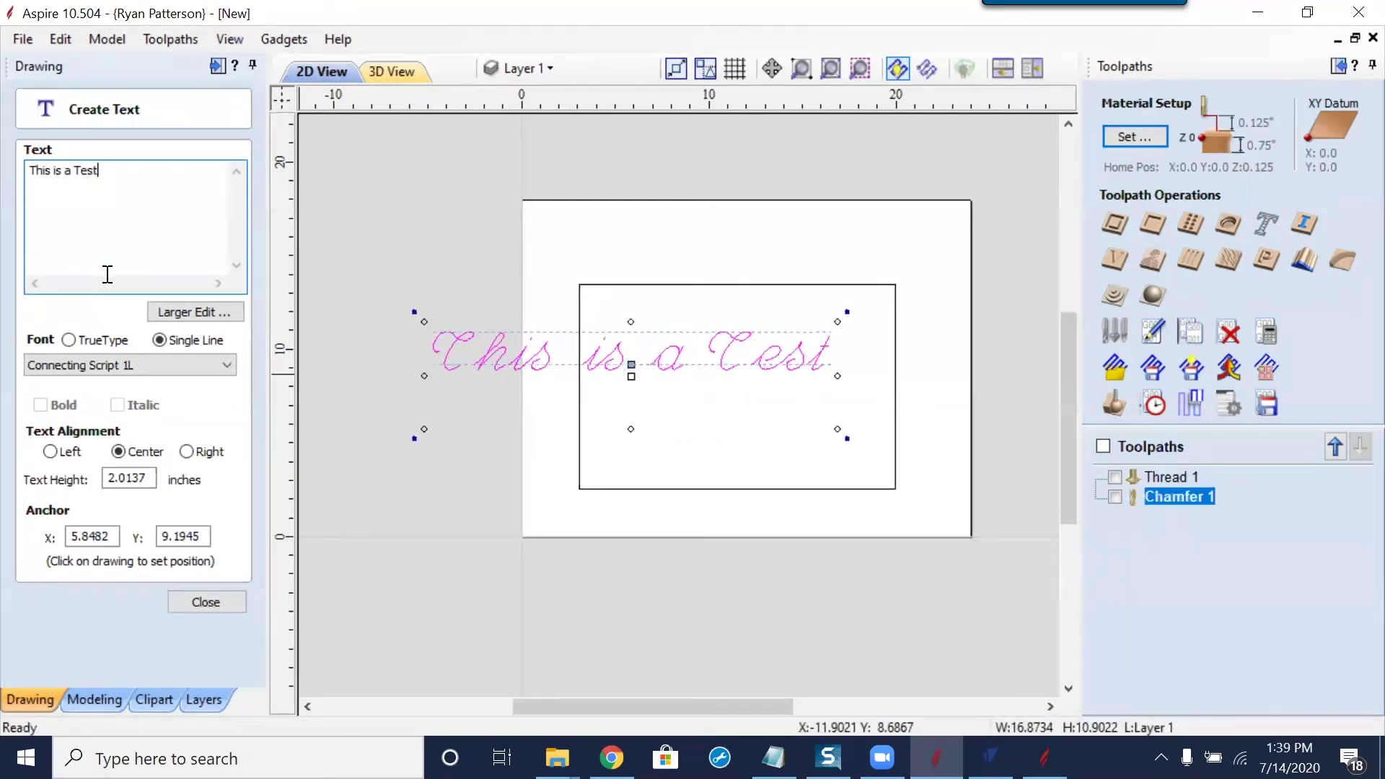
Add the lines "aND oNLY a" and "tEST" below the first line of the text
{"action": "type", "text": "aN"}
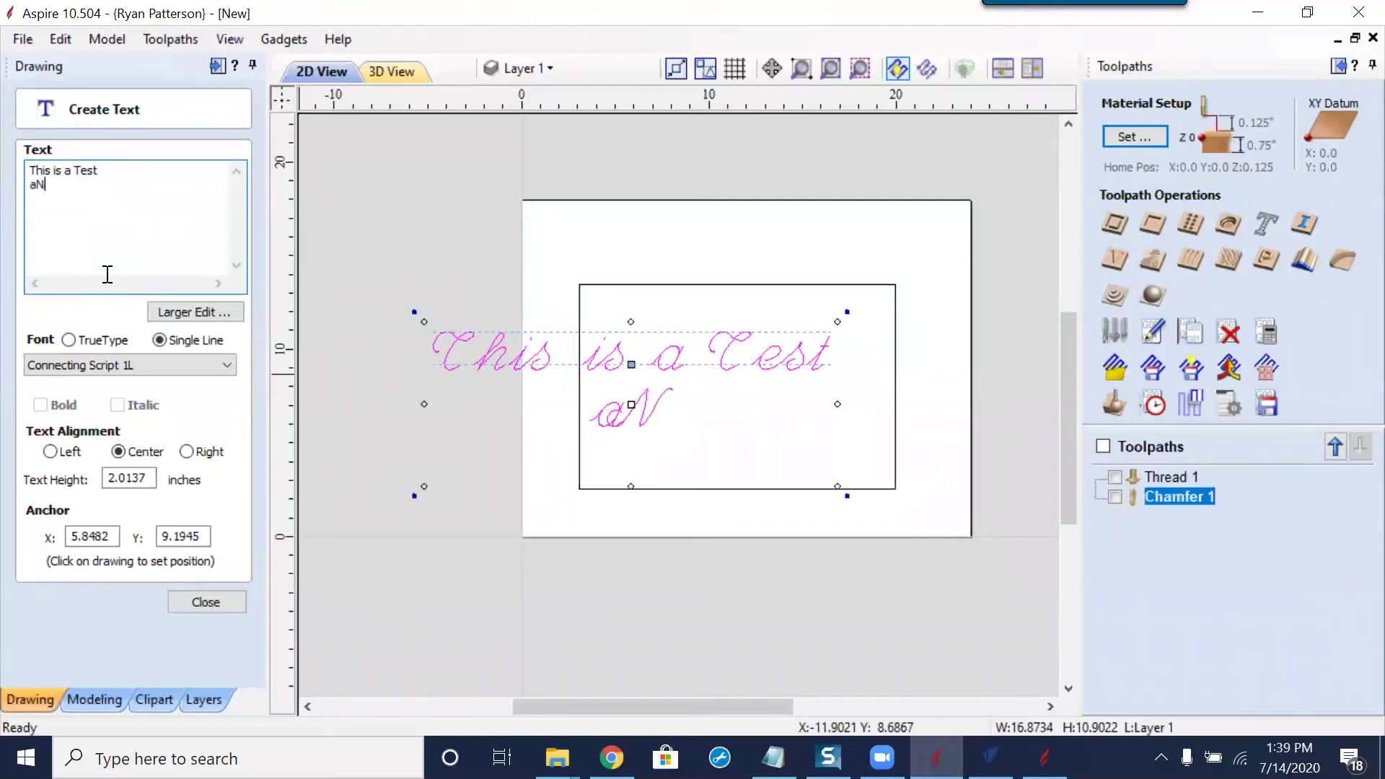
{"action": "type", "text": "D oNLY aT"}
{"action": "key", "text": "BackSpace"}
{"action": "key", "text": "Return"}
{"action": "type", "text": "tEST"}
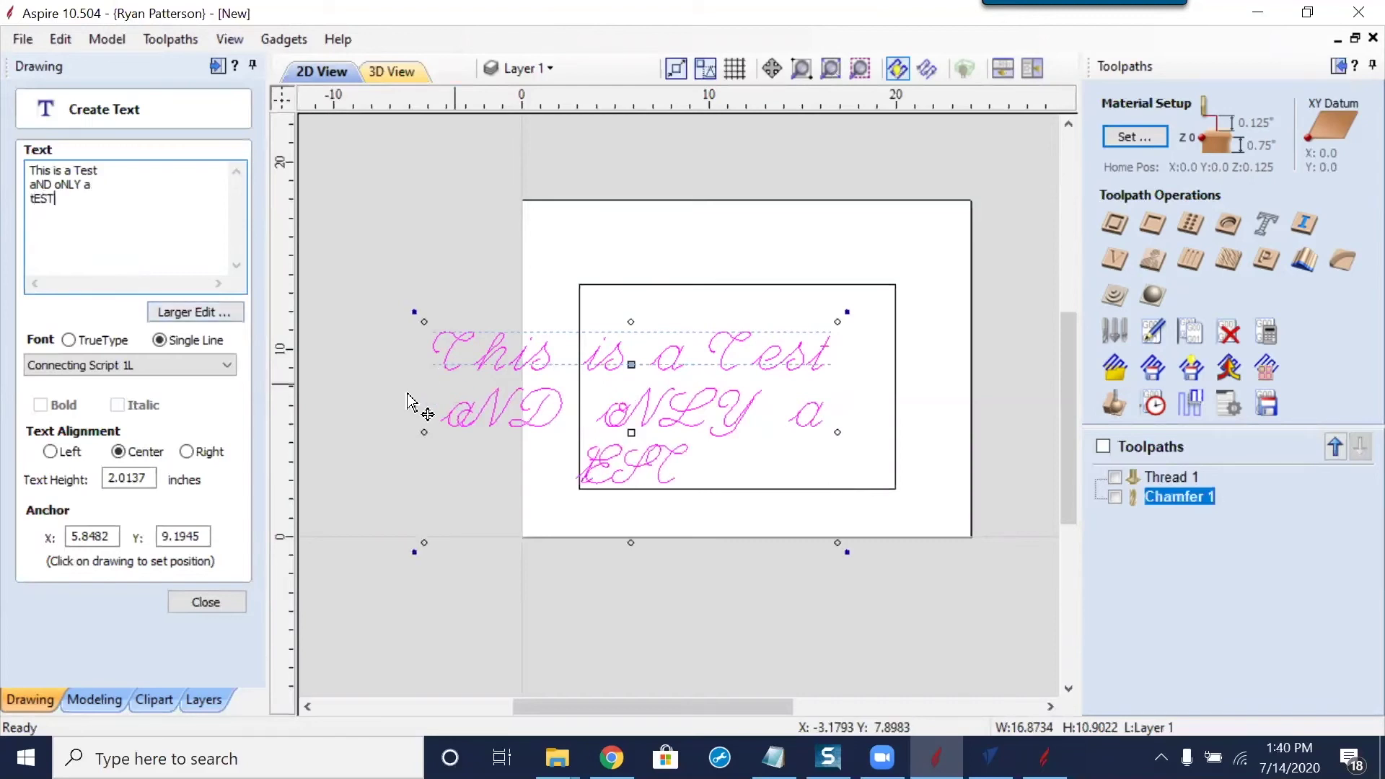
Change the text to the TrueType font Times New Roman, move it inside the rectangle, and finish the text creation
{"action": "left_click", "coordinate": [130, 365]}
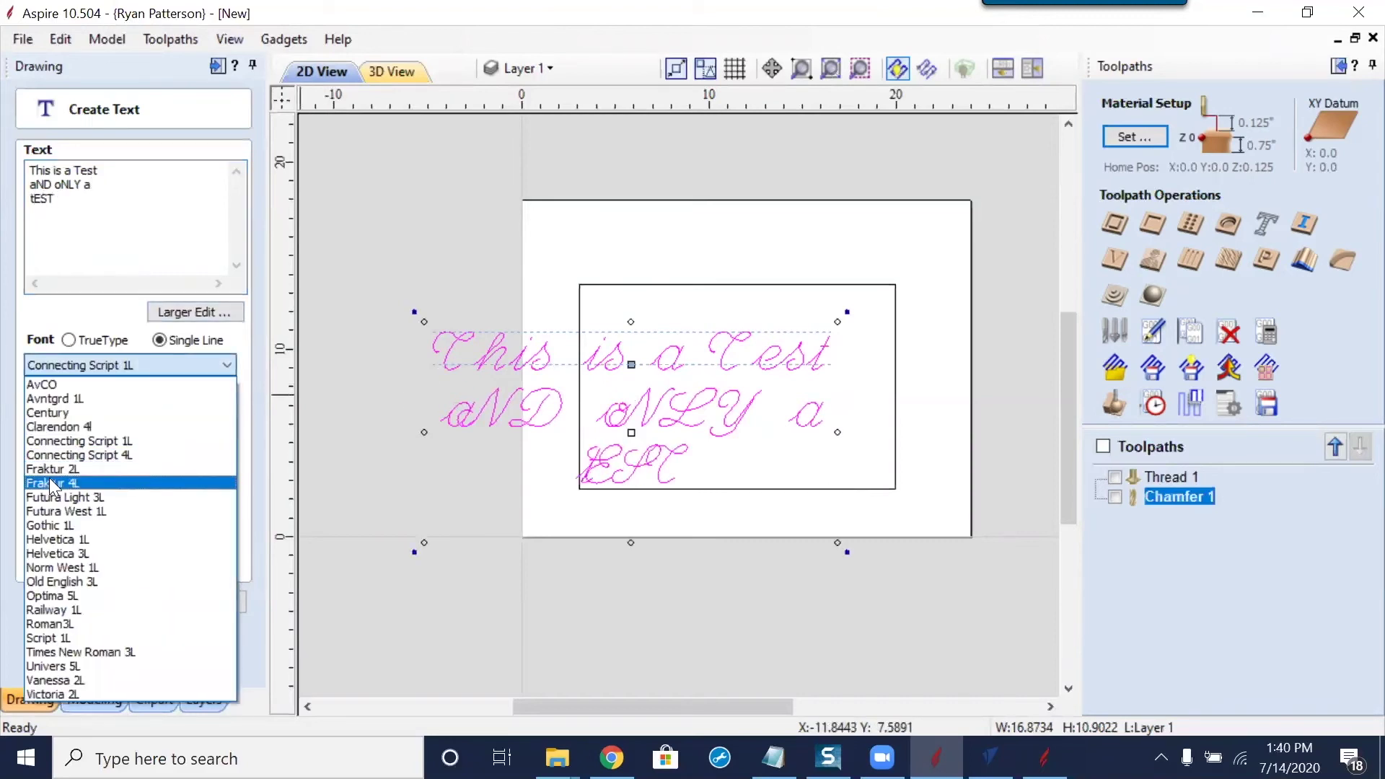
{"action": "left_click", "coordinate": [43, 555]}
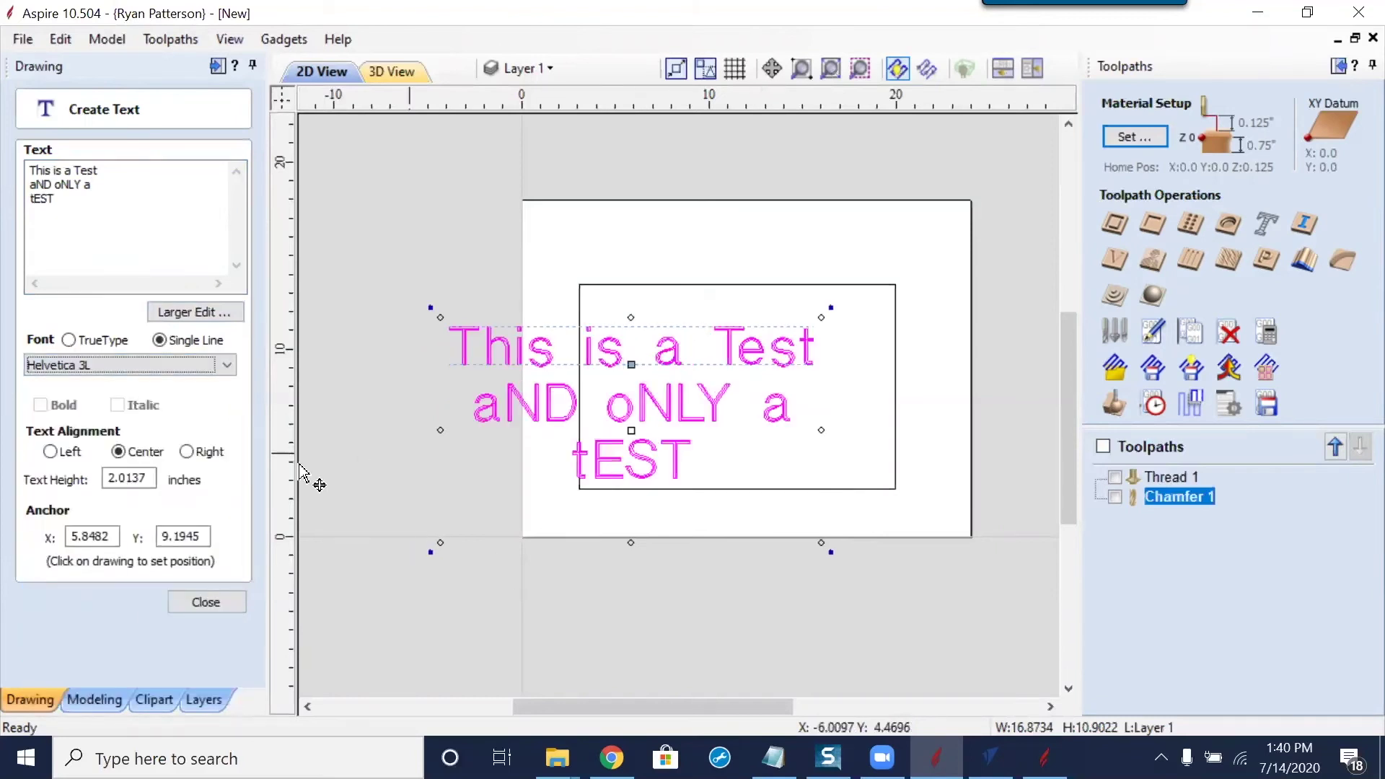
{"action": "left_click", "coordinate": [70, 340]}
{"action": "left_click_drag", "start_coordinate": [666, 416], "coordinate": [771, 402]}
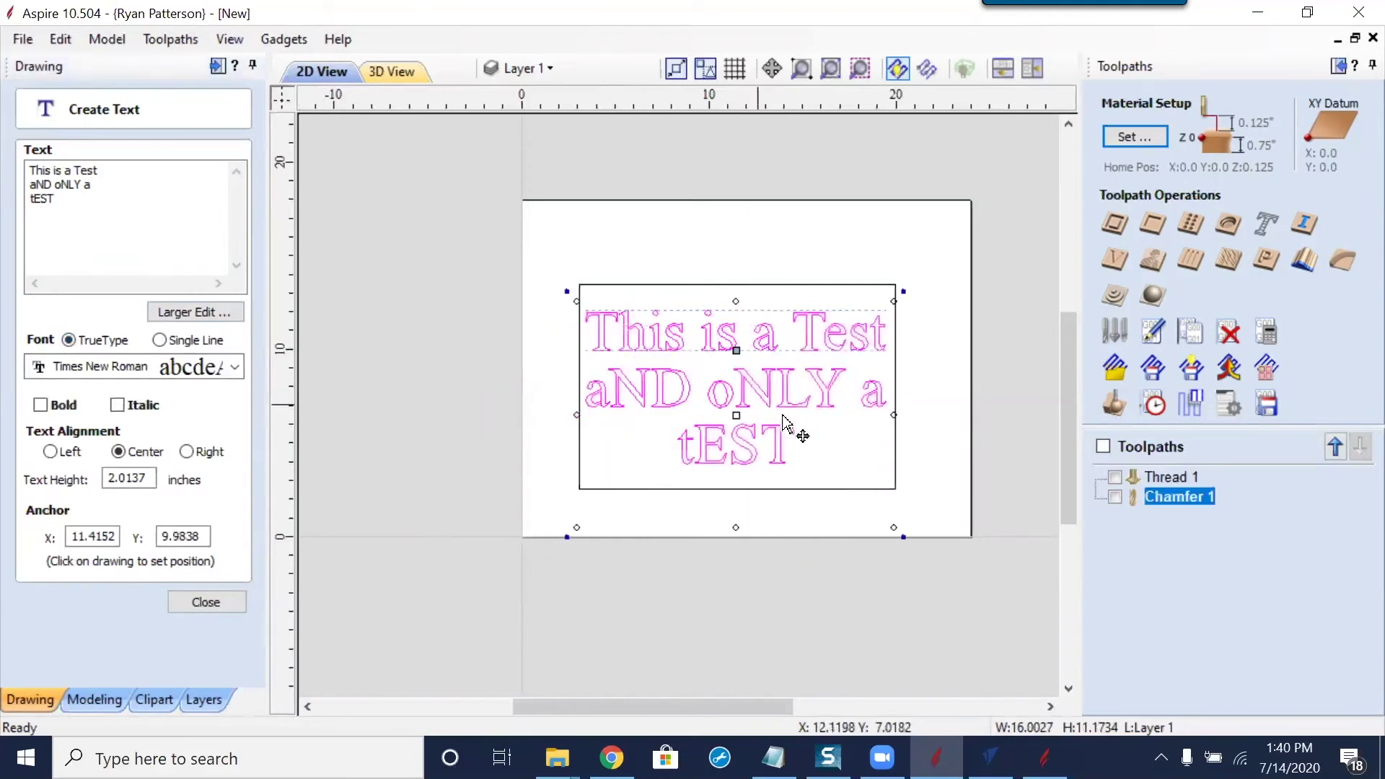
{"action": "left_click", "coordinate": [886, 488]}
{"action": "left_click", "coordinate": [887, 486]}
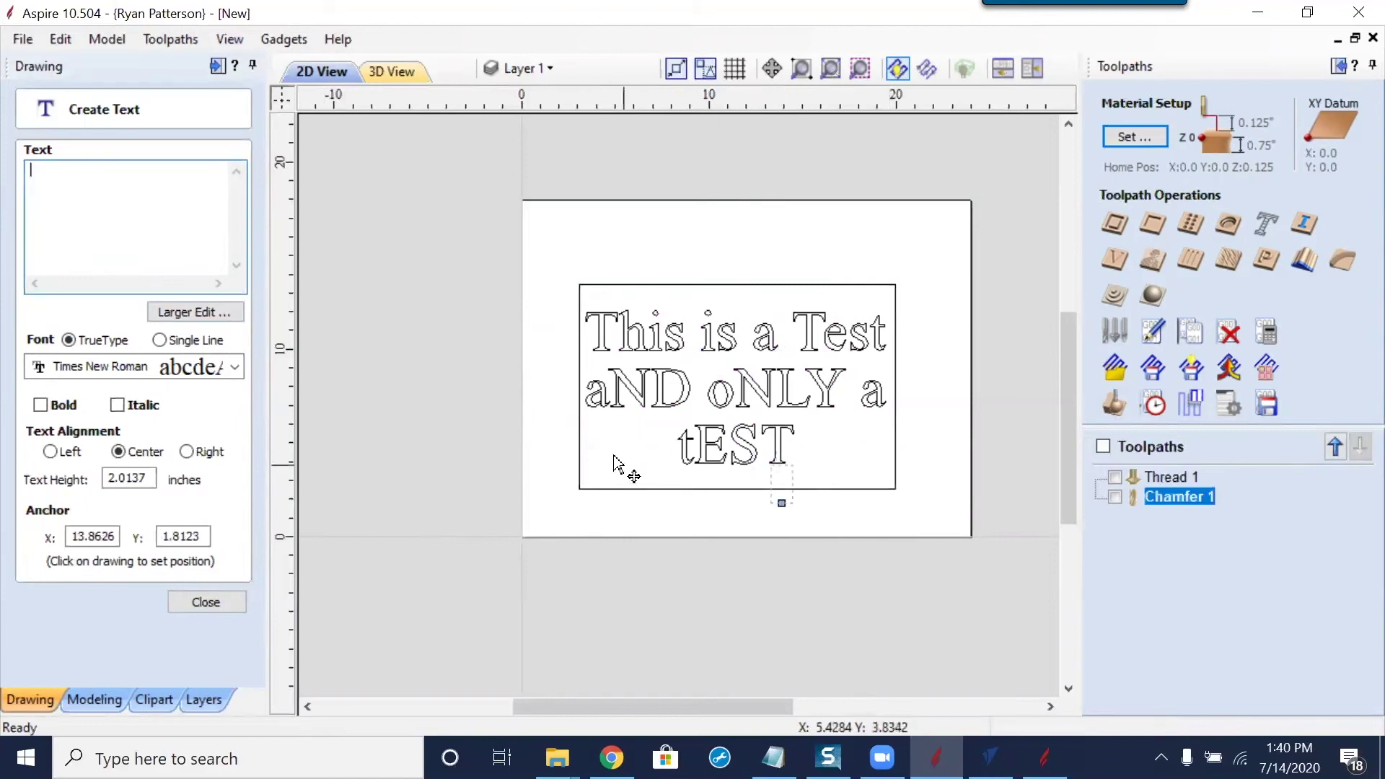
{"action": "left_click", "coordinate": [580, 430]}
{"action": "left_click", "coordinate": [579, 430]}
{"action": "key", "text": "Escape"}
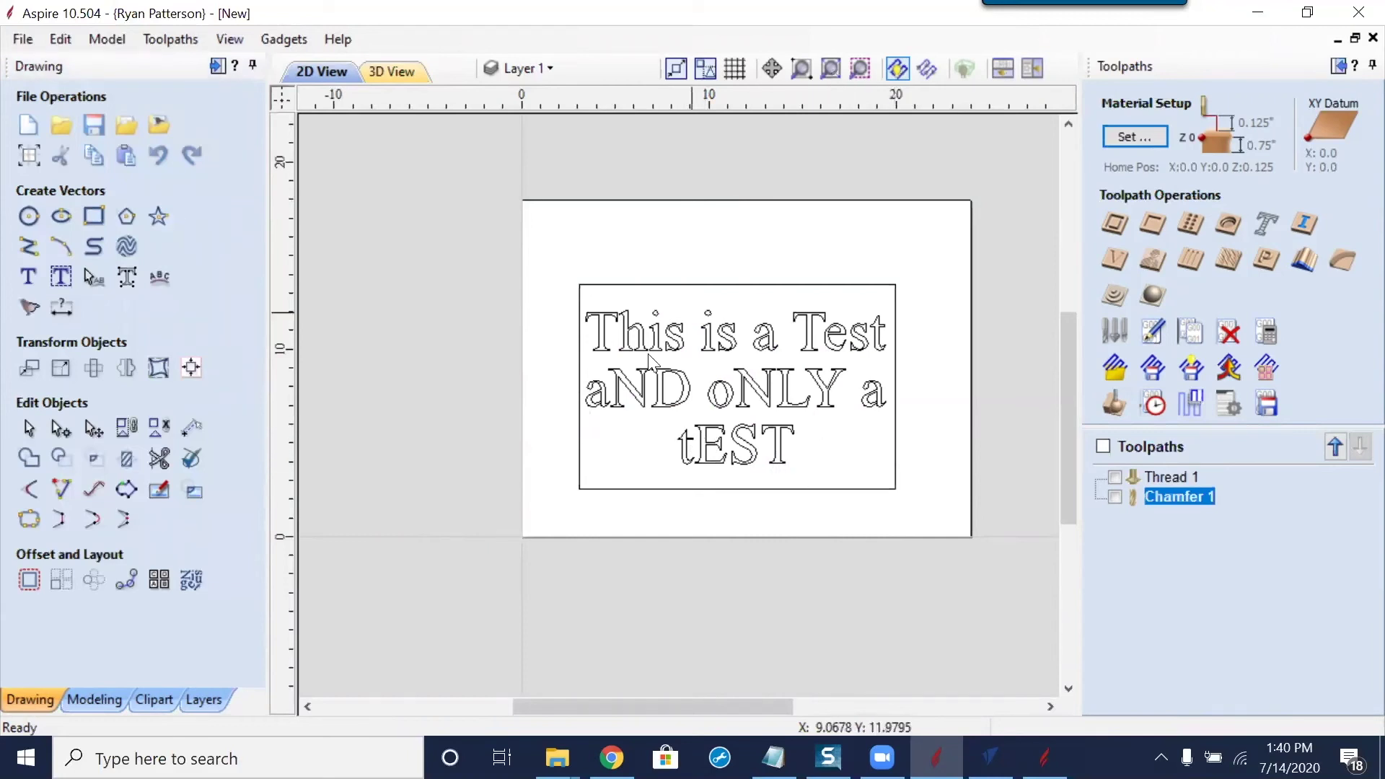
Delete the Thread 1 and Chamfer 1 toolpaths
{"action": "mouse_move", "coordinate": [752, 311]}
{"action": "left_mouse_down"}
{"action": "mouse_move", "coordinate": [590, 389]}
{"action": "mouse_move", "coordinate": [582, 519]}
{"action": "left_mouse_up"}
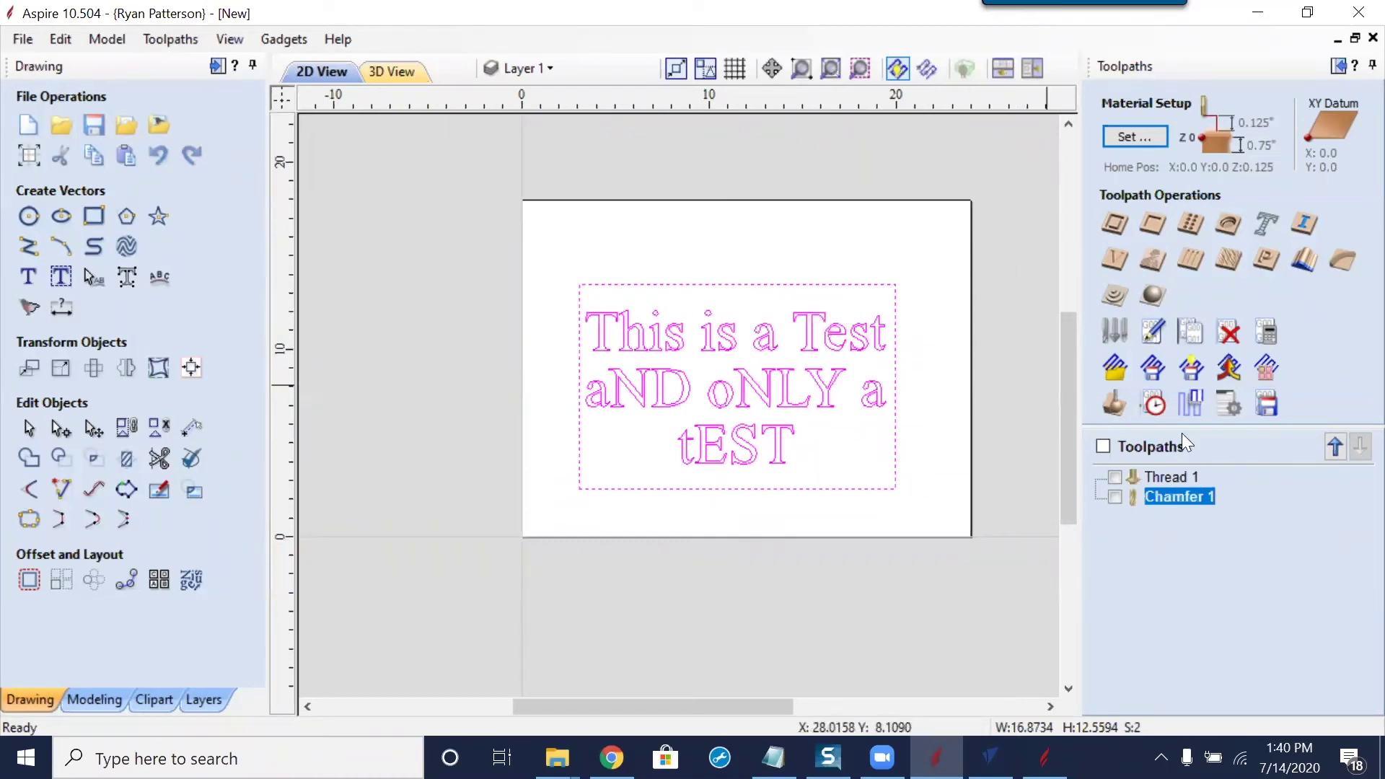
{"action": "right_click", "coordinate": [1167, 475]}
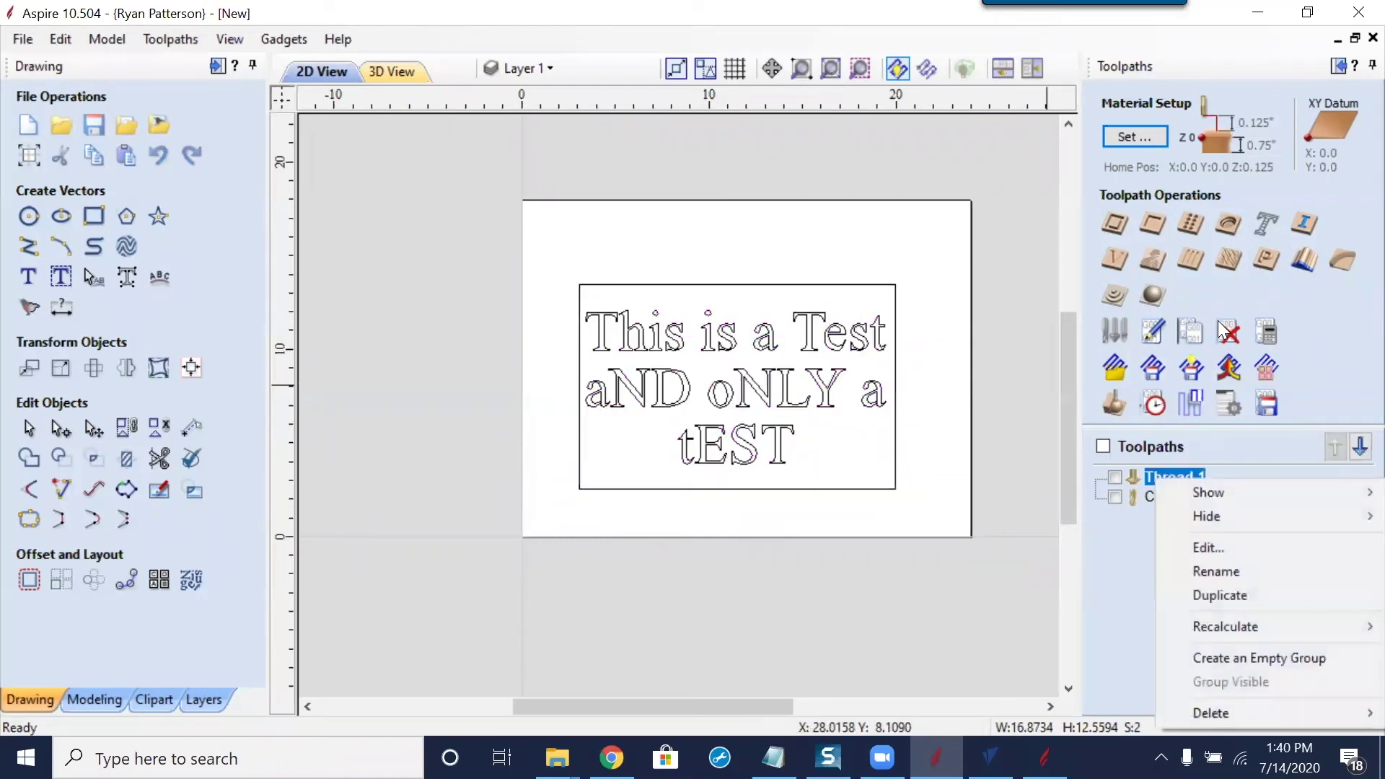
{"action": "left_click", "coordinate": [1191, 712]}
{"action": "left_click", "coordinate": [628, 393]}
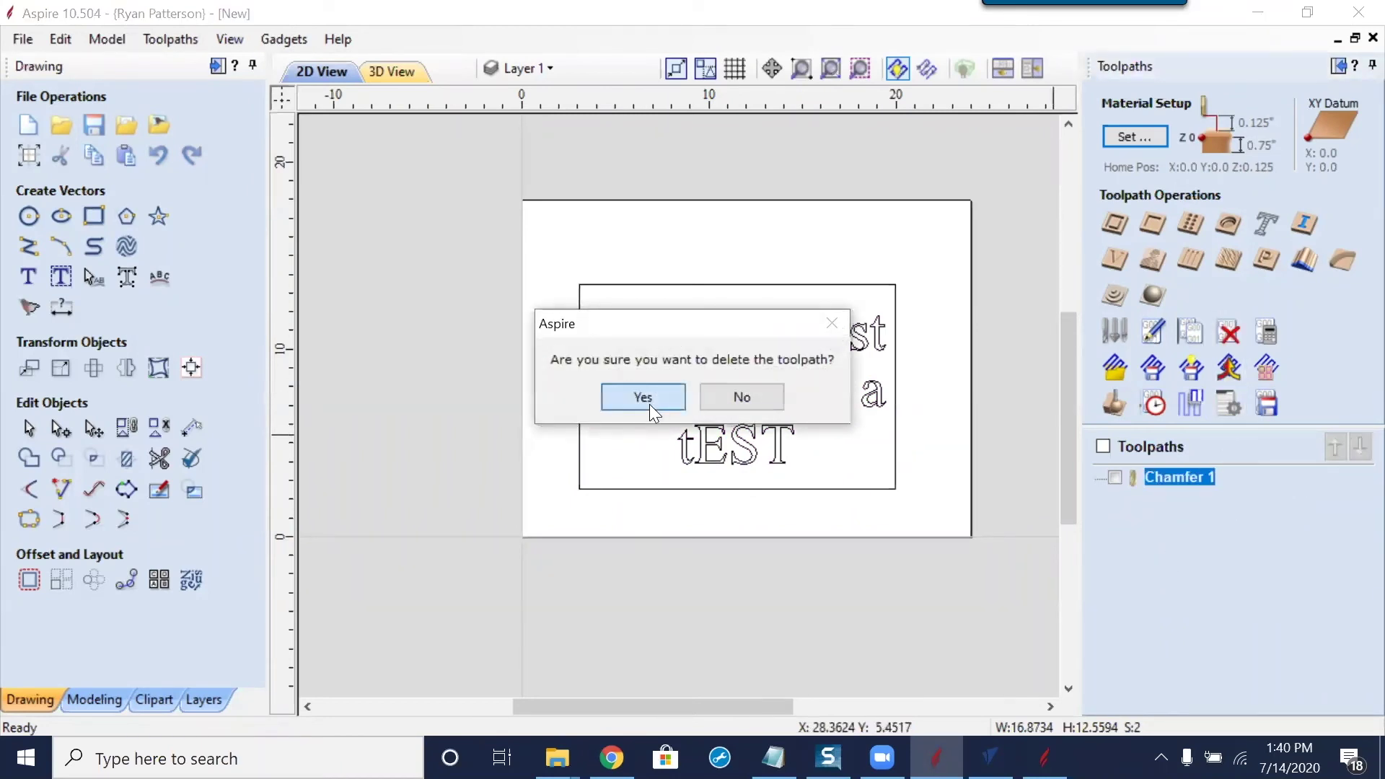
{"action": "left_click", "coordinate": [649, 395]}
Start a pocket toolpath for the text and the rectangle, and remove the 1/8" and 1/4" end mills from its tools
{"action": "left_click_drag", "start_coordinate": [910, 290], "coordinate": [538, 513]}
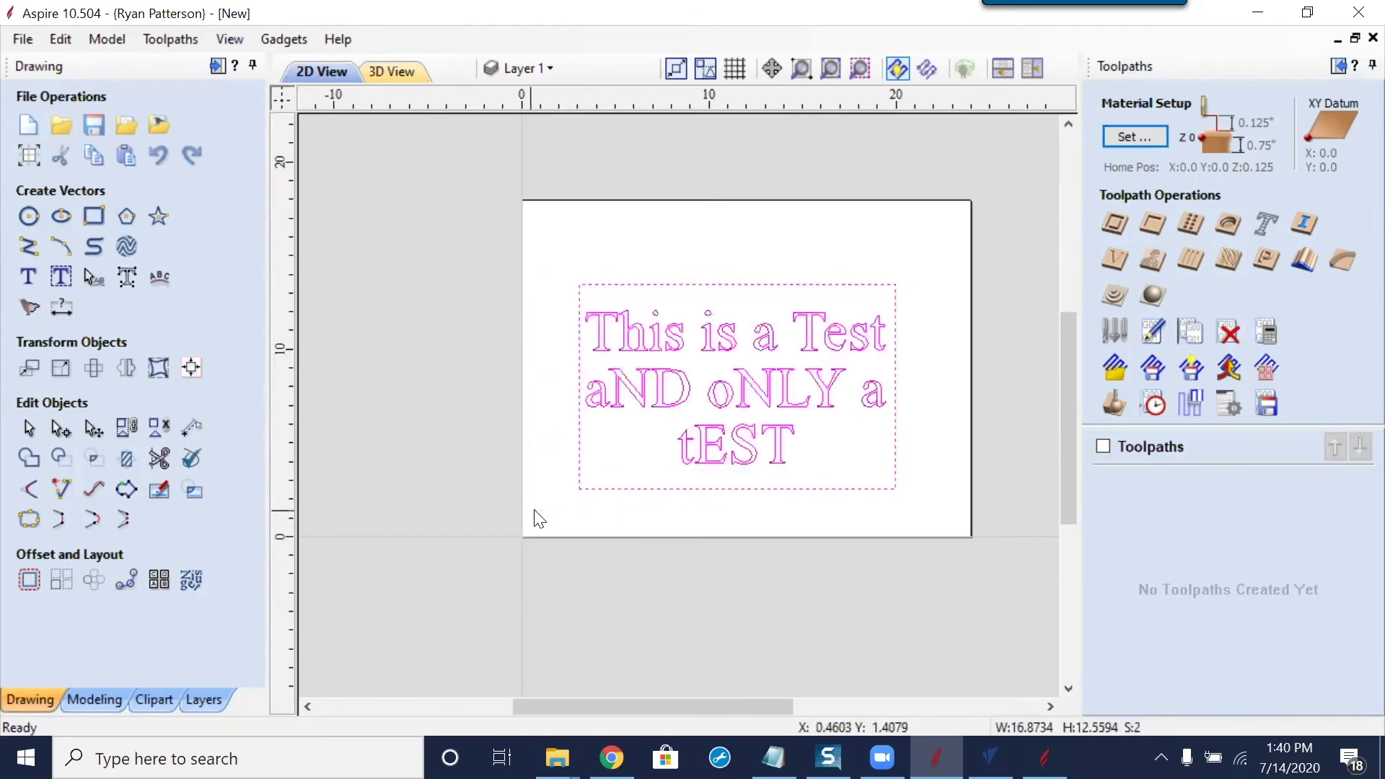
{"action": "left_click", "coordinate": [1153, 226]}
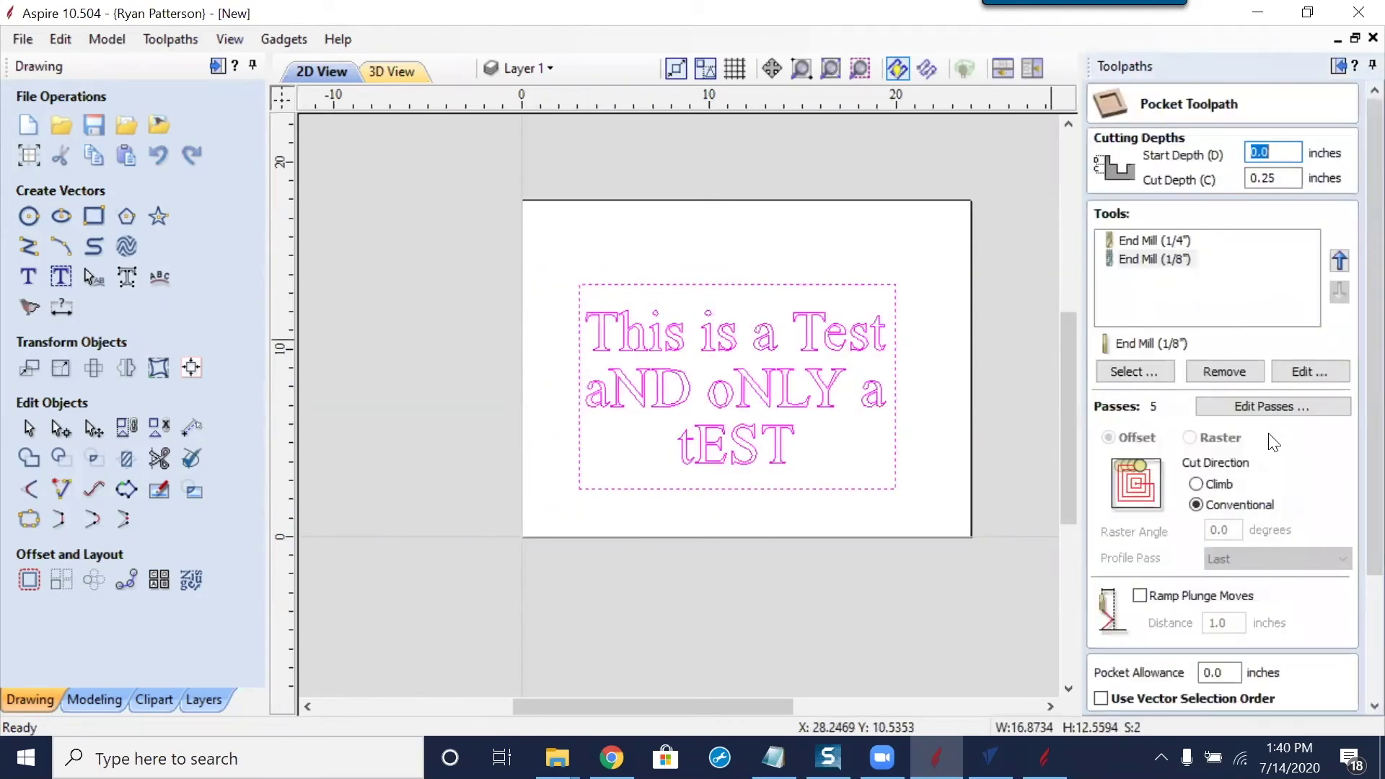
{"action": "left_click", "coordinate": [1221, 364]}
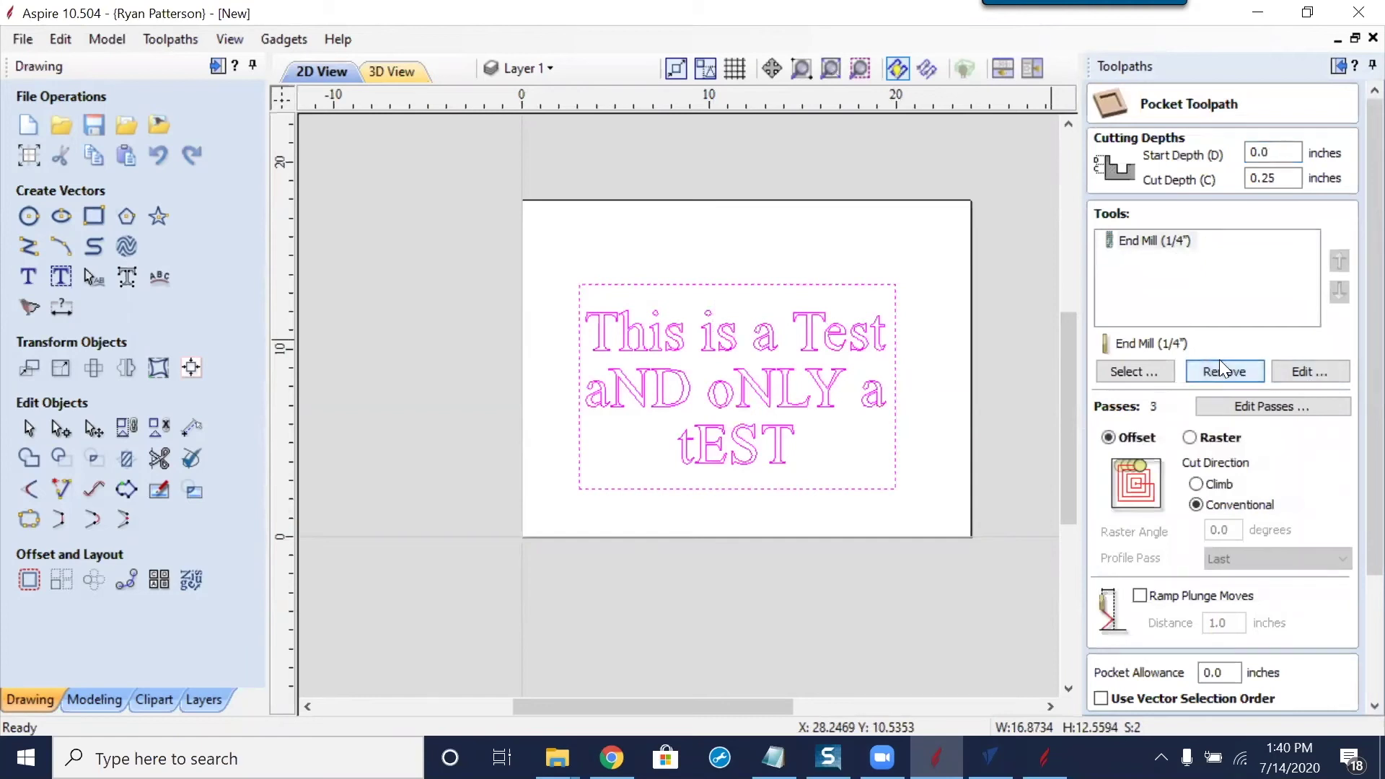
{"action": "left_click", "coordinate": [1220, 364]}
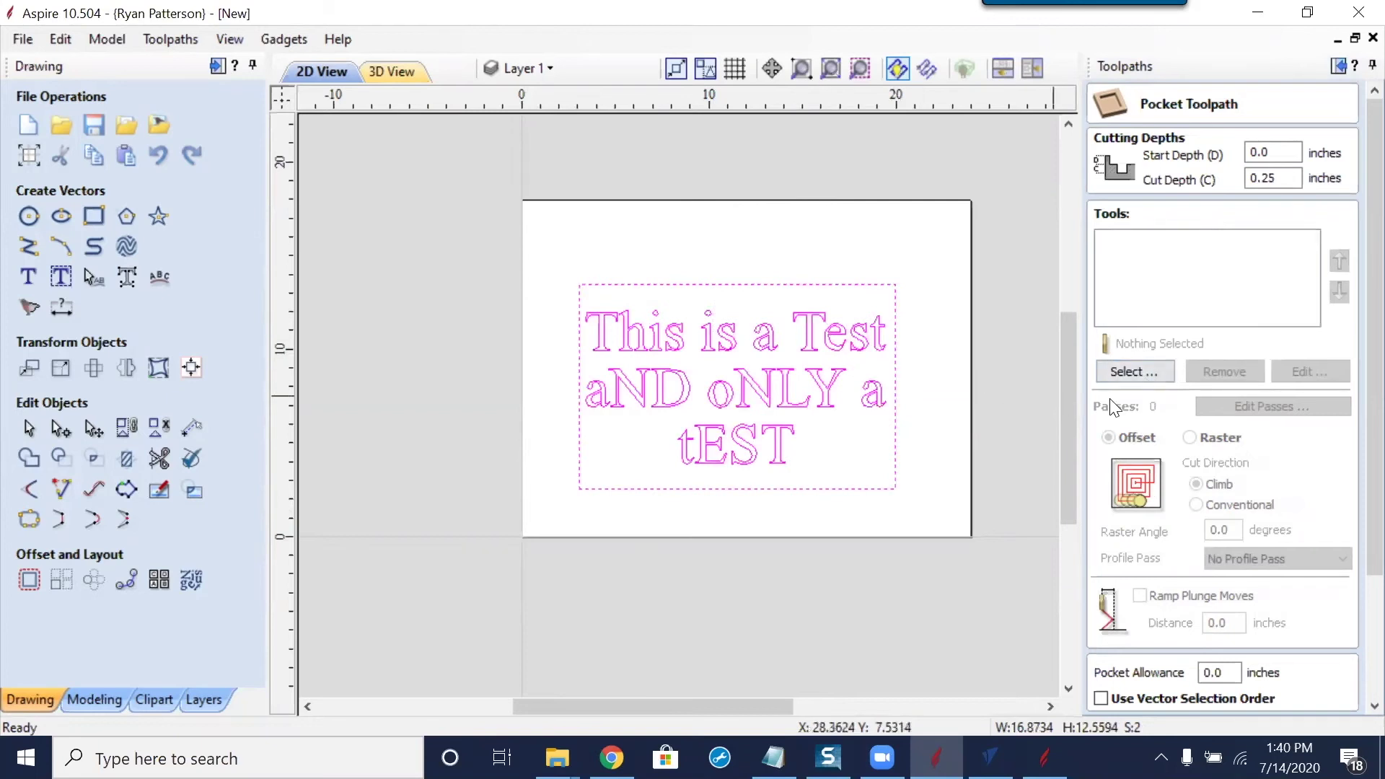
Open the tool database for the pocket and set its material to HDPE
{"action": "left_click", "coordinate": [1134, 371]}
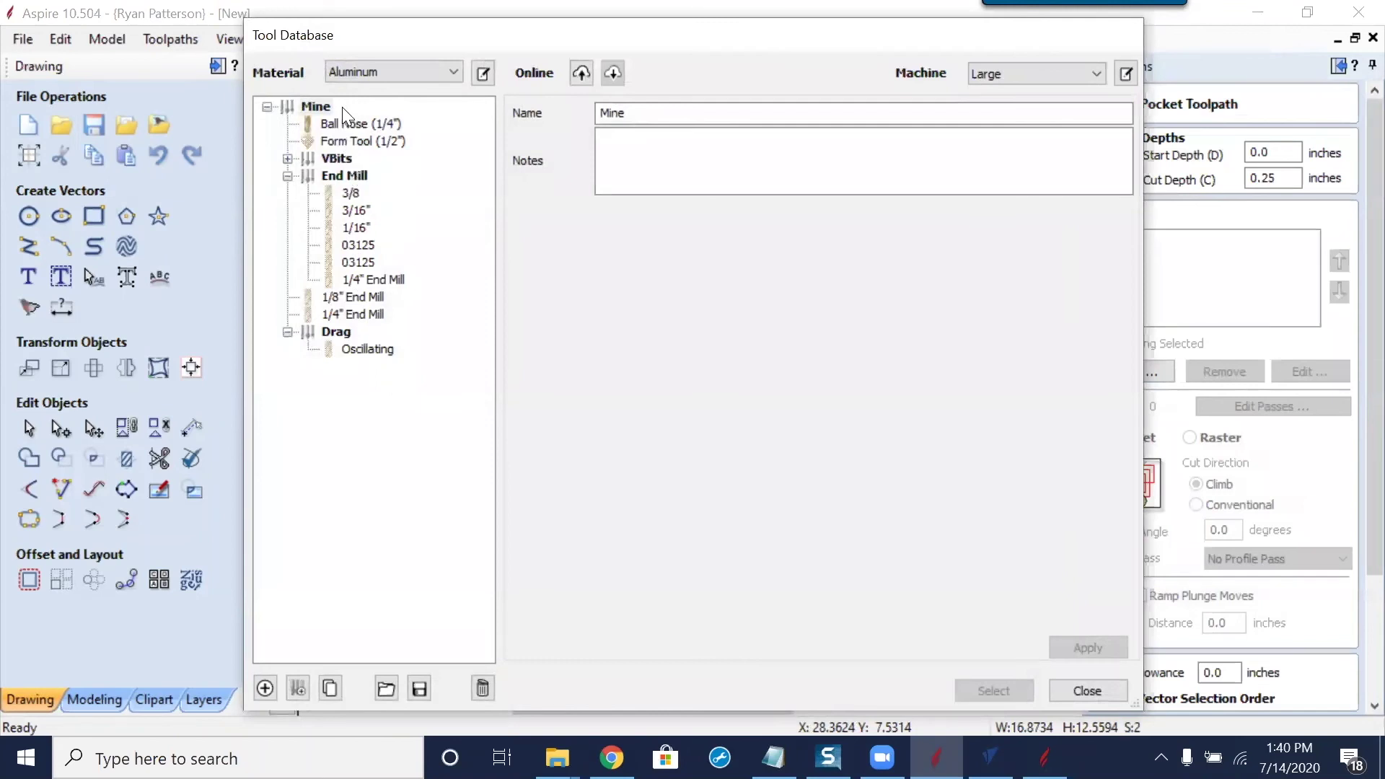
{"action": "left_click", "coordinate": [453, 72]}
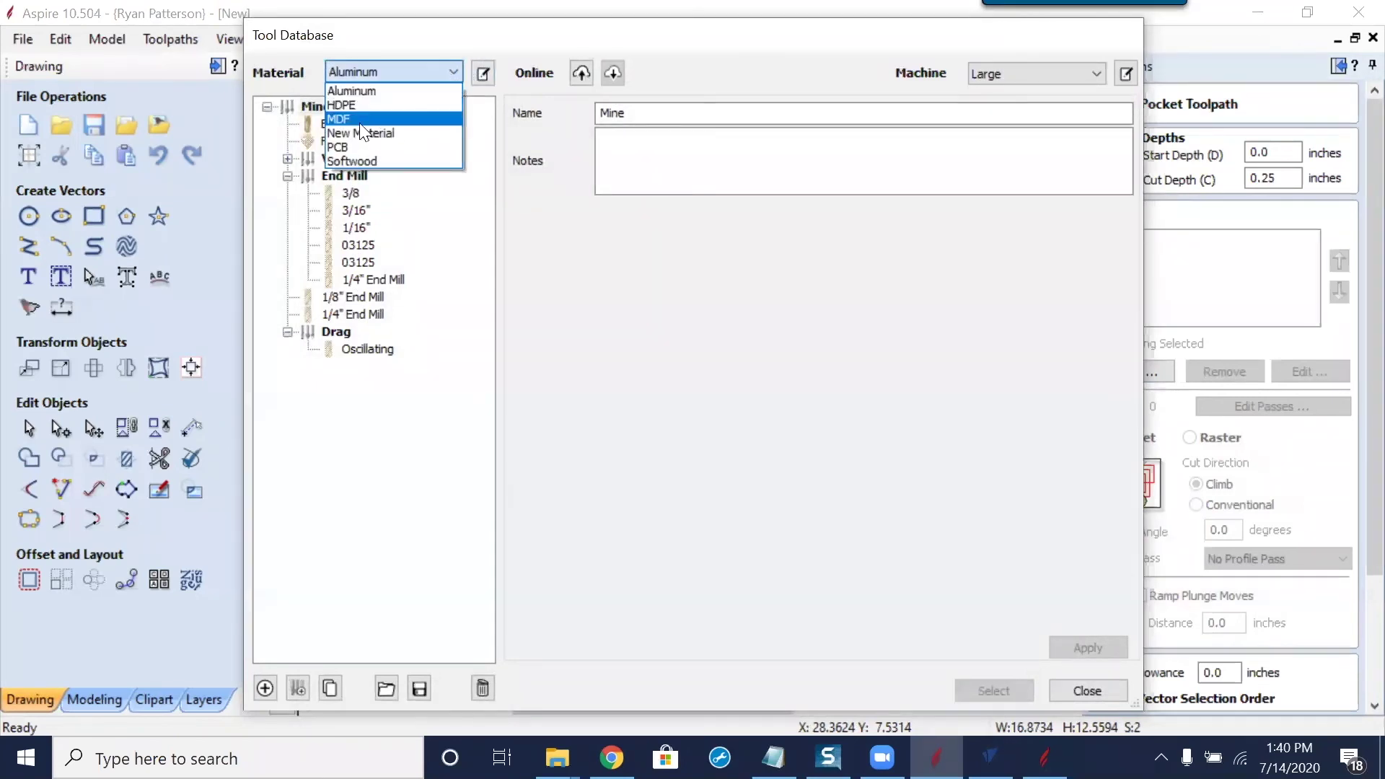
{"action": "left_click", "coordinate": [361, 121]}
{"action": "left_click", "coordinate": [451, 71]}
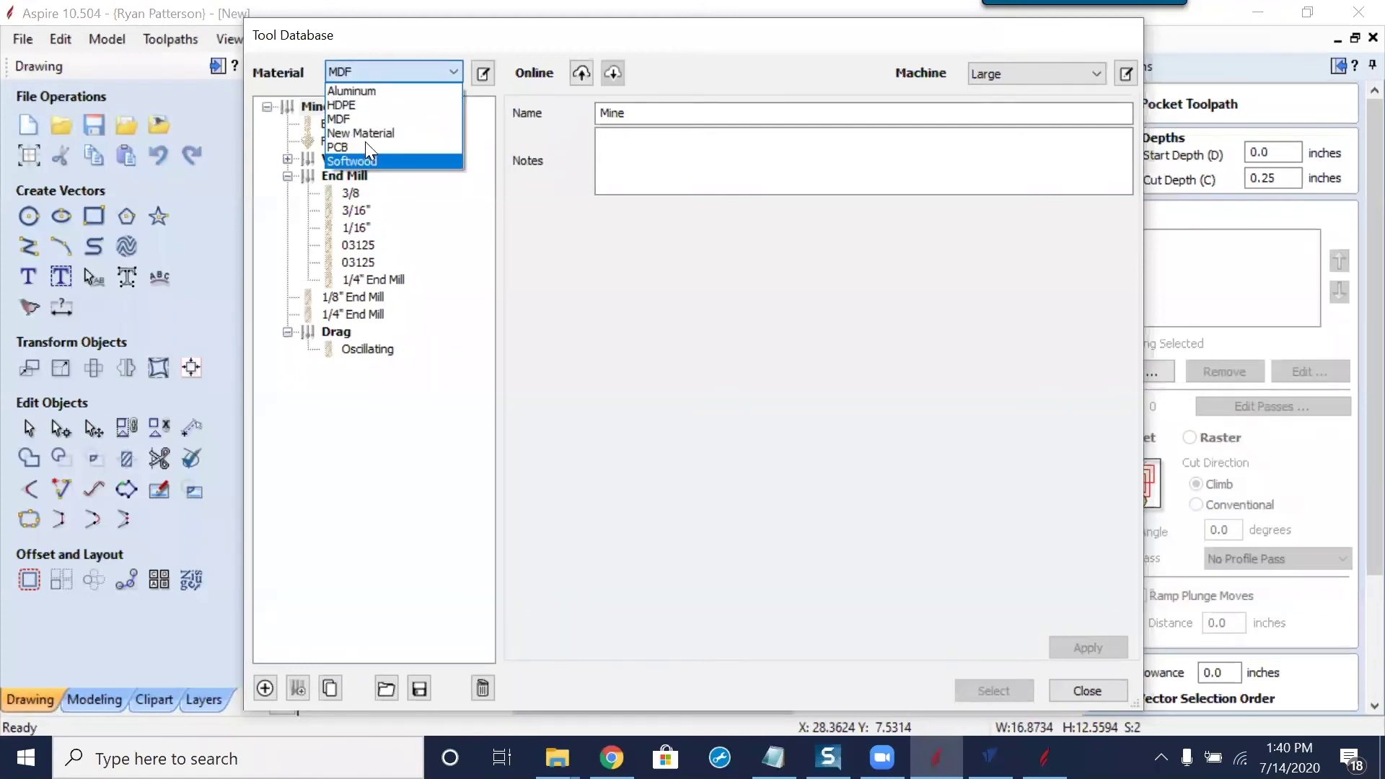
{"action": "left_click", "coordinate": [360, 104]}
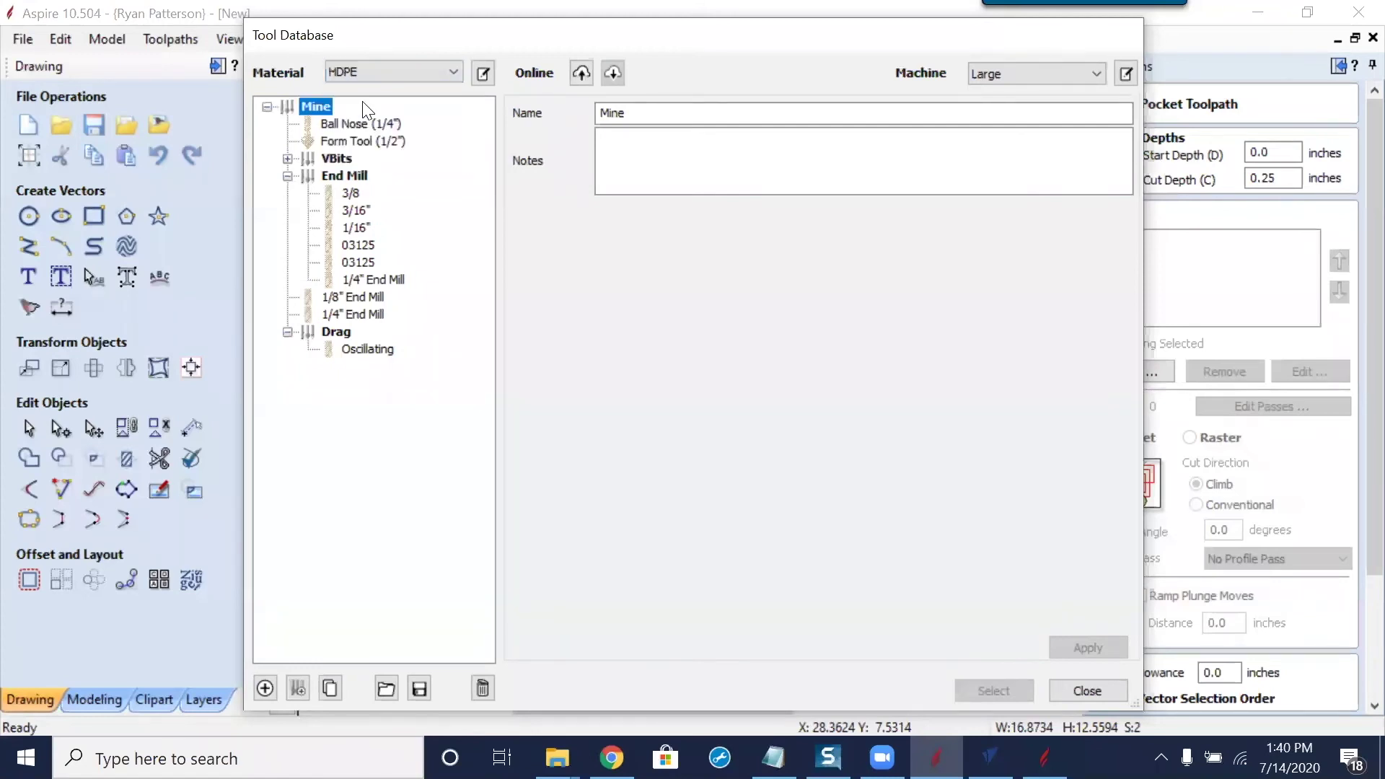
Create cutting settings for the 3/8 end mill and select it as the pocket tool
{"action": "left_click", "coordinate": [351, 194]}
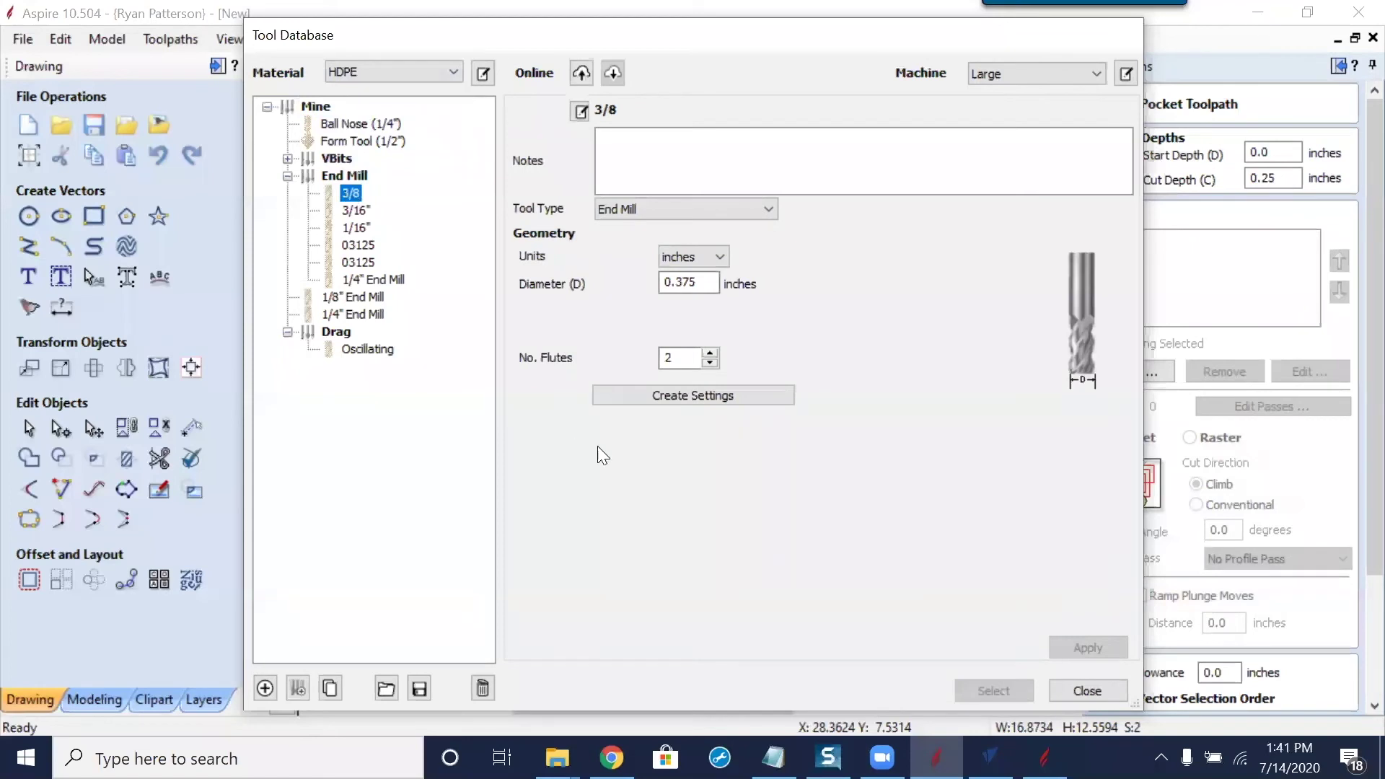
{"action": "left_click", "coordinate": [680, 398]}
{"action": "left_click", "coordinate": [1078, 647]}
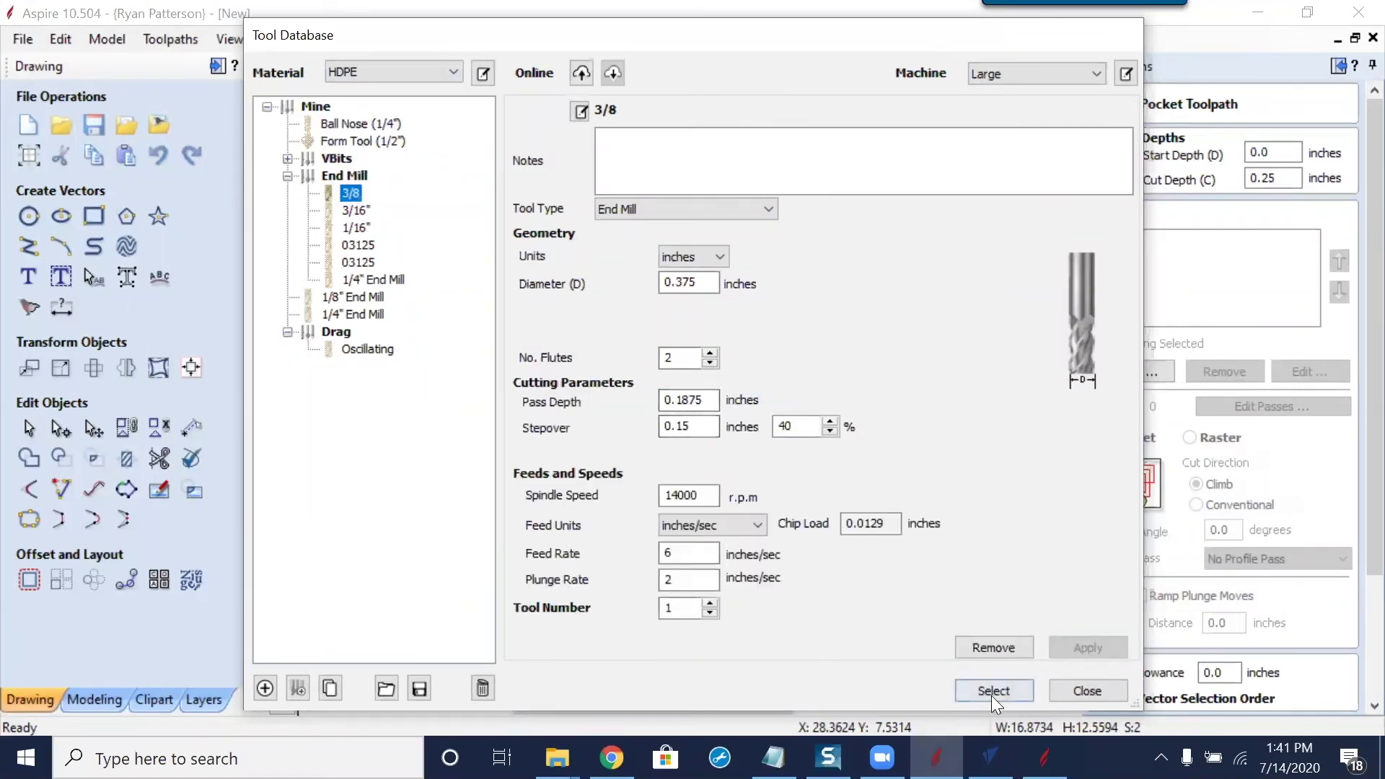
{"action": "left_click", "coordinate": [993, 690]}
Calculate the pocket toolpath, simulate all toolpaths, and inspect the machined lettering up close
{"action": "scroll", "coordinate": [1351, 505], "scroll_direction": "down", "scroll_amount": 5}
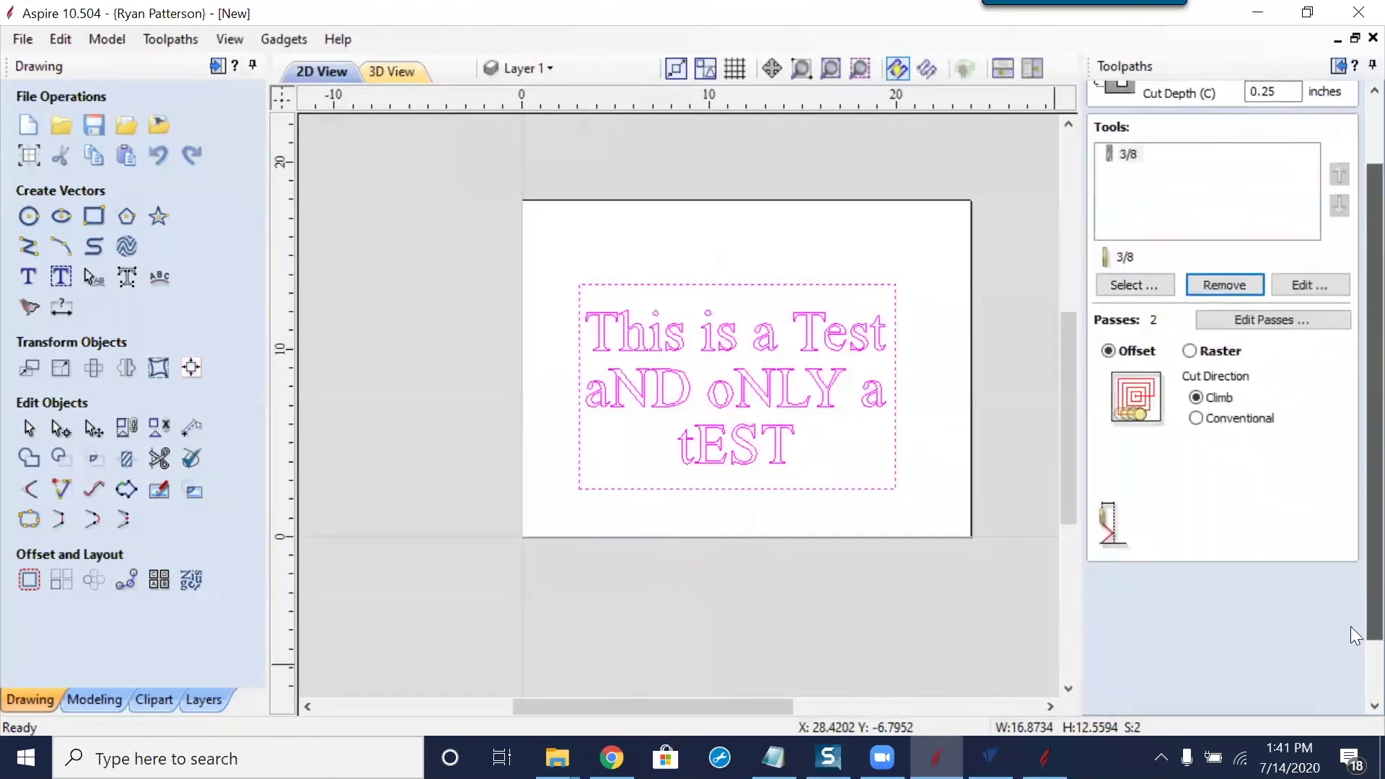
{"action": "left_click", "coordinate": [1104, 701]}
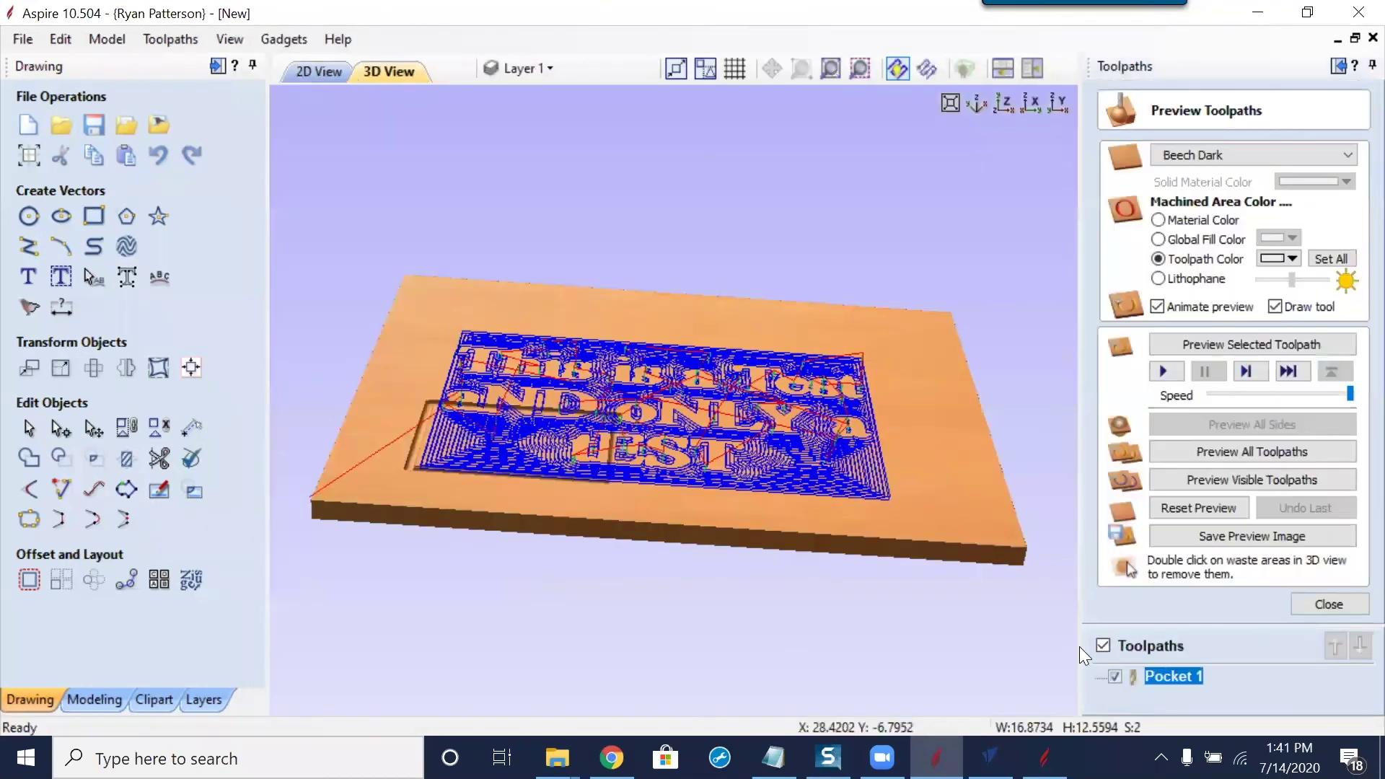
{"action": "left_click", "coordinate": [1156, 461]}
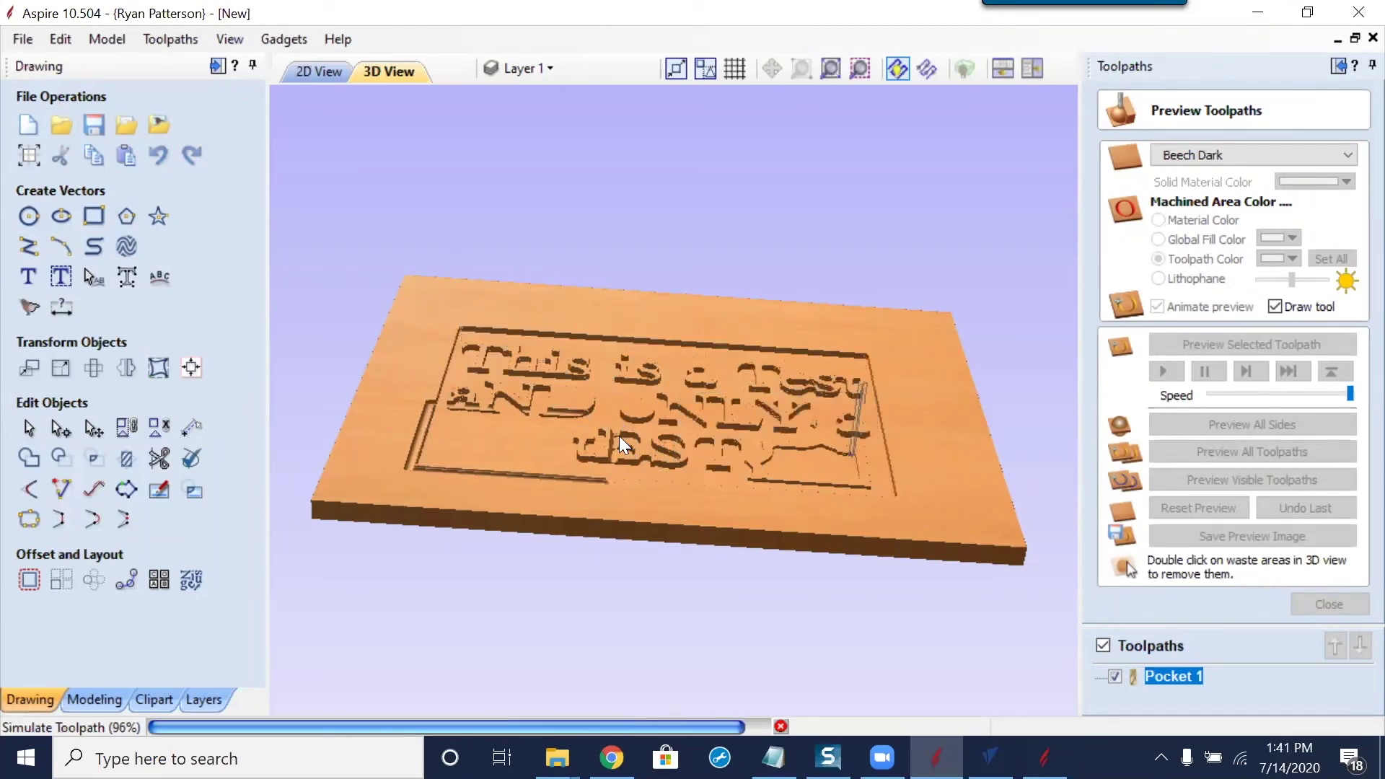
{"action": "left_click_drag", "start_coordinate": [617, 465], "coordinate": [527, 453]}
{"action": "scroll", "coordinate": [563, 627], "scroll_direction": "up", "scroll_amount": 2}
{"action": "scroll", "coordinate": [502, 455], "scroll_direction": "up", "scroll_amount": 2}
{"action": "scroll", "coordinate": [502, 455], "scroll_direction": "up", "scroll_amount": 2}
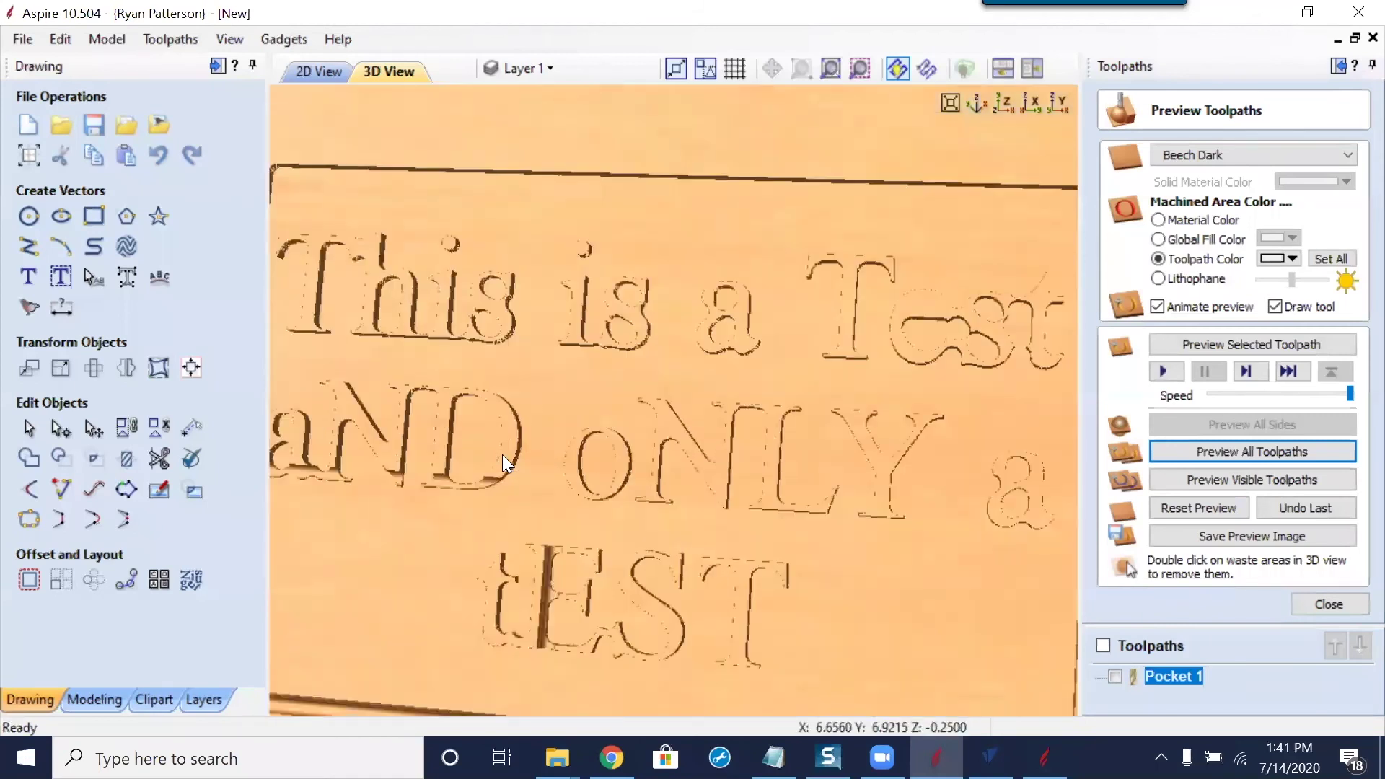
Reopen the pocket toolpath, create cutting settings for the 3/16" end mill, and add it as the second tool
{"action": "scroll", "coordinate": [618, 322], "scroll_direction": "up", "scroll_amount": 2}
{"action": "scroll", "coordinate": [487, 166], "scroll_direction": "up", "scroll_amount": 2}
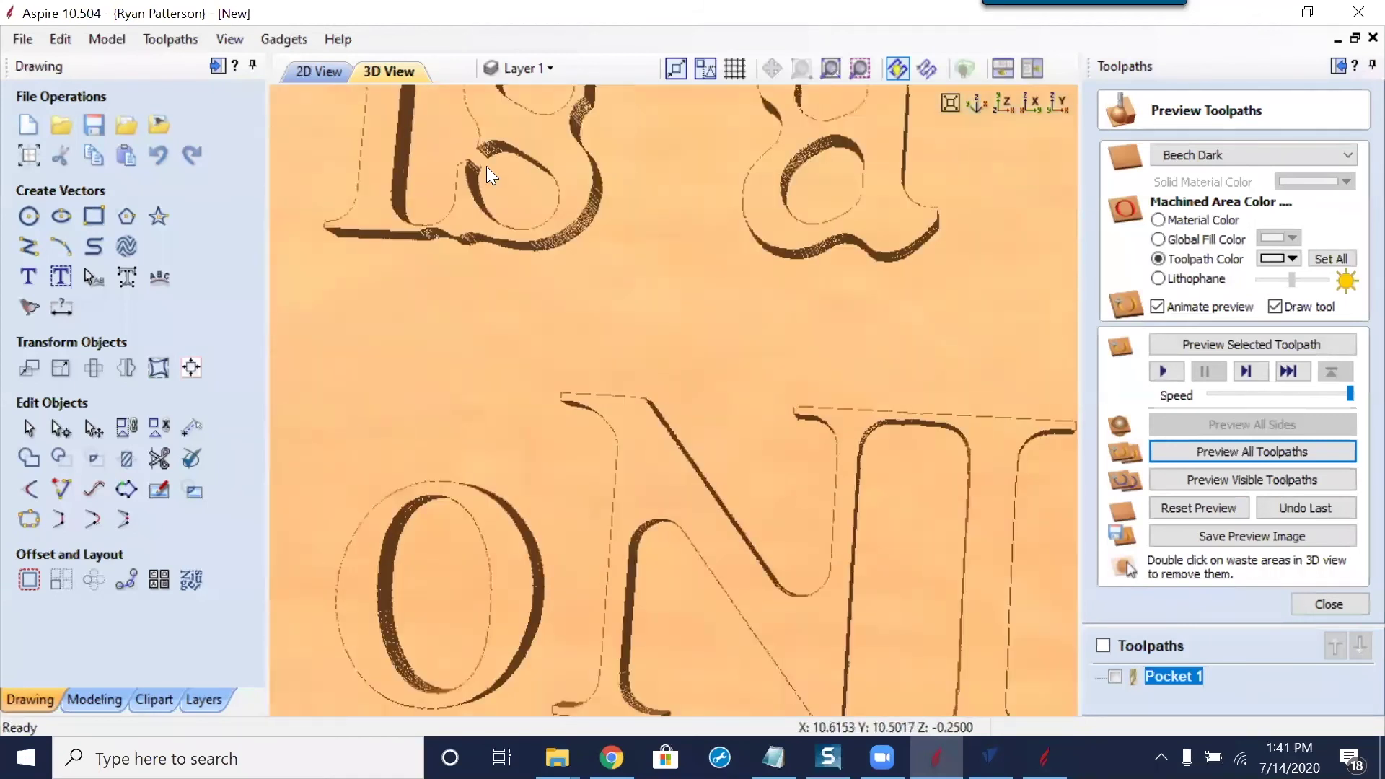
{"action": "scroll", "coordinate": [603, 225], "scroll_direction": "down", "scroll_amount": 3}
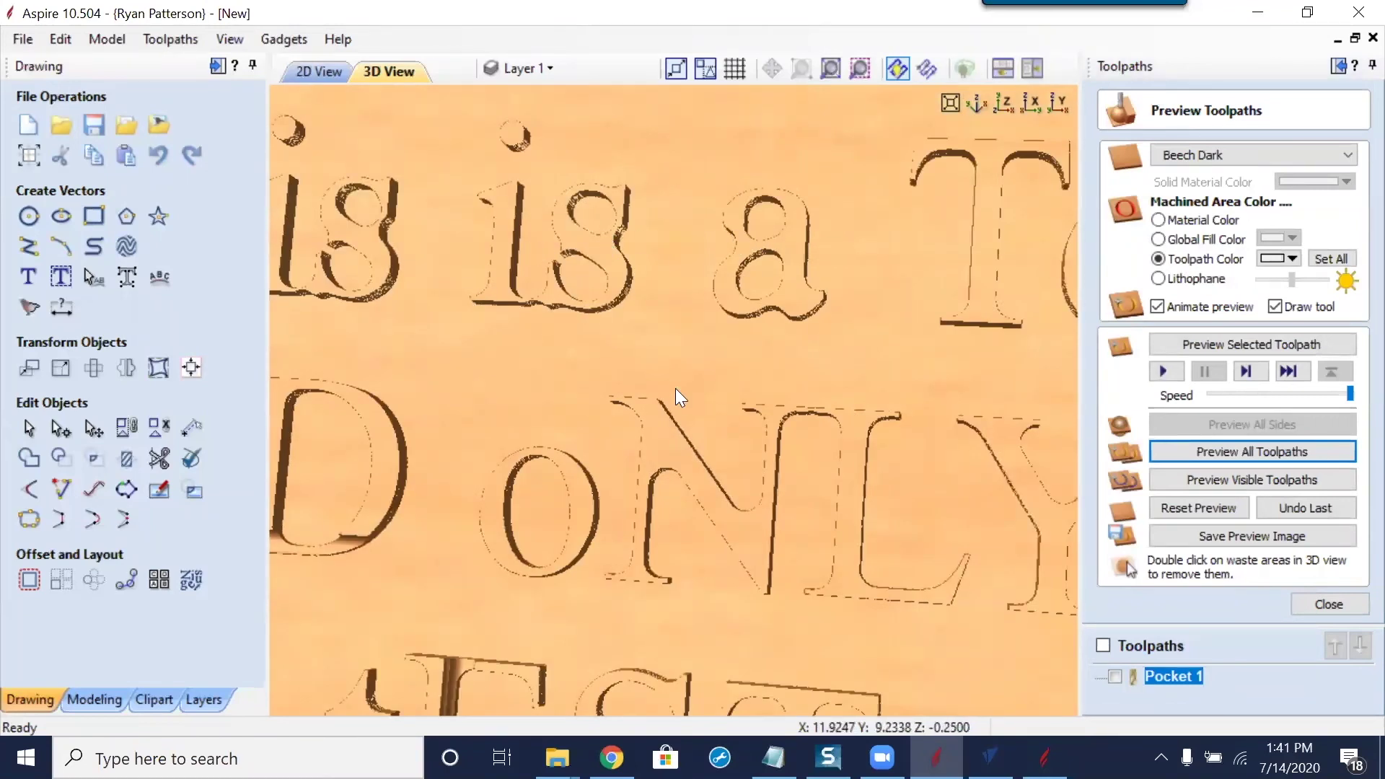
{"action": "scroll", "coordinate": [675, 388], "scroll_direction": "down", "scroll_amount": 5}
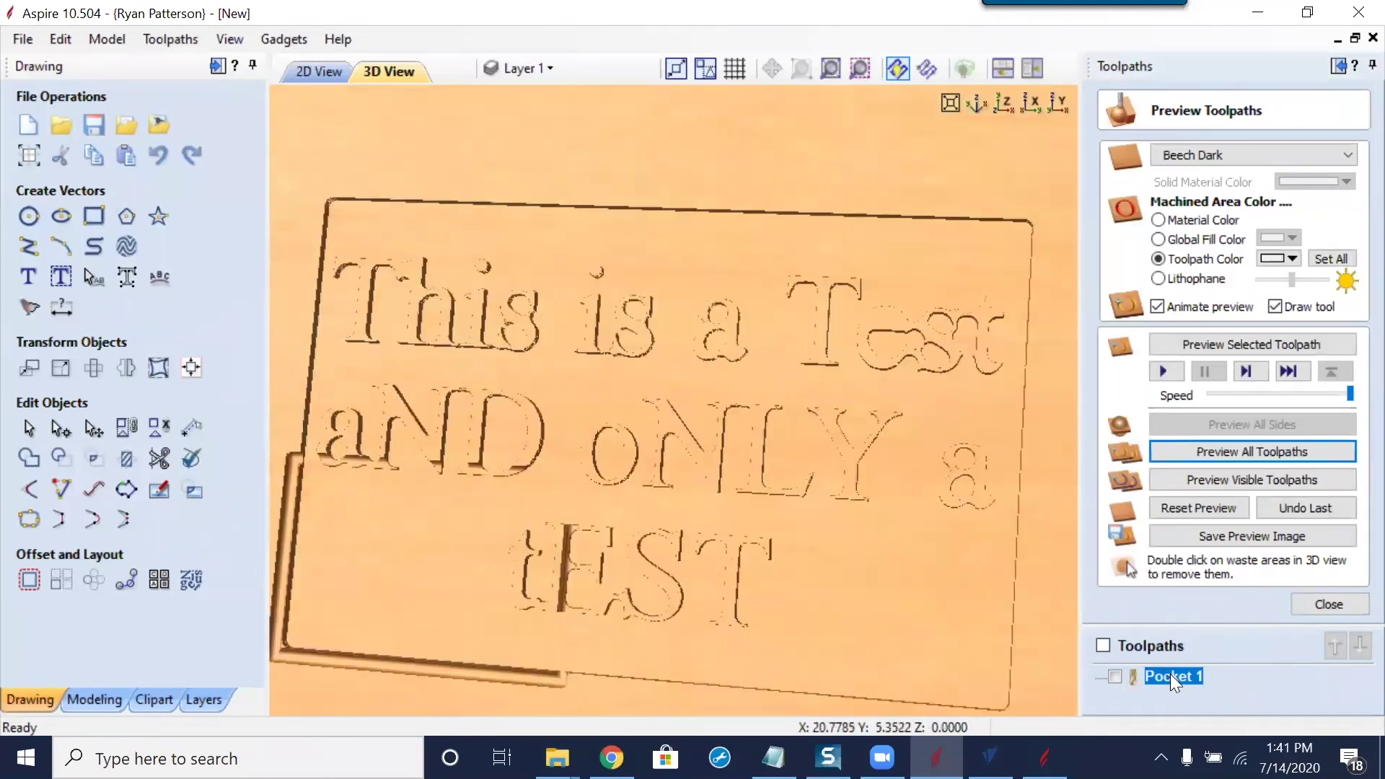
{"action": "double_click", "coordinate": [1170, 674]}
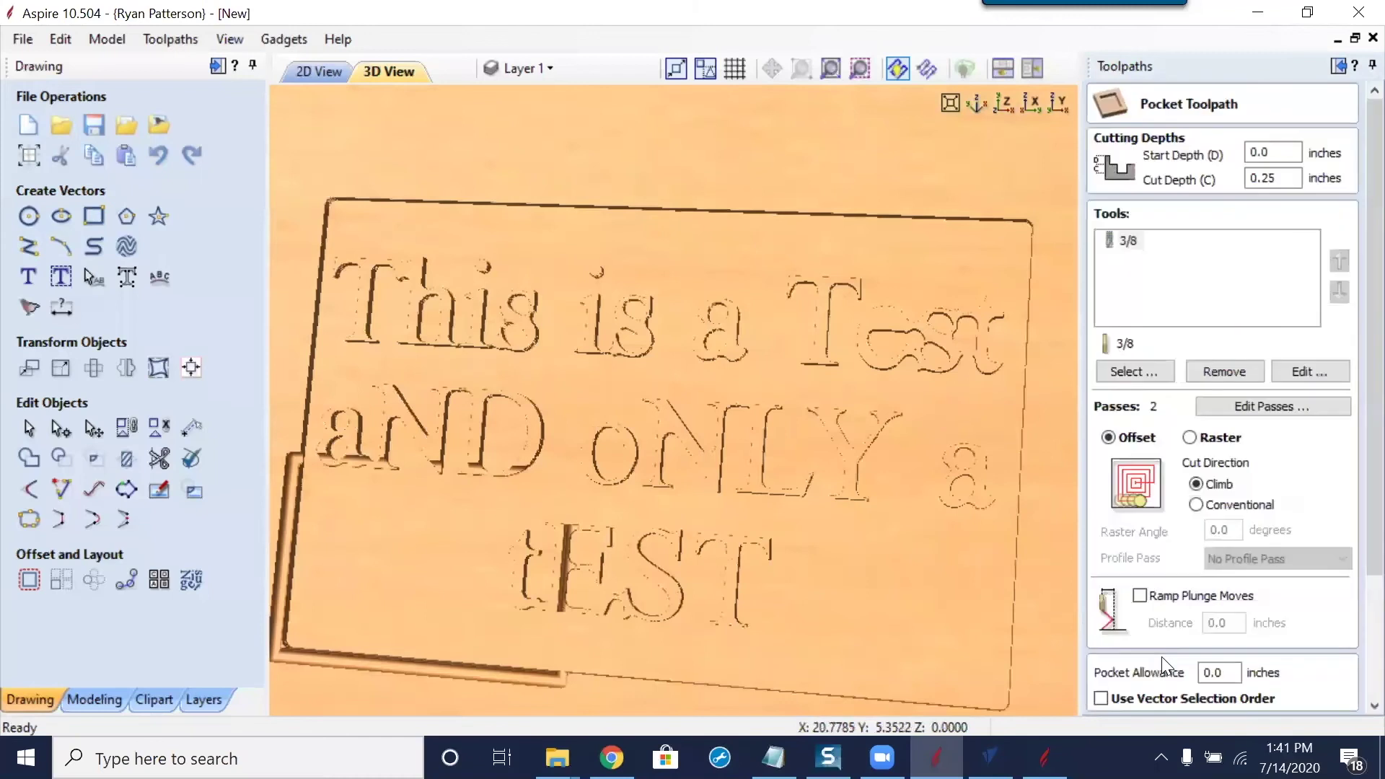
{"action": "left_click", "coordinate": [1158, 371]}
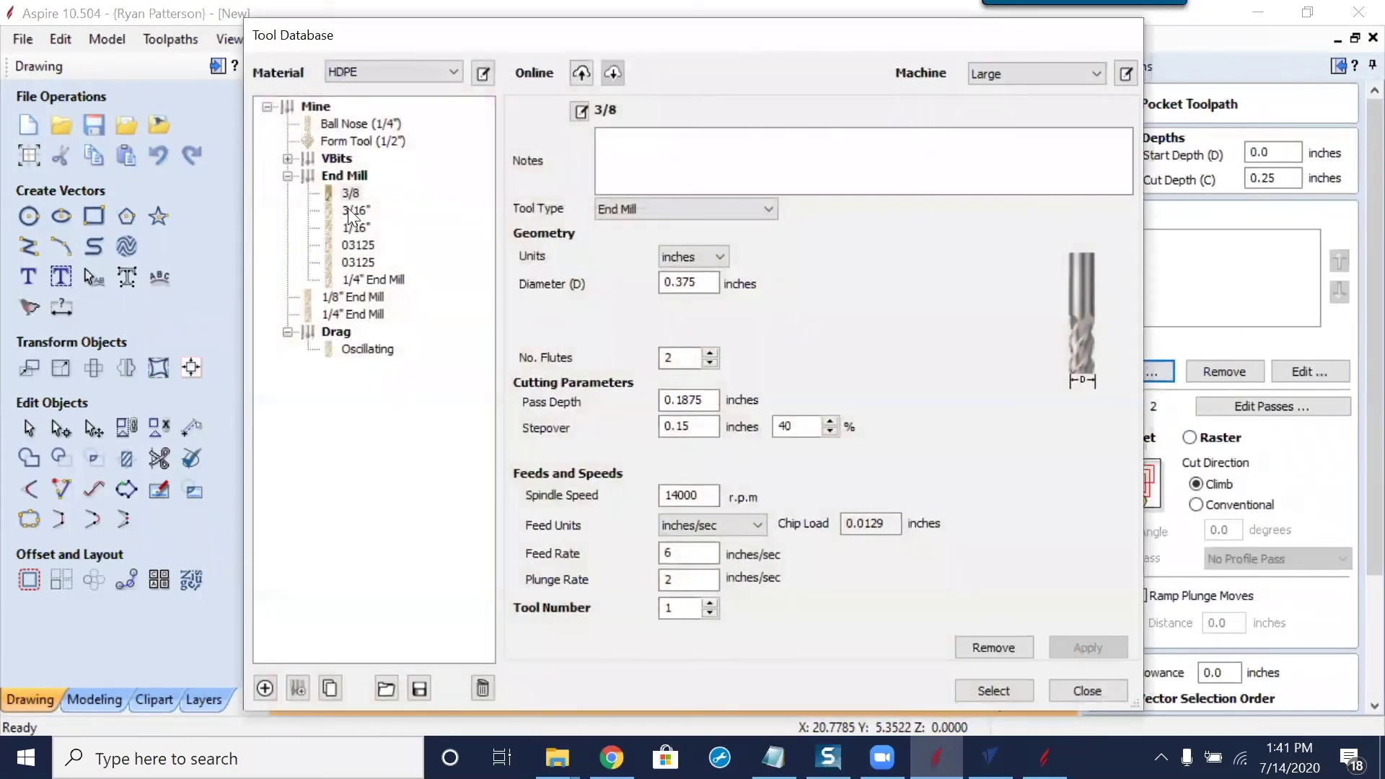
{"action": "left_click", "coordinate": [349, 210]}
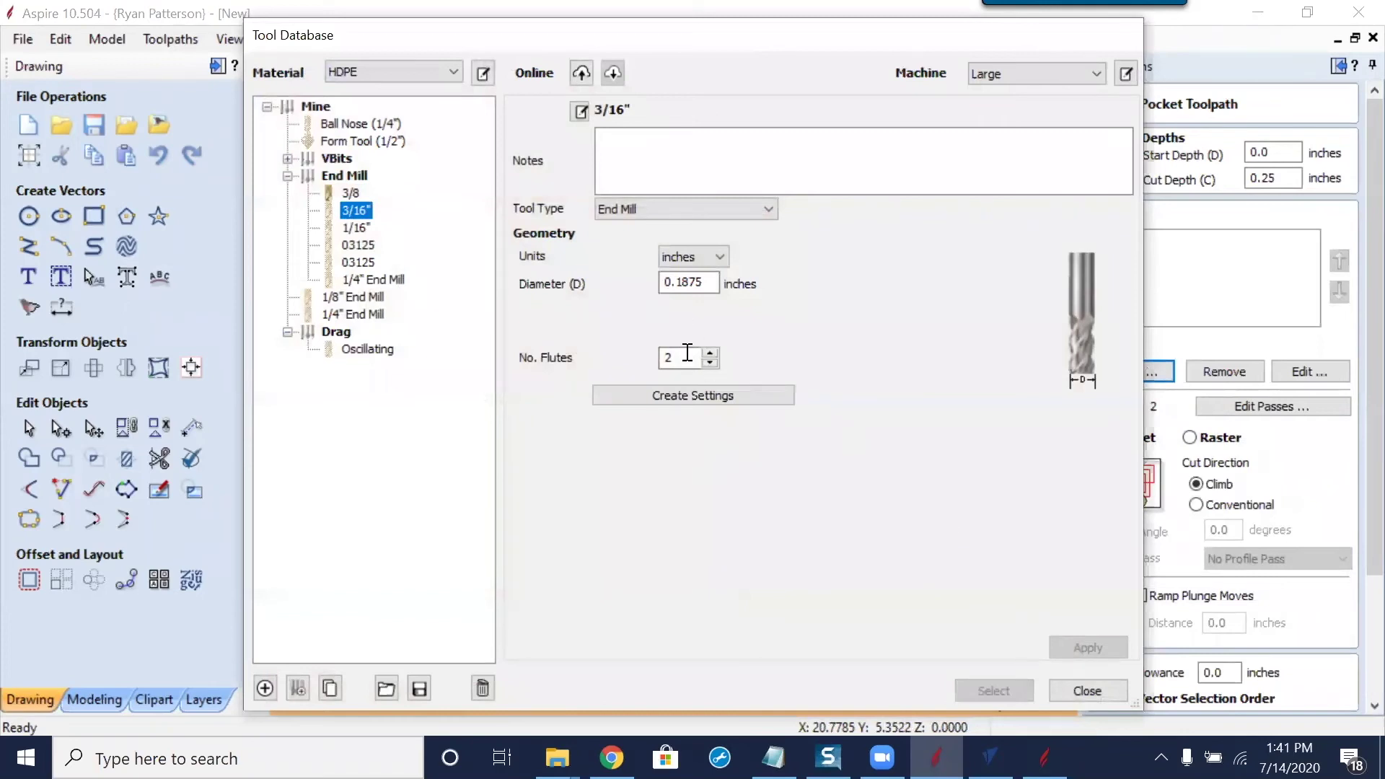
{"action": "left_click", "coordinate": [701, 394]}
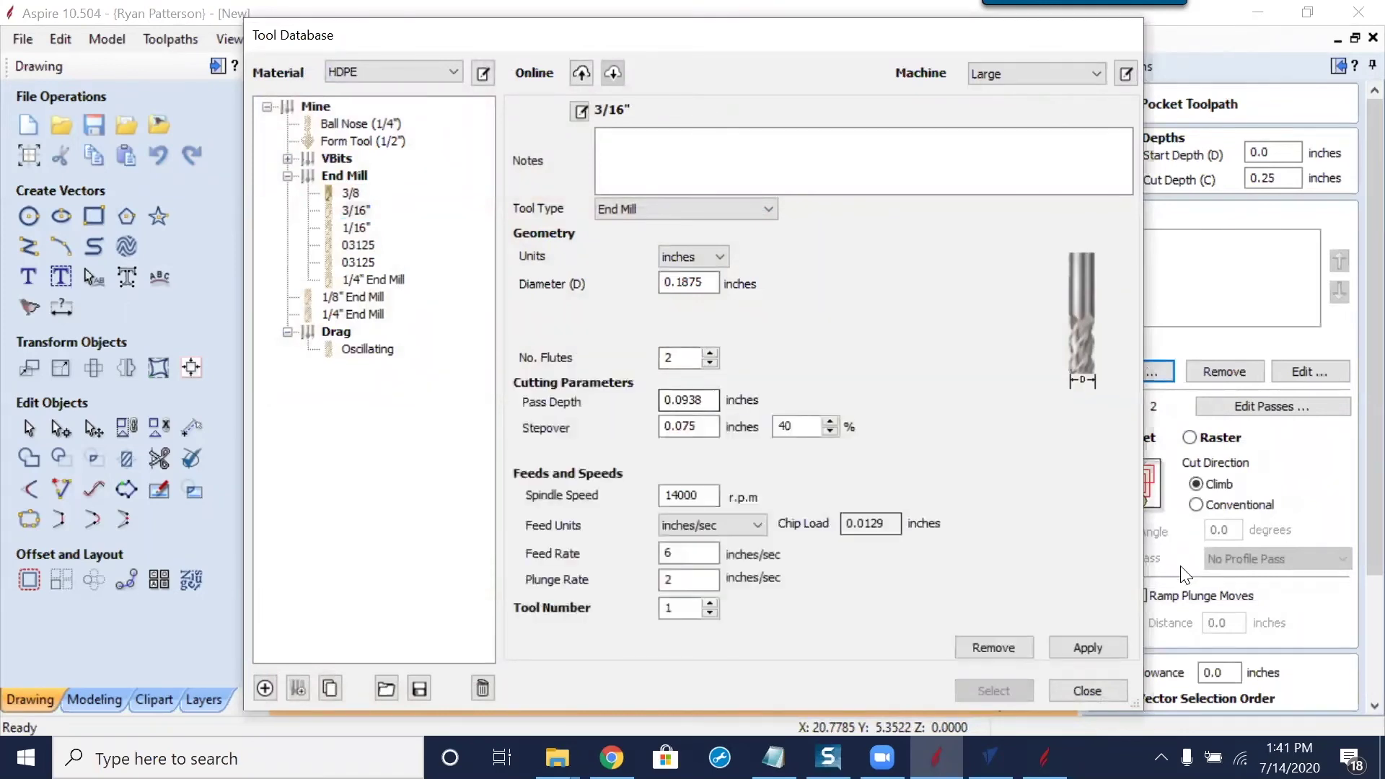
{"action": "left_click", "coordinate": [1099, 645]}
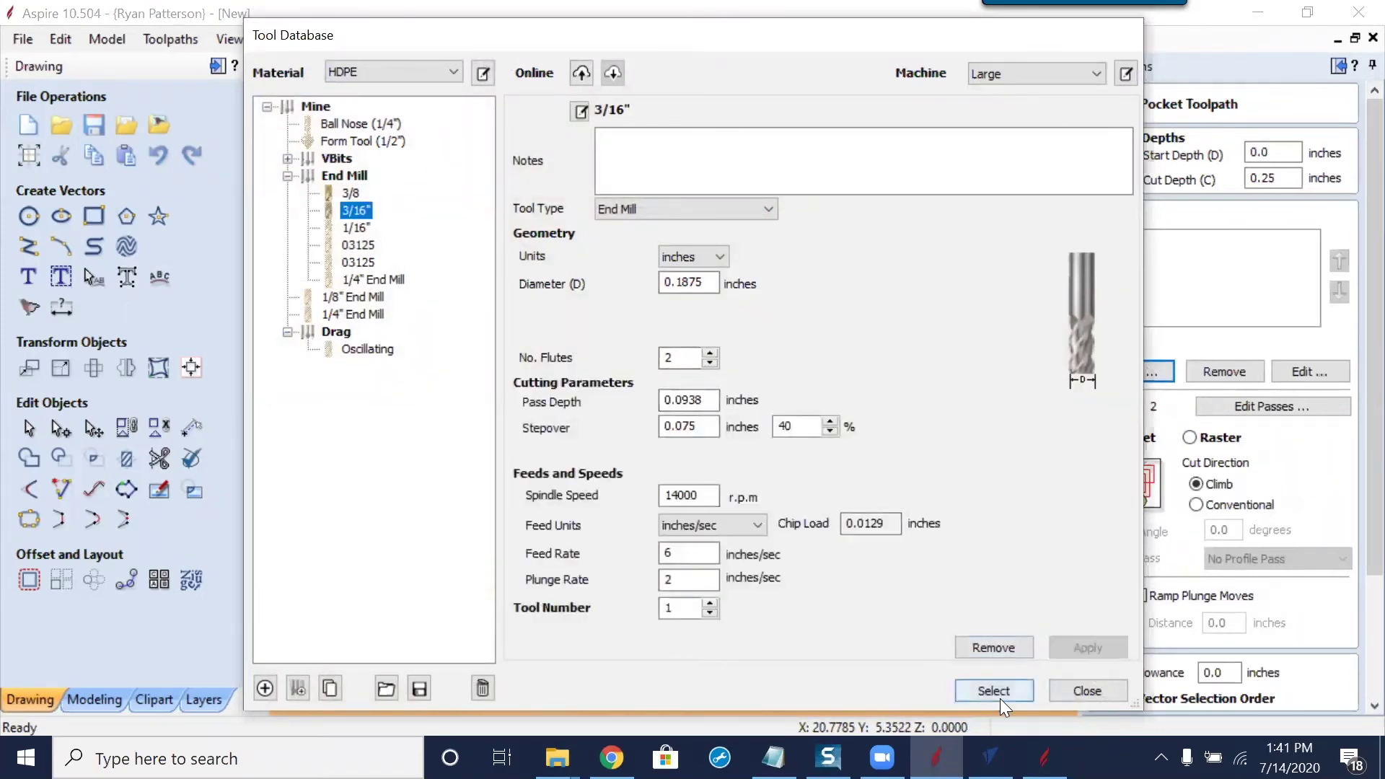
{"action": "left_click", "coordinate": [1000, 697]}
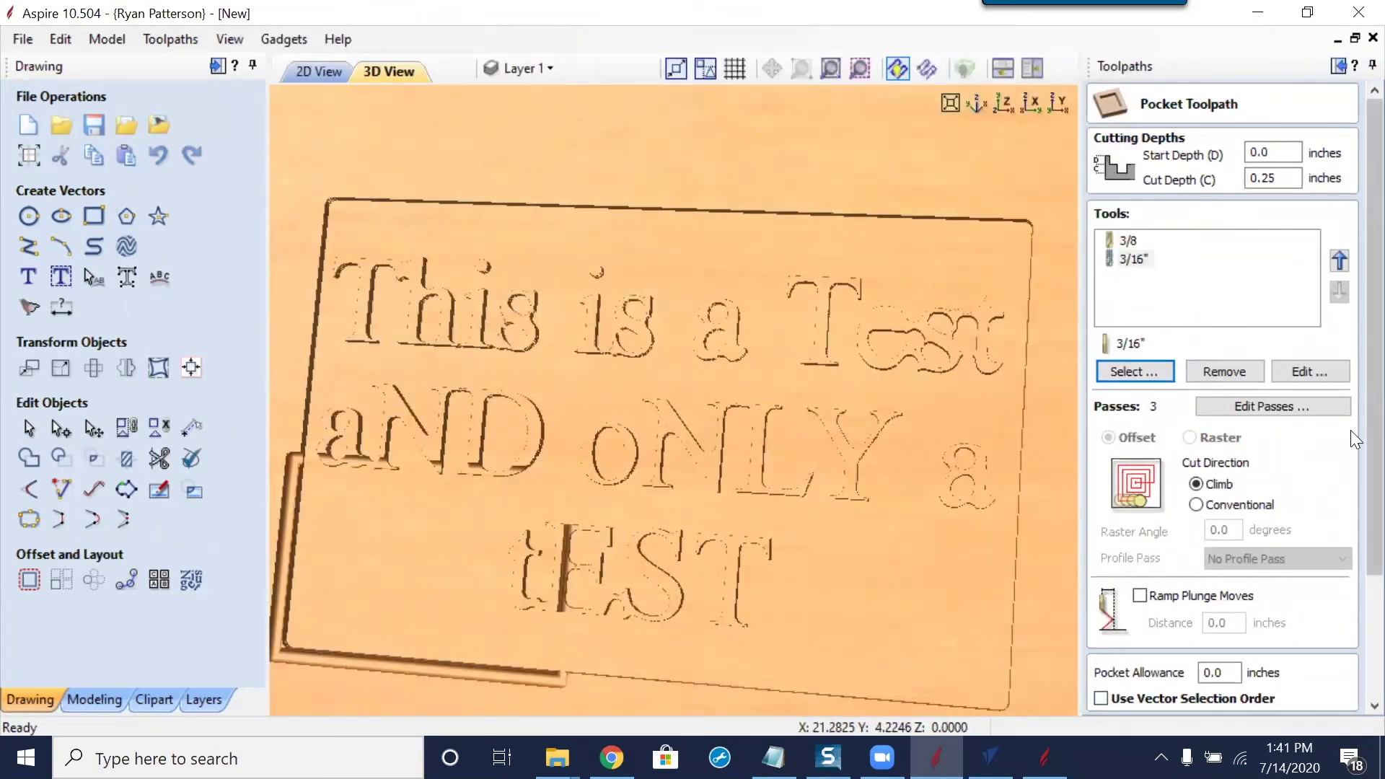
Recalculate the two-tool pocket and hide its clearance toolpath to inspect the 3/16" passes around the lettering
{"action": "scroll", "coordinate": [1351, 433], "scroll_direction": "down", "scroll_amount": 3}
{"action": "left_click", "coordinate": [1138, 696]}
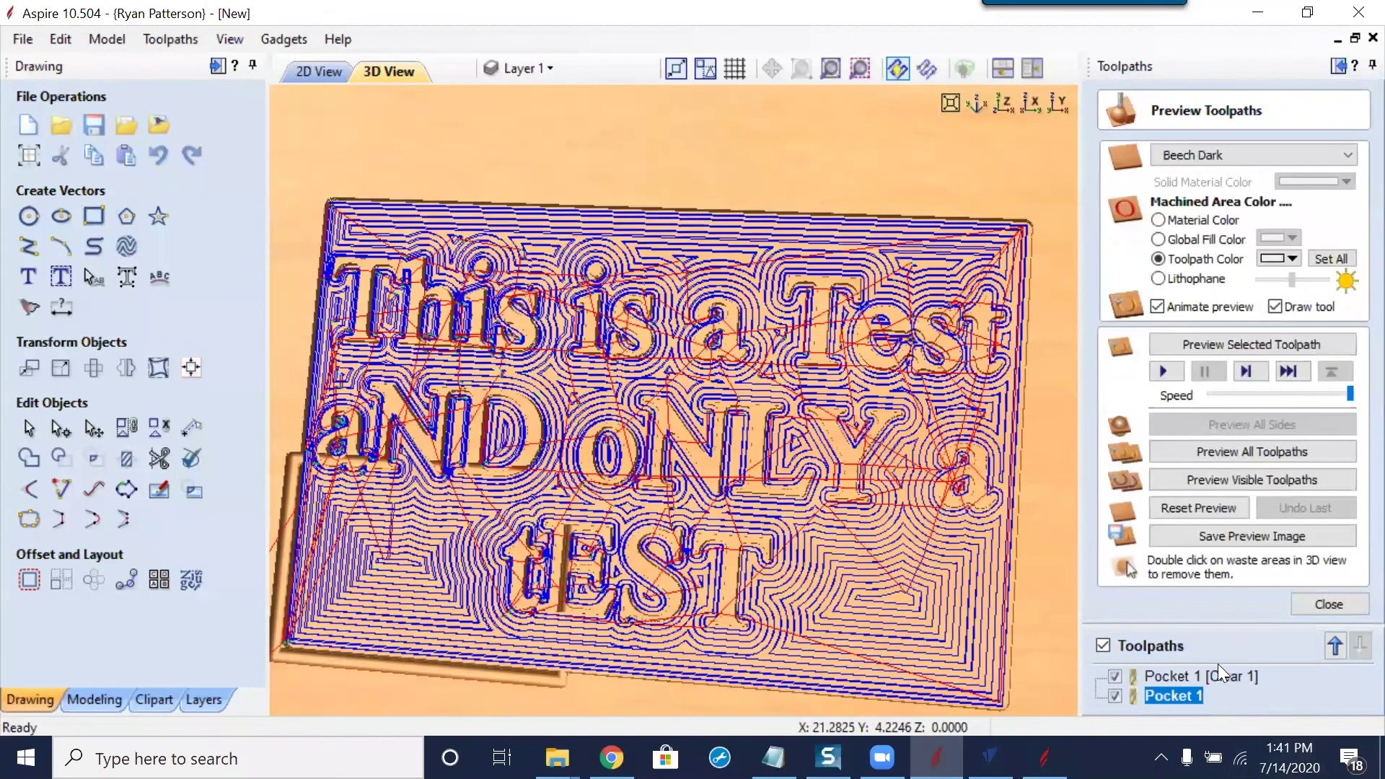
{"action": "left_click", "coordinate": [1339, 605]}
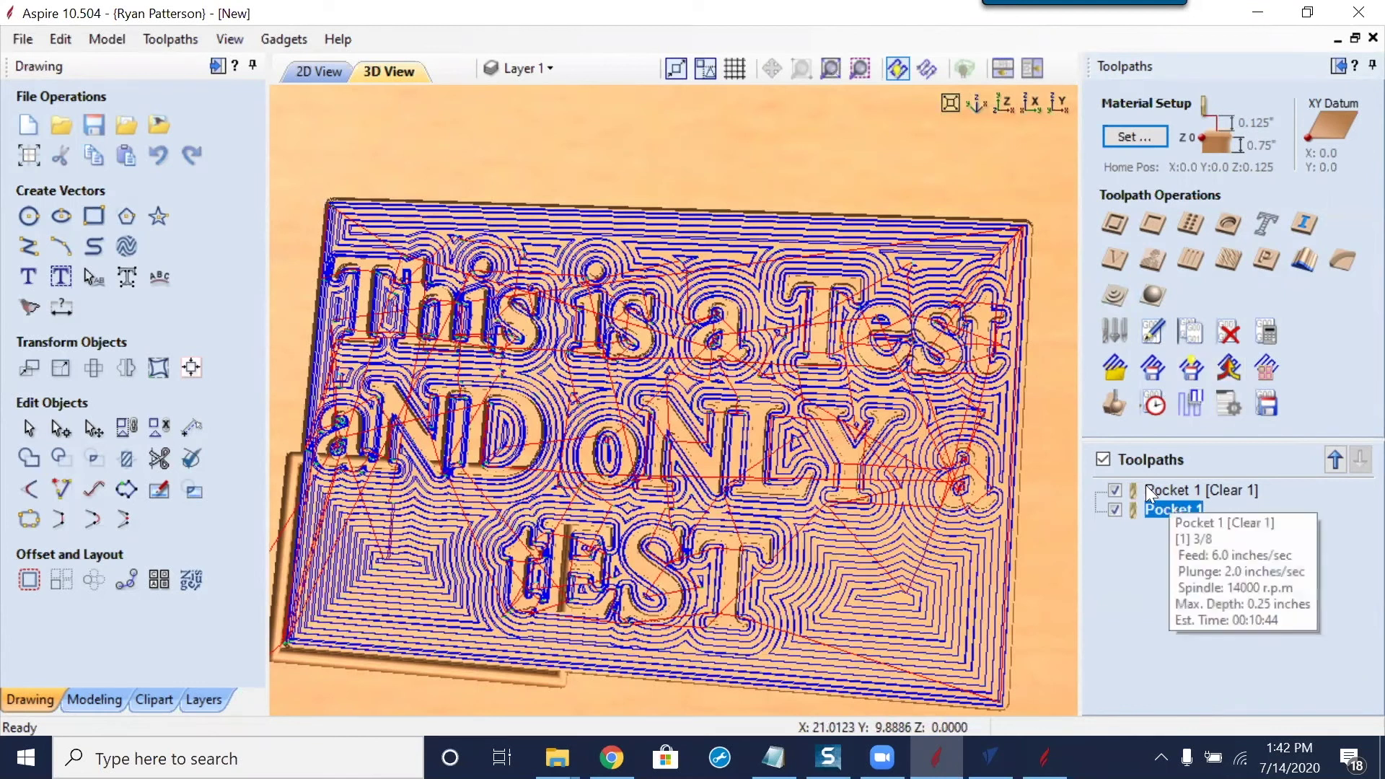
{"action": "left_click", "coordinate": [1116, 490]}
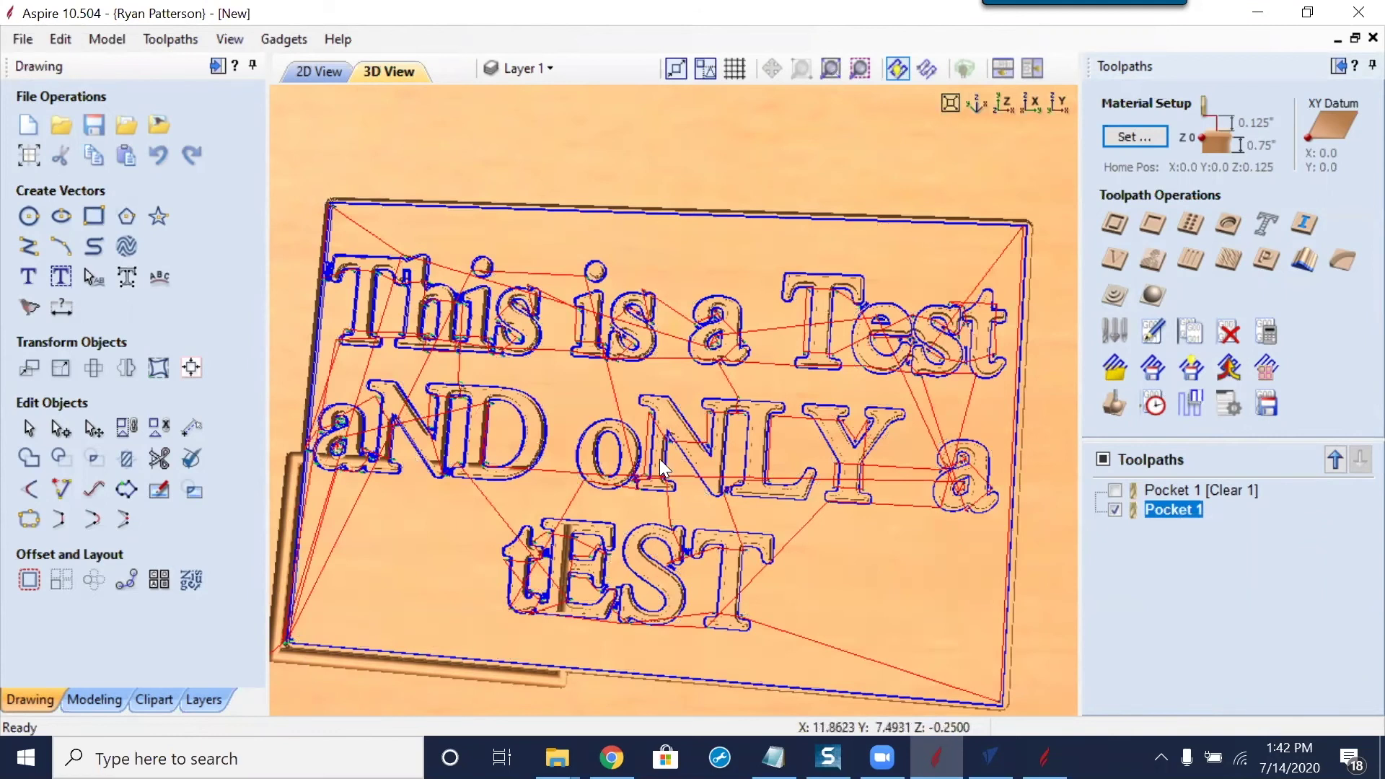
{"action": "scroll", "coordinate": [659, 459], "scroll_direction": "up", "scroll_amount": 5}
{"action": "scroll", "coordinate": [537, 523], "scroll_direction": "up", "scroll_amount": 2}
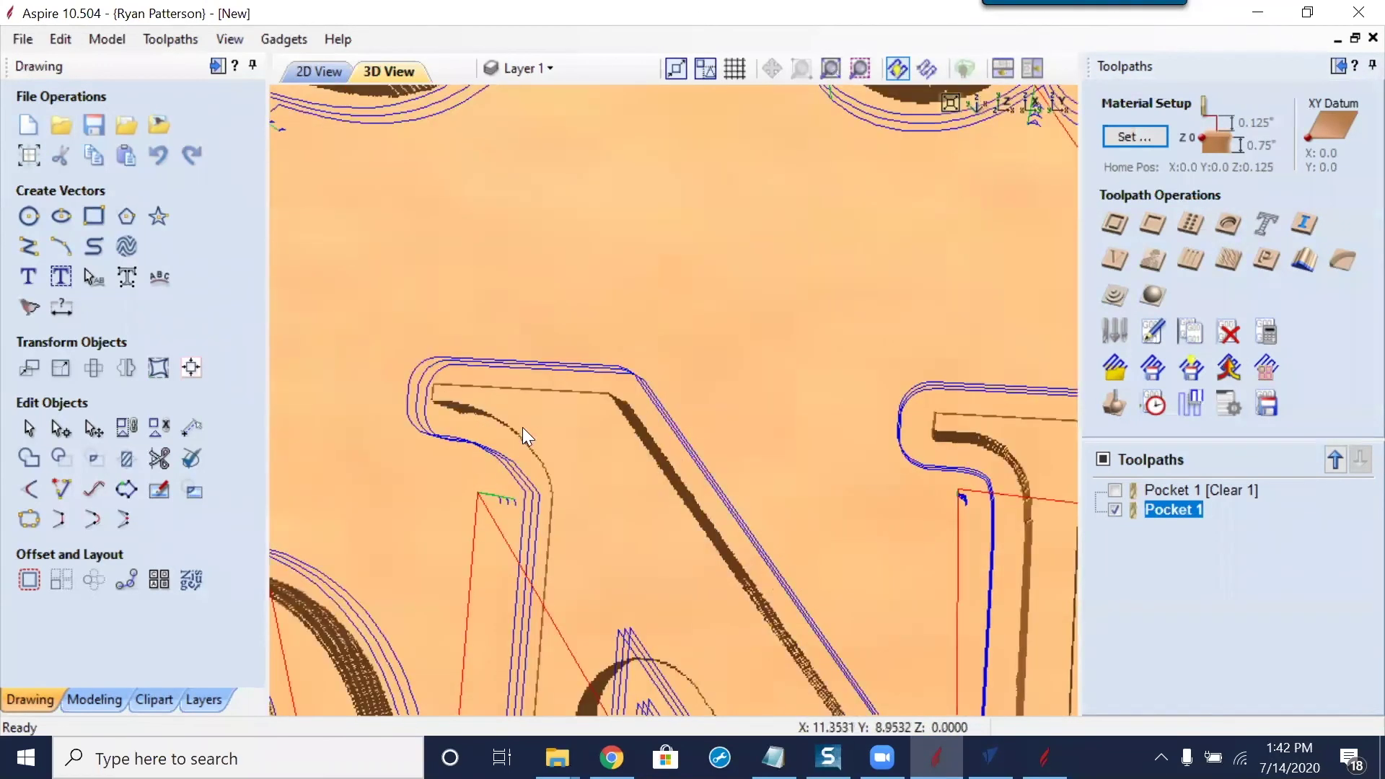
{"action": "scroll", "coordinate": [649, 549], "scroll_direction": "down", "scroll_amount": 2}
{"action": "scroll", "coordinate": [673, 559], "scroll_direction": "down", "scroll_amount": 1}
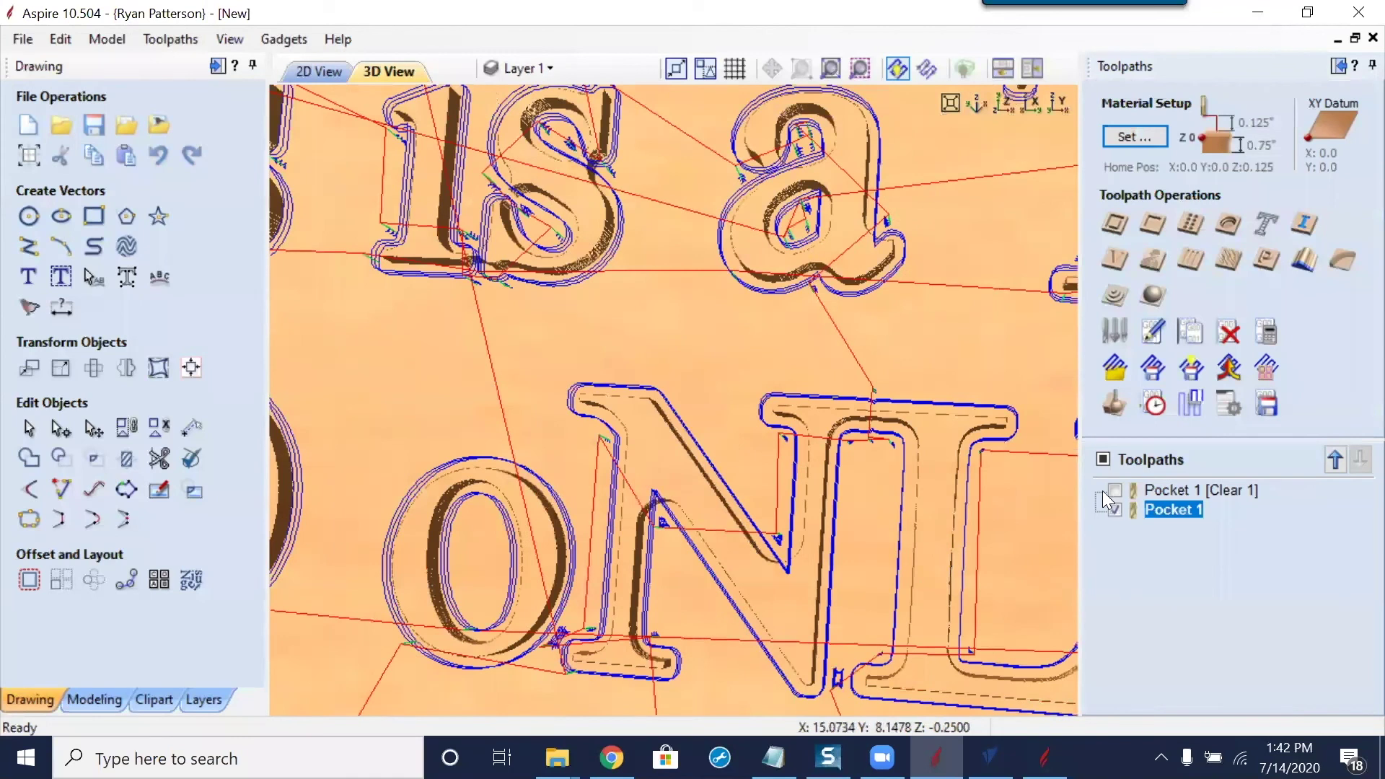
{"action": "double_click", "coordinate": [1162, 507]}
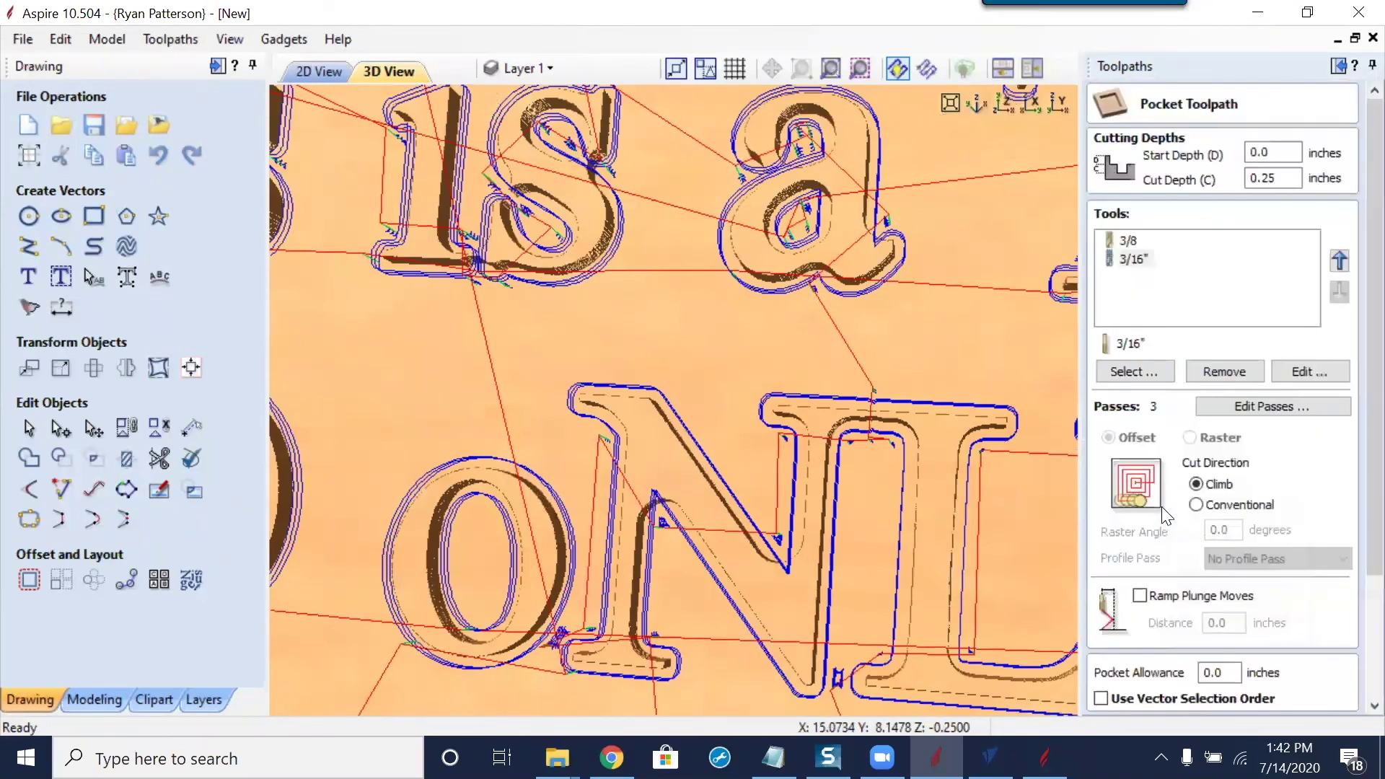
{"action": "left_click", "coordinate": [1147, 370]}
{"action": "left_click", "coordinate": [1102, 686]}
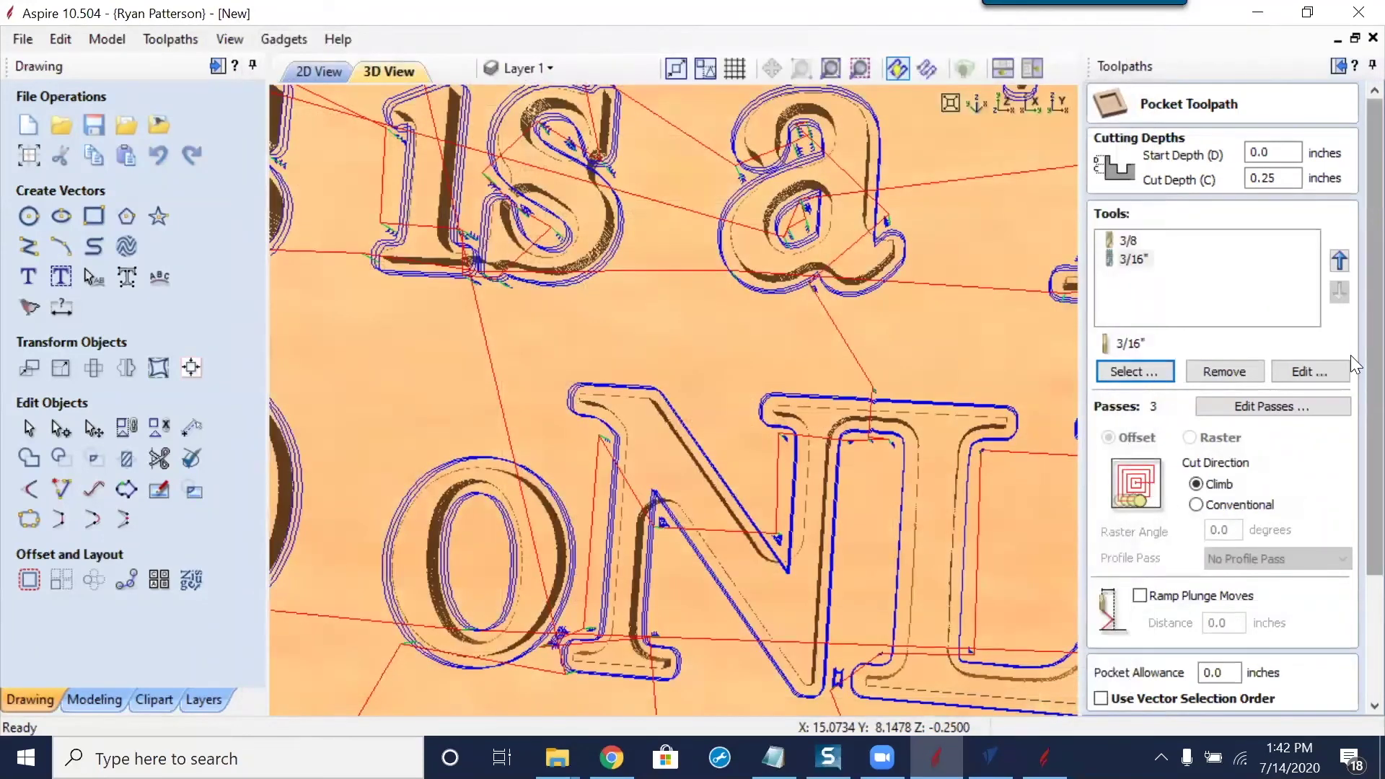
{"action": "scroll", "coordinate": [1351, 355], "scroll_direction": "down", "scroll_amount": 3}
{"action": "left_click", "coordinate": [1333, 702]}
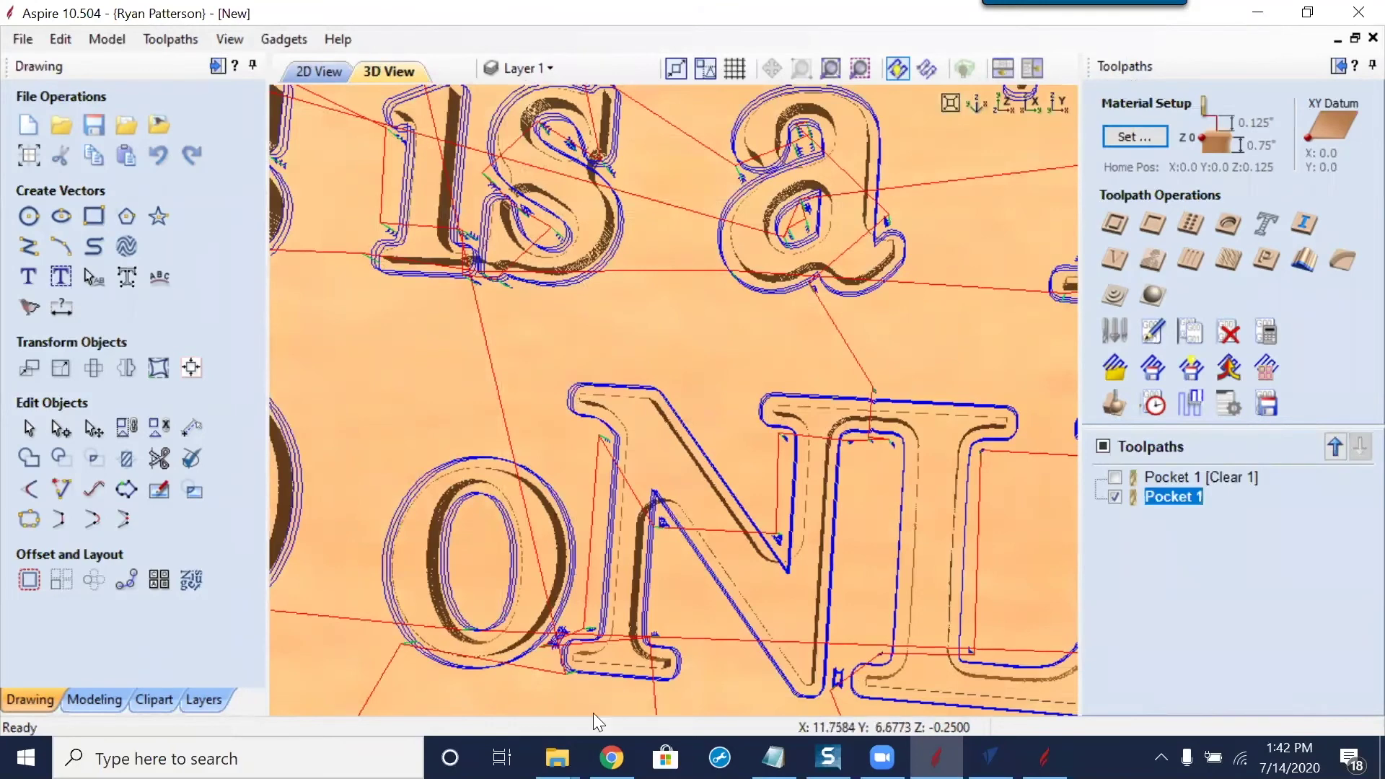
Open the Drawer project and migrate the tool database, post processors, settings, textures and sculpting presets from V10.0
{"action": "mouse_move", "coordinate": [547, 724]}
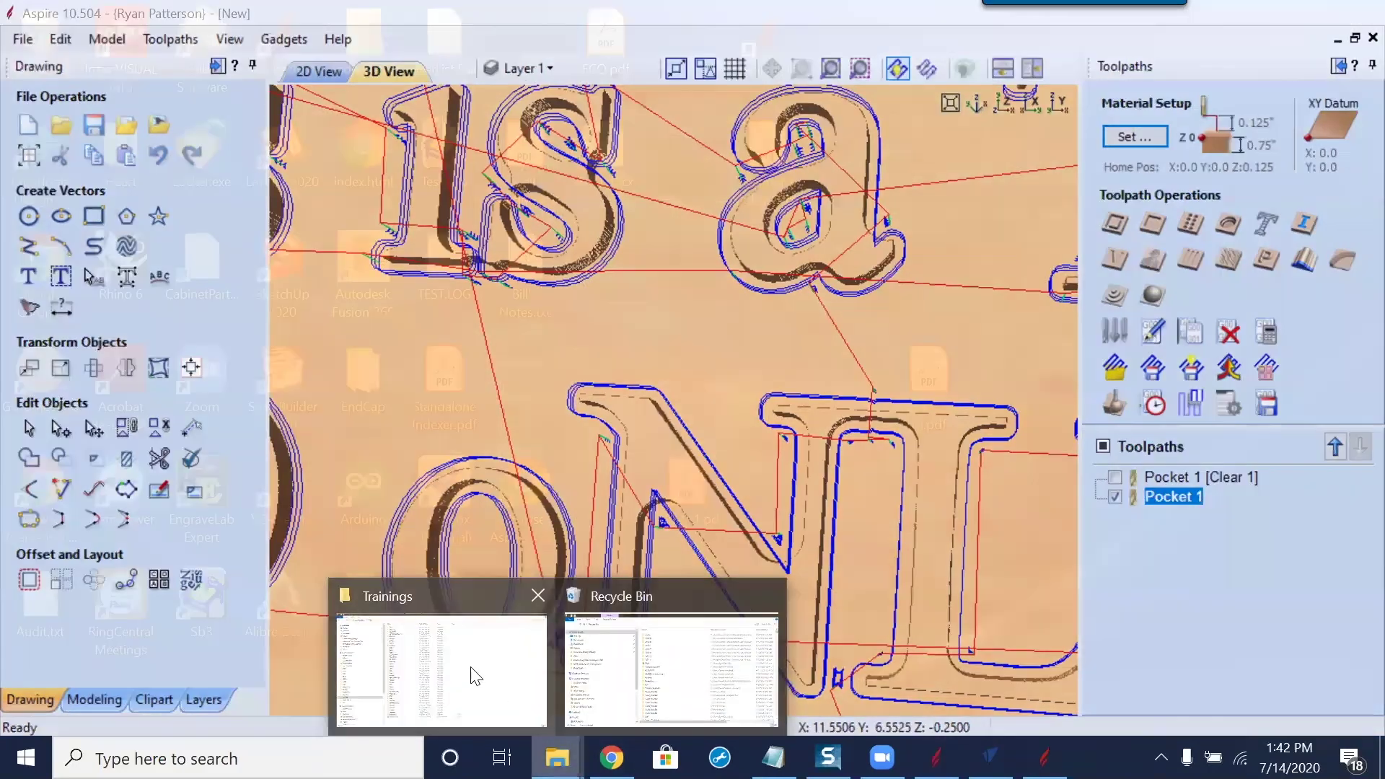
{"action": "mouse_move", "coordinate": [508, 656]}
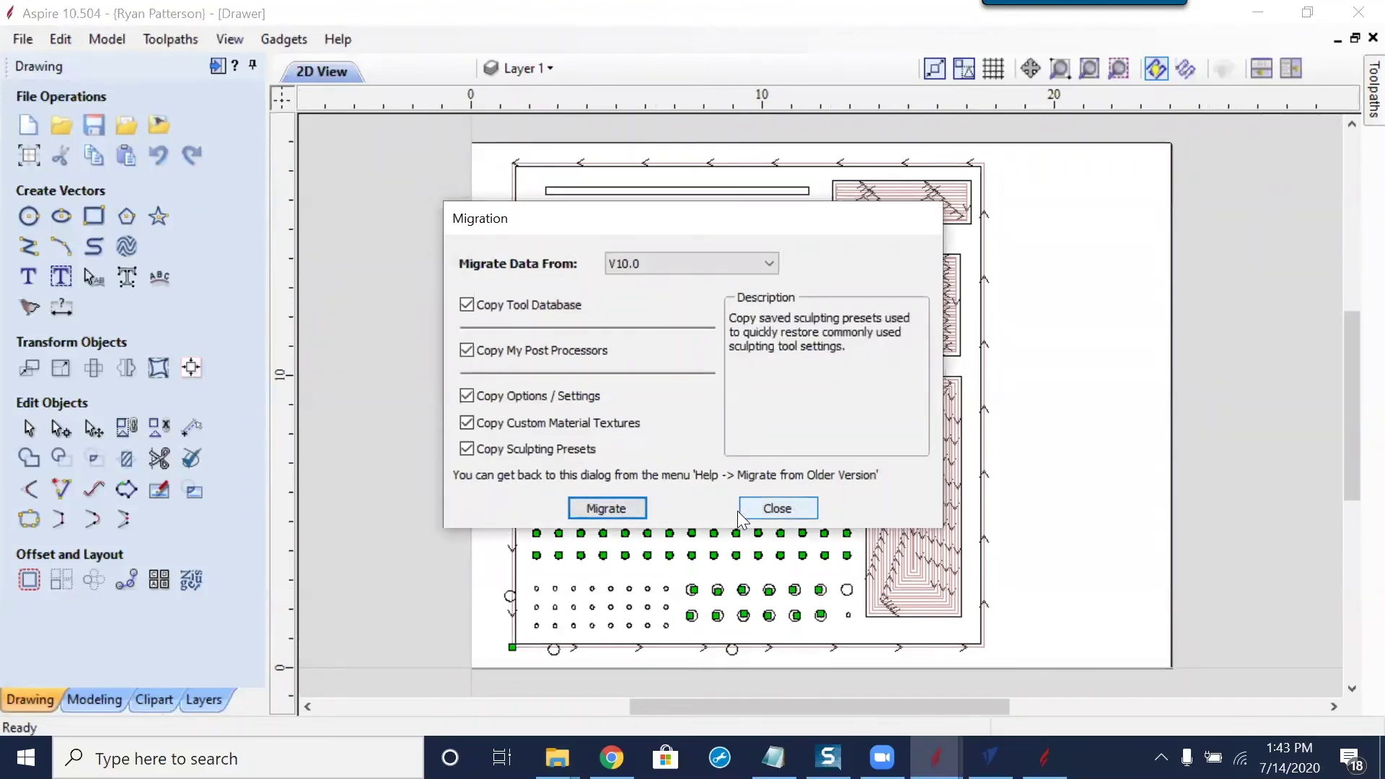
{"action": "left_click", "coordinate": [604, 509]}
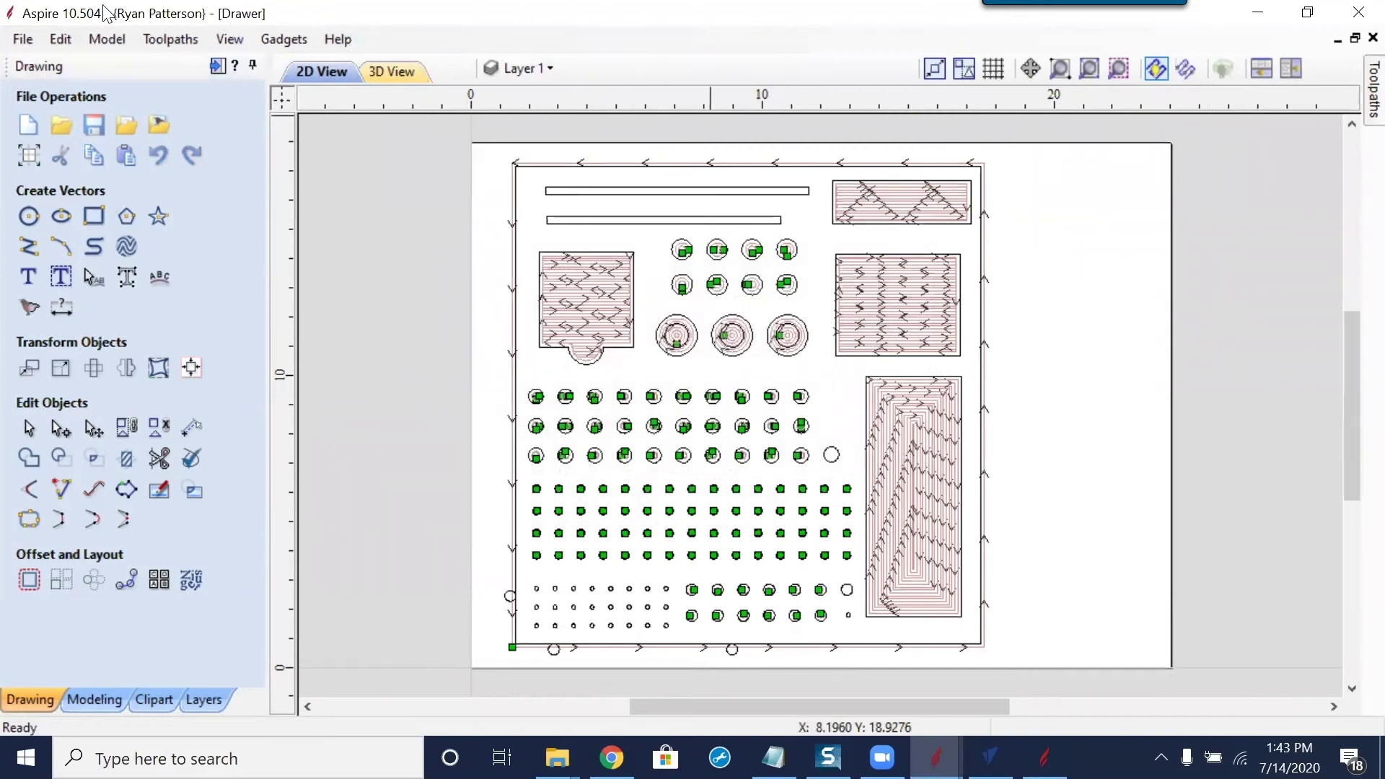
Display the Drawer project's toolpath list, hide every toolpath in the drawing, and look through the list
{"action": "left_click", "coordinate": [1373, 92]}
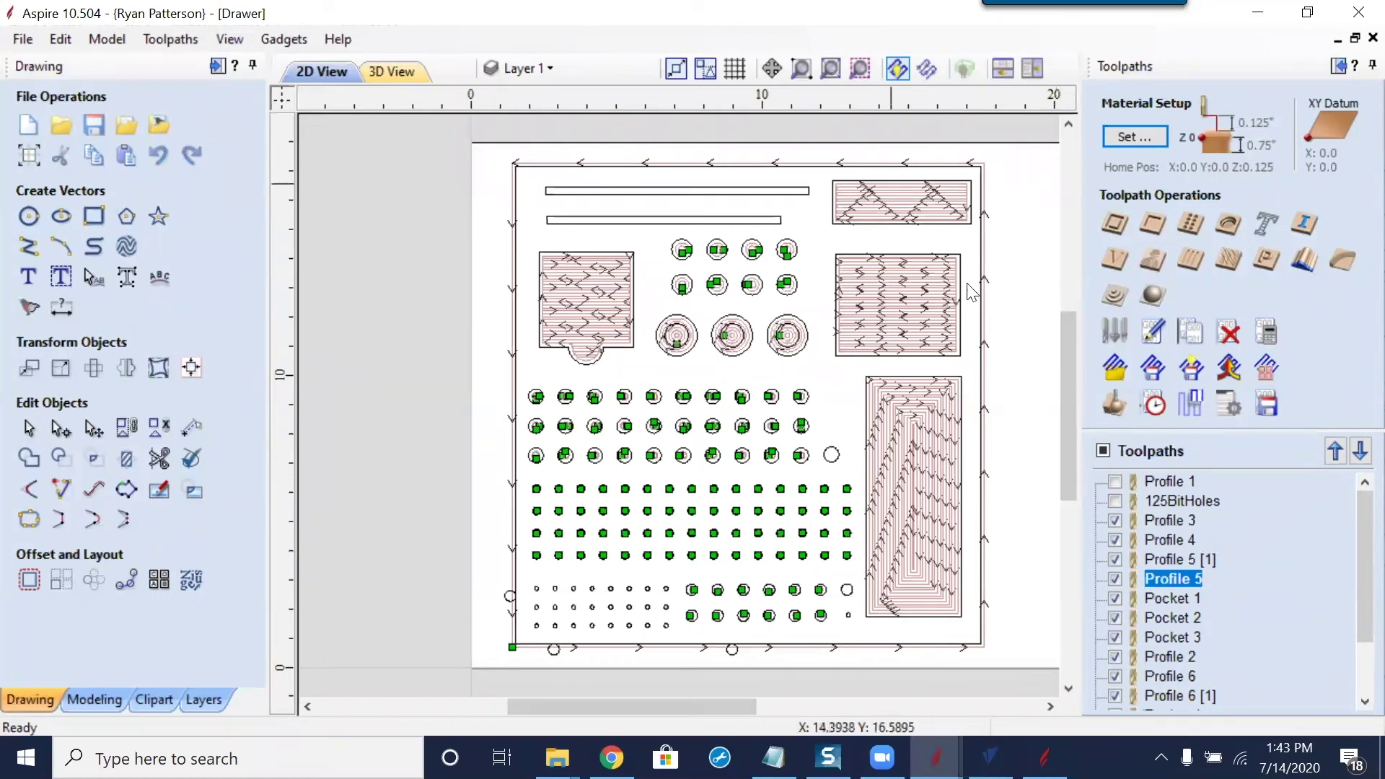
{"action": "left_click", "coordinate": [1104, 451]}
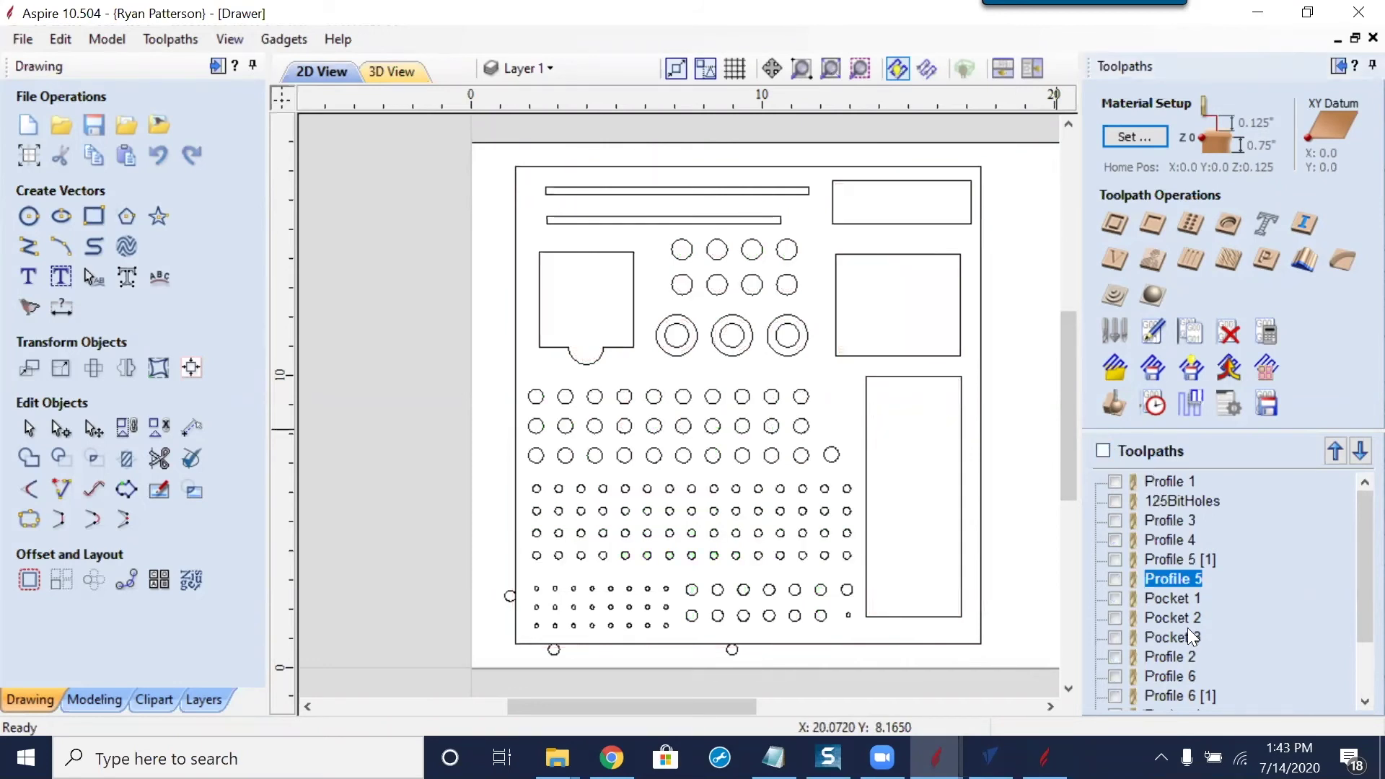
{"action": "scroll", "coordinate": [1202, 658], "scroll_direction": "down", "scroll_amount": 2}
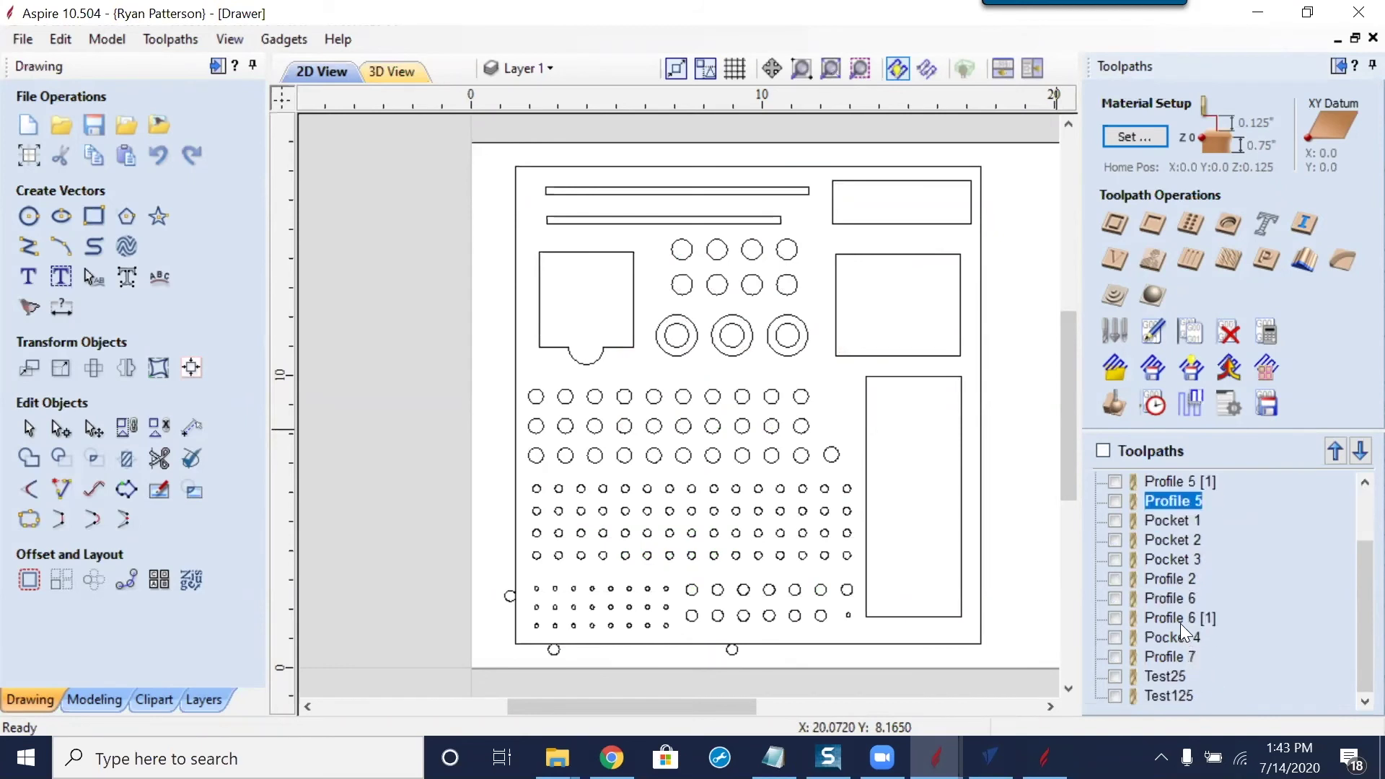
{"action": "scroll", "coordinate": [1184, 658], "scroll_direction": "up", "scroll_amount": 2}
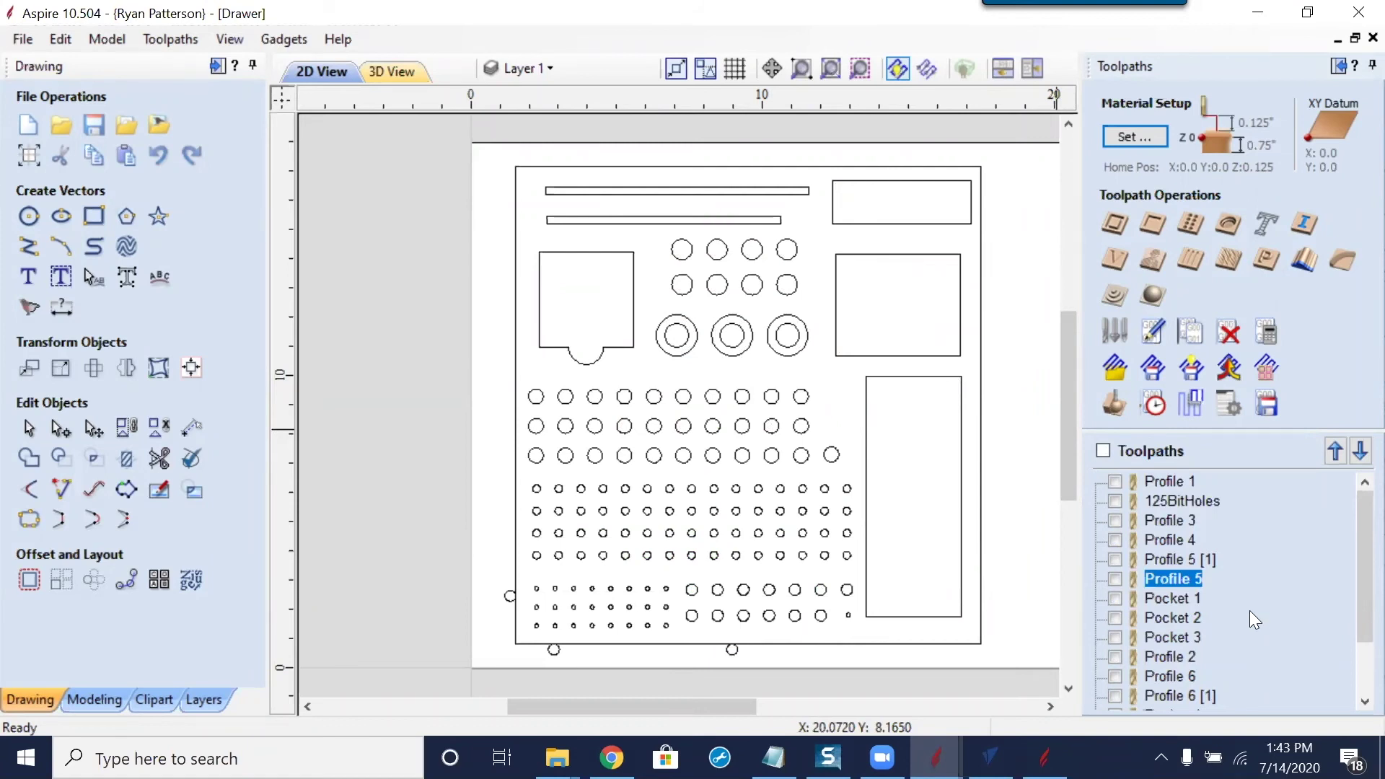
Show all toolpaths that use the same tool as Profile 1 and group the visible ones
{"action": "mouse_move", "coordinate": [1191, 600]}
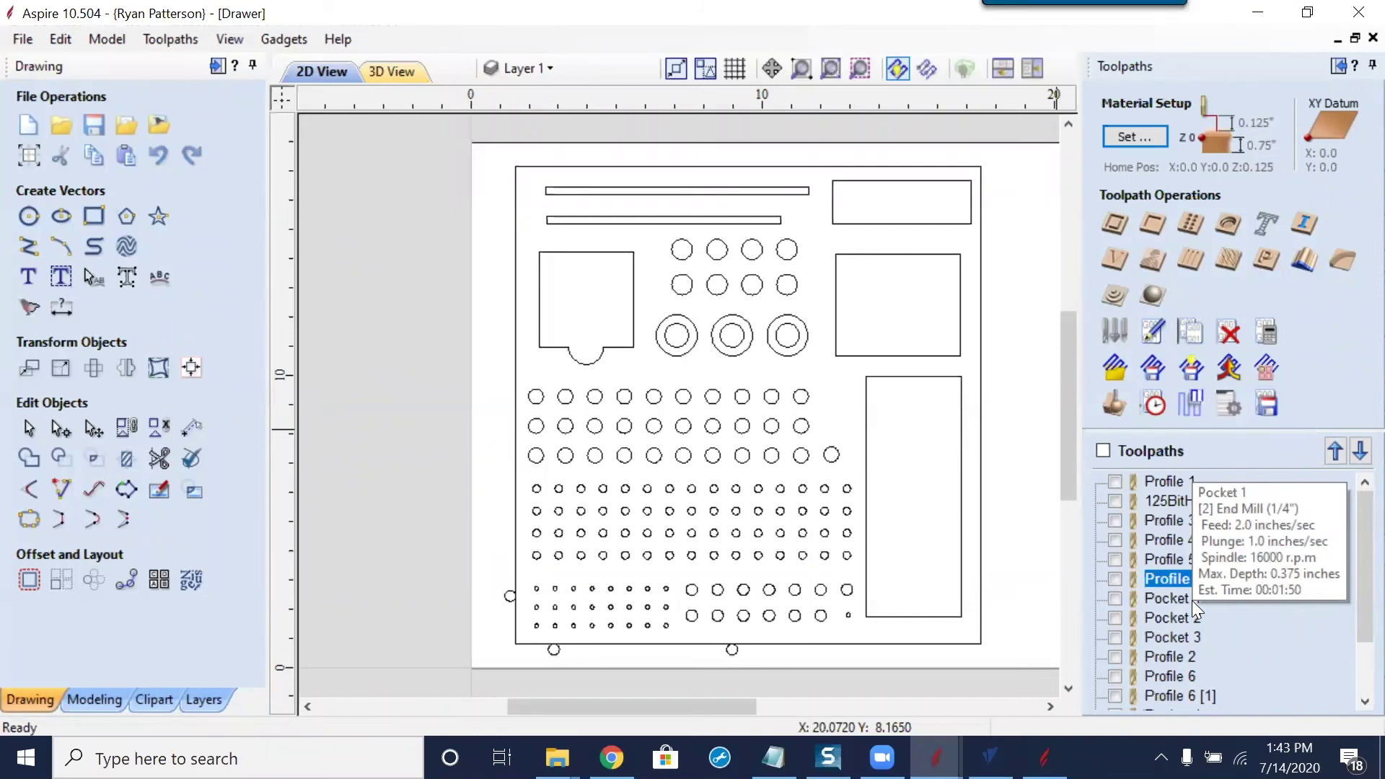
{"action": "right_click", "coordinate": [1171, 481]}
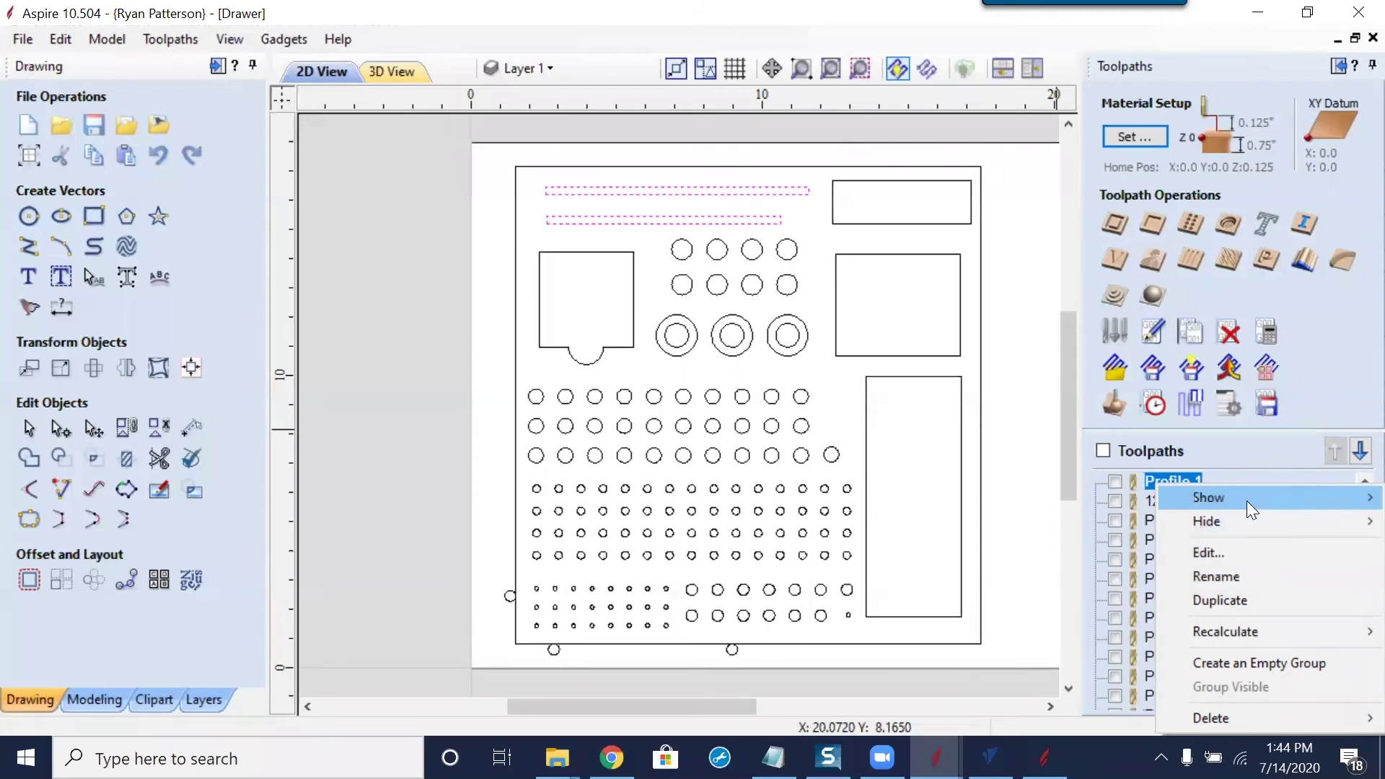
{"action": "mouse_move", "coordinate": [1248, 503]}
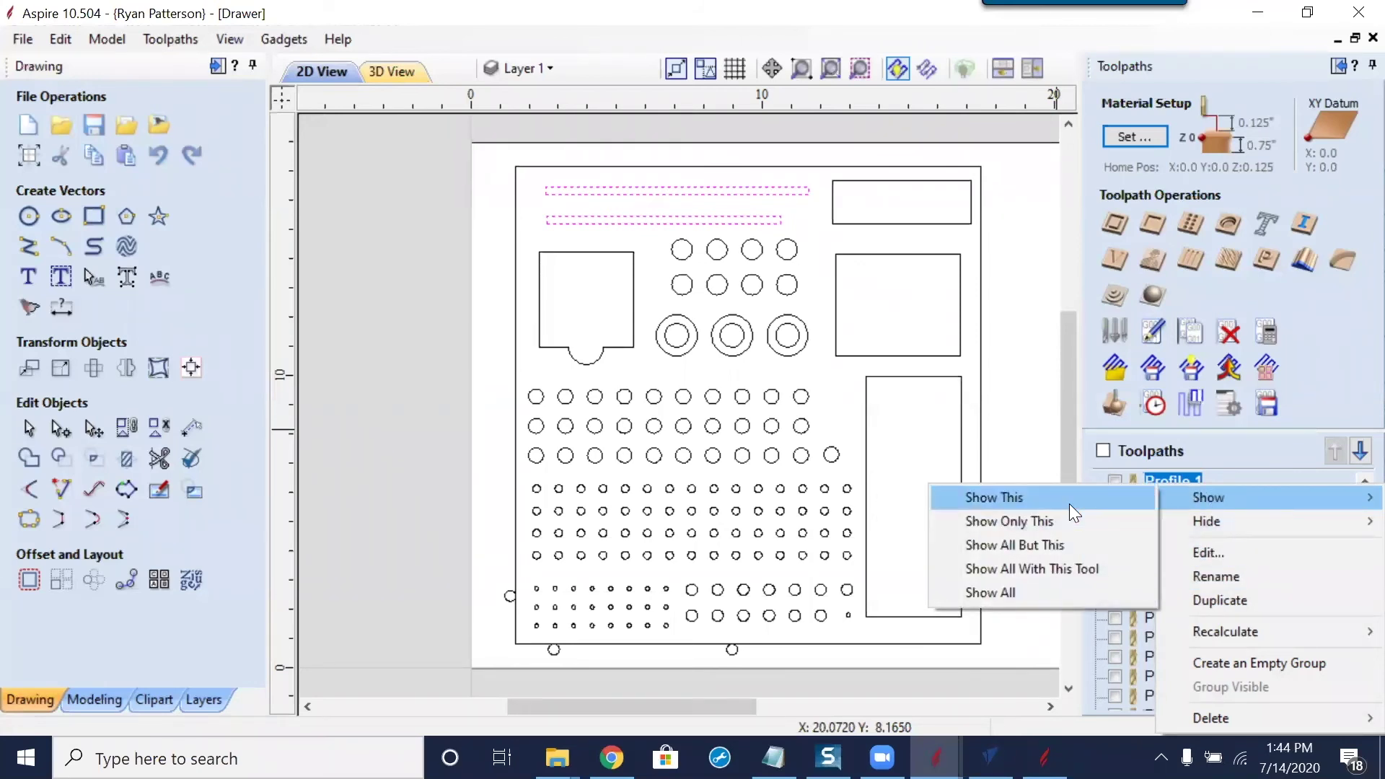
{"action": "left_click", "coordinate": [1055, 570]}
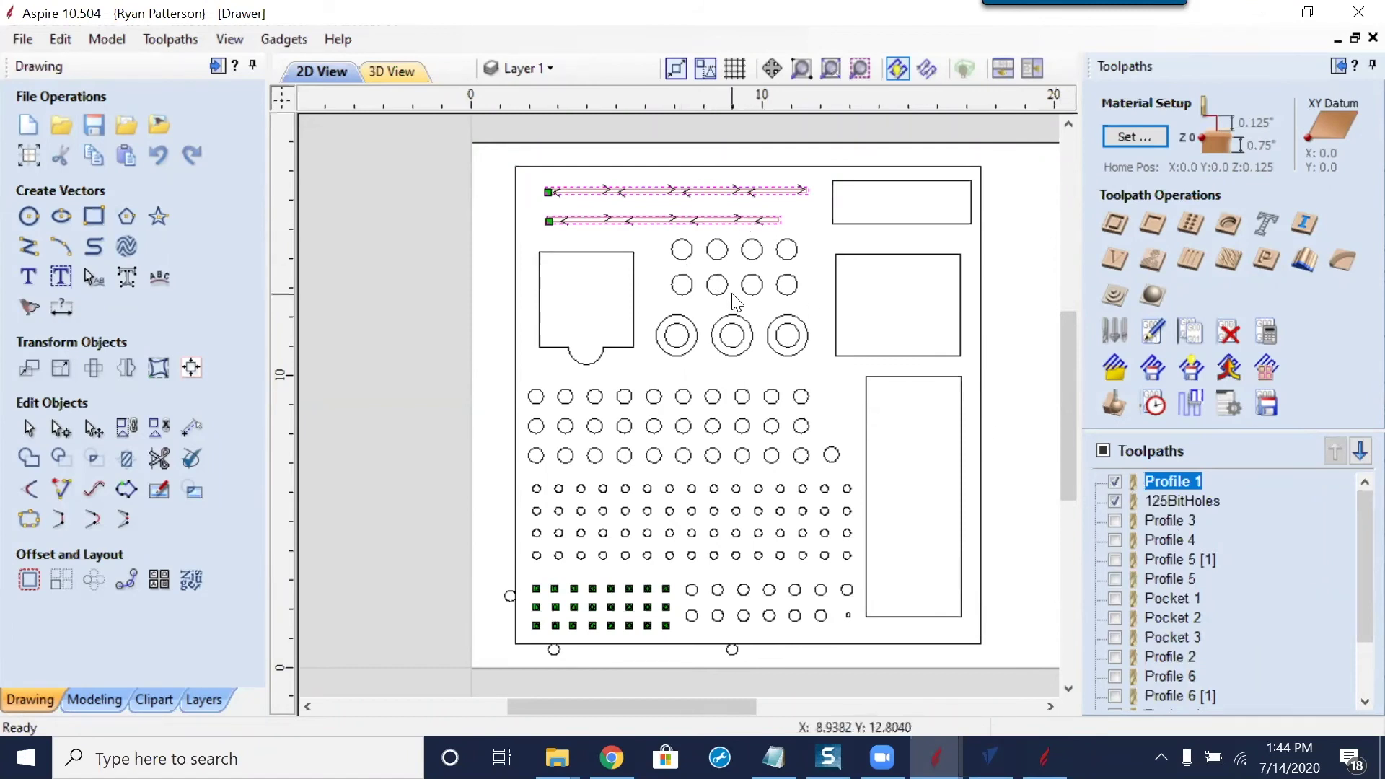
{"action": "mouse_move", "coordinate": [1158, 484]}
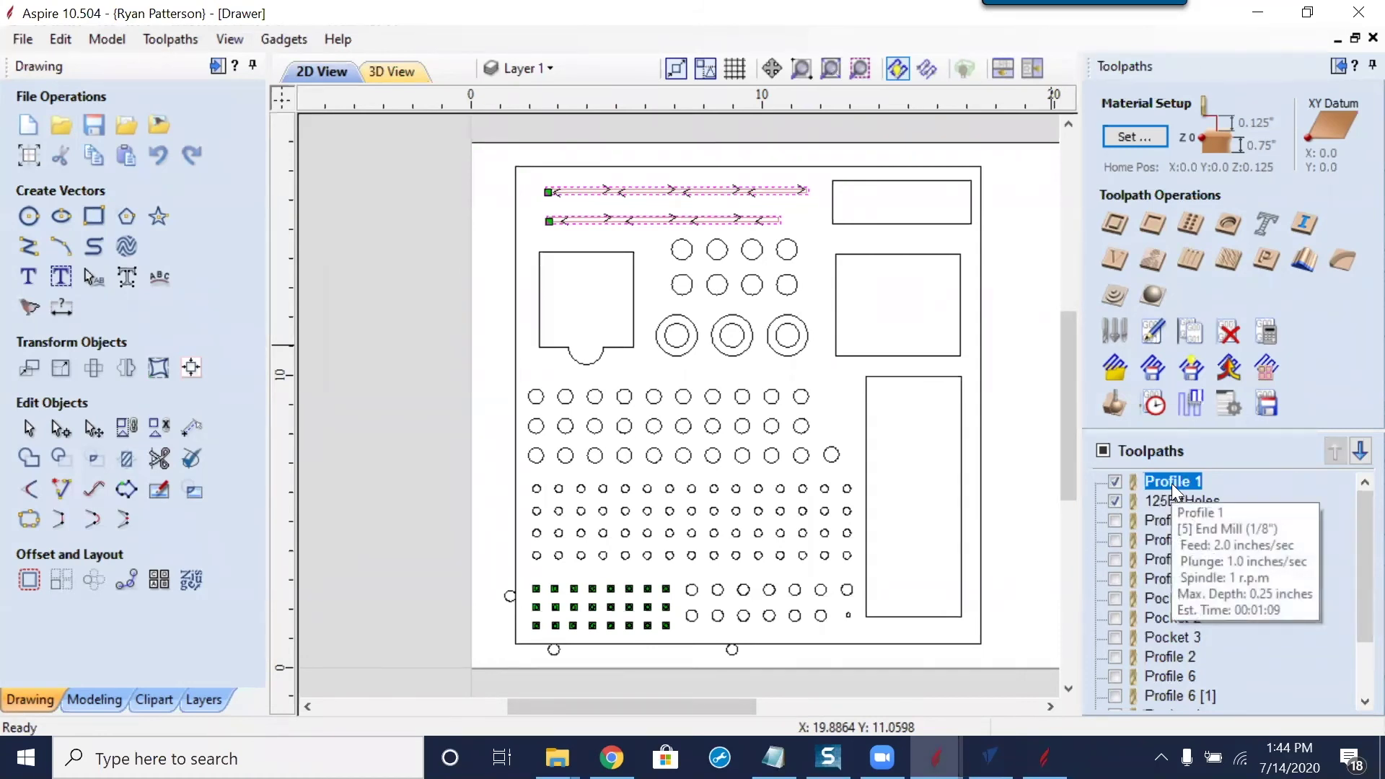
{"action": "right_click", "coordinate": [1172, 484]}
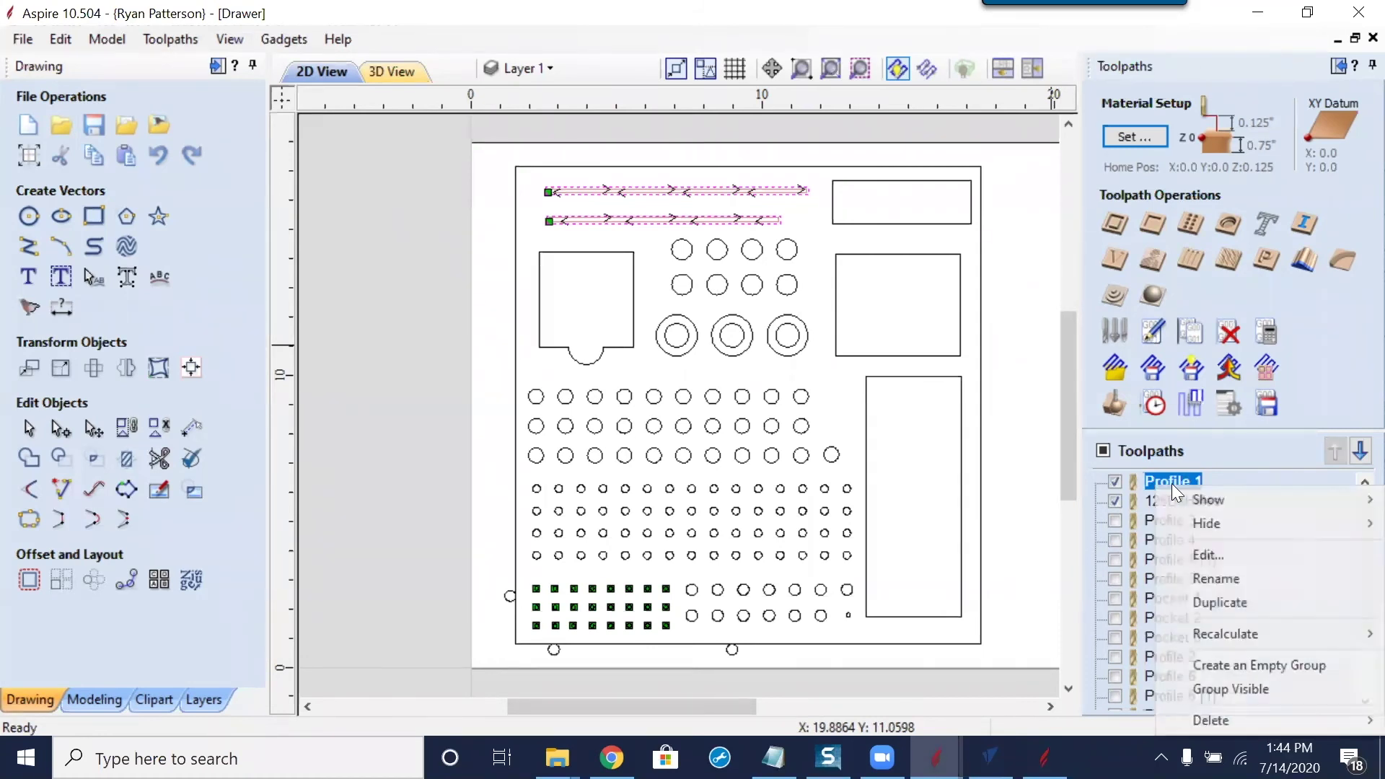
{"action": "left_click", "coordinate": [1239, 690]}
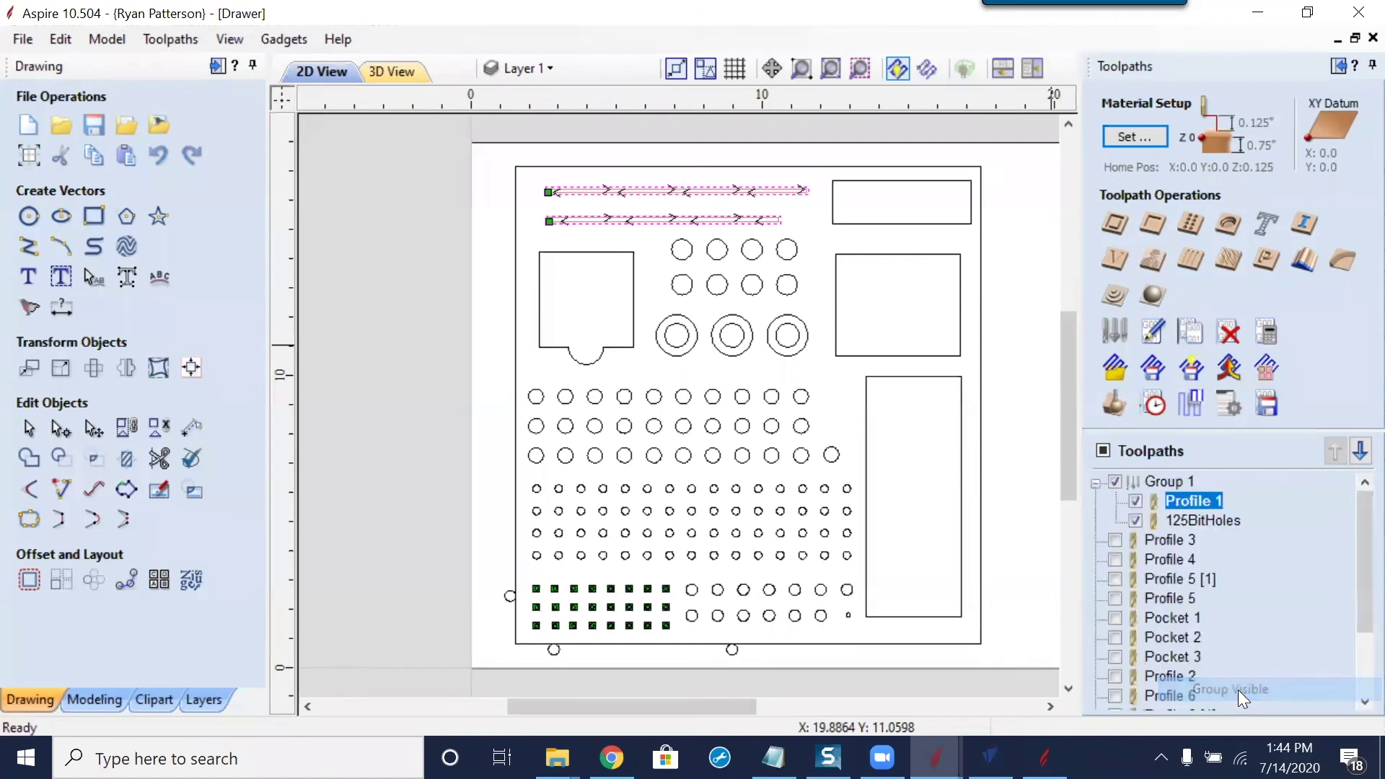
Rename the new toolpath group as 1/8" Cutter
{"action": "right_click", "coordinate": [1173, 479]}
{"action": "left_click", "coordinate": [1233, 567]}
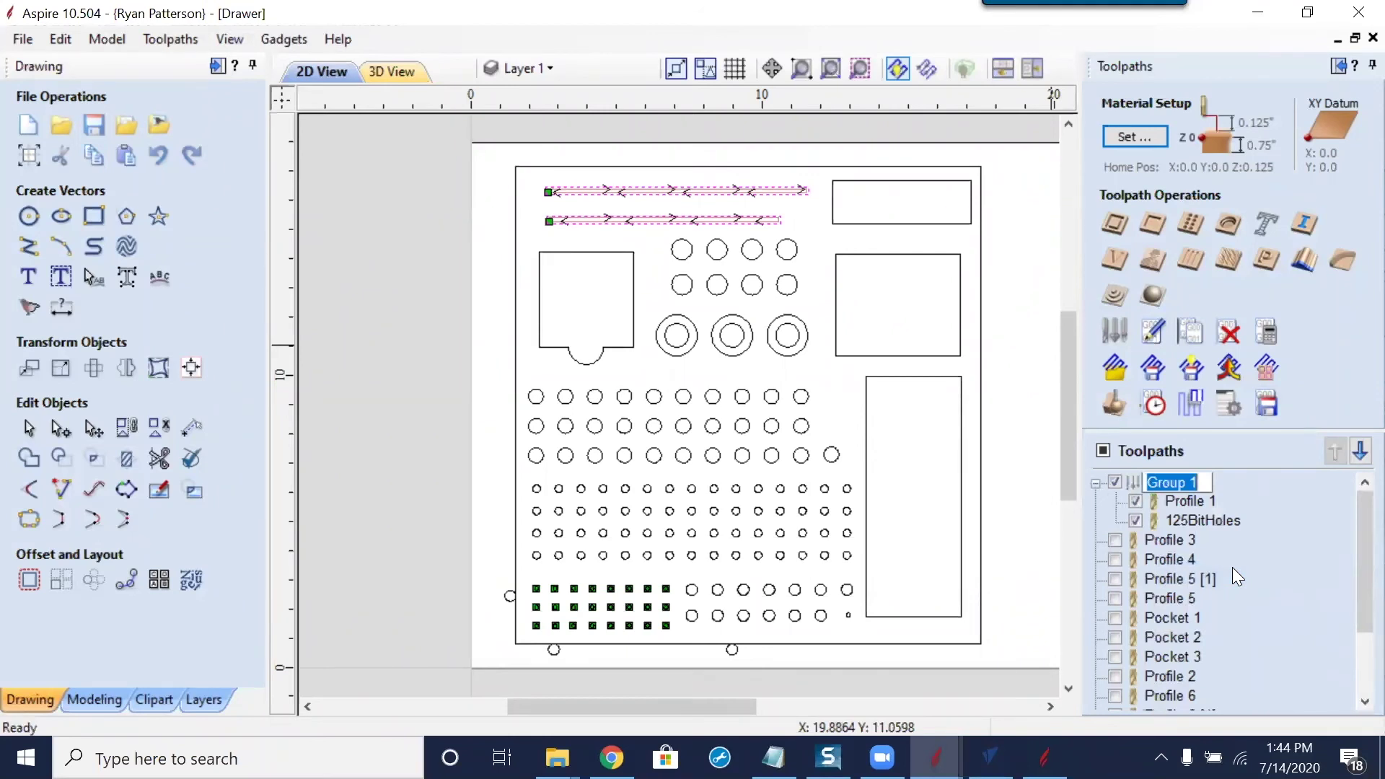
{"action": "type", "text": "1/8\" CUTTE"}
{"action": "key", "text": "BackSpace"}
{"action": "key", "text": "BackSpace"}
{"action": "key", "text": "BackSpace"}
{"action": "key", "text": "BackSpace"}
{"action": "type", "text": "uTTE"}
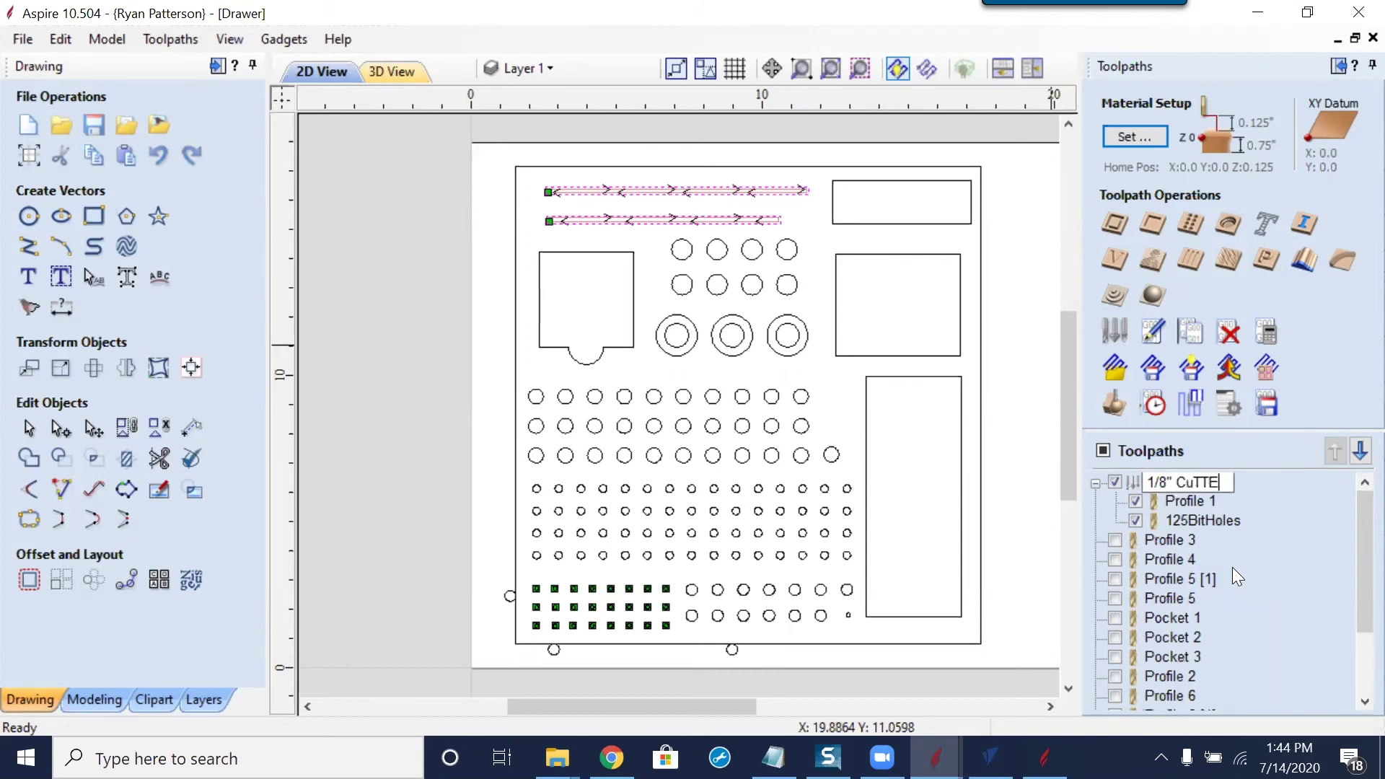
{"action": "key", "text": "BackSpace"}
{"action": "key", "text": "BackSpace"}
{"action": "key", "text": "BackSpace"}
{"action": "type", "text": "tter"}
{"action": "key", "text": "Return"}
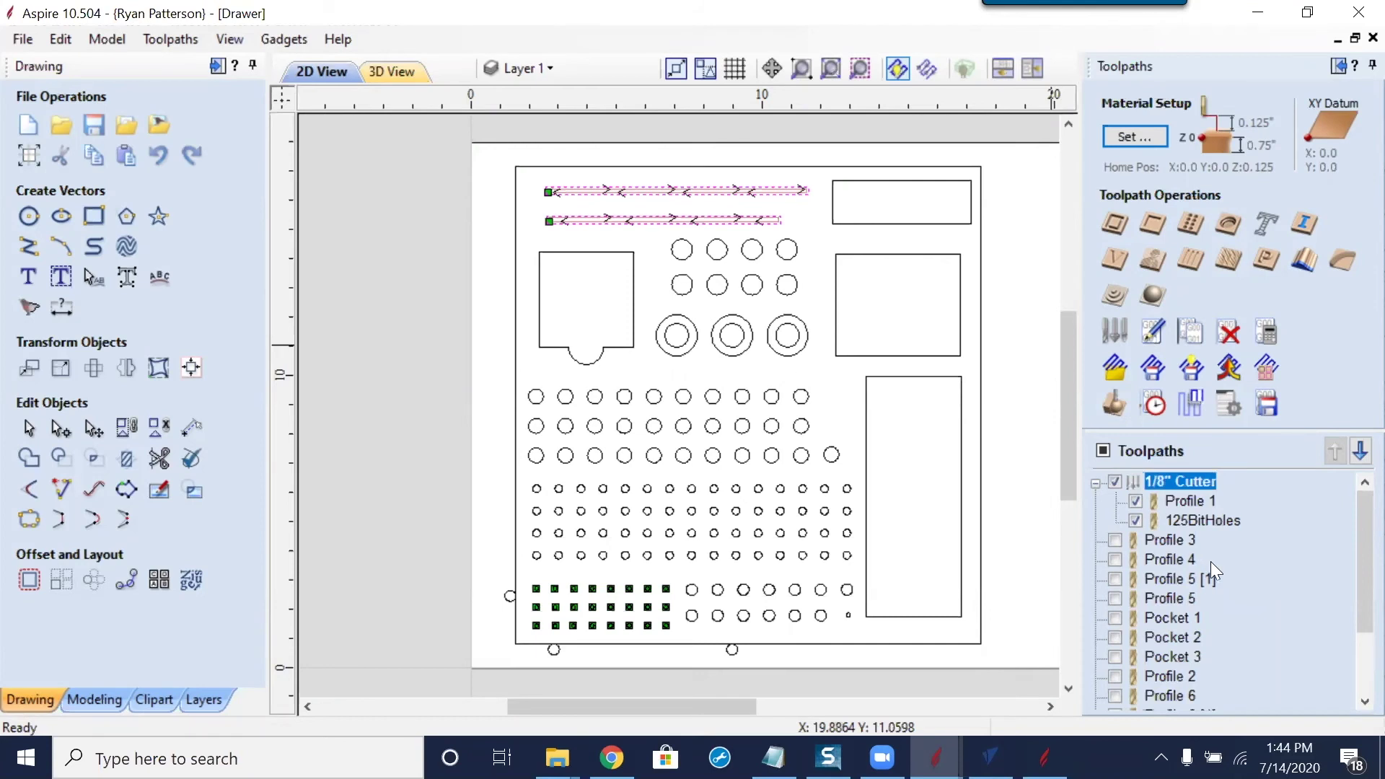
Show all toolpaths that use the same tool as Profile 3 and group the visible ones
{"action": "left_click", "coordinate": [1179, 542]}
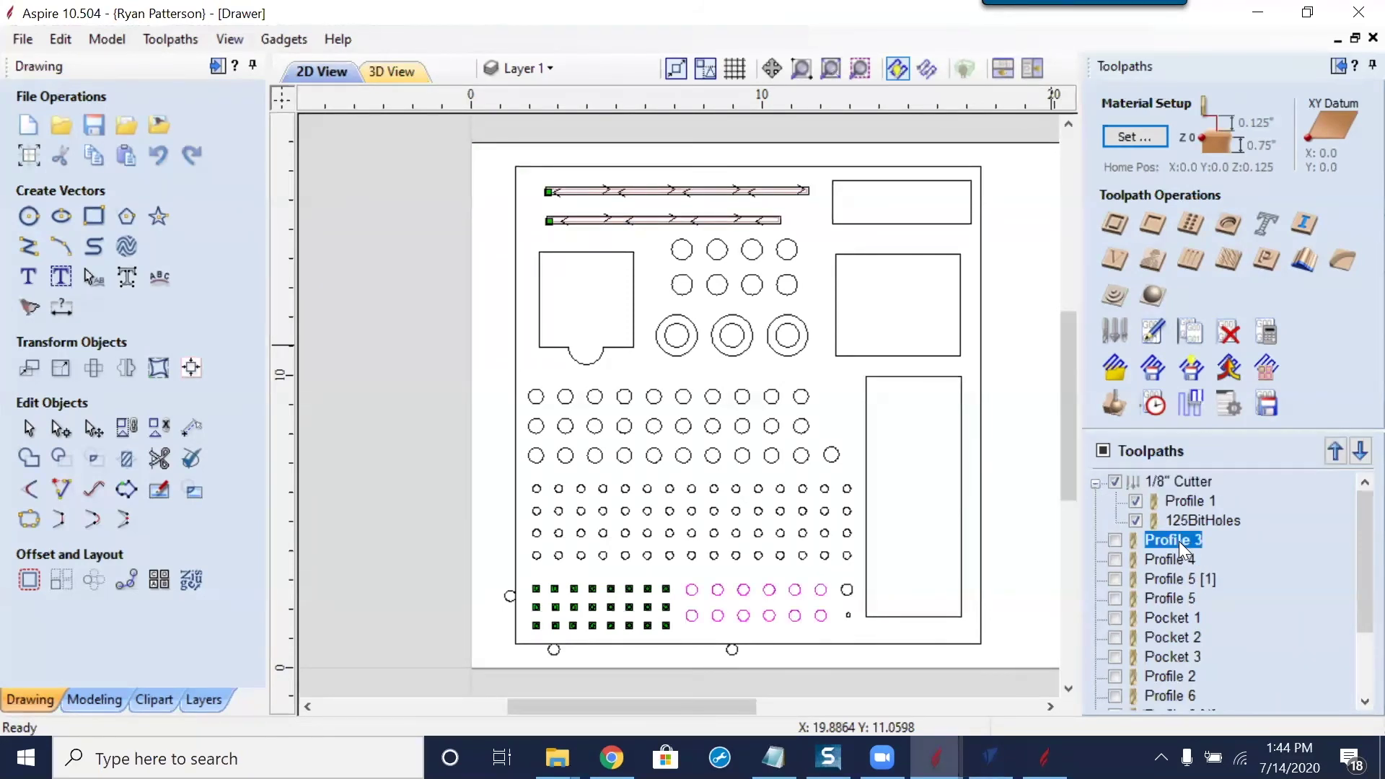
{"action": "mouse_move", "coordinate": [1170, 540]}
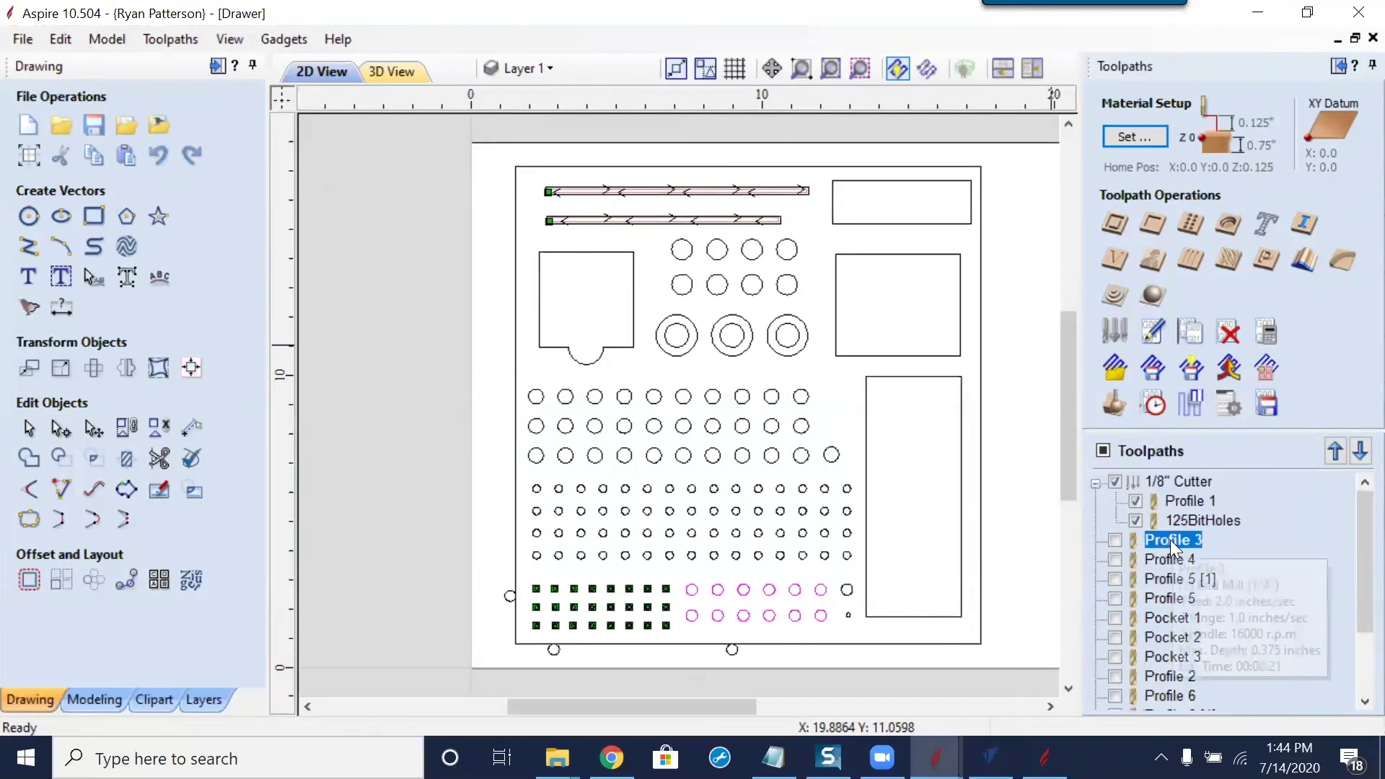
{"action": "right_click", "coordinate": [1171, 540]}
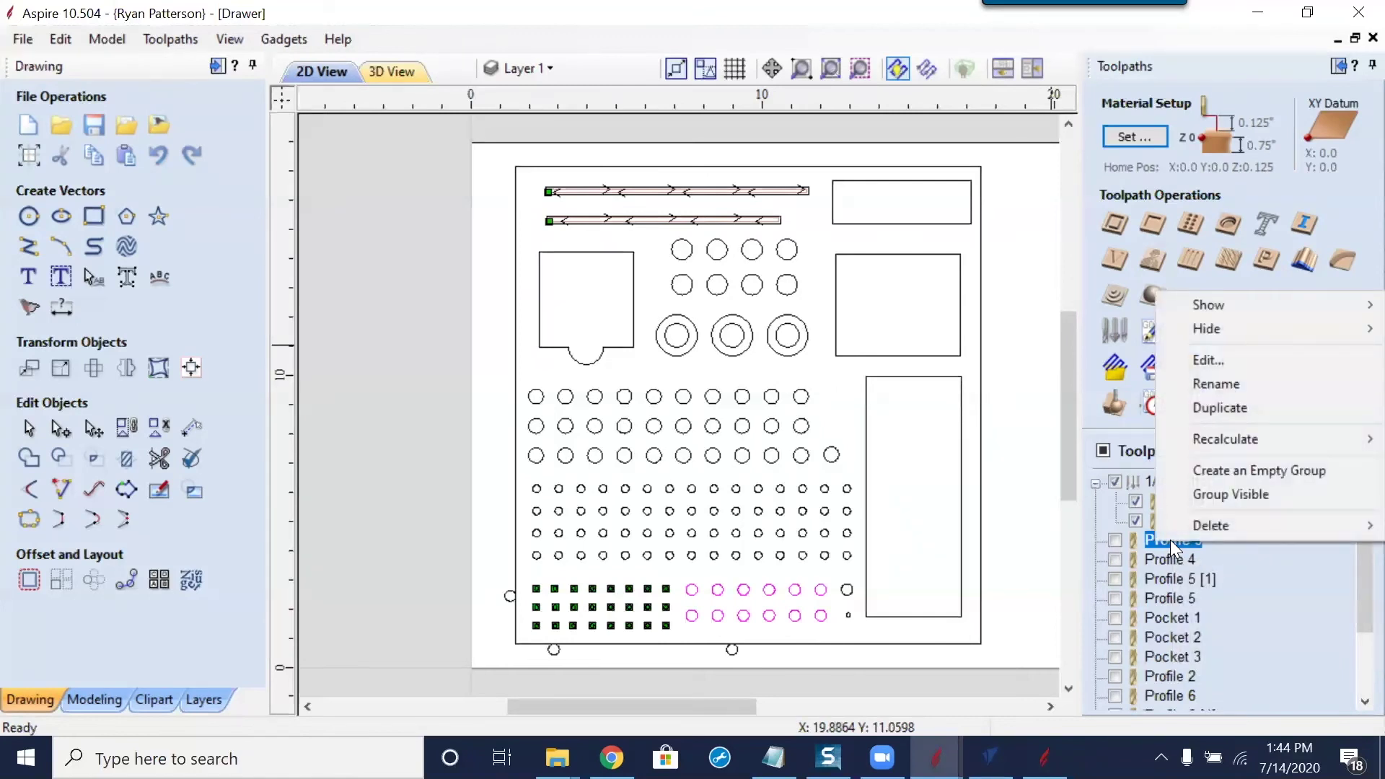
{"action": "mouse_move", "coordinate": [1270, 339]}
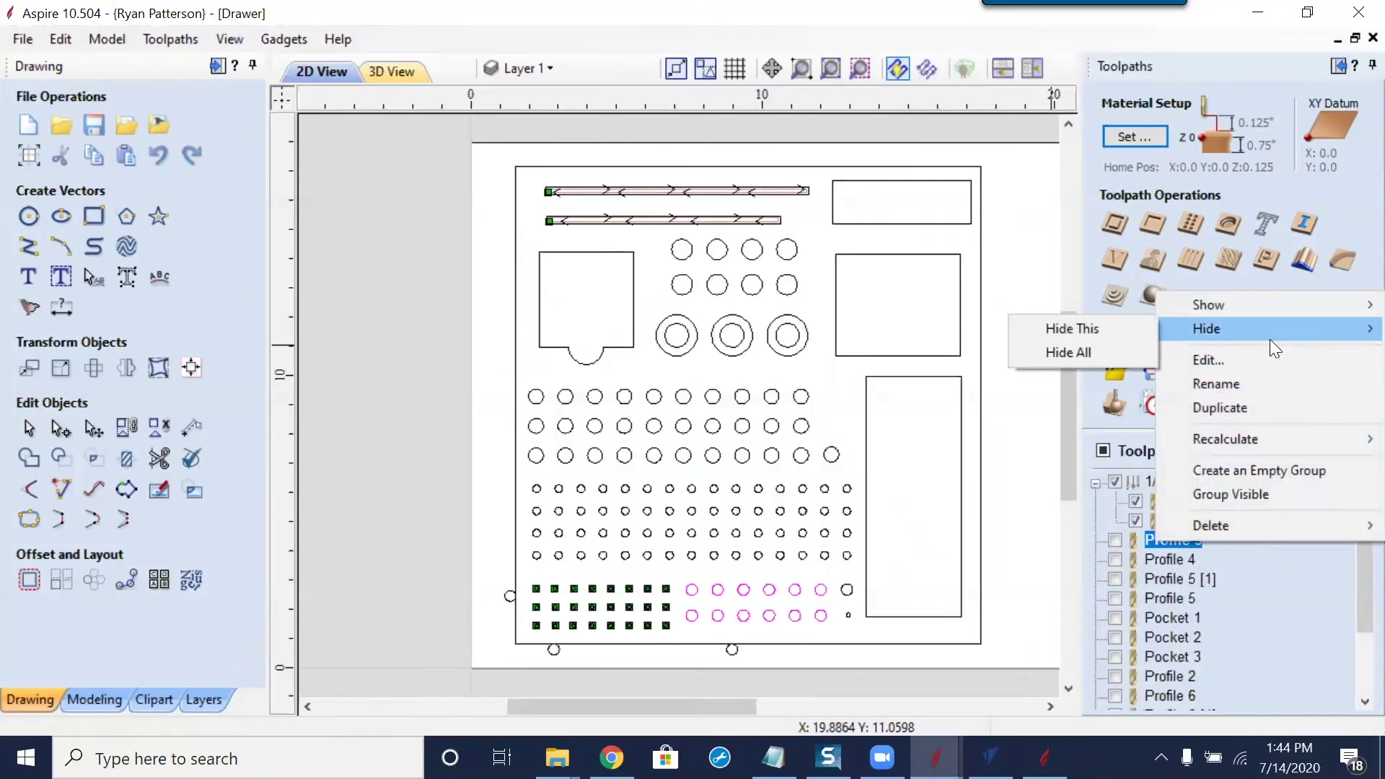
{"action": "mouse_move", "coordinate": [1273, 308]}
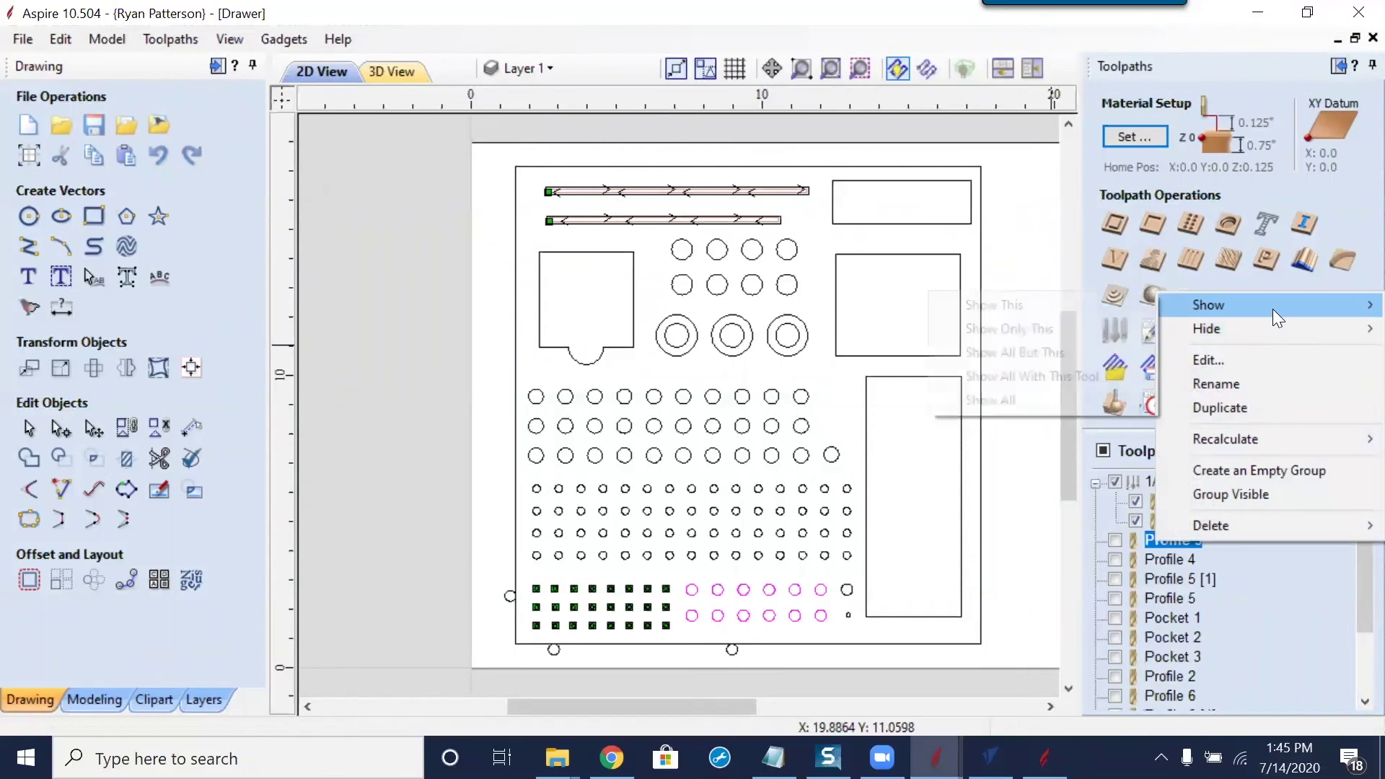
{"action": "left_click", "coordinate": [1038, 376]}
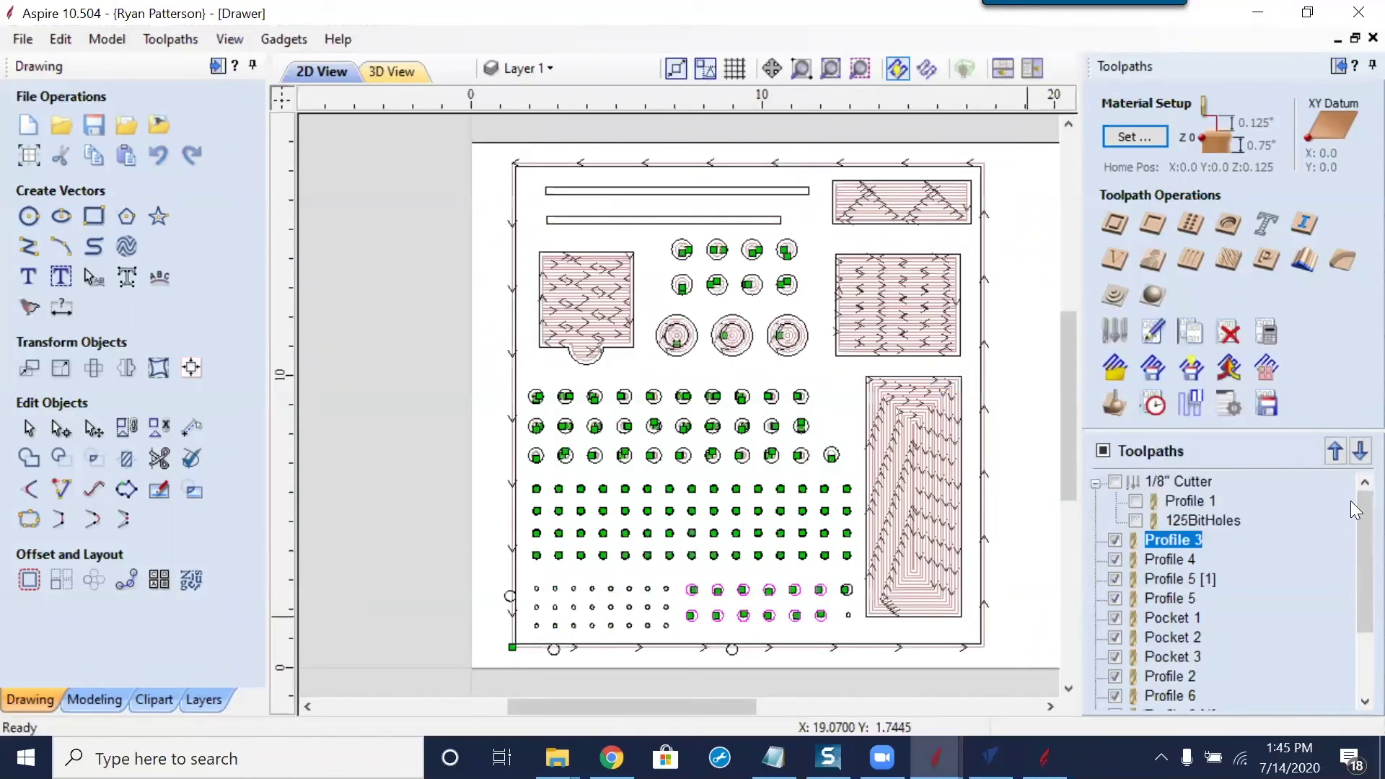
{"action": "scroll", "coordinate": [1349, 562], "scroll_direction": "down", "scroll_amount": 2}
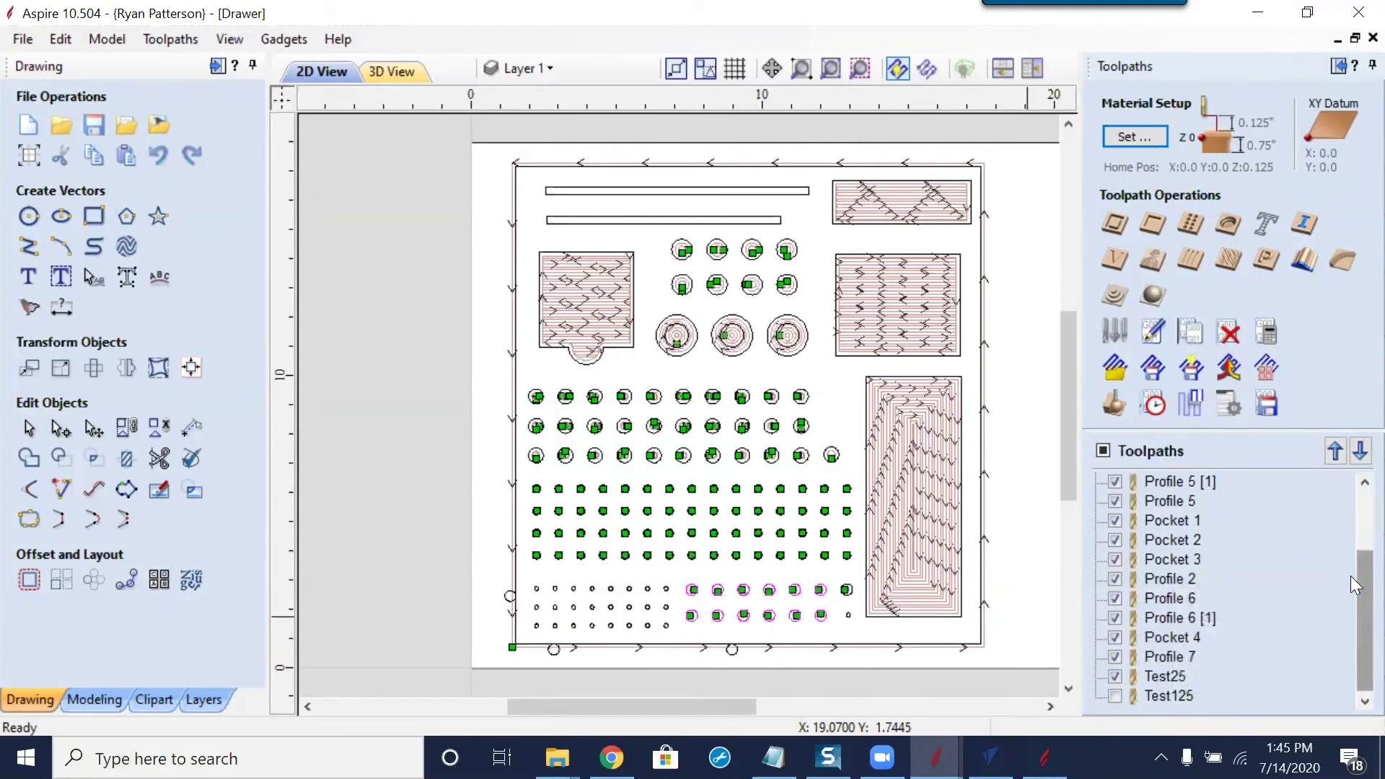
{"action": "scroll", "coordinate": [1342, 571], "scroll_direction": "up", "scroll_amount": 2}
{"action": "mouse_move", "coordinate": [1172, 545]}
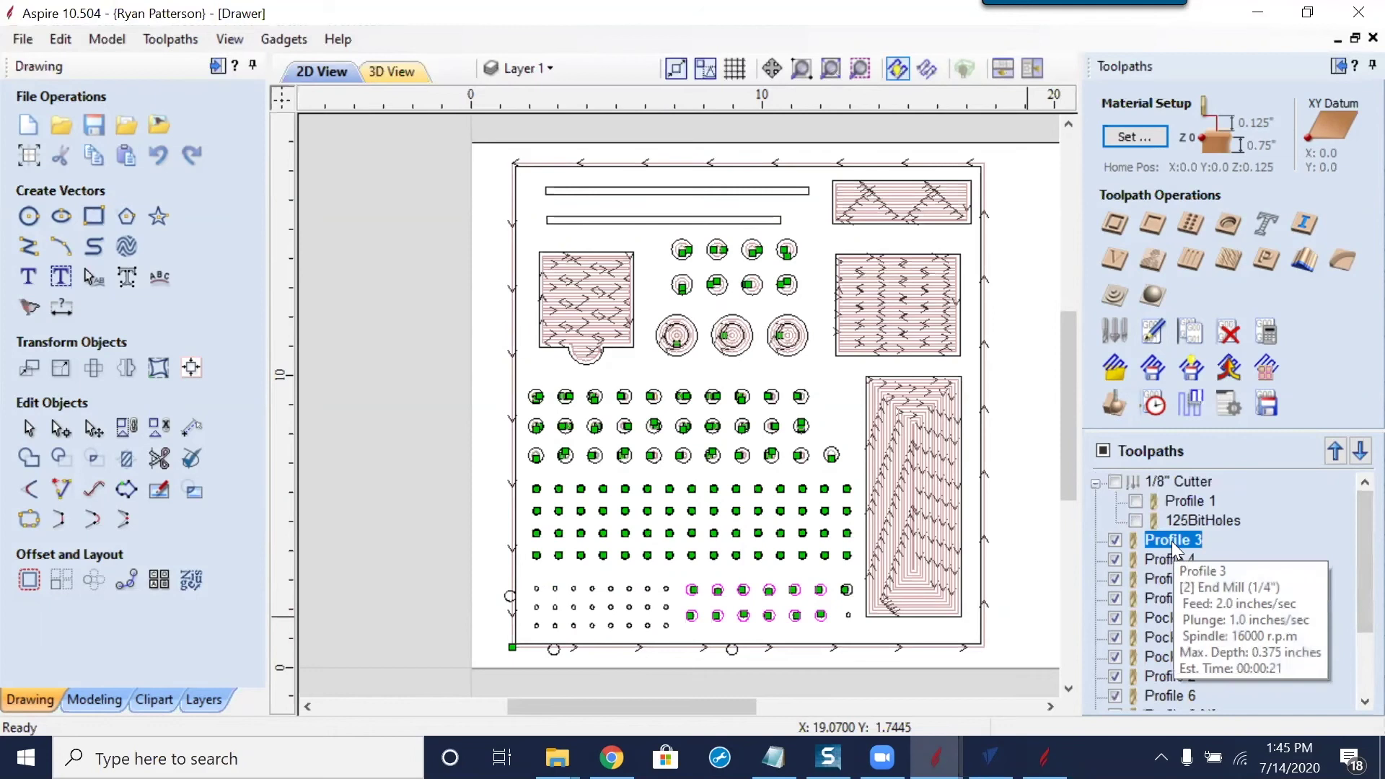
{"action": "right_click", "coordinate": [1172, 541]}
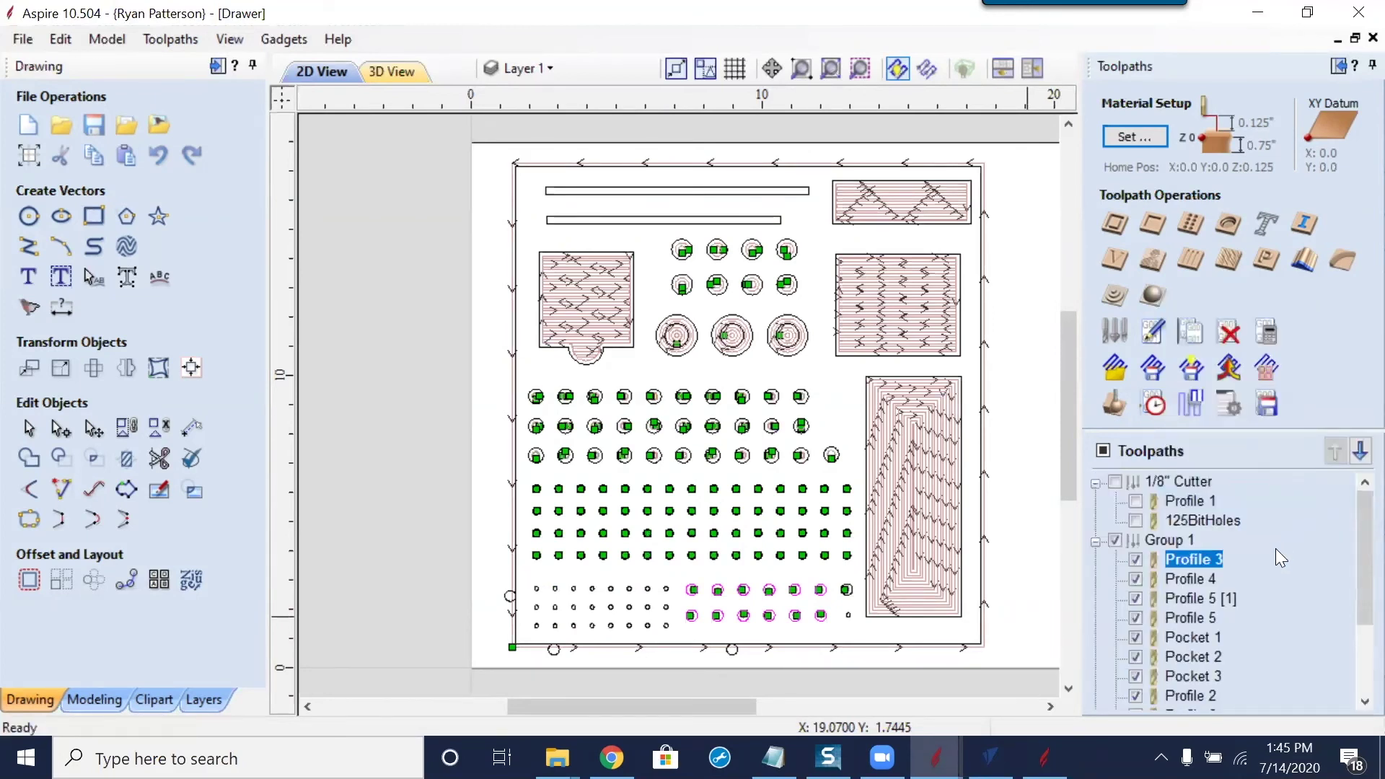
Rename the new group containing Profile 3 as 1/4" Cutter
{"action": "right_click", "coordinate": [1166, 539]}
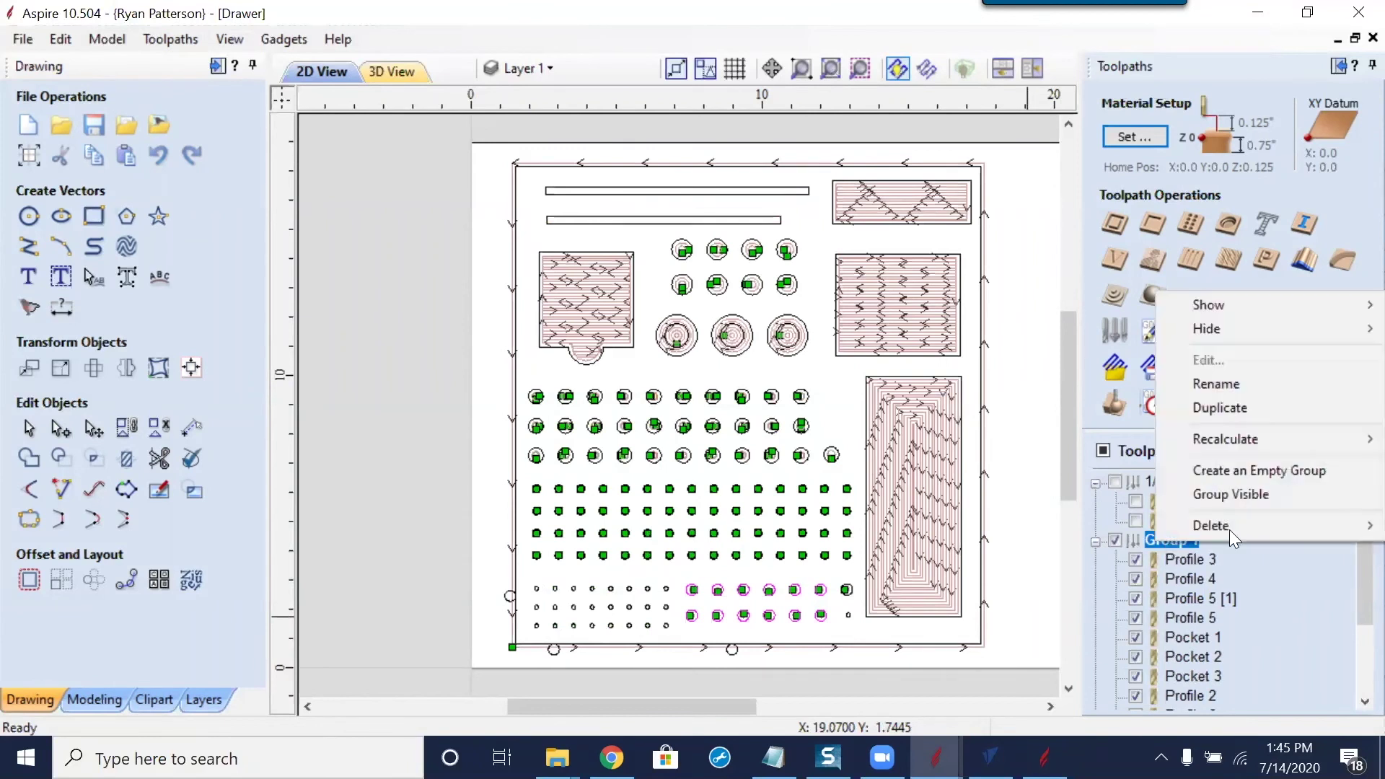
{"action": "left_click", "coordinate": [1252, 384]}
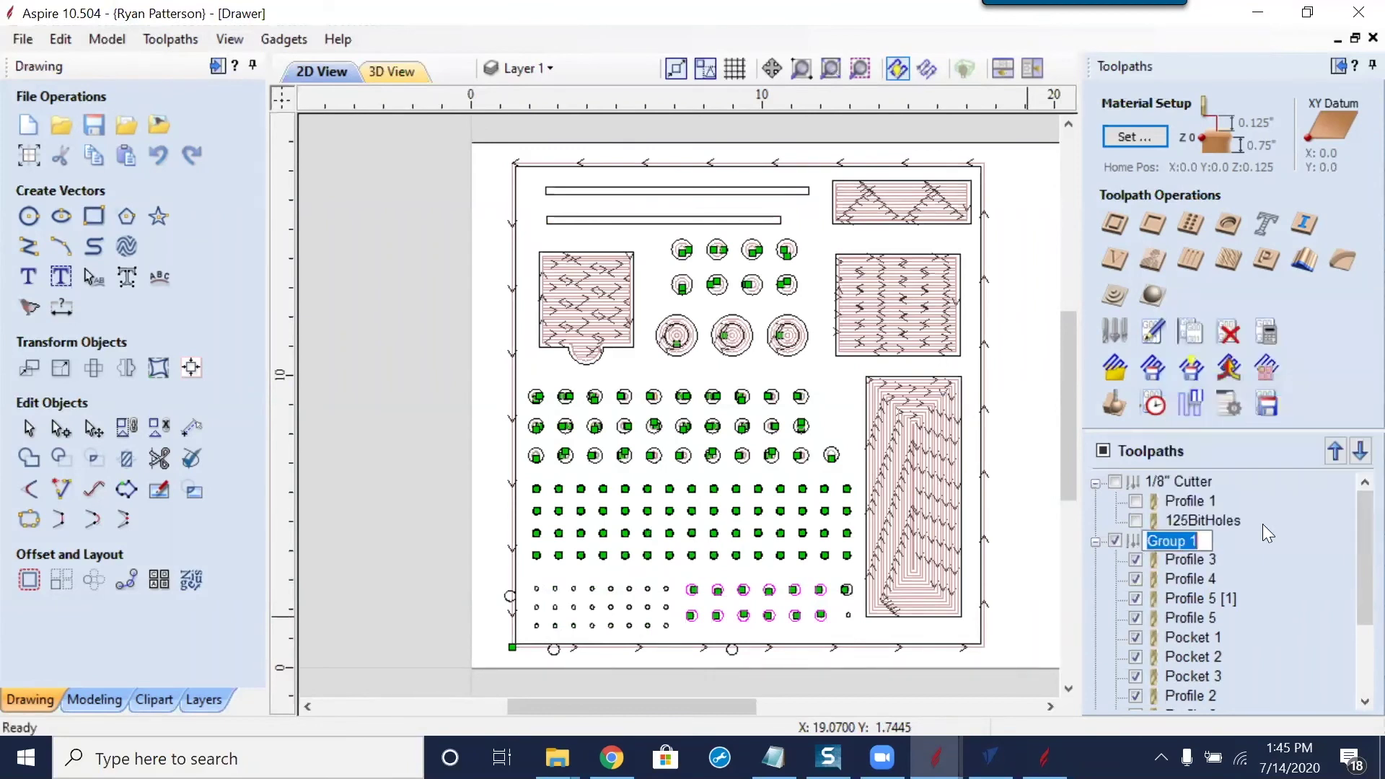
{"action": "type", "text": "1/4\""}
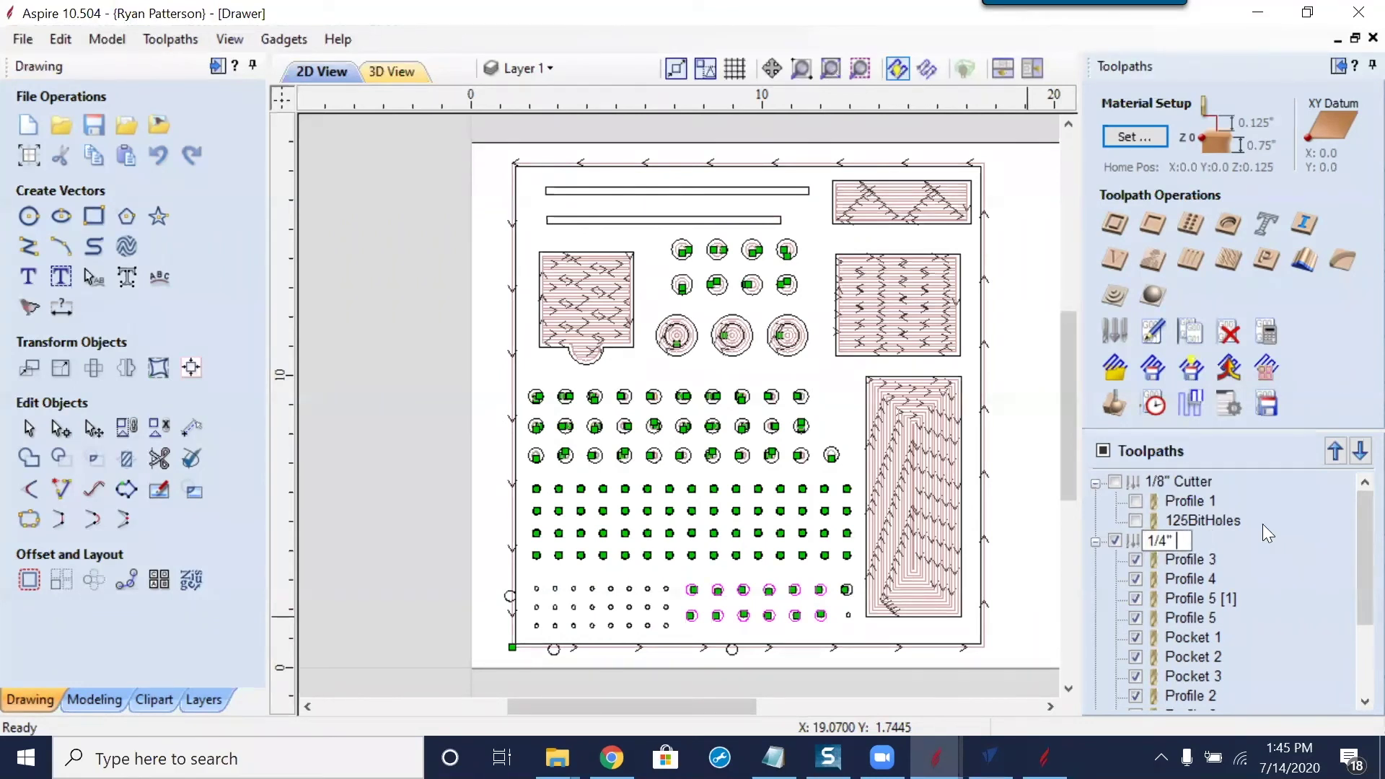
{"action": "type", "text": " Cutter"}
{"action": "key", "text": "Return"}
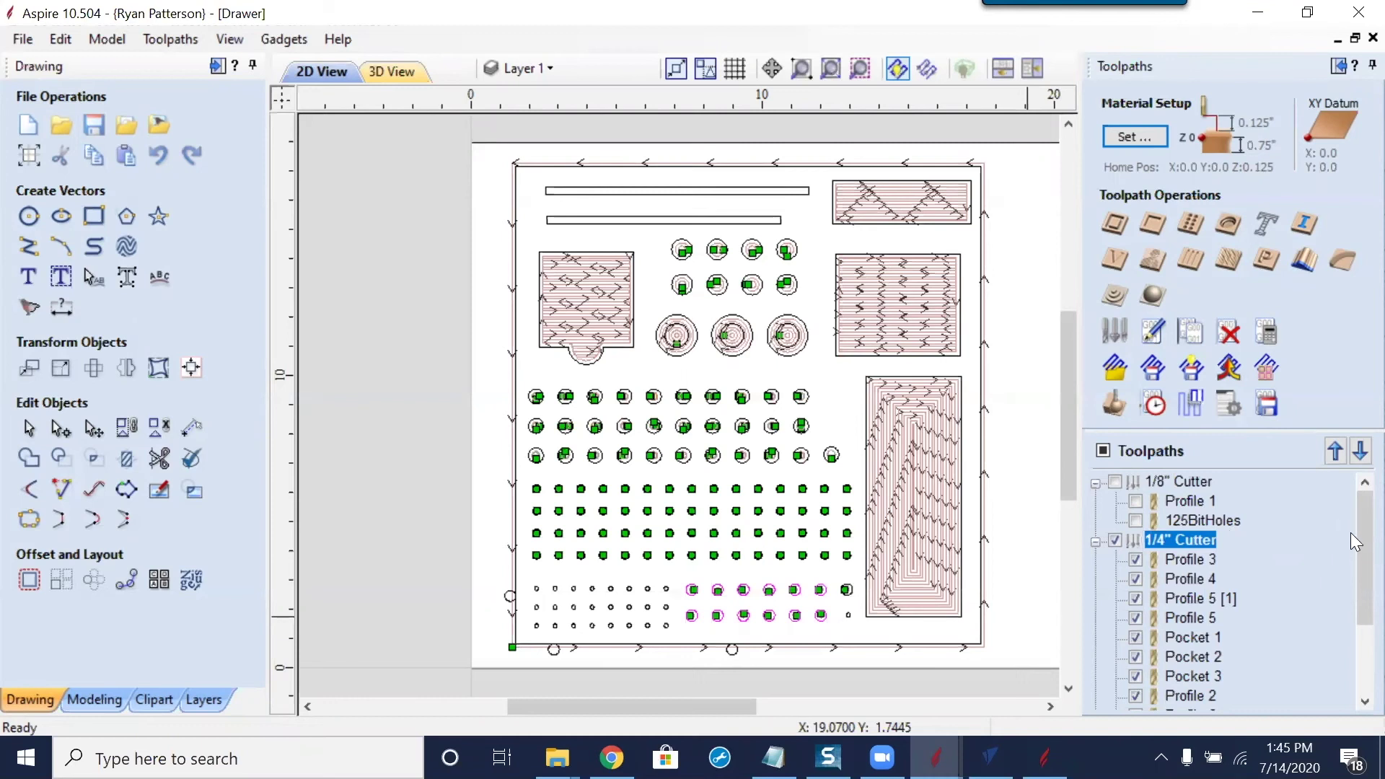
Hide the 1/4" Cutter group's toolpaths in the drawing and collapse both cutter groups
{"action": "left_click", "coordinate": [1116, 541]}
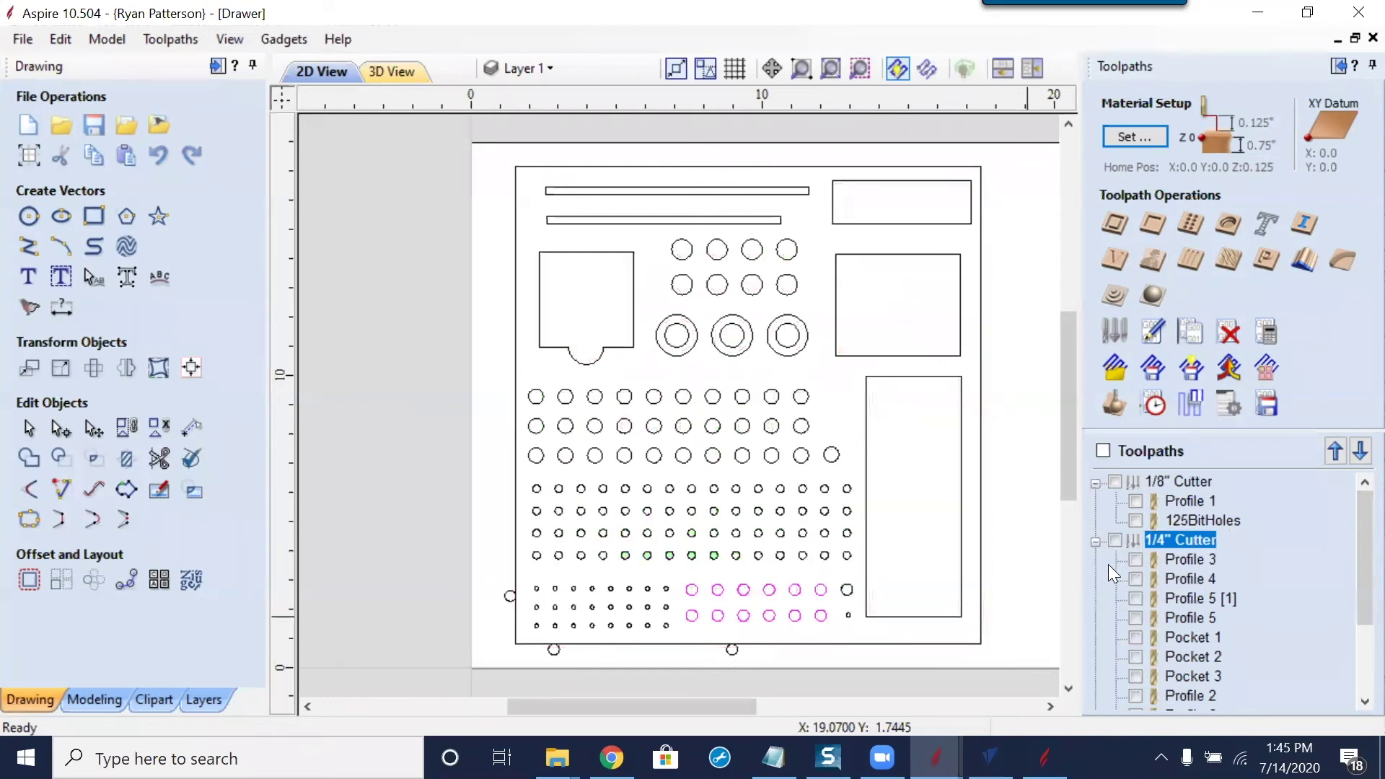
{"action": "left_click", "coordinate": [1096, 542]}
{"action": "left_click", "coordinate": [1095, 483]}
Compare the tool details of Test125 with those of Profile 1 and 125BitHoles in the 1/8" Cutter group
{"action": "mouse_move", "coordinate": [1164, 521]}
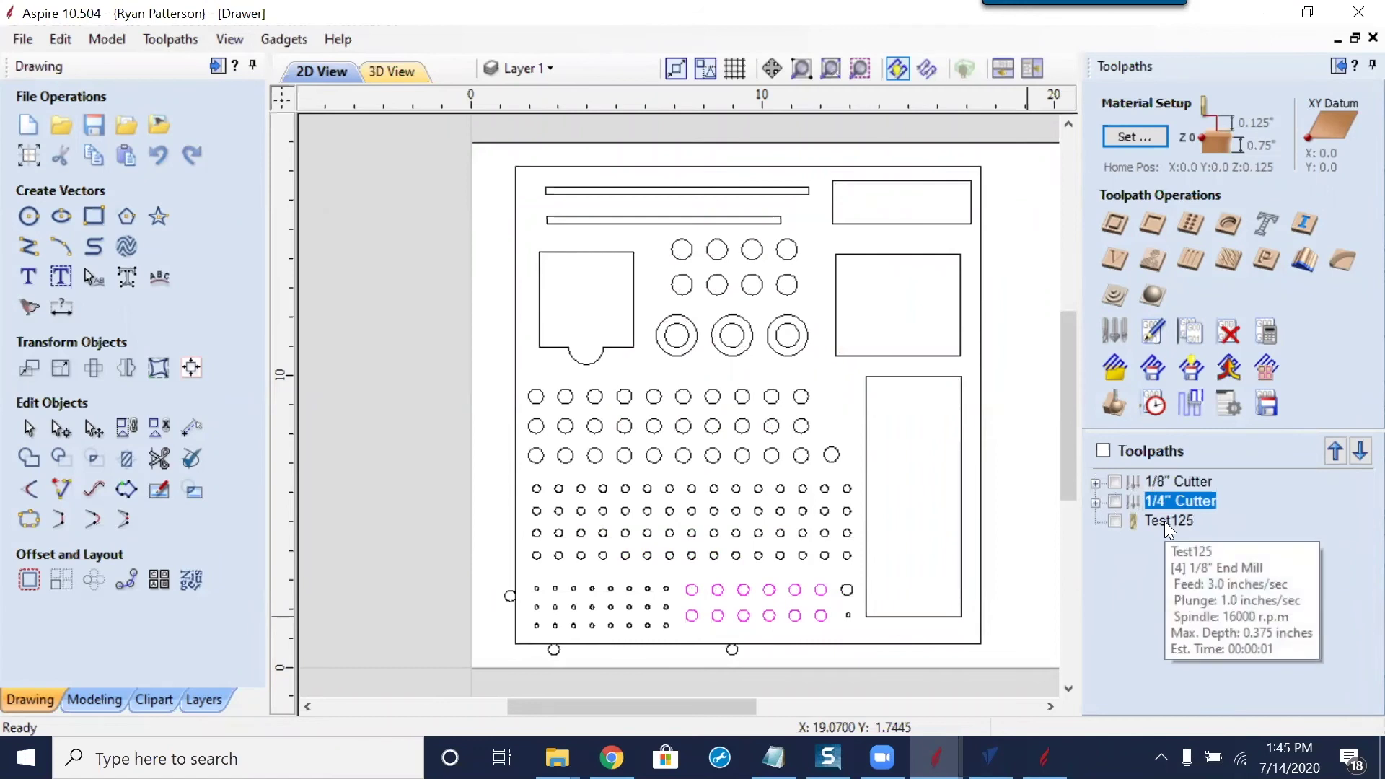
{"action": "left_click", "coordinate": [1164, 521]}
{"action": "left_click", "coordinate": [1177, 482]}
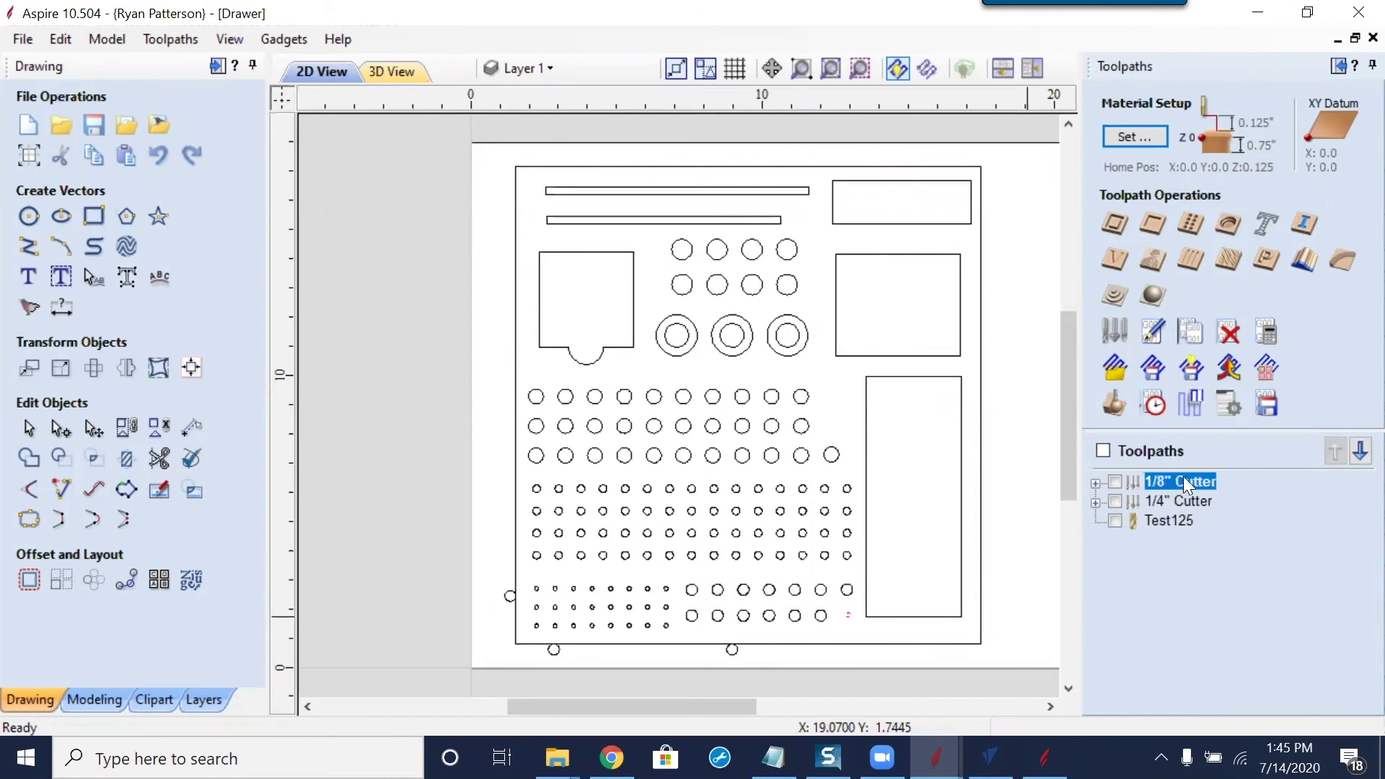
{"action": "left_click", "coordinate": [1096, 483]}
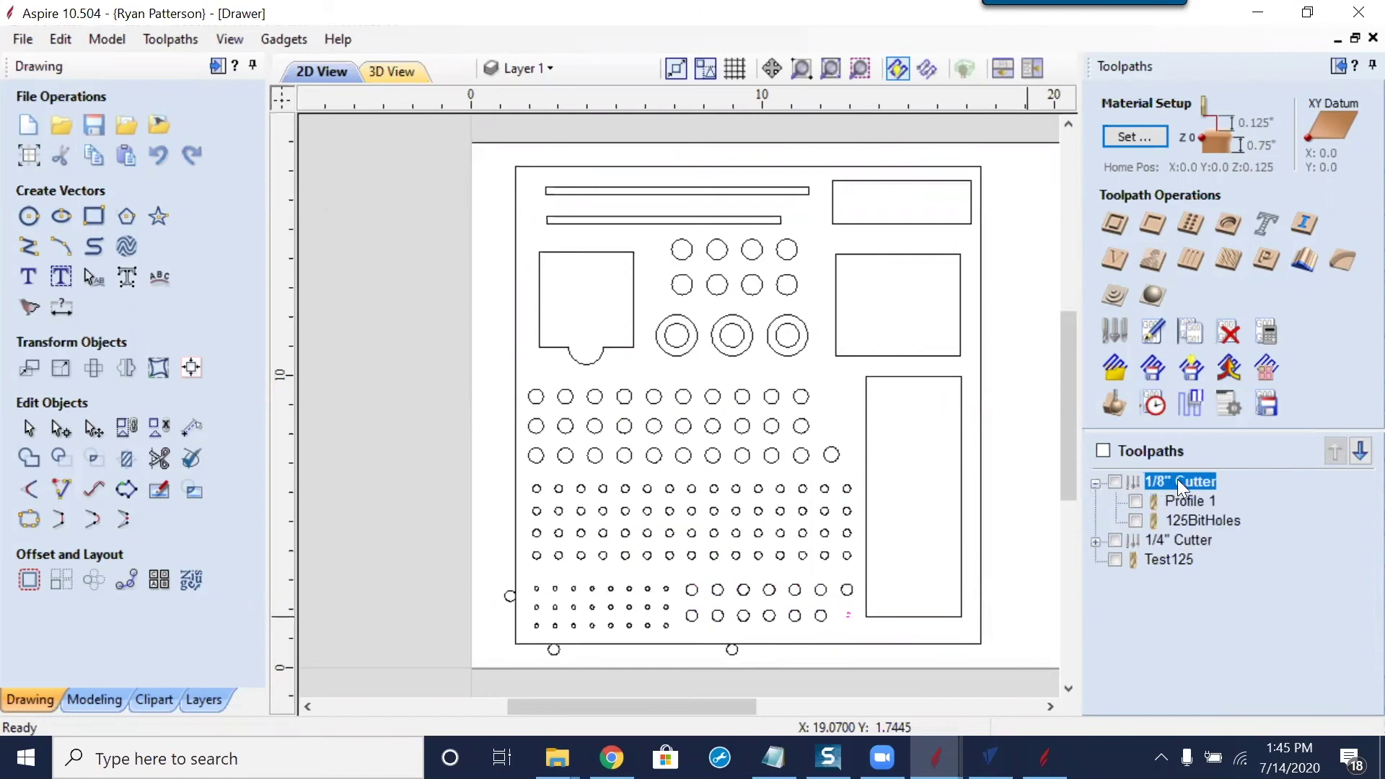
{"action": "left_click", "coordinate": [1185, 498]}
{"action": "left_click", "coordinate": [1182, 522]}
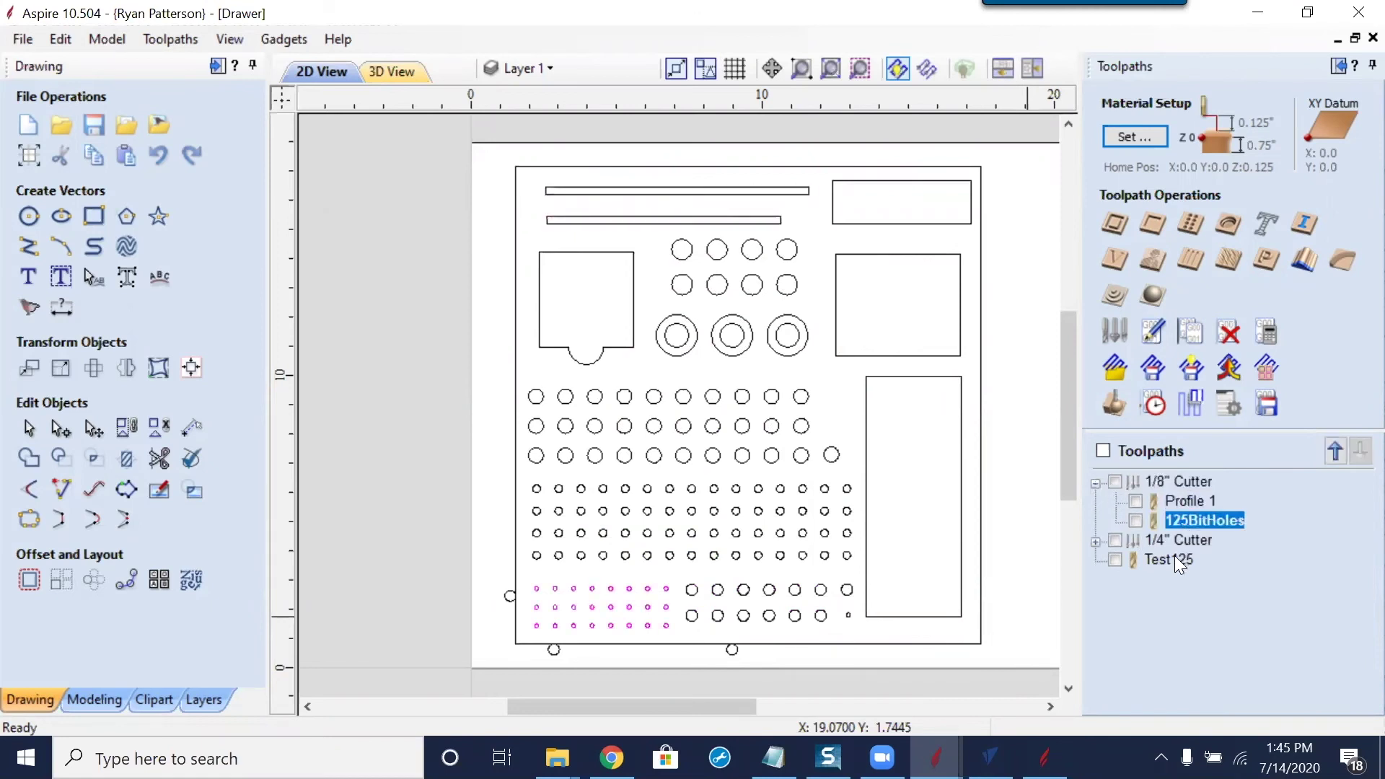
{"action": "left_click", "coordinate": [1174, 555]}
{"action": "left_click", "coordinate": [1195, 522]}
{"action": "left_click", "coordinate": [1195, 503]}
{"action": "left_click", "coordinate": [1196, 520]}
{"action": "mouse_move", "coordinate": [1196, 509]}
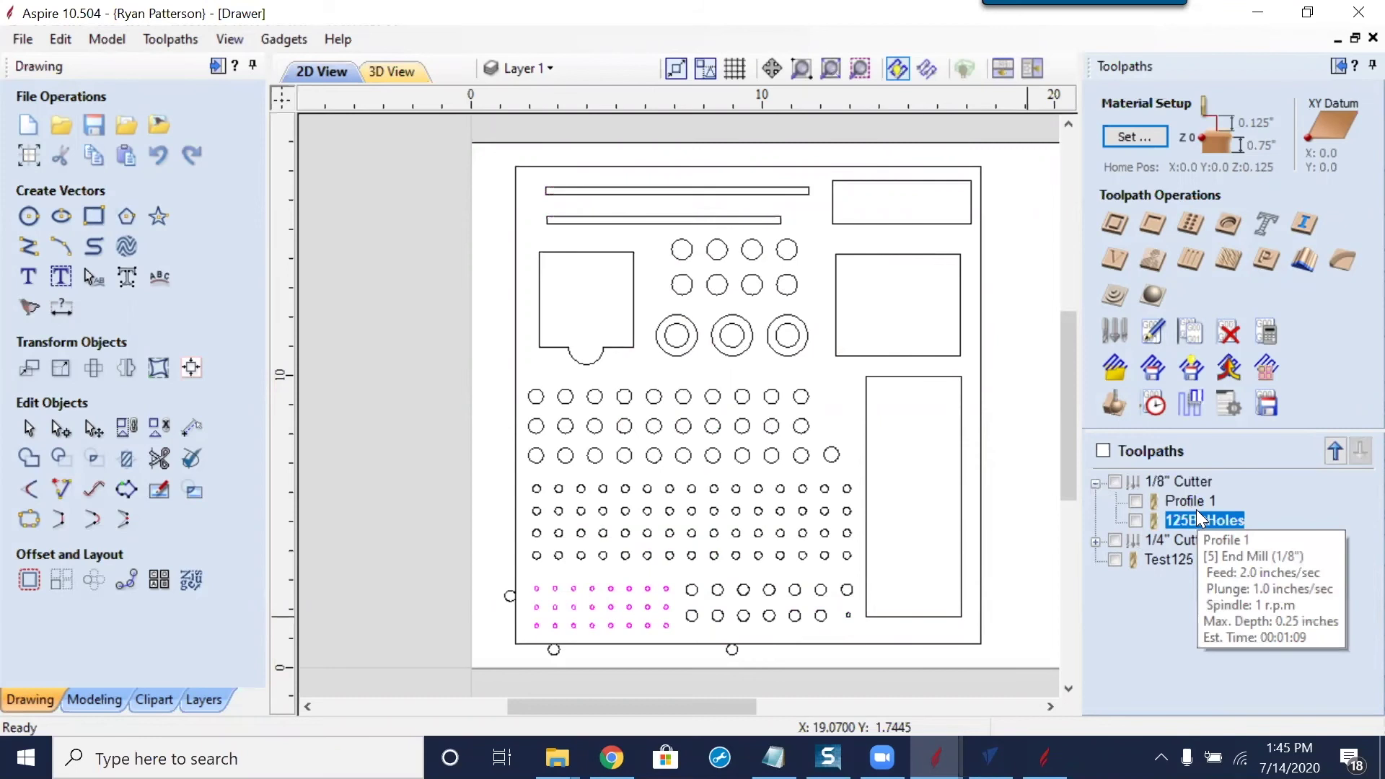
{"action": "mouse_move", "coordinate": [1180, 555]}
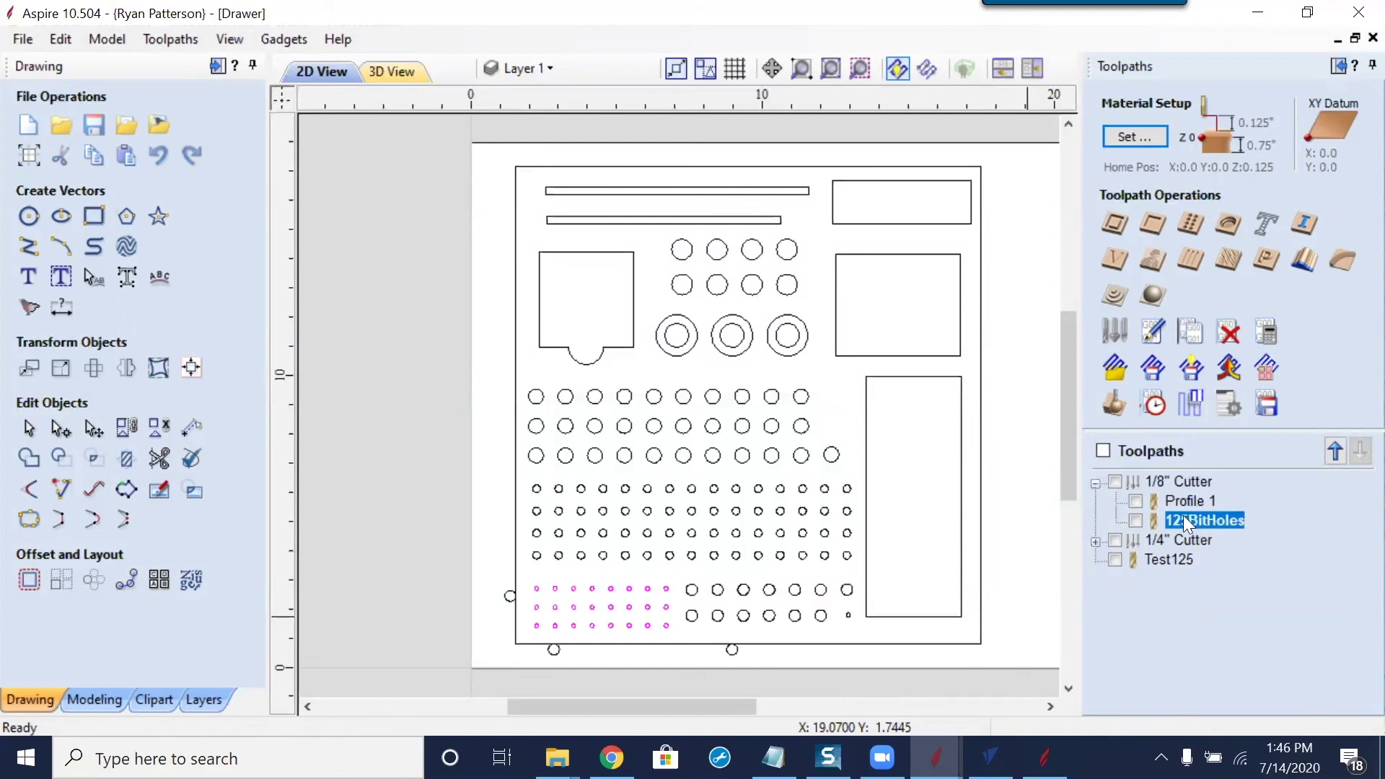
Collapse the 1/8" Cutter group and look through the toolpaths in the 1/4" Cutter group
{"action": "left_click", "coordinate": [1095, 483]}
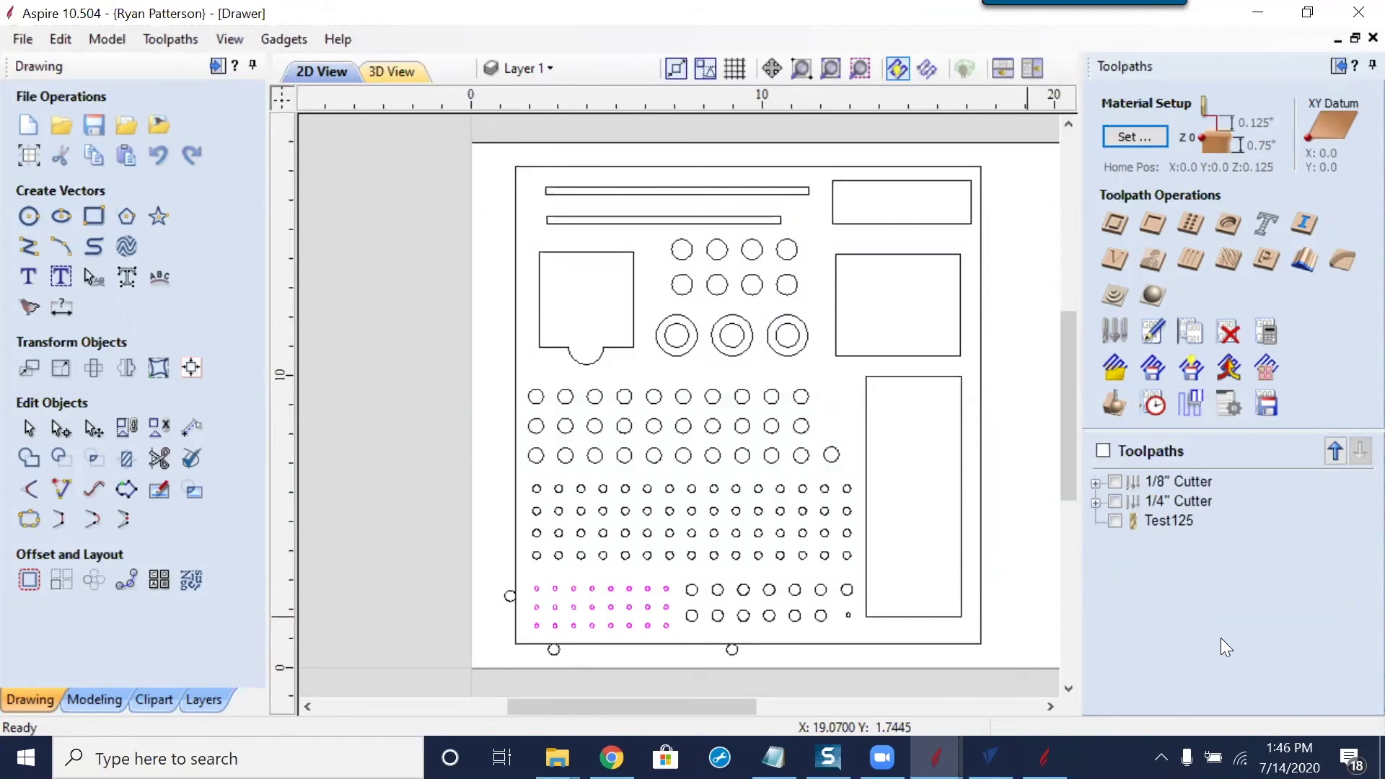
{"action": "left_click", "coordinate": [1095, 502]}
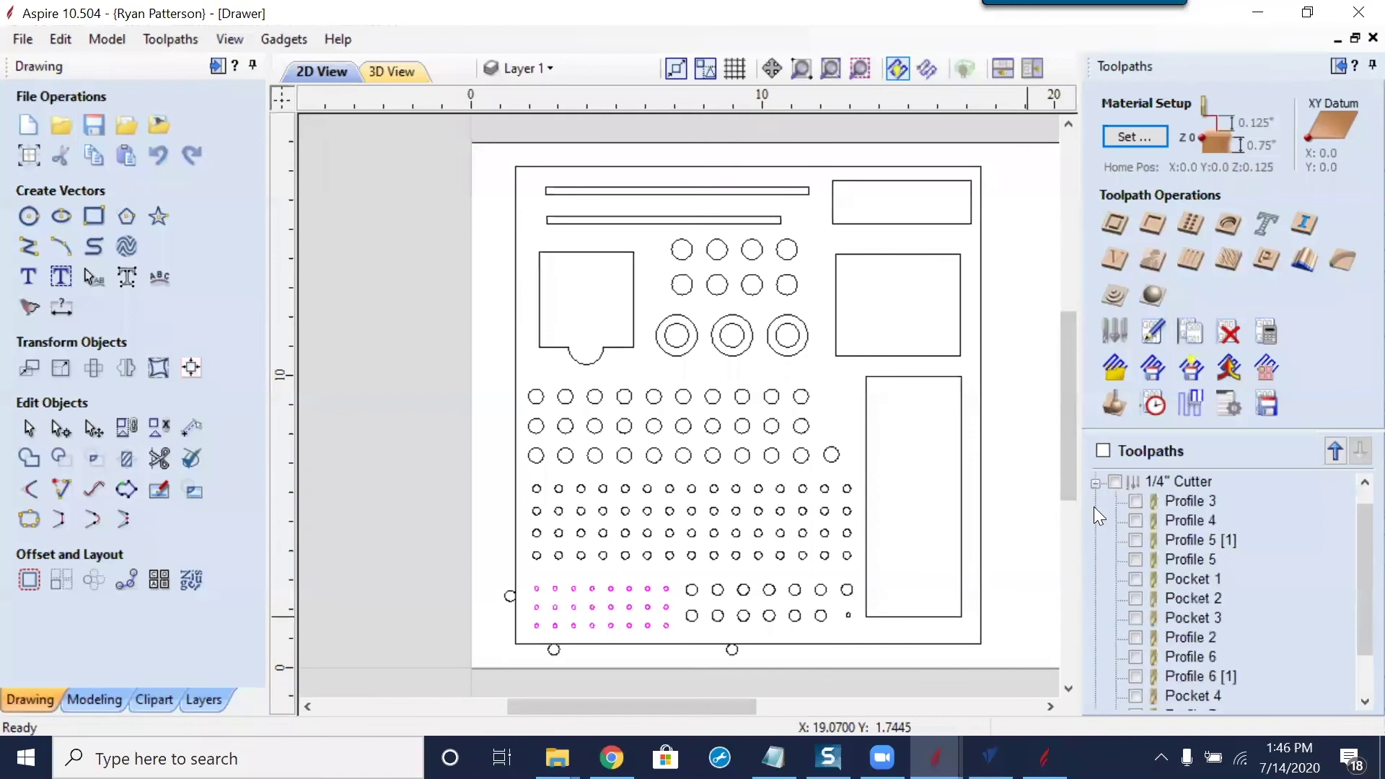
{"action": "left_click", "coordinate": [1096, 485]}
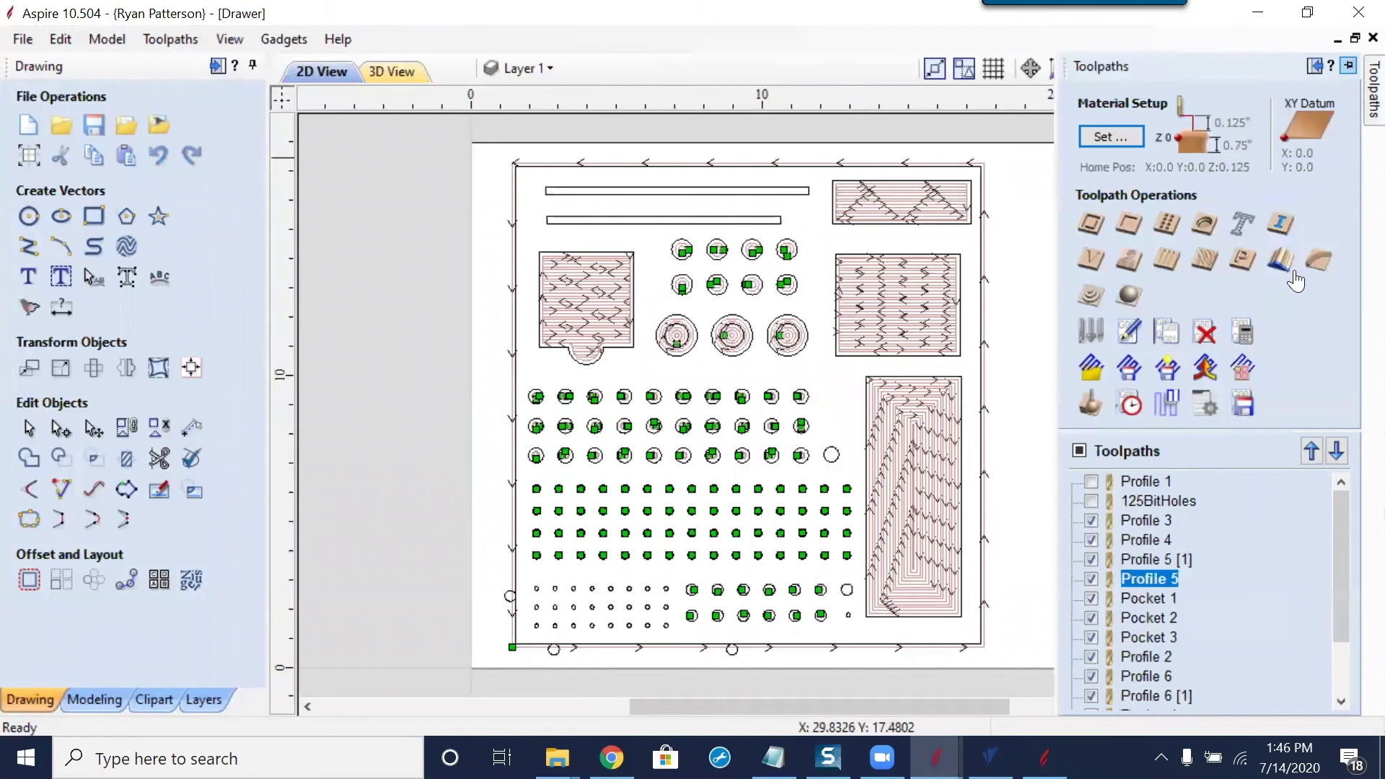
Compare the toolpath saving options and choose saving visible toolpaths to multiple files, grouped where possible
{"action": "left_click", "coordinate": [1349, 65]}
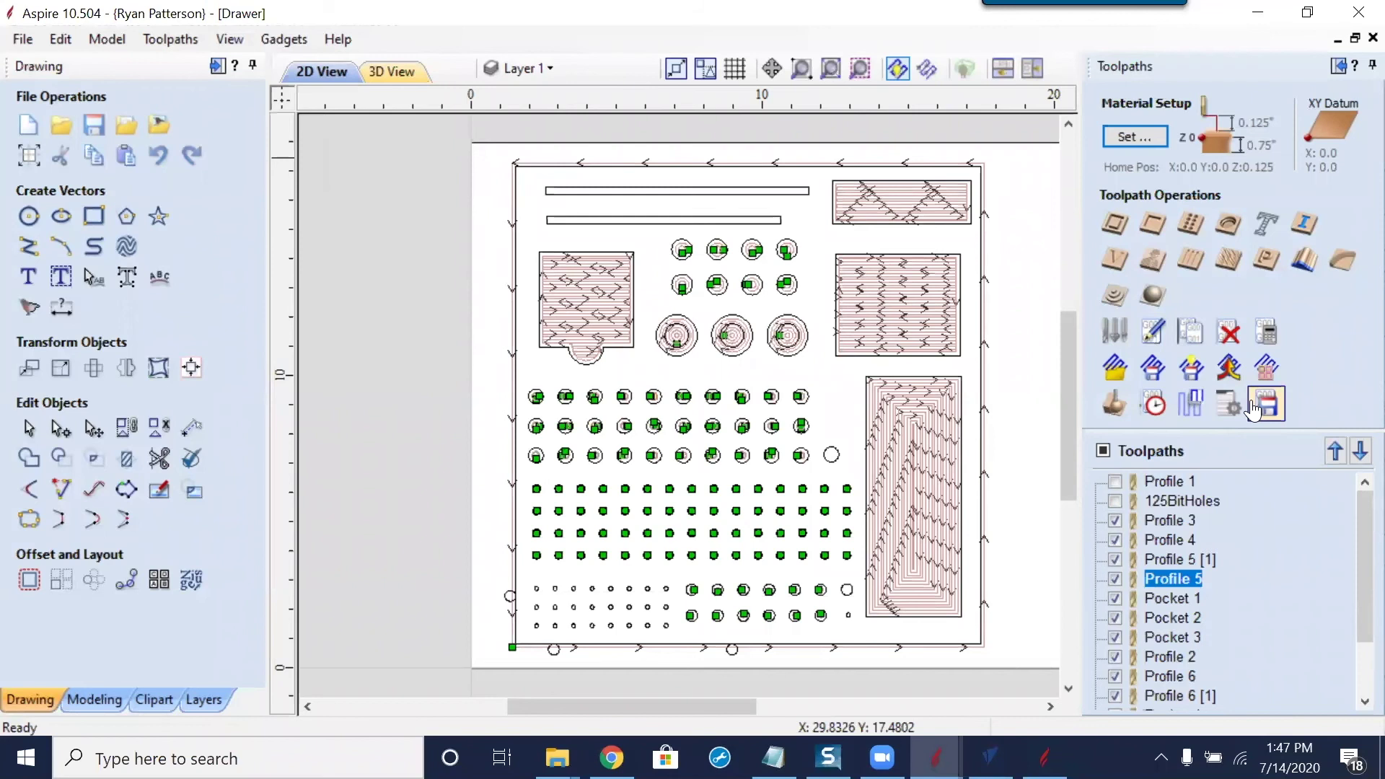
{"action": "left_click", "coordinate": [1253, 408]}
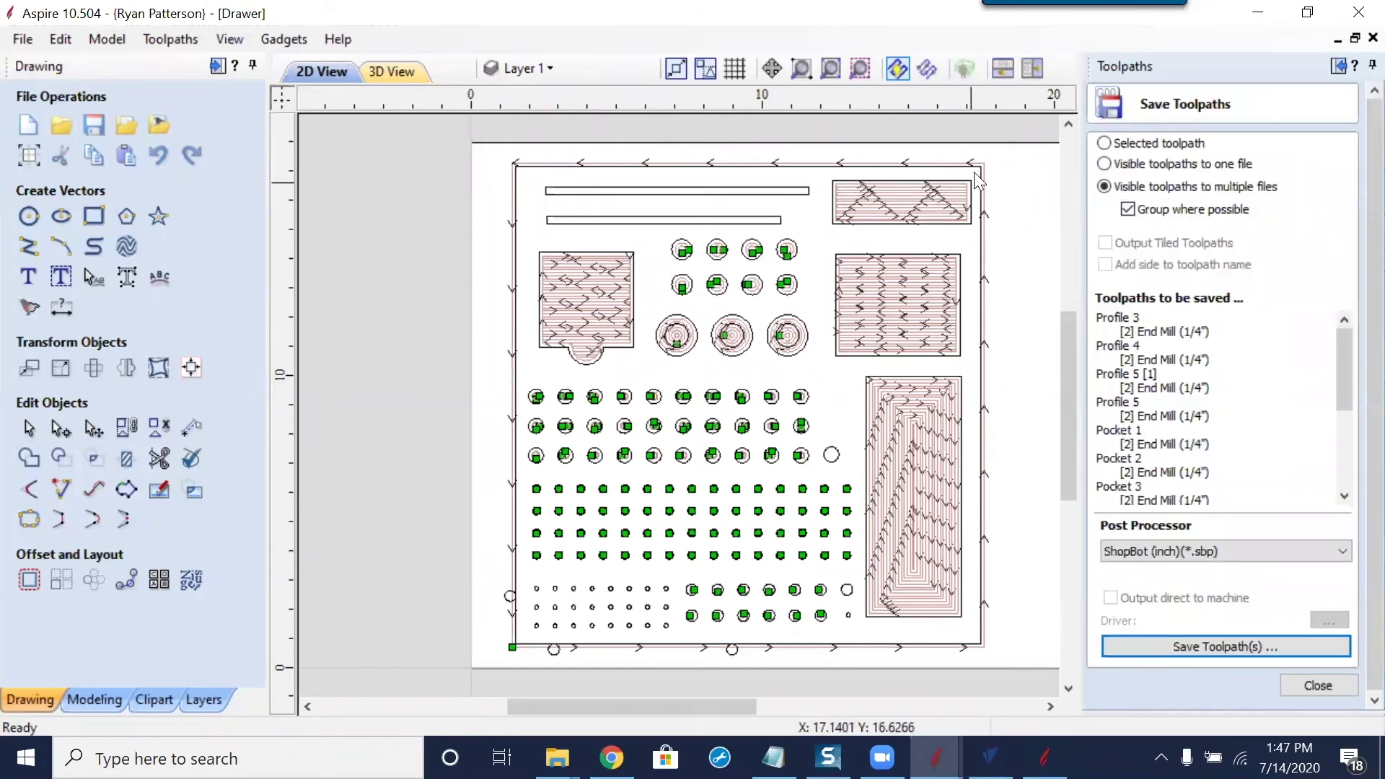
{"action": "left_click", "coordinate": [1105, 144]}
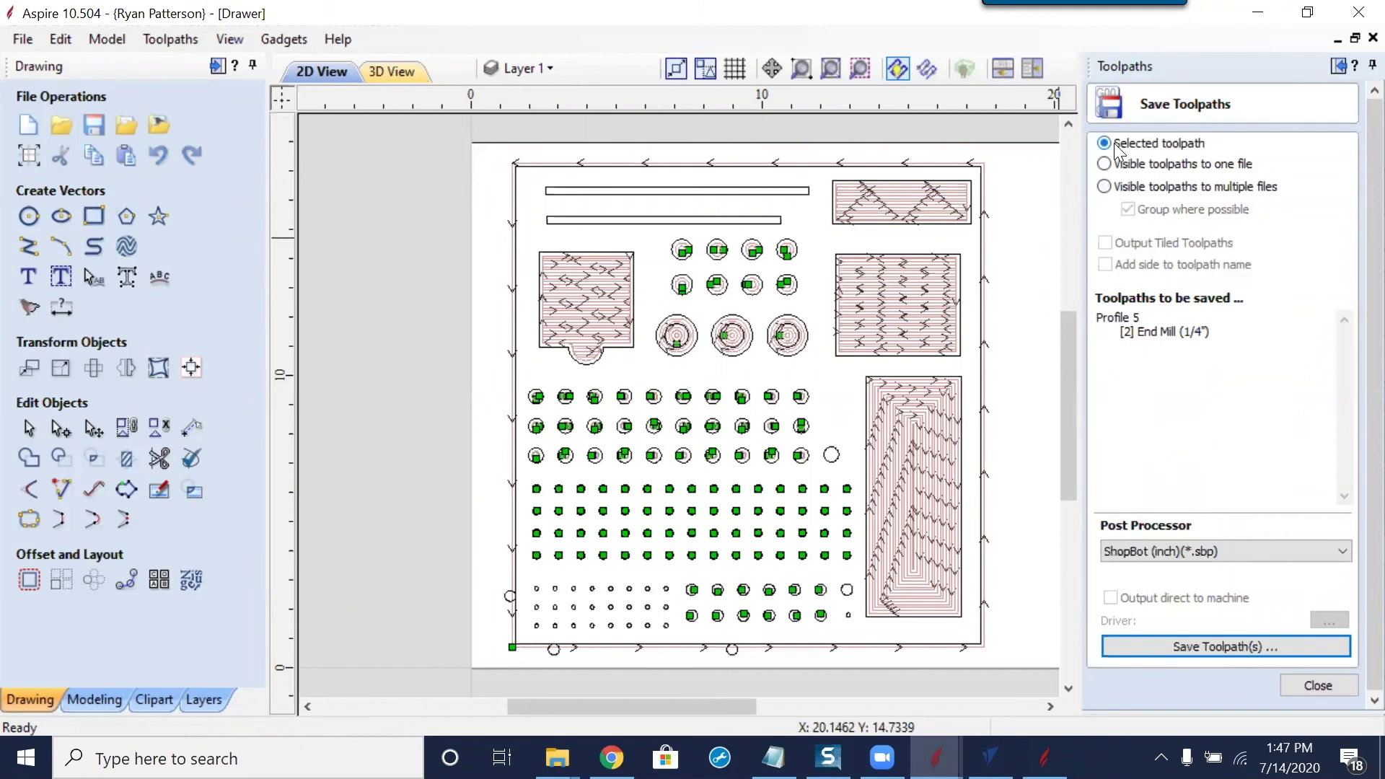
{"action": "left_click", "coordinate": [1154, 166]}
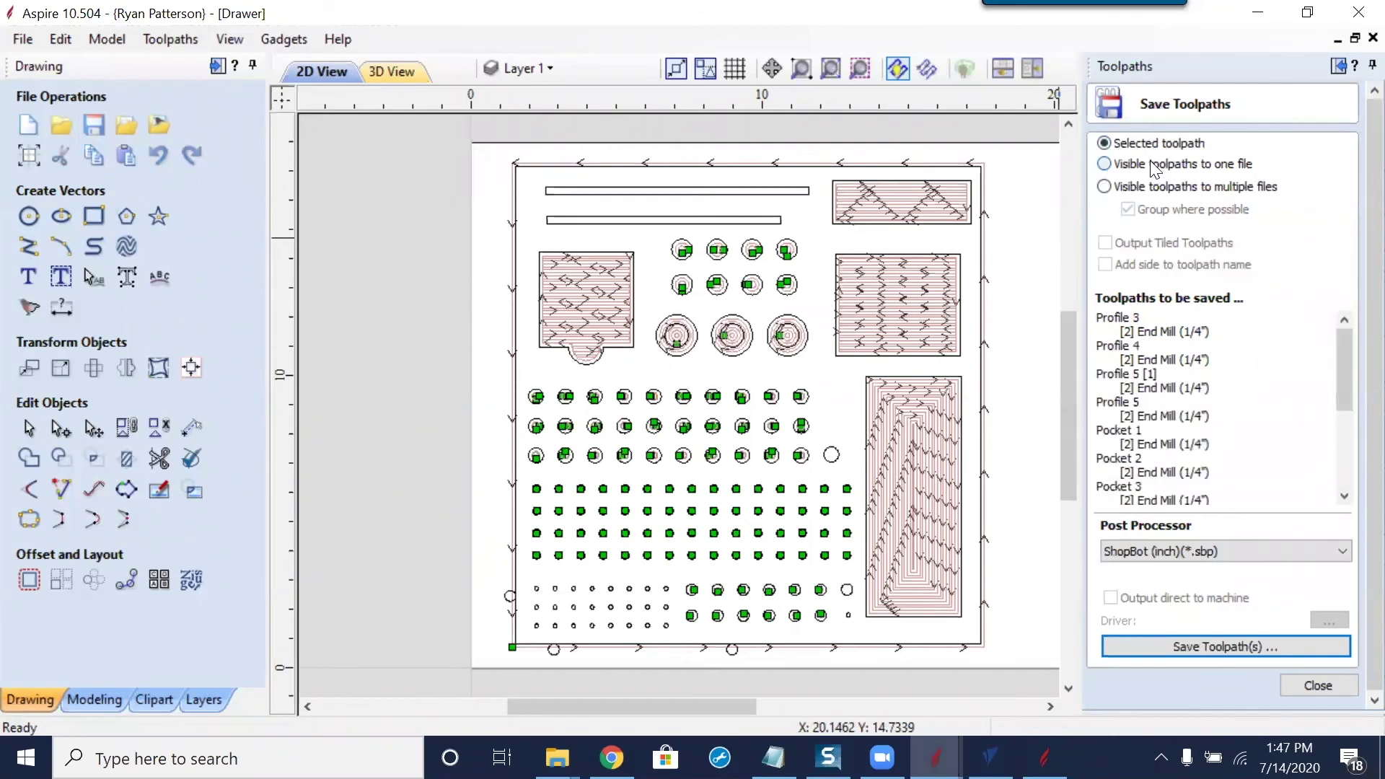
{"action": "left_click", "coordinate": [1112, 190]}
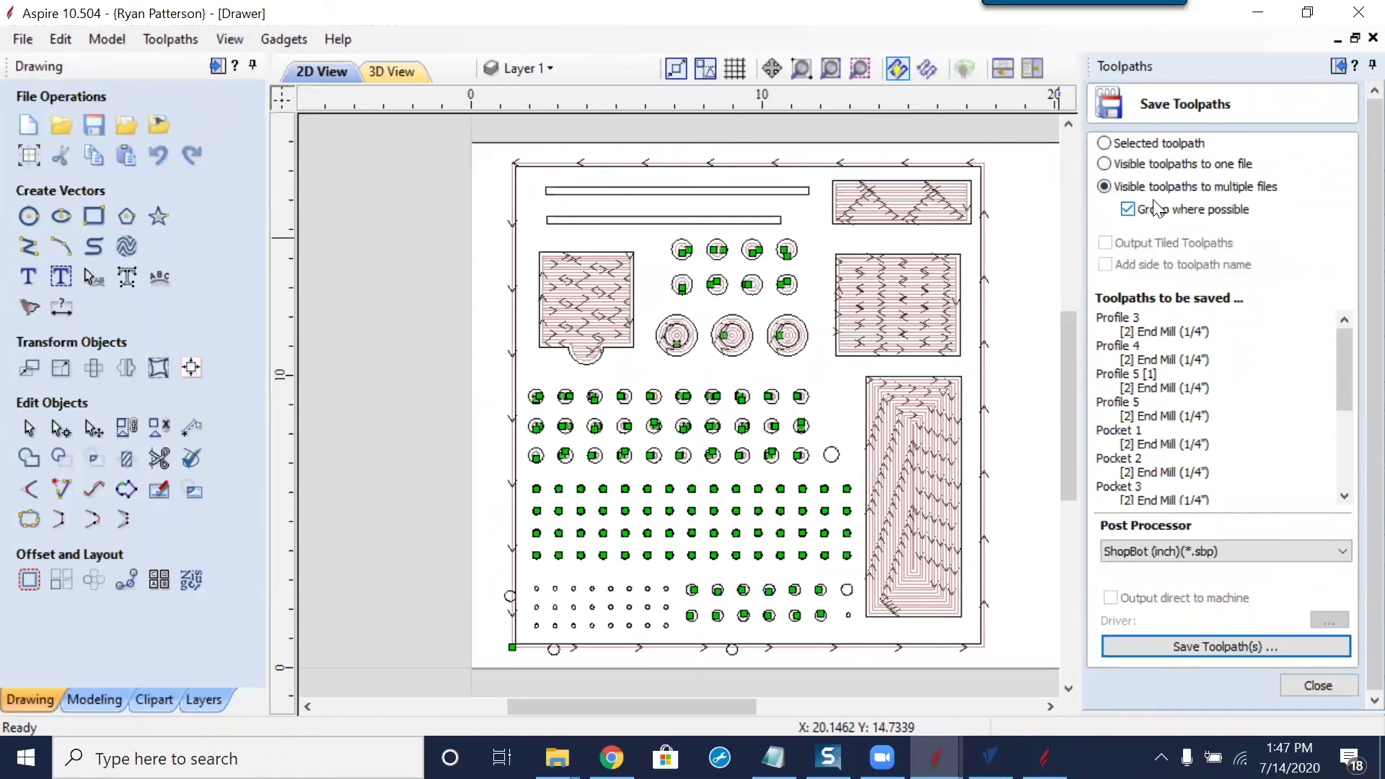
{"action": "left_click", "coordinate": [1103, 166]}
{"action": "left_click", "coordinate": [1122, 189]}
Start saving the toolpaths and delete Test_1-3-Slot.sbp and Test_4-Pocket 1.sbp from the desktop's Test folder
{"action": "left_click", "coordinate": [1228, 642]}
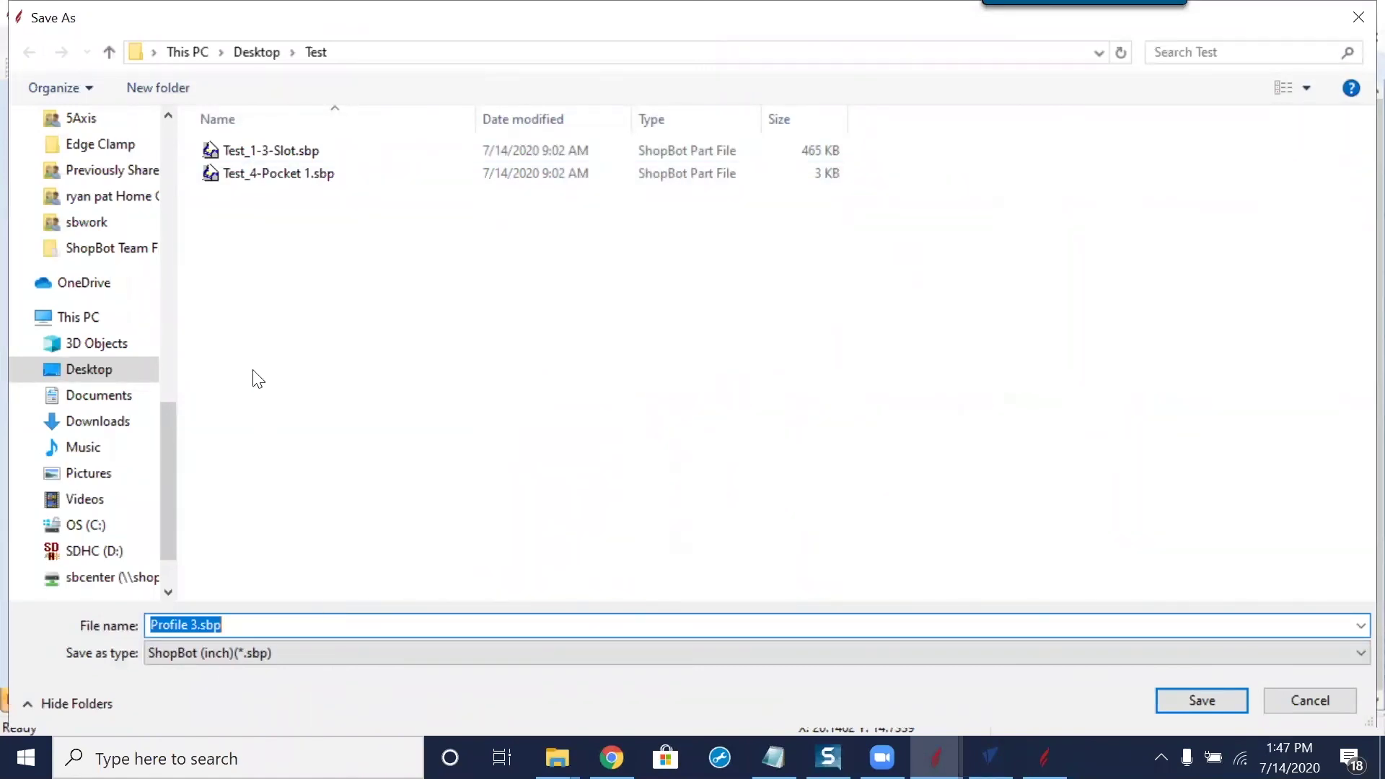
{"action": "left_click", "coordinate": [297, 150]}
{"action": "right_click", "coordinate": [292, 156]}
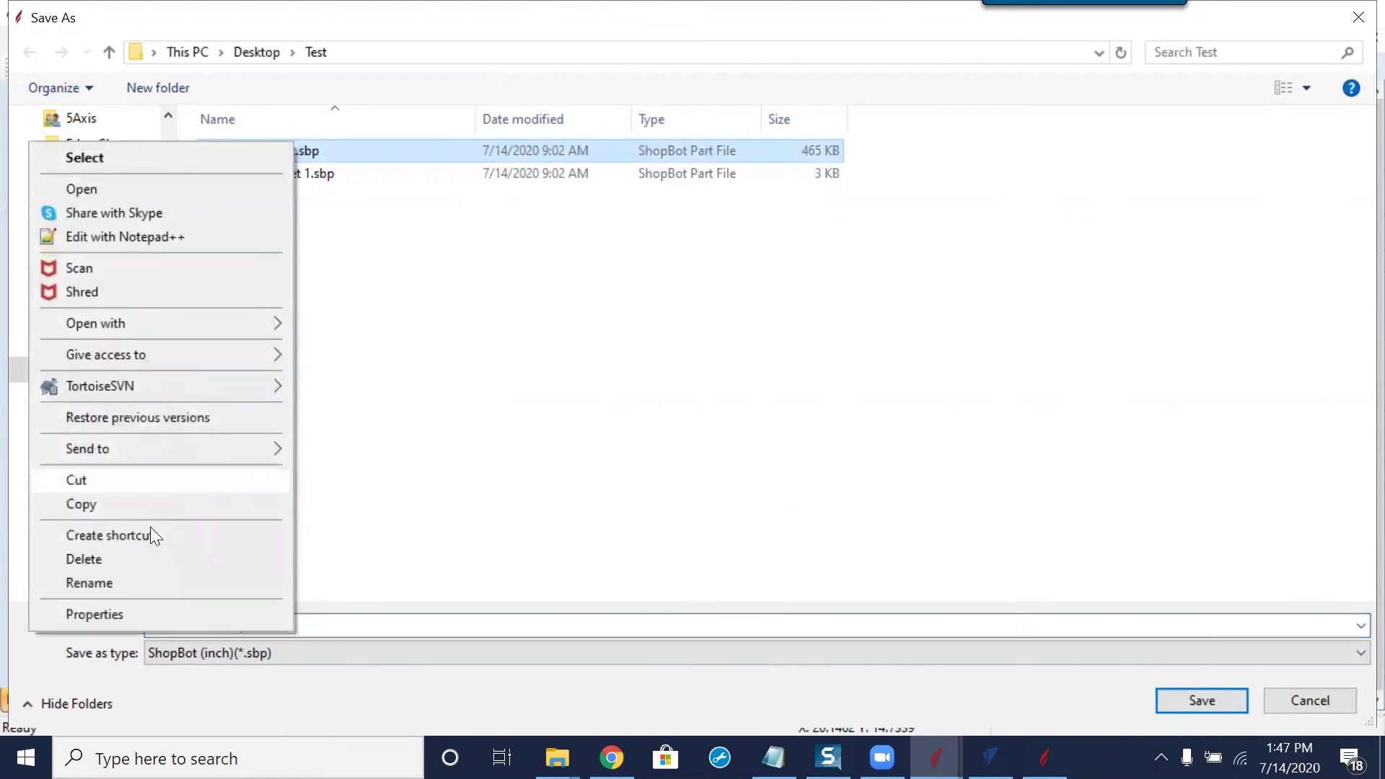
{"action": "left_click", "coordinate": [117, 561]}
{"action": "right_click", "coordinate": [268, 149]}
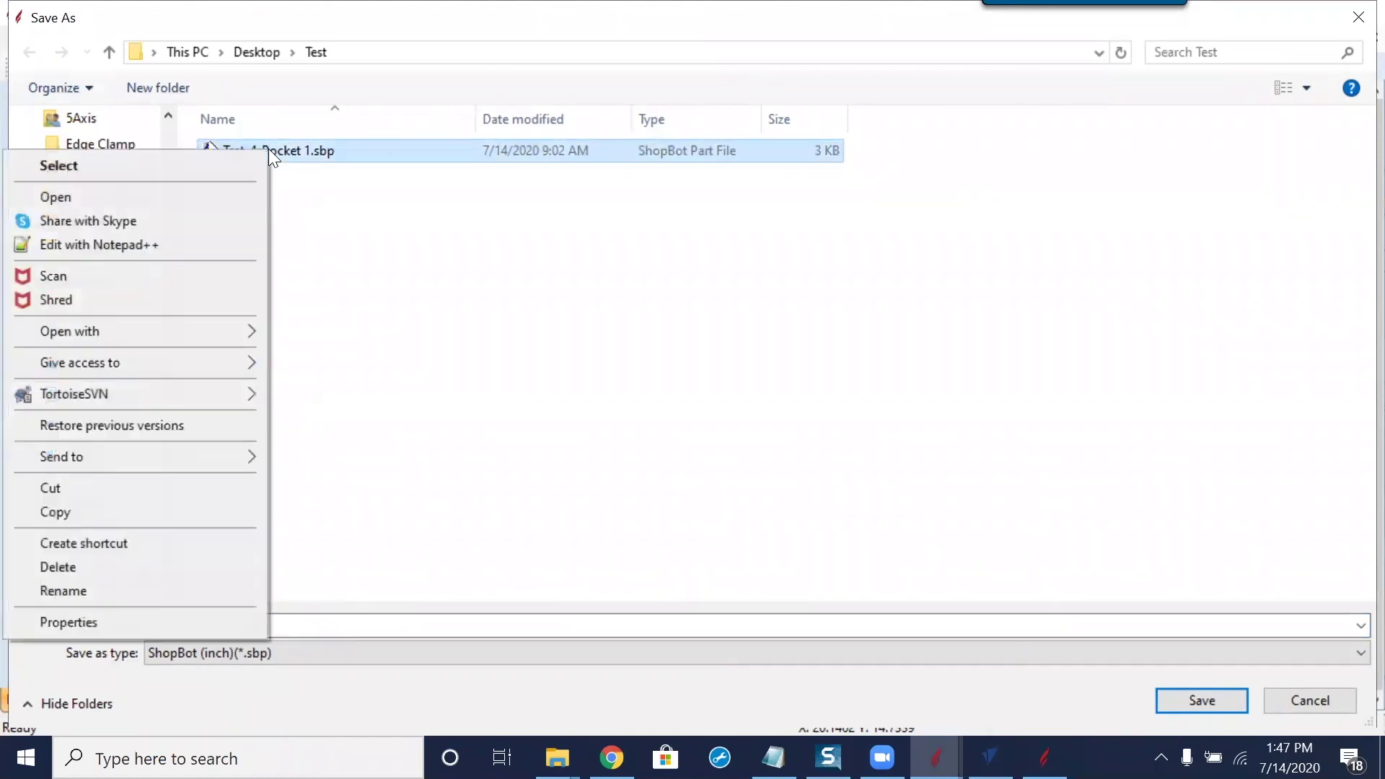
{"action": "left_click", "coordinate": [84, 563]}
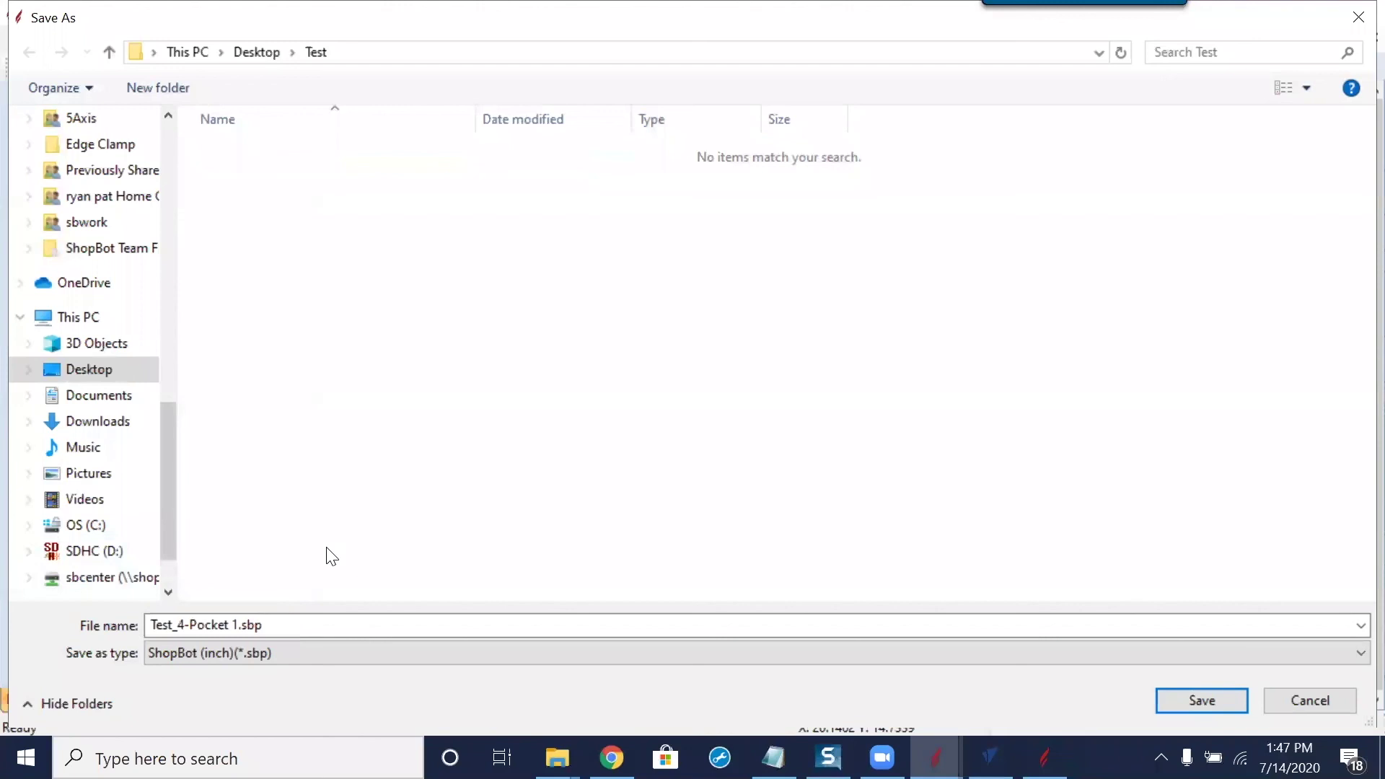
Save the toolpaths under the file name Test in the desktop's Test folder and show the desktop
{"action": "left_click", "coordinate": [339, 625]}
{"action": "type", "text": "Test"}
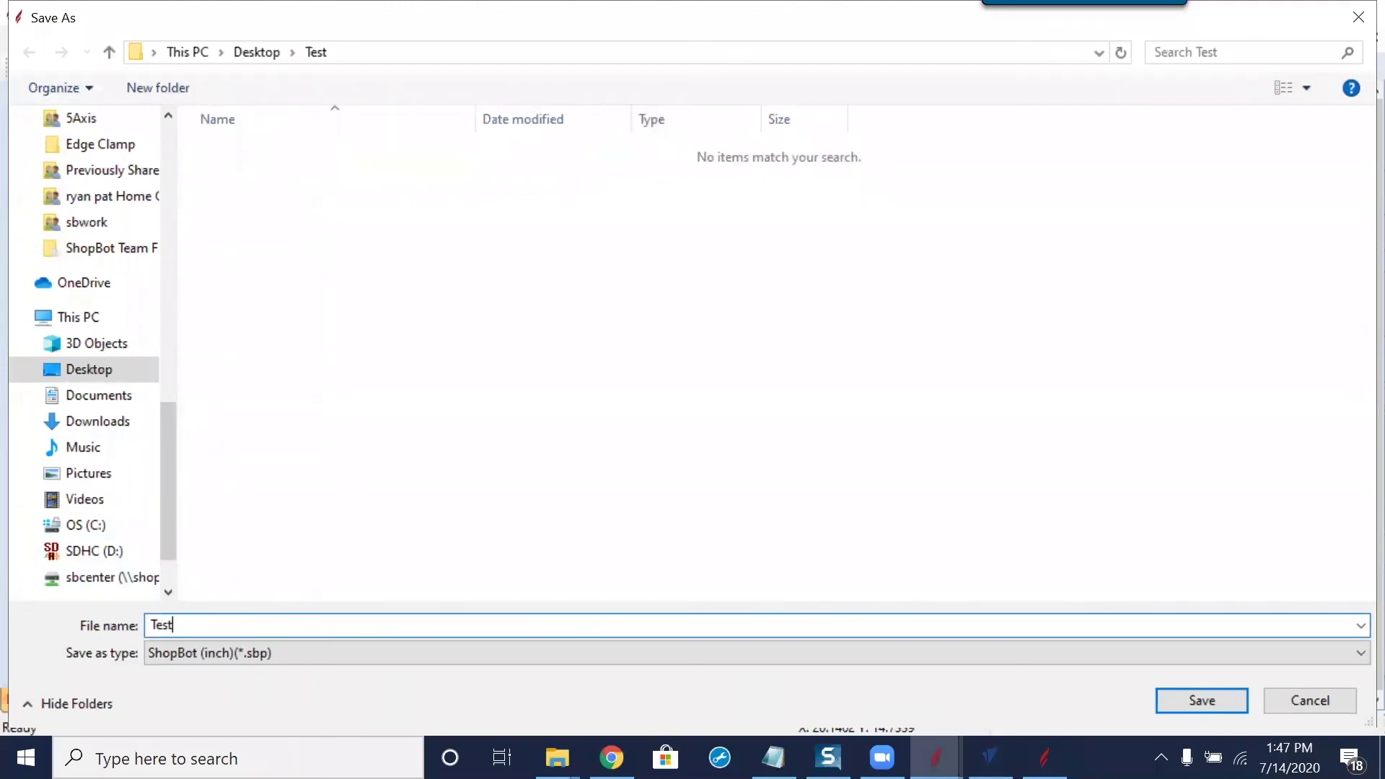
{"action": "left_click", "coordinate": [1183, 703]}
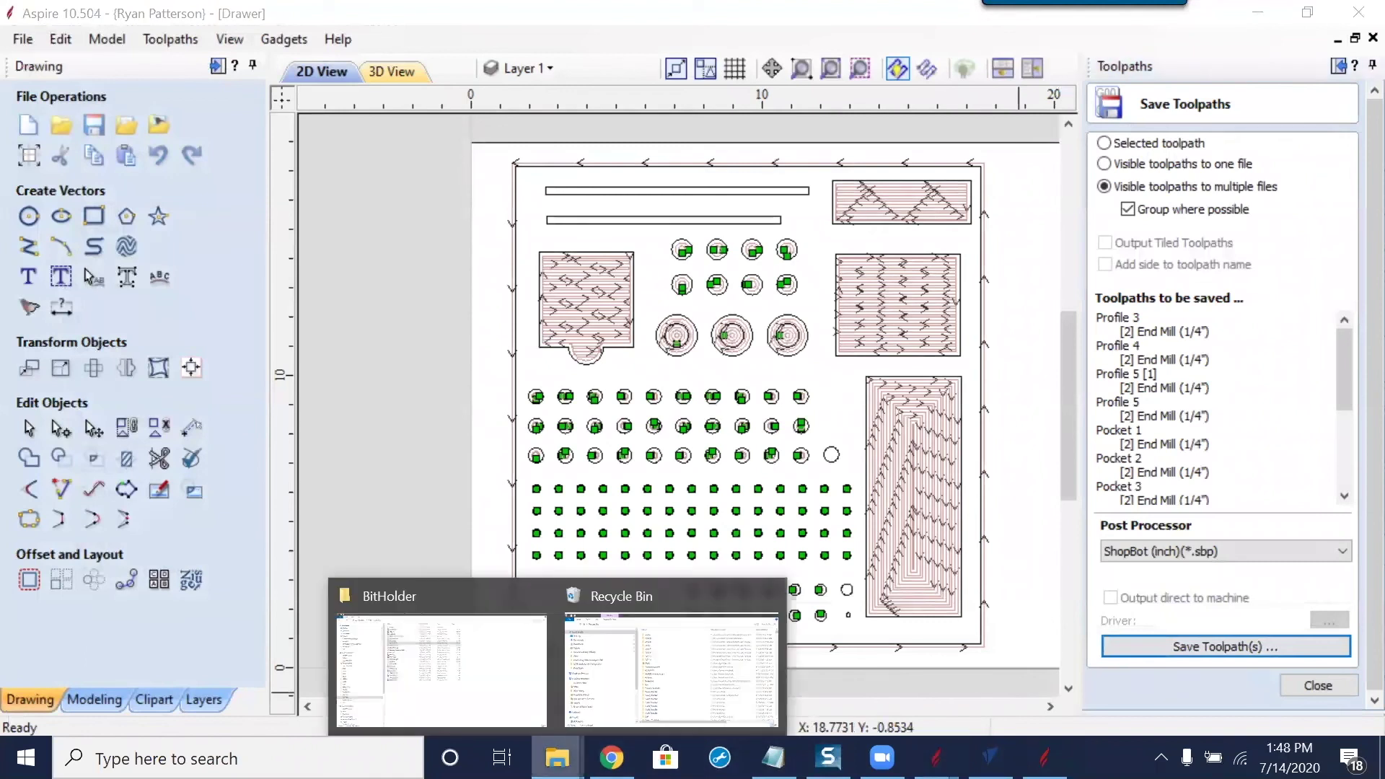
{"action": "left_click", "coordinate": [1383, 764]}
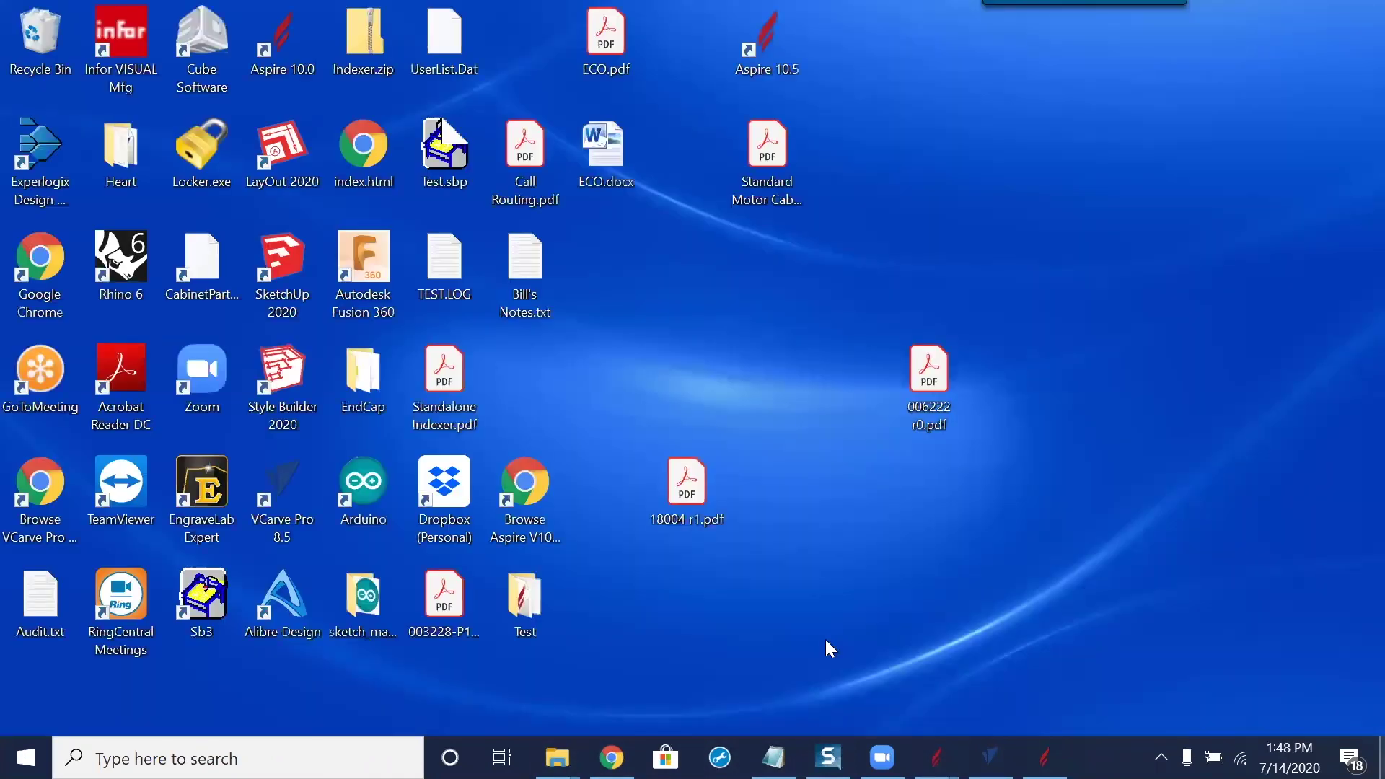
Open the desktop's Test folder in File Explorer at full size and check the saved Test_1-12-Profile 3.sbp file
{"action": "double_click", "coordinate": [530, 593]}
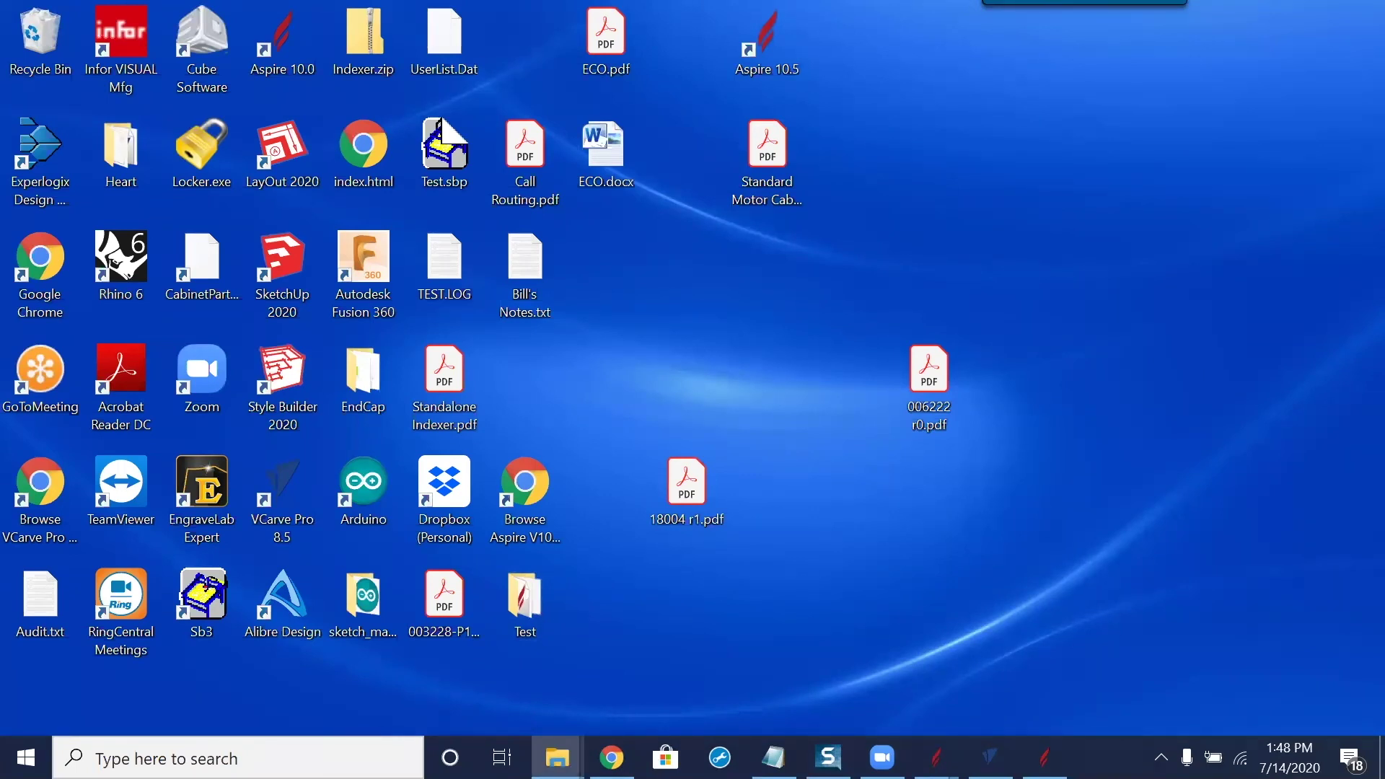
{"action": "left_click", "coordinate": [575, 344]}
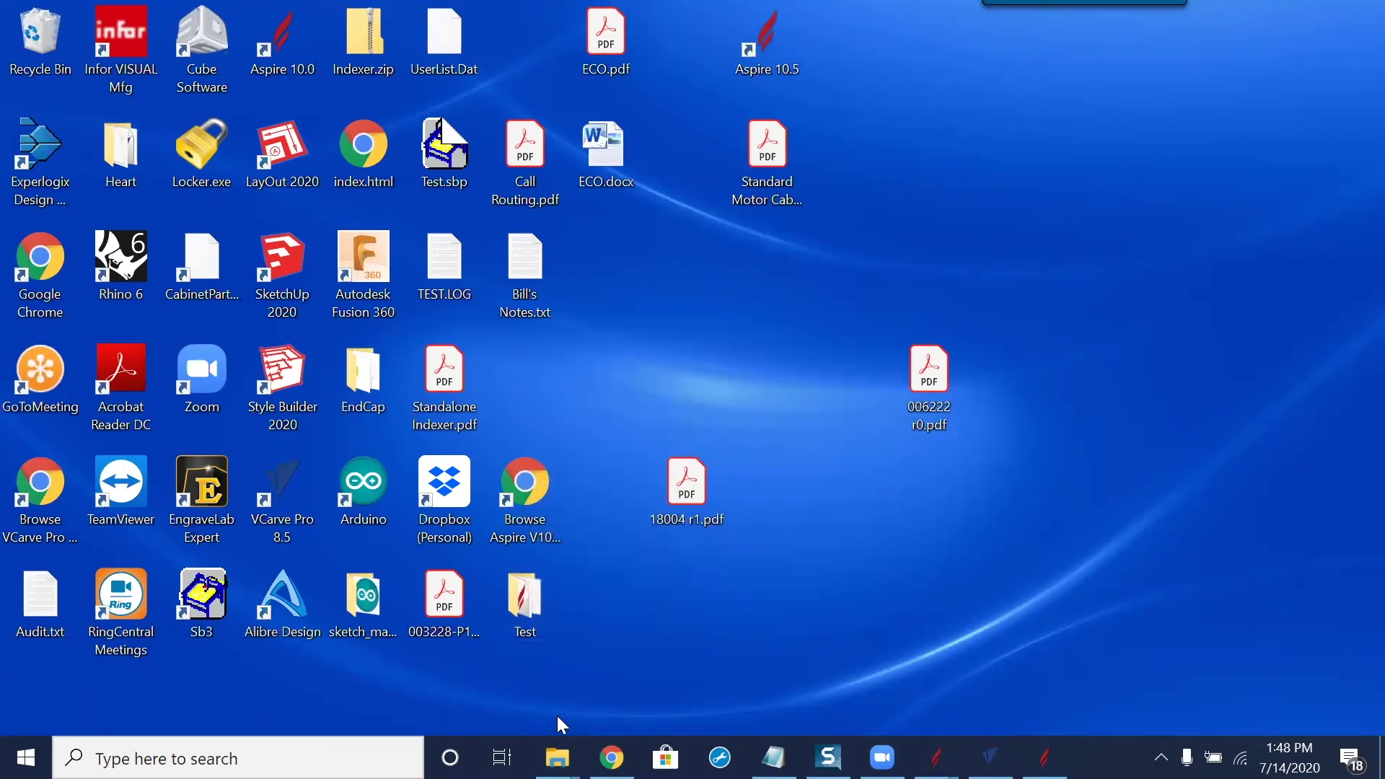
{"action": "mouse_move", "coordinate": [558, 757]}
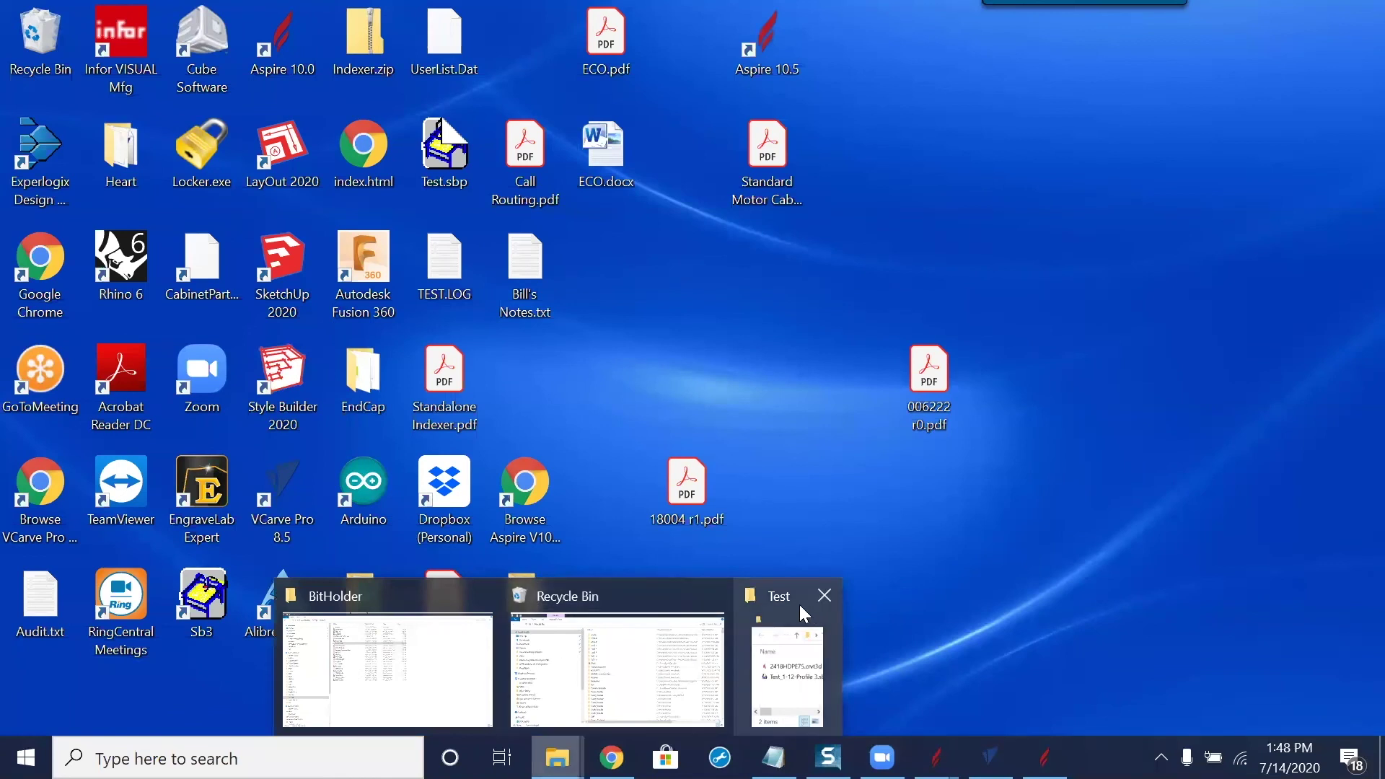
{"action": "left_click", "coordinate": [804, 614]}
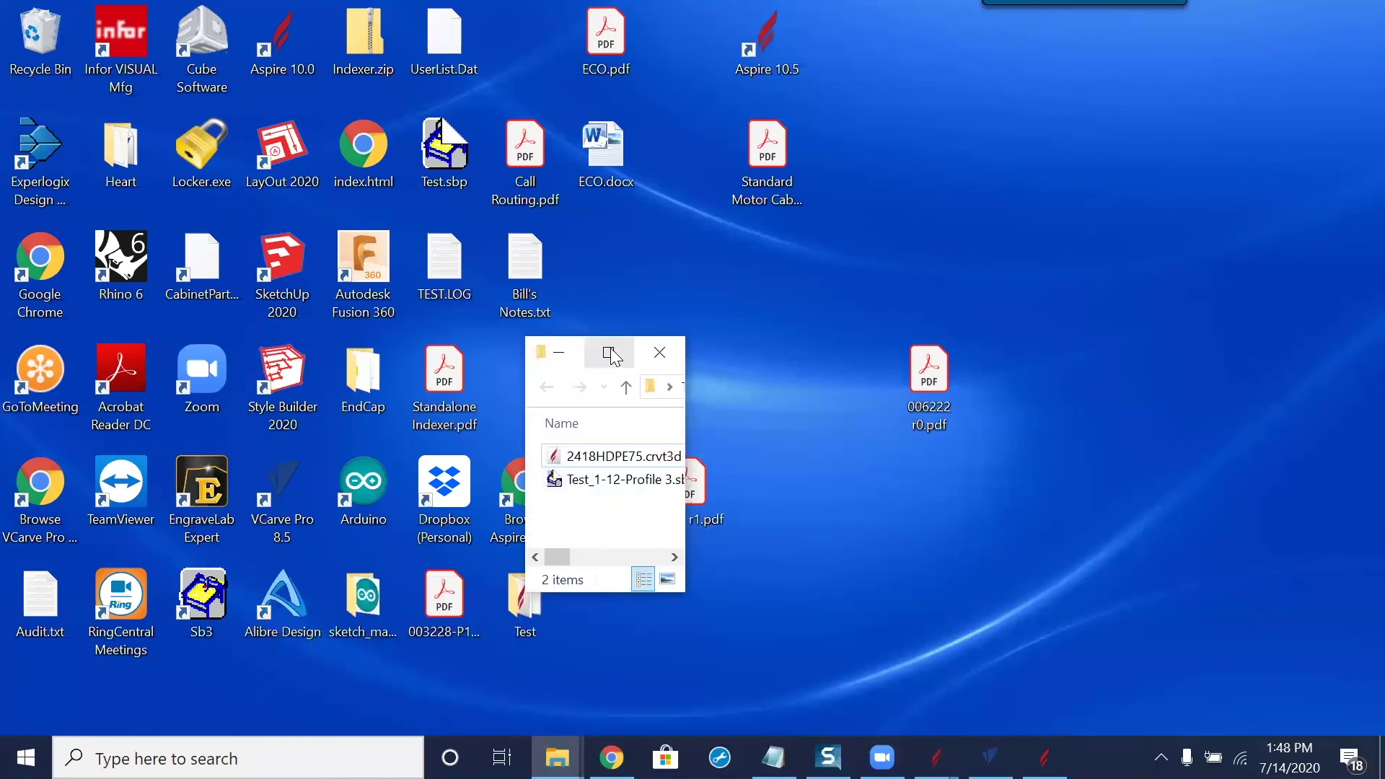
{"action": "left_click", "coordinate": [610, 353]}
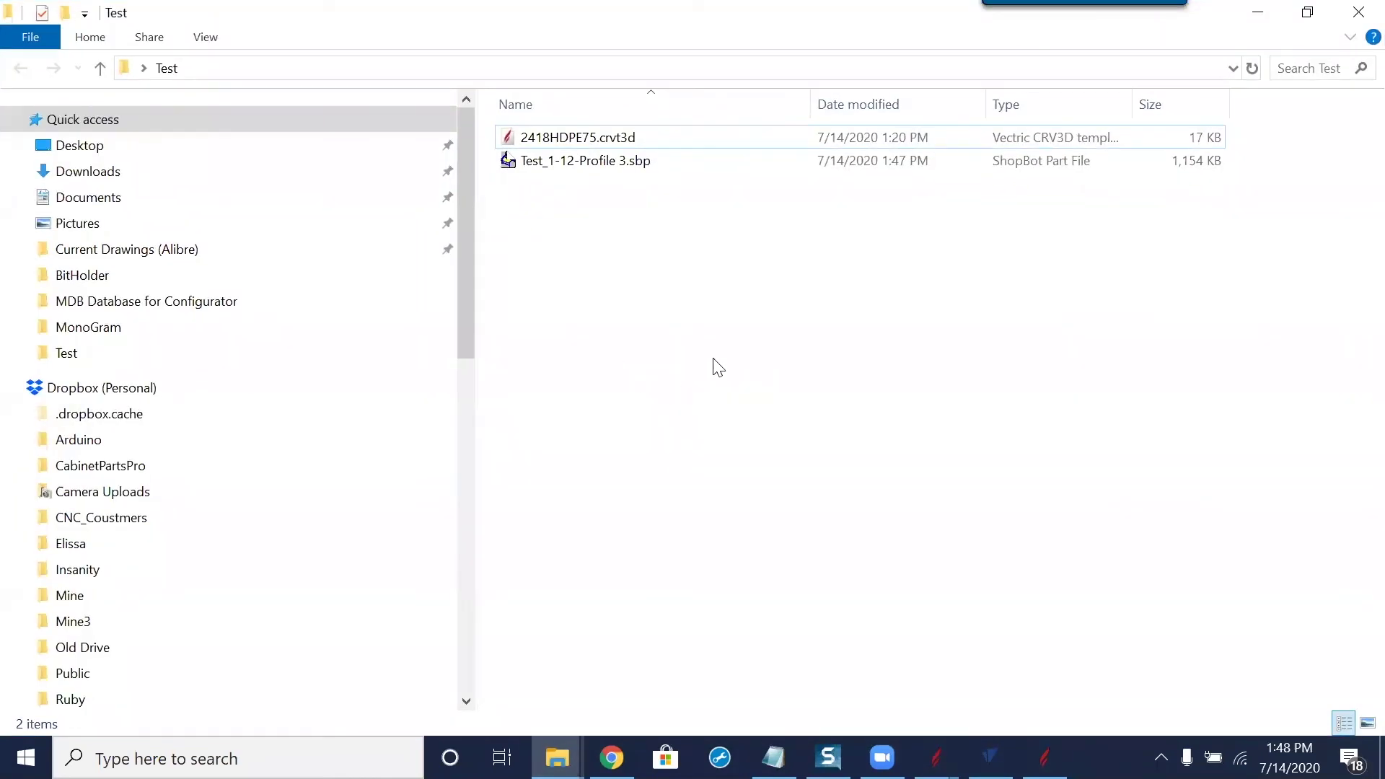
{"action": "left_click", "coordinate": [609, 164]}
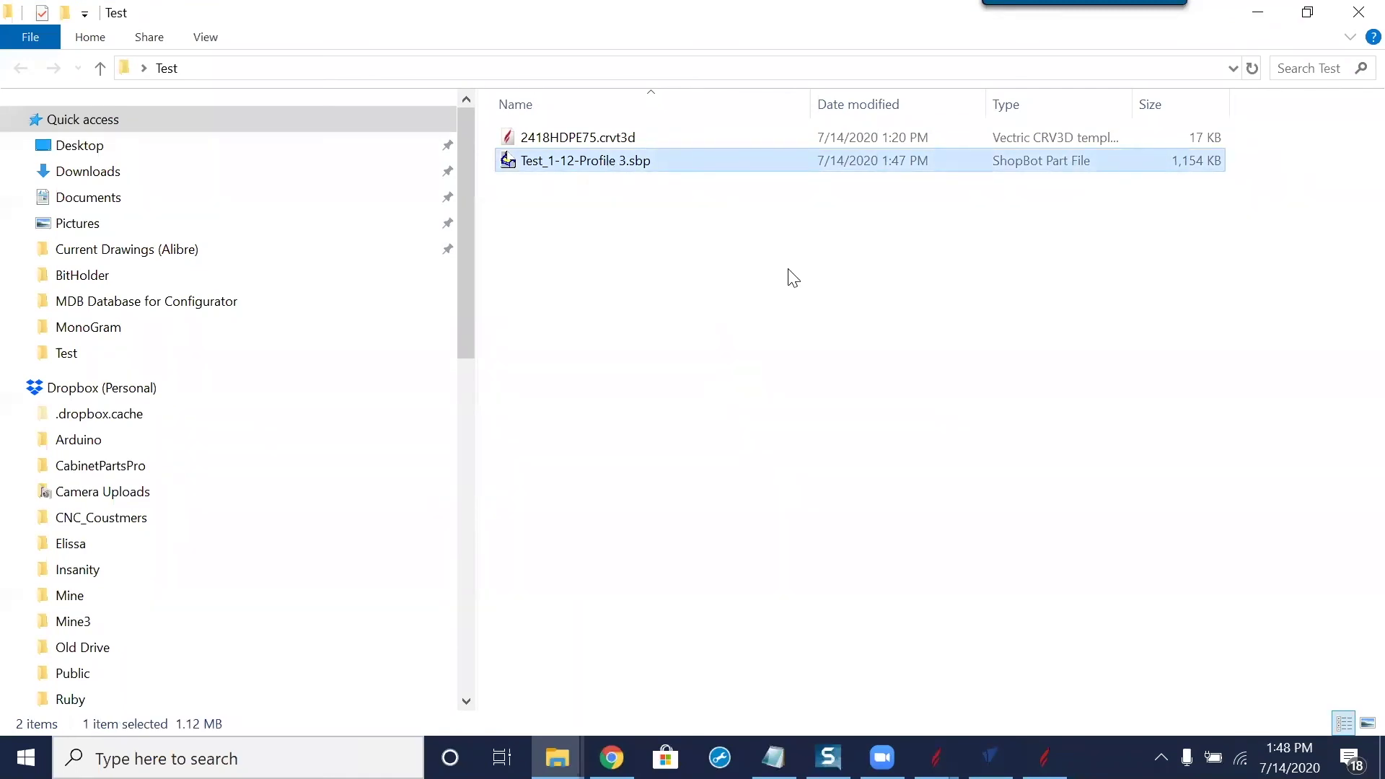
Switch back to the Drawer project in Aspire that has ungrouped toolpaths, check the toolpaths listed for saving, and close the Save Toolpaths form
{"action": "left_click", "coordinate": [1044, 758]}
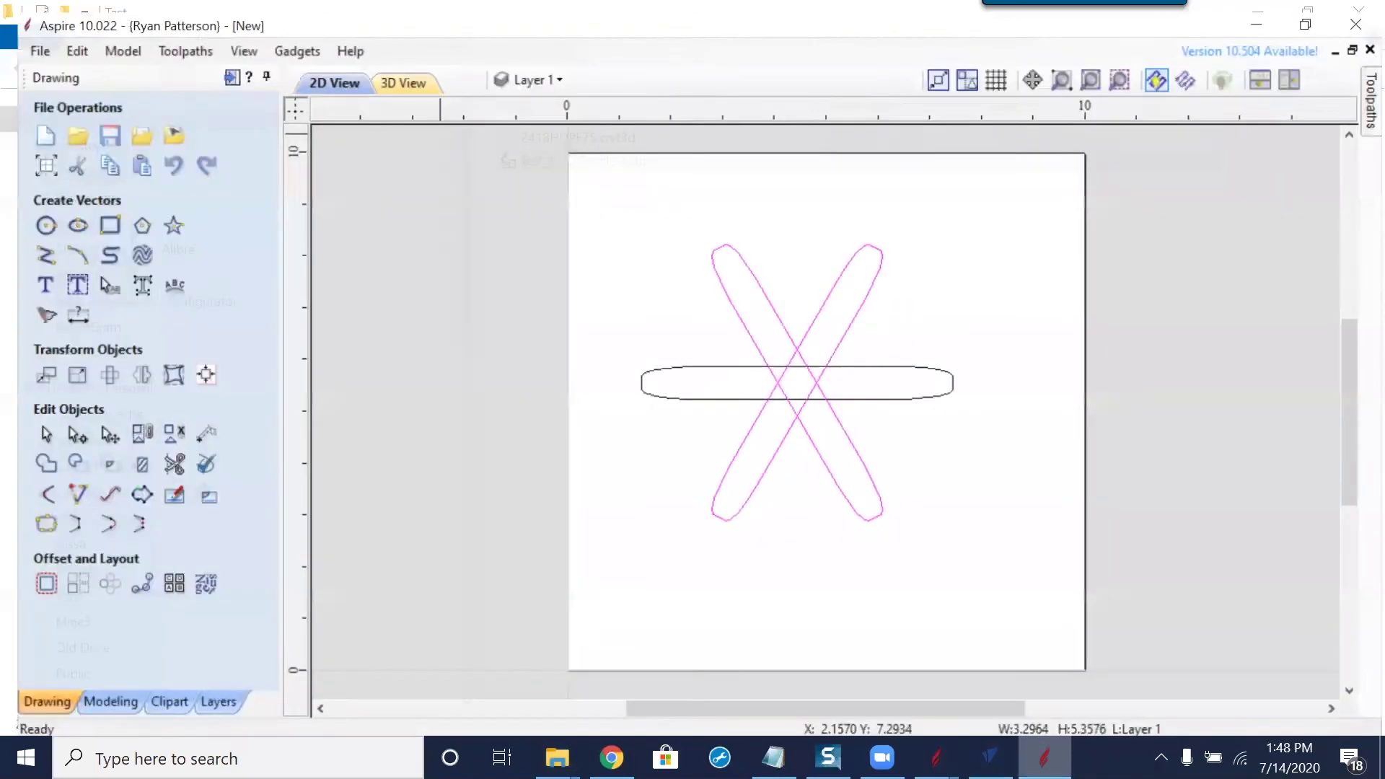
{"action": "mouse_move", "coordinate": [935, 758]}
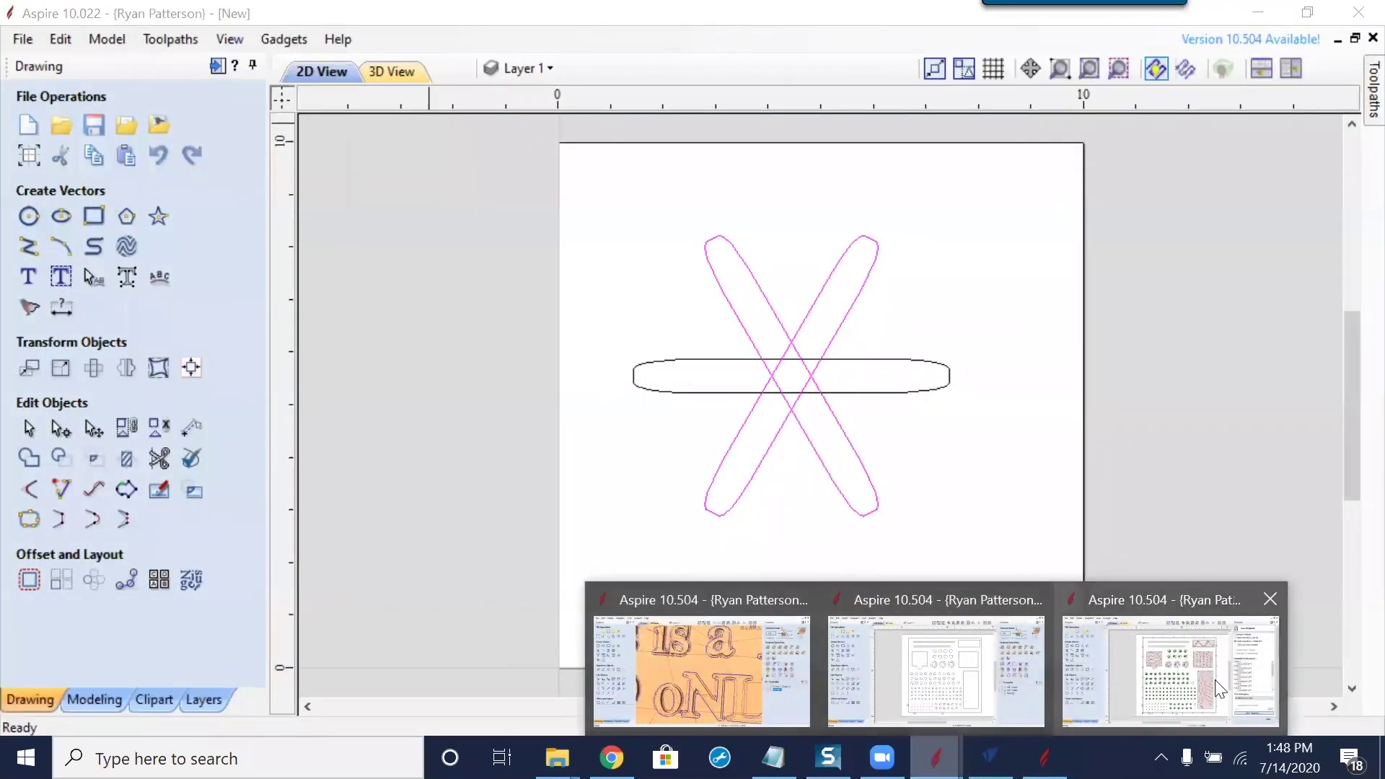
{"action": "left_click", "coordinate": [1189, 681]}
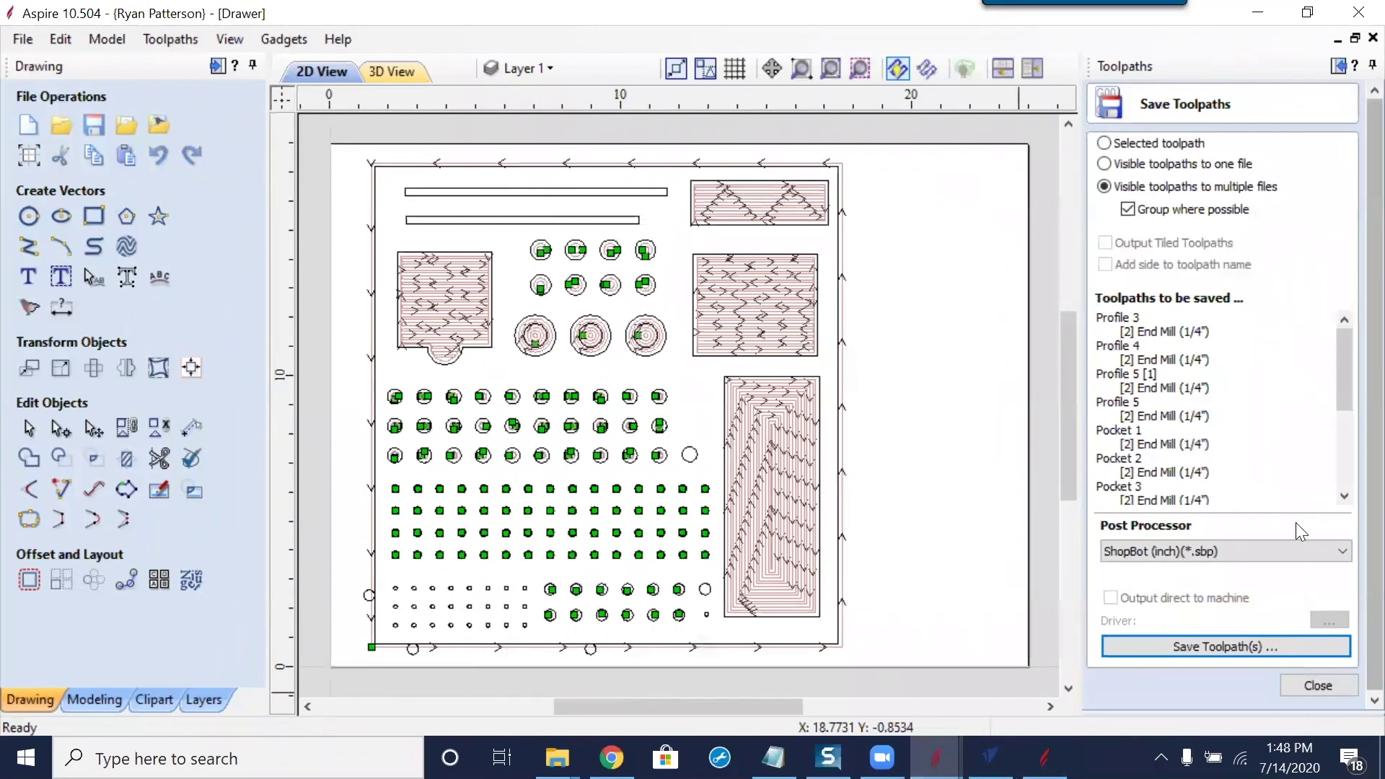
{"action": "mouse_move", "coordinate": [1343, 351]}
{"action": "left_mouse_down"}
{"action": "mouse_move", "coordinate": [1350, 455]}
{"action": "mouse_move", "coordinate": [1346, 367]}
{"action": "left_mouse_up"}
{"action": "left_click", "coordinate": [1319, 684]}
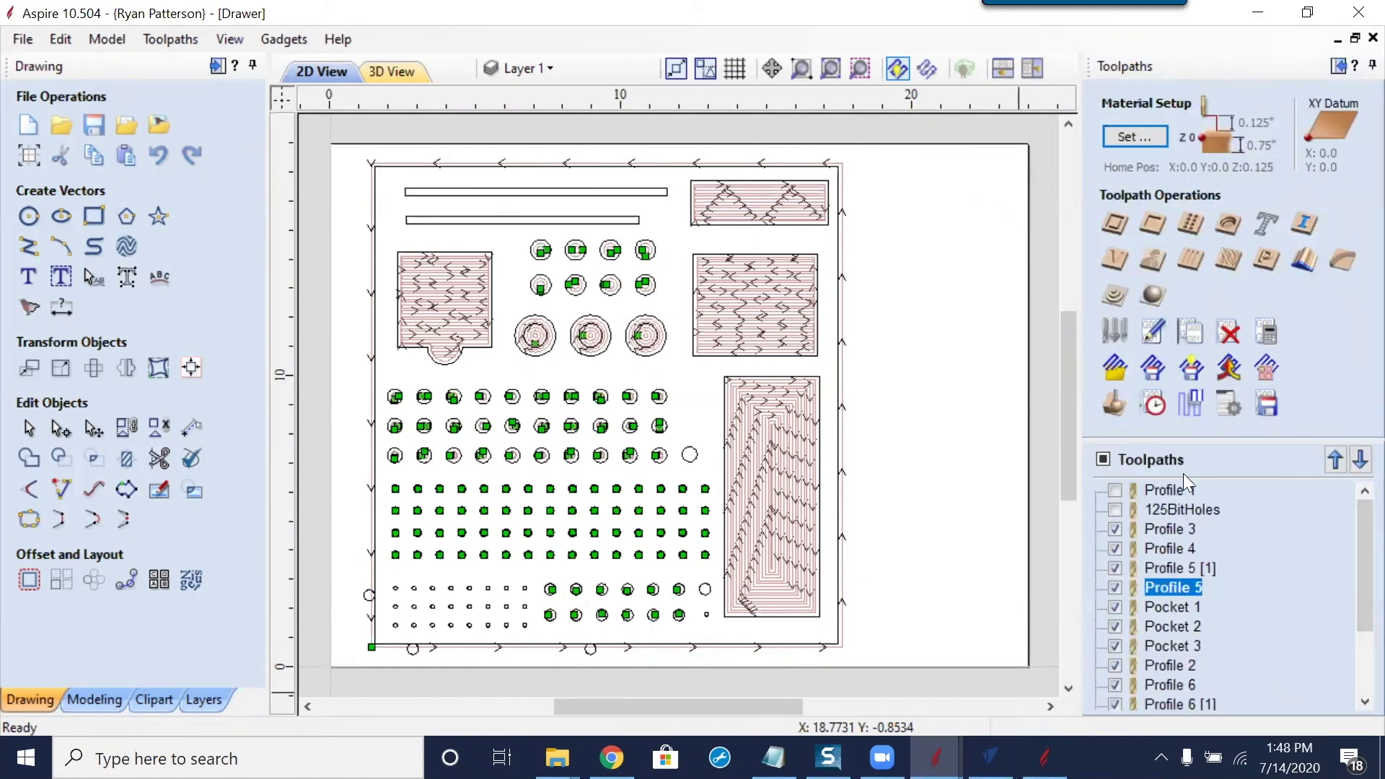
Make every toolpath in the ungrouped project visible, including Profile 1 and 125BitHoles, and check the list down to Test125
{"action": "left_click", "coordinate": [1115, 490]}
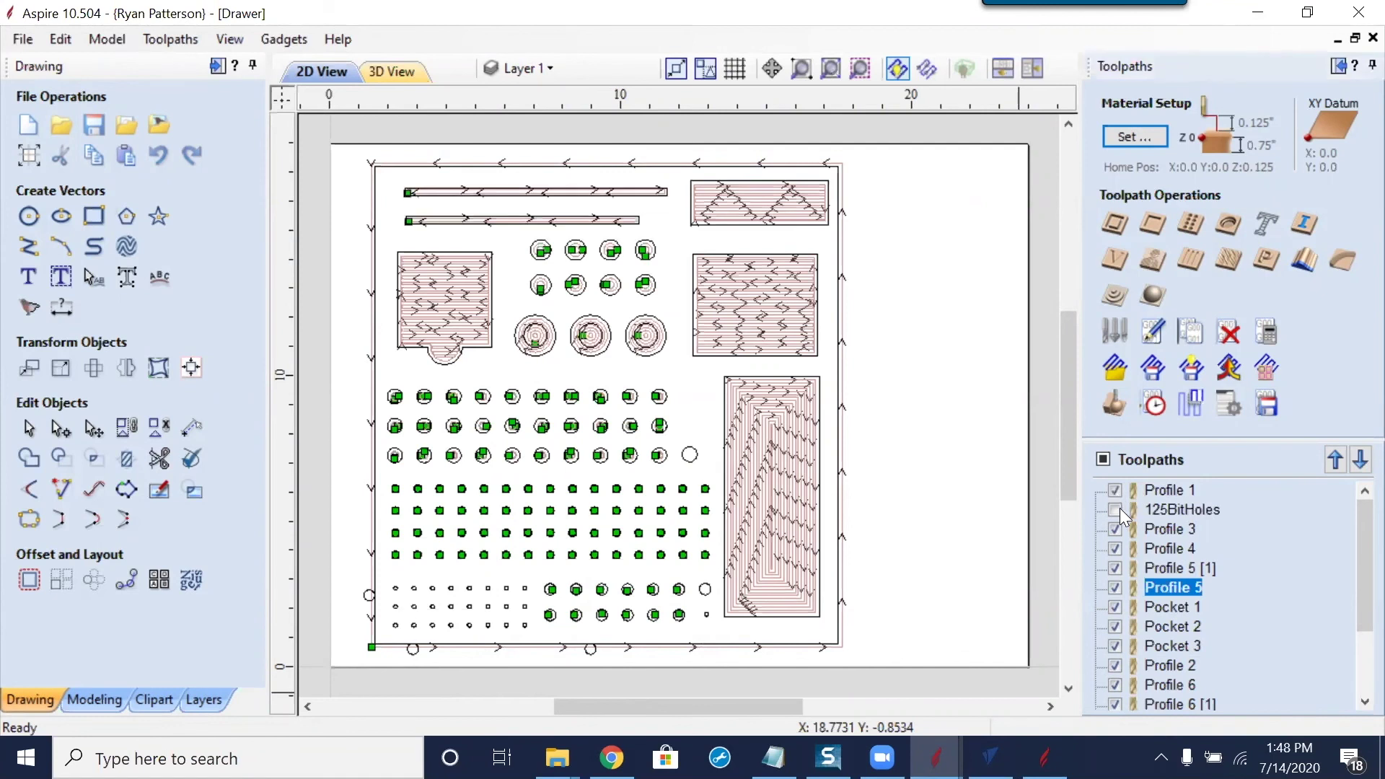
{"action": "left_click", "coordinate": [1116, 509]}
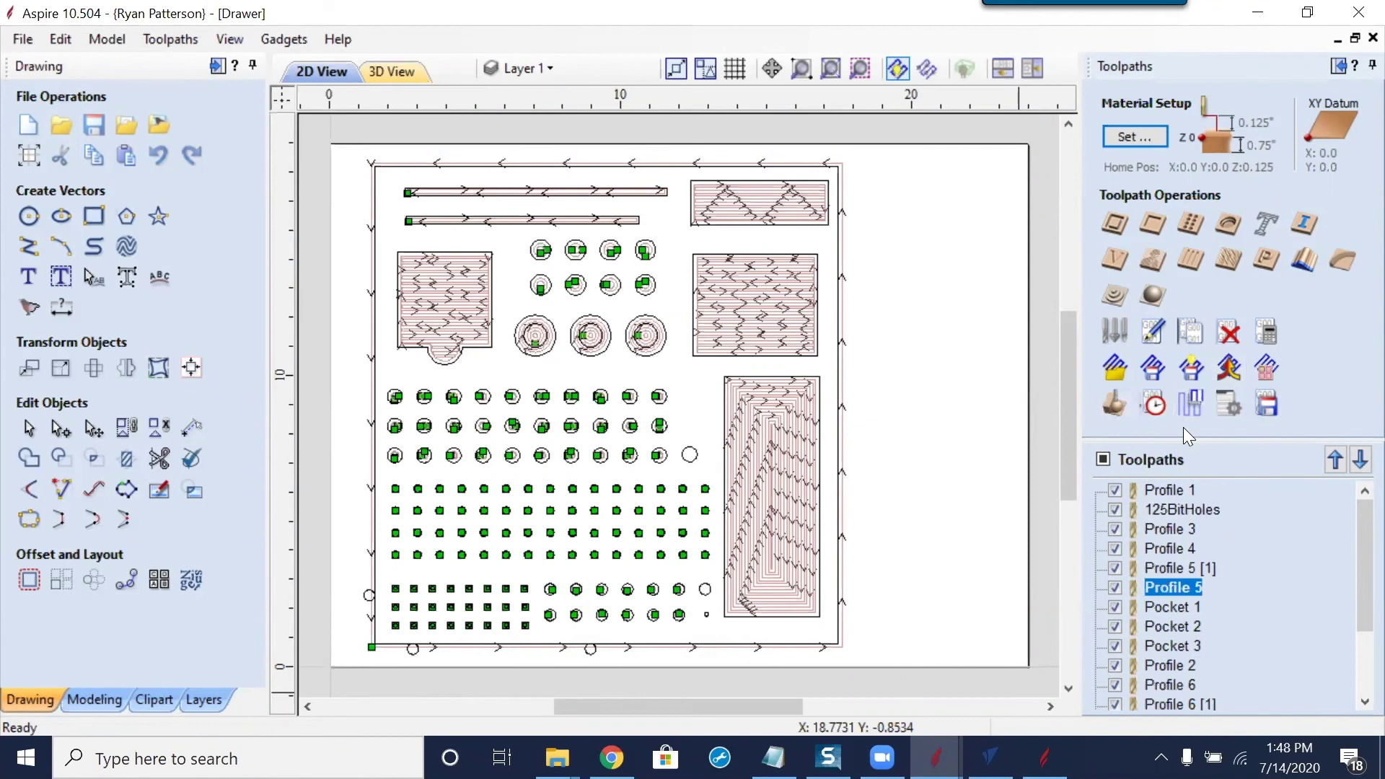
{"action": "left_click", "coordinate": [1107, 459]}
{"action": "left_click", "coordinate": [1108, 459]}
{"action": "mouse_move", "coordinate": [1351, 564]}
{"action": "left_mouse_down"}
{"action": "mouse_move", "coordinate": [1351, 630]}
{"action": "mouse_move", "coordinate": [1349, 543]}
{"action": "left_mouse_up"}
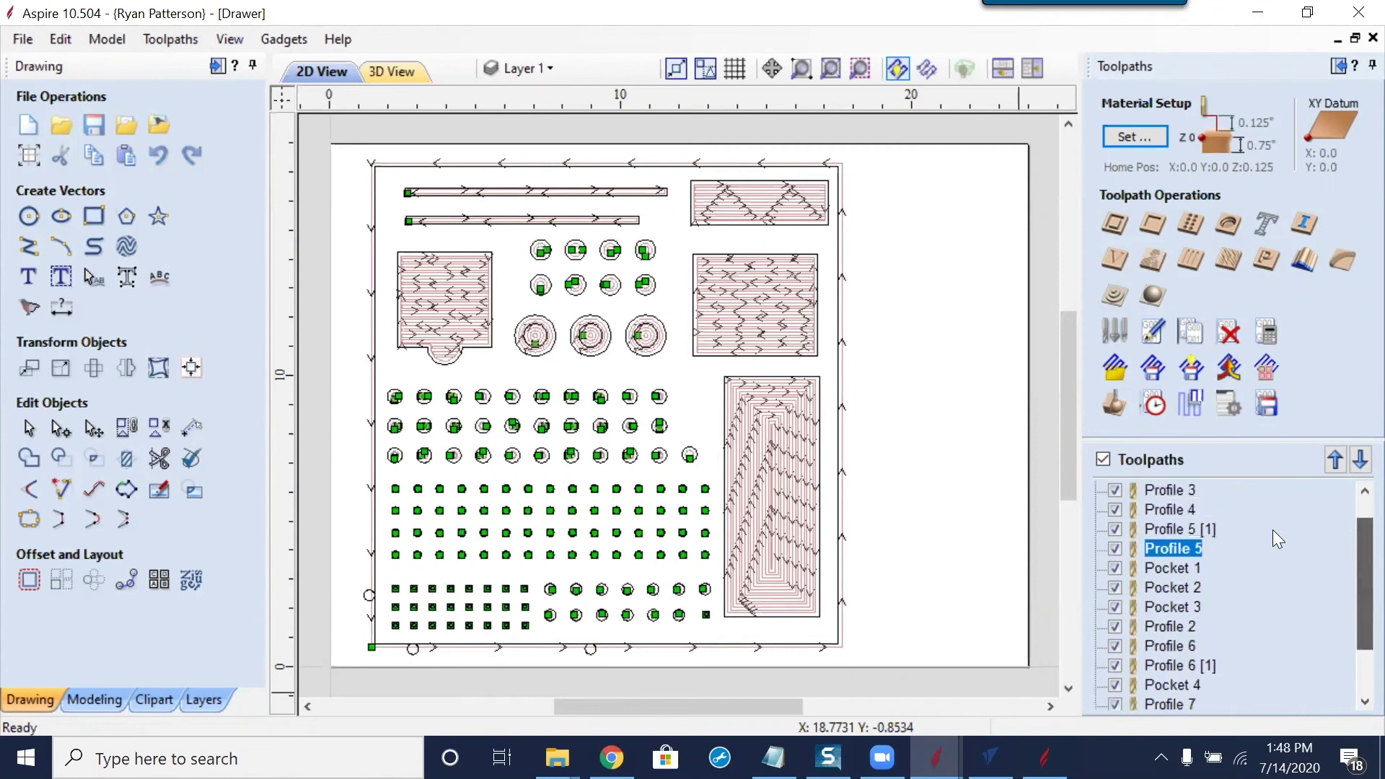
{"action": "mouse_move", "coordinate": [1173, 502]}
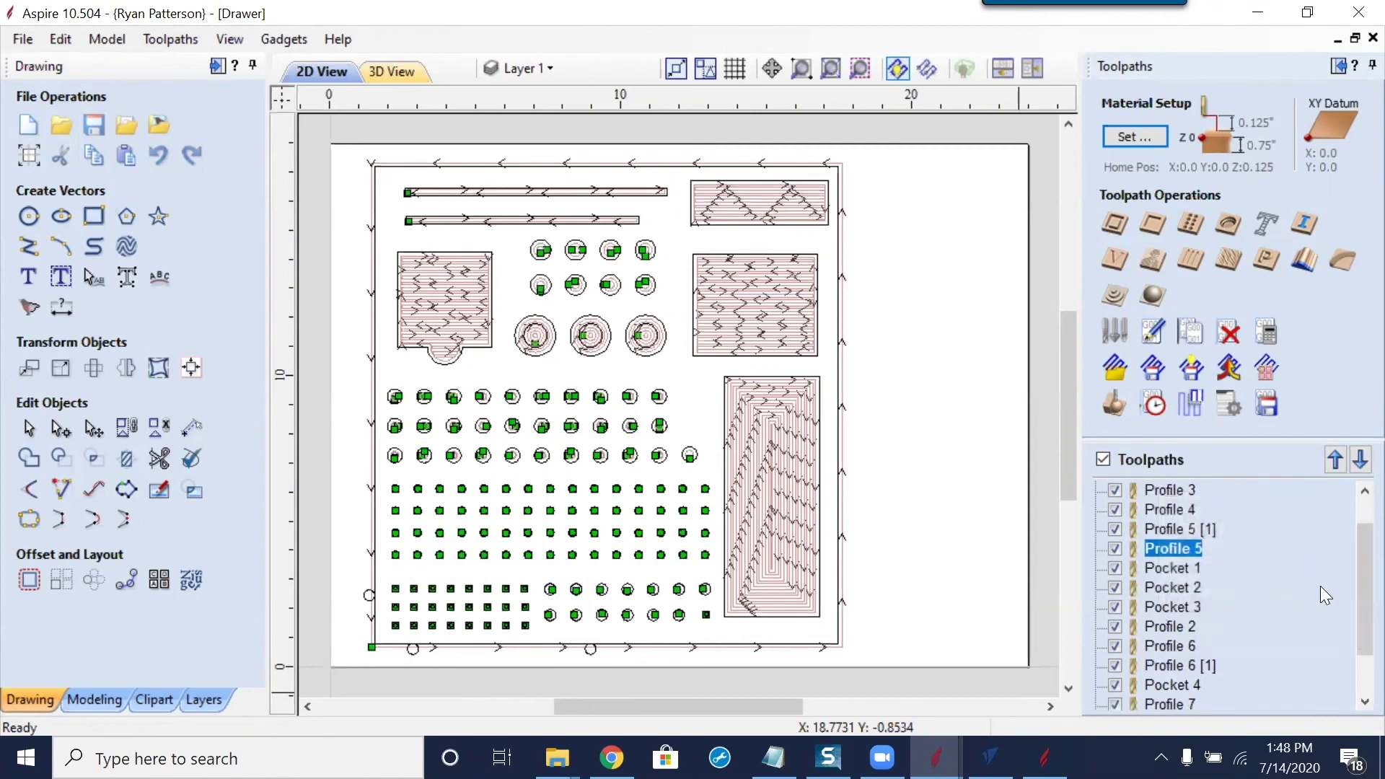
{"action": "left_click_drag", "start_coordinate": [1351, 533], "coordinate": [1351, 640]}
{"action": "mouse_move", "coordinate": [1172, 689]}
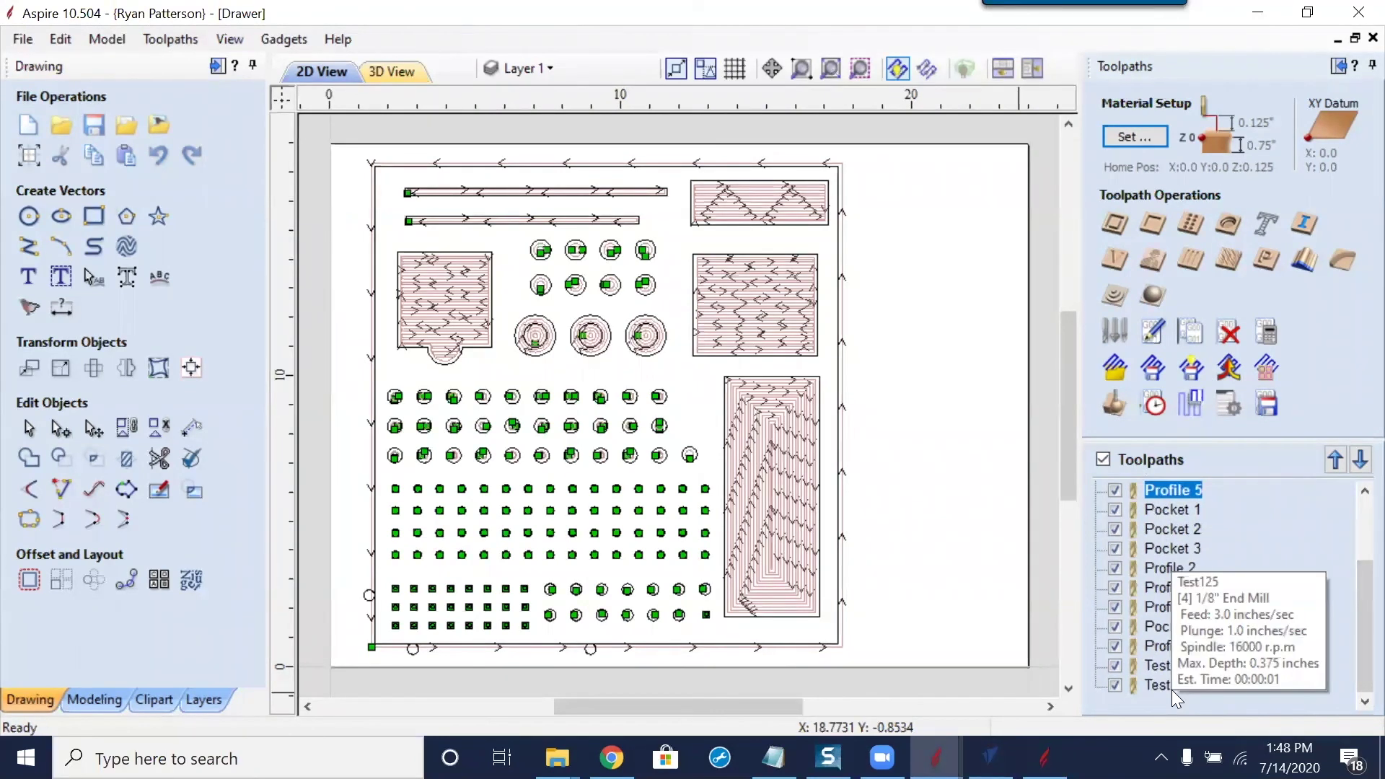
Start saving the visible toolpaths to multiple files and delete the existing Test_1-12-Profile 3.sbp from the Test folder
{"action": "left_click", "coordinate": [1267, 407]}
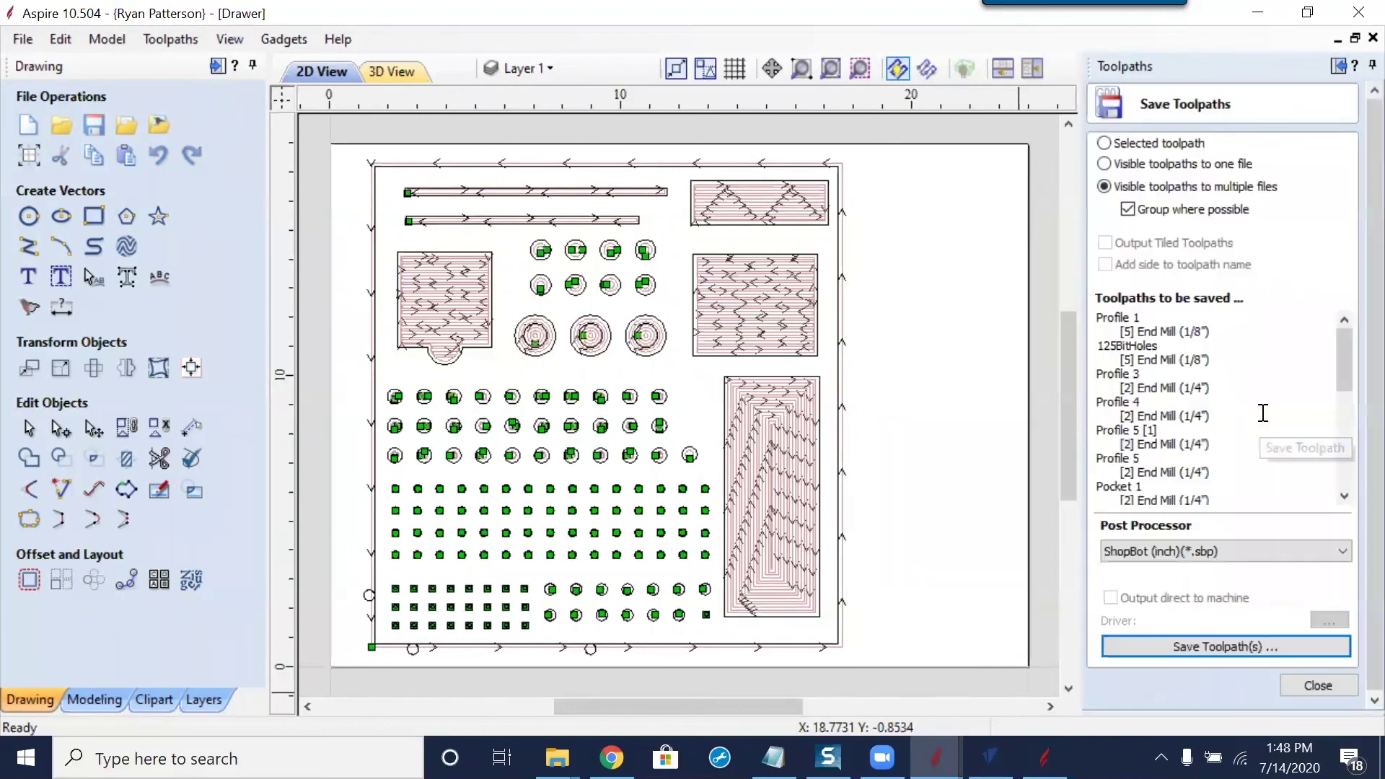
{"action": "left_click", "coordinate": [1205, 646]}
{"action": "left_click", "coordinate": [247, 148]}
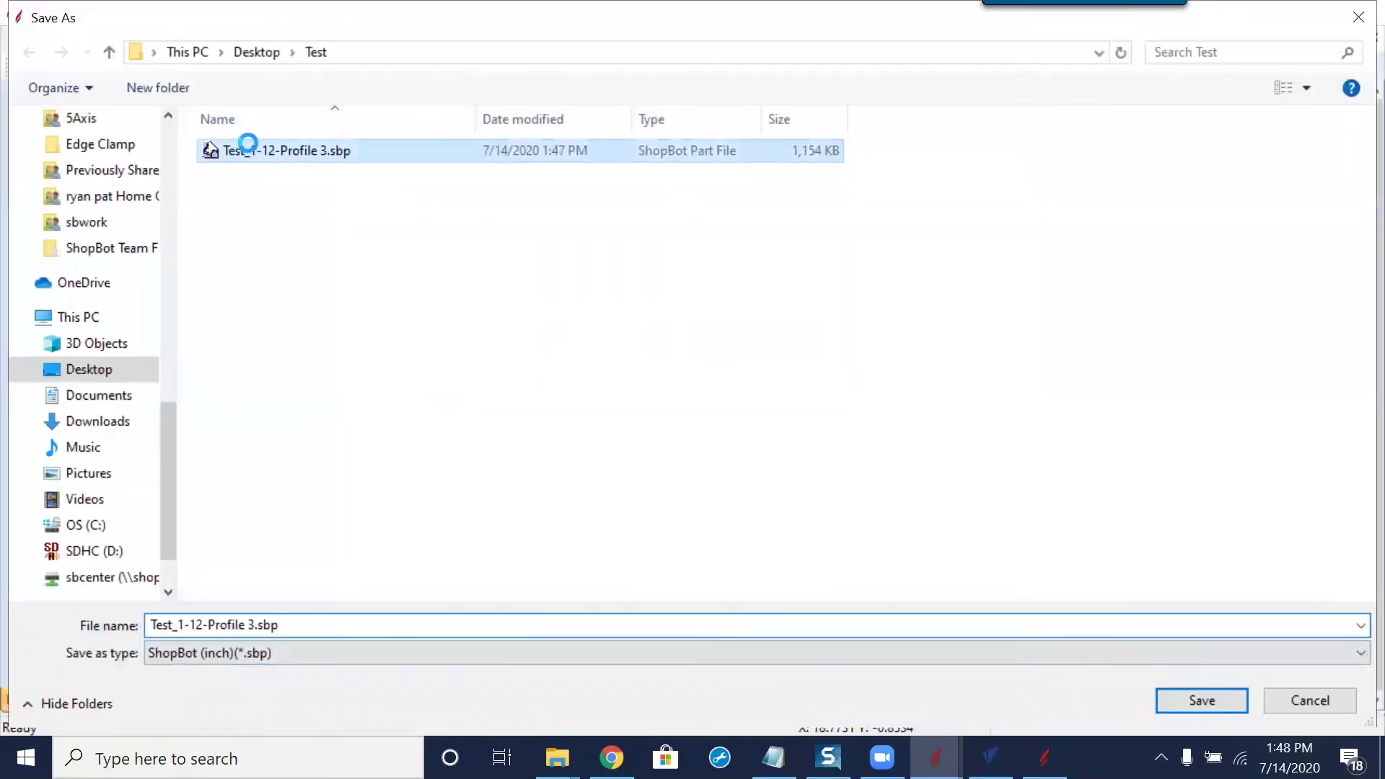
{"action": "right_click", "coordinate": [247, 148]}
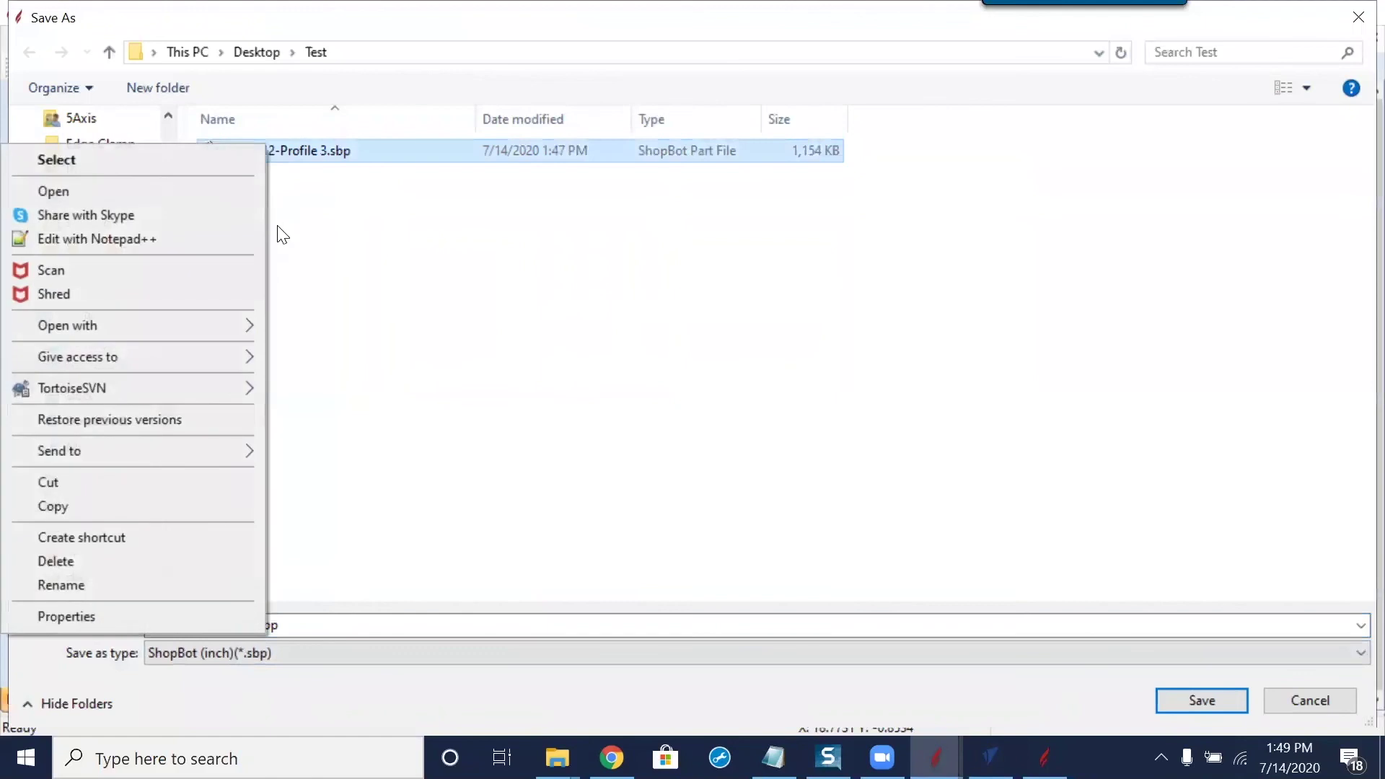
{"action": "left_click", "coordinate": [90, 563]}
Save the ungrouped toolpaths as Test in the desktop's Test folder and view the output files in File Explorer
{"action": "left_click", "coordinate": [303, 628]}
{"action": "double_click", "coordinate": [309, 630]}
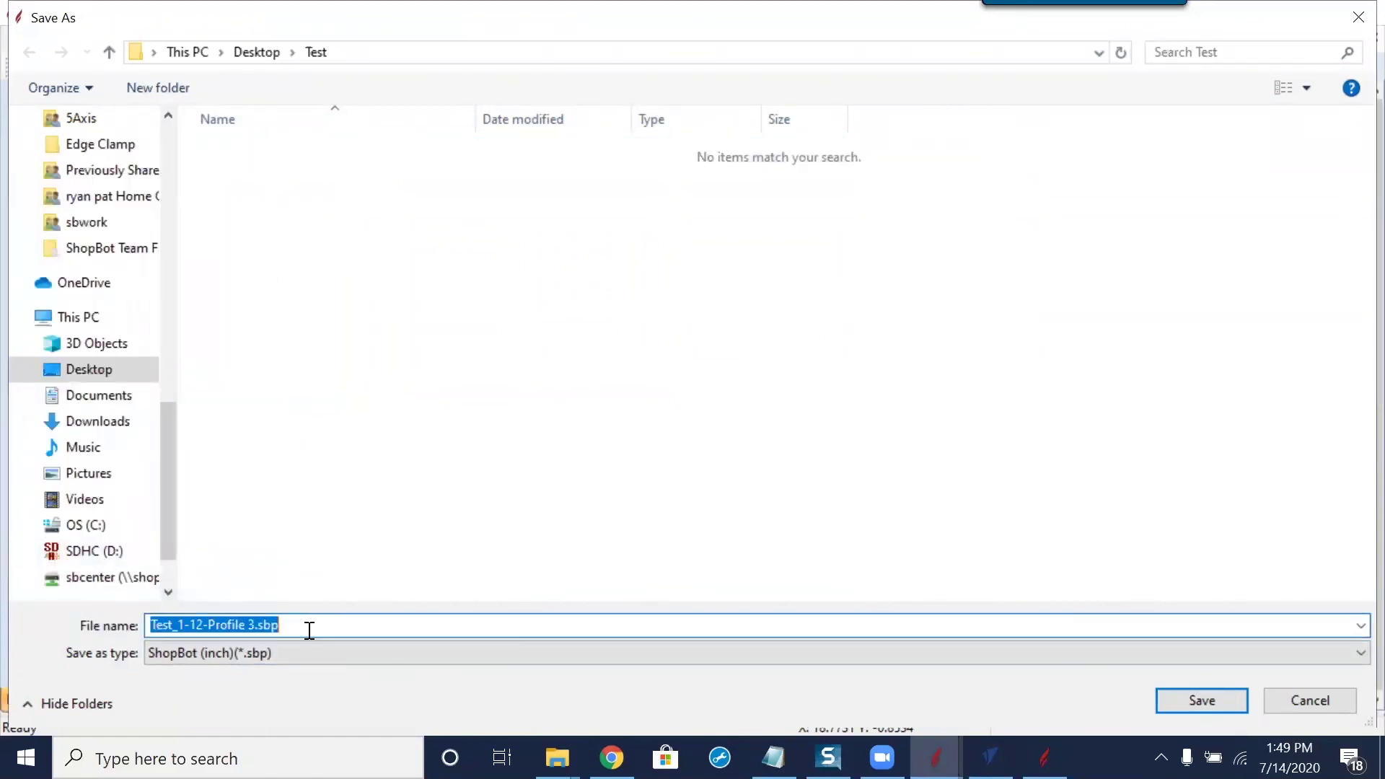
{"action": "type", "text": "Test"}
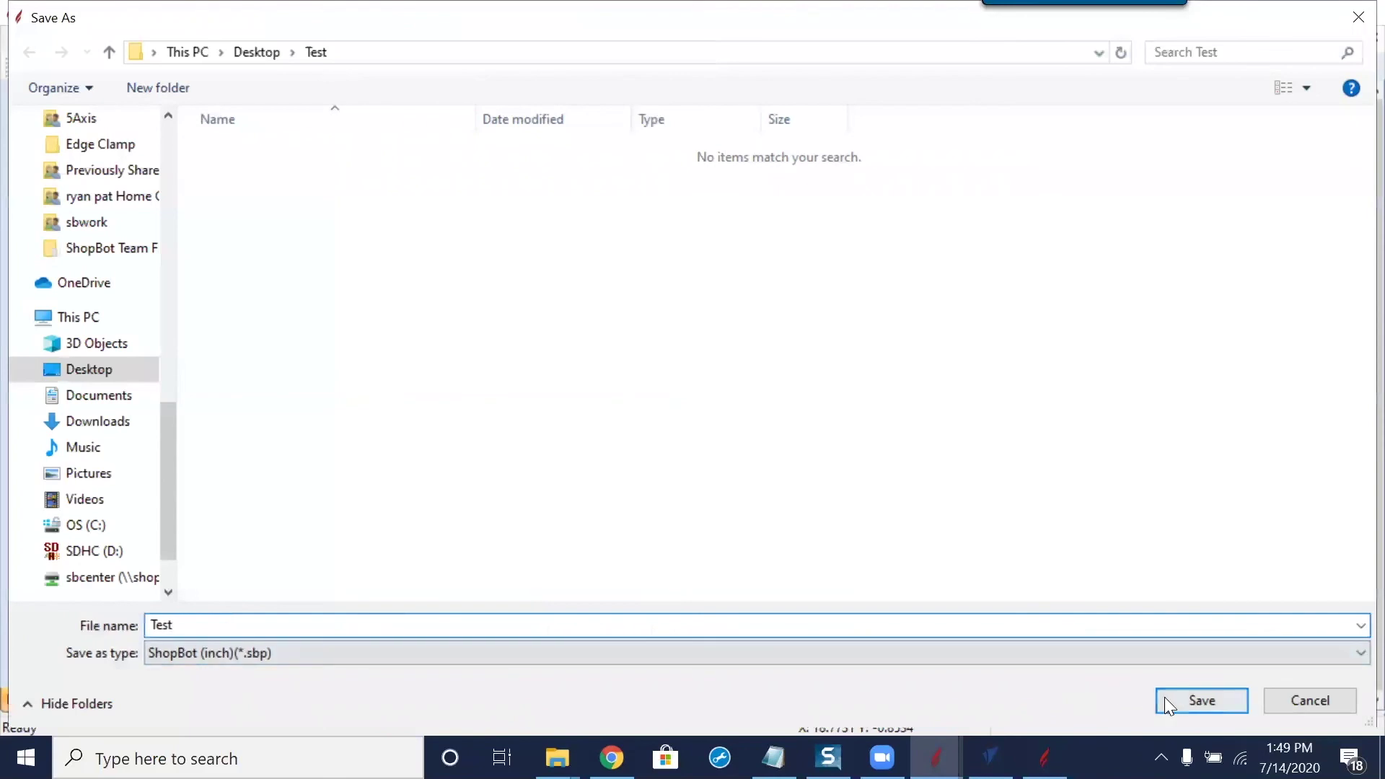
{"action": "left_click", "coordinate": [1201, 701]}
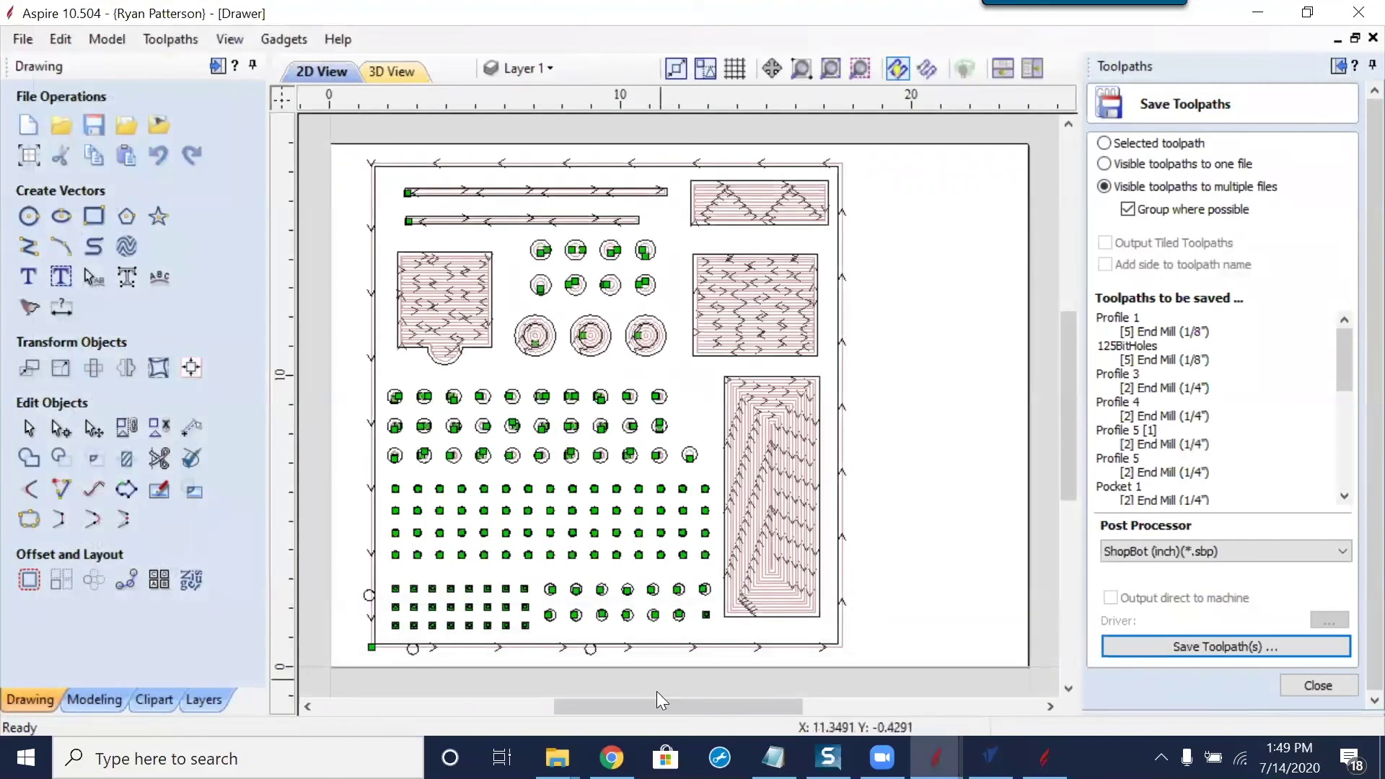
{"action": "mouse_move", "coordinate": [557, 758]}
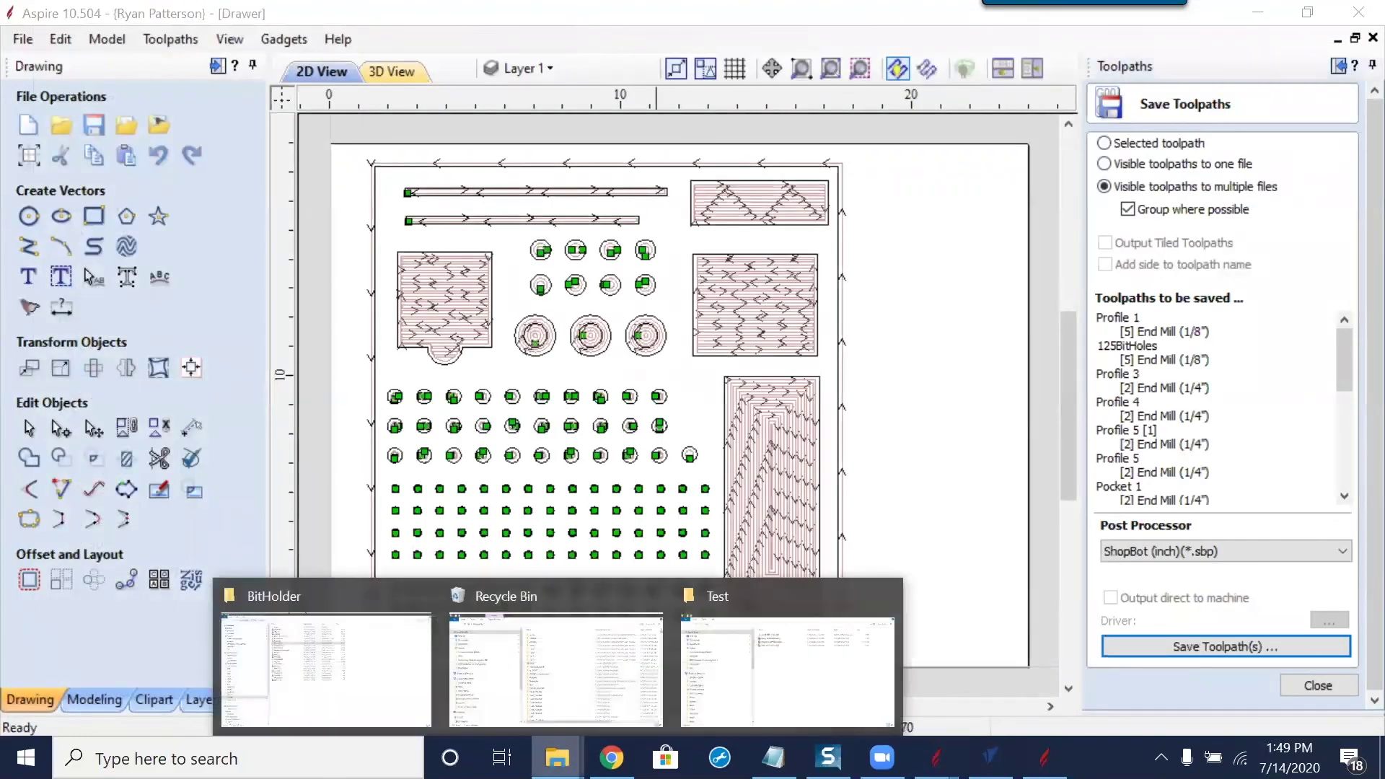
{"action": "left_click", "coordinate": [755, 604]}
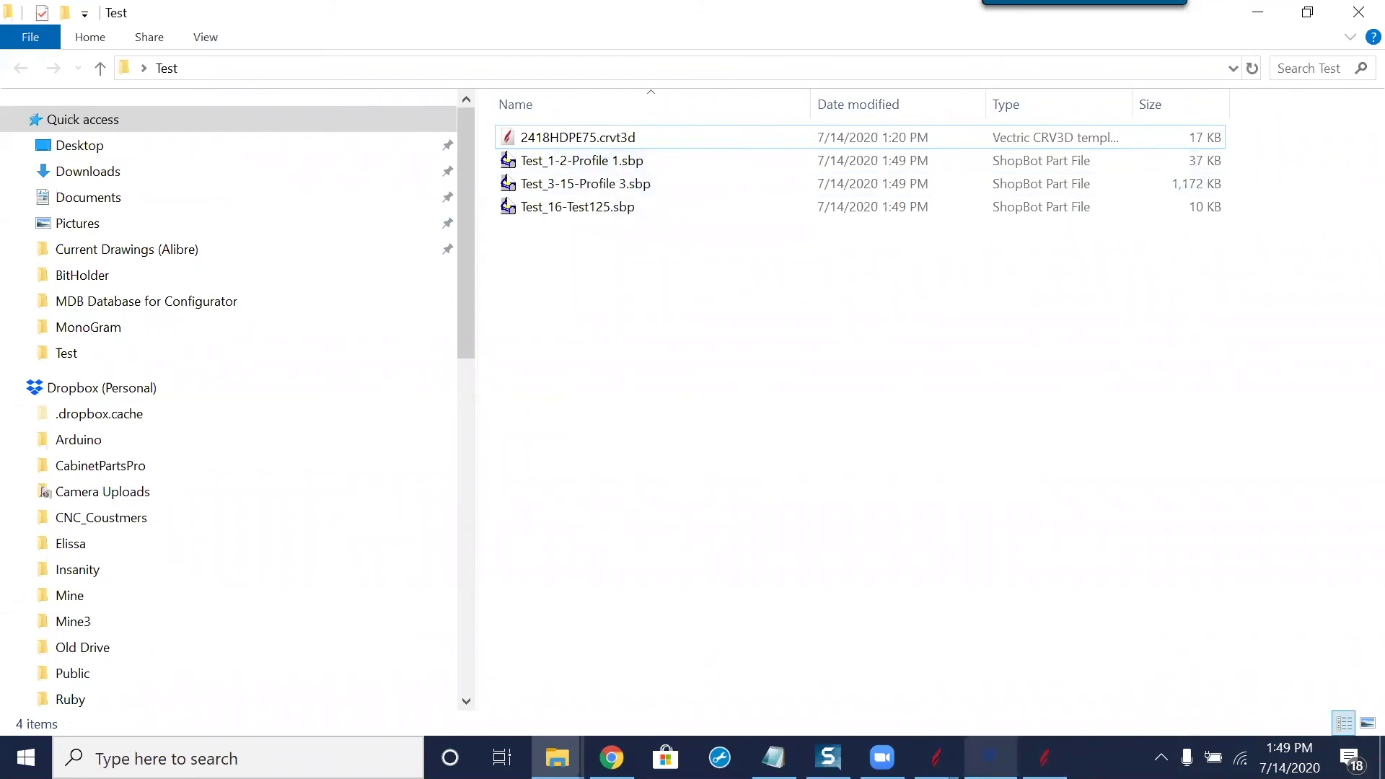
Delete Test_1-2-Profile 1.sbp, Test_3-15-Profile 3.sbp and Test_16-Test125.sbp from the Test folder
{"action": "left_click", "coordinate": [547, 169]}
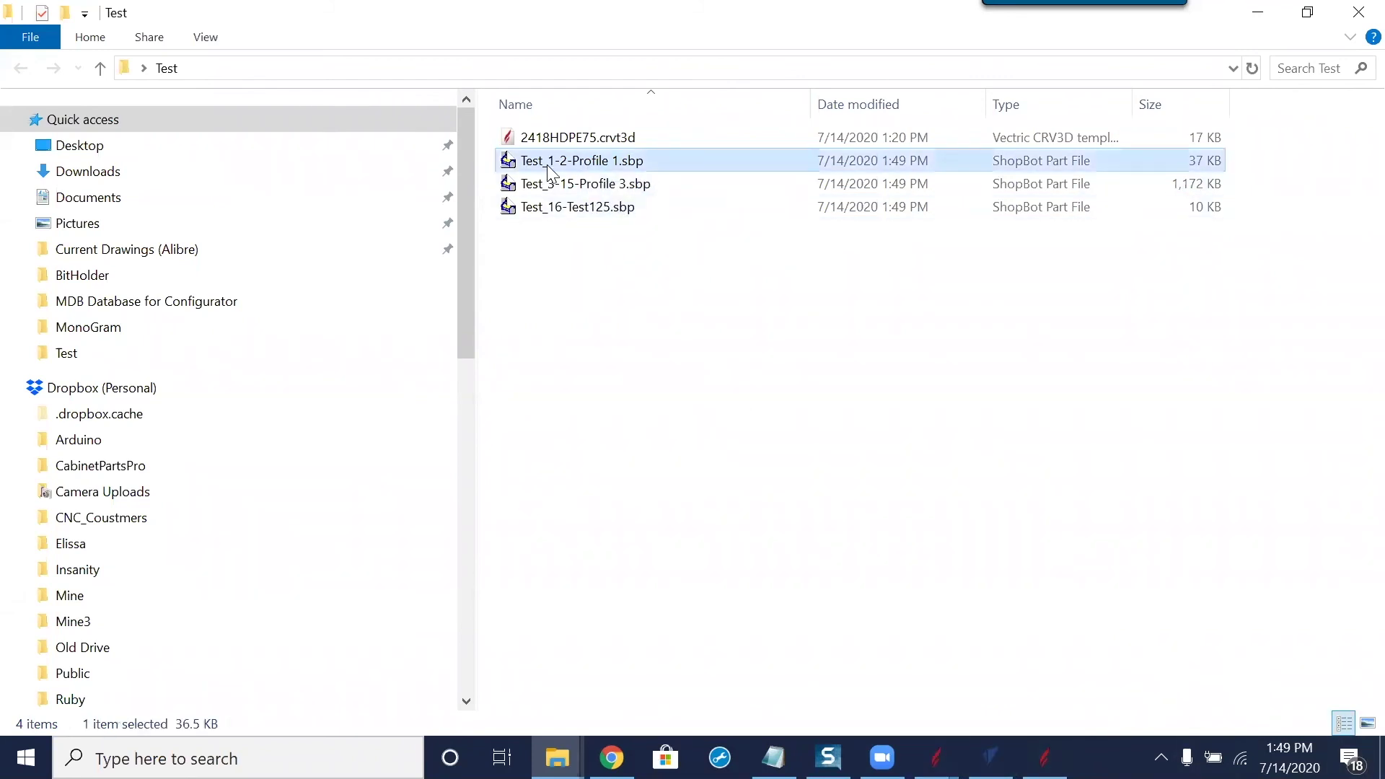
{"action": "key", "text": "shift+Down"}
{"action": "key", "text": "shift+Down"}
{"action": "key", "text": "Delete"}
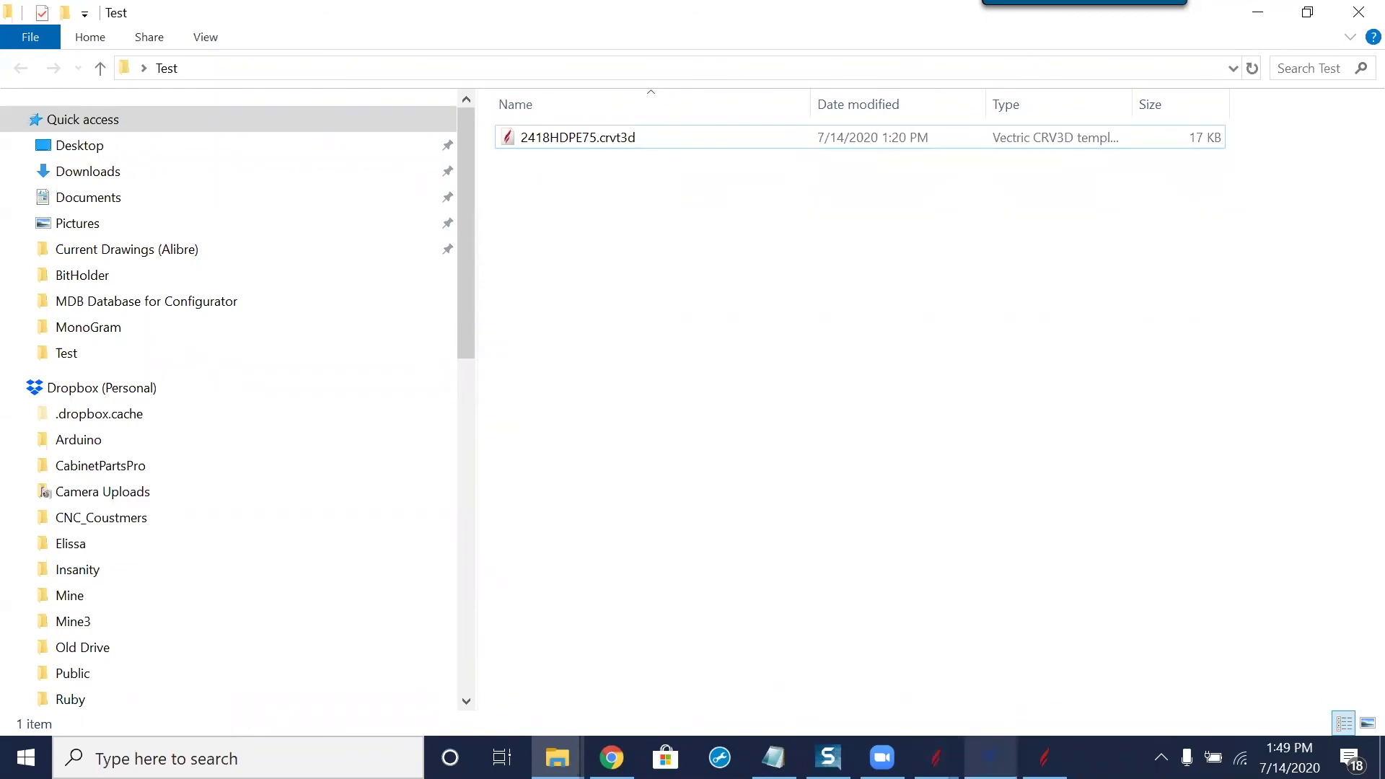
Switch to the Aspire Drawer project with the 1/8" Cutter and 1/4" Cutter groups and make all its toolpaths visible
{"action": "mouse_move", "coordinate": [936, 758]}
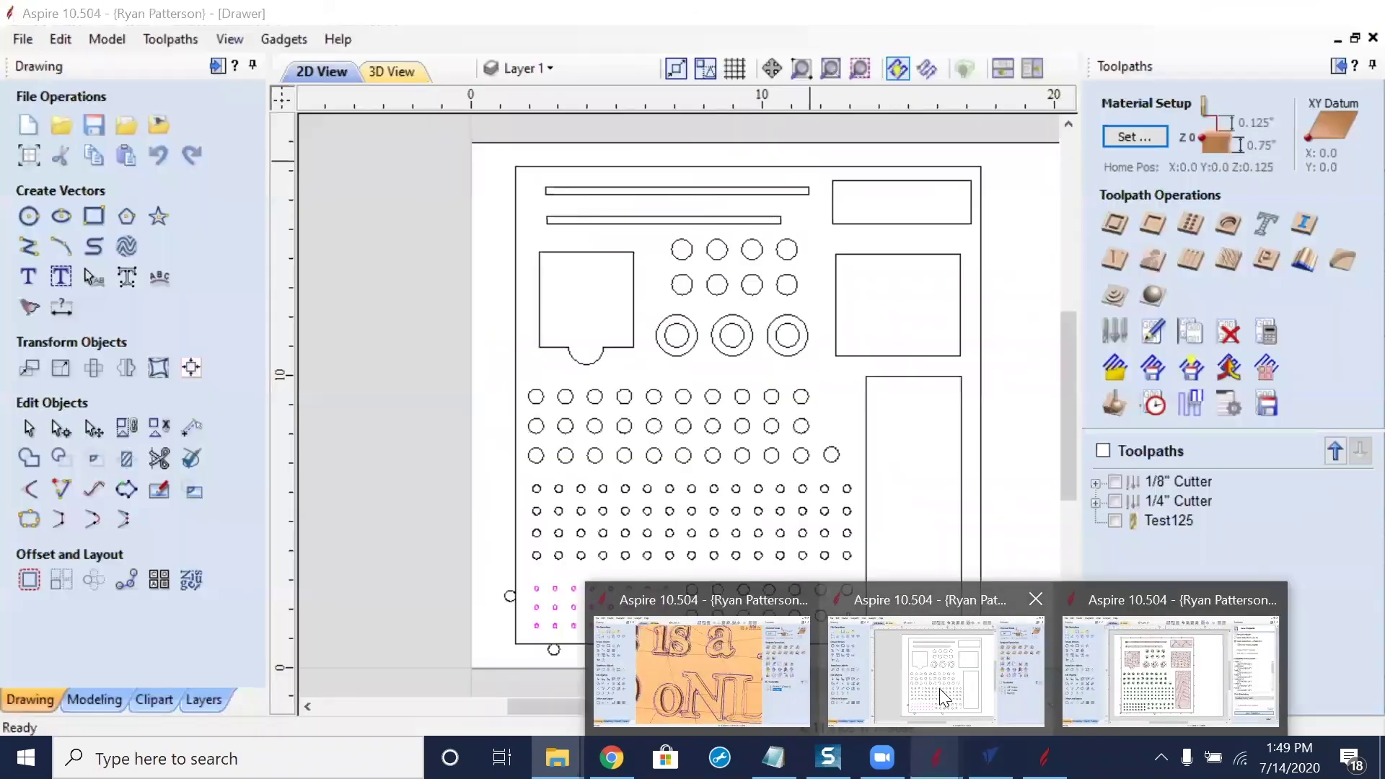
{"action": "left_click", "coordinate": [940, 688]}
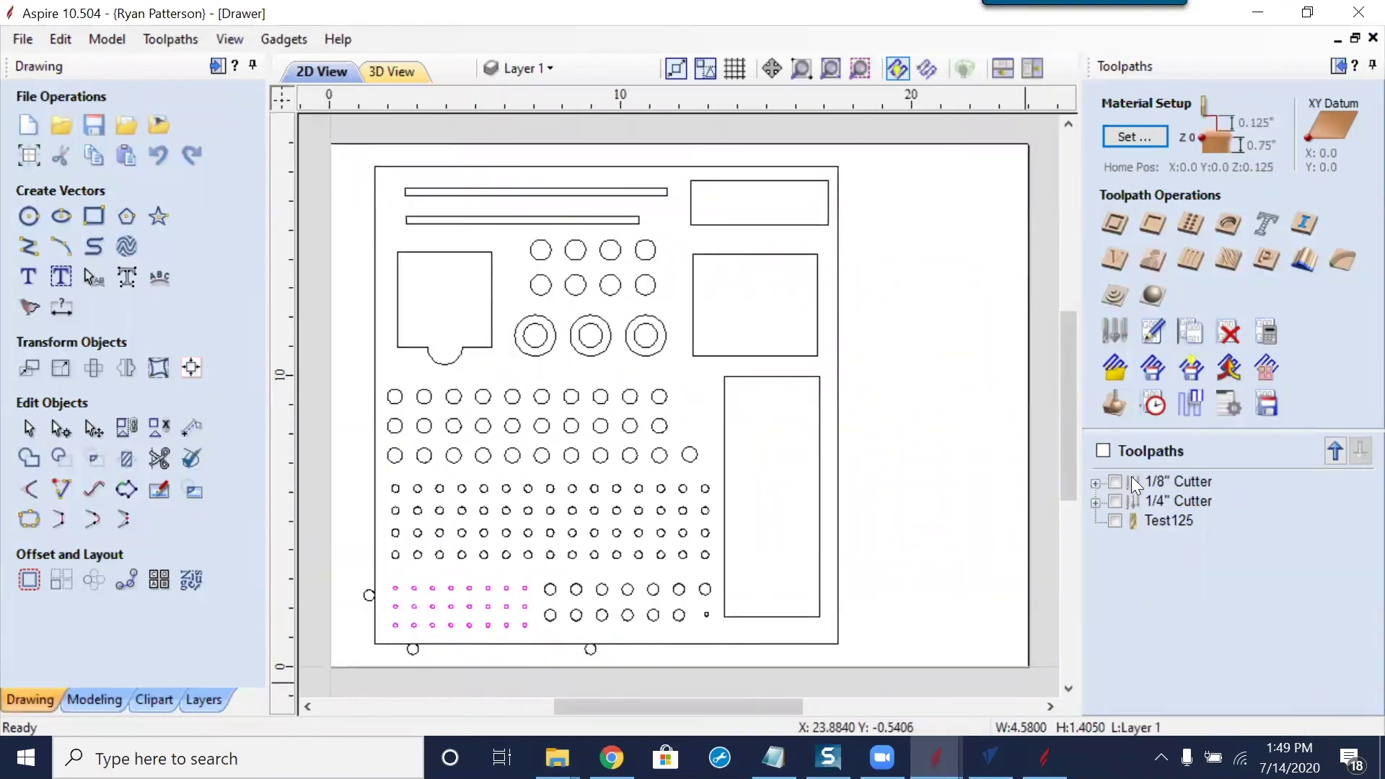
{"action": "left_click", "coordinate": [1103, 450]}
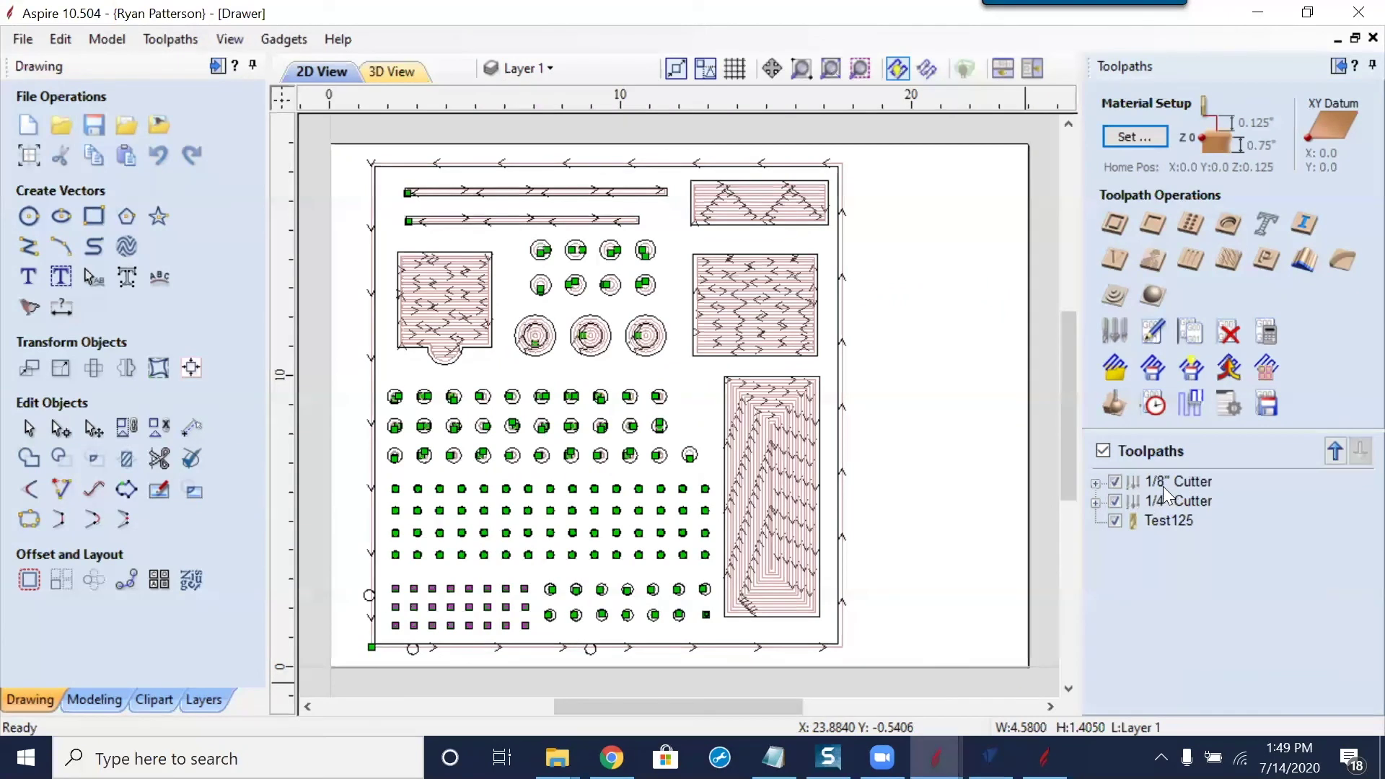
Save the grouped project's visible toolpaths to multiple files under the name Test in the desktop's Test folder
{"action": "left_click", "coordinate": [1274, 407]}
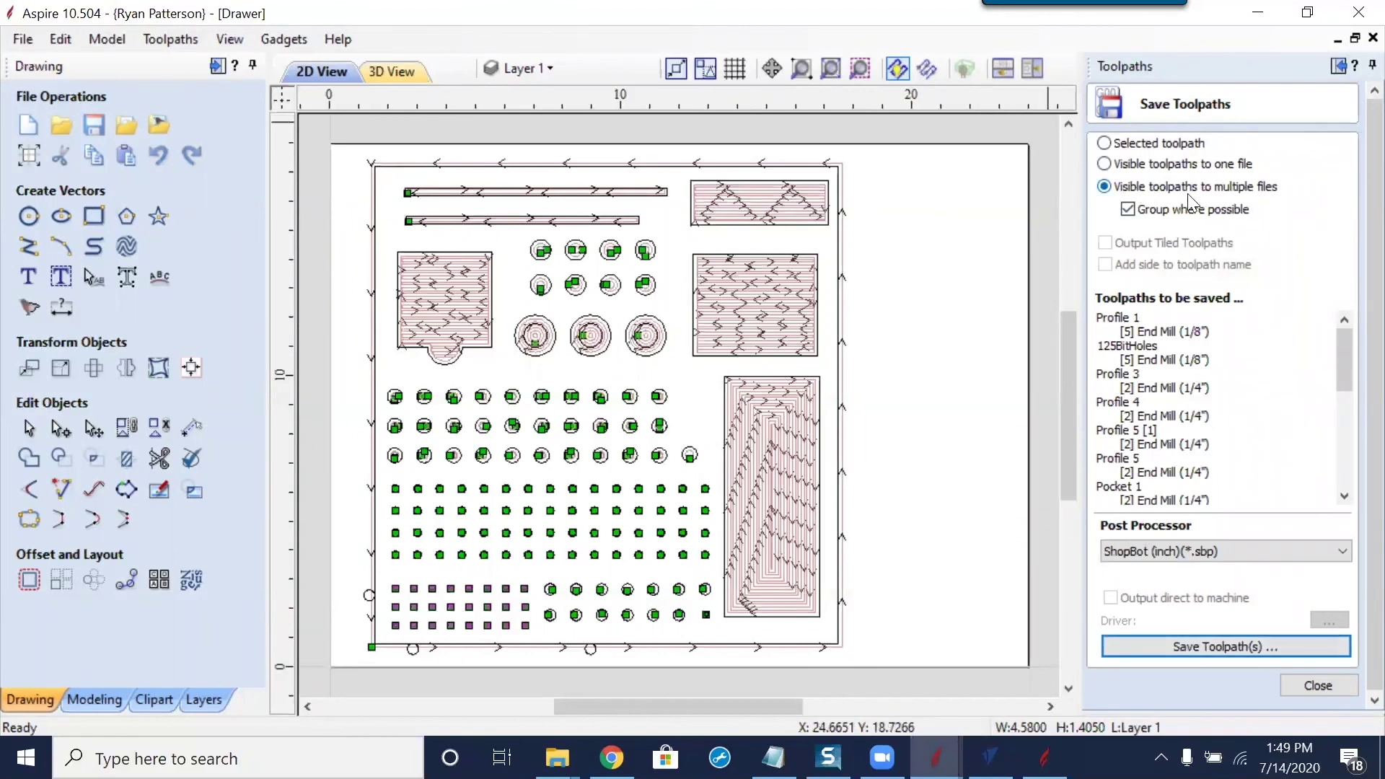
{"action": "left_click", "coordinate": [1238, 648]}
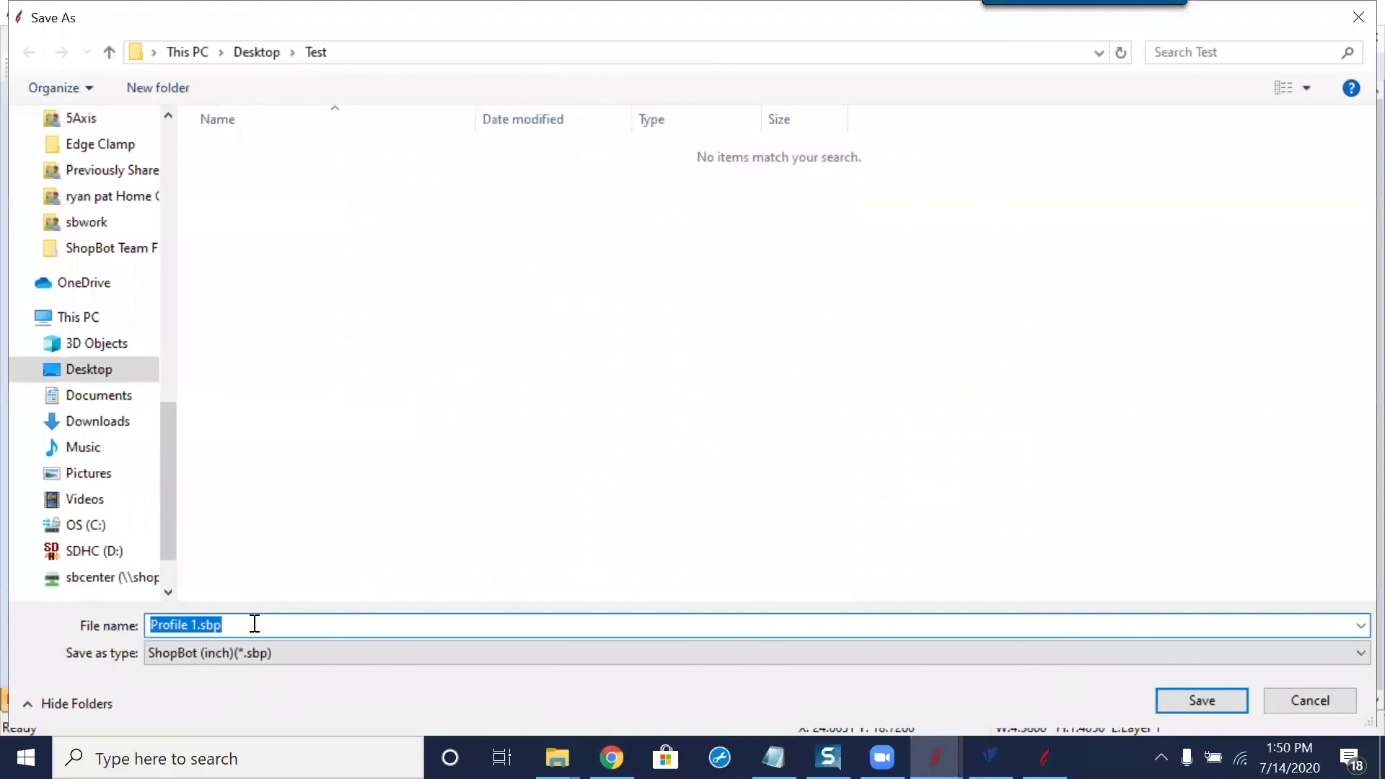
{"action": "type", "text": "Test"}
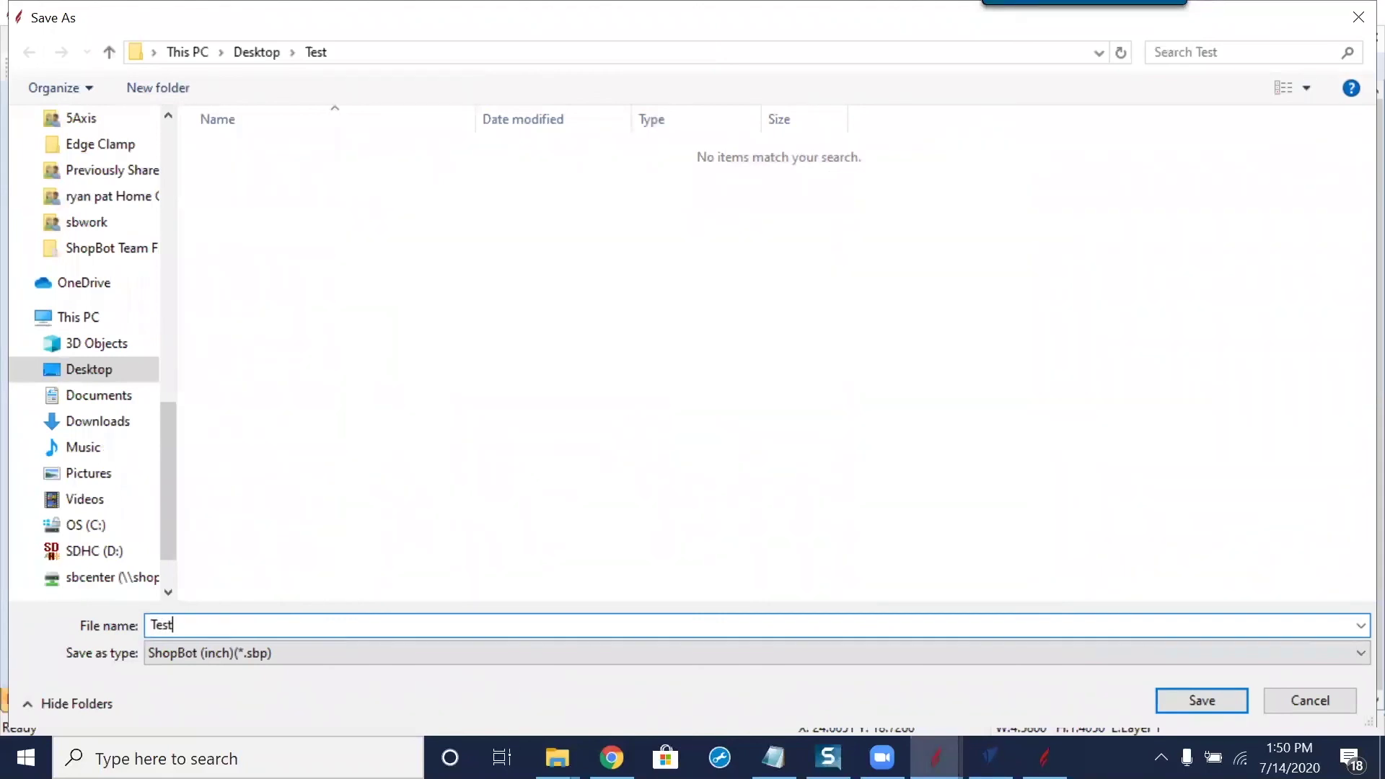
{"action": "left_click", "coordinate": [1199, 706]}
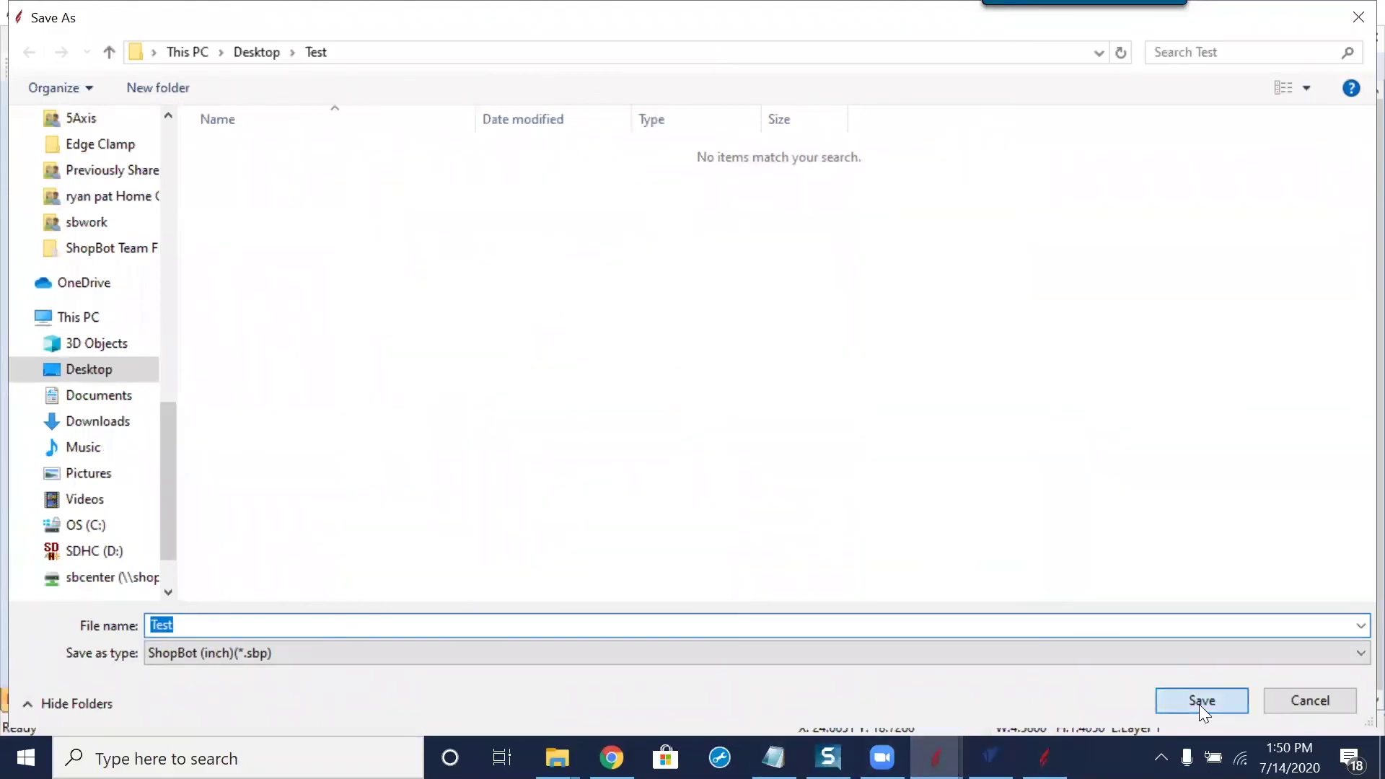
Check the ShopBot part files output from the grouped project in the Test folder in File Explorer
{"action": "mouse_move", "coordinate": [557, 758]}
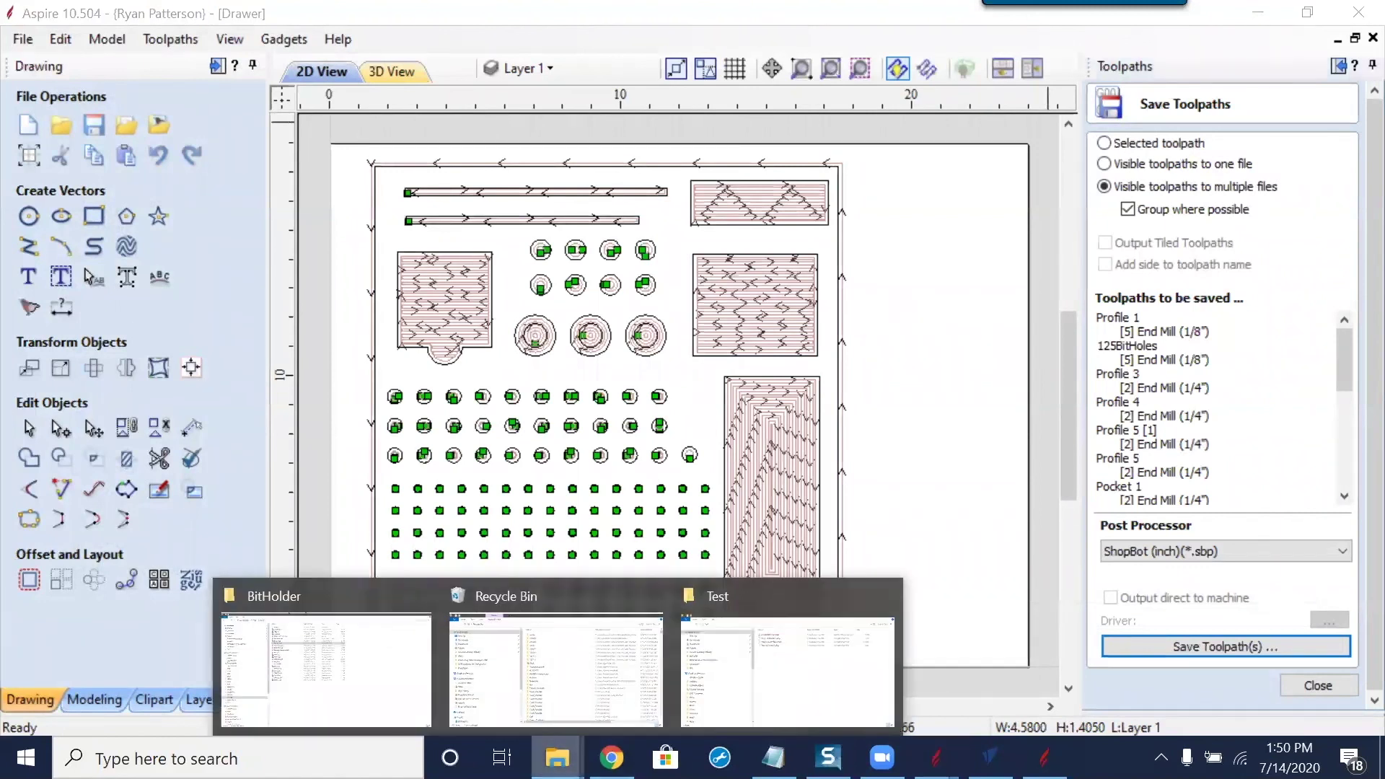
{"action": "left_click", "coordinate": [814, 612]}
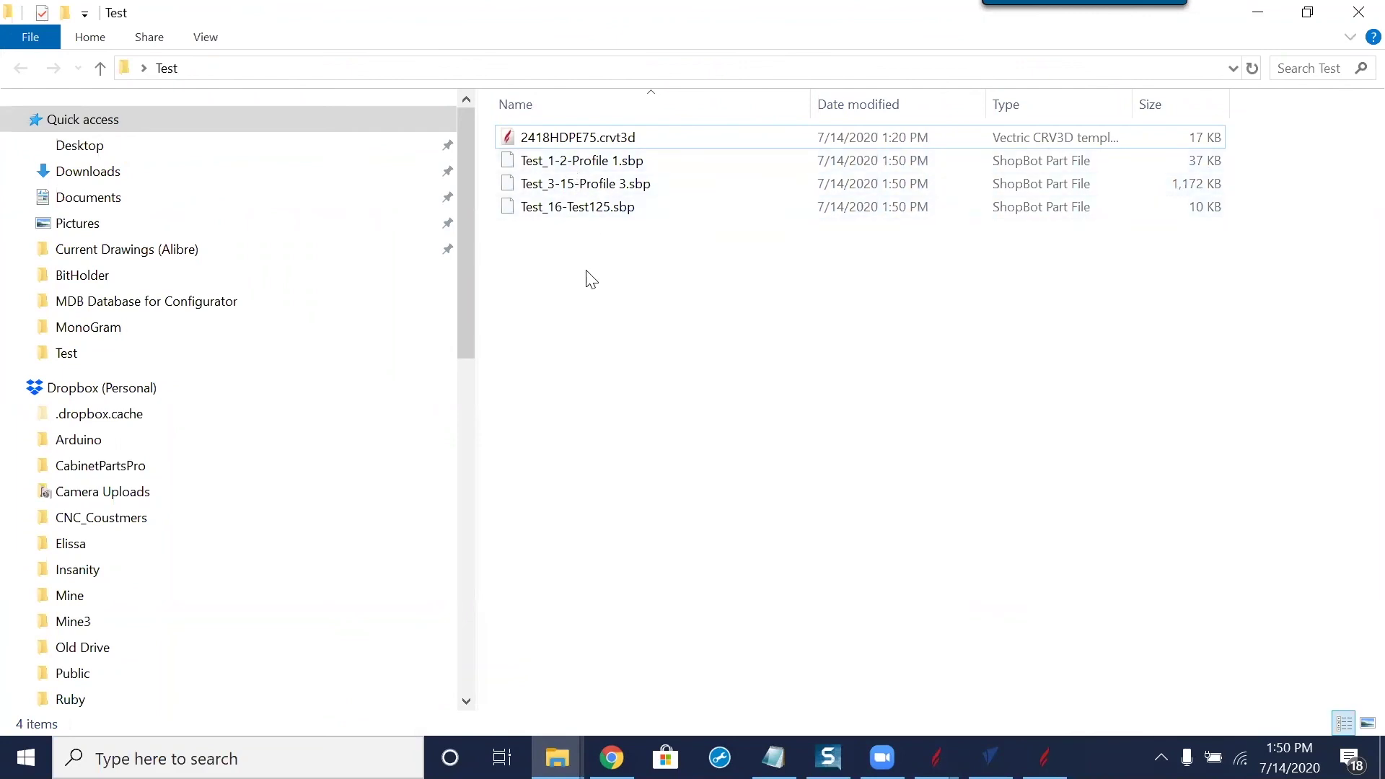
{"action": "left_click", "coordinate": [590, 169]}
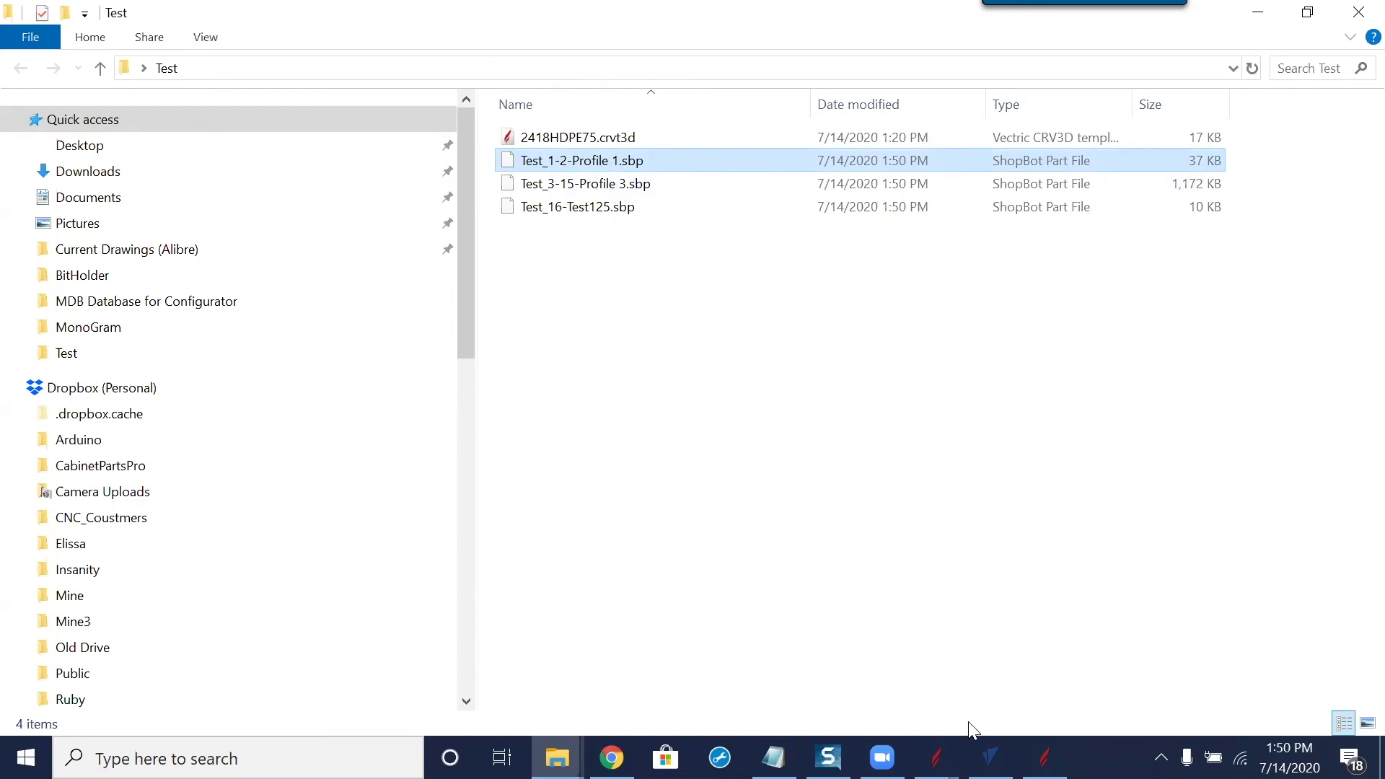
Switch back to the ungrouped Drawer project in Aspire and leave its toolpath saving form
{"action": "left_click", "coordinate": [1044, 758]}
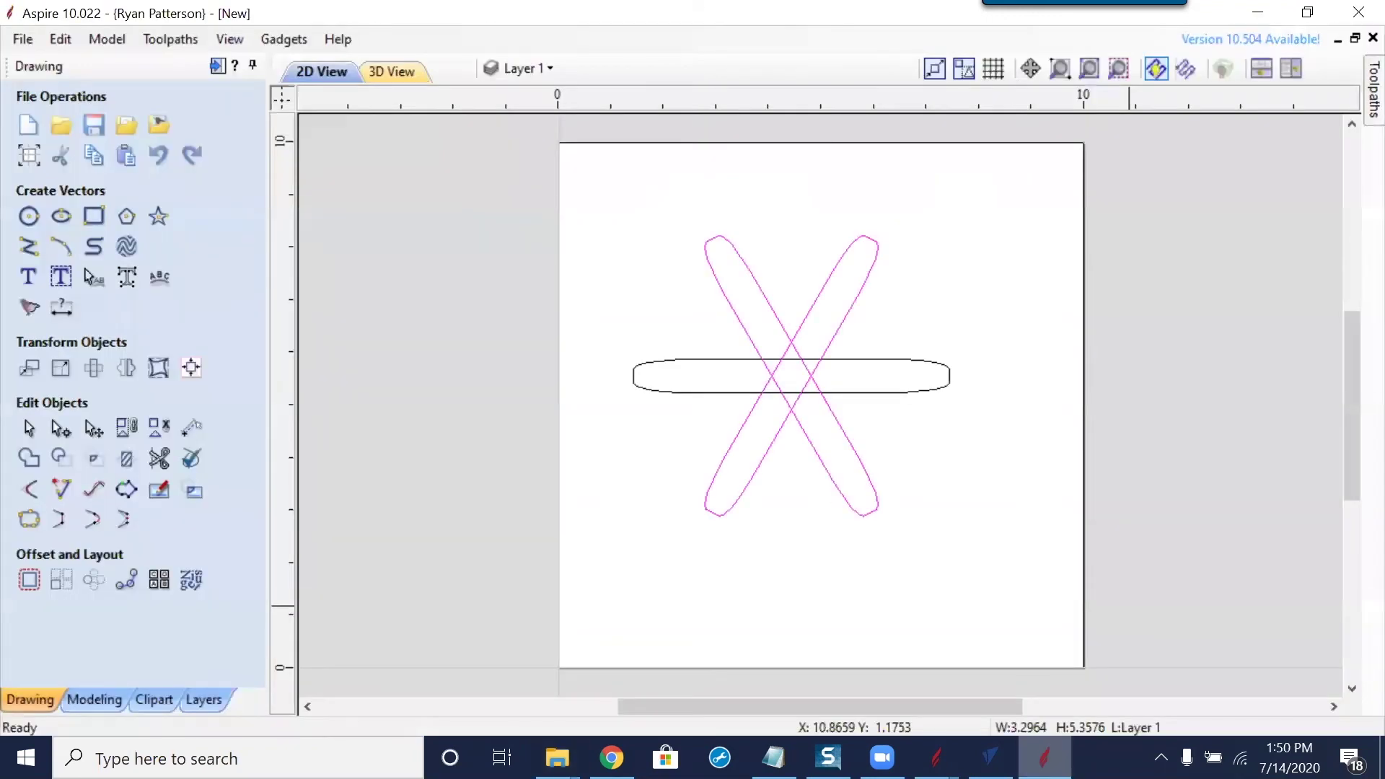
{"action": "mouse_move", "coordinate": [935, 758]}
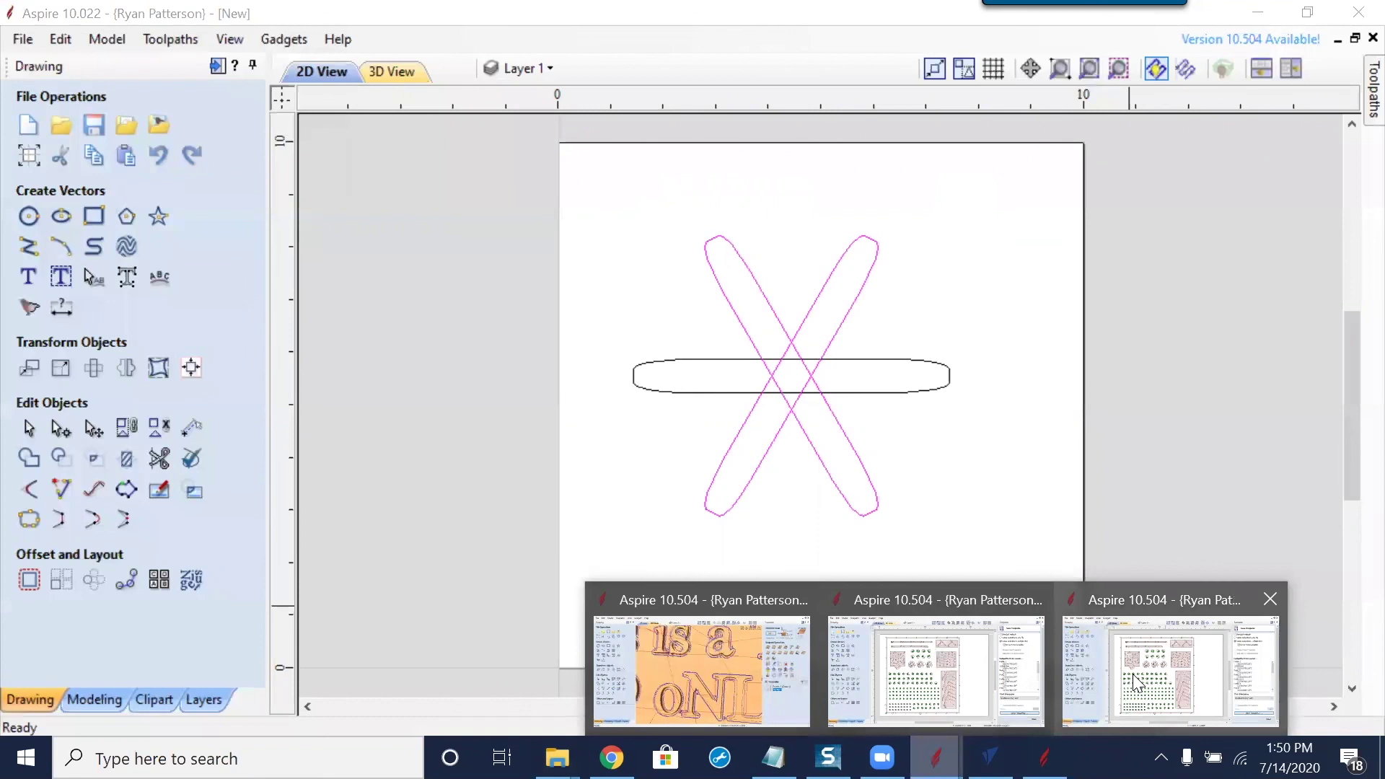
{"action": "left_click", "coordinate": [1138, 682]}
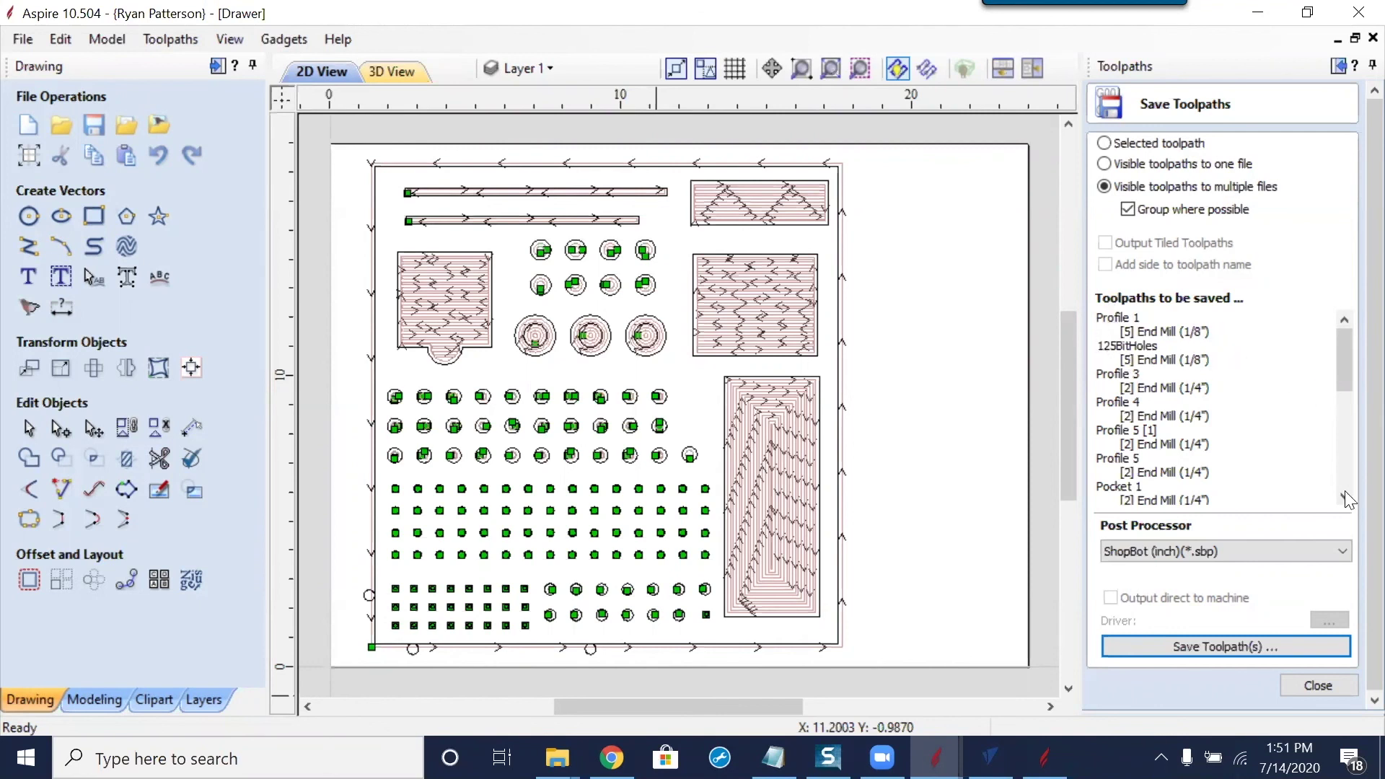
{"action": "left_click", "coordinate": [1346, 688]}
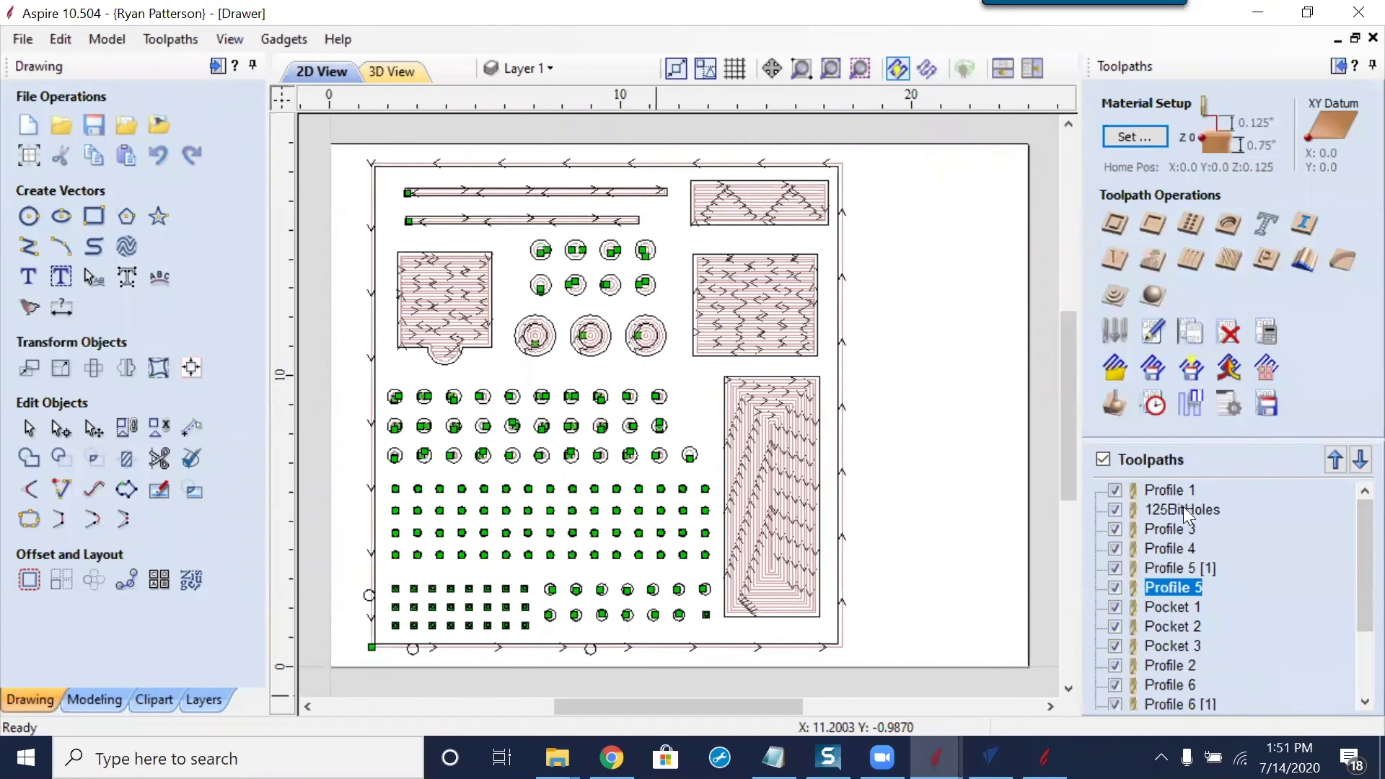
Move the 125BitHoles toolpath below Profile 3 and check the resulting 1/8" and 1/4" tool order in the list of toolpaths for saving
{"action": "left_click", "coordinate": [1183, 510]}
{"action": "left_click", "coordinate": [1360, 461]}
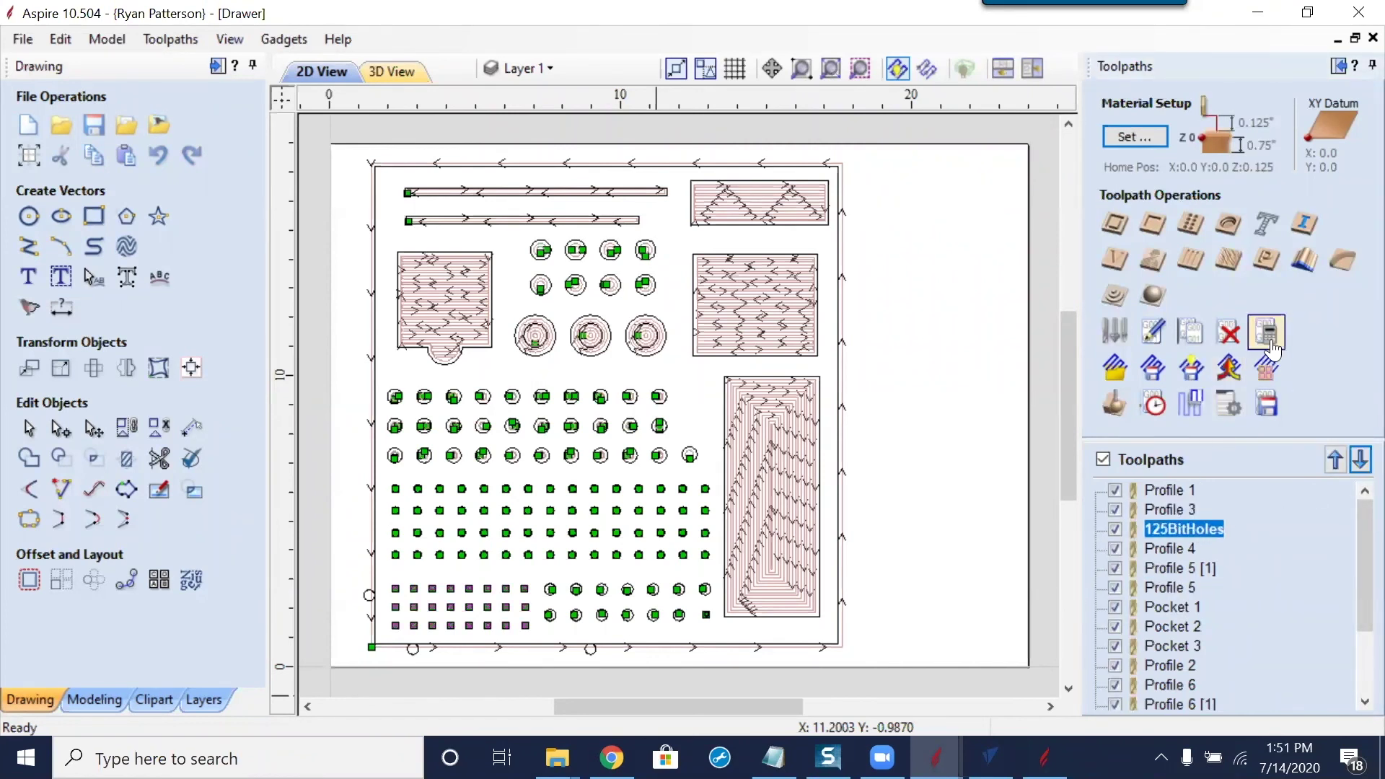
{"action": "left_click", "coordinate": [1268, 404]}
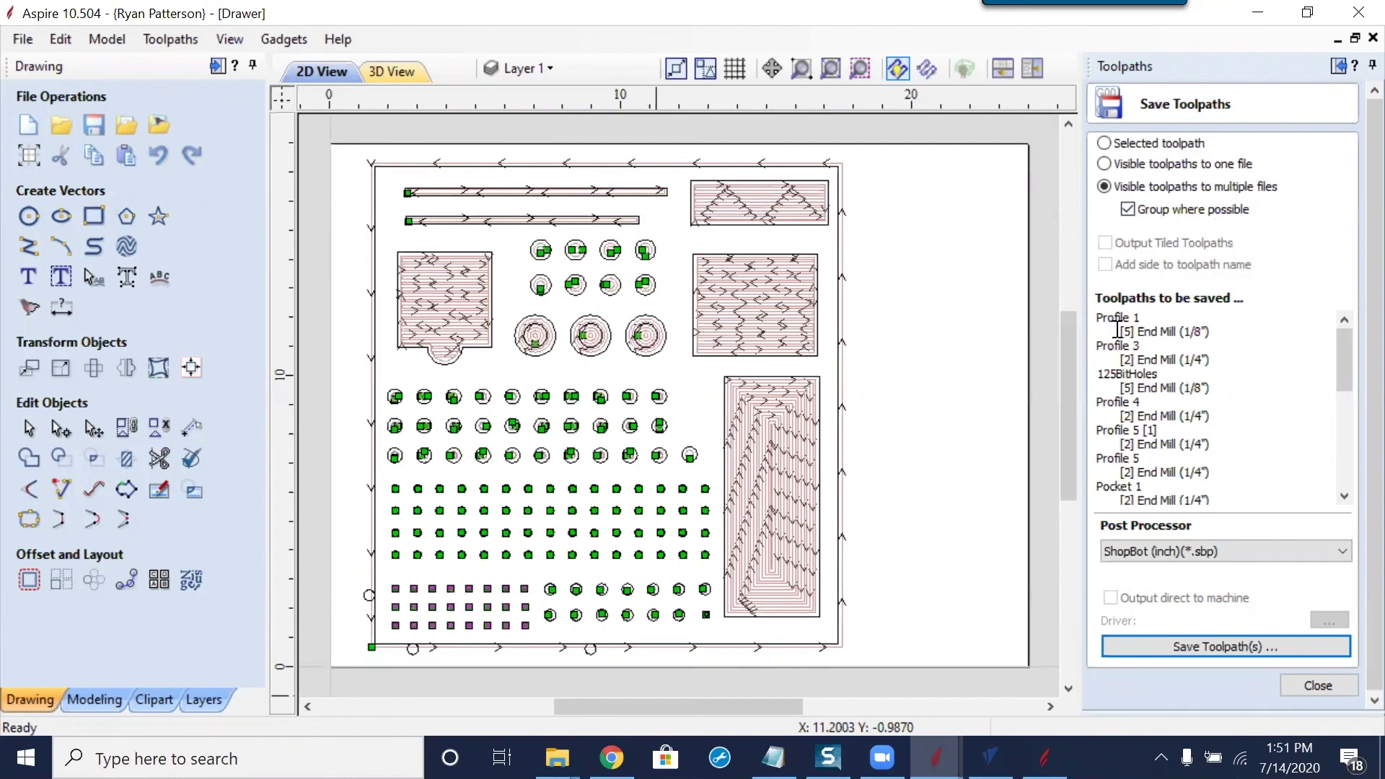
{"action": "left_click_drag", "start_coordinate": [1118, 332], "coordinate": [1224, 331]}
{"action": "left_click_drag", "start_coordinate": [1117, 388], "coordinate": [1211, 386]}
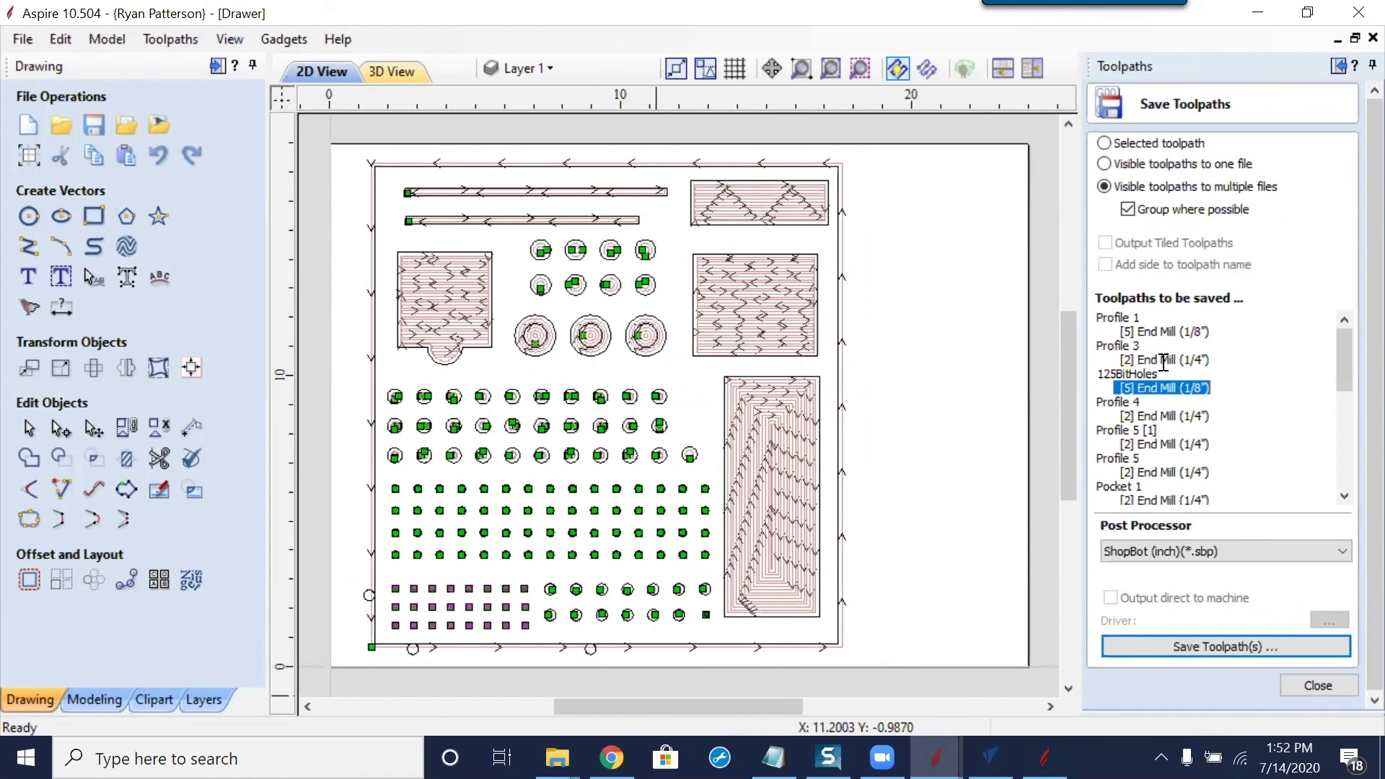
Leave the toolpath saving form and move 125BitHoles back above Profile 3
{"action": "left_click", "coordinate": [1317, 685]}
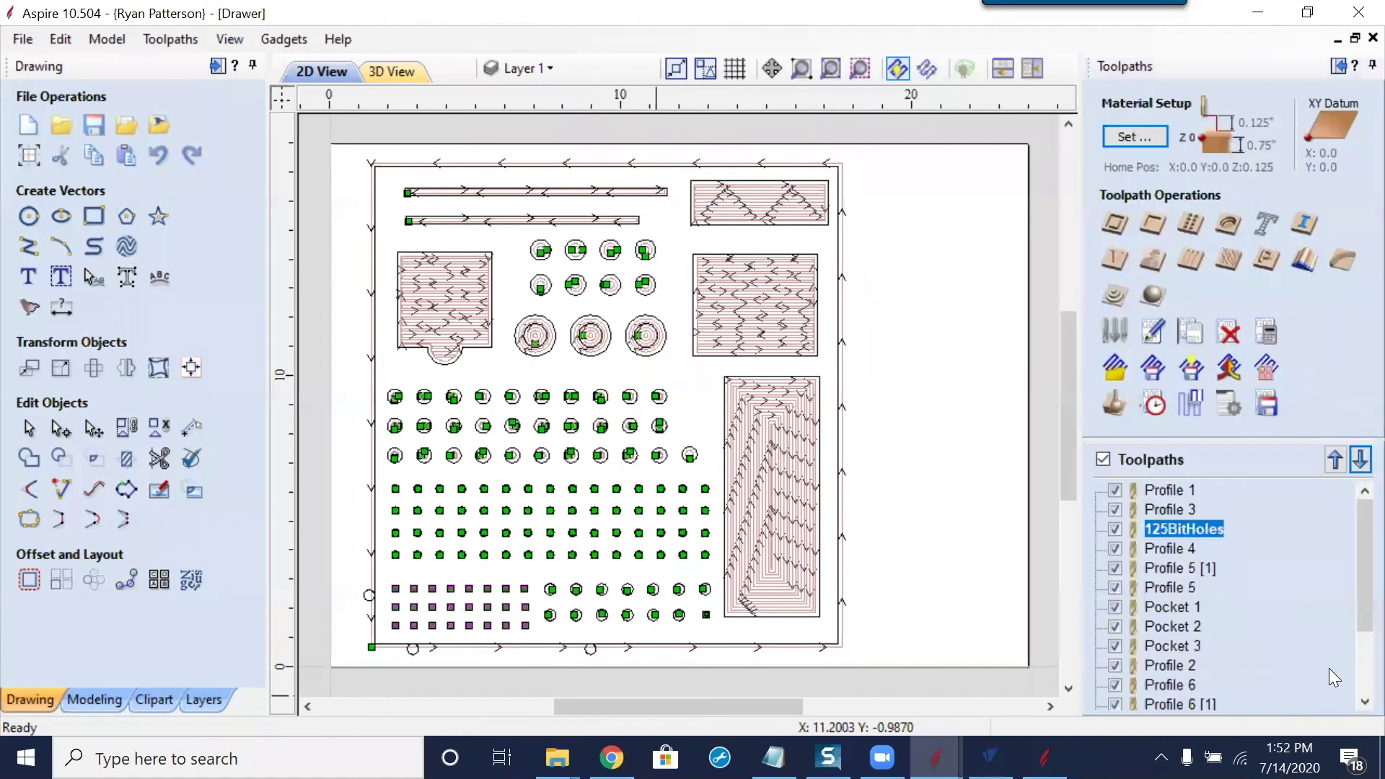
{"action": "left_click", "coordinate": [1335, 461]}
{"action": "mouse_move", "coordinate": [1153, 515]}
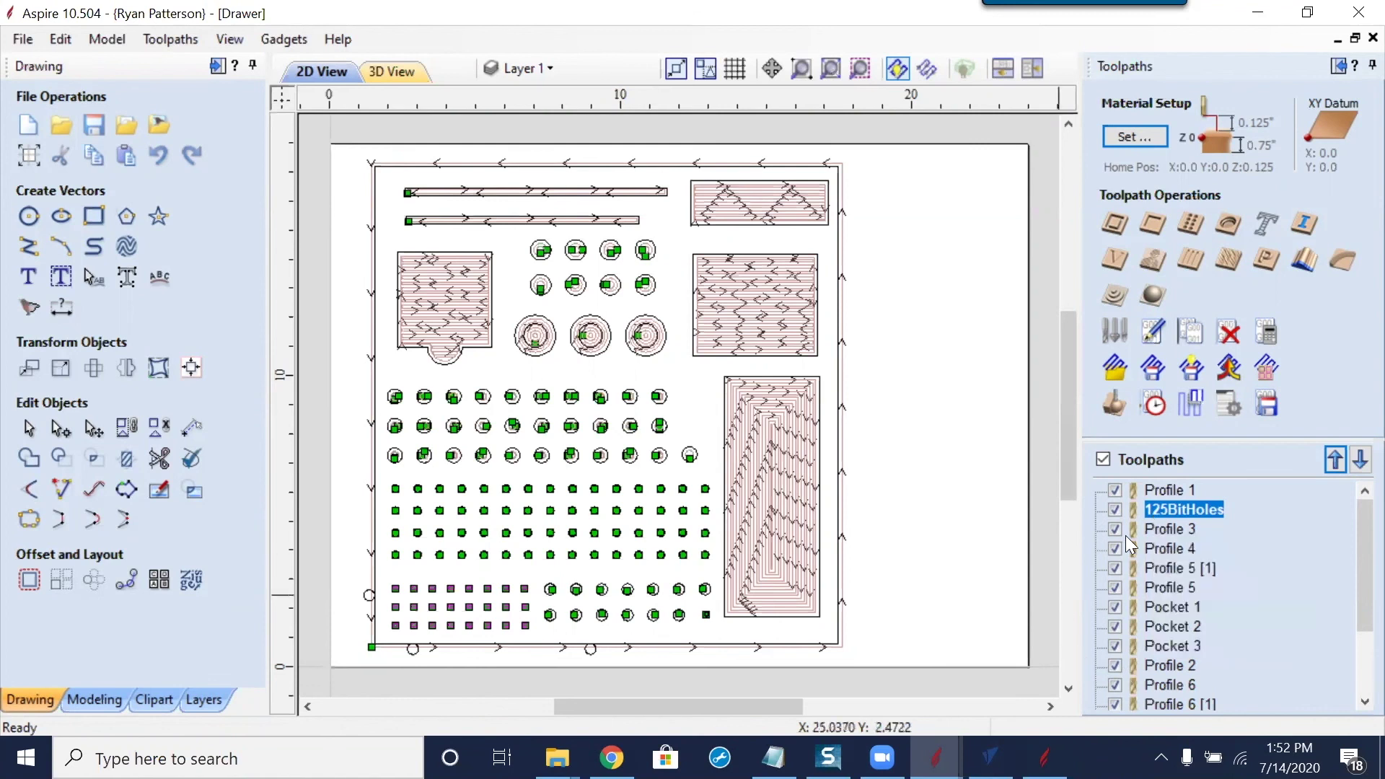
Hide all toolpaths, recalculate every toolpath in the project and acknowledge the cut-through warning
{"action": "left_click", "coordinate": [1103, 459]}
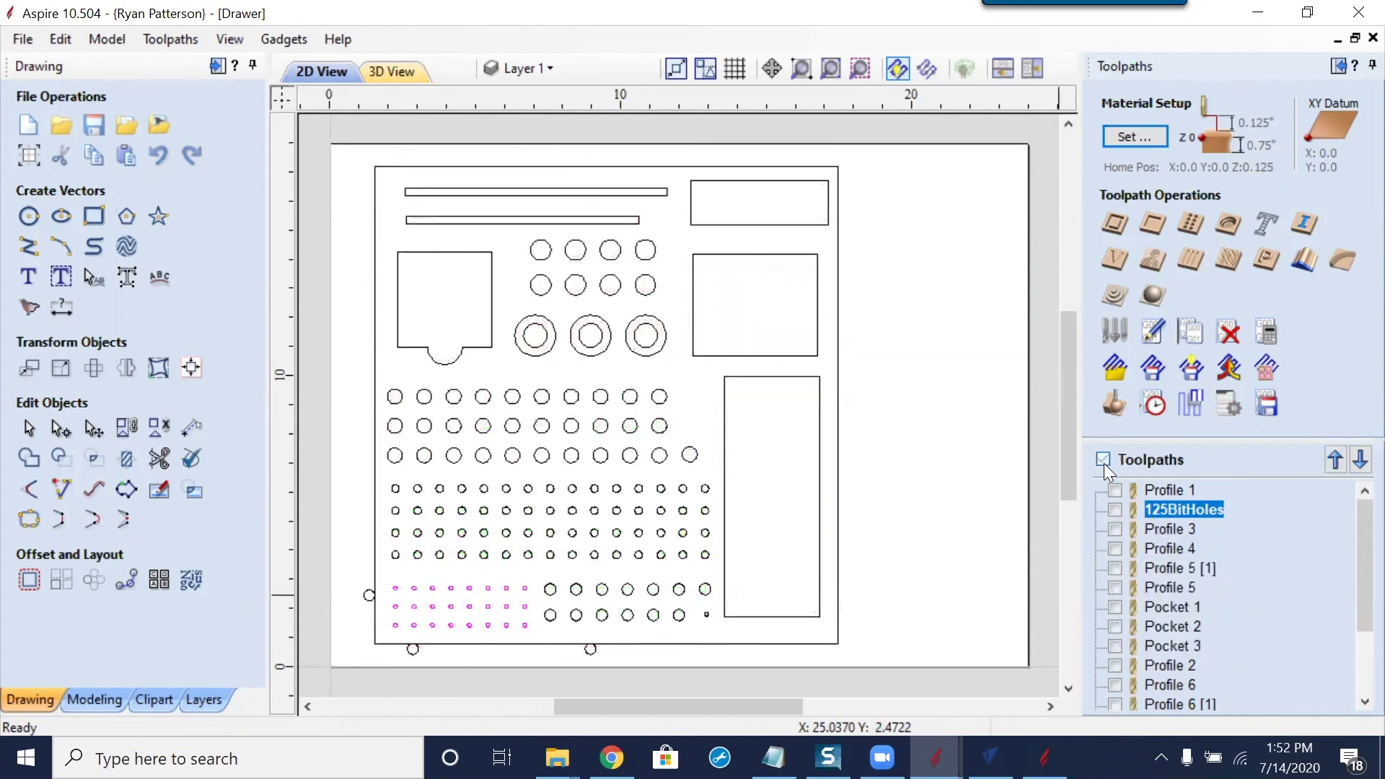
{"action": "left_click", "coordinate": [1270, 333]}
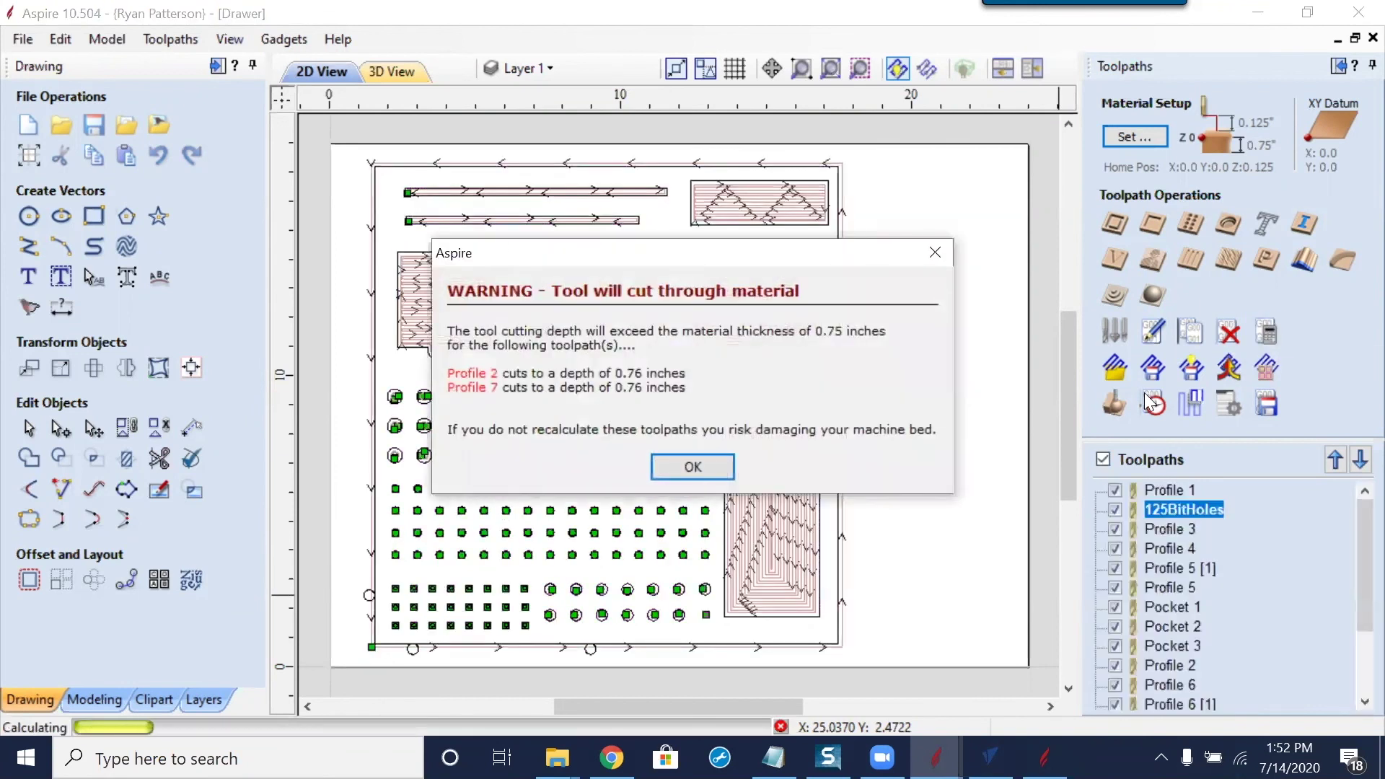
{"action": "left_click", "coordinate": [701, 466]}
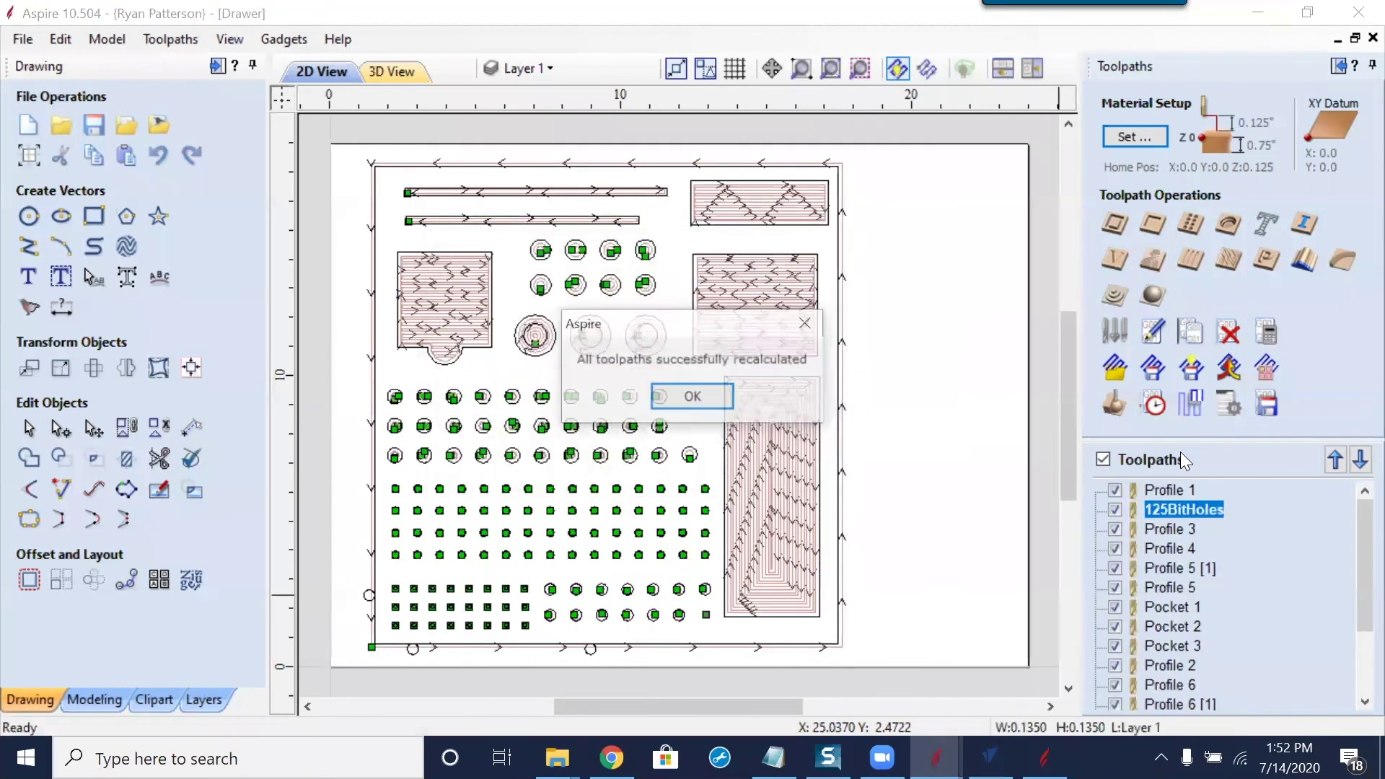
{"action": "left_click", "coordinate": [694, 397]}
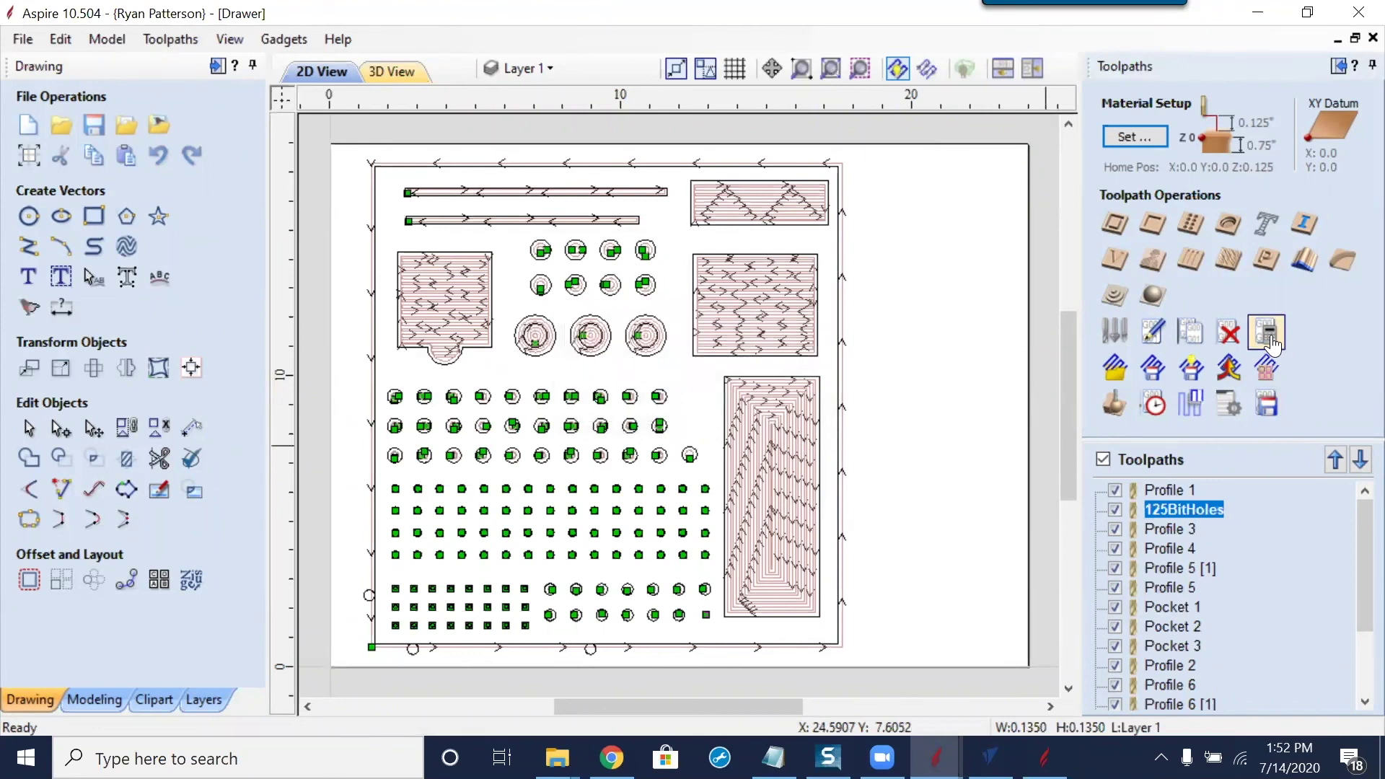
Recalculate the visible toolpaths while the whole toolpath list is shown
{"action": "right_click", "coordinate": [1195, 508]}
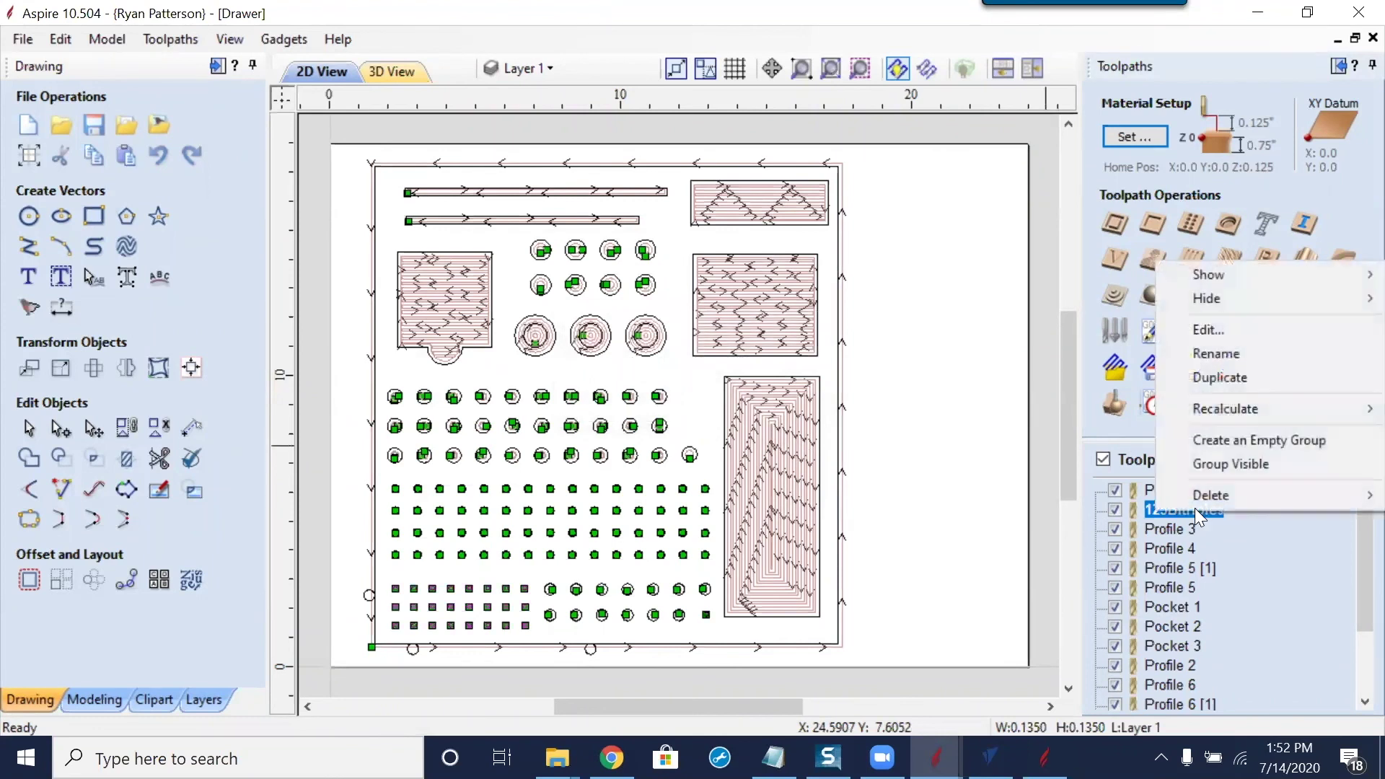
{"action": "mouse_move", "coordinate": [1234, 409]}
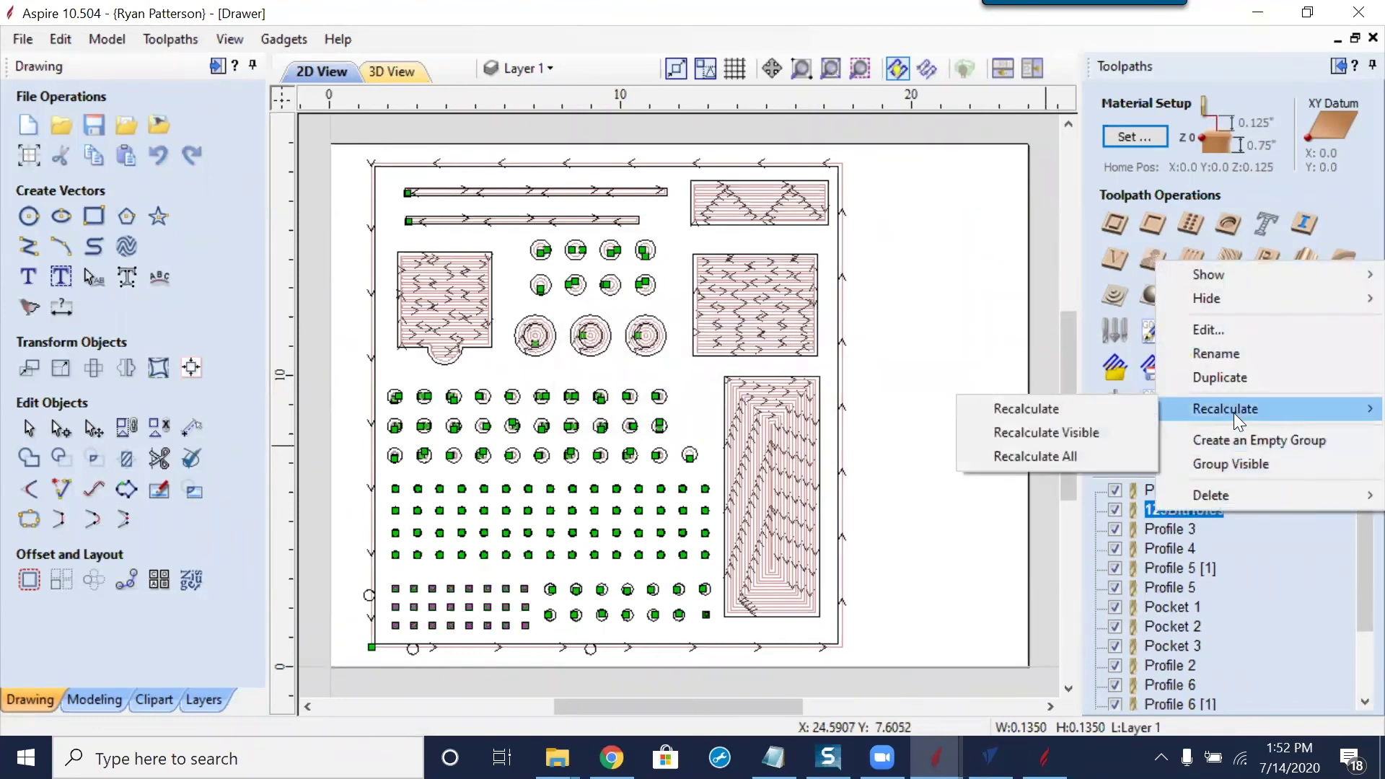
{"action": "left_click", "coordinate": [1097, 428]}
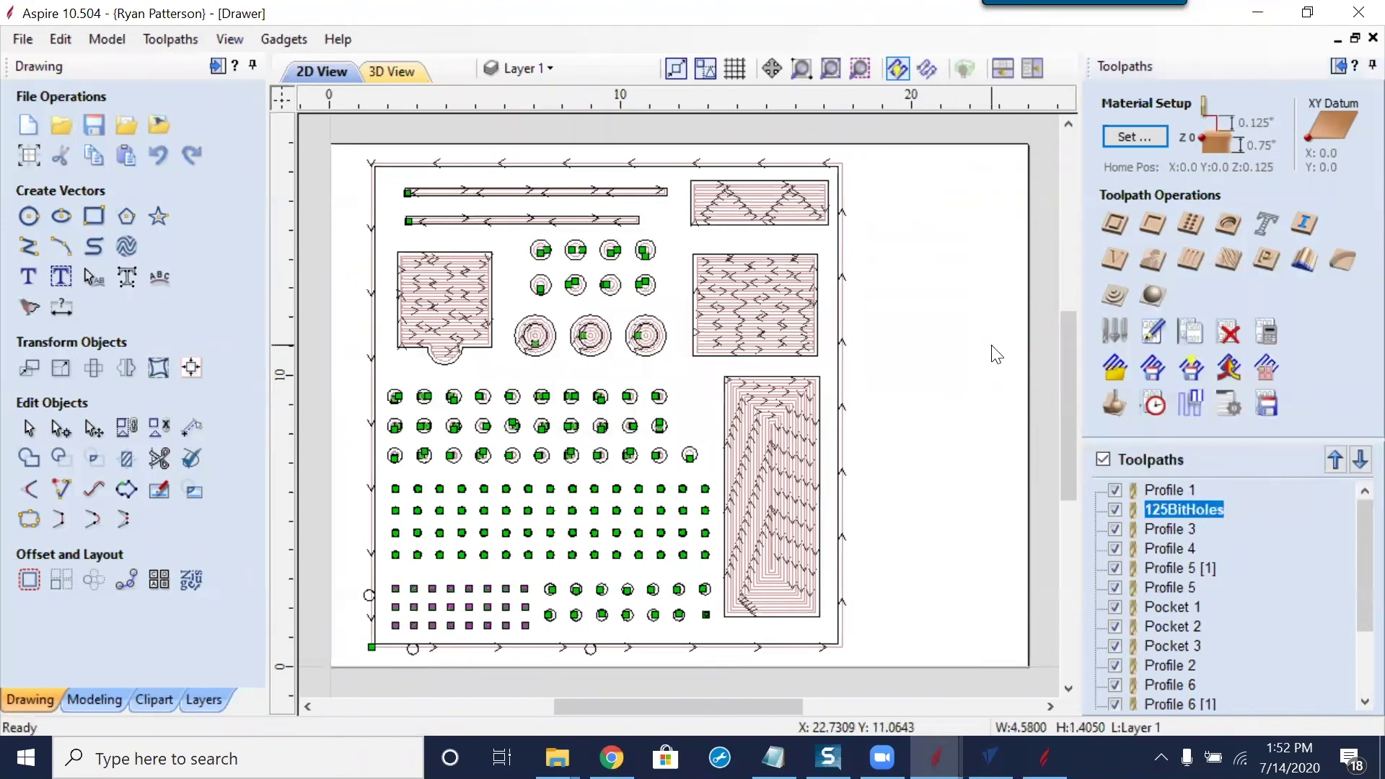
Hide all toolpaths except 125BitHoles, Profile 3, Profile 5 [1] and Profile 5
{"action": "left_click", "coordinate": [1102, 460]}
{"action": "left_click", "coordinate": [1115, 510]}
{"action": "left_click", "coordinate": [1116, 529]}
{"action": "left_click", "coordinate": [1115, 567]}
{"action": "left_click", "coordinate": [1115, 587]}
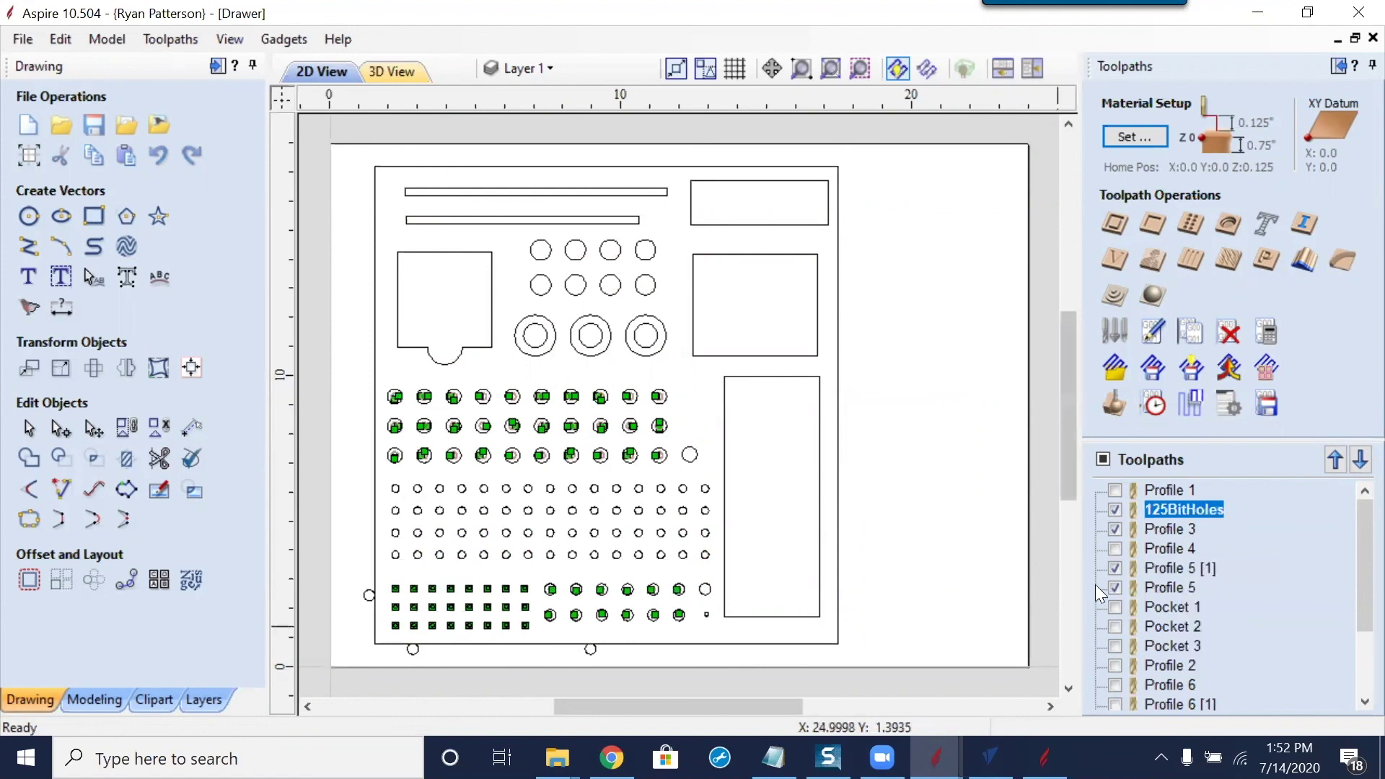
Recalculate only the four visible toolpaths: 125BitHoles, Profile 3, Profile 5 [1] and Profile 5
{"action": "right_click", "coordinate": [1178, 507]}
{"action": "mouse_move", "coordinate": [1178, 506]}
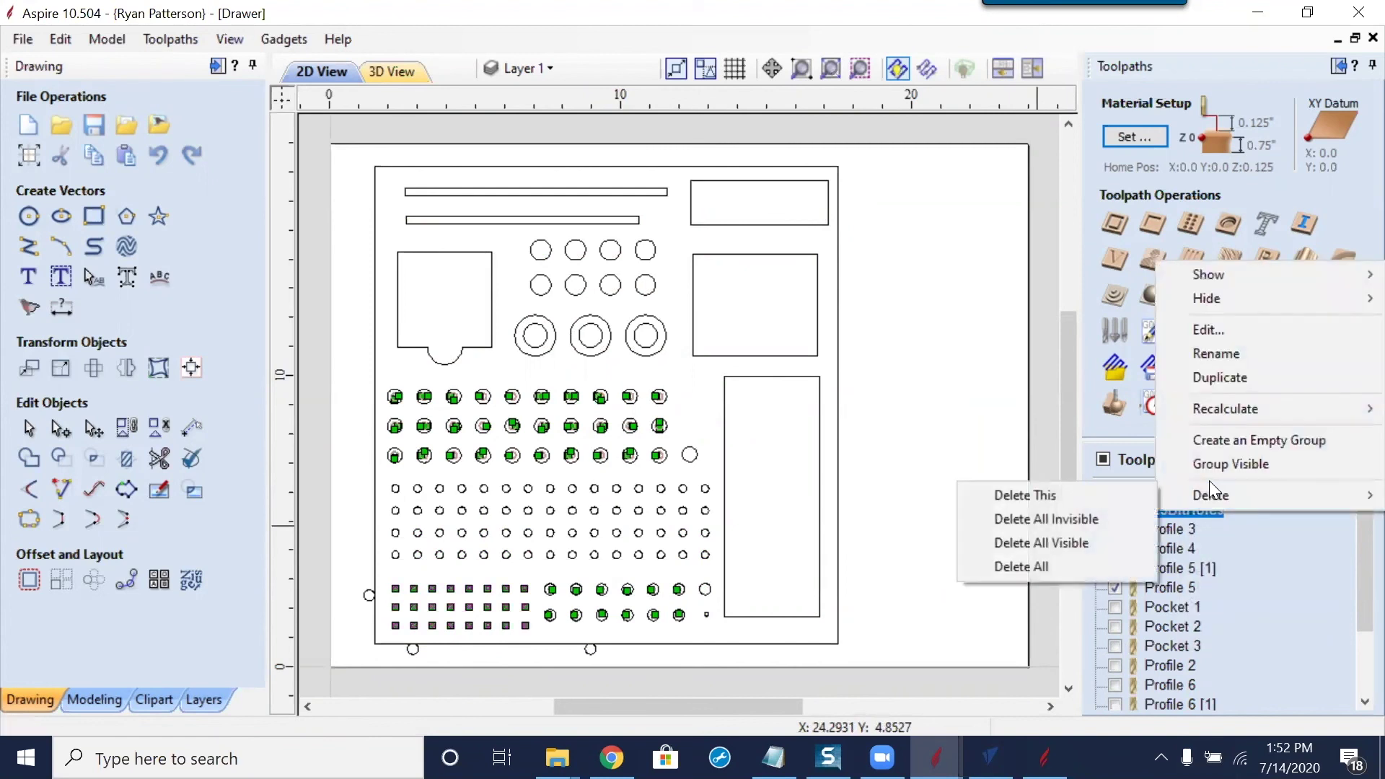
{"action": "mouse_move", "coordinate": [1224, 413]}
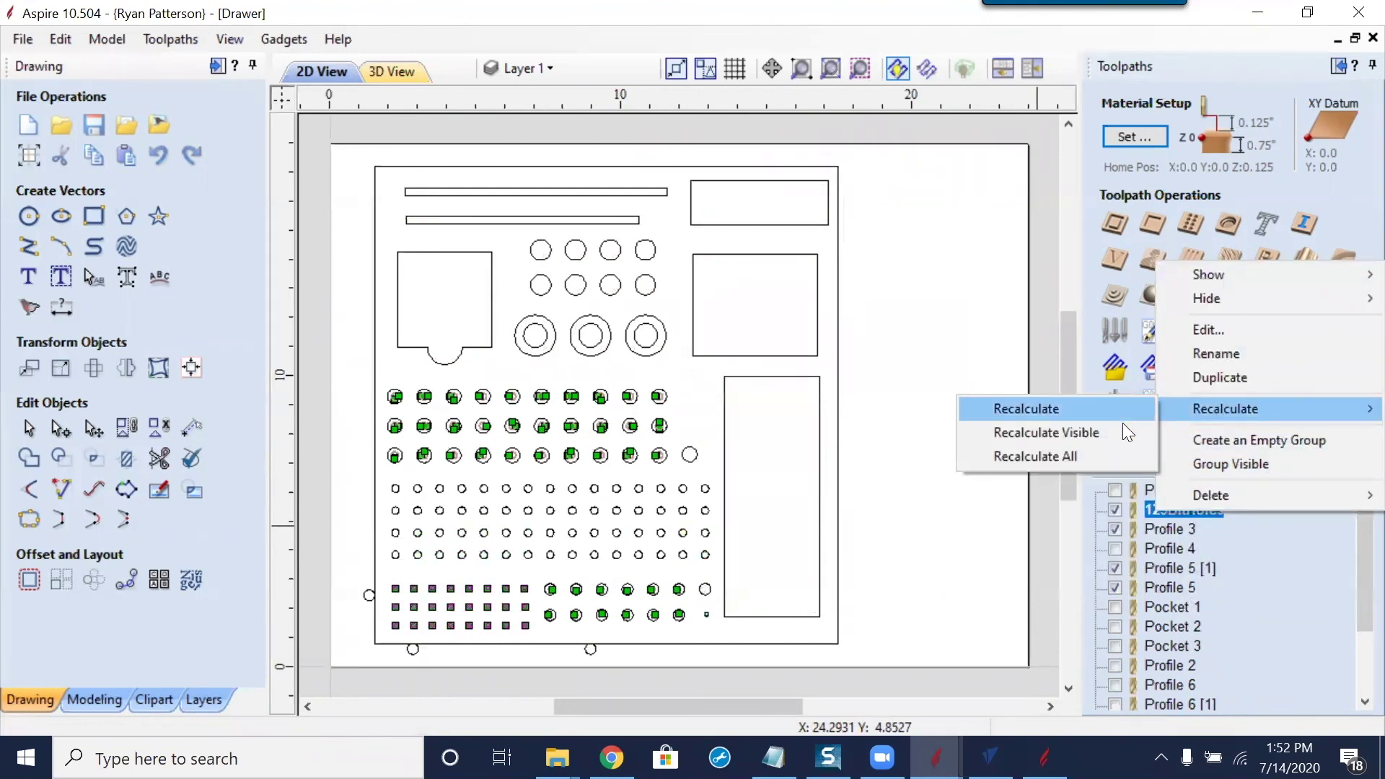
{"action": "left_click", "coordinate": [1092, 433]}
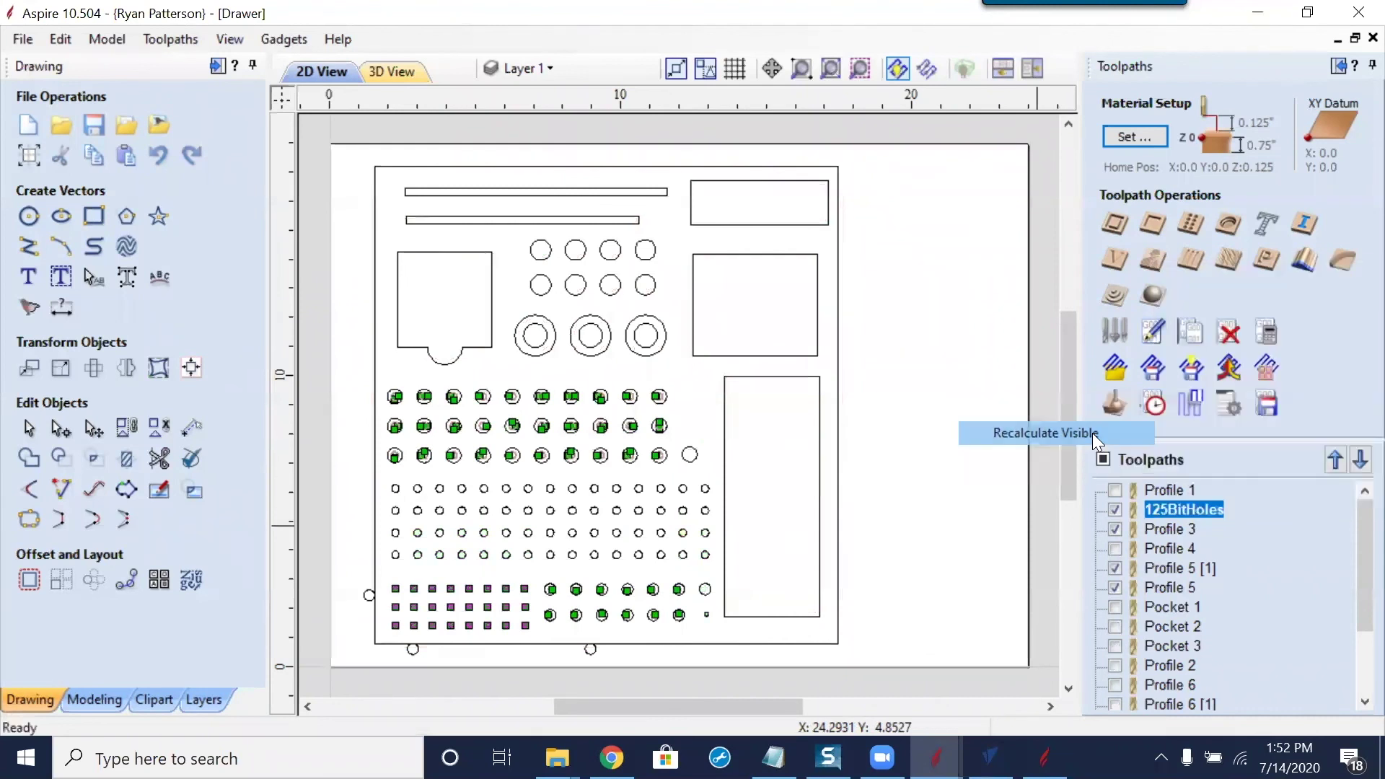
{"action": "left_click", "coordinate": [704, 466]}
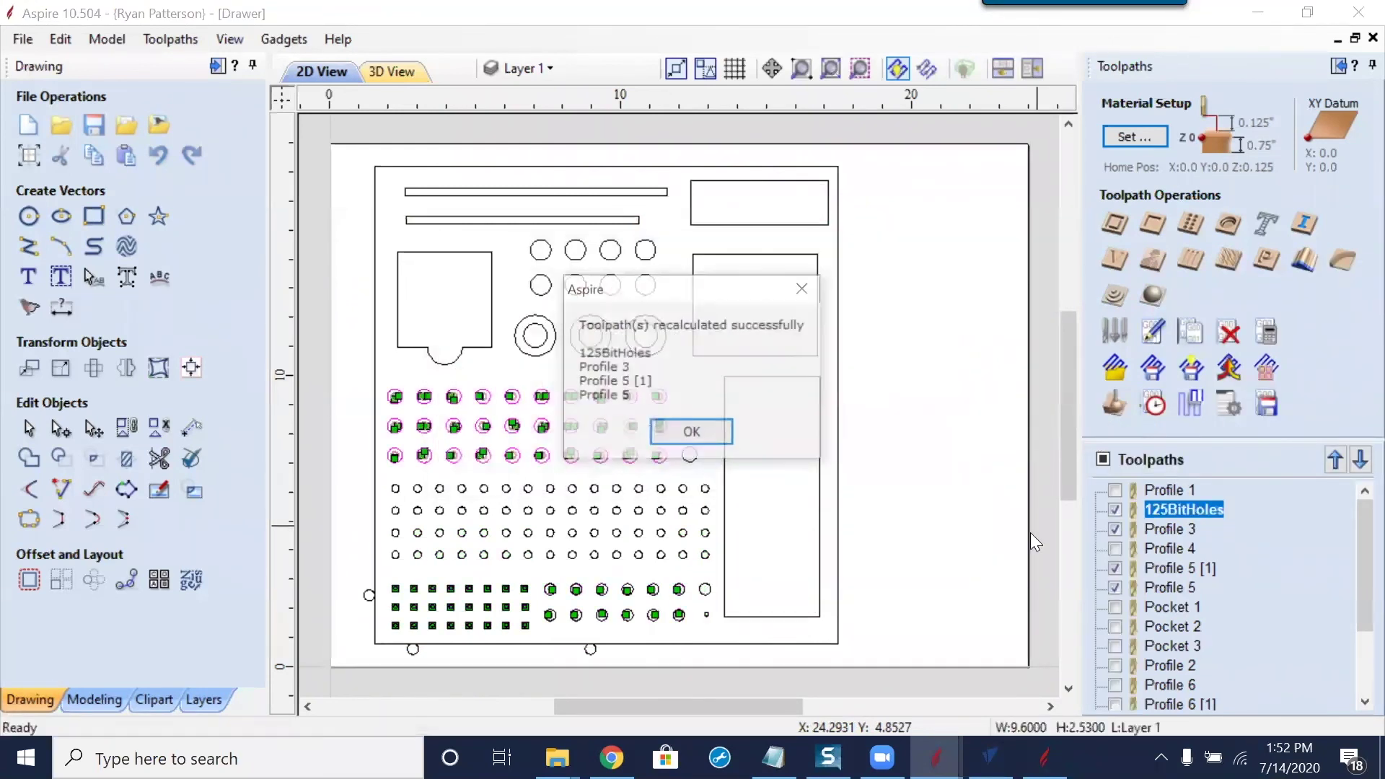
{"action": "left_click", "coordinate": [706, 435]}
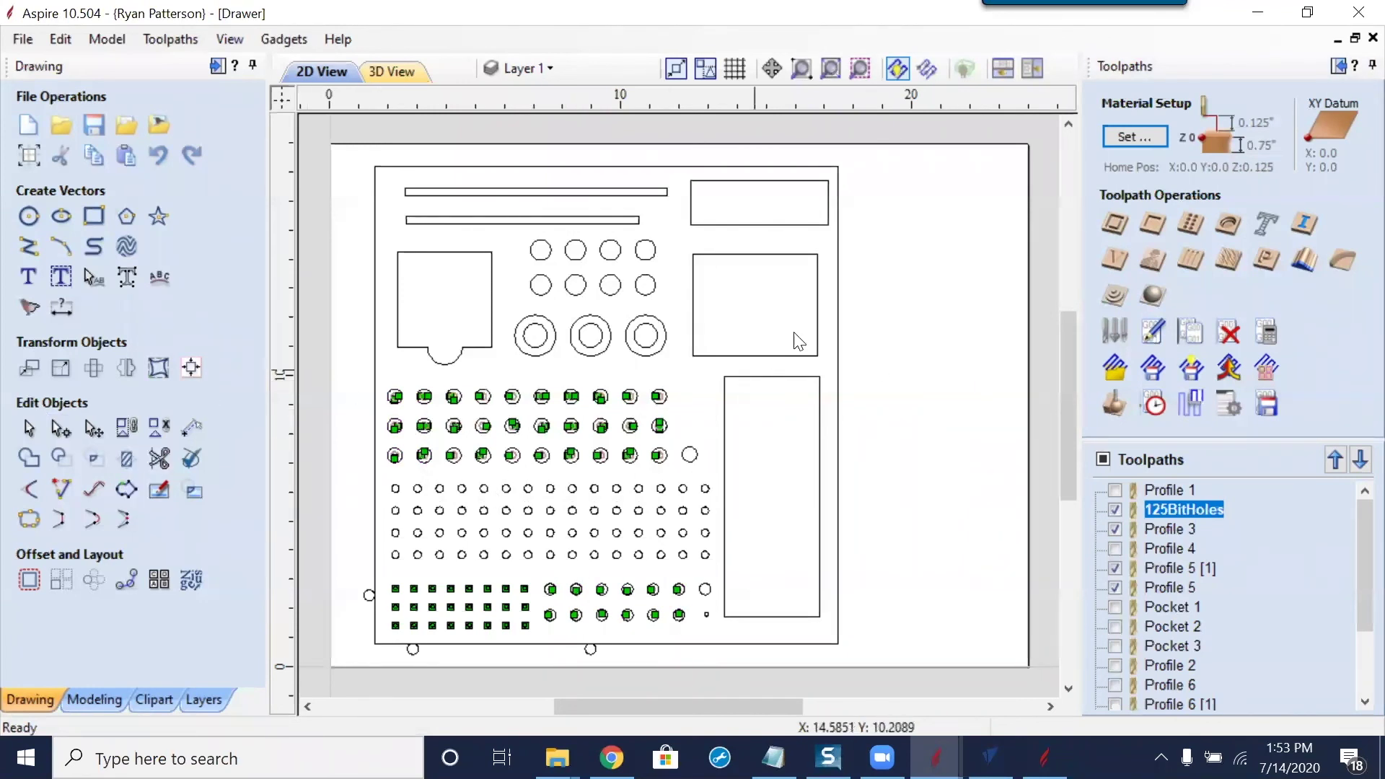
Draw a five-point star with an outer radius of about 2.33 inches in the empty material to the right of the drawer layout
{"action": "scroll", "coordinate": [797, 342], "scroll_direction": "down", "scroll_amount": 2}
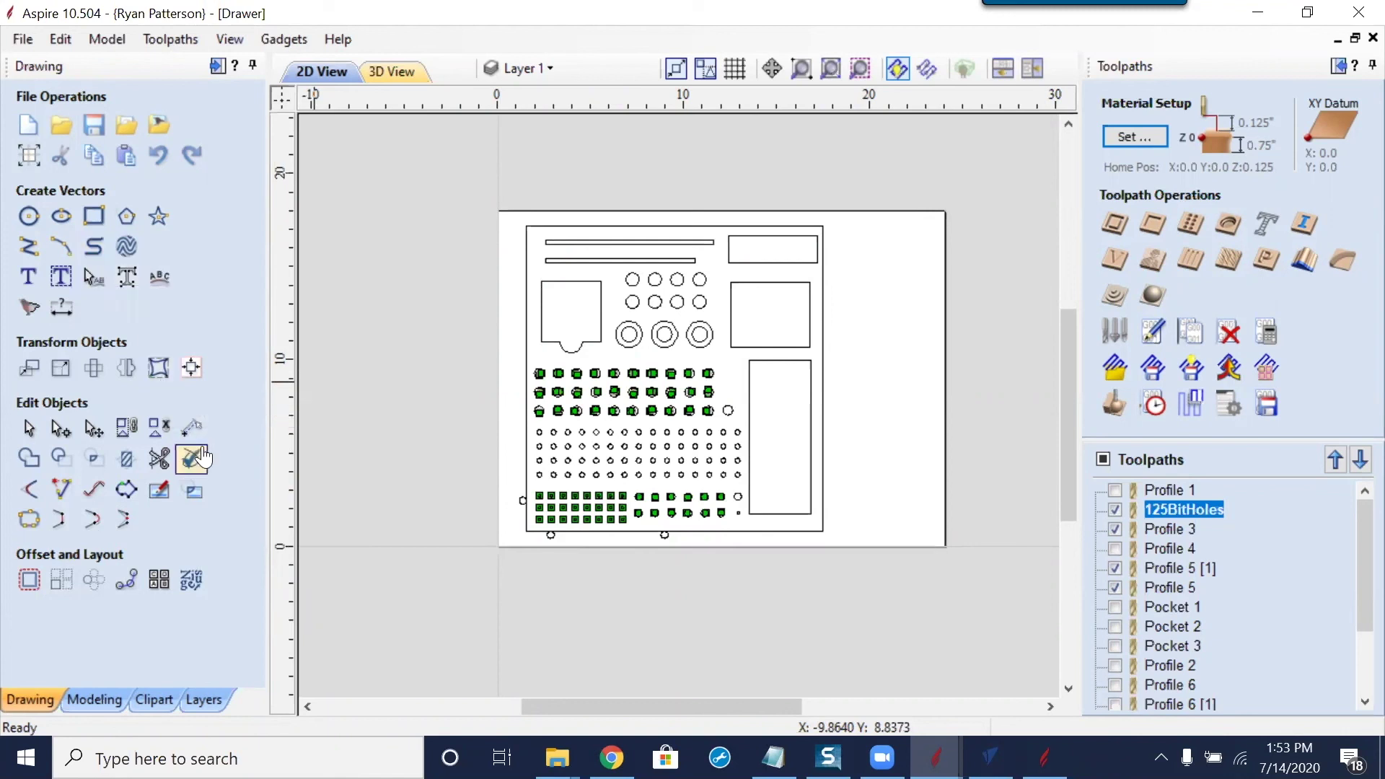
{"action": "left_click", "coordinate": [160, 217]}
{"action": "left_click_drag", "start_coordinate": [872, 351], "coordinate": [906, 386]}
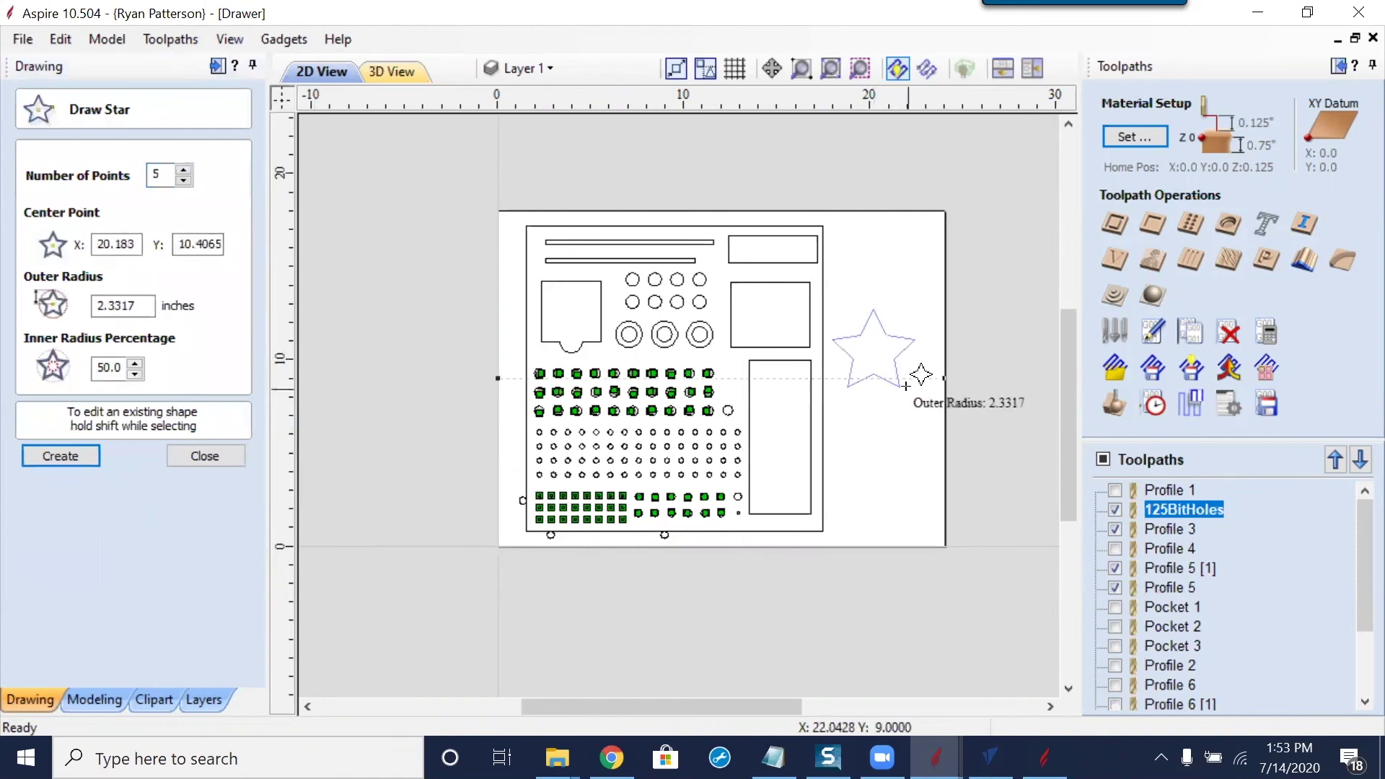
{"action": "left_click", "coordinate": [211, 455]}
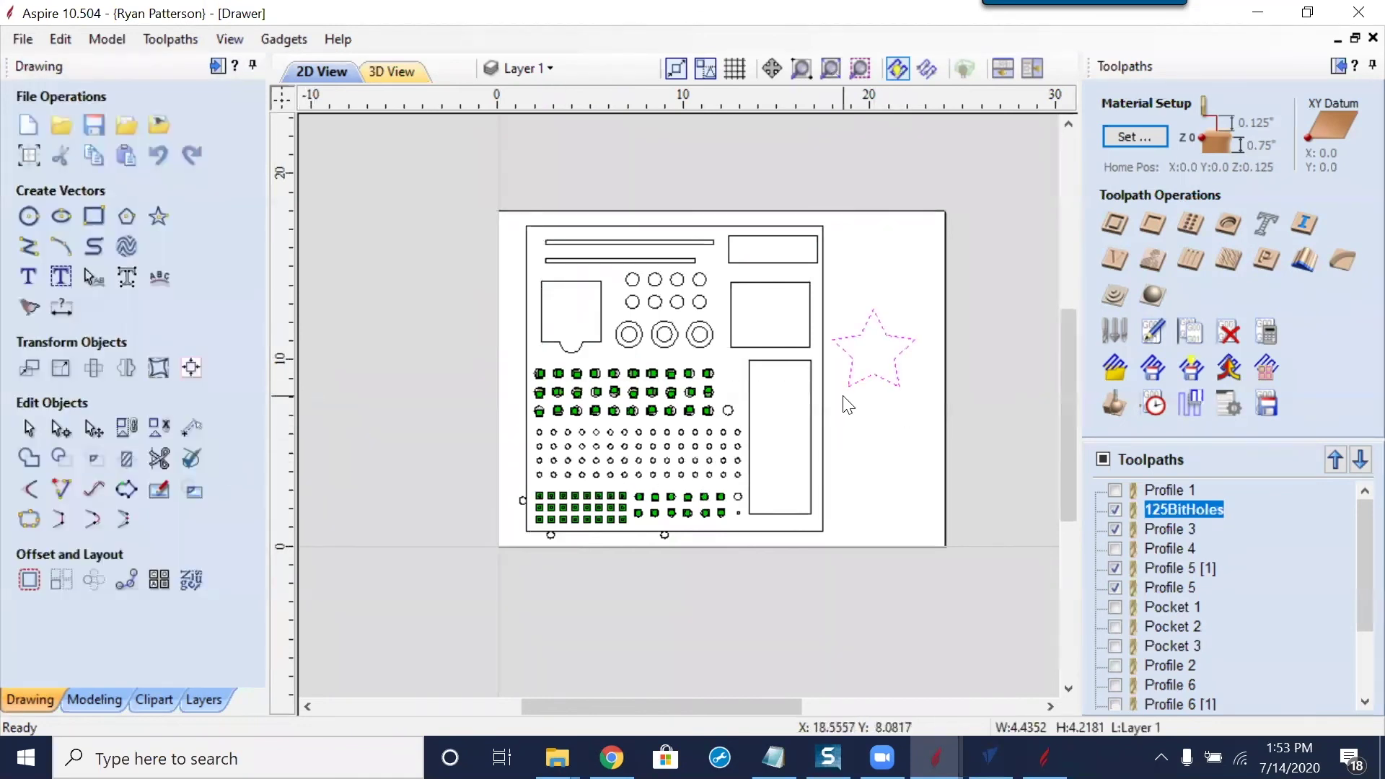
Enable tabs in a 2D Profile toolpath for the star, examine the automatic tab placement options, and leave without calculating
{"action": "scroll", "coordinate": [848, 406], "scroll_direction": "up", "scroll_amount": 5}
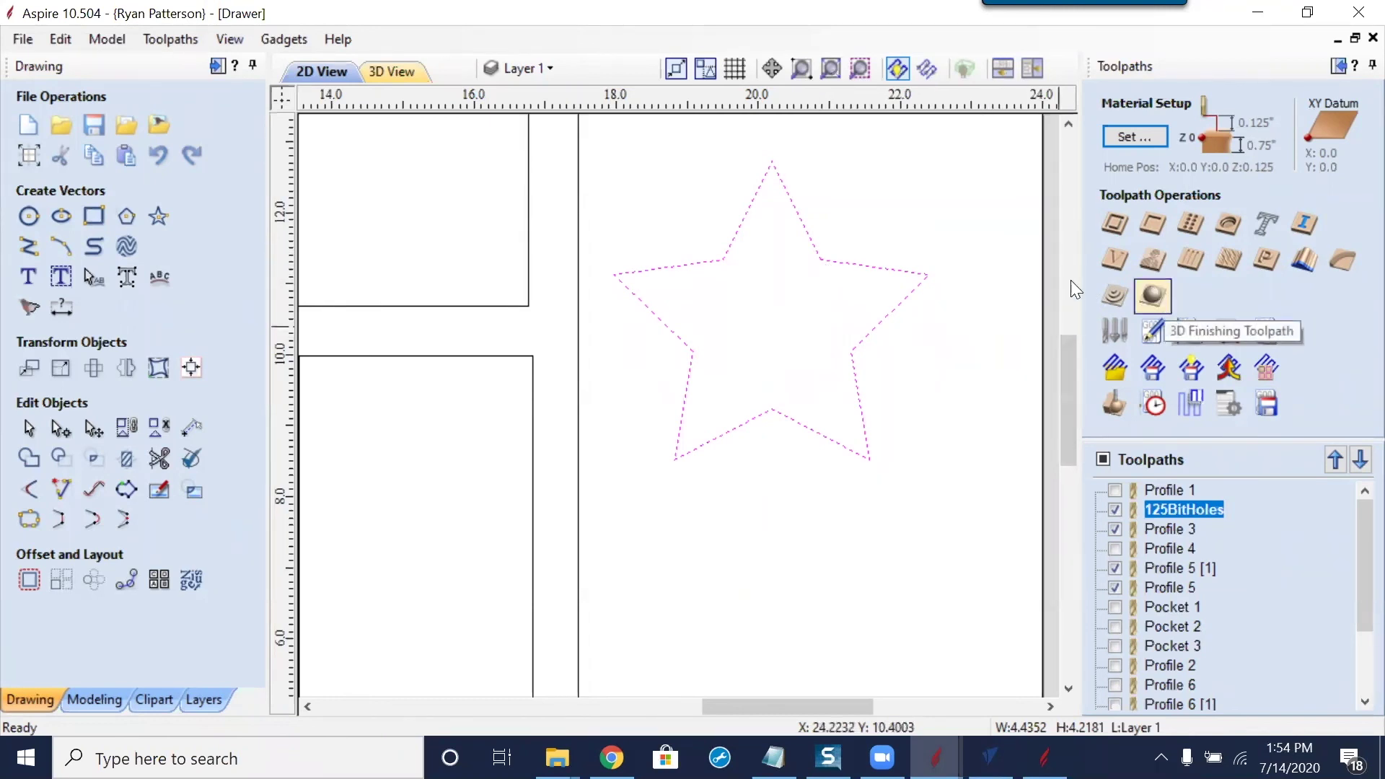
{"action": "left_click", "coordinate": [1115, 224]}
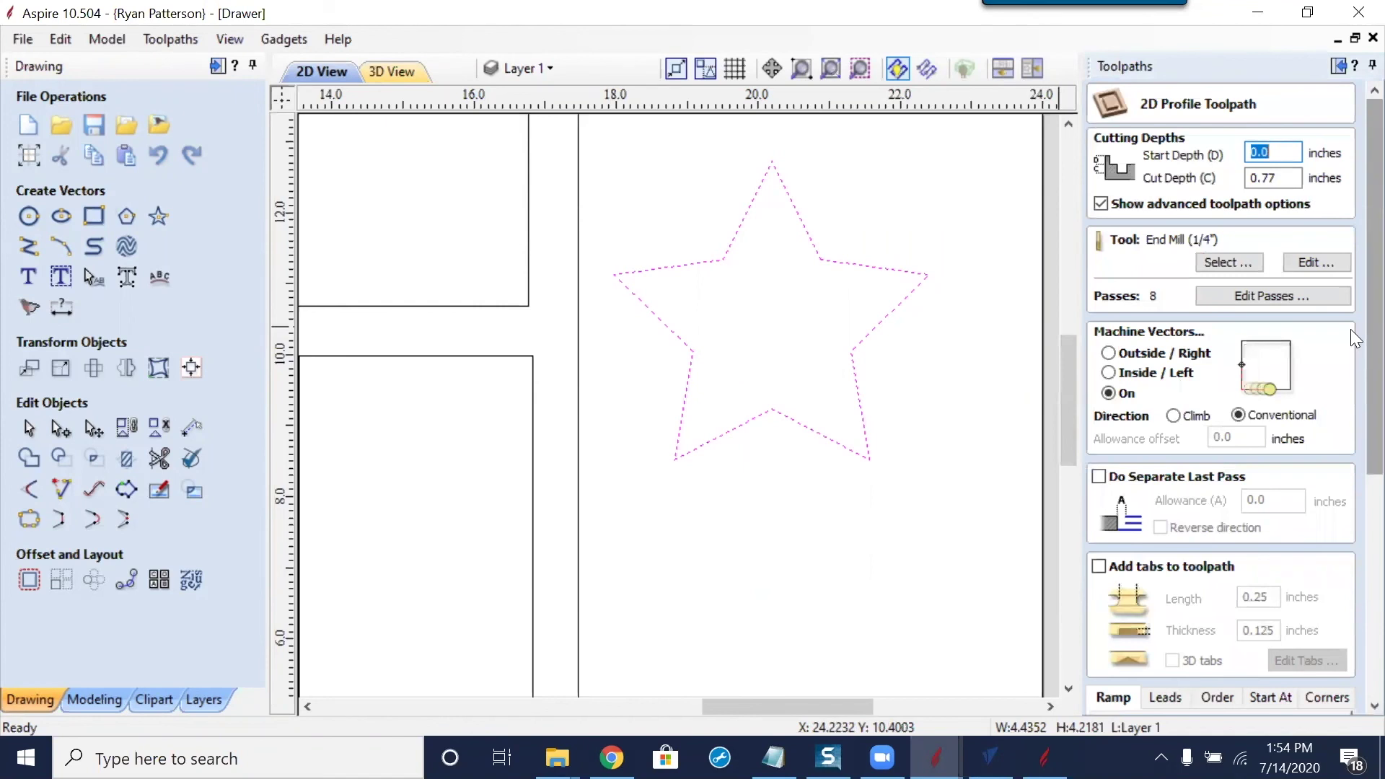
{"action": "scroll", "coordinate": [1351, 329], "scroll_direction": "down", "scroll_amount": 3}
{"action": "left_click", "coordinate": [1100, 432]}
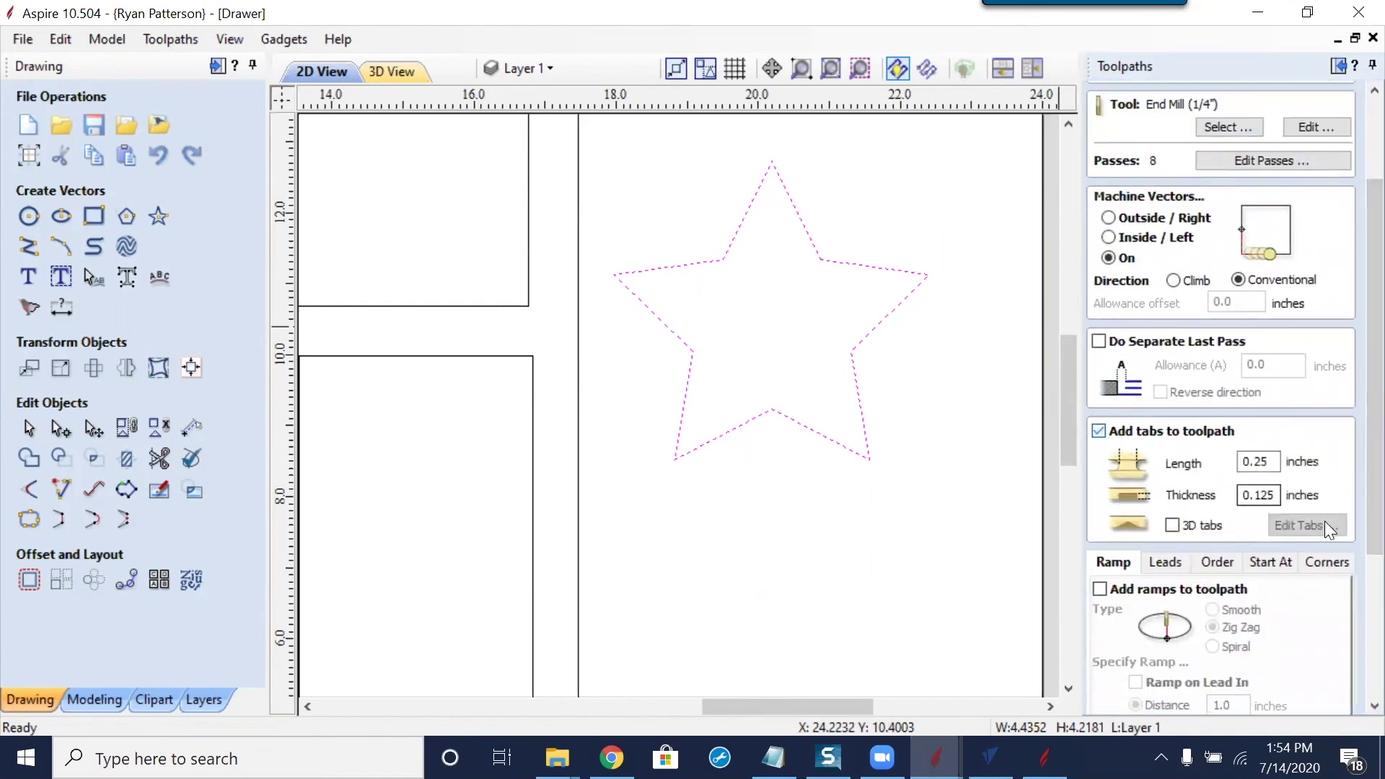
{"action": "left_click", "coordinate": [1306, 525]}
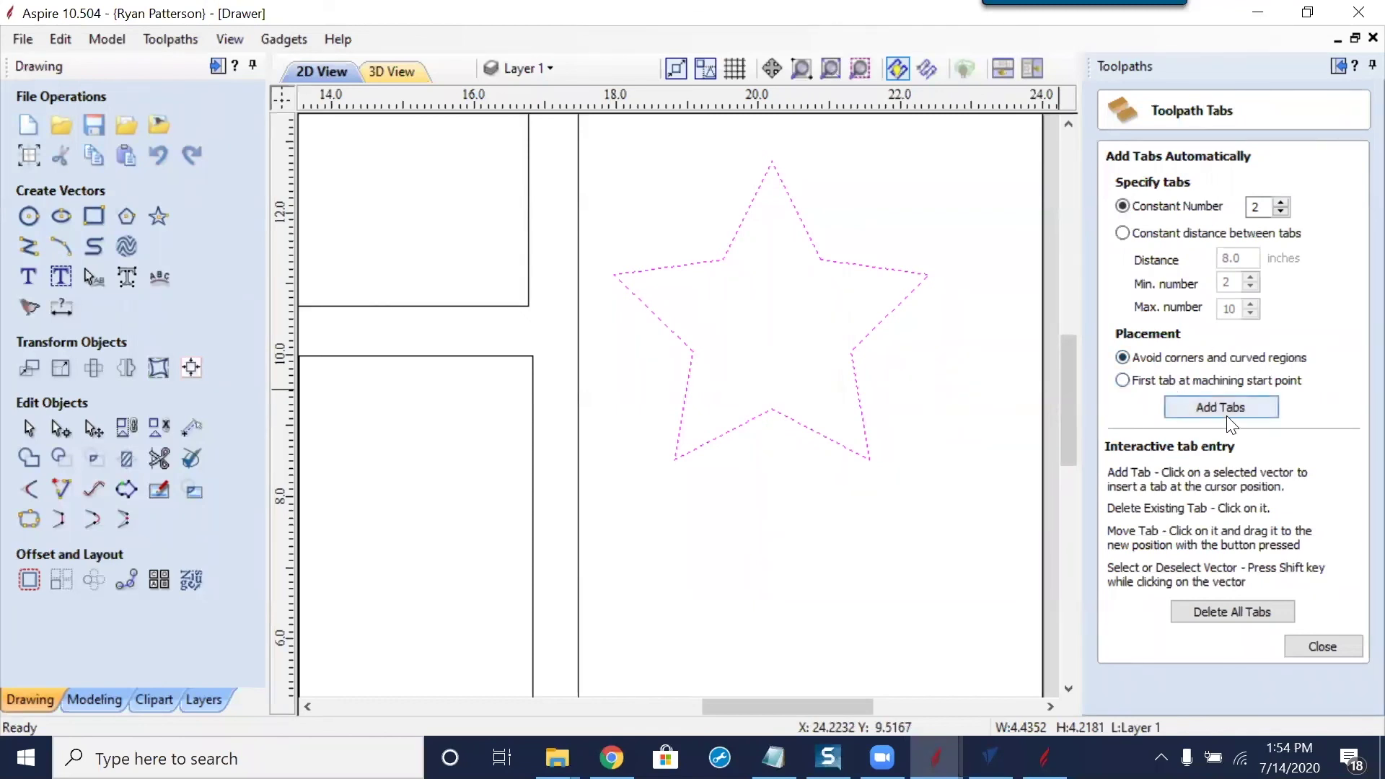
{"action": "left_click", "coordinate": [1331, 651]}
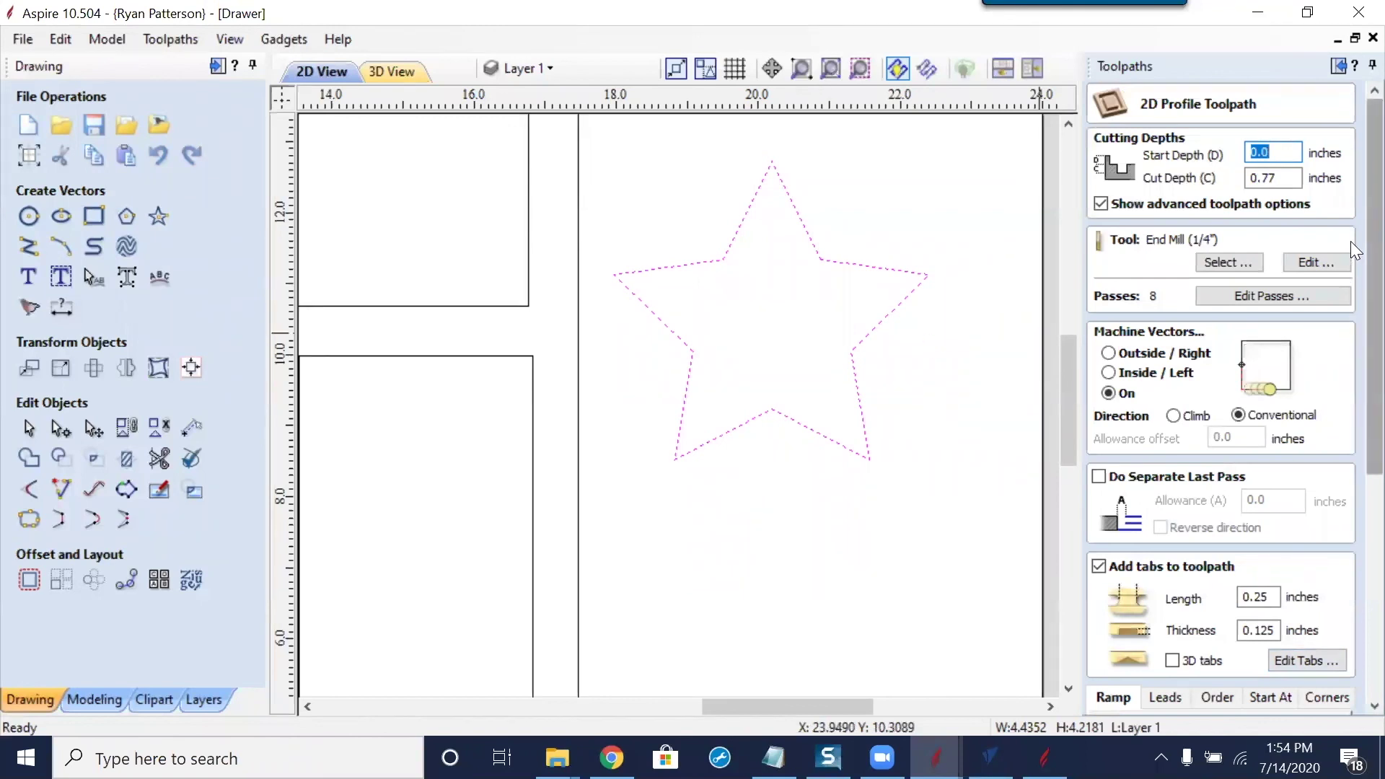
{"action": "scroll", "coordinate": [1351, 230], "scroll_direction": "down", "scroll_amount": 5}
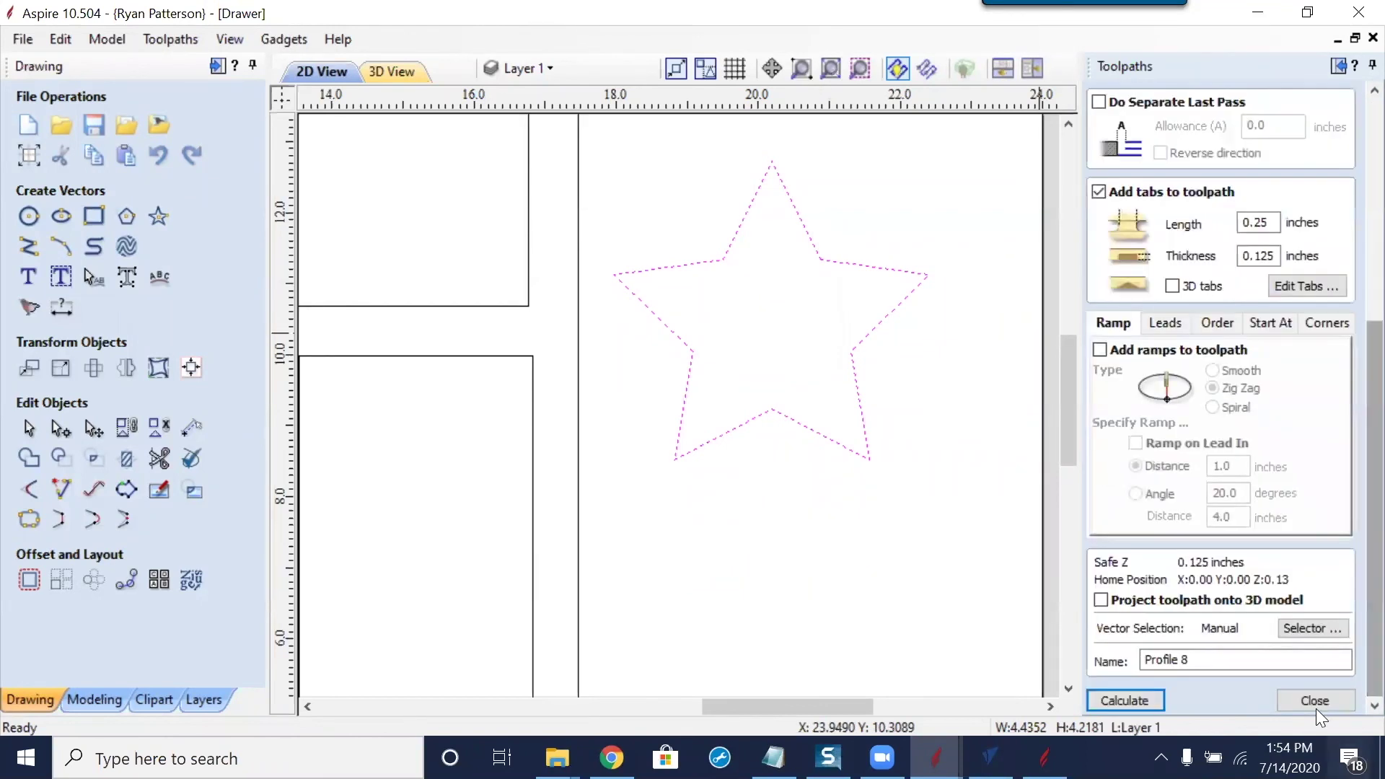
{"action": "scroll", "coordinate": [720, 507], "scroll_direction": "down", "scroll_amount": 3}
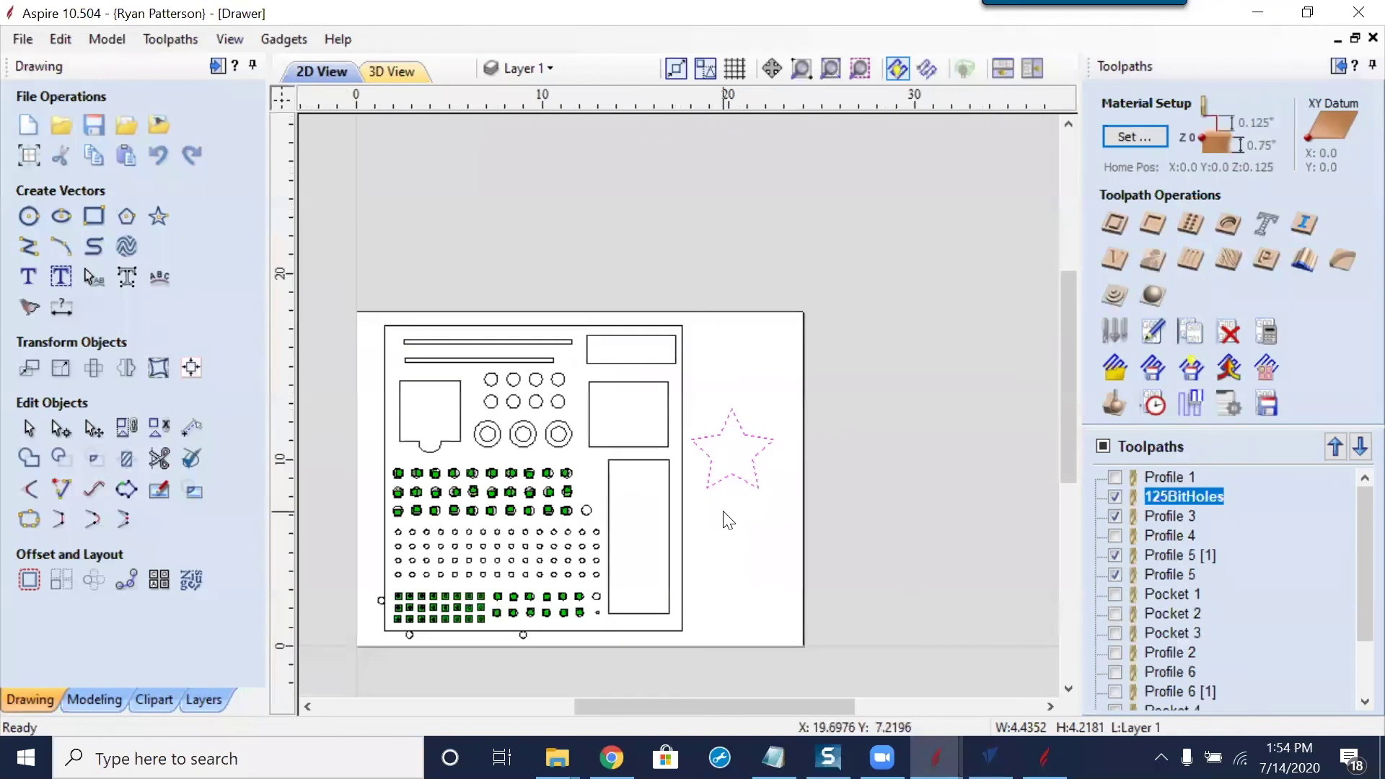